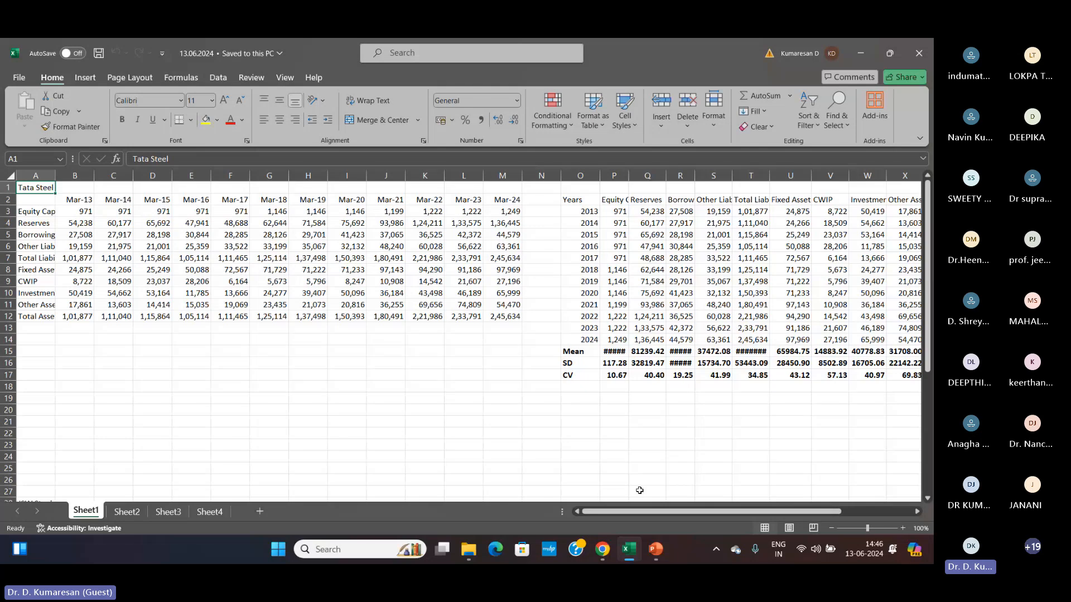
- Highlight the Tata Steel balance-sheet table A1:M12 to view its extent
key(ctrl+shift+Right)
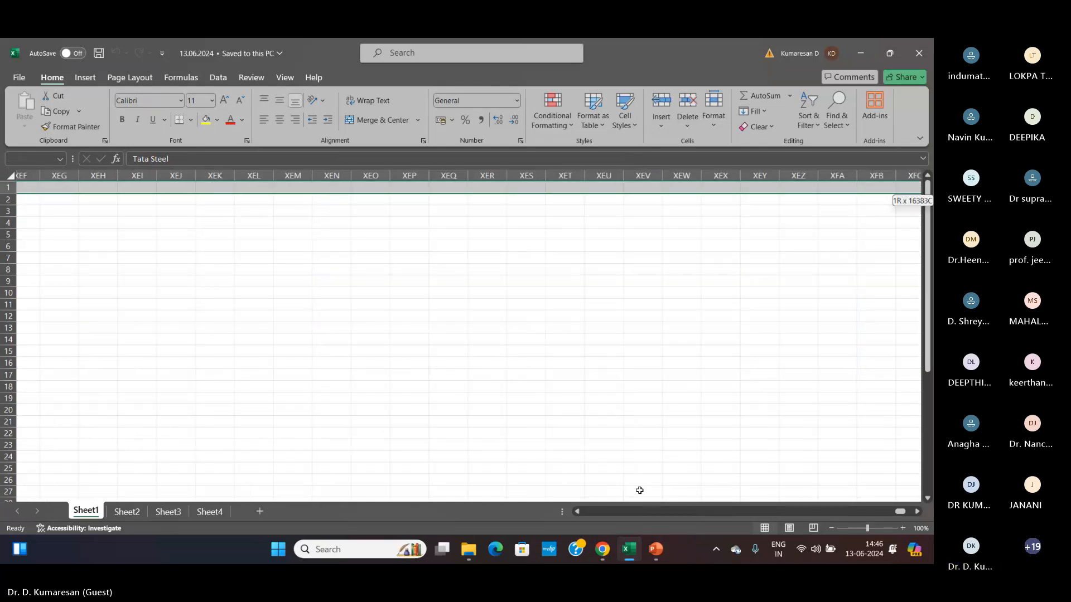
key(ctrl+Home)
key(shift+Right)
key(shift+Right)
key(shift+Right)
key(shift+Right)
key(shift+Right)
key(shift+Right)
key(shift+Right)
key(shift+Right)
key(shift+Right)
key(shift+Right)
key(shift+Right)
key(shift+Right)
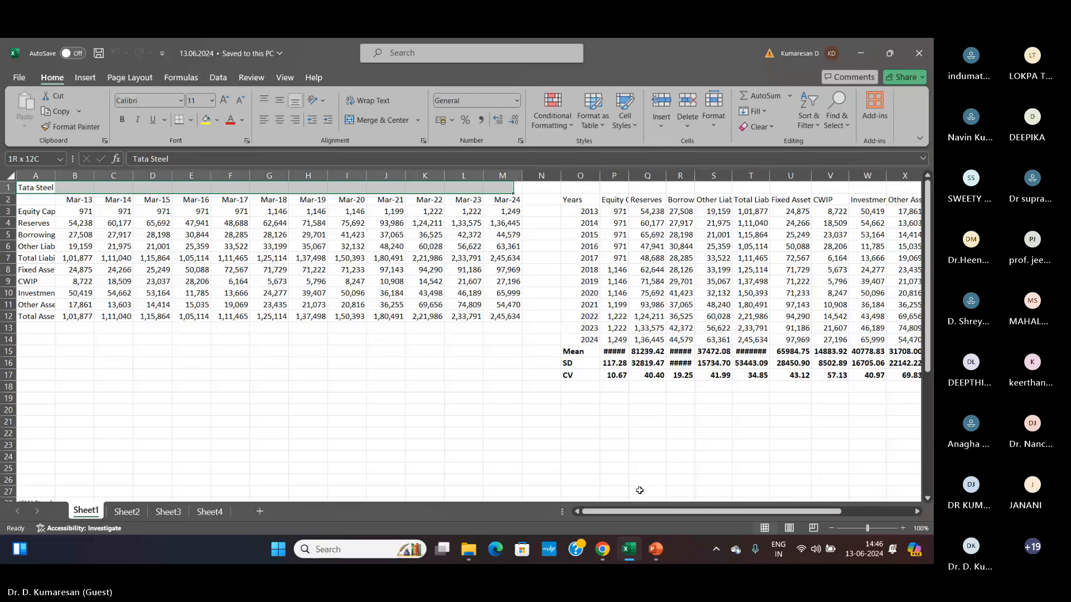
key(ctrl+a)
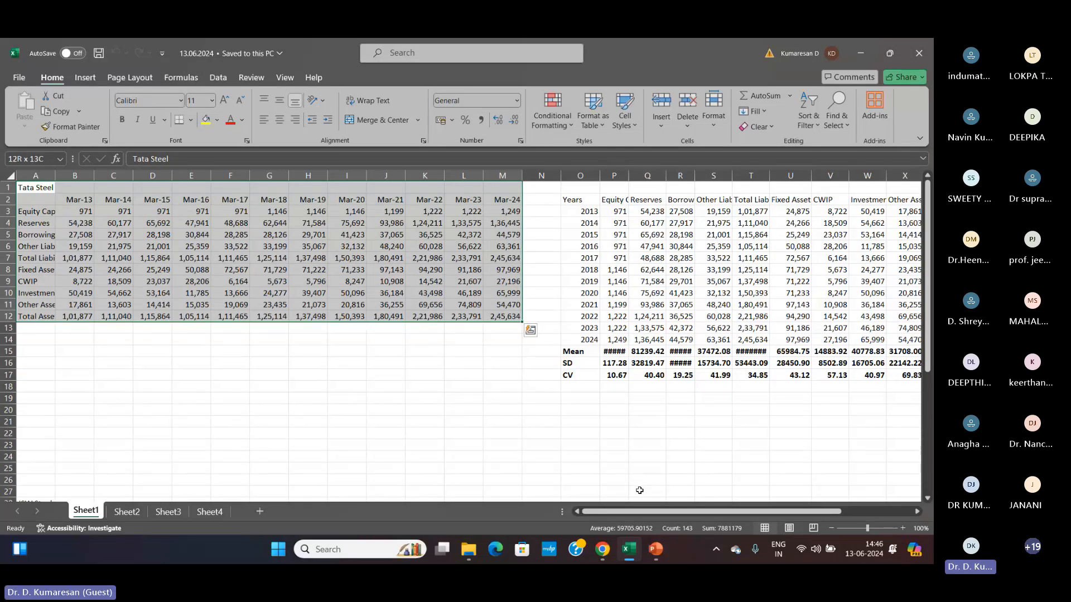
- Examine the year headings in row 2 of the Tata Steel table, going from Mar-13 to Mar-22
key(Down)
key(Right)
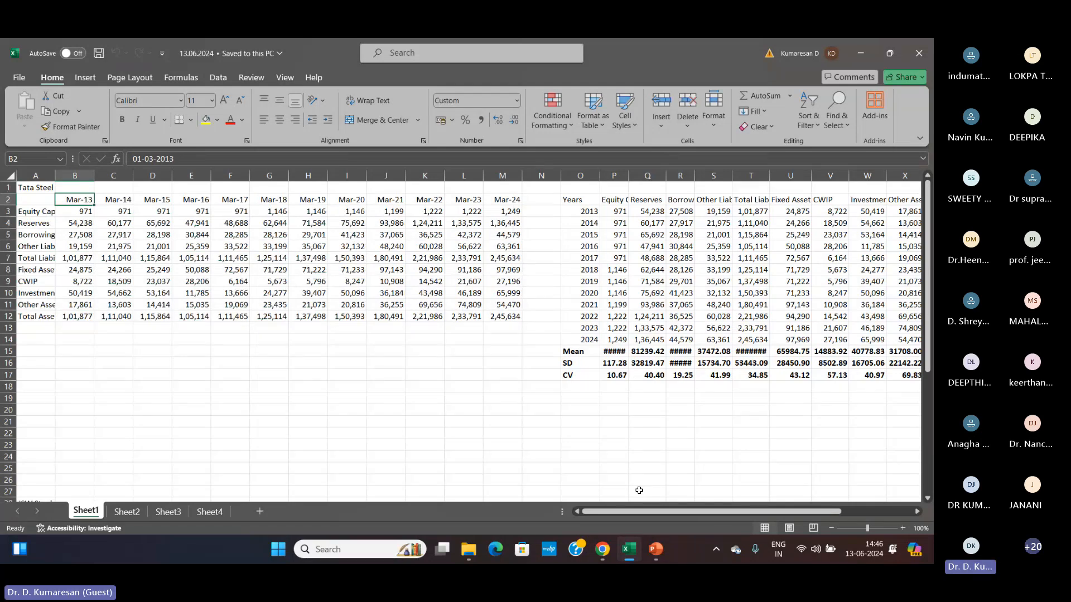
key(Right)
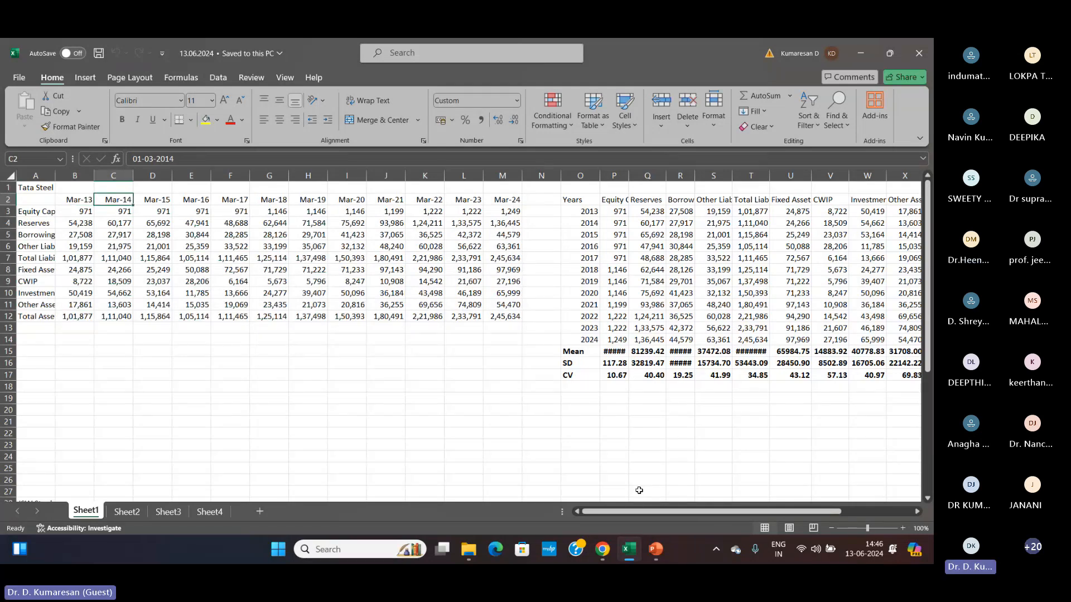
key(Right)
key(Right)
key(Right)
key(Right)
key(Right)
key(Right)
key(Right)
key(Right)
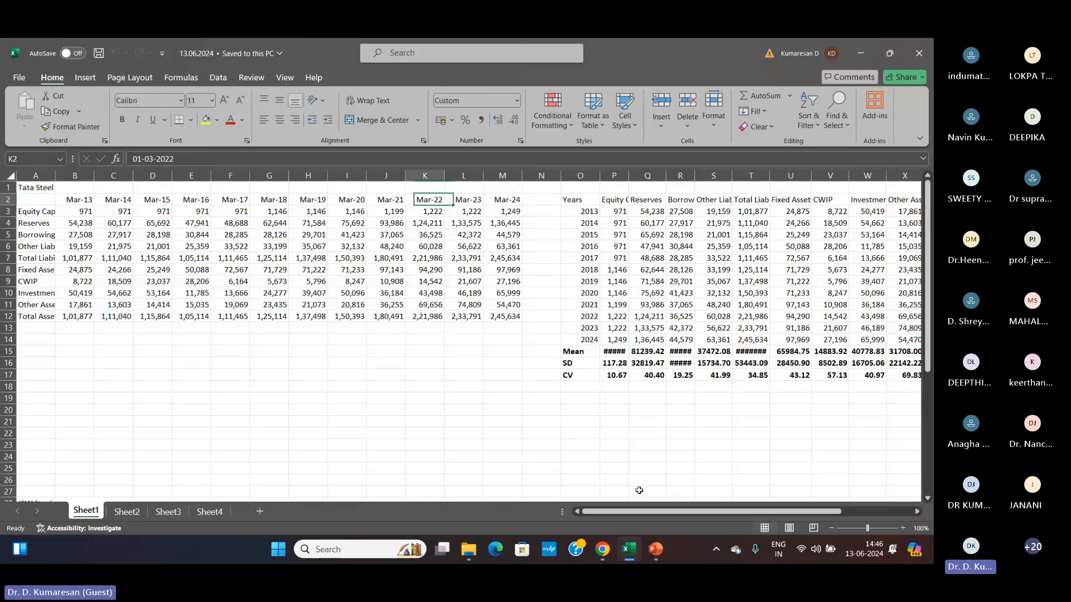
- Review the line-item labels in column A from Equity Capital down to Total Assets
key(Home)
key(Down)
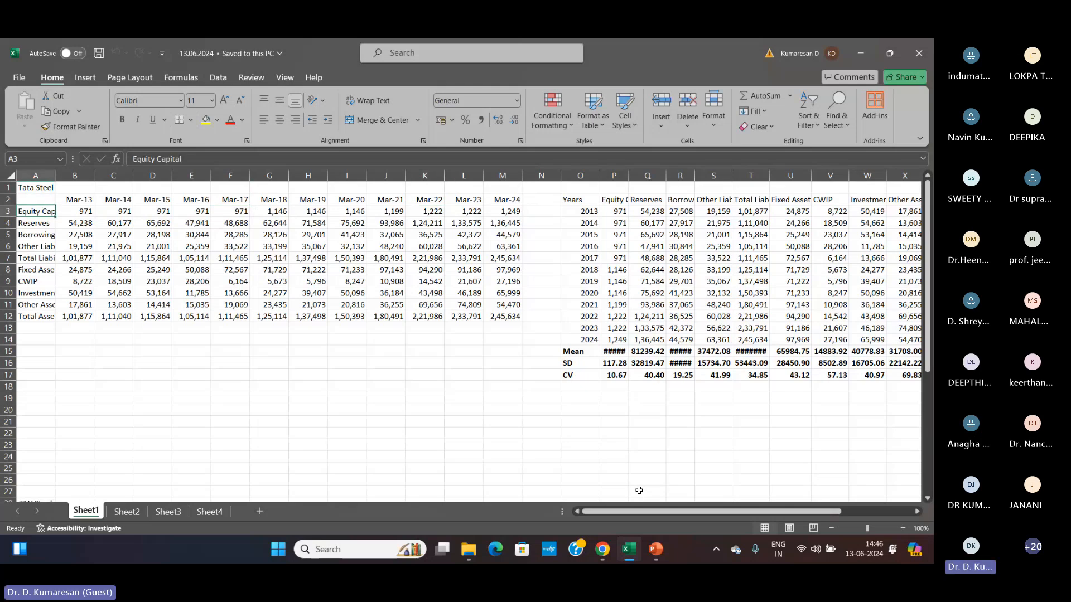
key(Down)
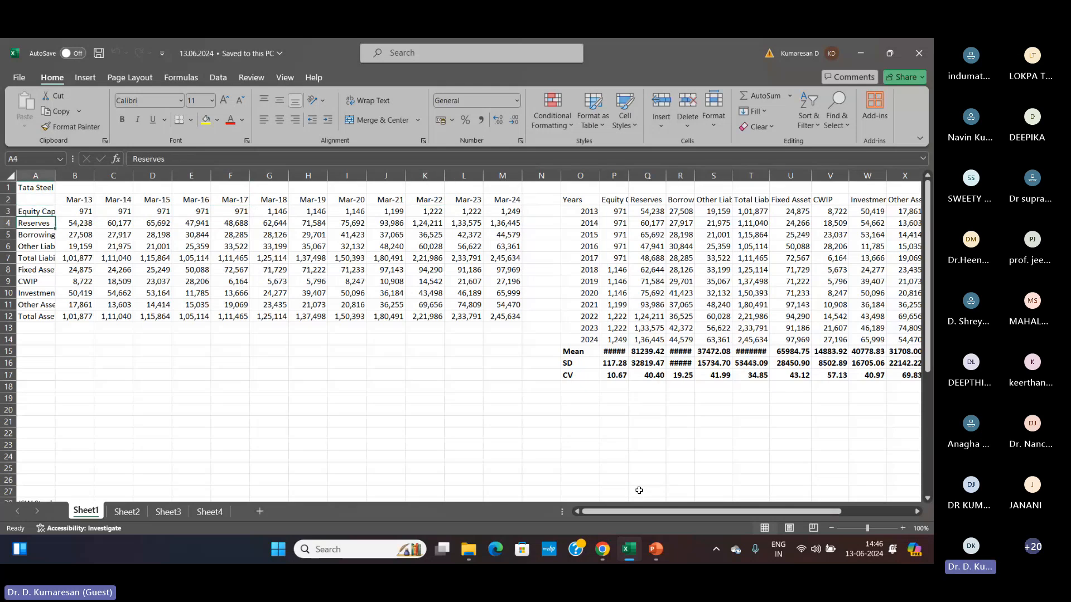
key(Down)
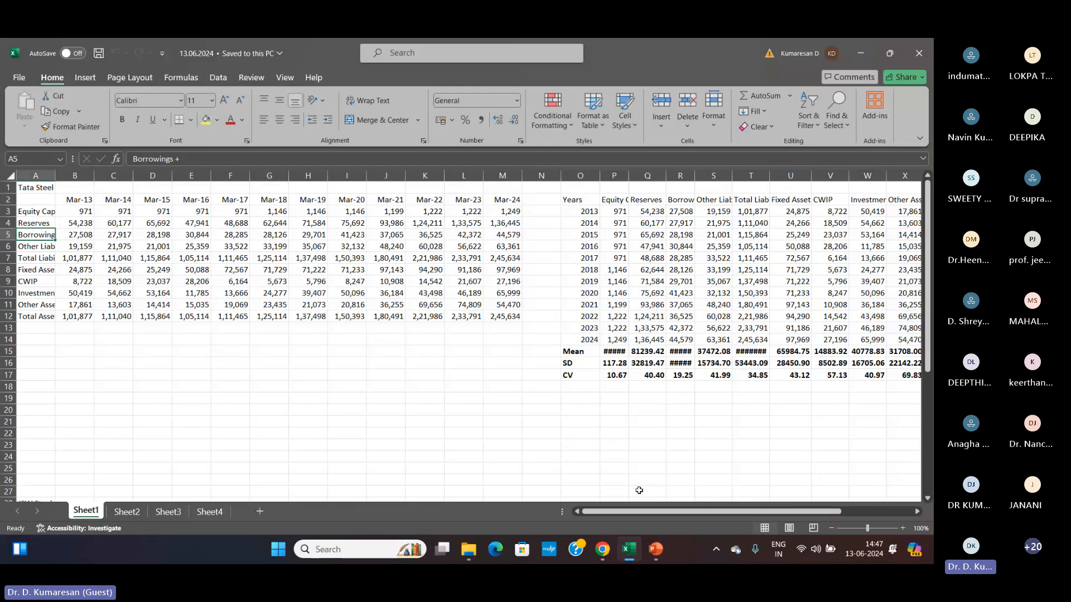
key(Down)
key(Down)
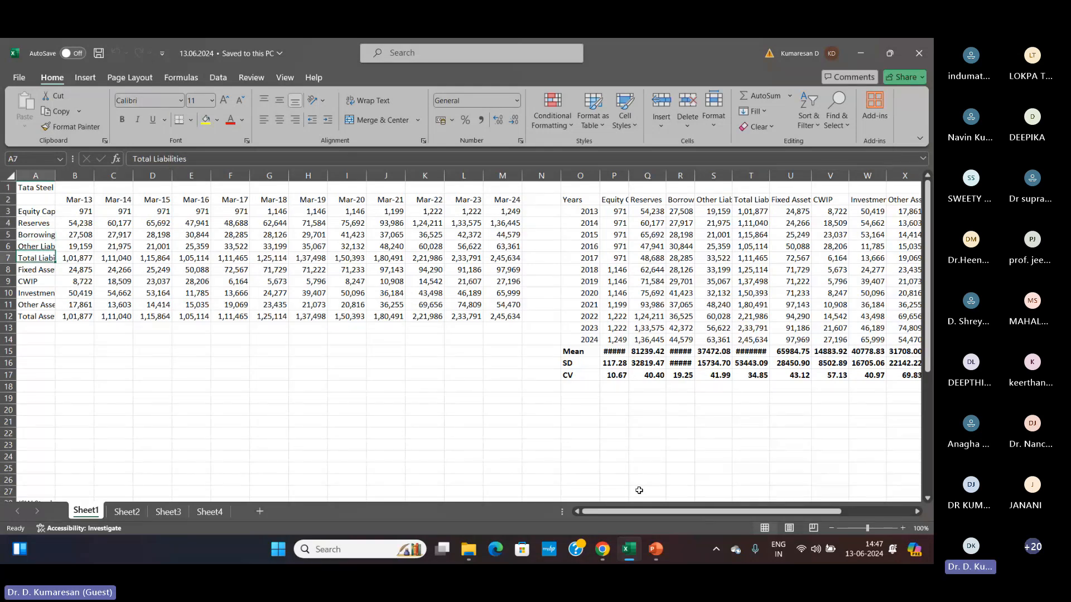
key(Down)
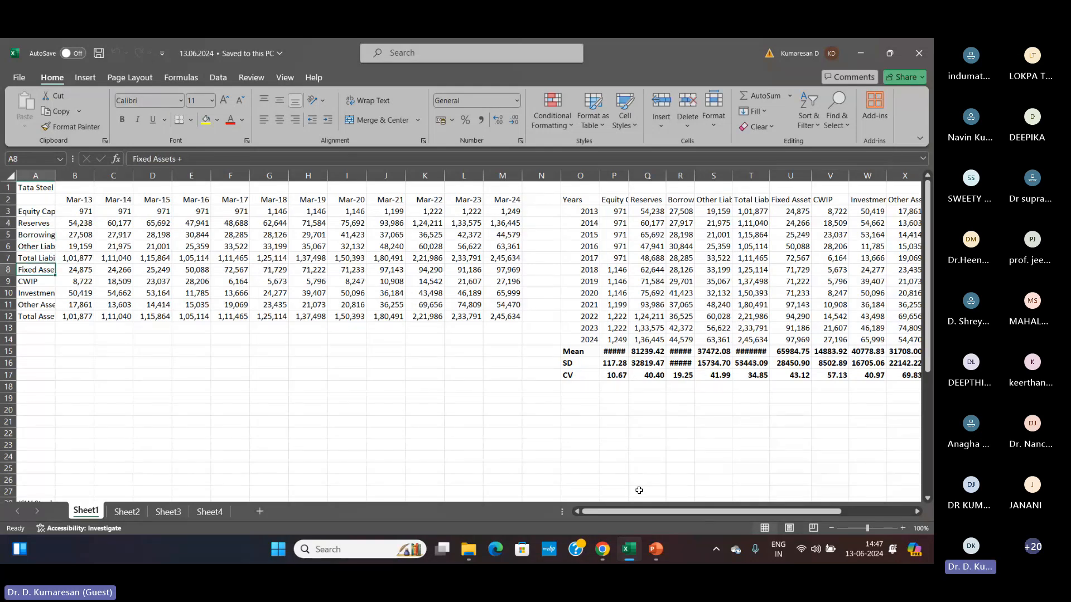
key(Down)
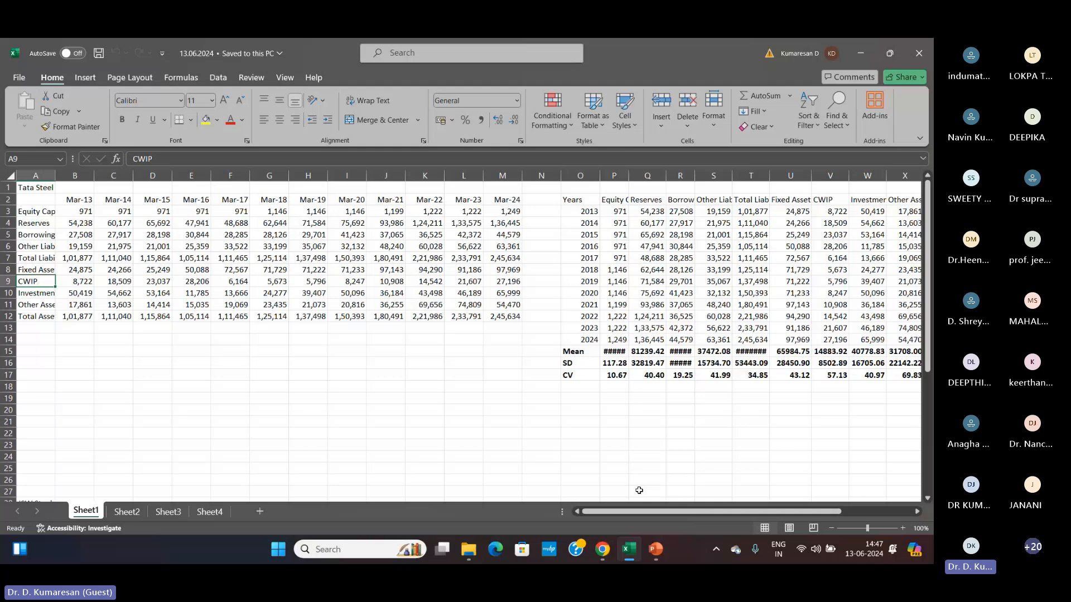
key(Down)
key(Down)
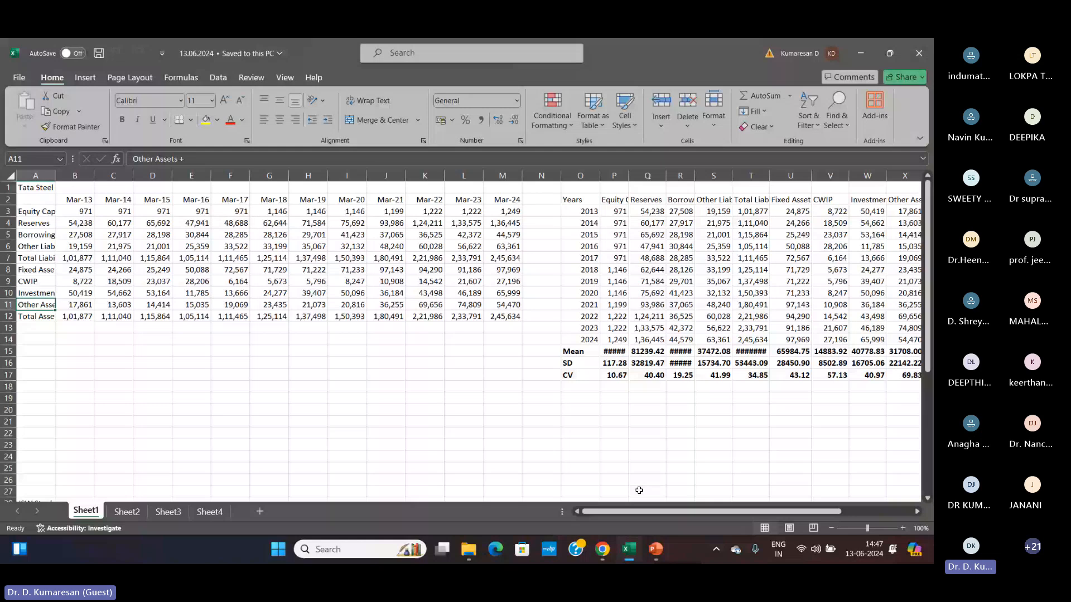
key(Down)
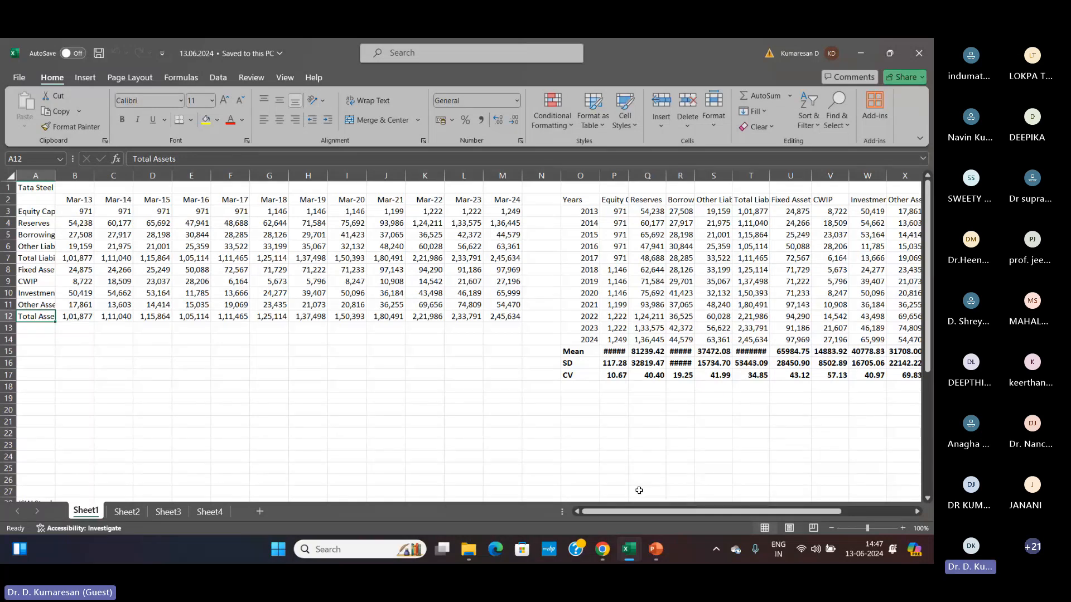
- Examine the start of the transposed table's header row, at the Years and Equity Capital headings in O2:P2
key(Up)
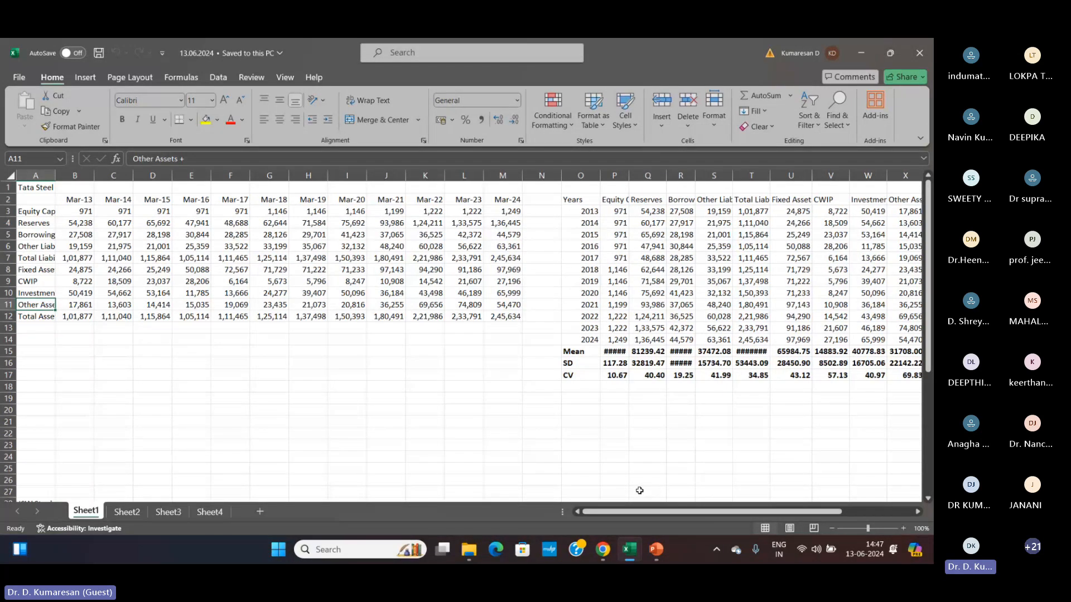
key(Up)
key(Up)
key(Up)
key(Up)
key(Up)
key(Up)
key(Up)
key(Up)
key(Up)
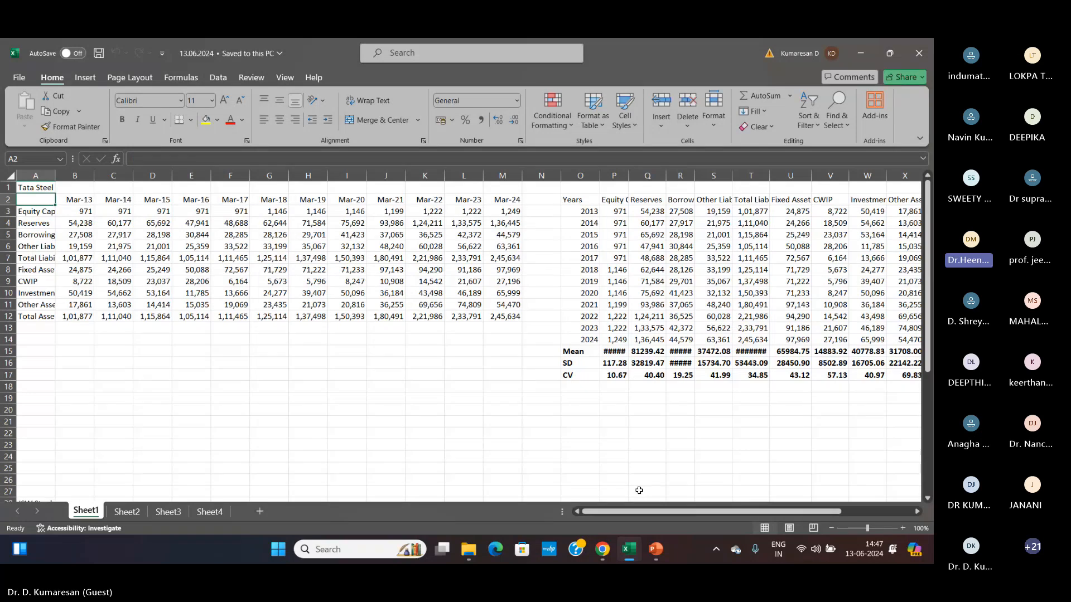
key(Right)
key(Right)
key(Right)
key(Right)
key(Right)
key(Right)
key(Right)
key(Right)
key(Right)
key(Right)
key(Right)
key(Right)
key(Right)
key(Right)
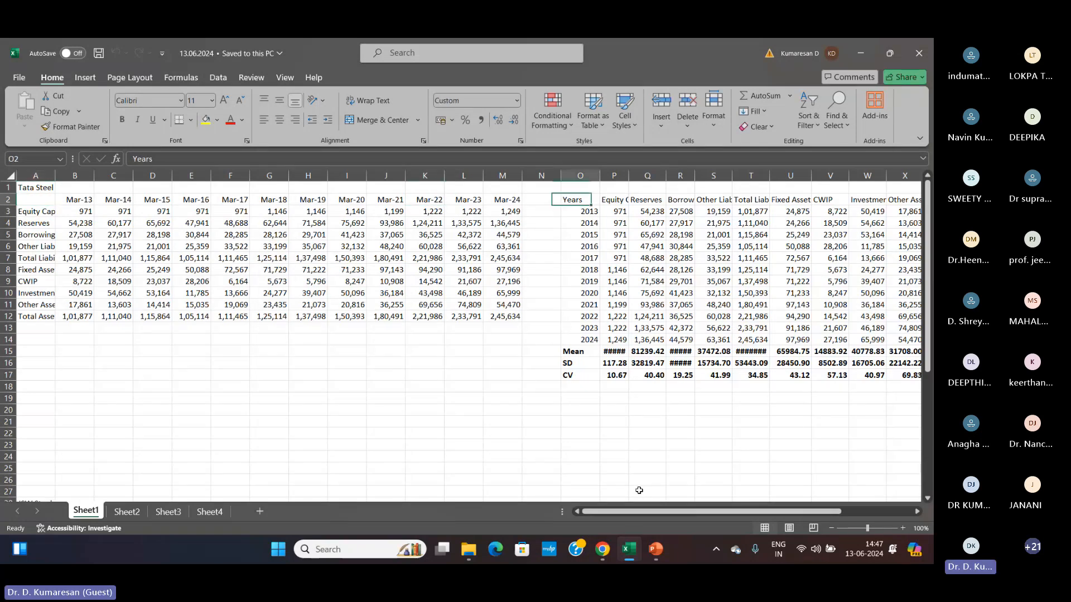
key(Right)
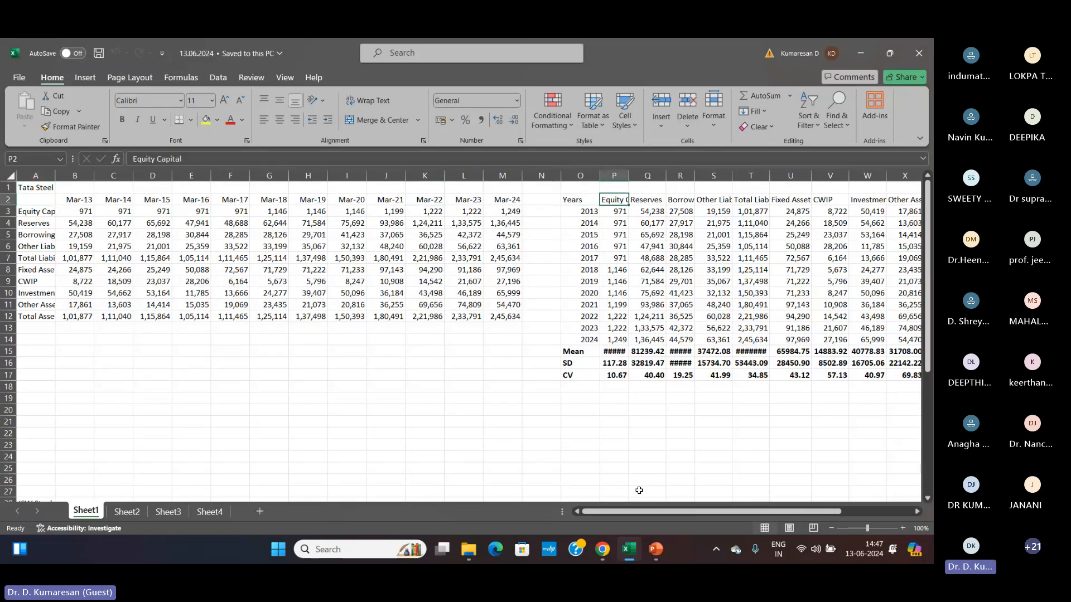
key(Left)
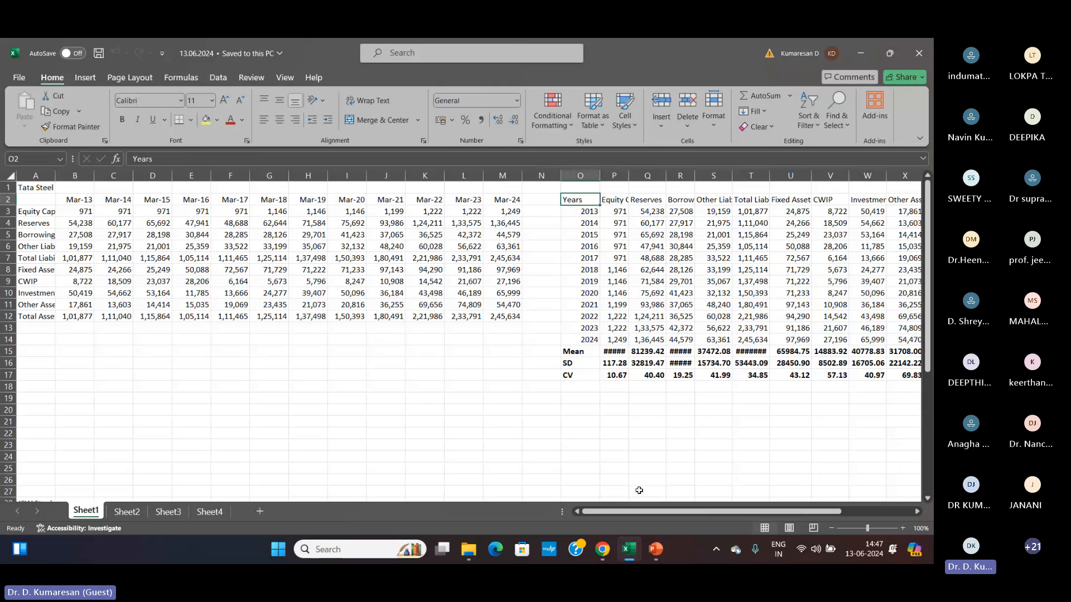
- Compare the transposed table's Years column with the original year headings that start at Mar-13 in B2
key(Down)
key(Down)
key(Down)
key(Down)
key(Down)
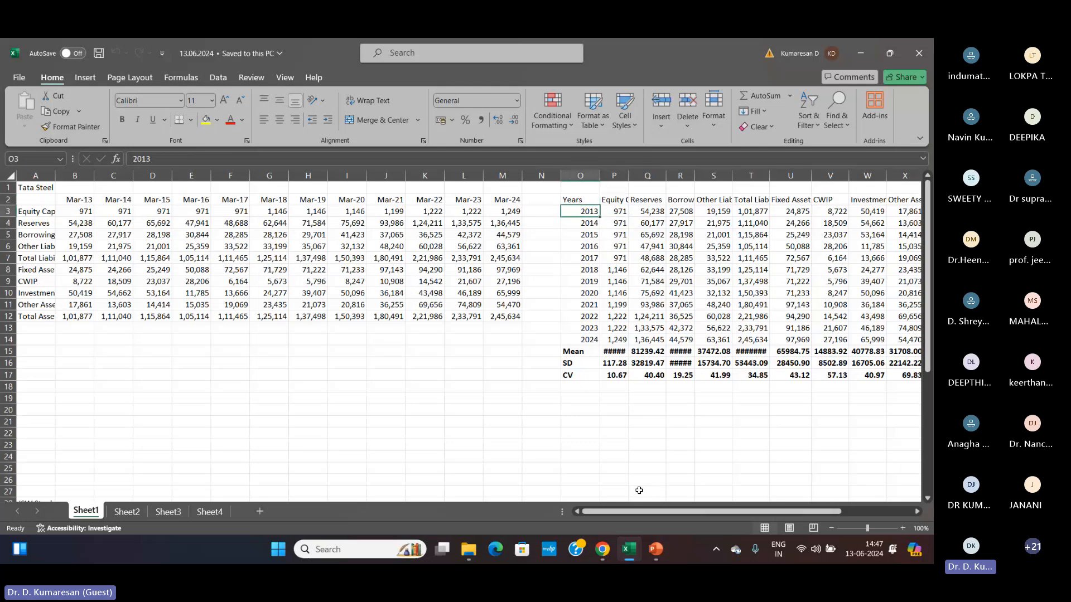
key(Up)
key(Up)
key(Up)
key(Up)
key(Up)
key(Up)
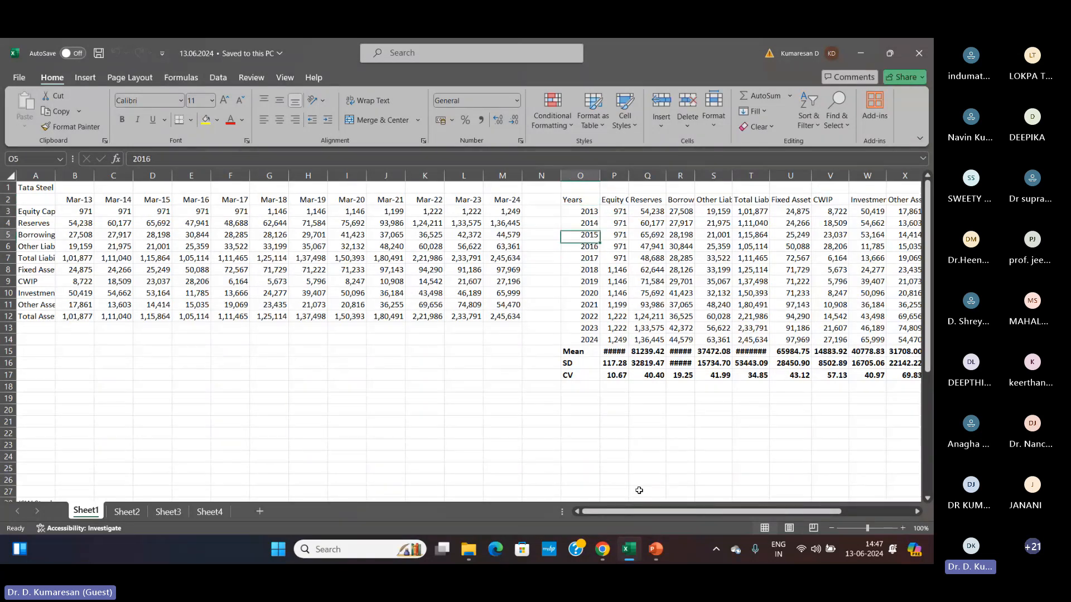
key(Right)
key(Down)
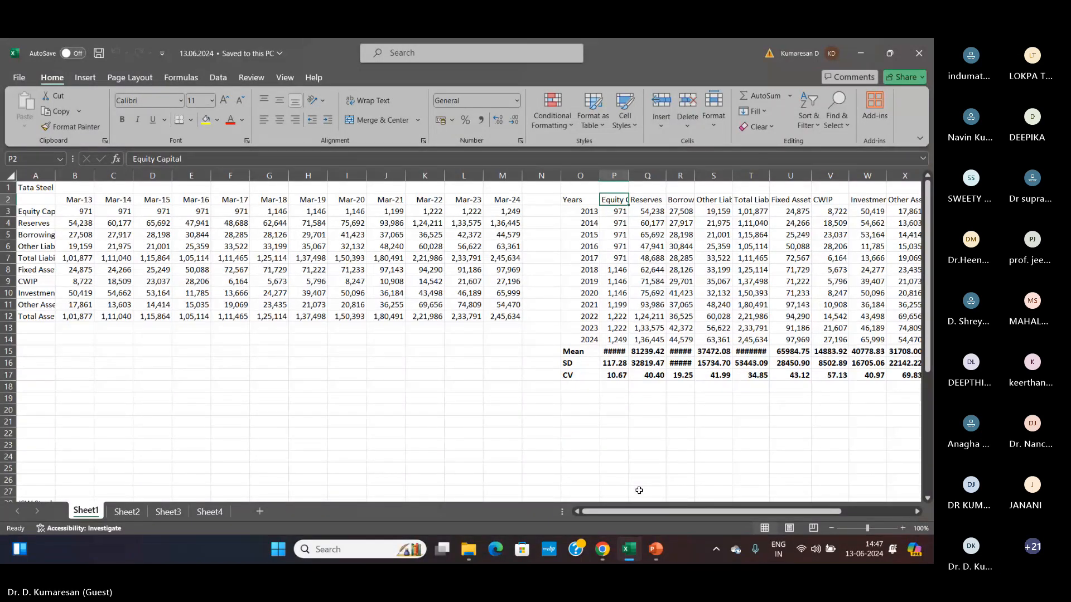
key(Left)
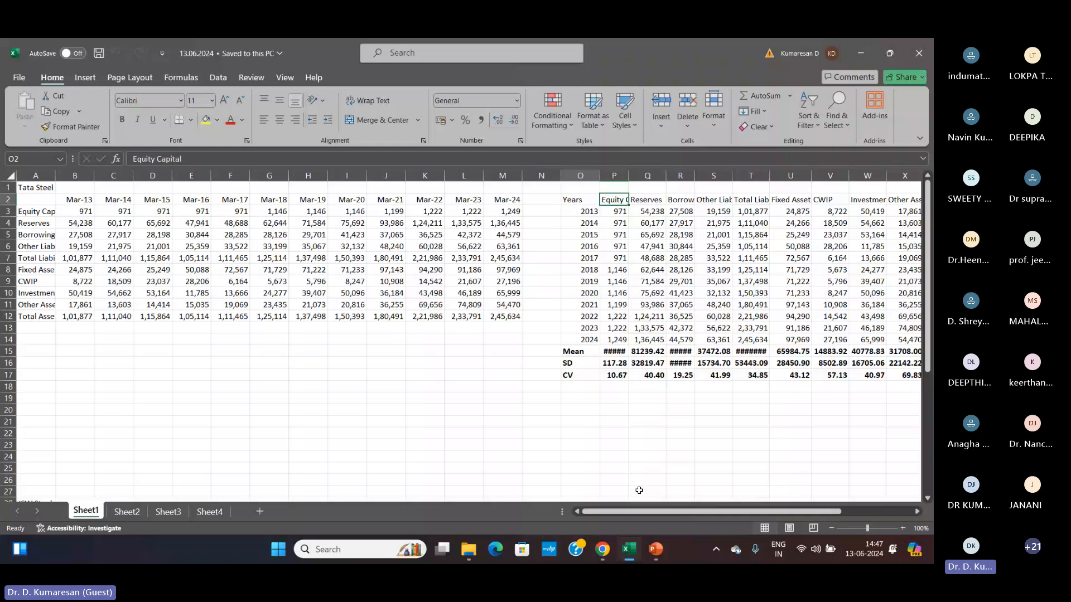
key(Left)
key(Home)
key(Right)
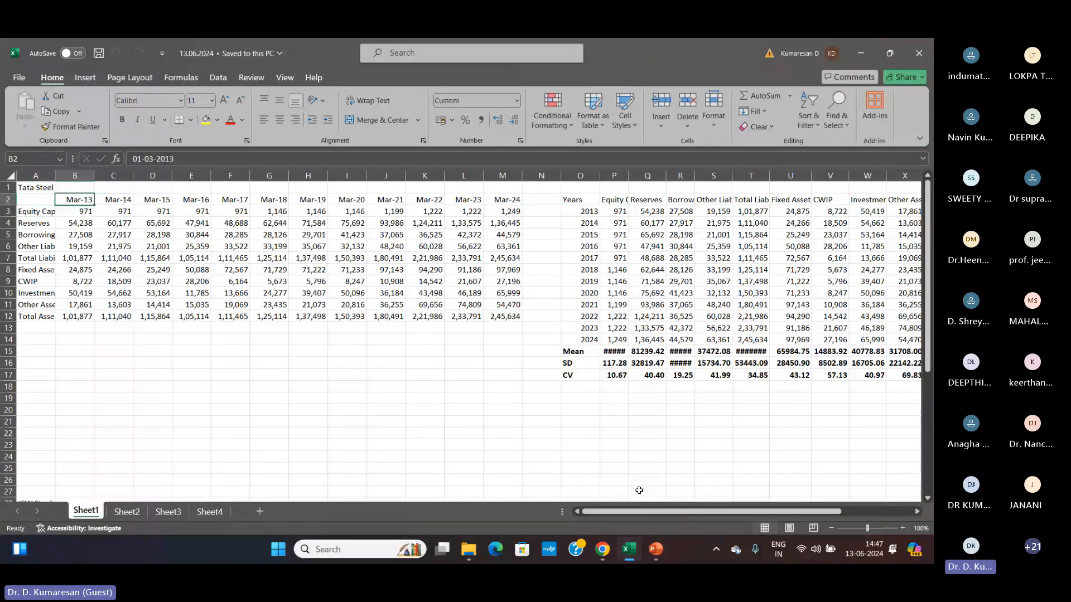
- Copy the balance-sheet range A2:M12, including the year headings and line-item labels but not the Tata Steel title
key(ctrl+Home)
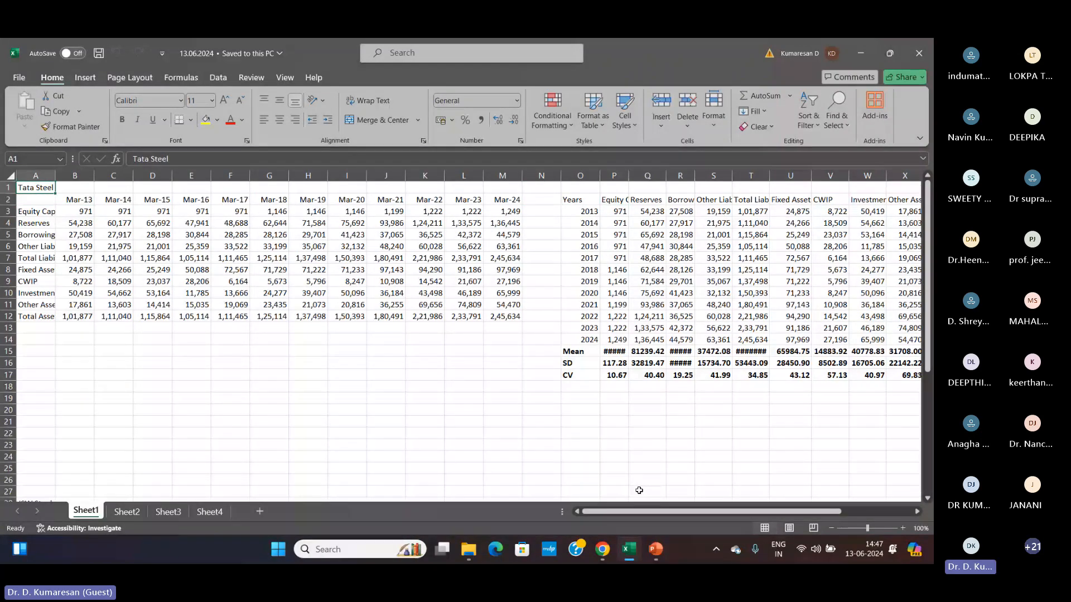
key(shift+Down)
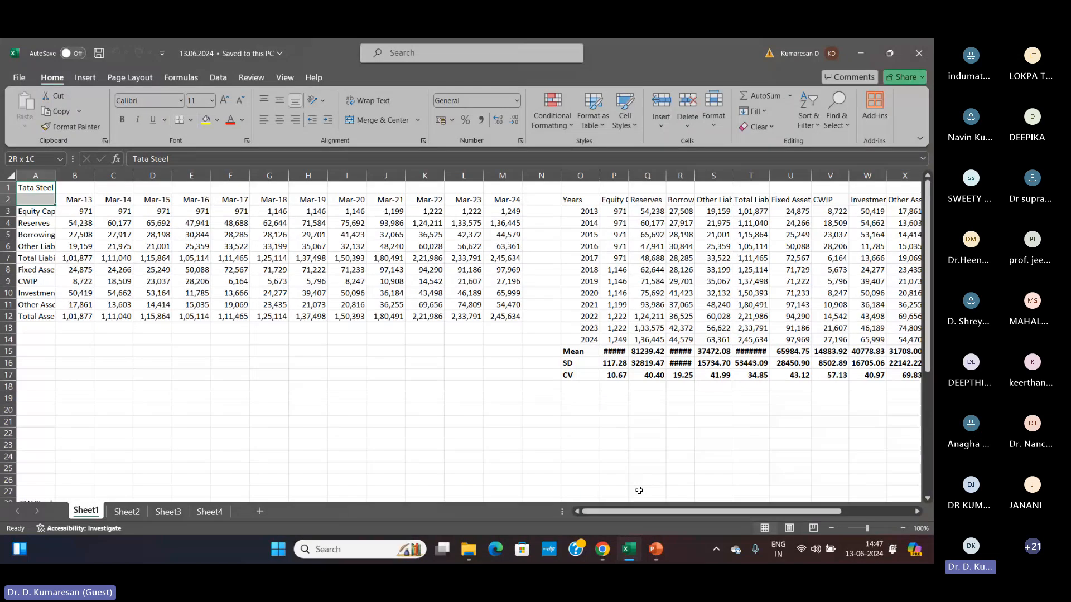
key(Down)
key(shift+Down)
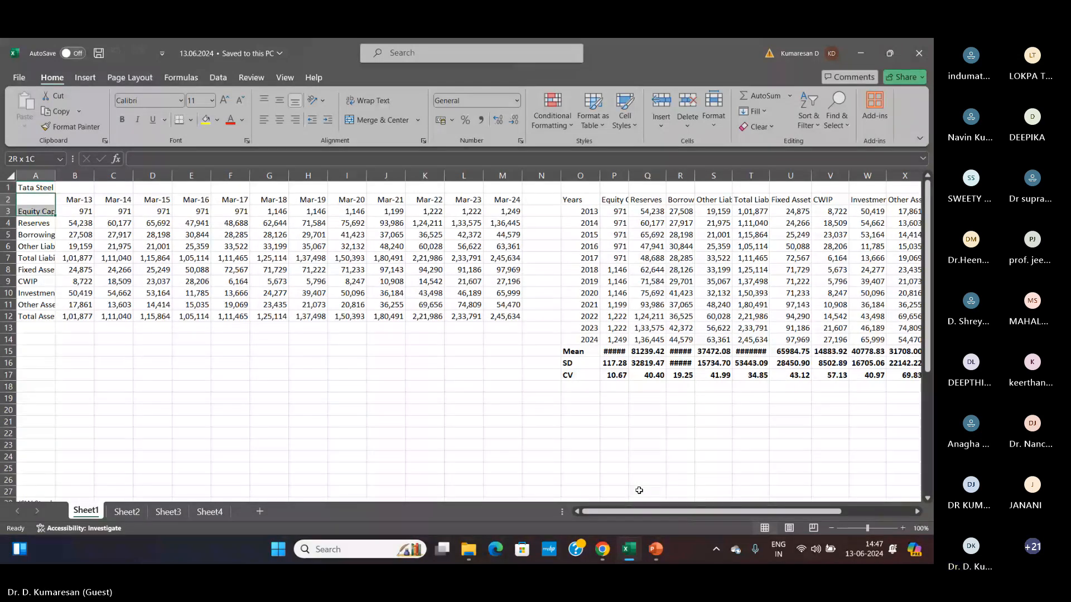
key(Down)
key(shift+Down)
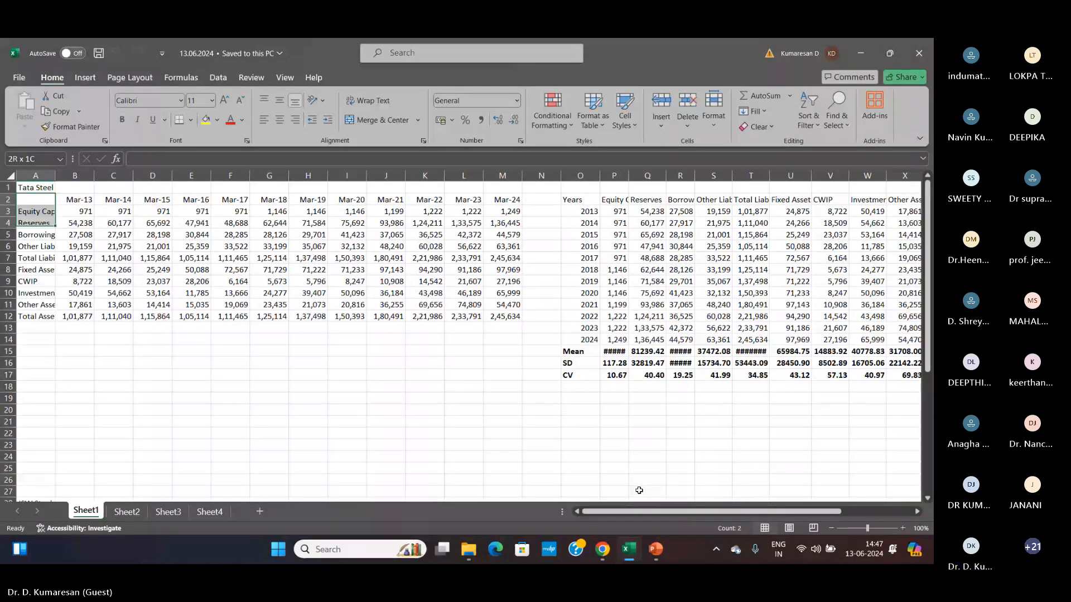
key(ctrl+shift+Down)
key(shift+Right)
key(shift+Right)
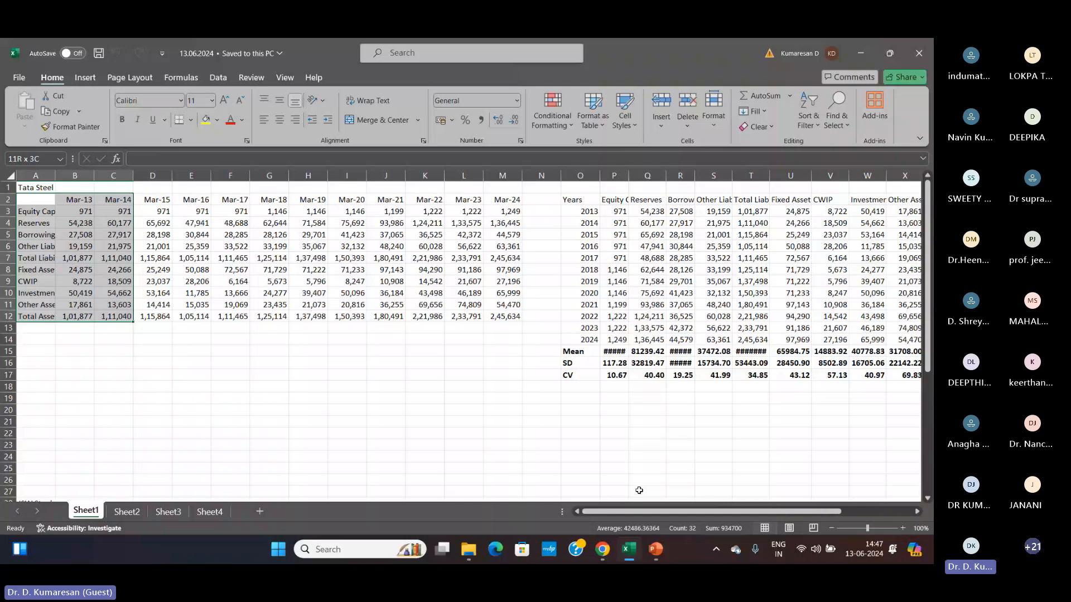
key(shift+Right)
key(shift+Right)
key(shift+Right)
key(shift+Right)
key(shift+Right)
key(shift+Right)
key(shift+Right)
key(shift+Right)
key(shift+Right)
key(shift+Right)
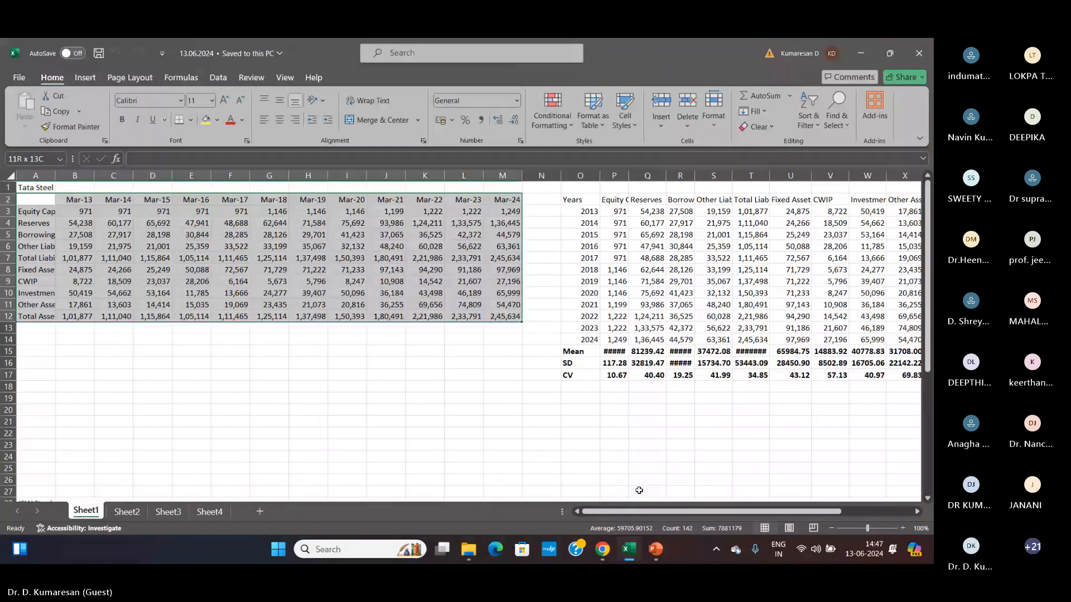
key(ctrl+c)
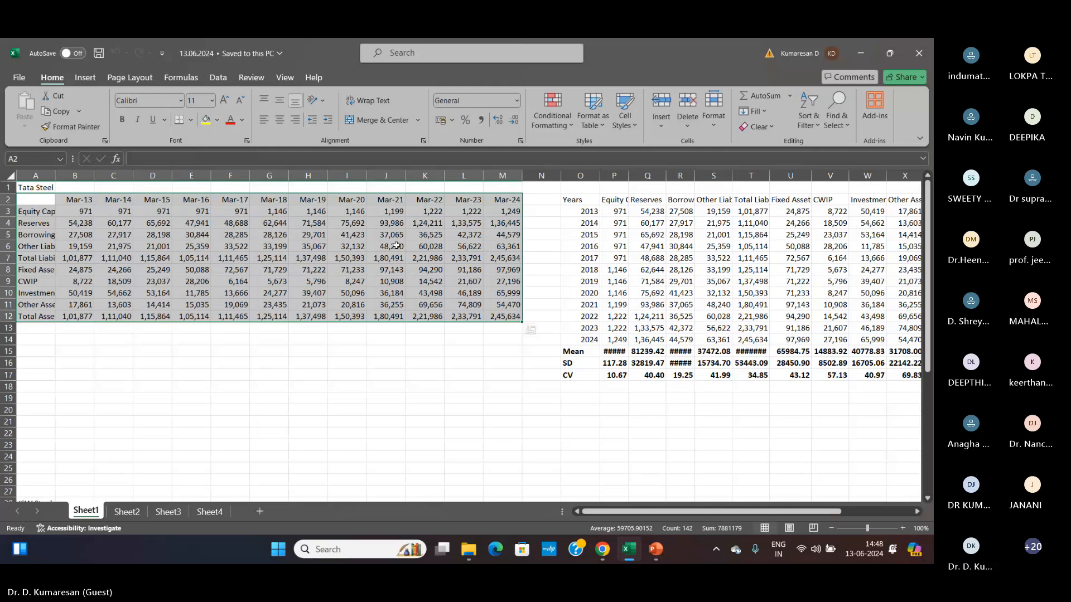
key(ctrl+c)
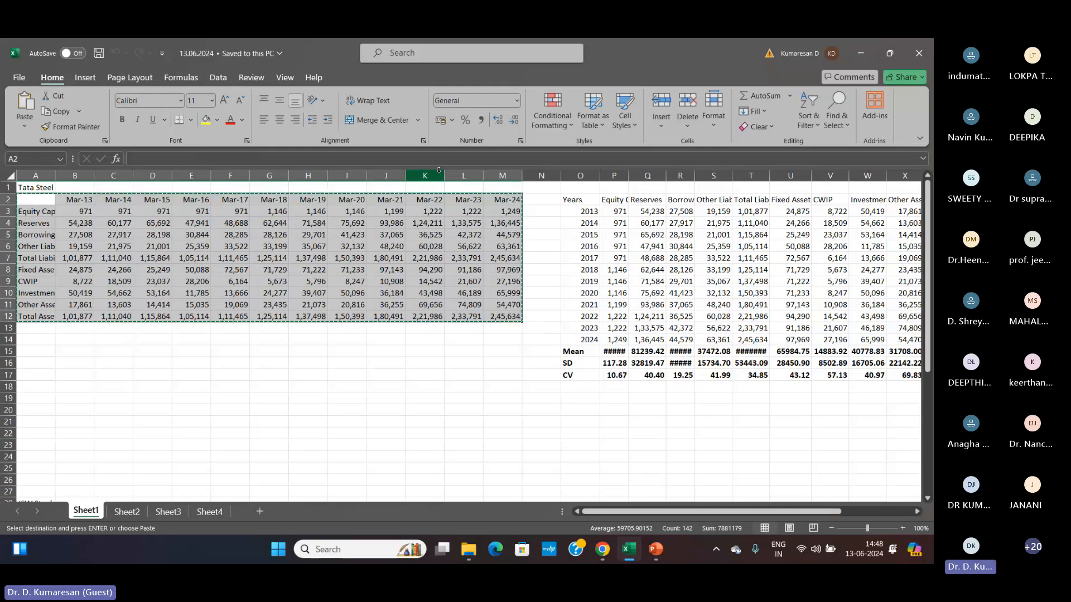
- Paste the copied balance-sheet range transposed at AG2, in the empty area beyond the Equity Capital statistics
click(915, 512)
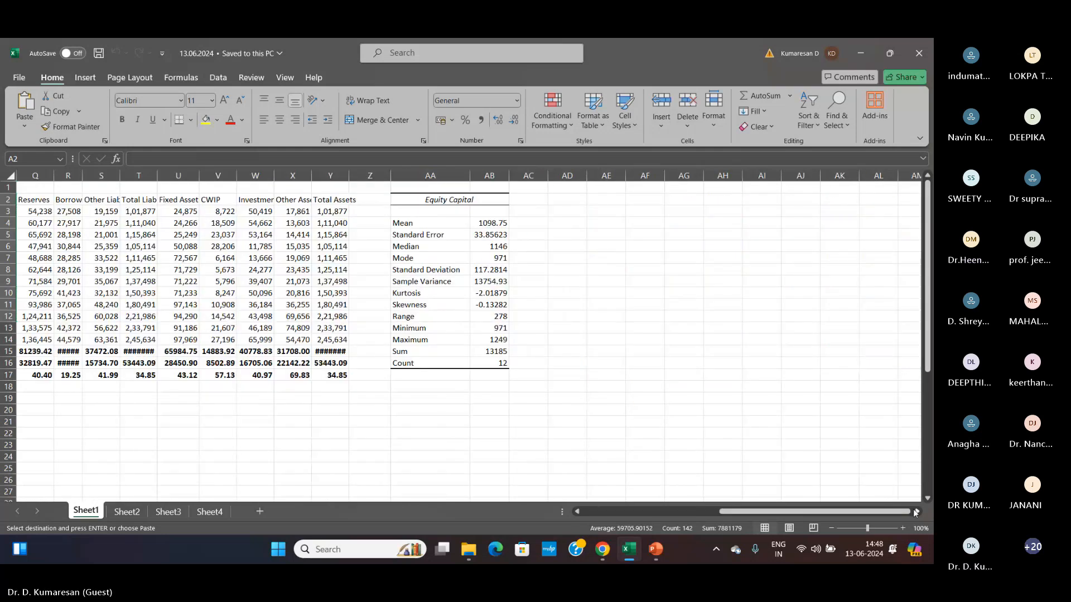
click(915, 512)
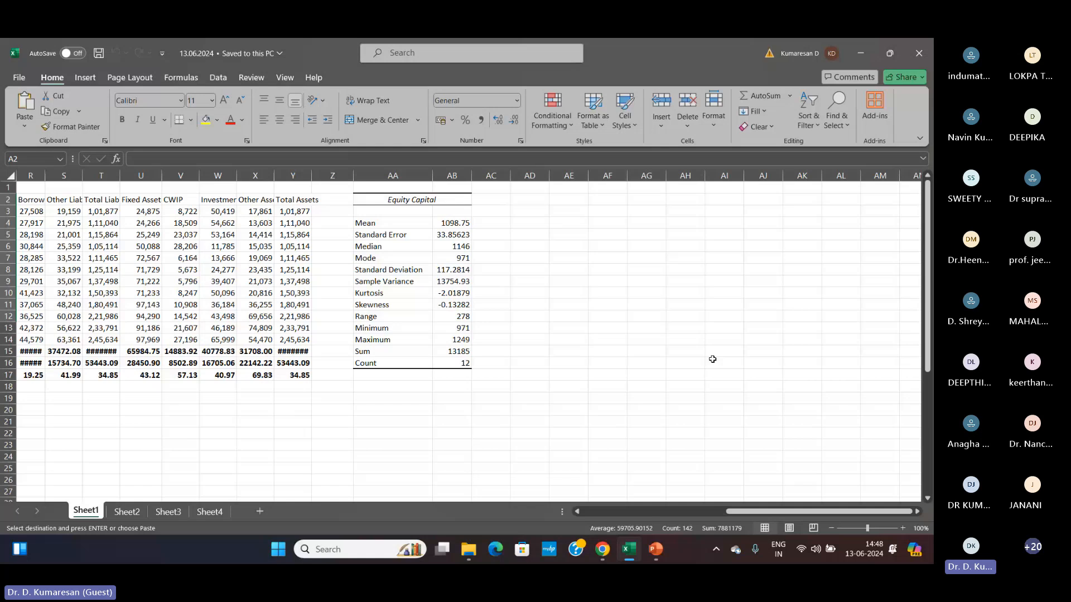
click(648, 200)
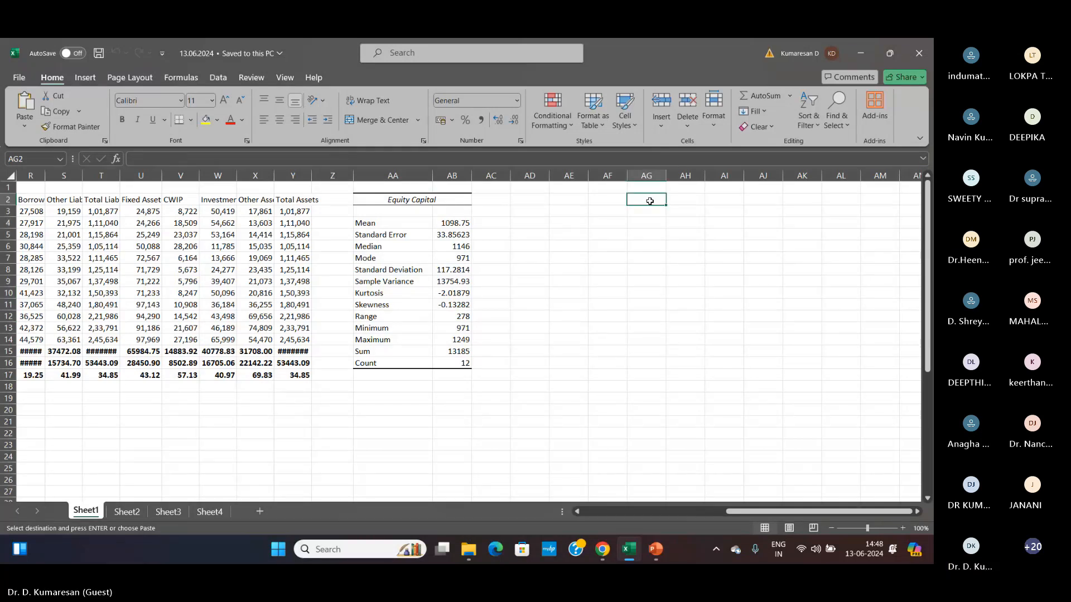
right_click(650, 201)
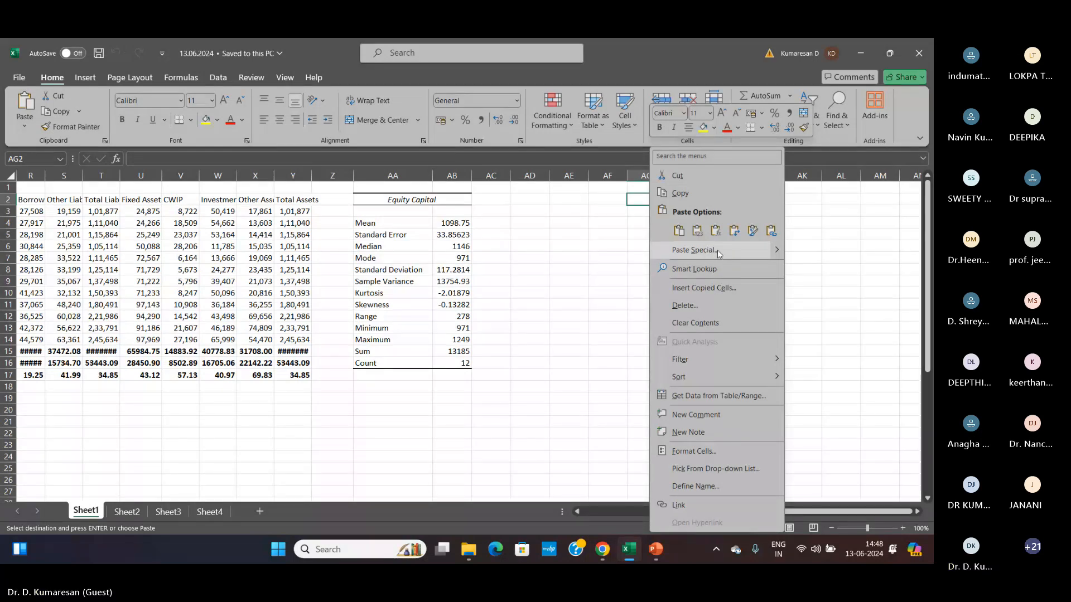
mouse_move(779, 251)
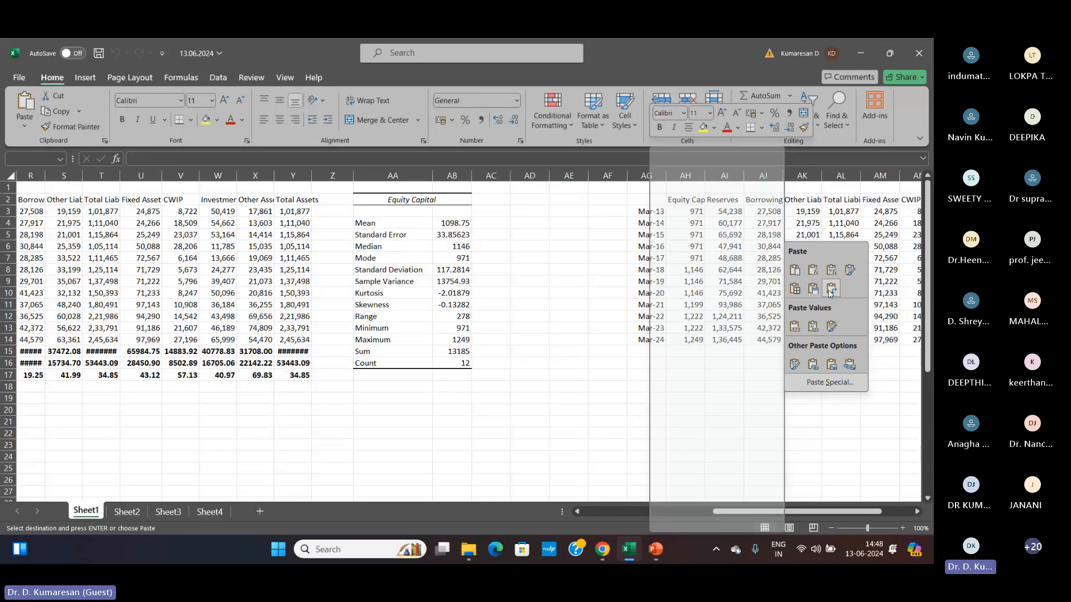
click(831, 289)
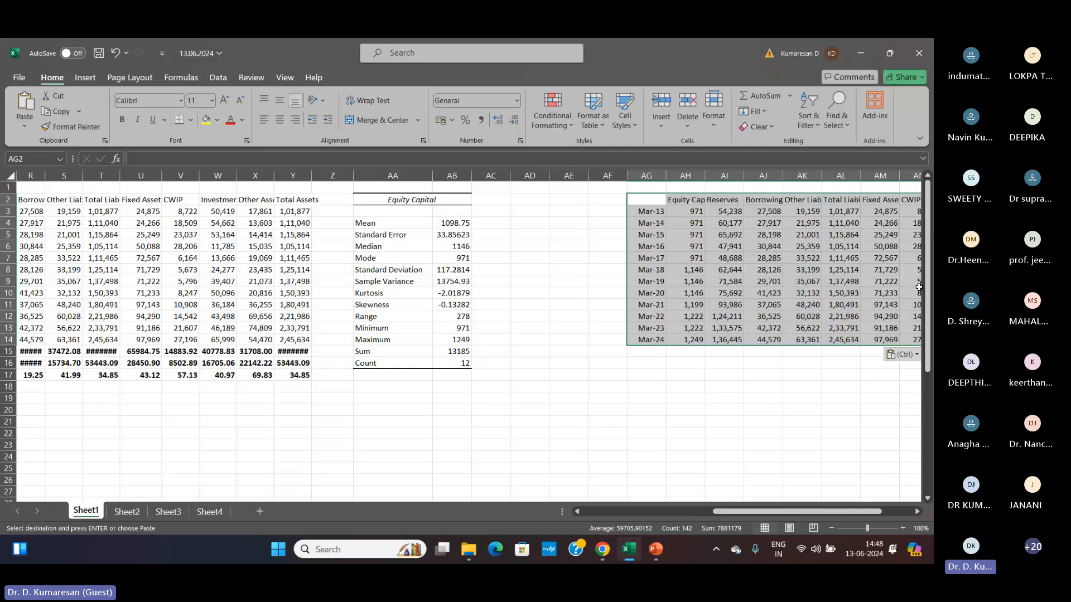
- Compare the original balance-sheet table starting at A2 with the transposed copy in AG2:AQ14
key(Left)
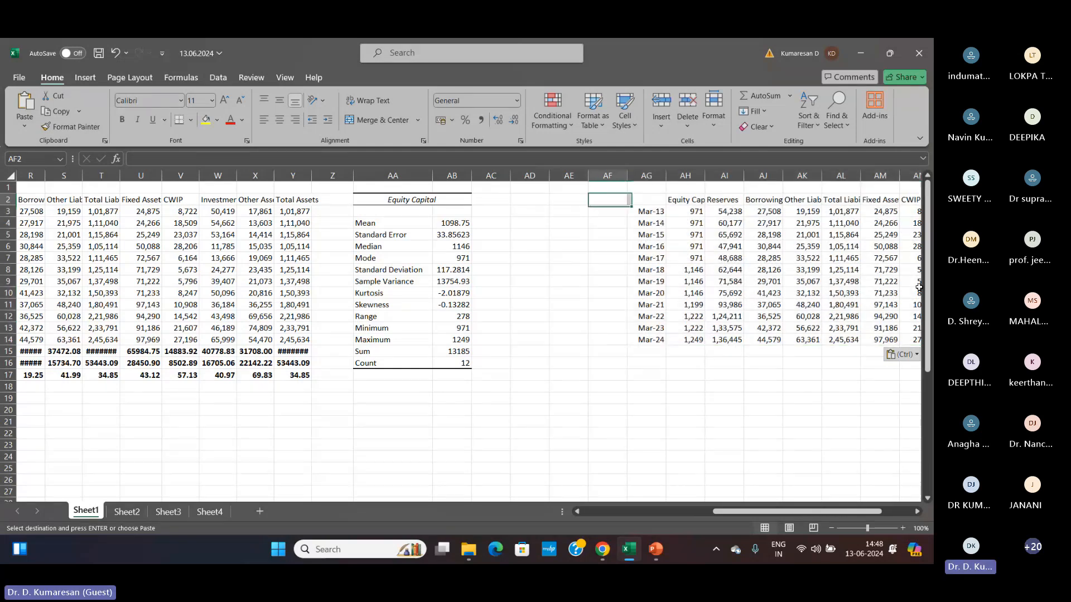
key(Home)
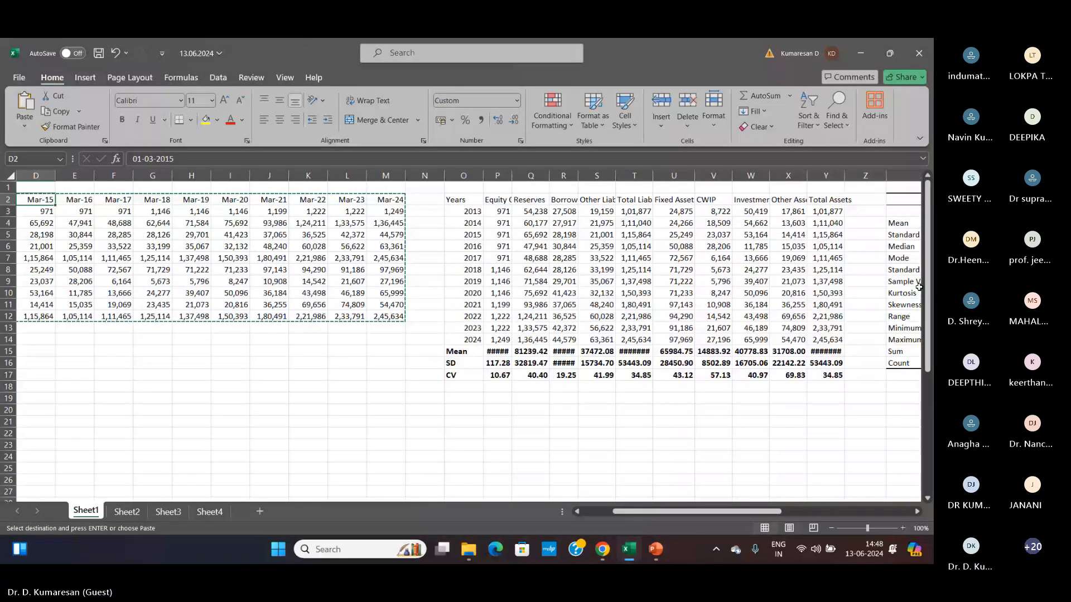
key(Down)
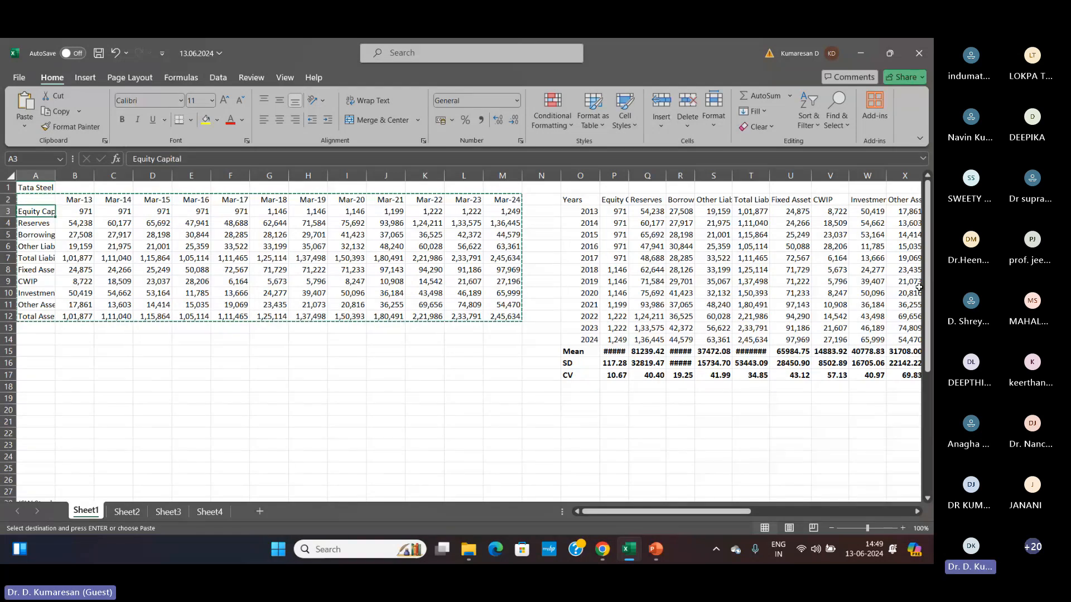
key(Right)
key(Right)
key(Right)
key(Right)
key(Right)
key(Right)
key(Right)
key(Right)
key(Right)
key(Right)
key(Right)
key(Right)
key(Right)
key(Right)
key(Right)
key(Right)
key(Right)
key(Right)
key(Right)
key(Right)
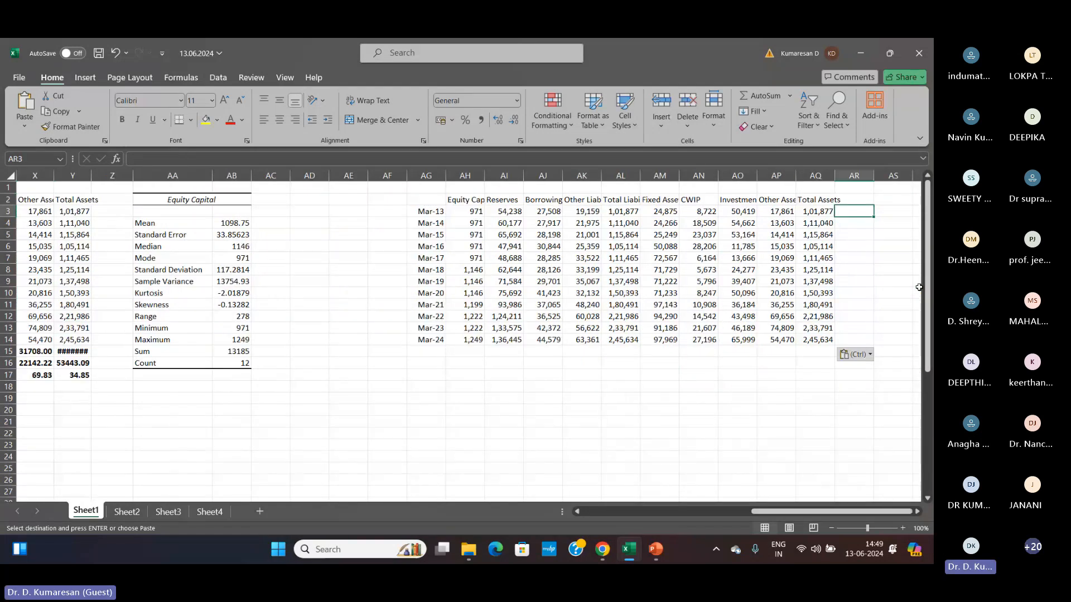
key(Left)
key(Left)
key(Left)
key(Left)
key(Left)
key(Left)
key(Left)
key(Left)
key(Left)
key(Left)
key(Left)
key(Left)
key(Left)
key(Left)
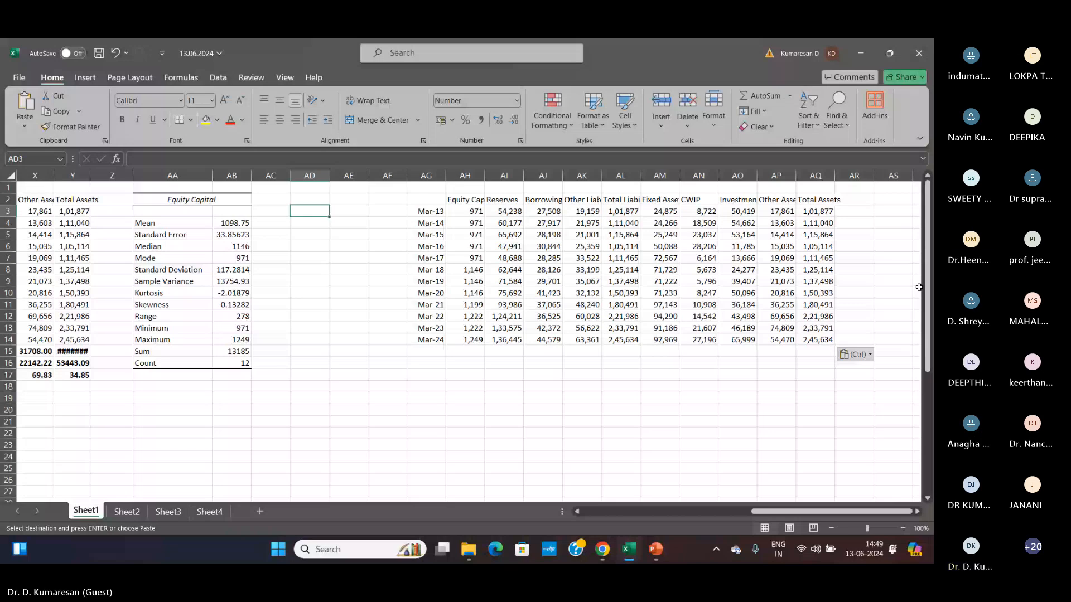
- Set the number format of the transposed year cells AG3:AG14 to General
key(Right)
key(Right)
key(Right)
key(Right)
key(Right)
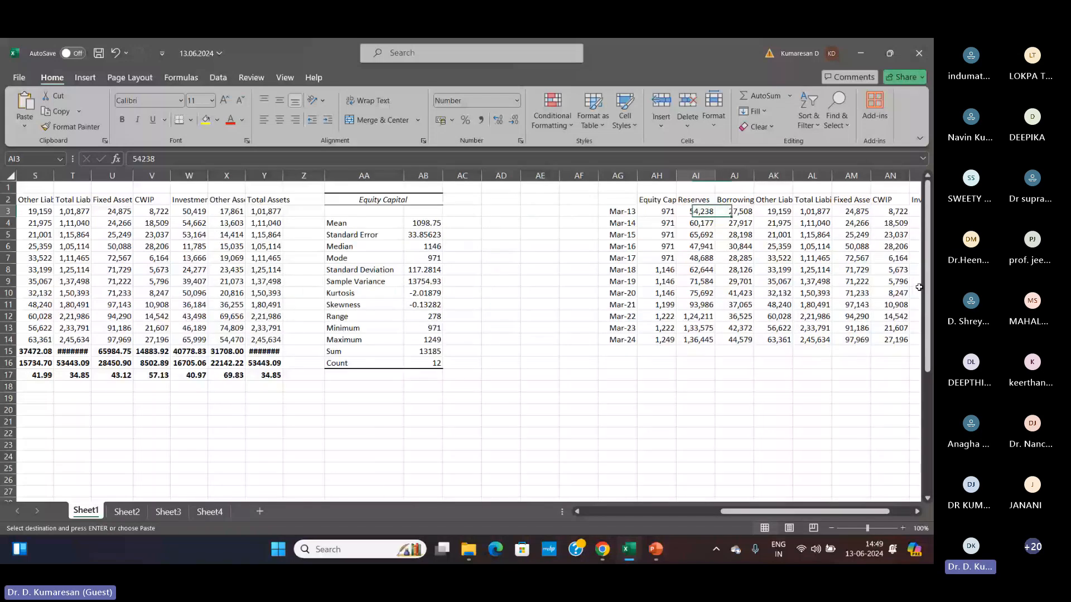
key(Left)
key(Left)
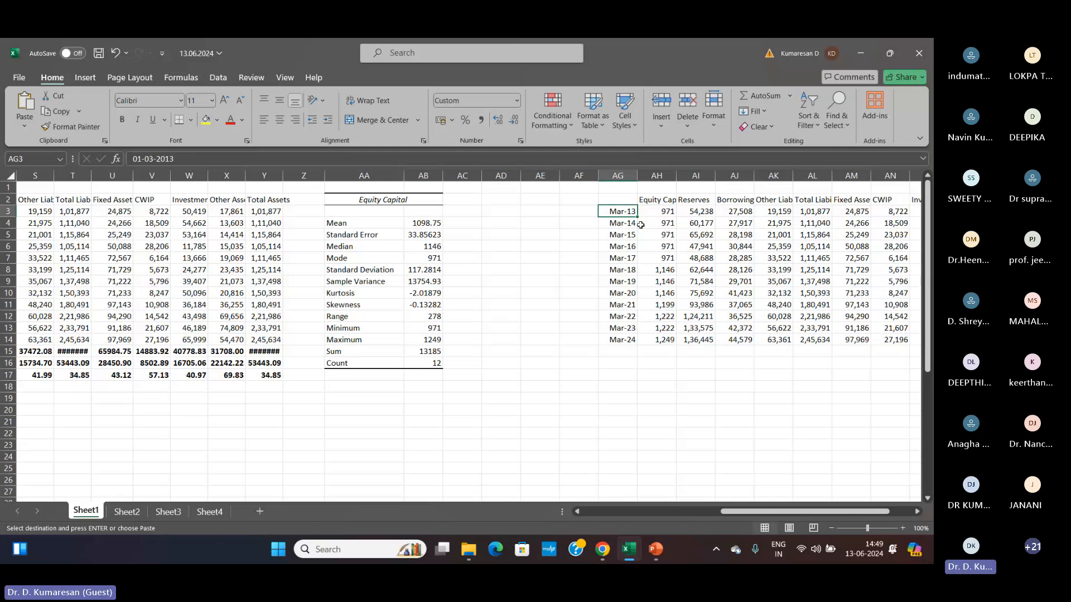
click(516, 101)
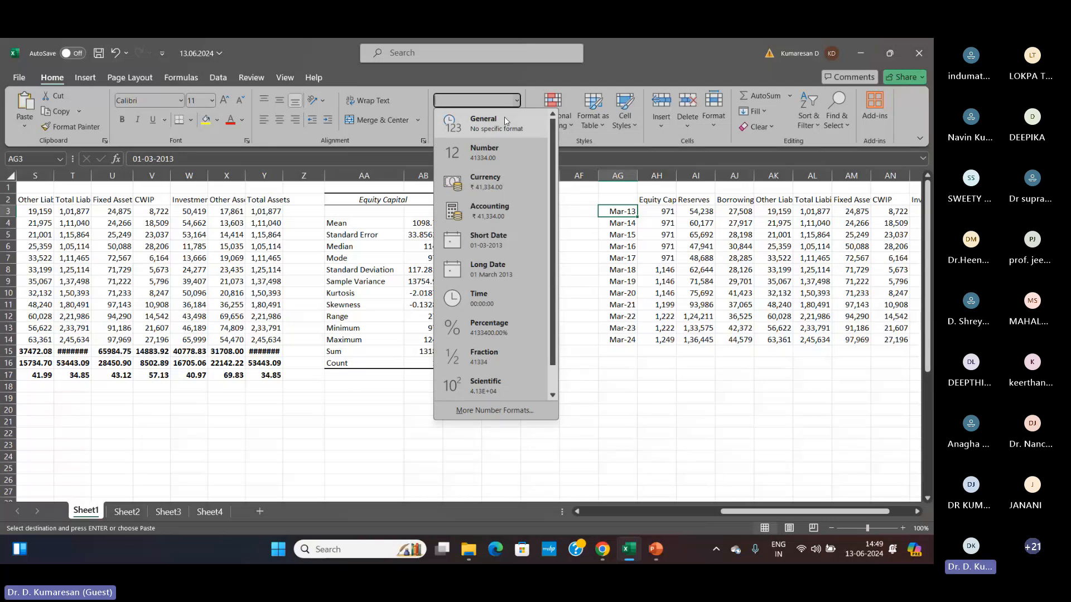
click(506, 121)
drag(617, 212, 617, 339)
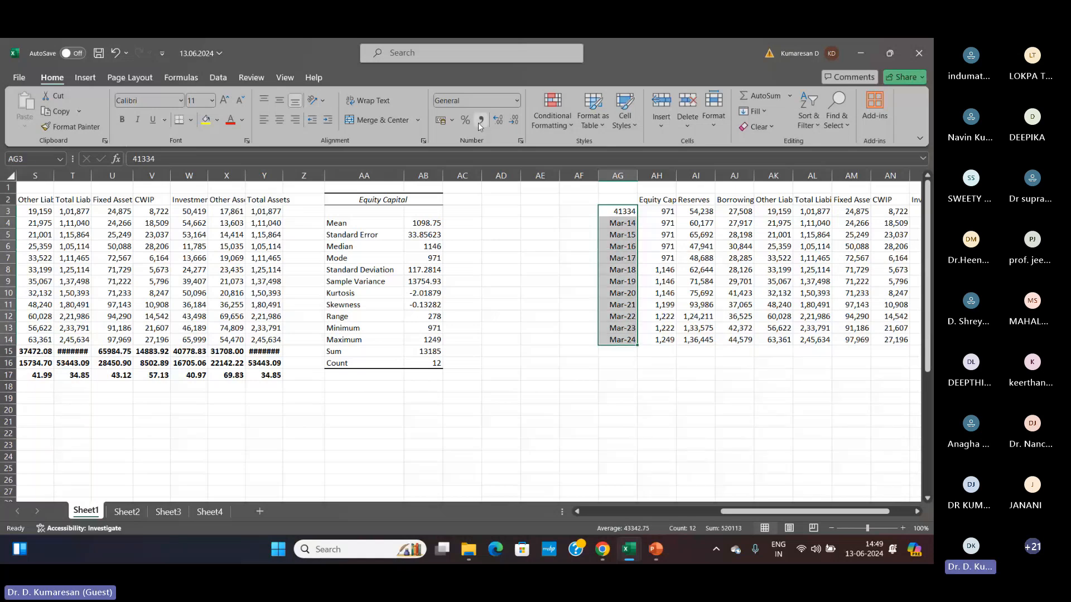
click(517, 100)
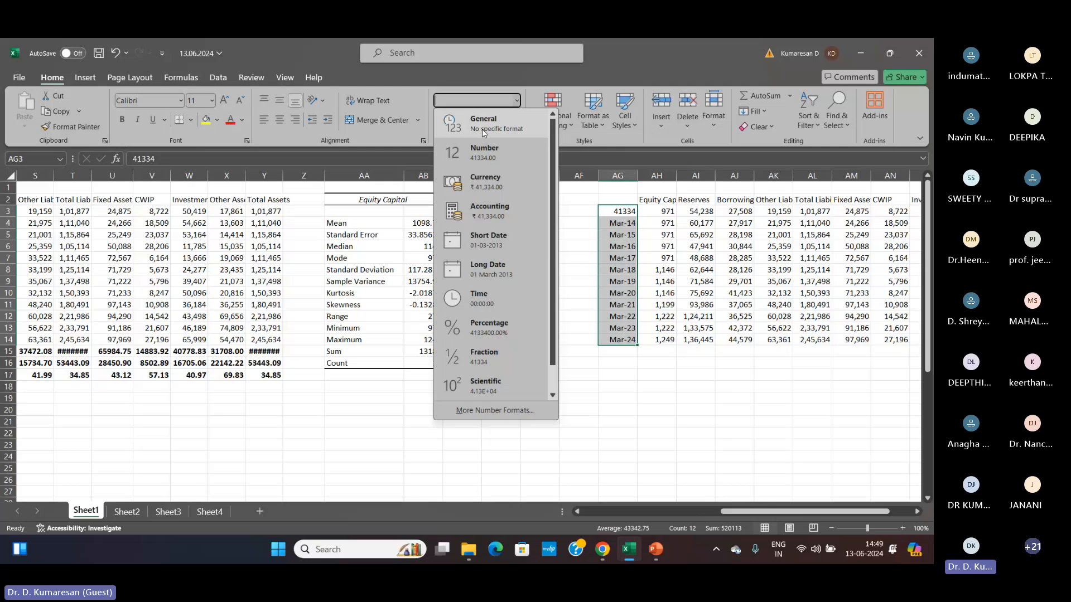
click(483, 129)
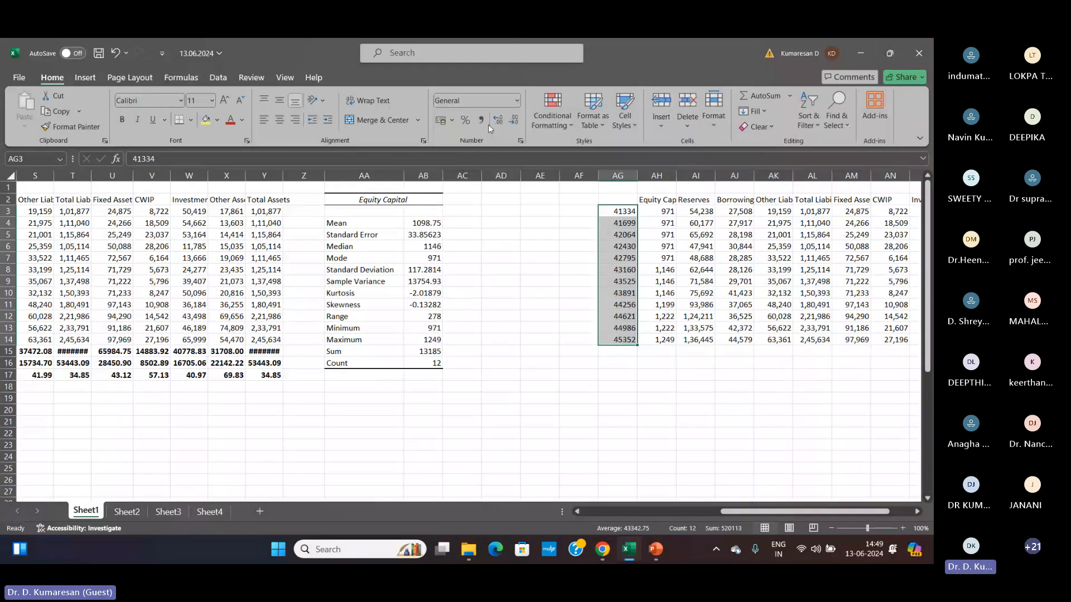
- Replace the first three year values in AG3:AG5 with the financial years 2012-13, 2013-14 and 2014-15
click(618, 213)
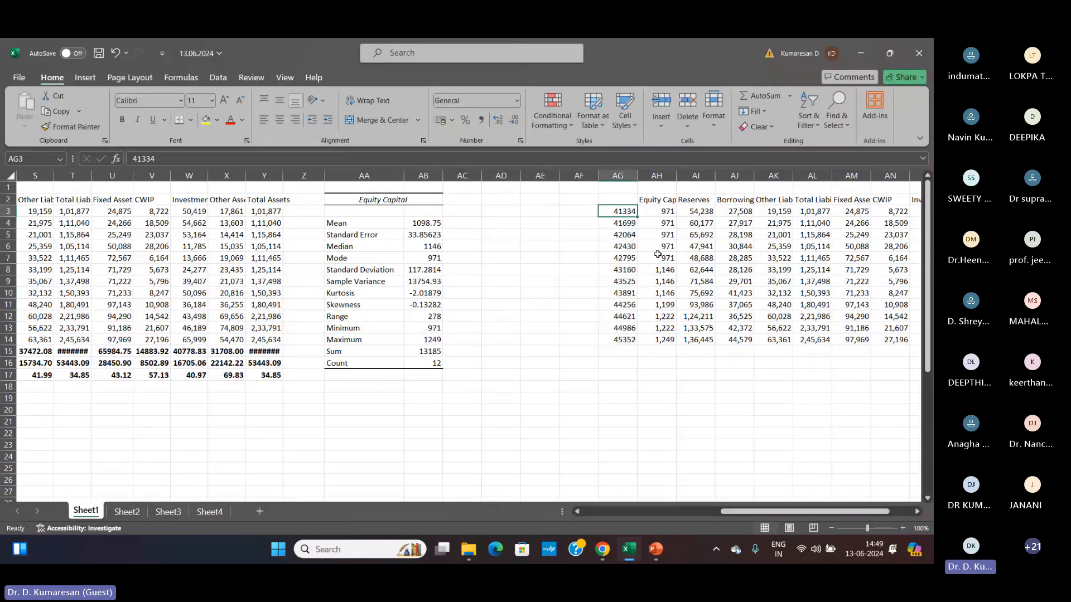
text(201)
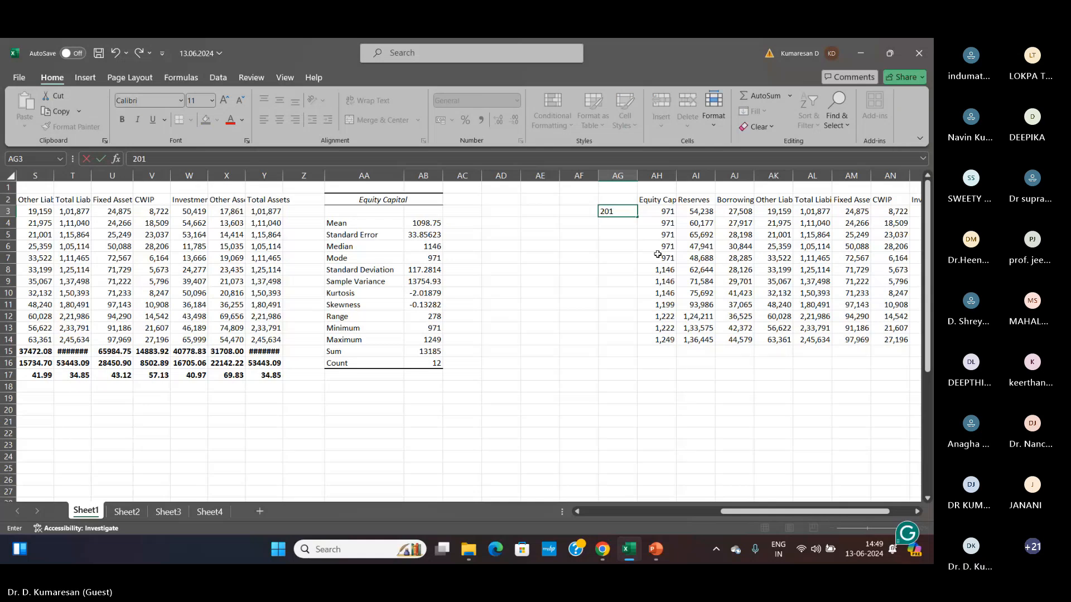
text(2-13)
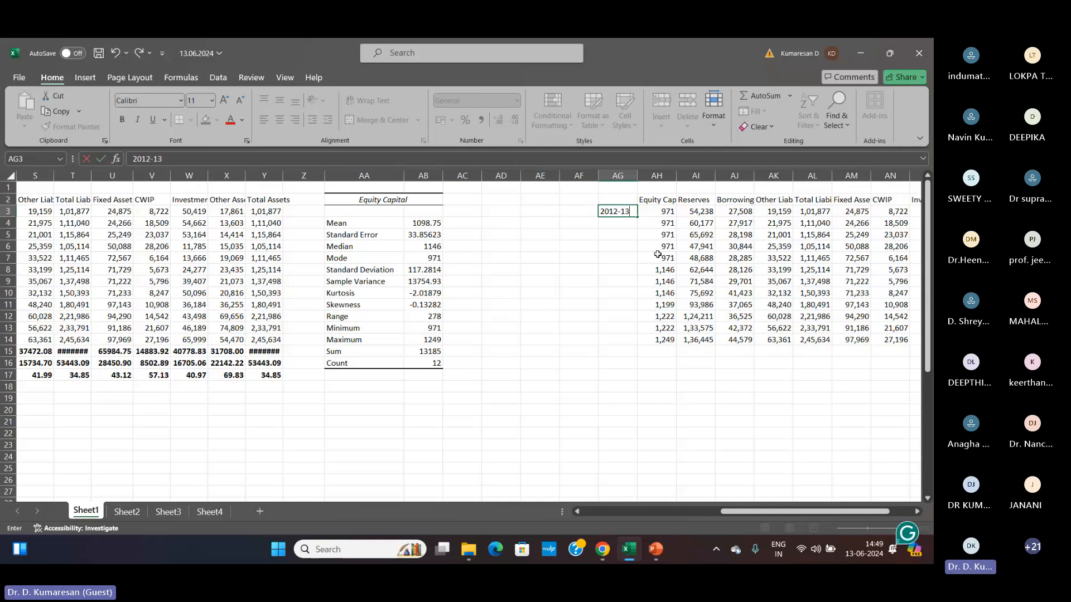
key(Return)
text(20)
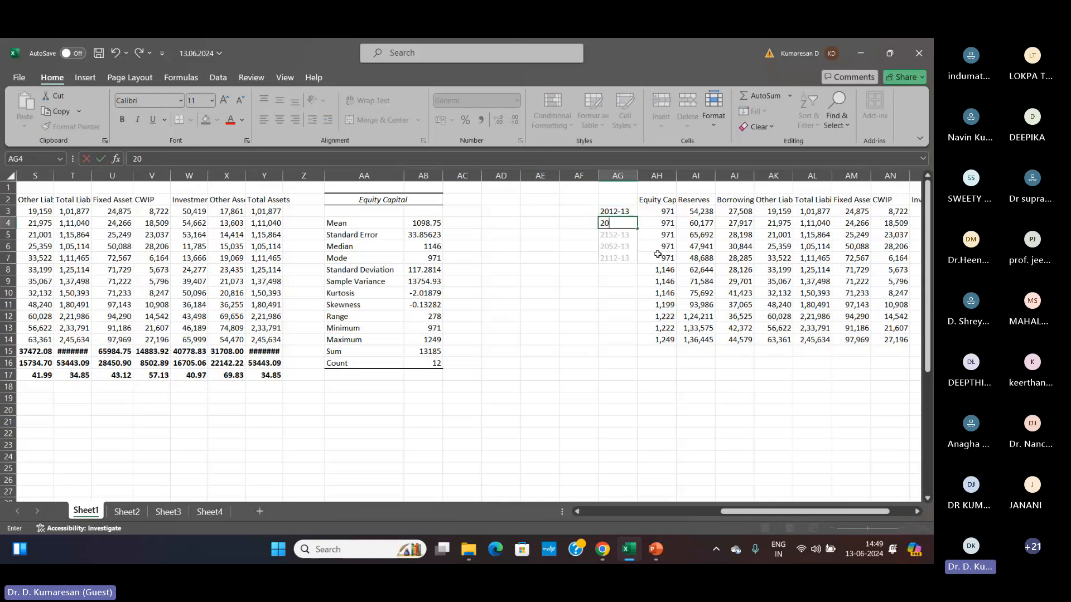
text(13-)
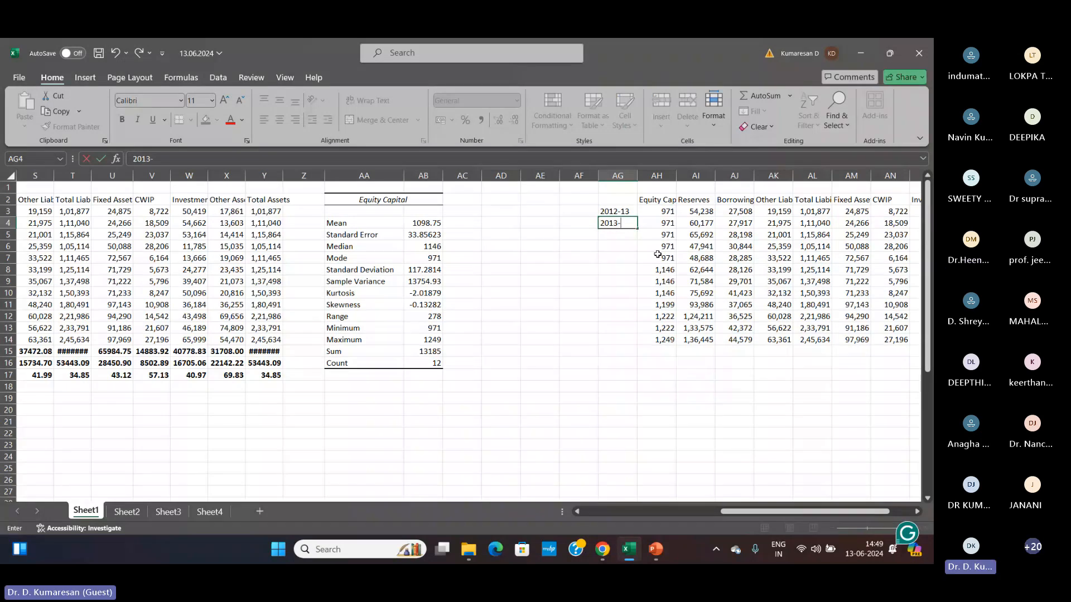
text(14)
key(Return)
text(2014-)
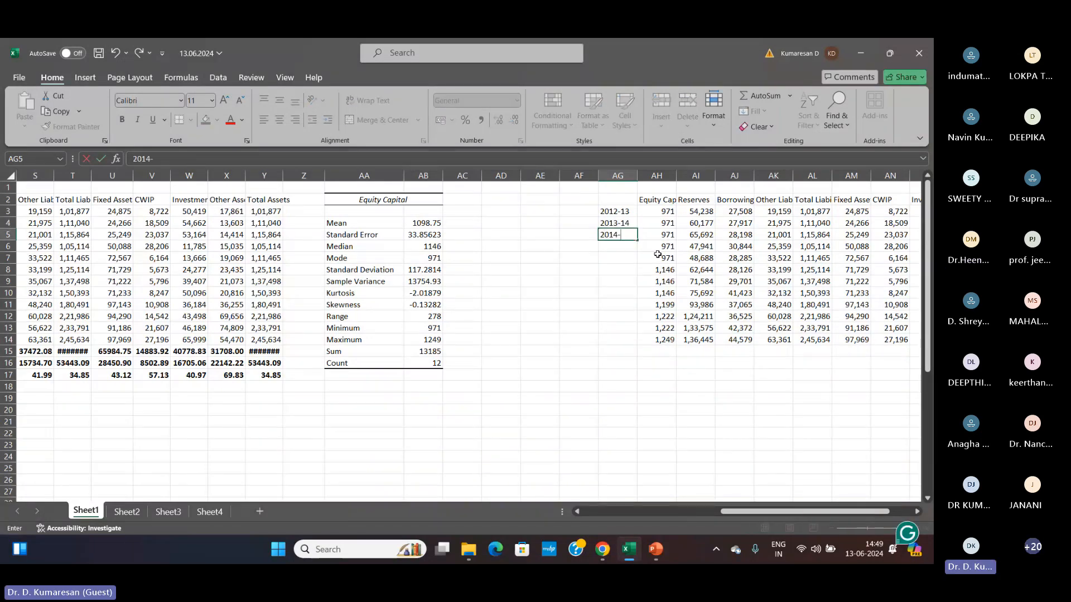
text(15)
key(Return)
- Enter the financial years 2015-16, 2016-17, 2017-18 and 2018-19 in AG6:AG9
text(20)
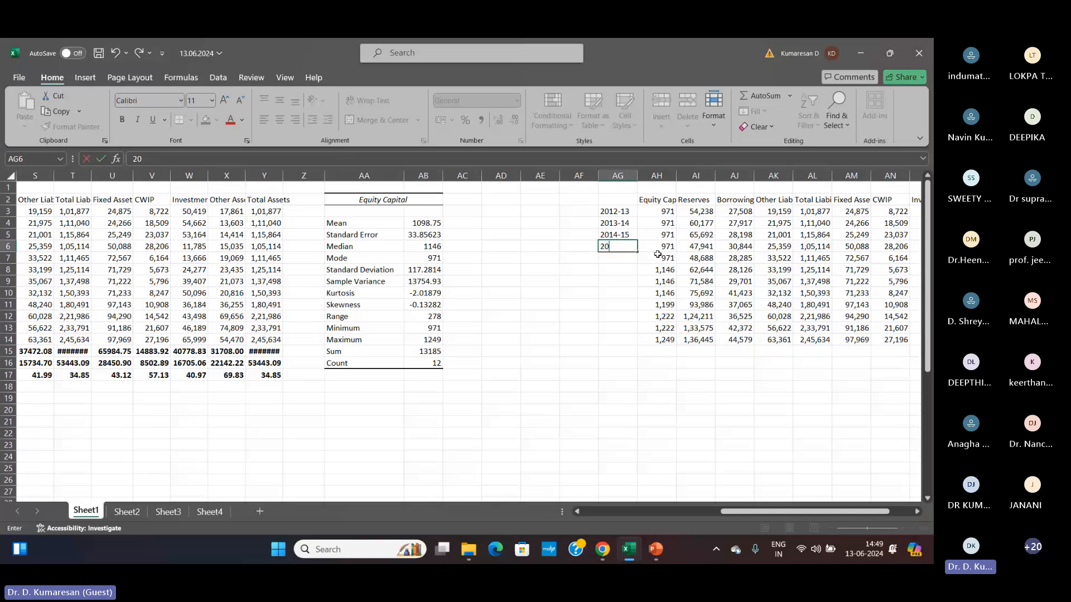
text(15-)
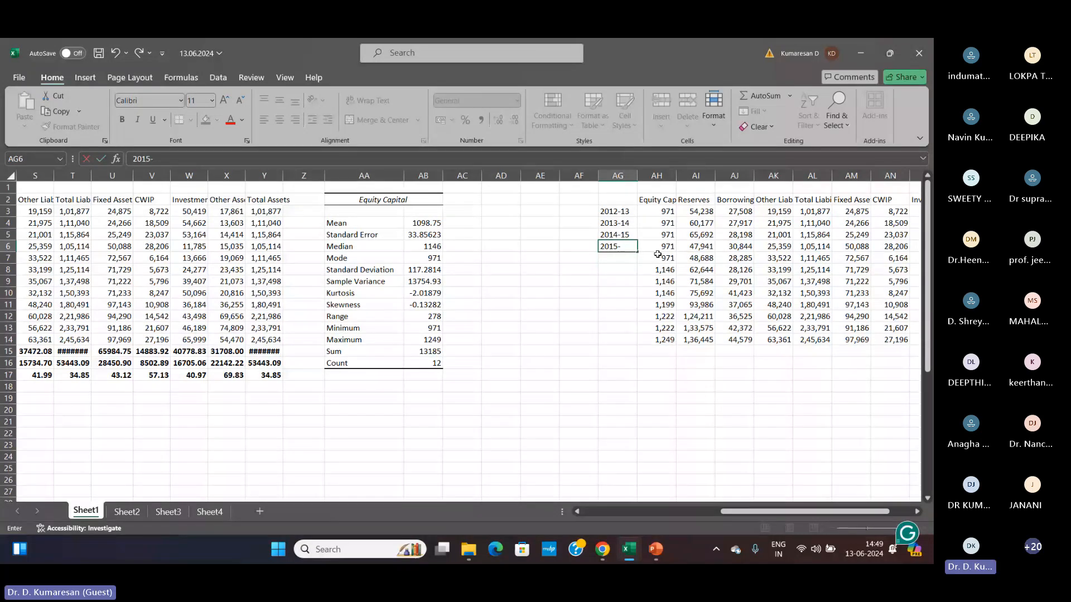
text(16)
key(Return)
text(2016-17)
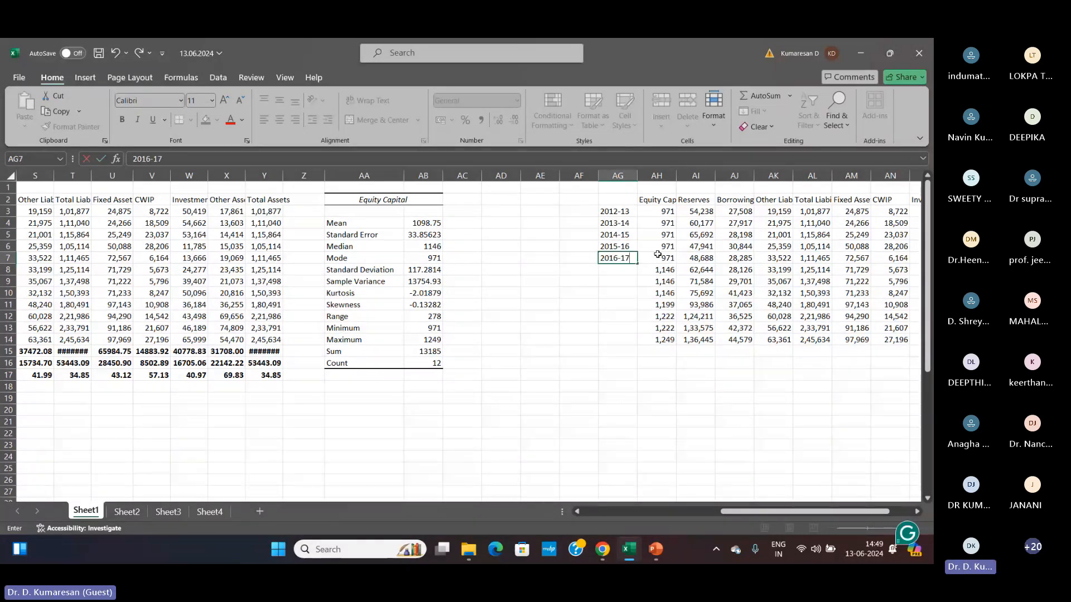
key(Return)
text(2017)
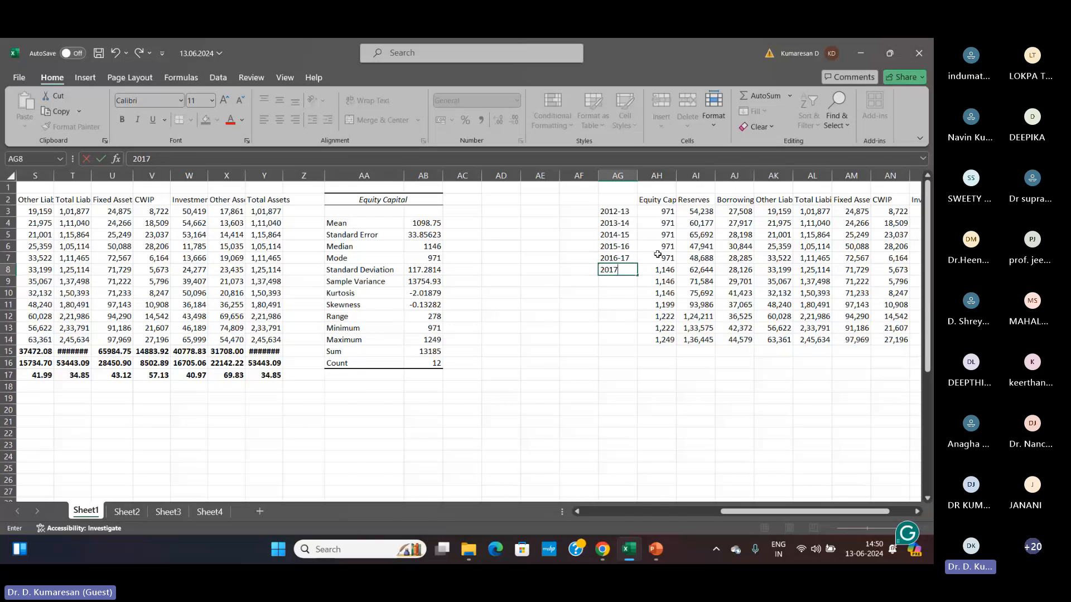
text(-18)
key(Return)
text(201)
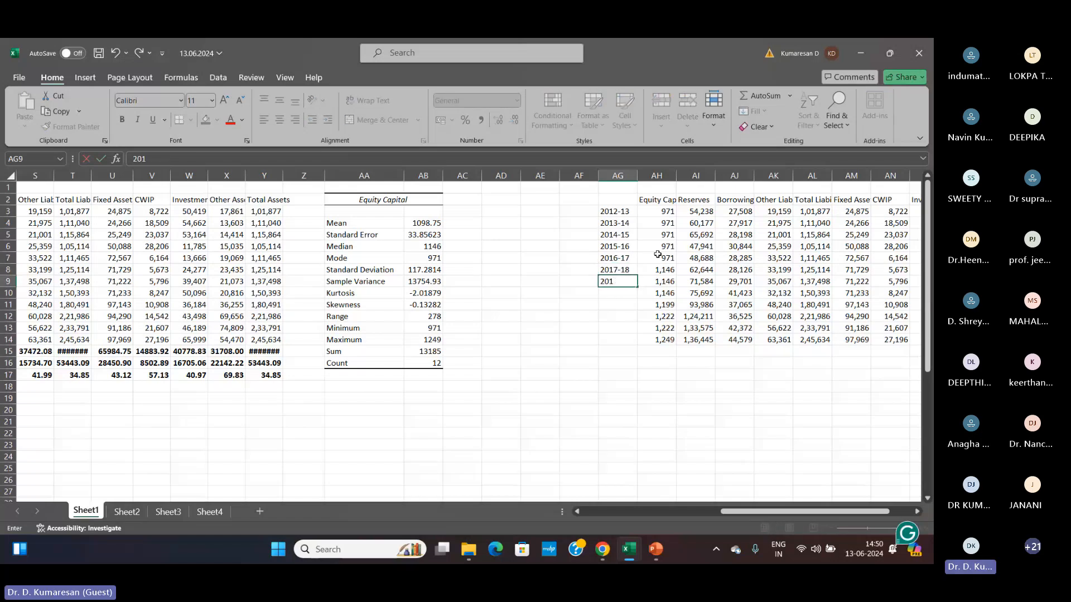
text(8)
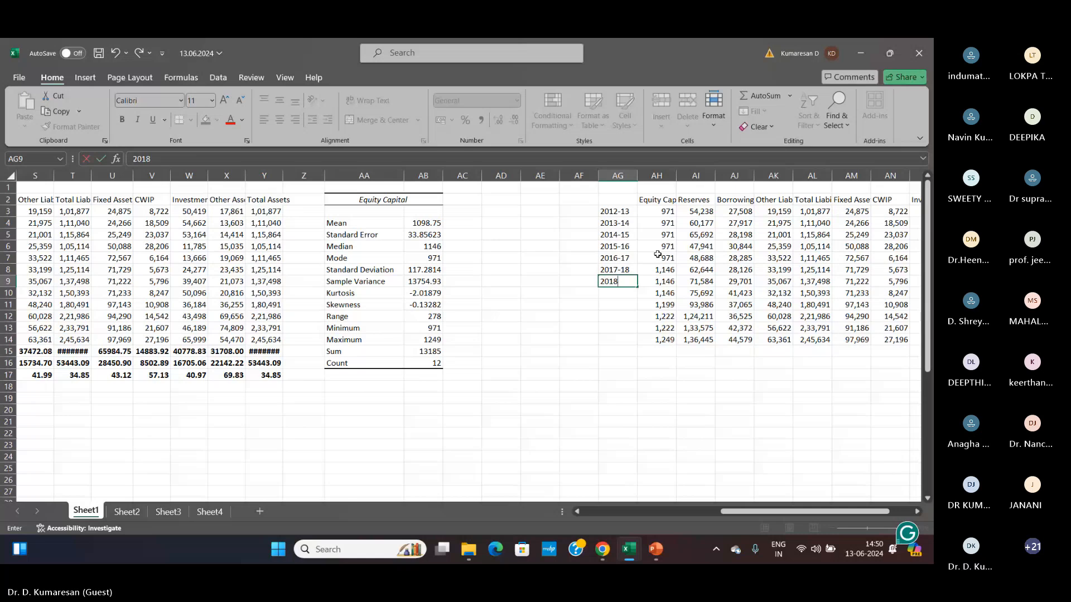
text(-19)
key(Return)
- Enter the financial year 2019-20 in AG10 of the transposed table
text(2019)
key(Return)
text(20)
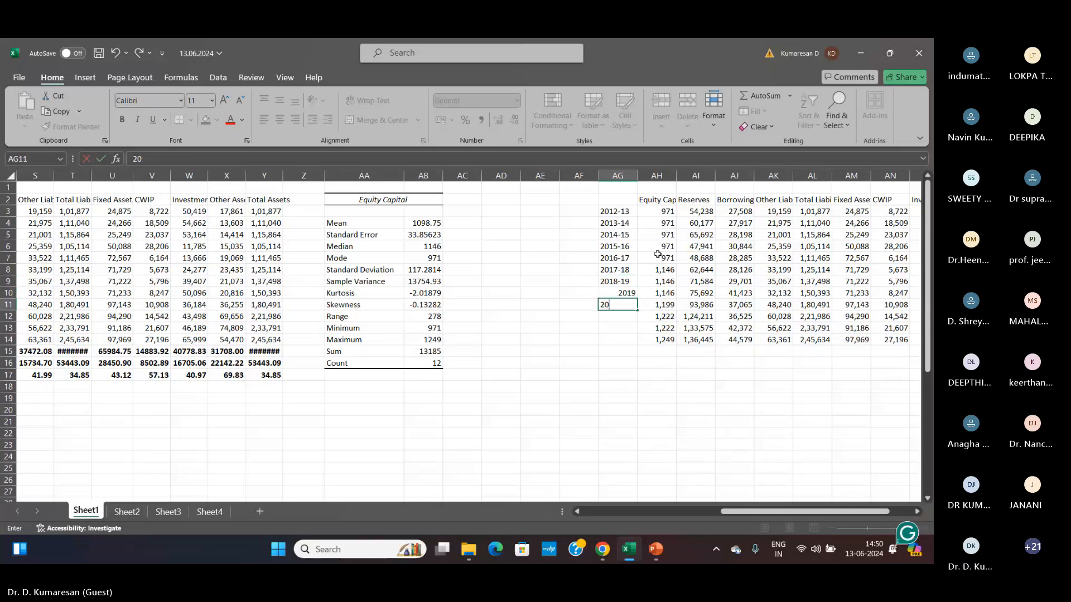
key(Up)
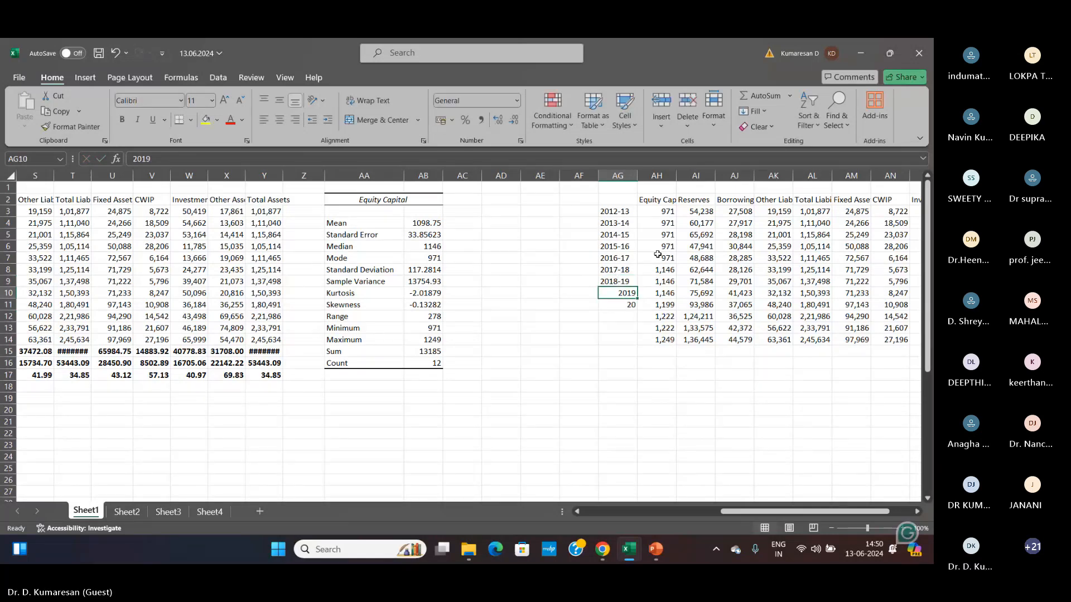
text(20)
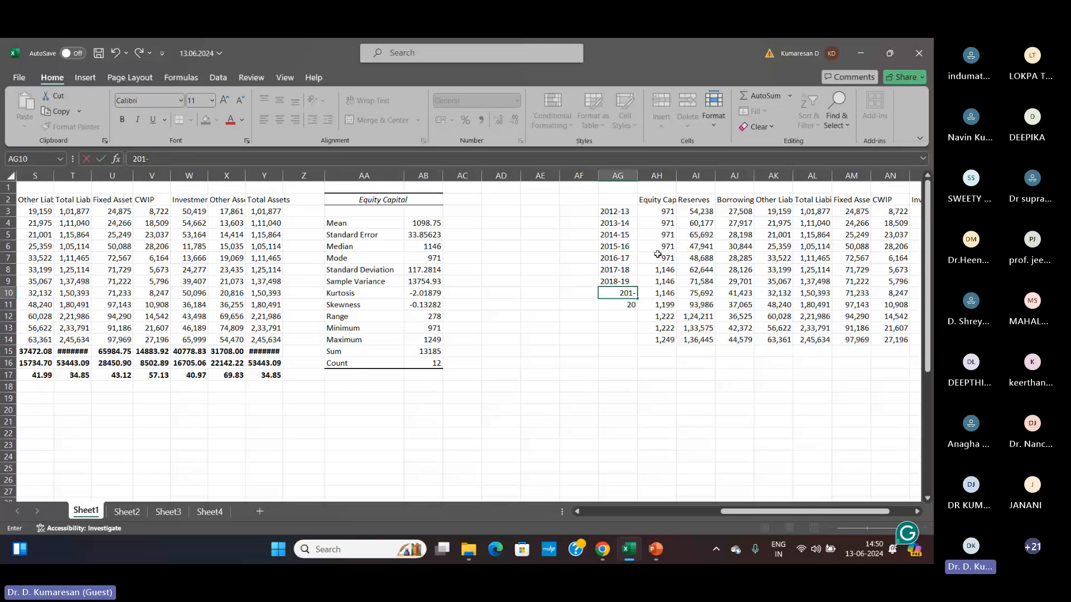
text(9-)
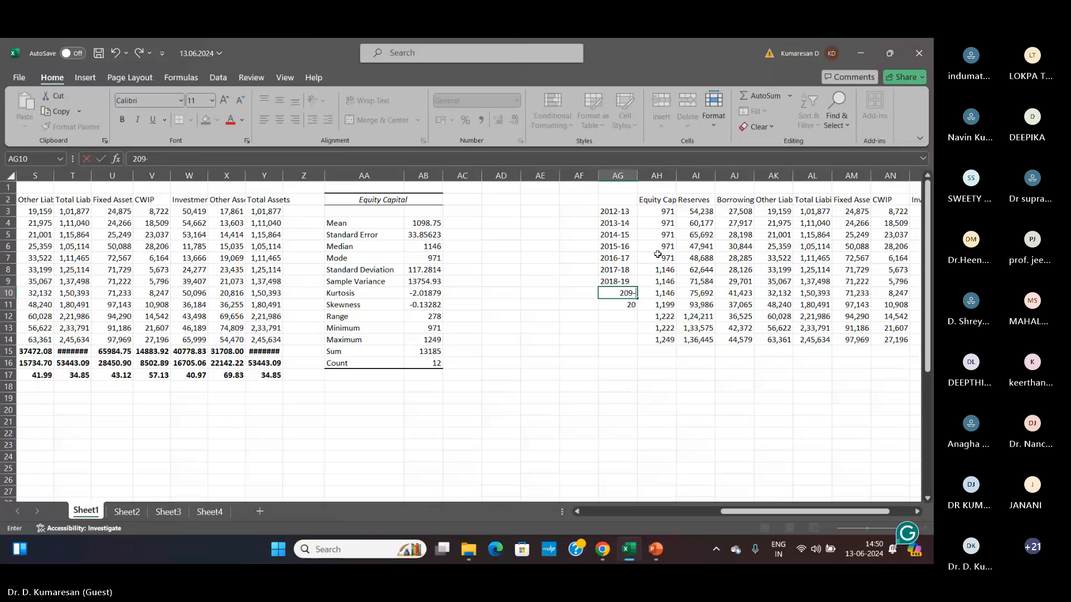
text(2)
key(BackSpace)
key(BackSpace)
key(BackSpace)
text(19-20)
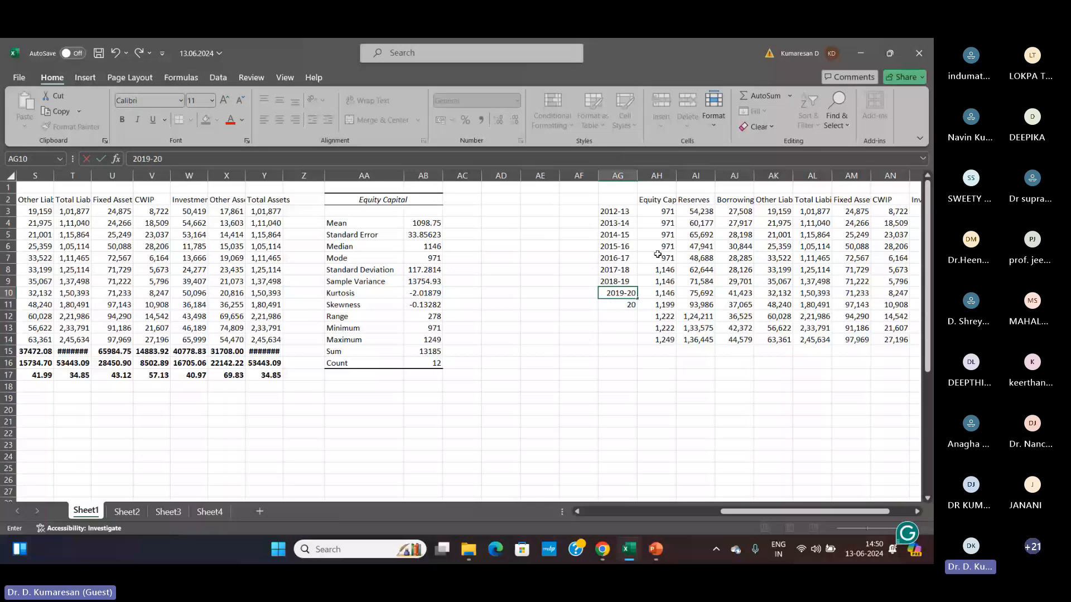
key(Return)
- Enter the financial years 2020-21, 2021-22, 2022-23 and 2023-24 in AG11:AG14
text(2020-213)
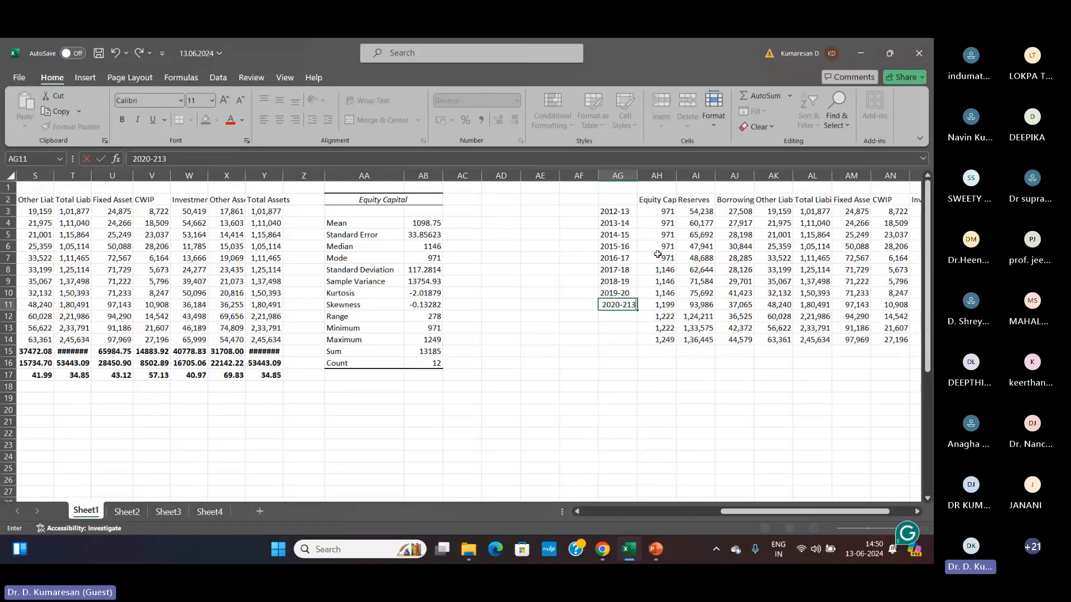
key(BackSpace)
key(Return)
text(2021-)
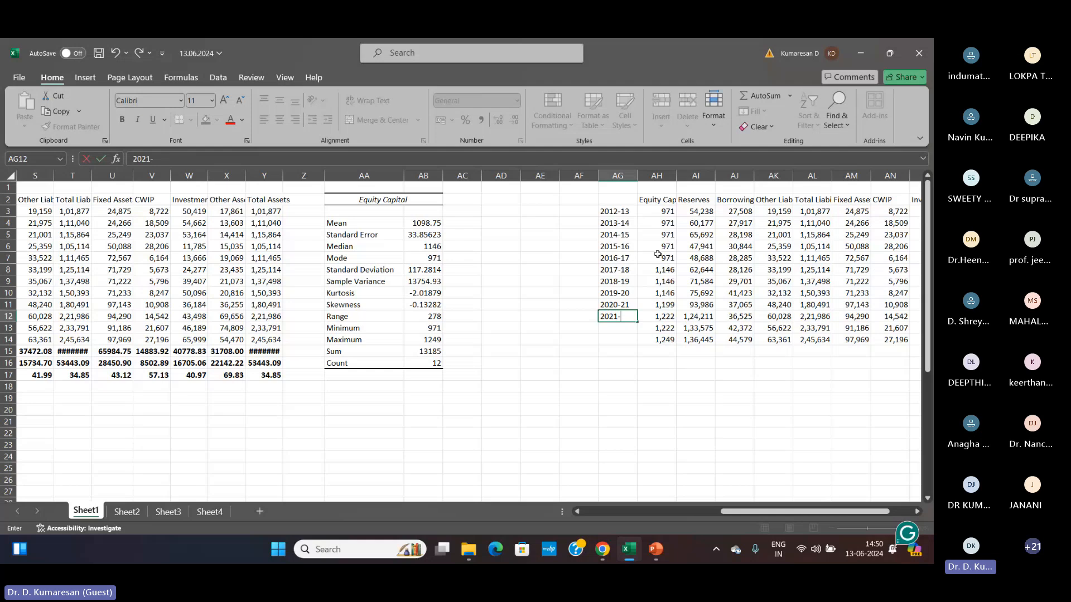
text(22)
key(Return)
text(202)
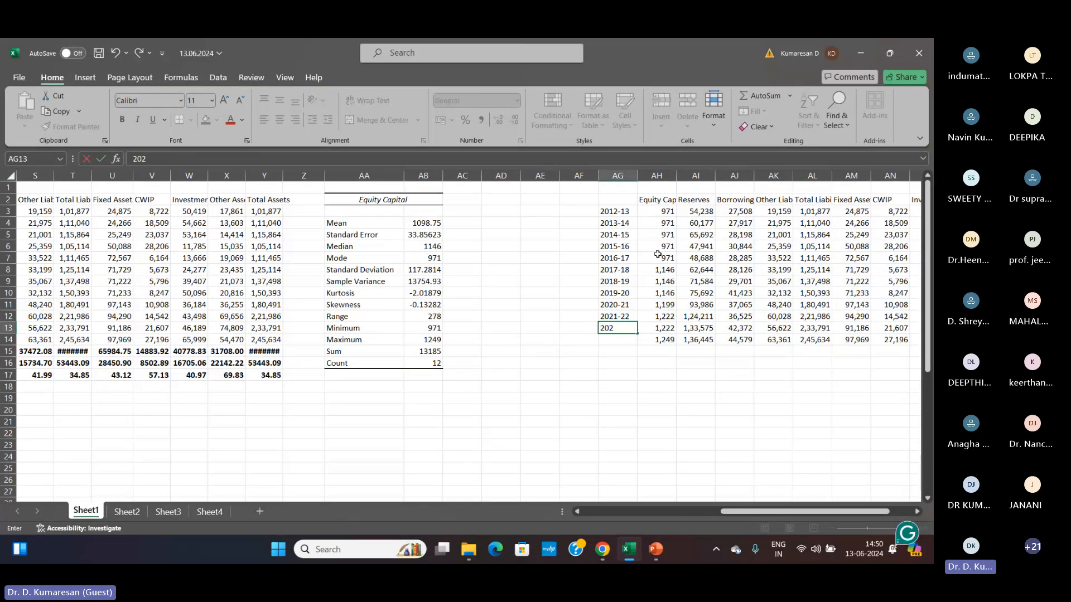
text(2-23)
key(Return)
text(2023-24)
key(Return)
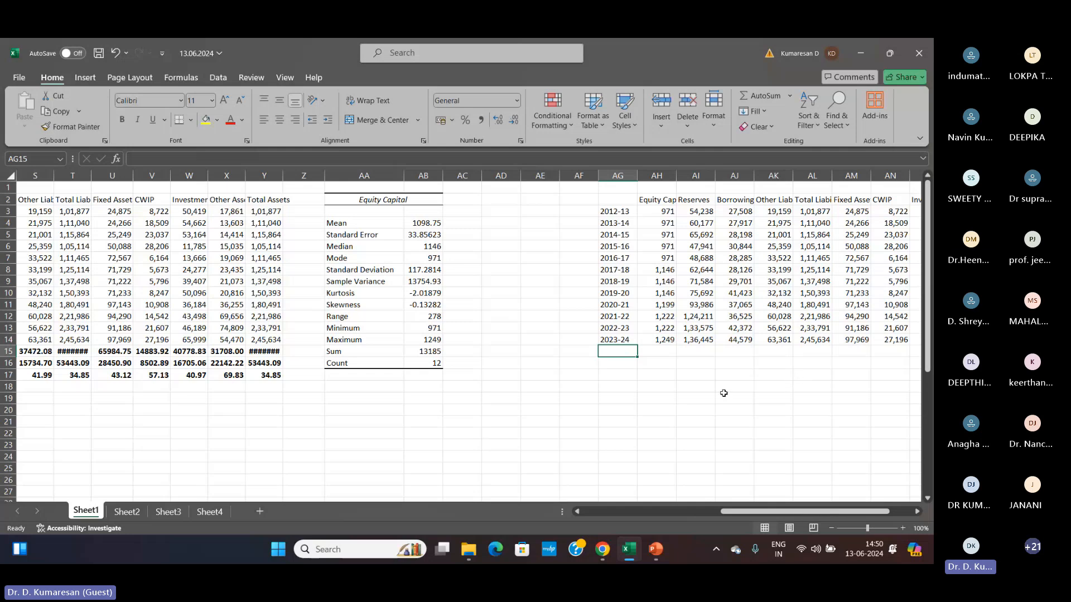
- Calculate the average of the Equity Capital values AH3:AH14 in AH15
click(662, 350)
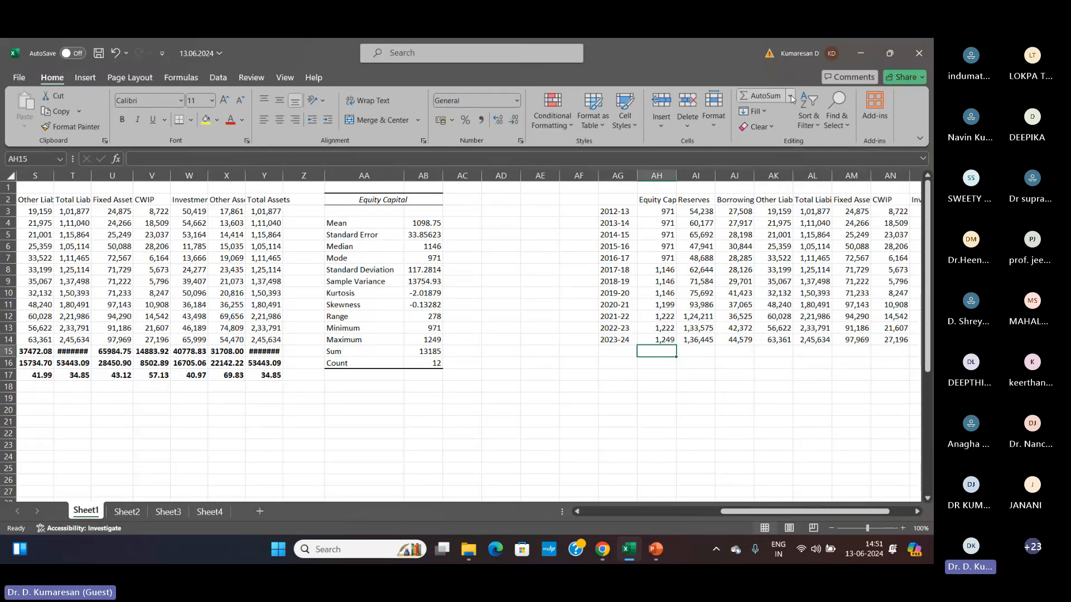
click(791, 97)
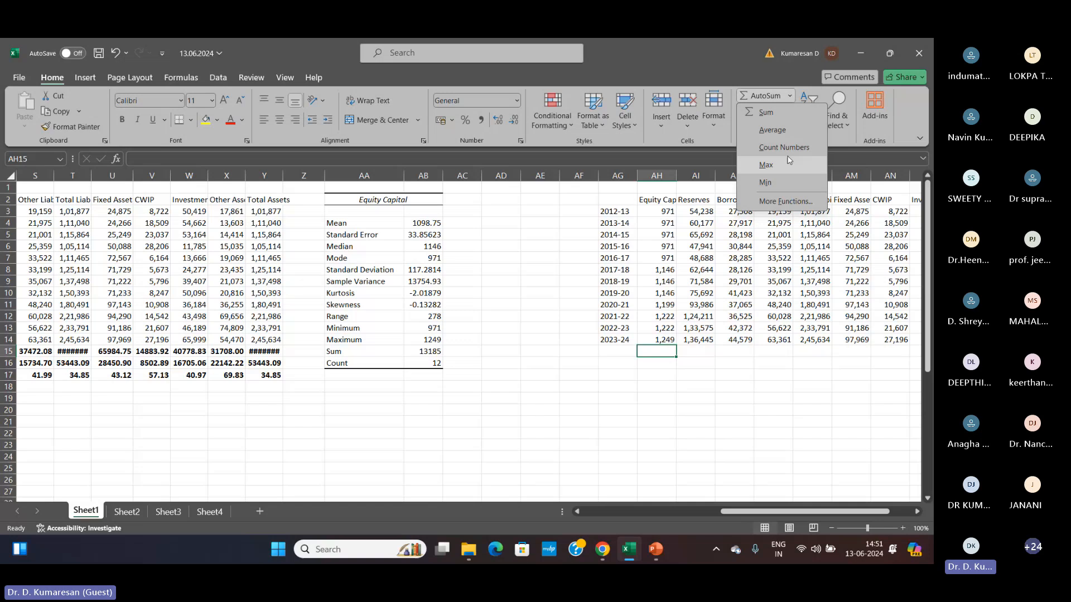
click(788, 135)
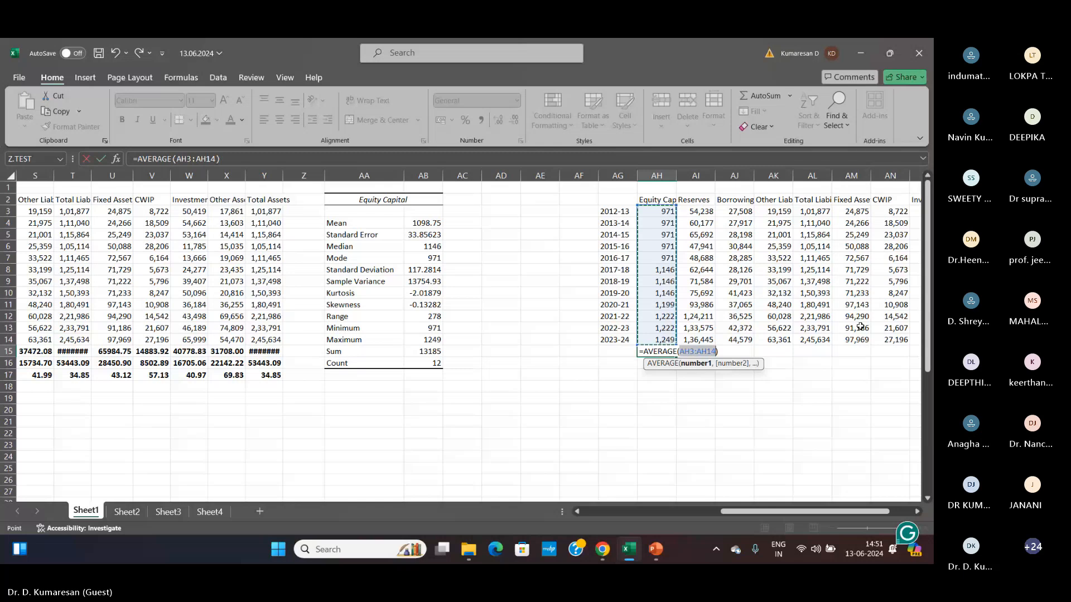
key(Return)
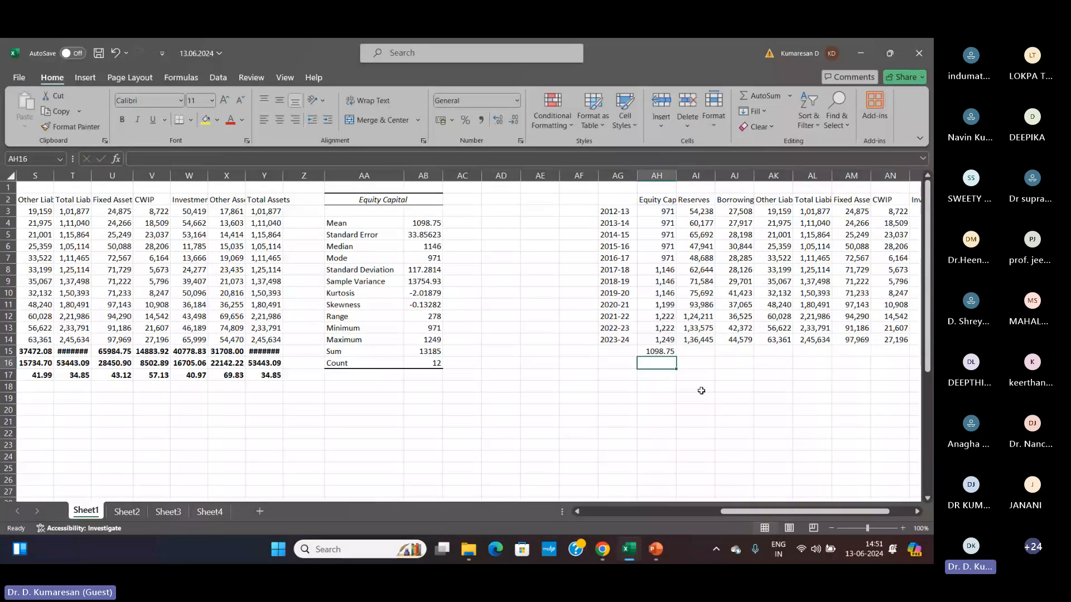
- Label the statistic rows below the years as Mean in AG15 and SD in AG16
click(623, 352)
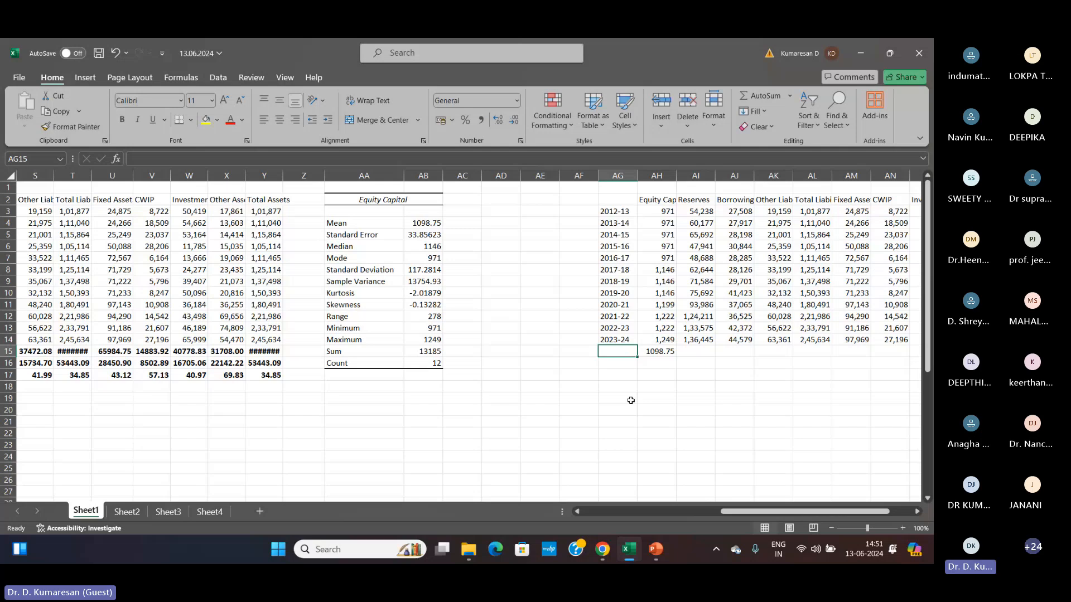
text(Mean)
key(Return)
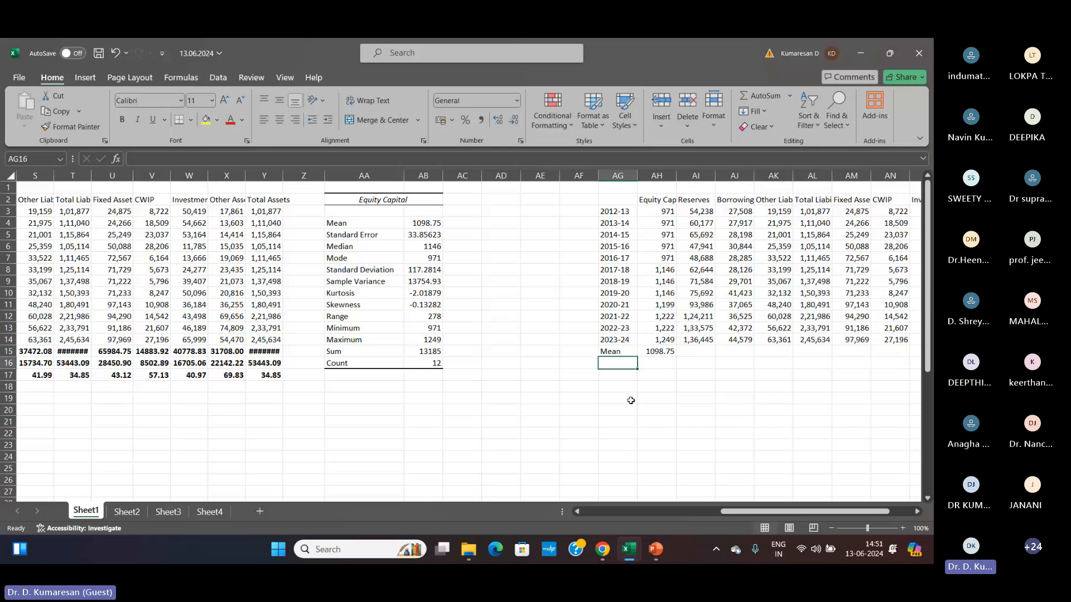
text(S)
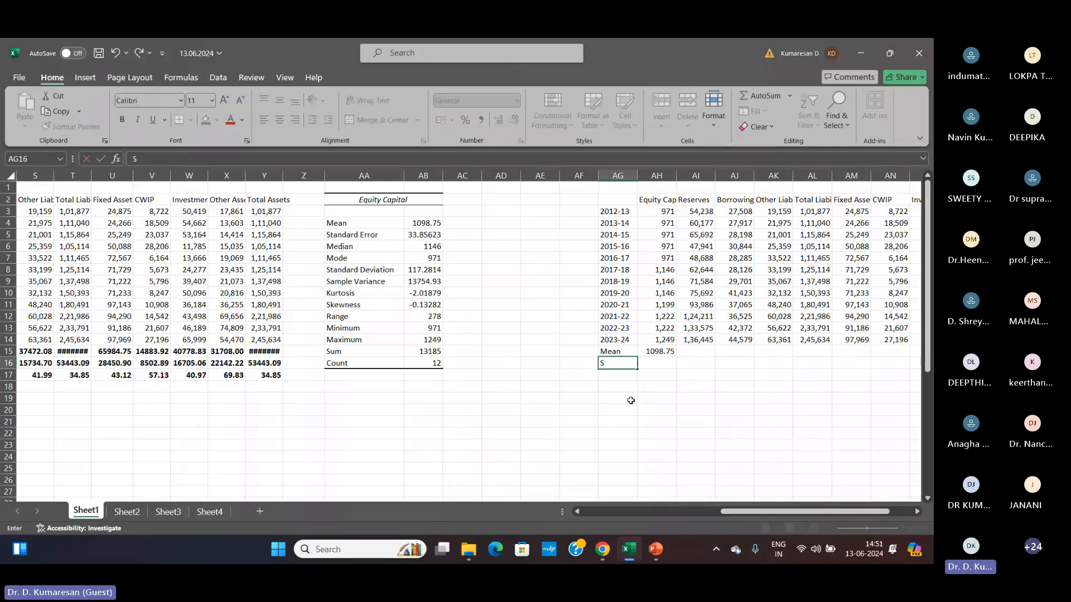
text(D)
key(Return)
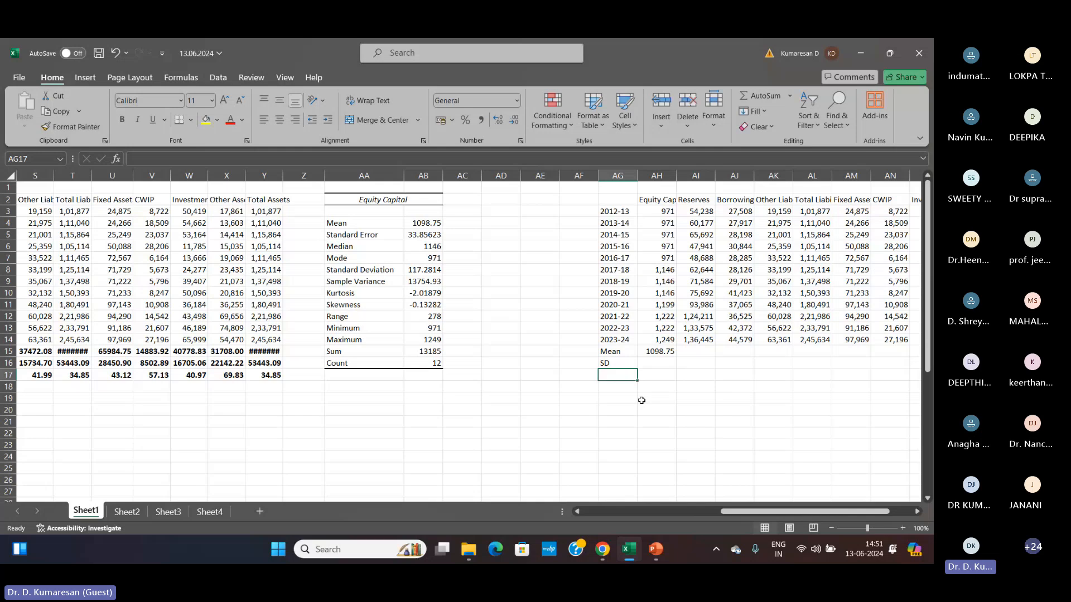
click(664, 364)
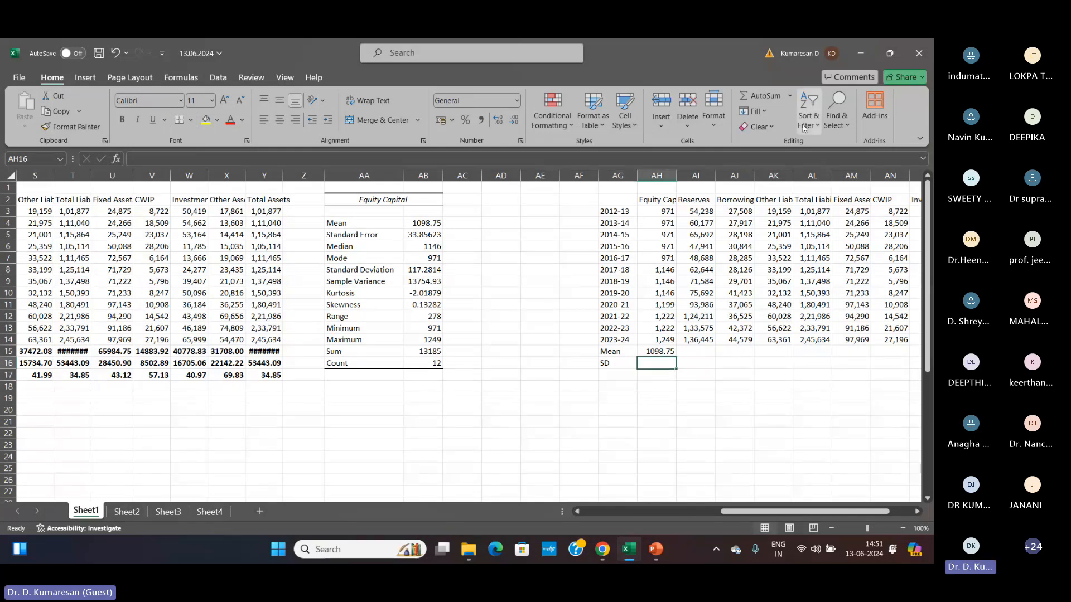
click(791, 96)
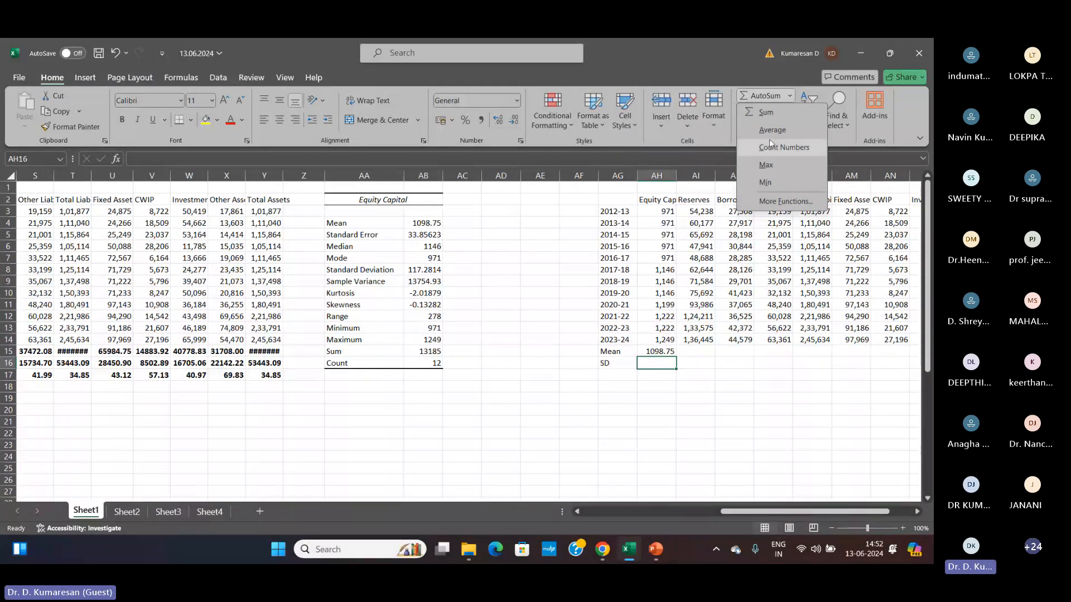
click(778, 202)
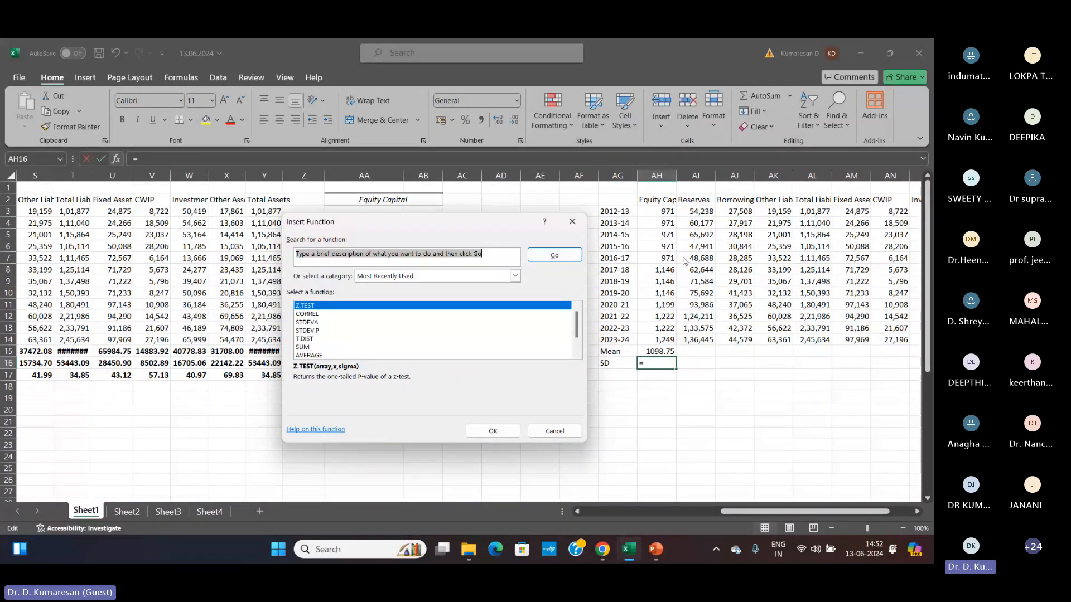
click(513, 274)
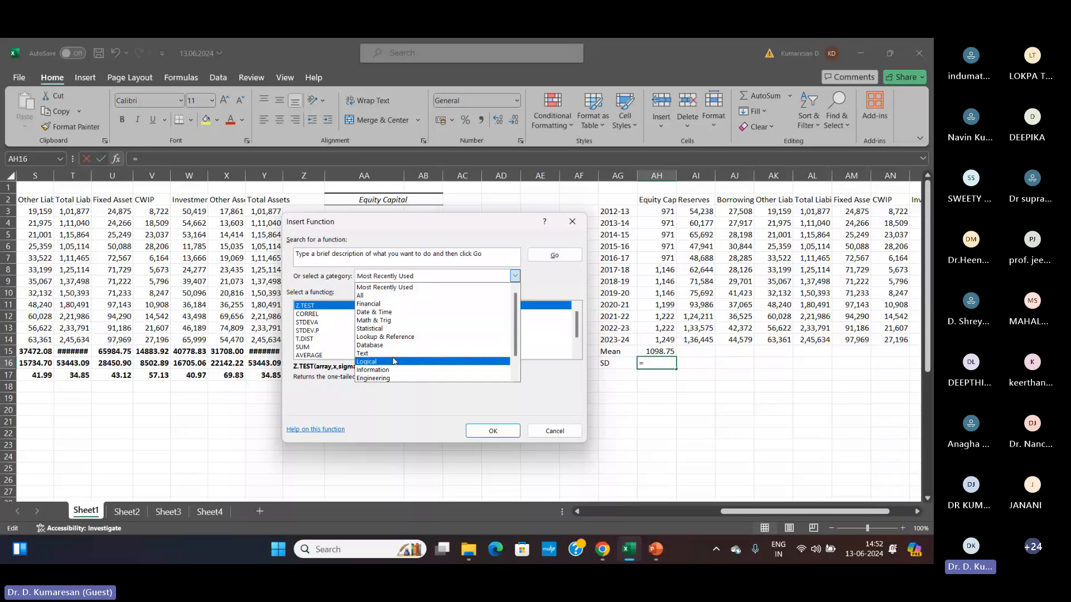
click(568, 435)
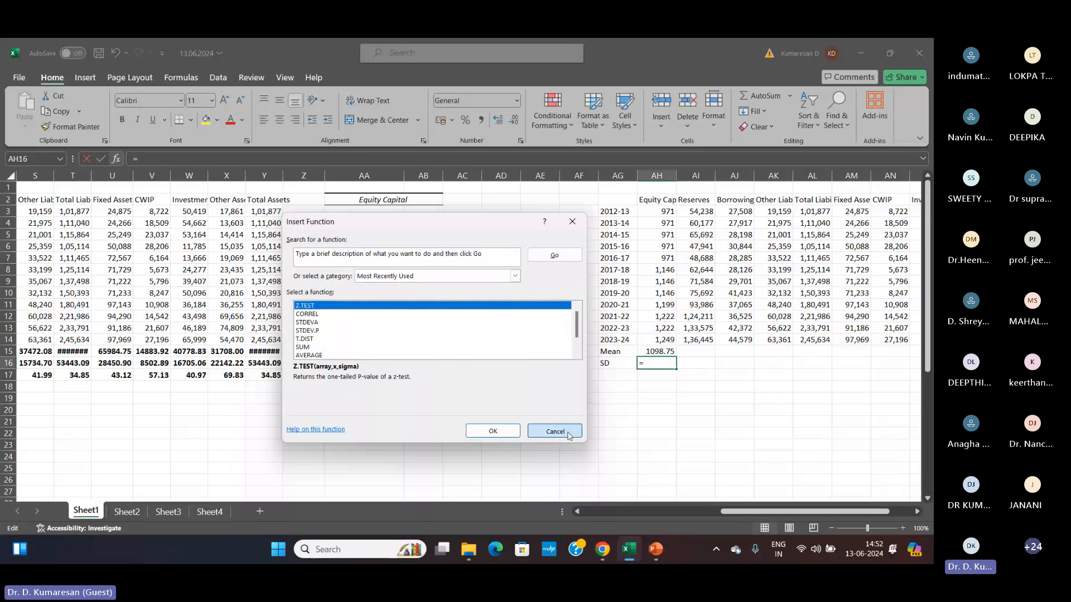
click(568, 435)
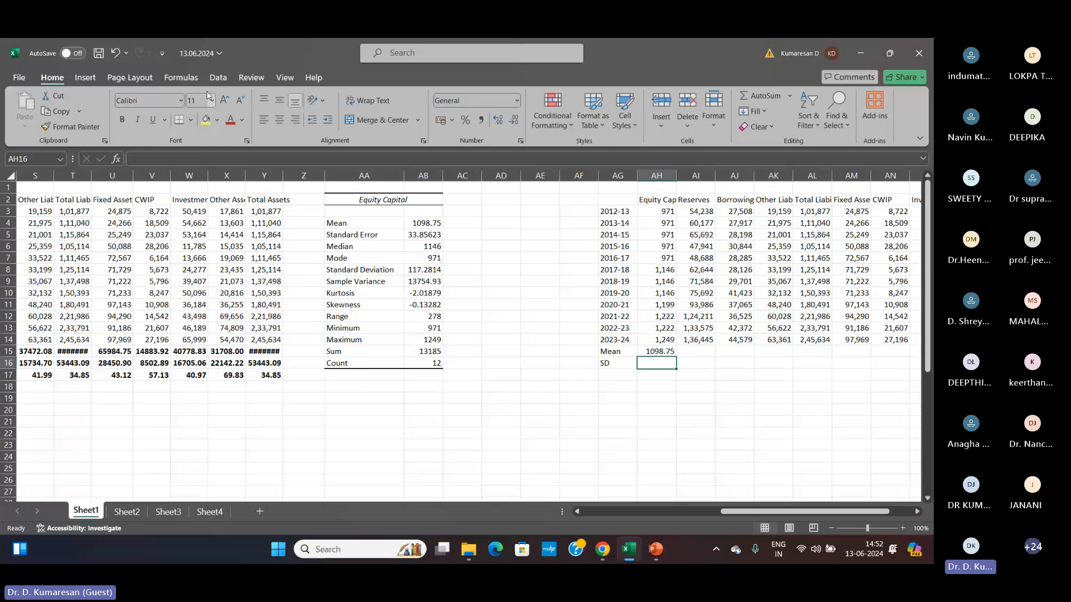
- Calculate the standard deviation of the Equity Capital values AH3:AH14 in AH16 with the statistical function STDEVA
click(180, 78)
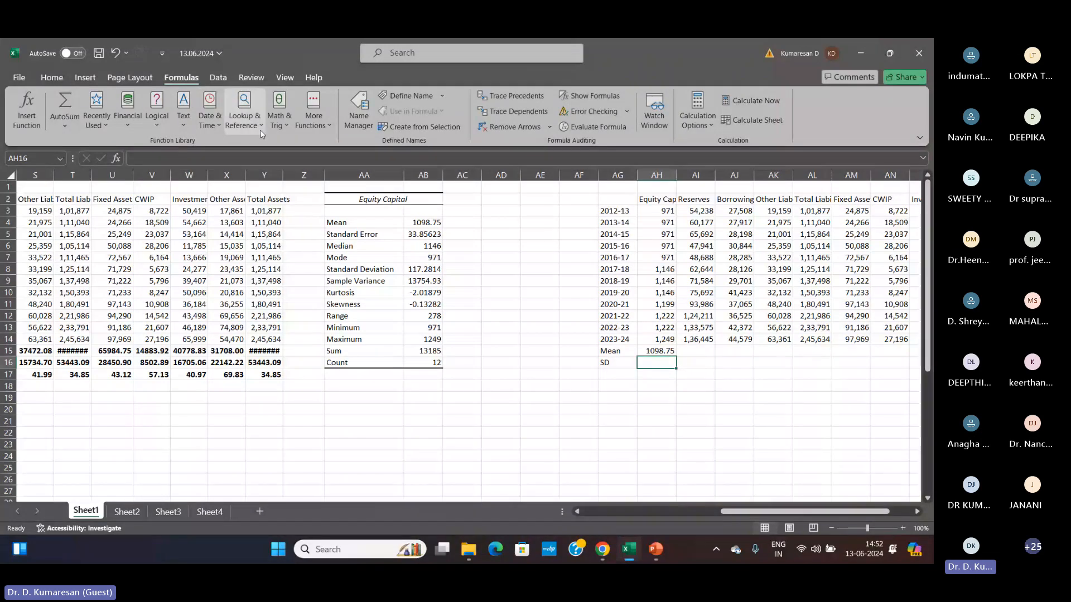
click(331, 128)
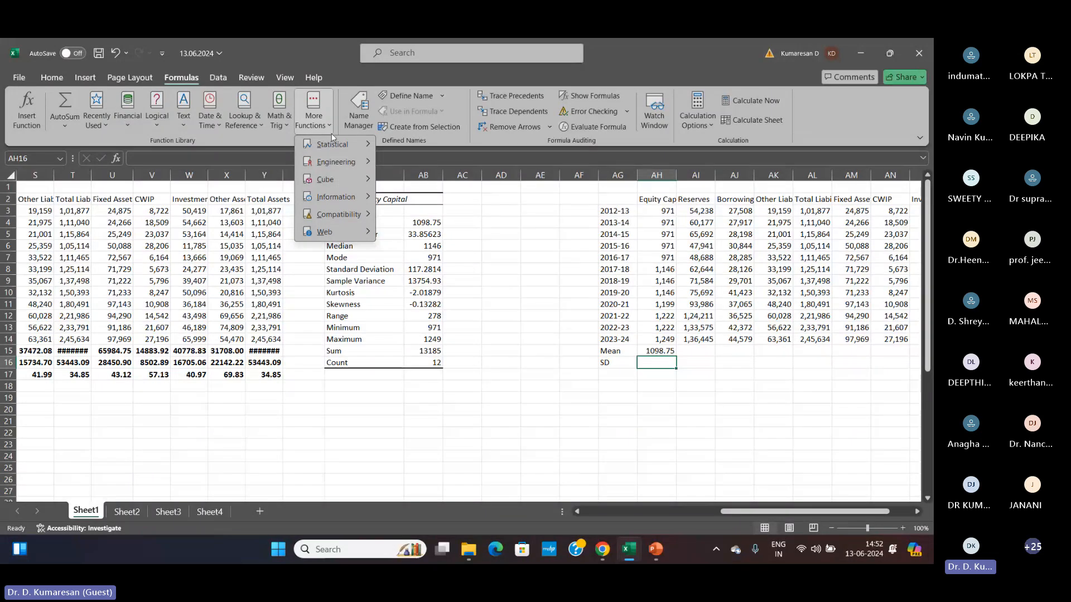
mouse_move(332, 145)
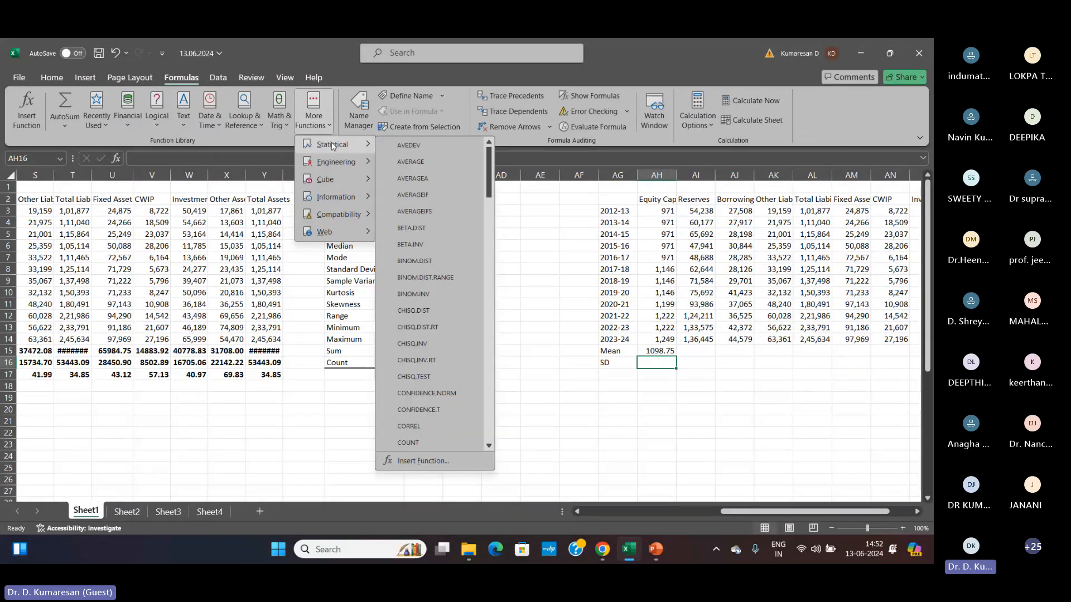
scroll(421, 176, down, 5)
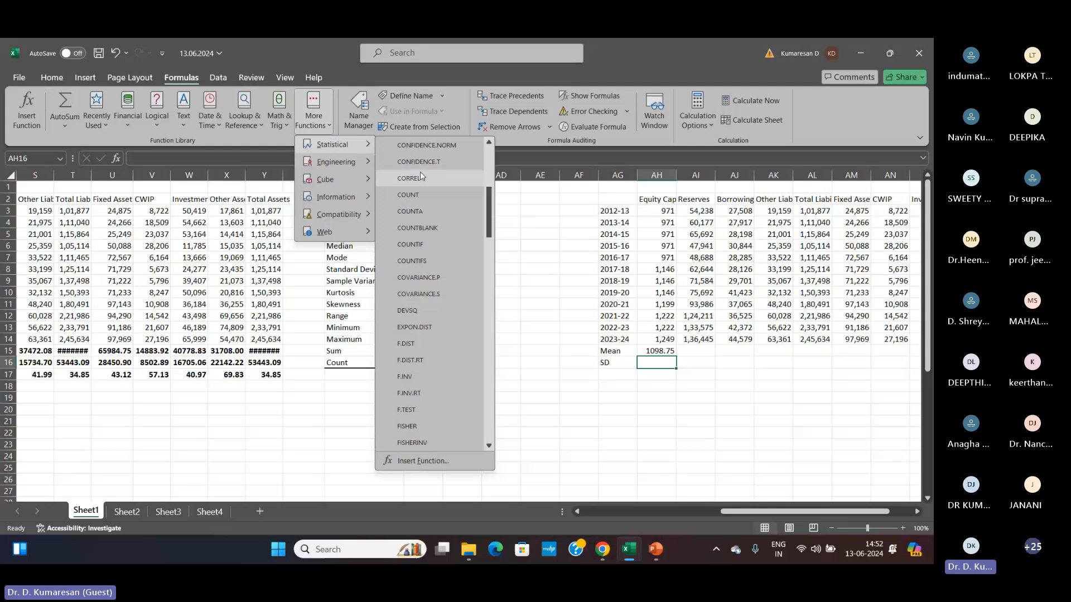
scroll(421, 179, down, 20)
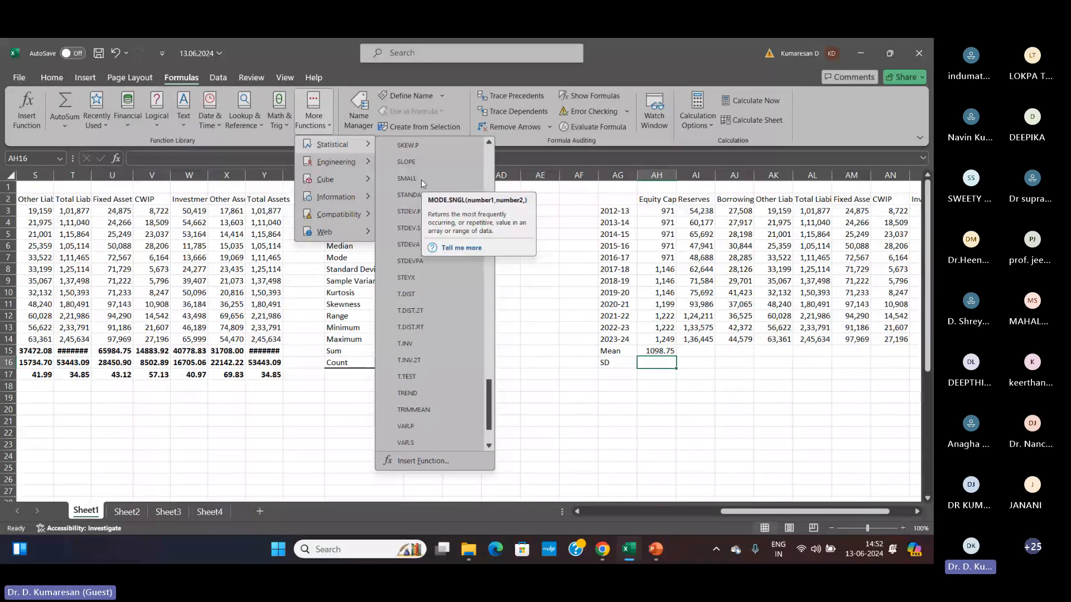
scroll(452, 178, down, 4)
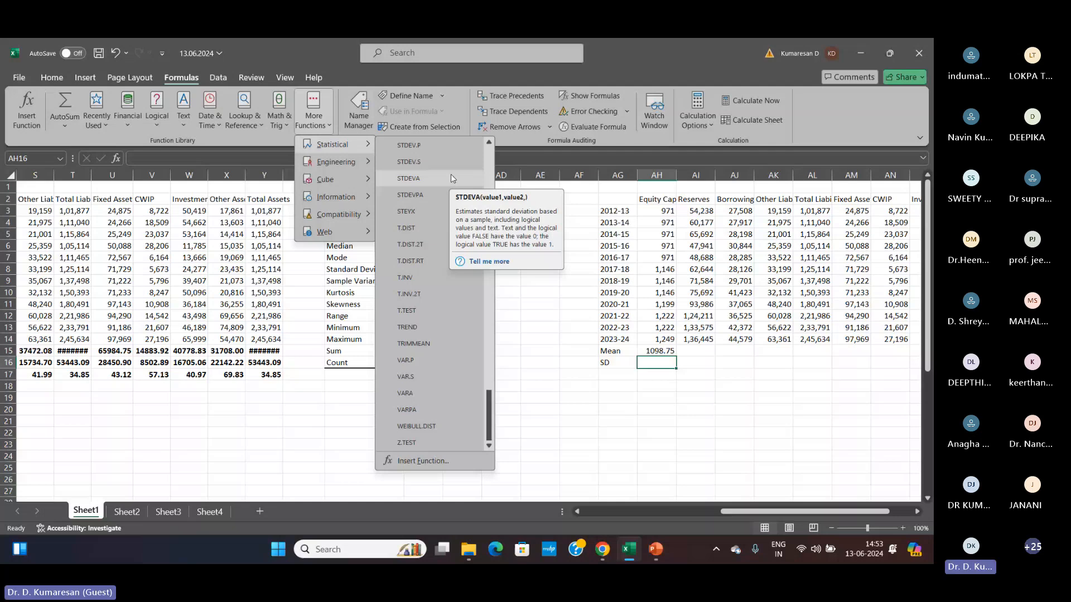
scroll(446, 179, up, 1)
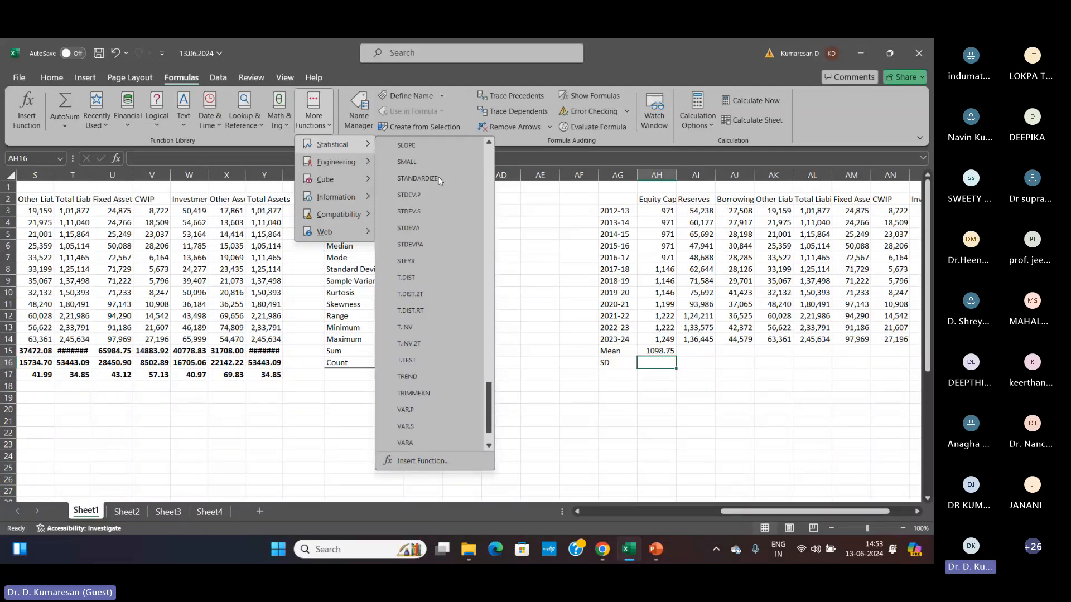
click(443, 228)
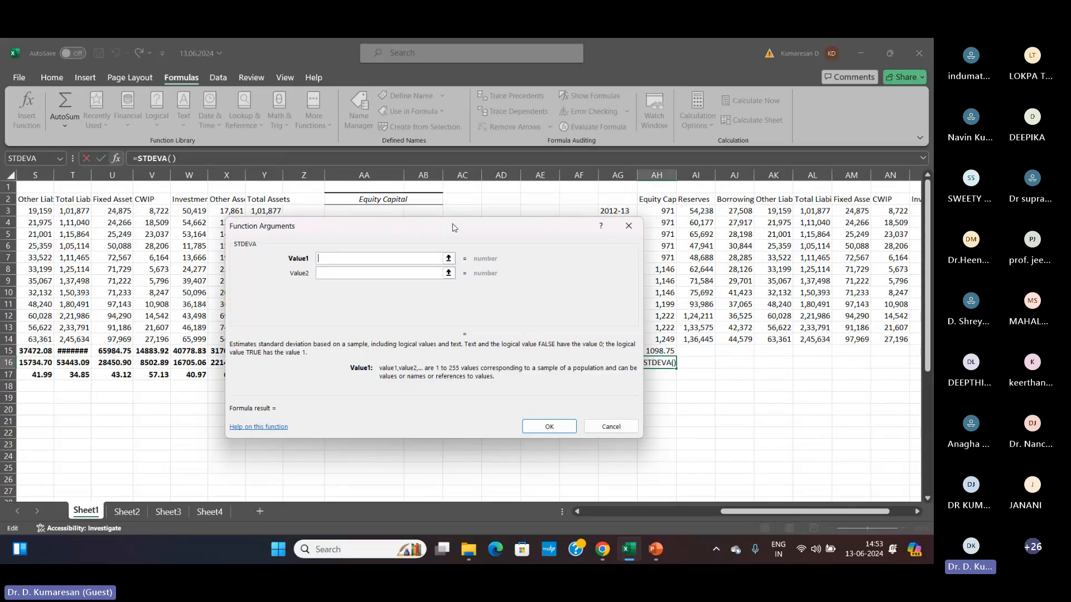
drag(463, 226, 346, 200)
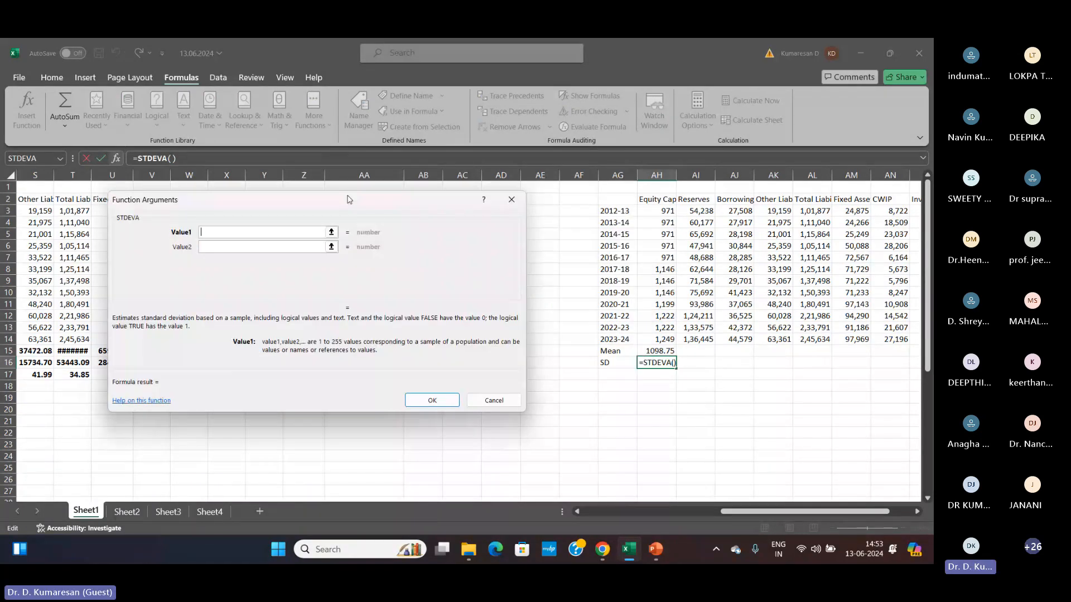
click(658, 213)
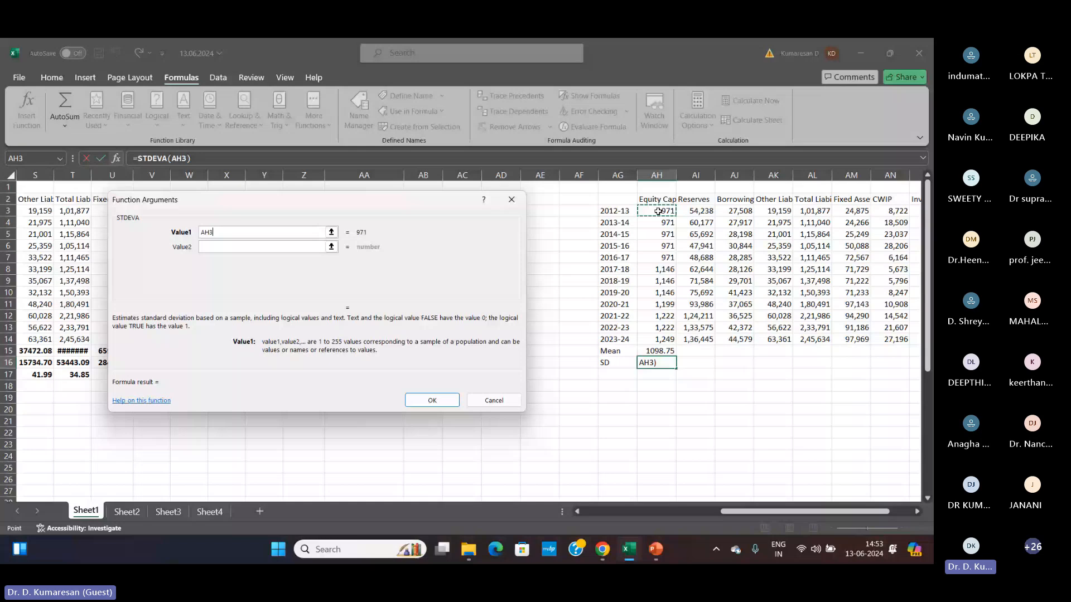
drag(658, 212, 662, 332)
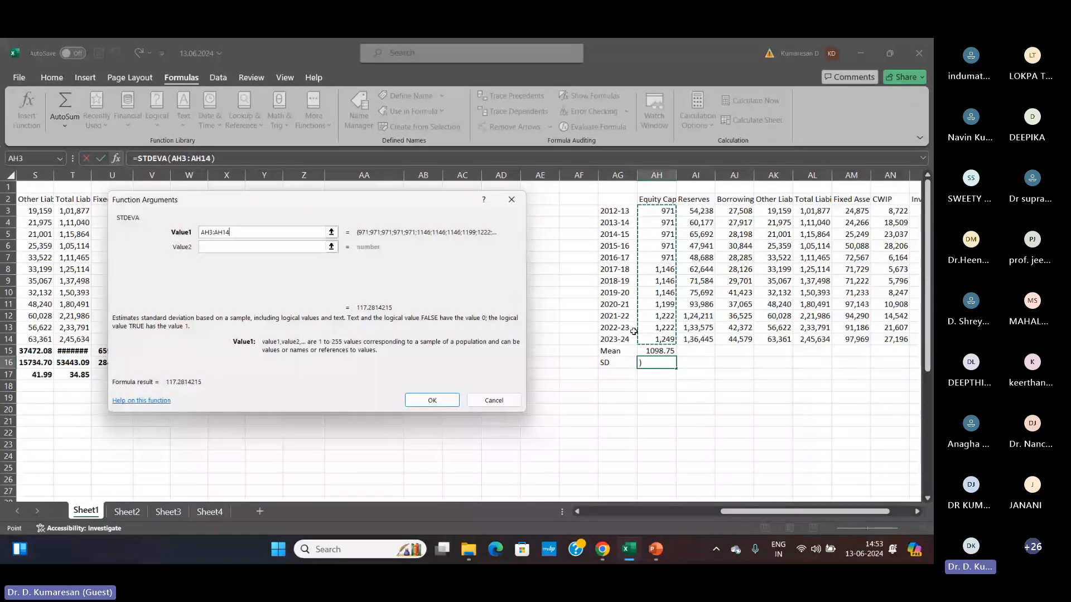
click(432, 401)
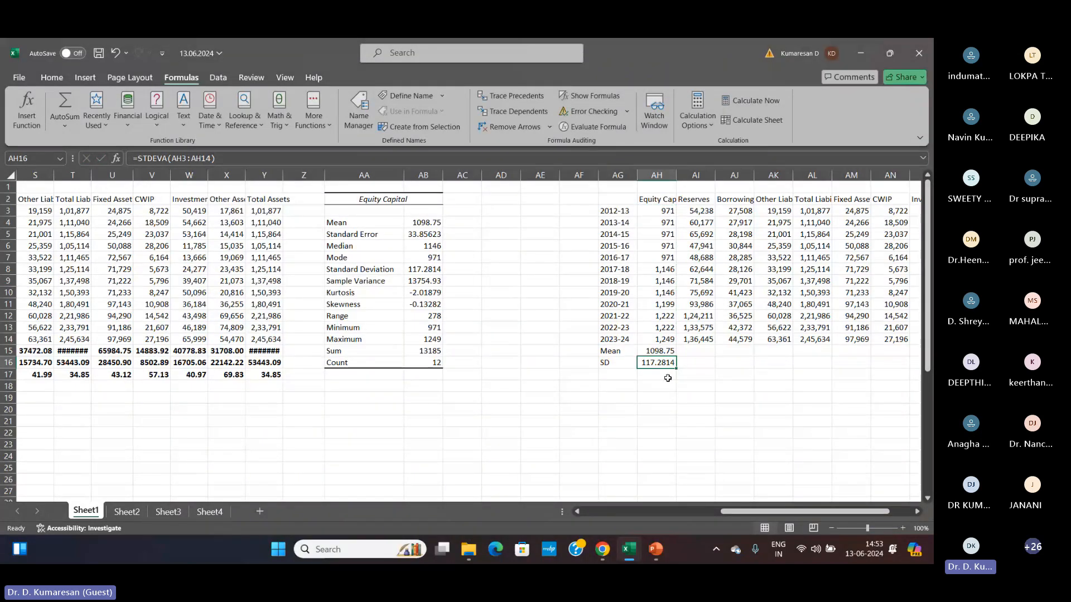
- Examine the mean and standard deviation formulas in P15:P16 of the earlier transposed table, then return to the Mean label in AG15
key(Left)
key(Left)
key(Left)
key(Left)
key(Left)
key(Left)
key(Left)
key(Left)
key(Left)
key(Left)
key(Left)
key(Left)
key(Left)
key(Left)
key(Left)
key(Left)
key(Left)
key(Left)
key(Left)
key(Left)
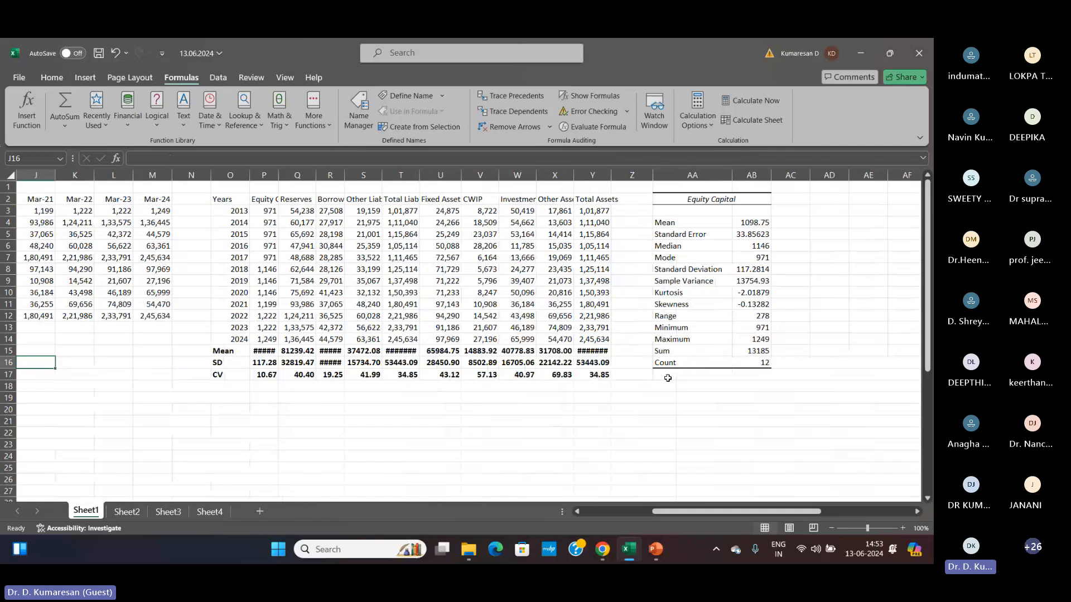
key(Right)
key(Right)
key(Right)
key(Right)
key(Right)
key(Right)
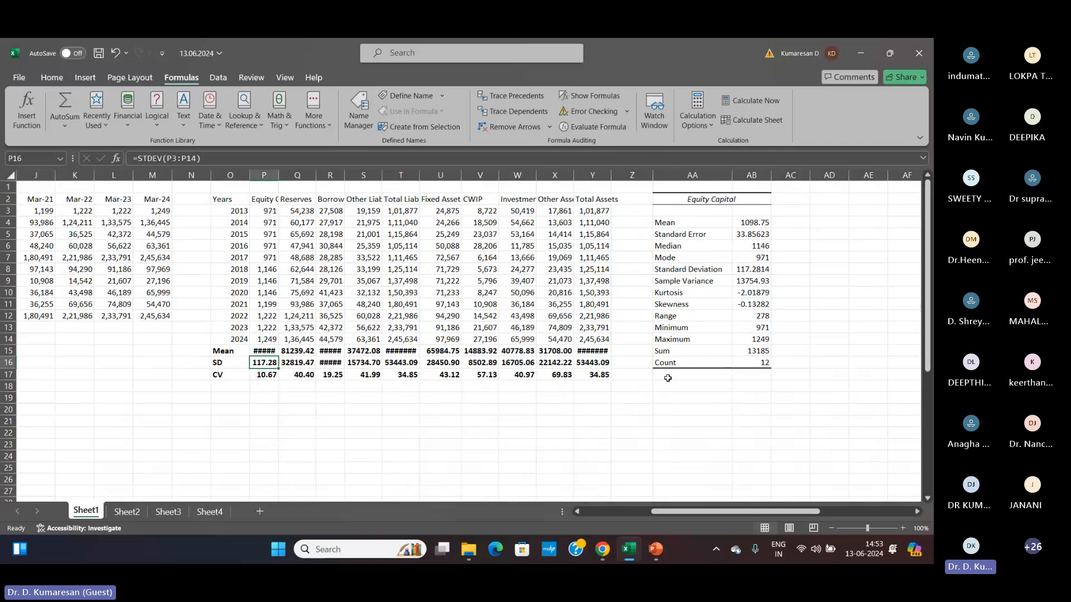
key(Up)
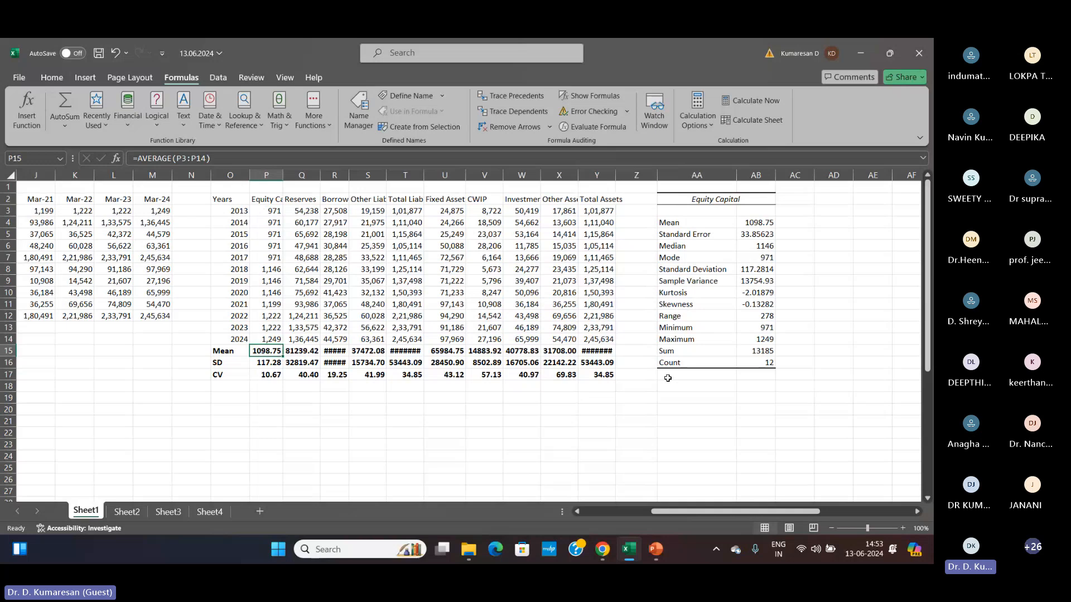
key(Right)
key(Right)
key(Right)
key(Right)
key(Right)
key(Right)
key(Right)
key(Right)
key(Right)
key(Right)
key(Right)
key(Right)
key(Right)
key(Right)
key(Right)
key(Right)
key(Right)
key(Right)
key(Right)
key(Right)
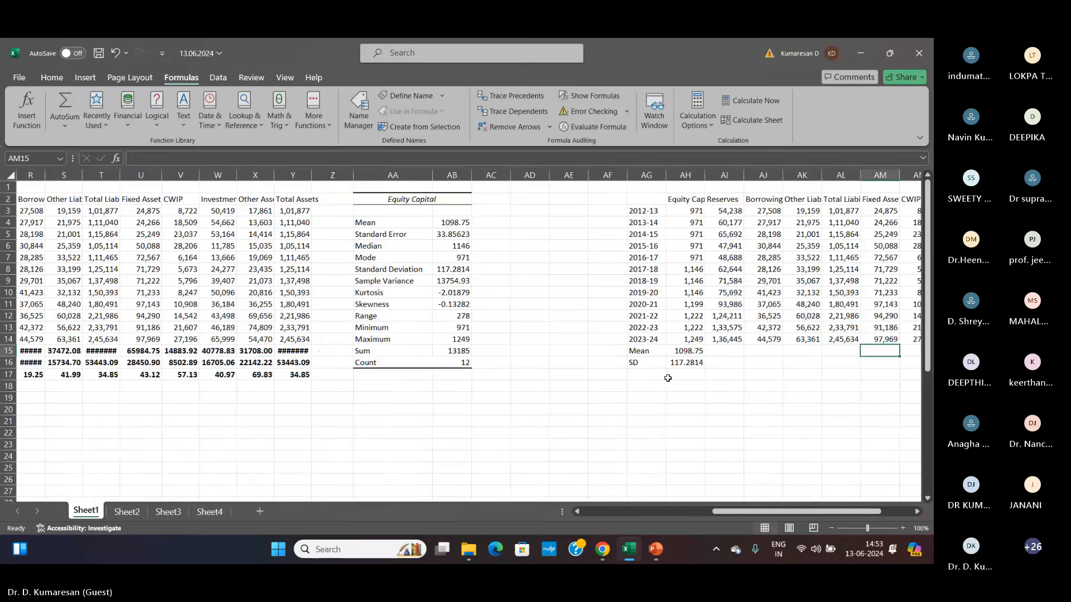
key(Left)
key(Left)
key(Left)
key(Left)
key(Left)
key(Left)
key(Left)
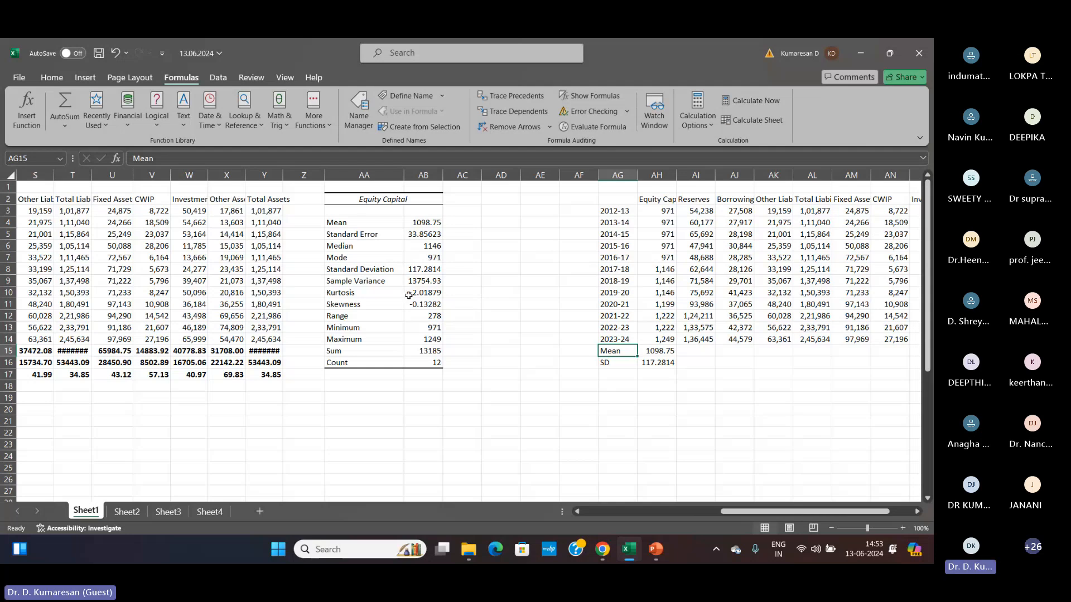
click(66, 125)
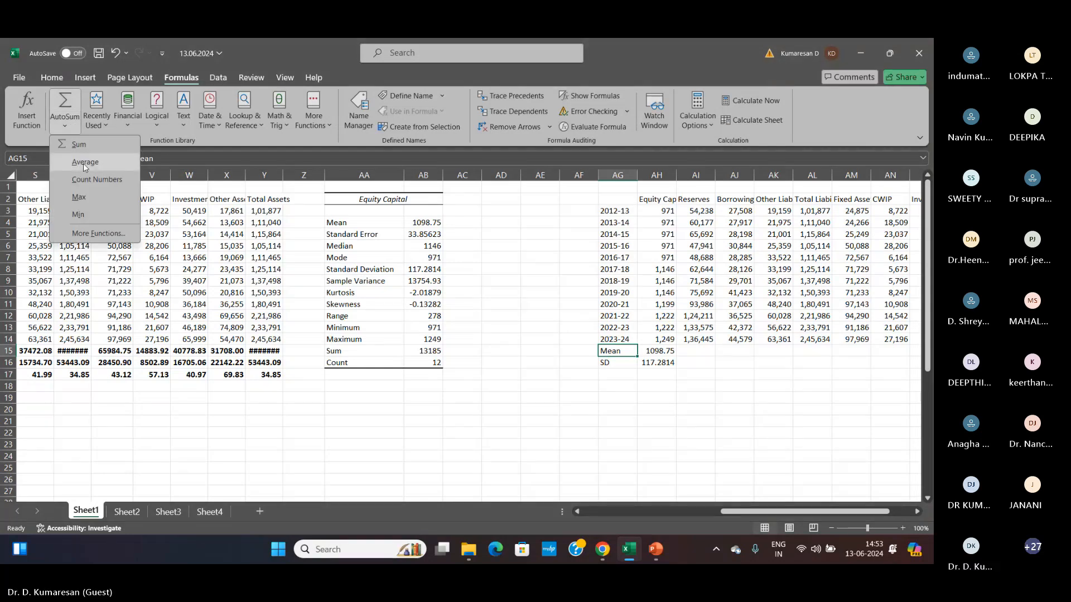
click(372, 425)
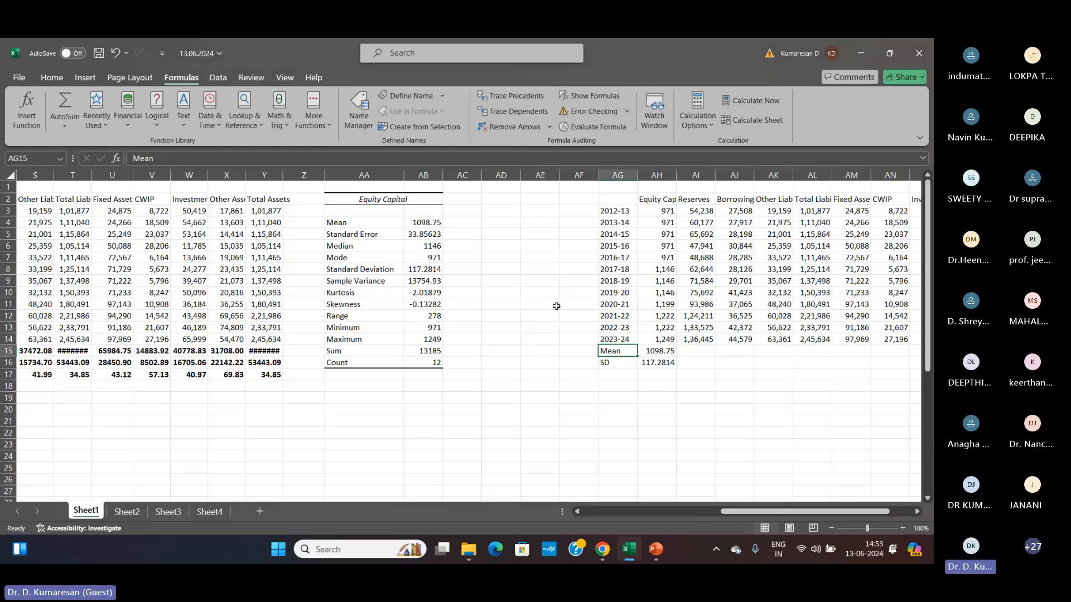
click(331, 126)
mouse_move(343, 150)
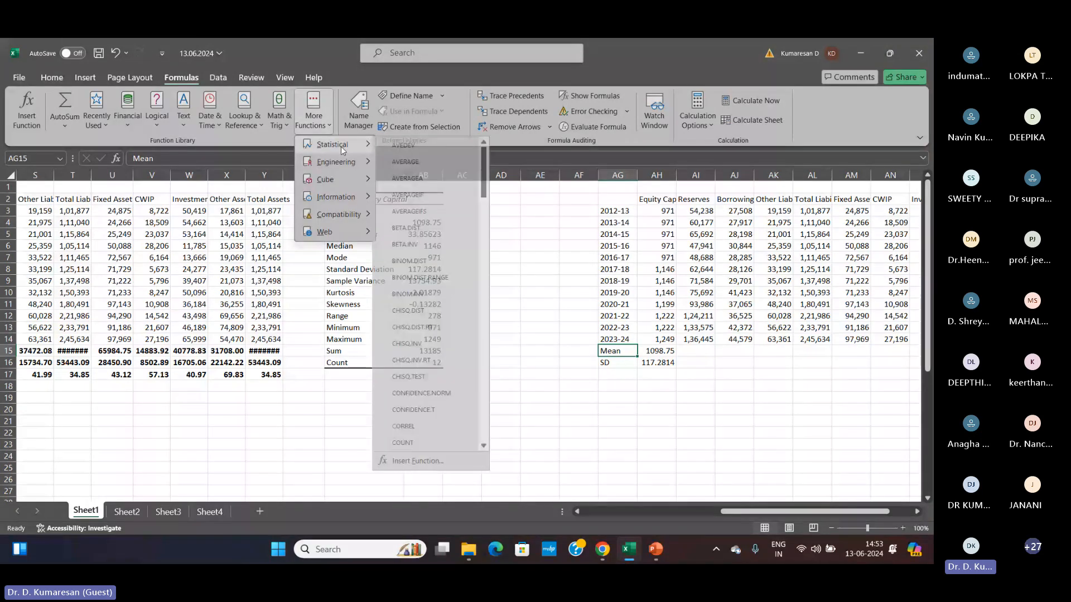
scroll(450, 253, down, 8)
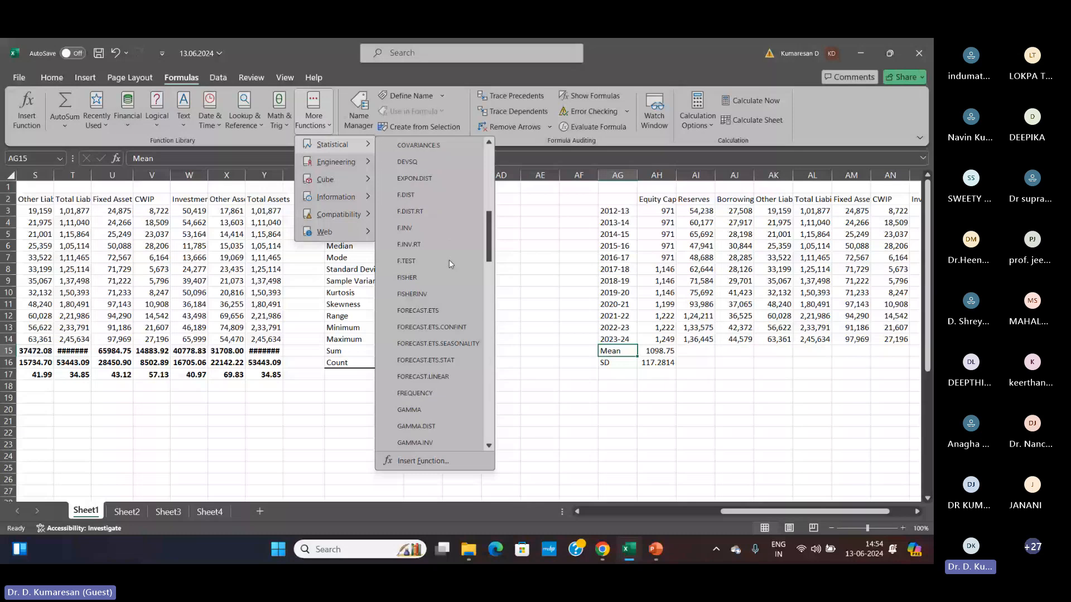
scroll(451, 263, down, 6)
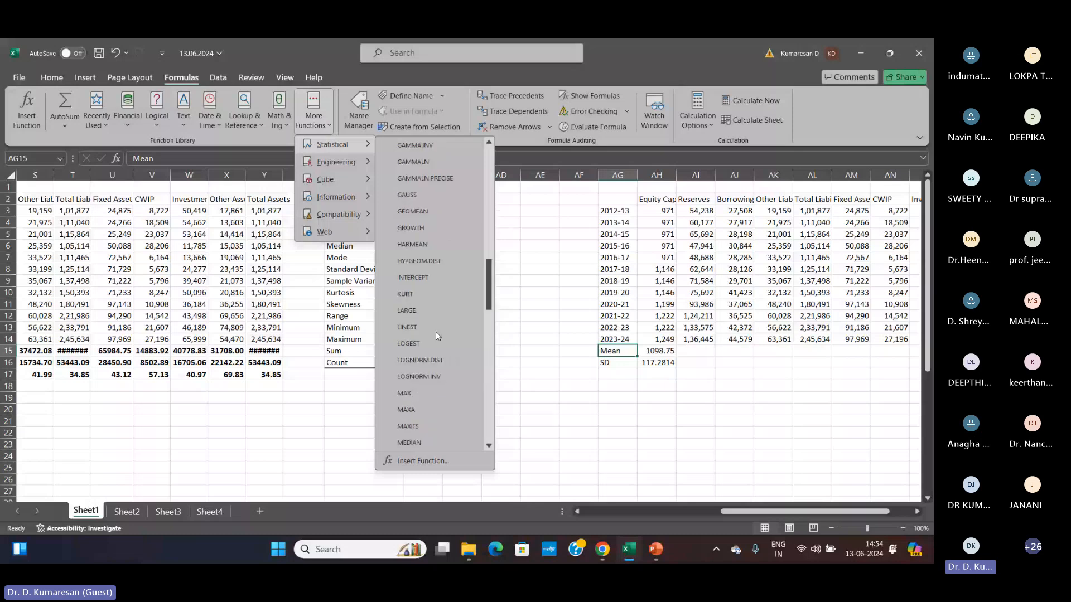
- Make the Mean and SD labels and their Equity Capital values in AG15:AH16 bold
drag(613, 352, 655, 362)
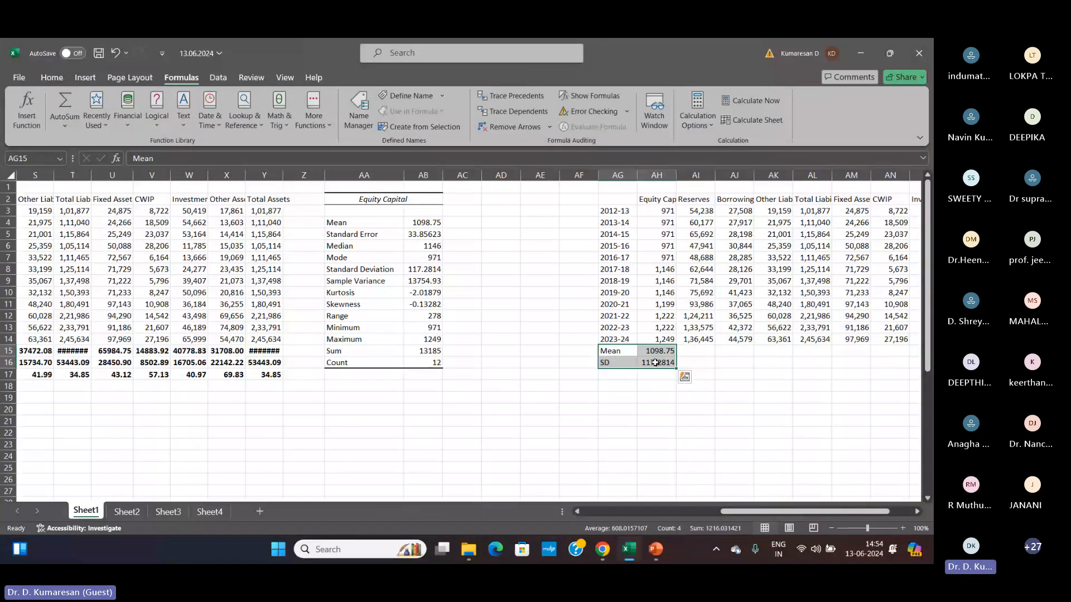
key(ctrl+q)
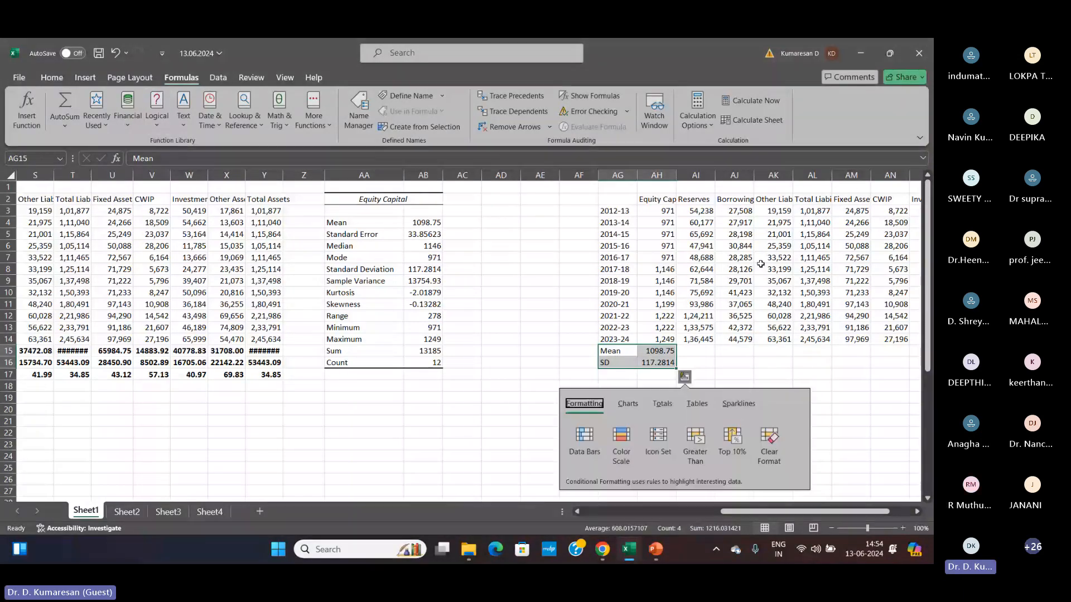
key(Escape)
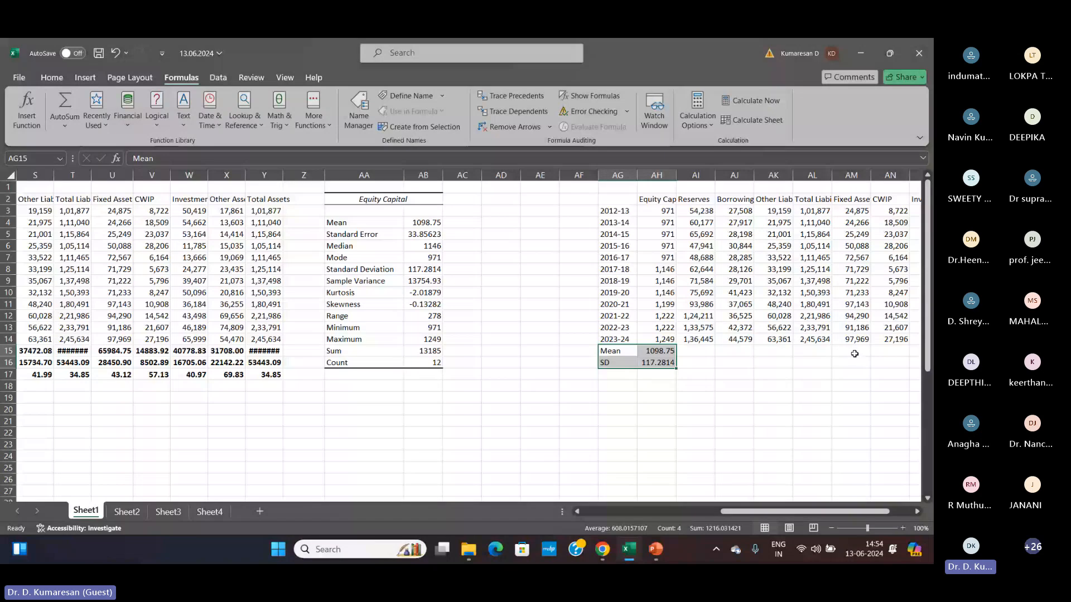
key(ctrl+b)
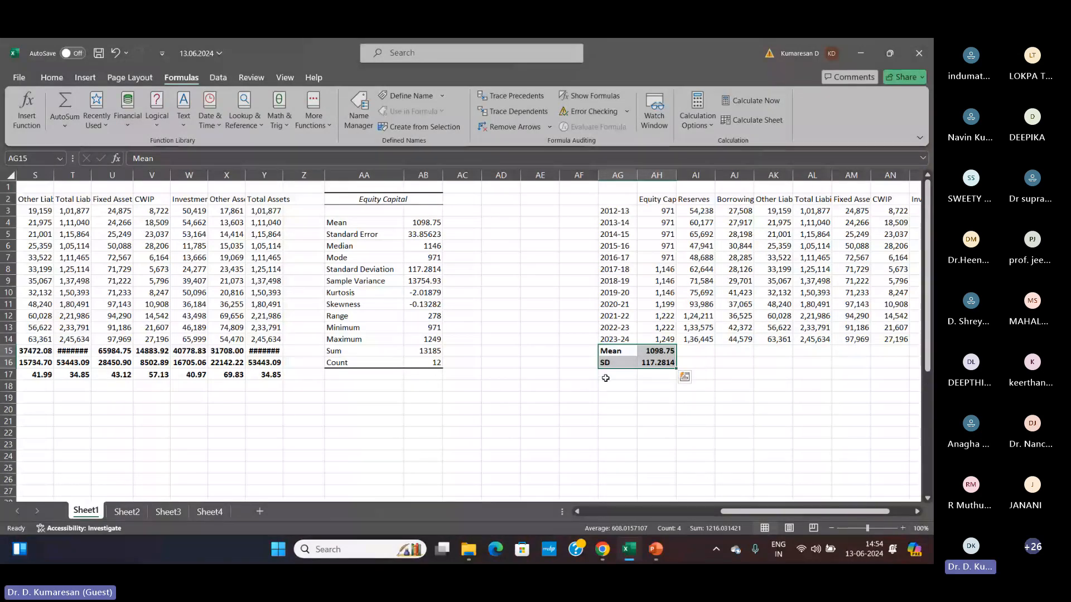
- Label the row below SD as CV in AG17 and make the label bold
click(606, 378)
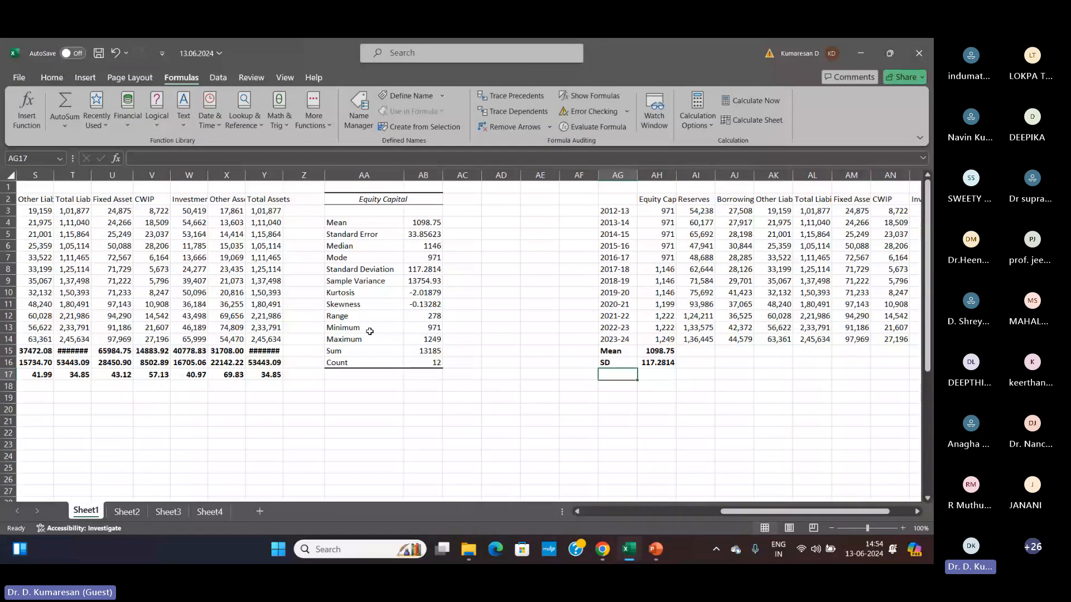
text(=)
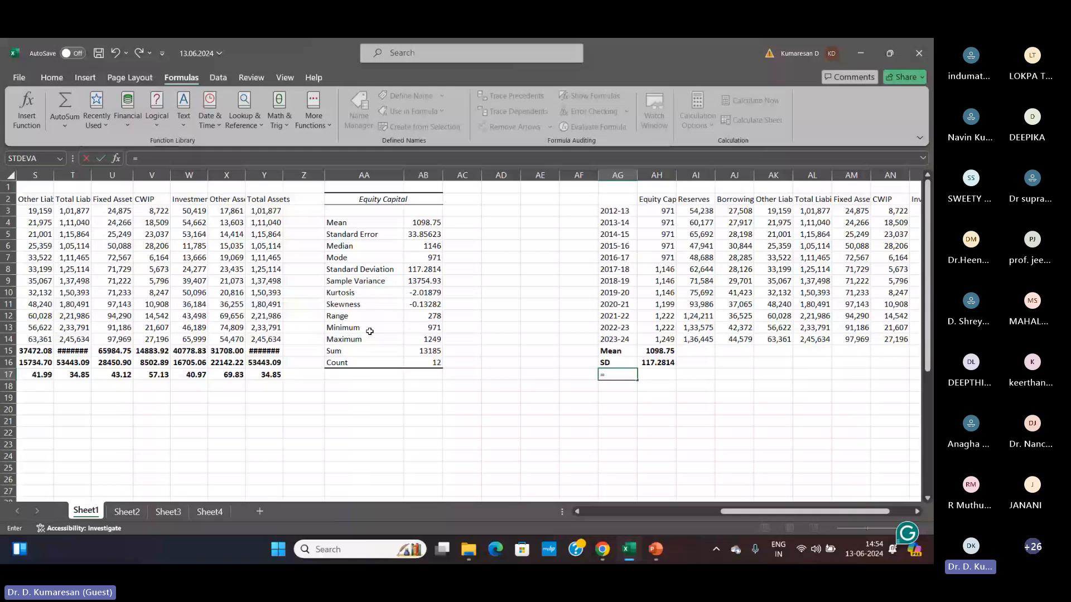
key(BackSpace)
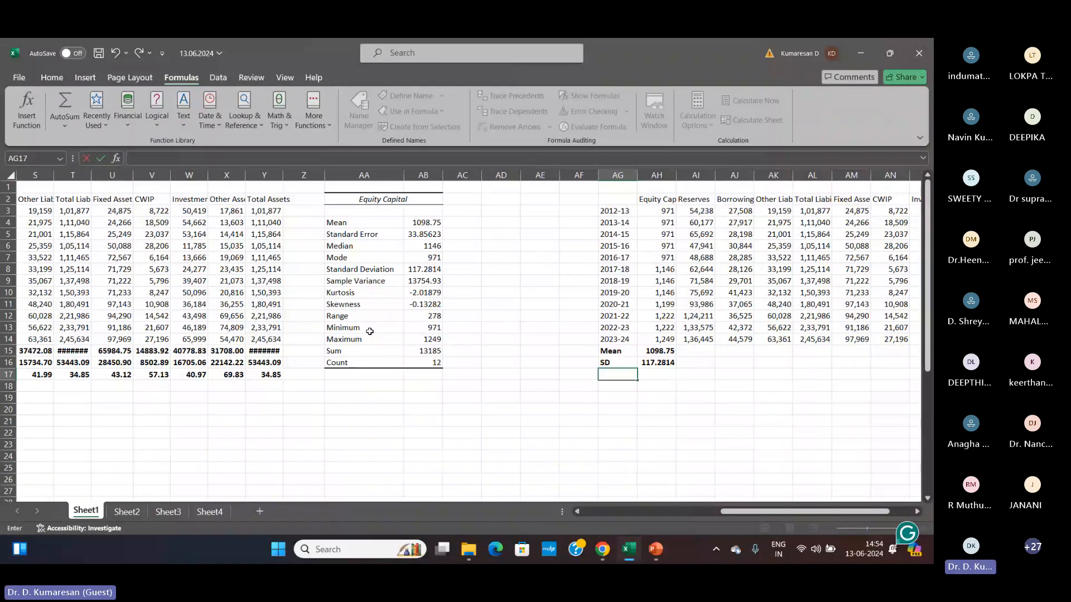
text(CV)
key(Return)
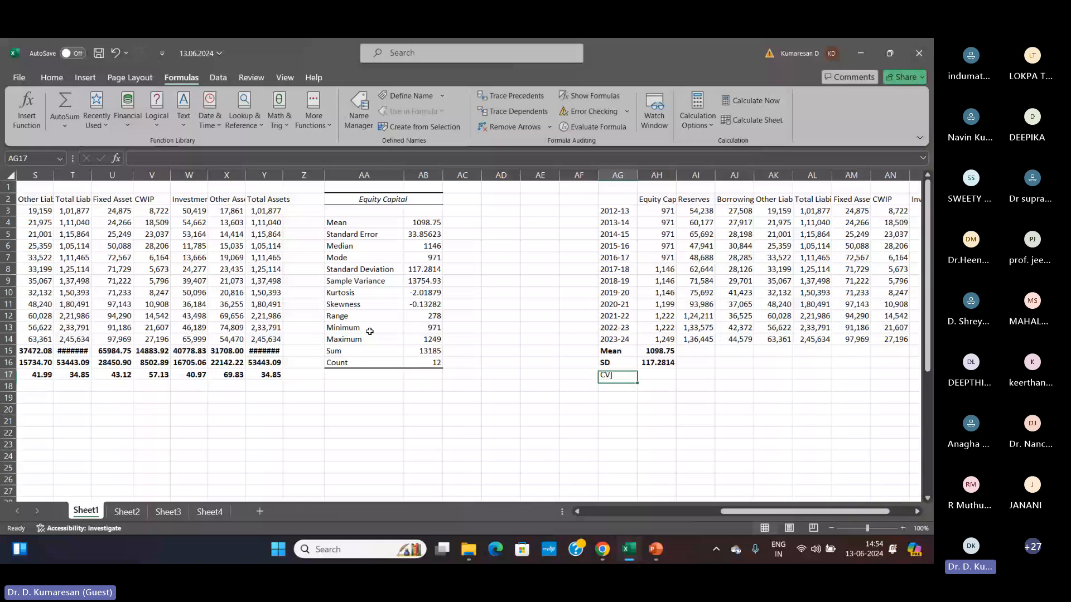
key(F2)
key(Escape)
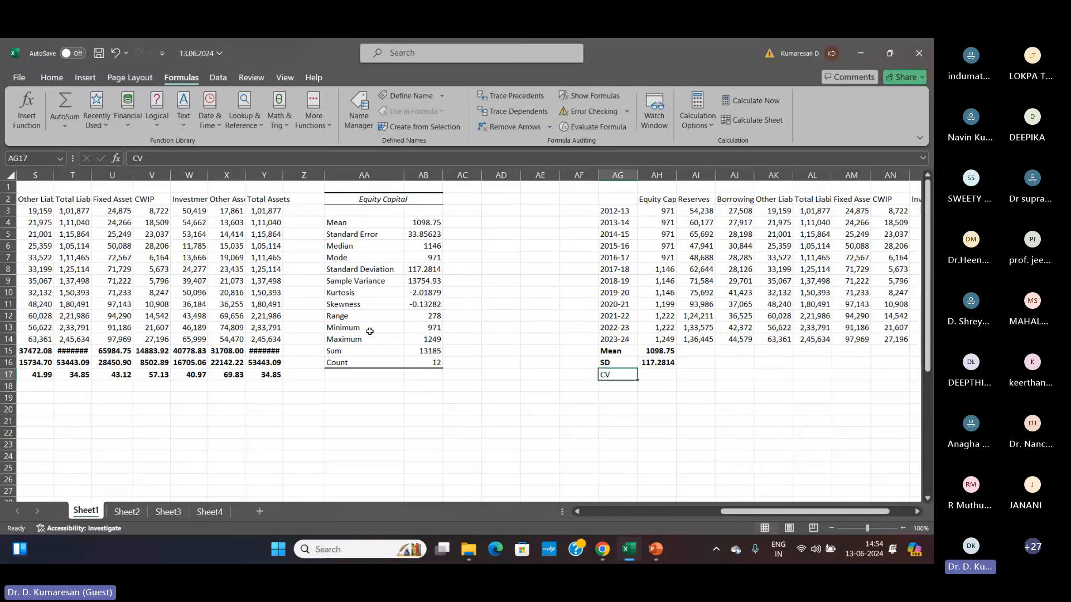
key(ctrl+b)
- Reduce the Equity Capital standard deviation in AH16 to two decimal places
key(Right)
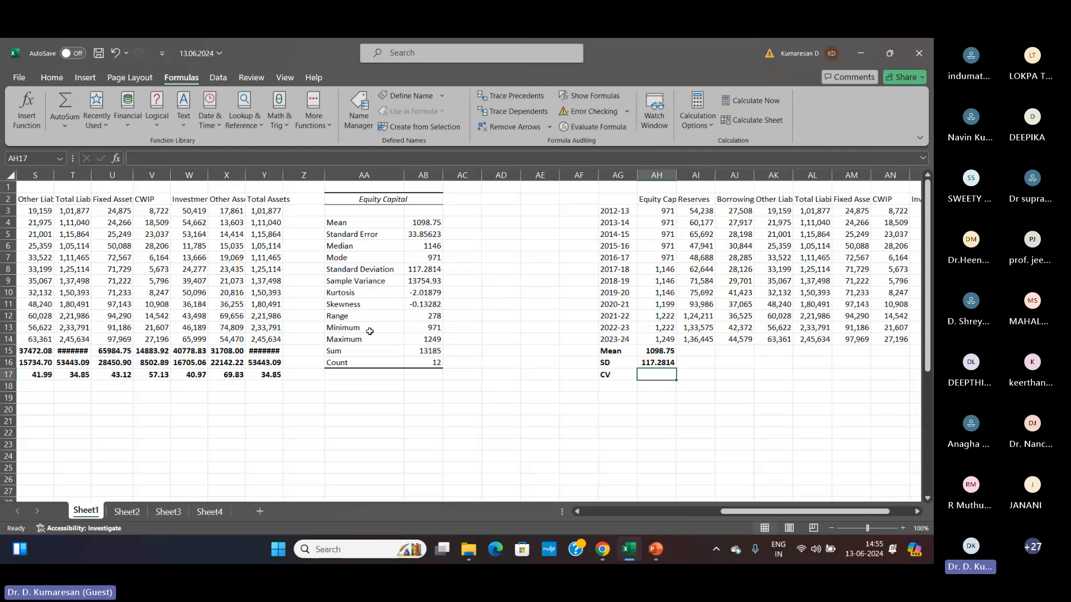
key(Up)
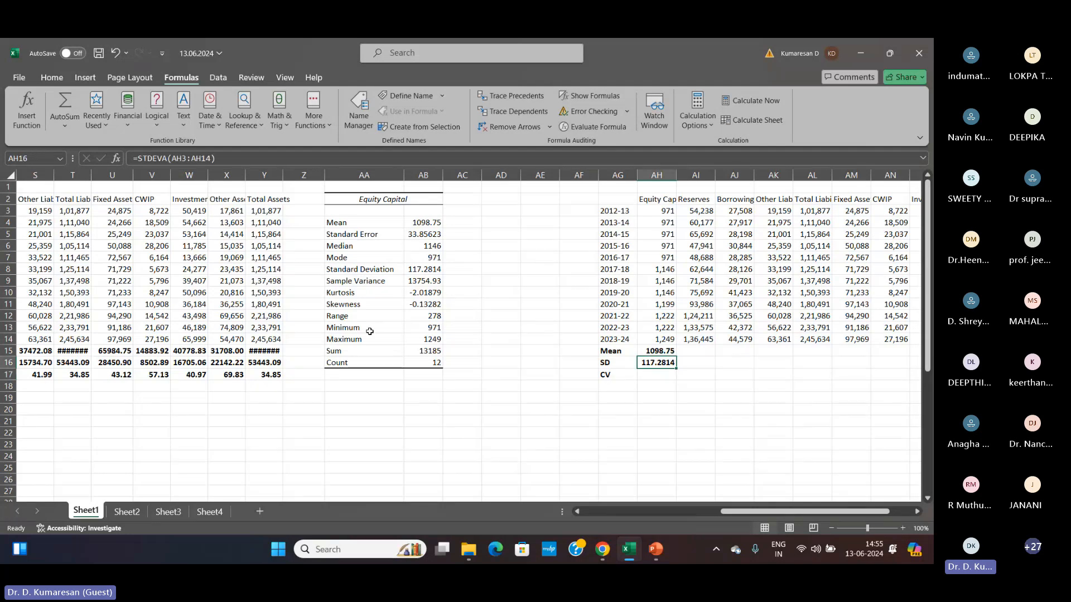
click(50, 78)
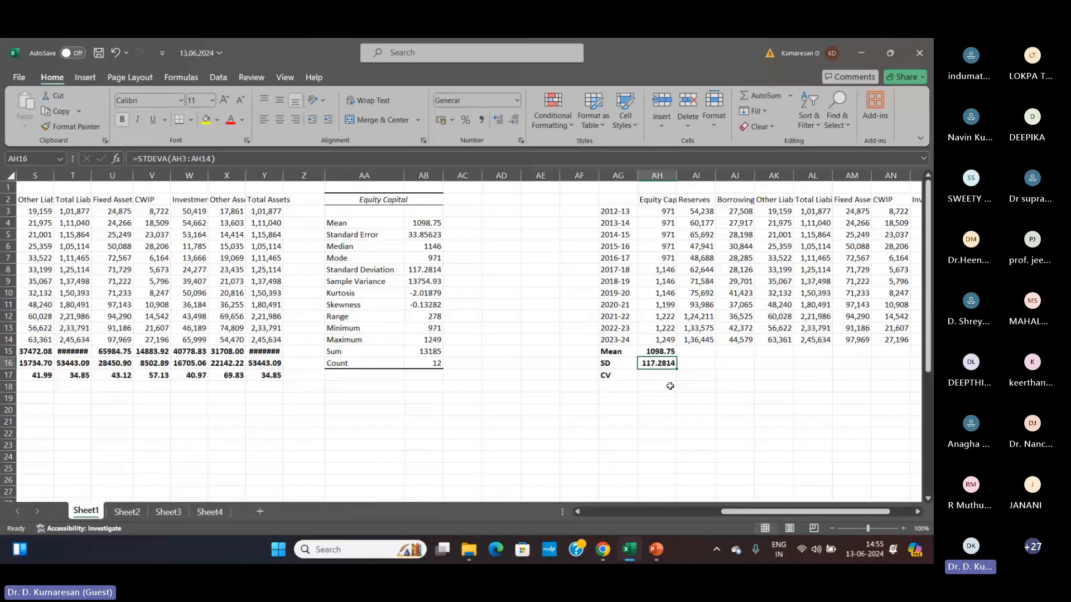
click(653, 352)
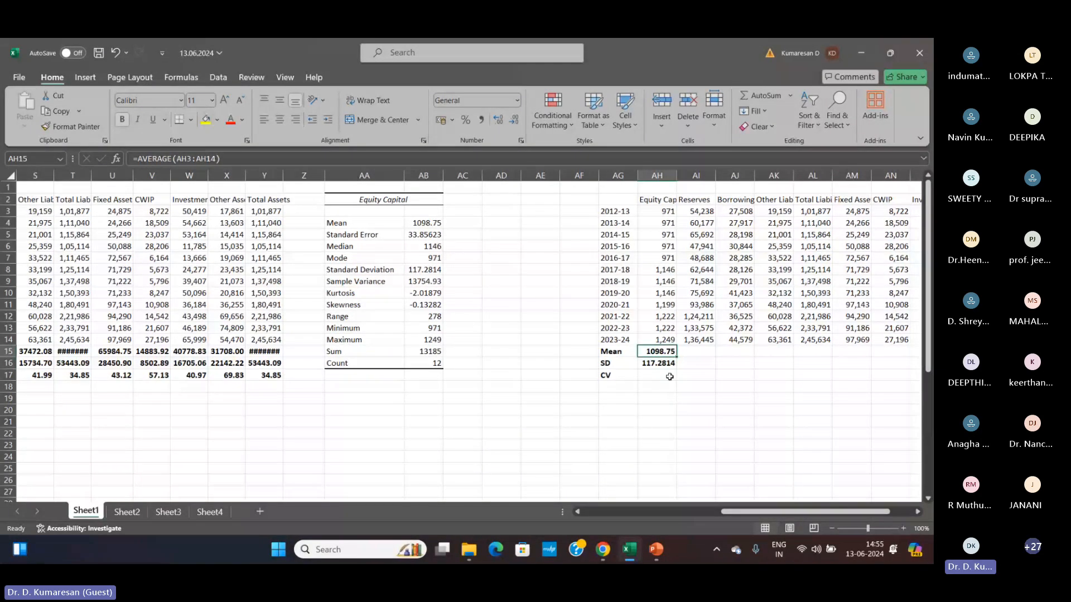
click(657, 365)
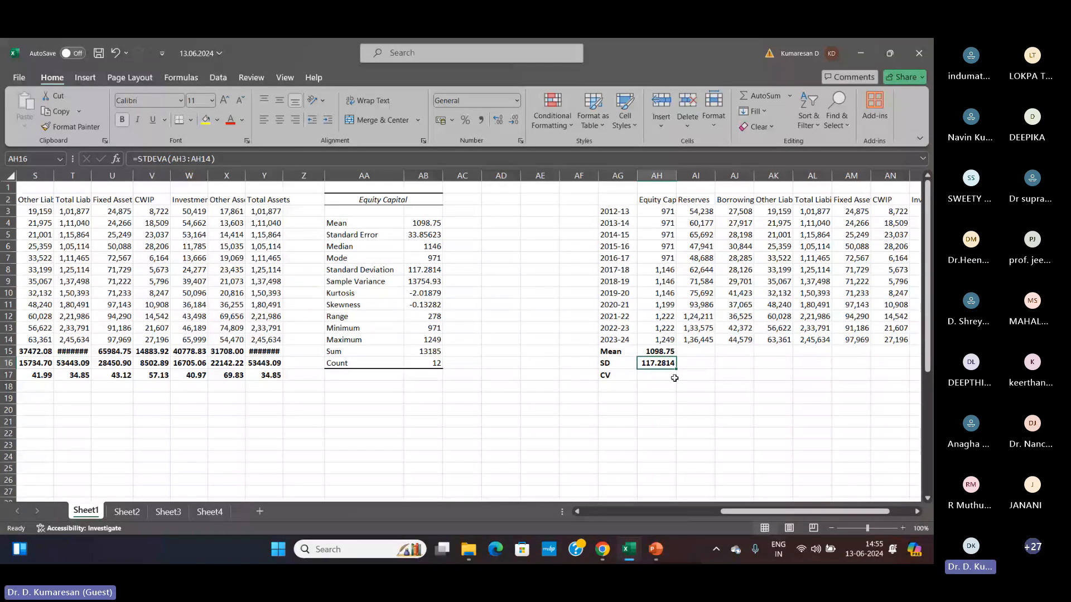
click(513, 120)
- Calculate the Equity Capital coefficient of variation in AH17 with the formula =AH16*100/AH15
click(662, 378)
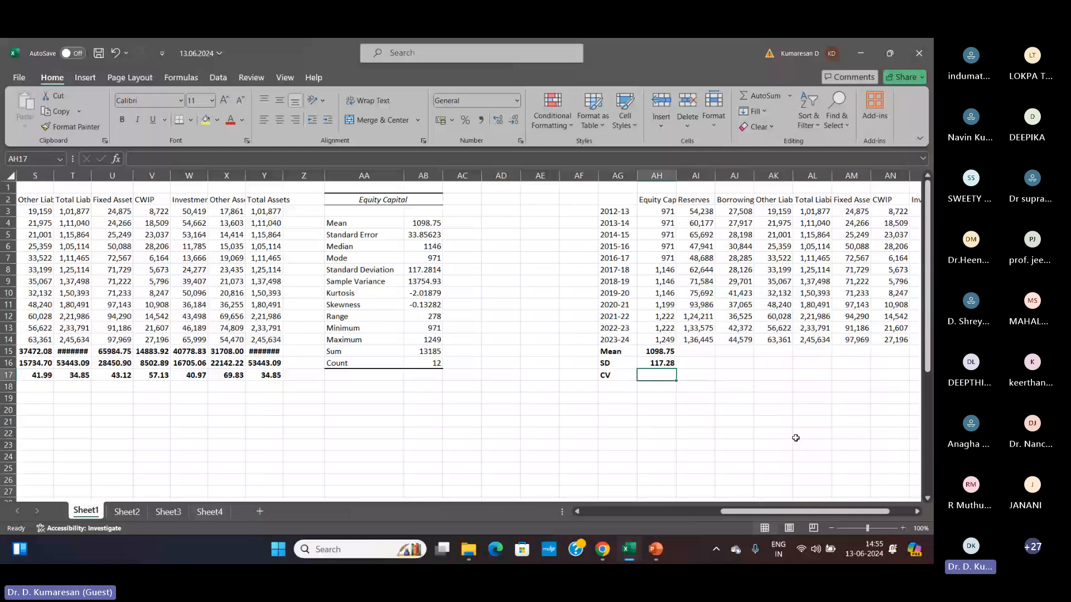
text(=)
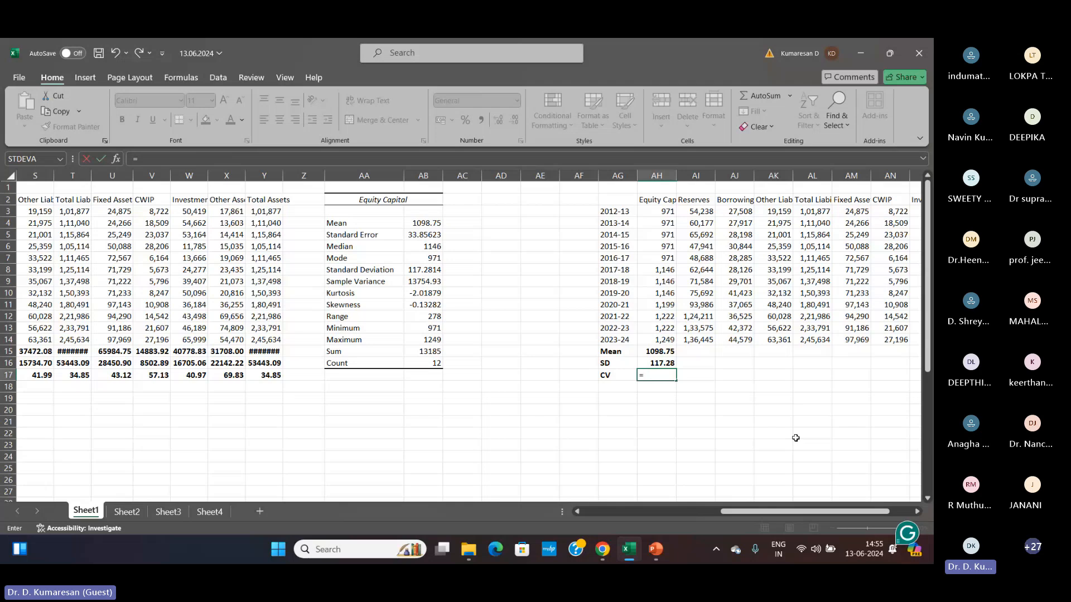
key(Up)
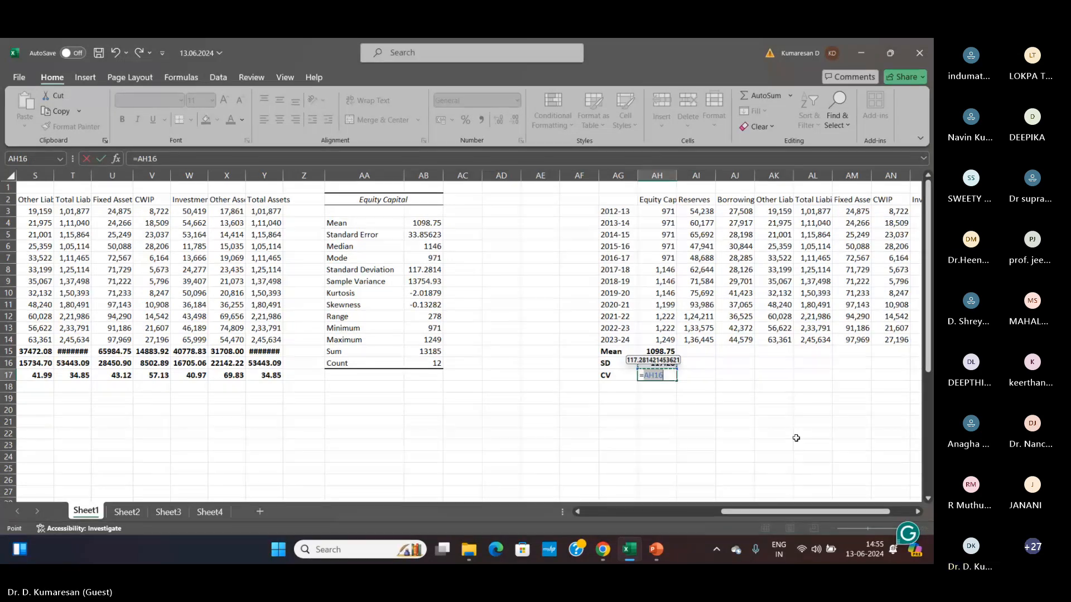
text(*)
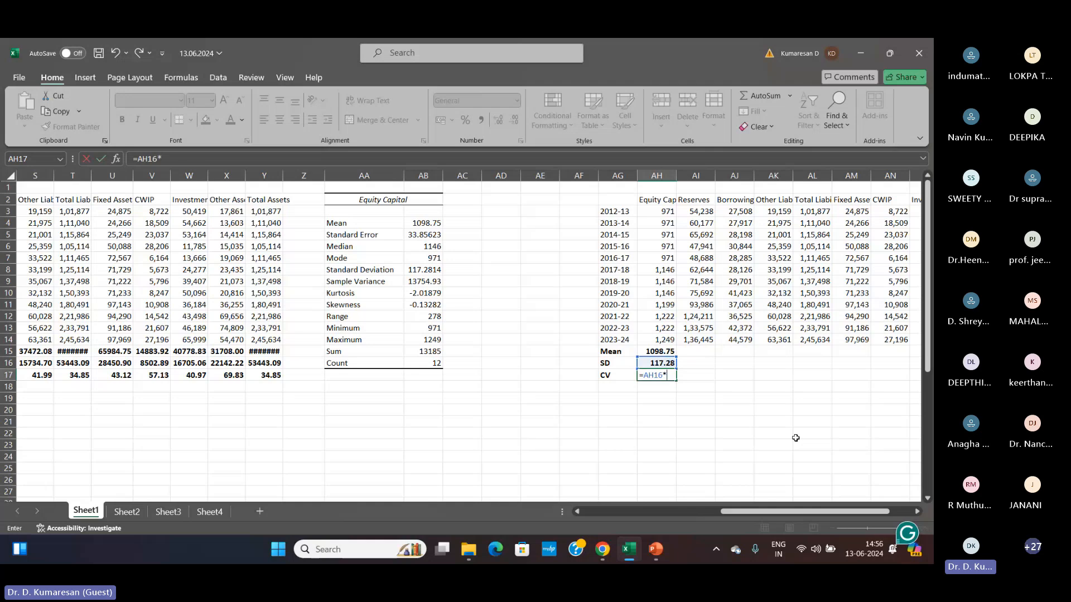
text(100/)
key(Up)
key(Up)
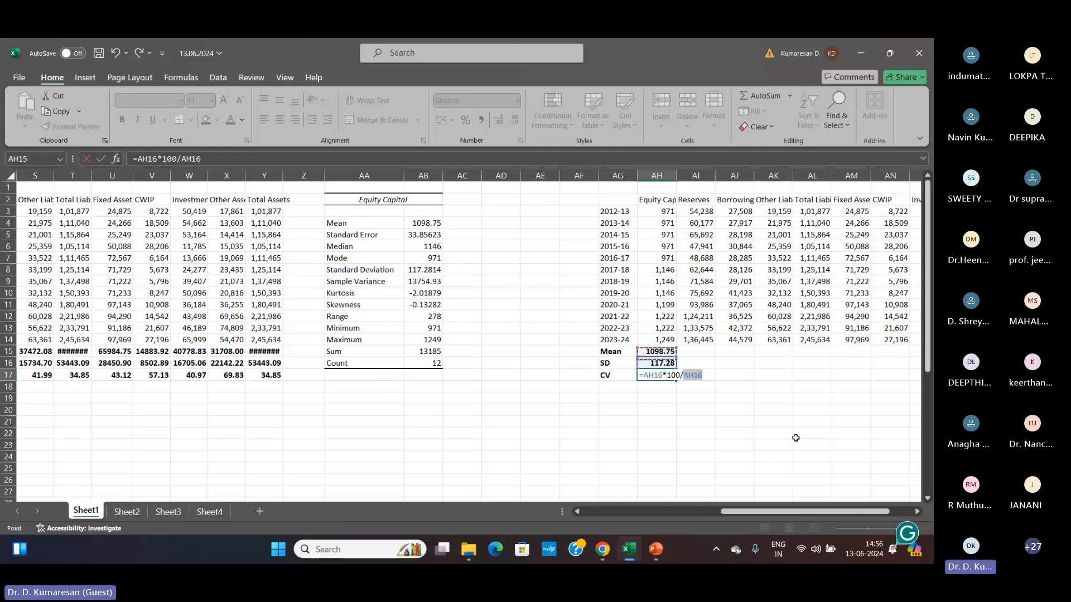
key(Return)
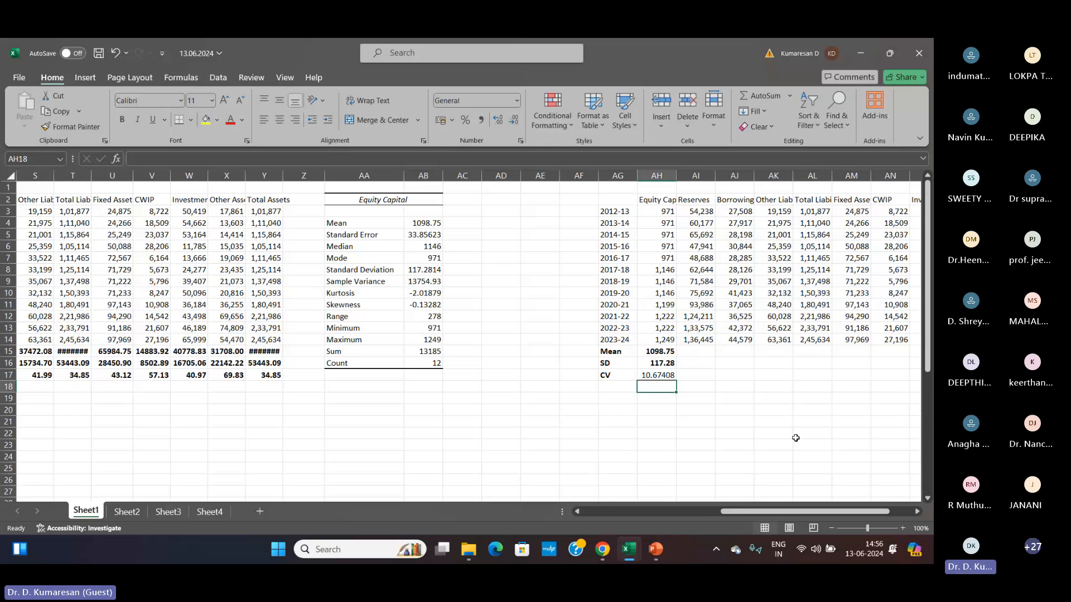
- Format the coefficient of variation in AH17 with two decimal places and bold
key(Up)
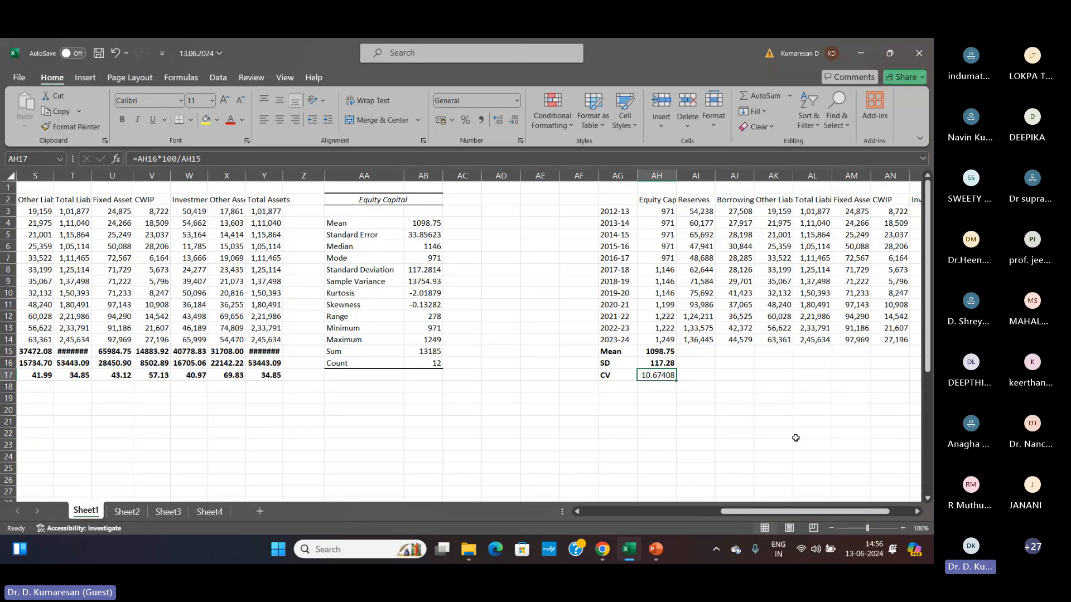
triple_click(515, 121)
click(121, 119)
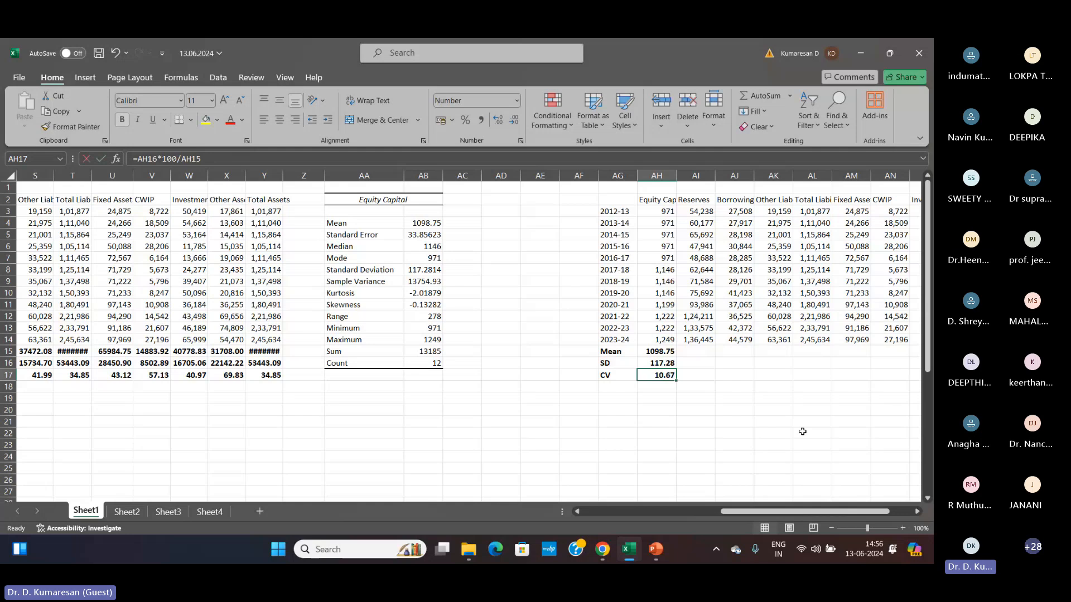
- Clear the Equity Capital coefficient of variation in AH17 and re-enter it as =AH16*100/AH15
key(BackSpace)
key(Return)
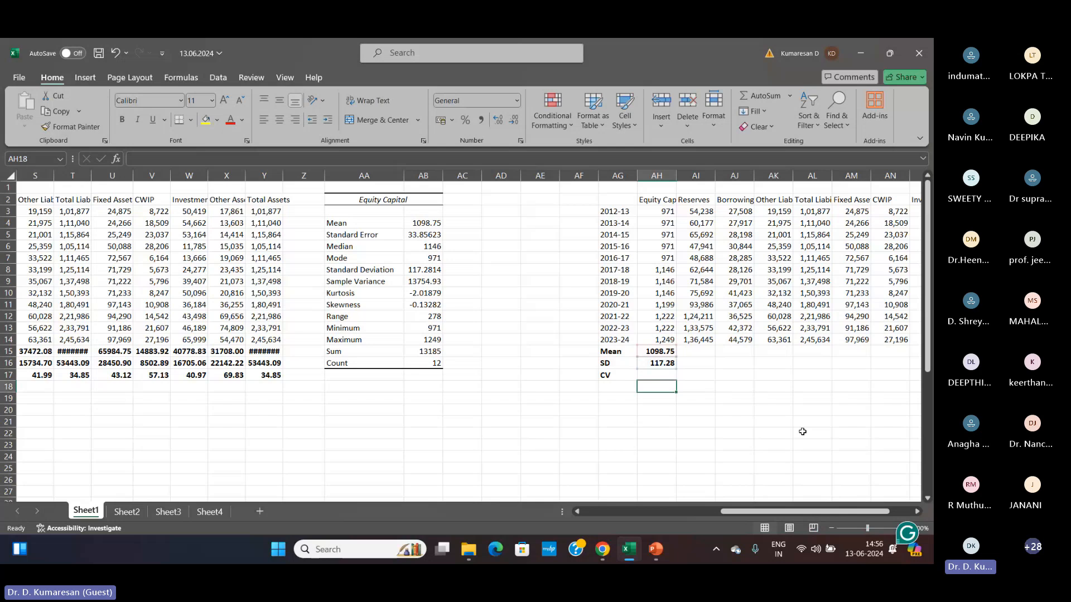
key(Up)
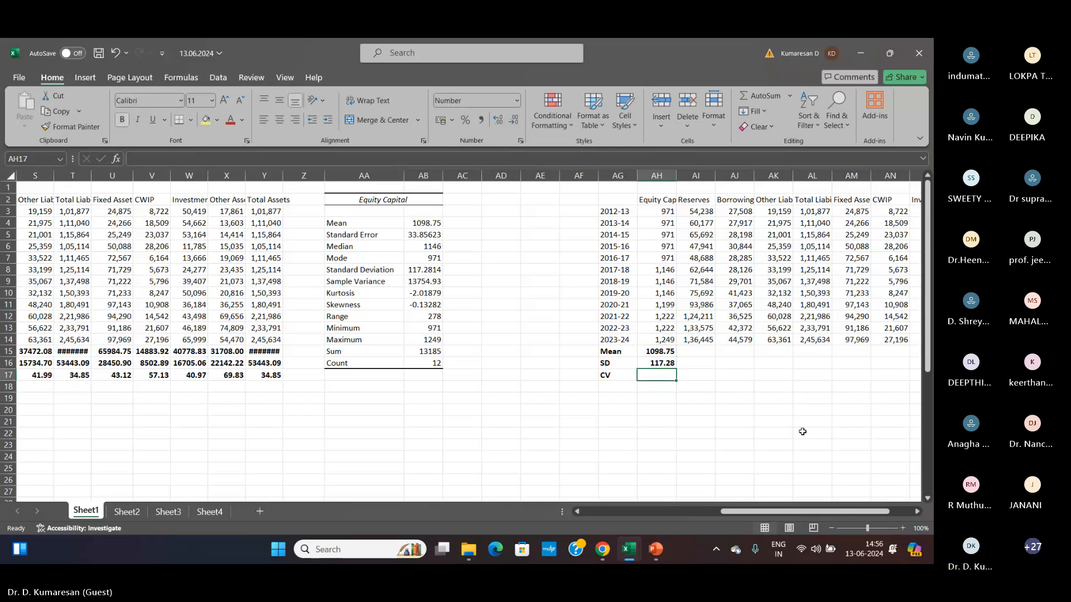
text(=)
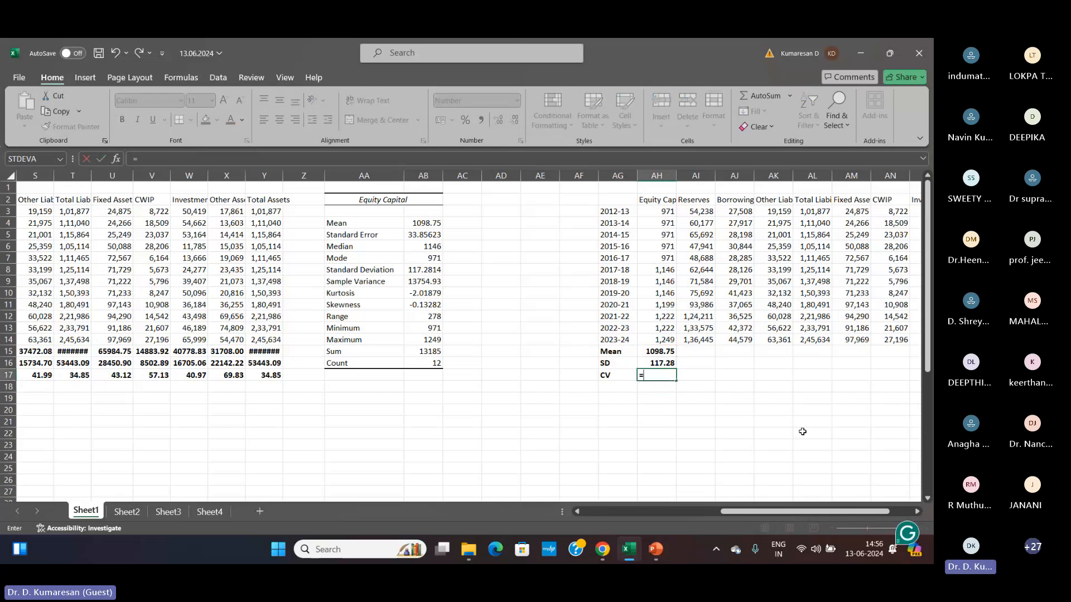
key(Up)
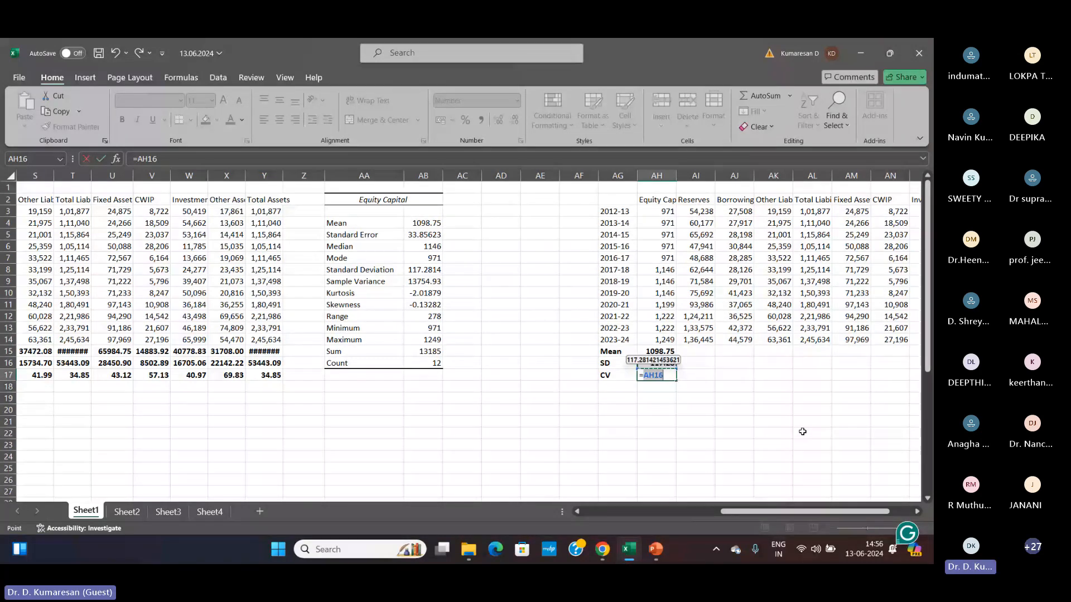
text(*100/)
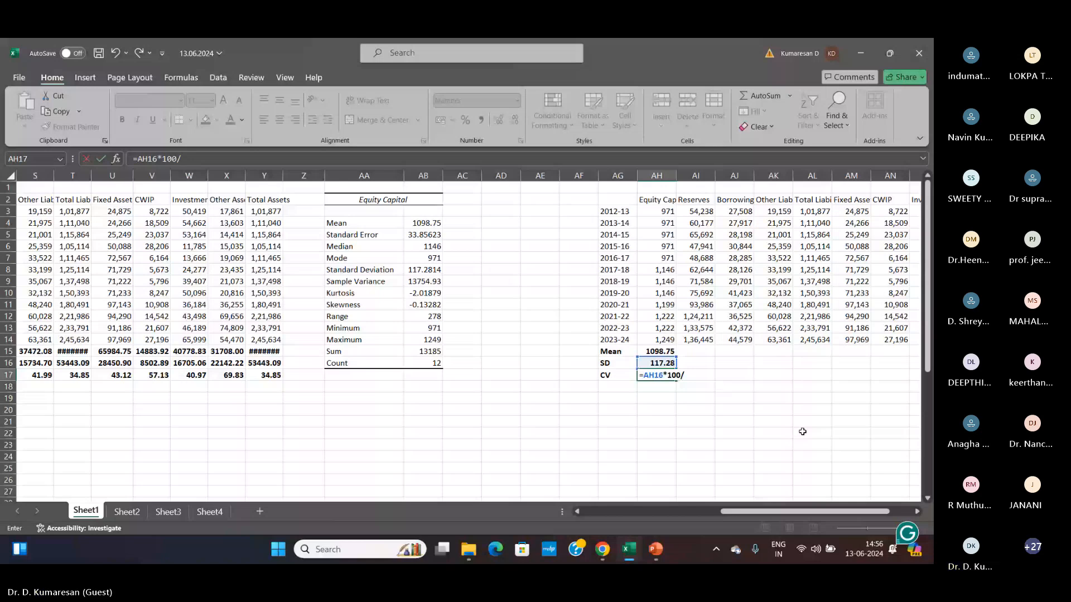
key(Up)
key(Up)
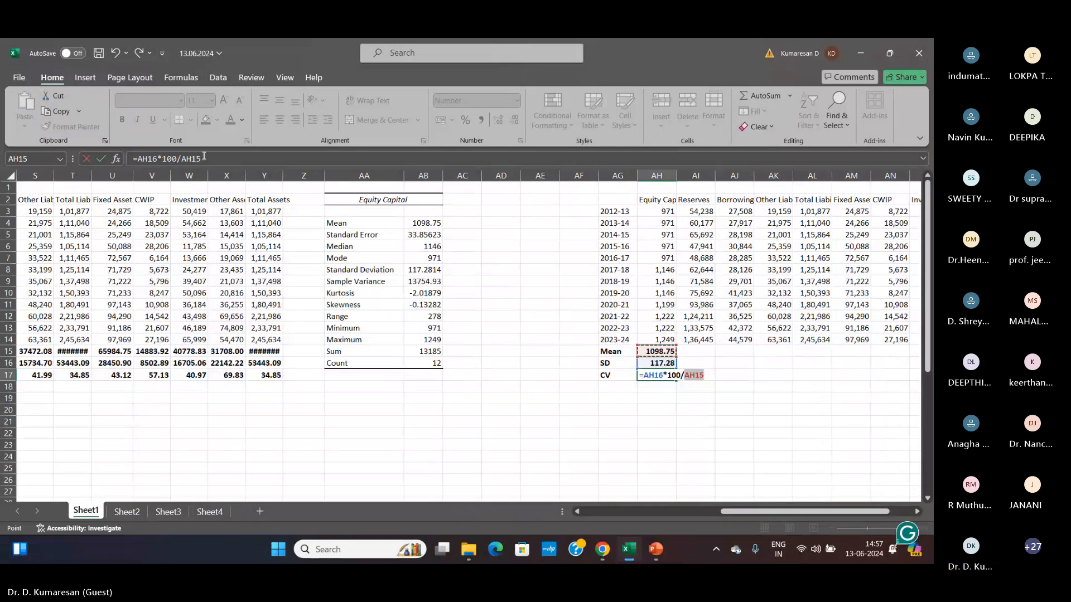
key(Return)
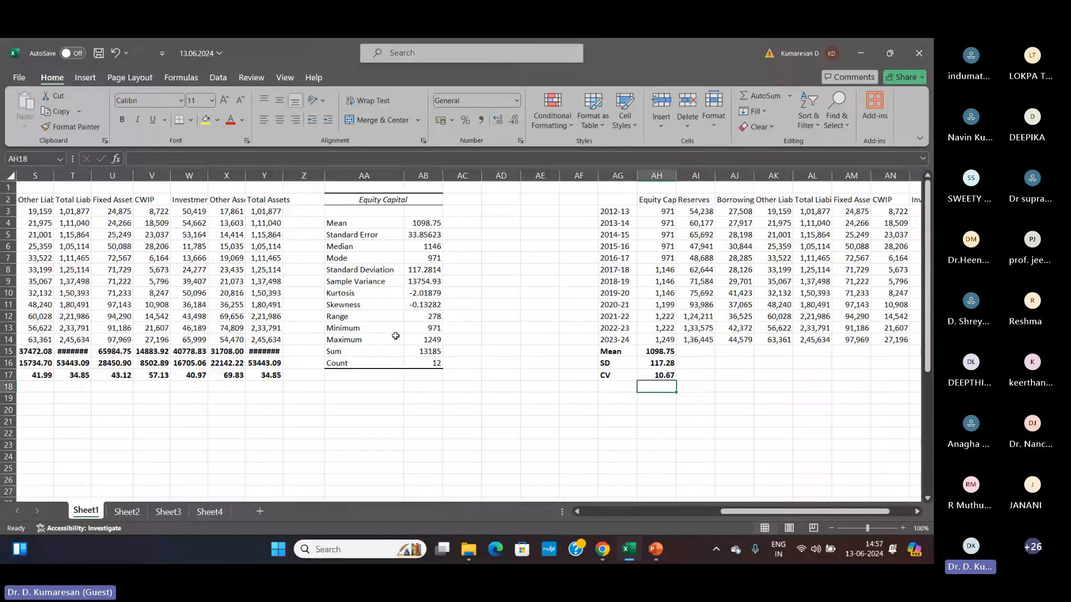
- Fill the mean, SD and CV formulas in AH15:AH17 across the remaining columns through Total Assets in AQ
click(659, 352)
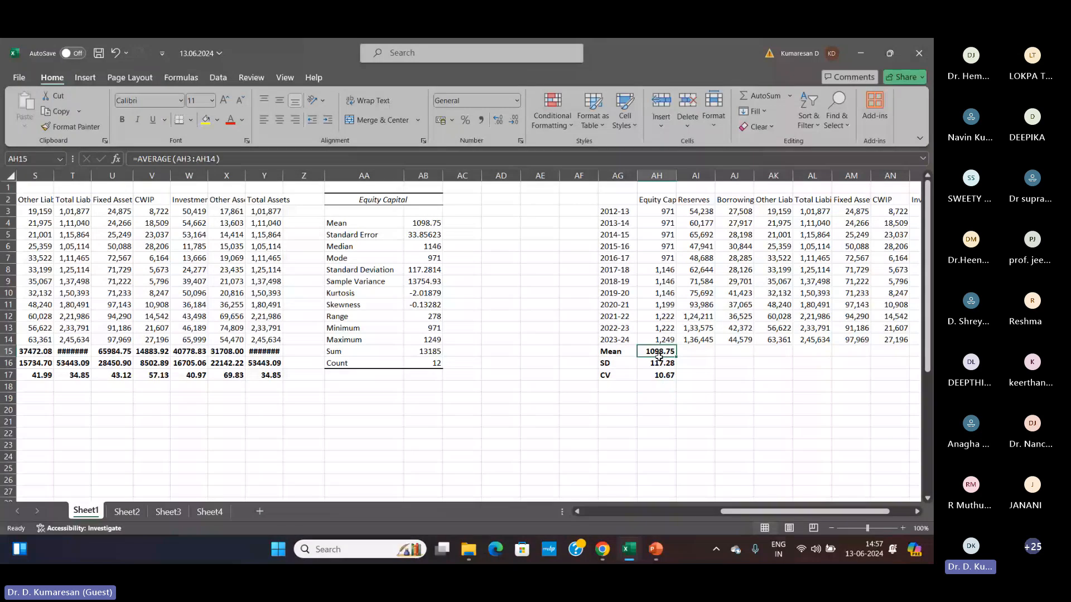
drag(659, 356, 657, 372)
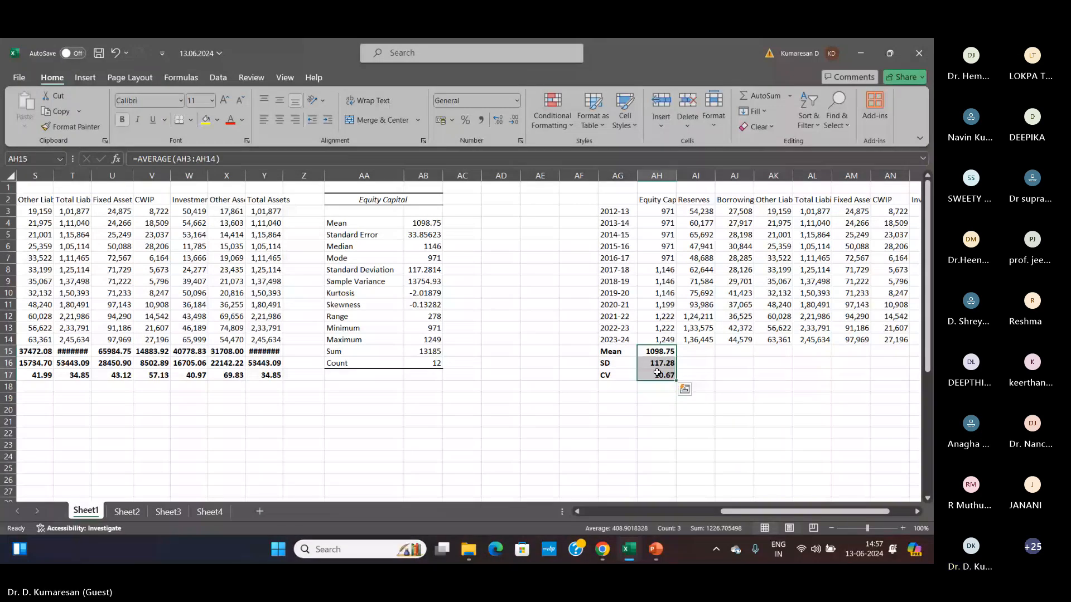
scroll(686, 385, right, 5)
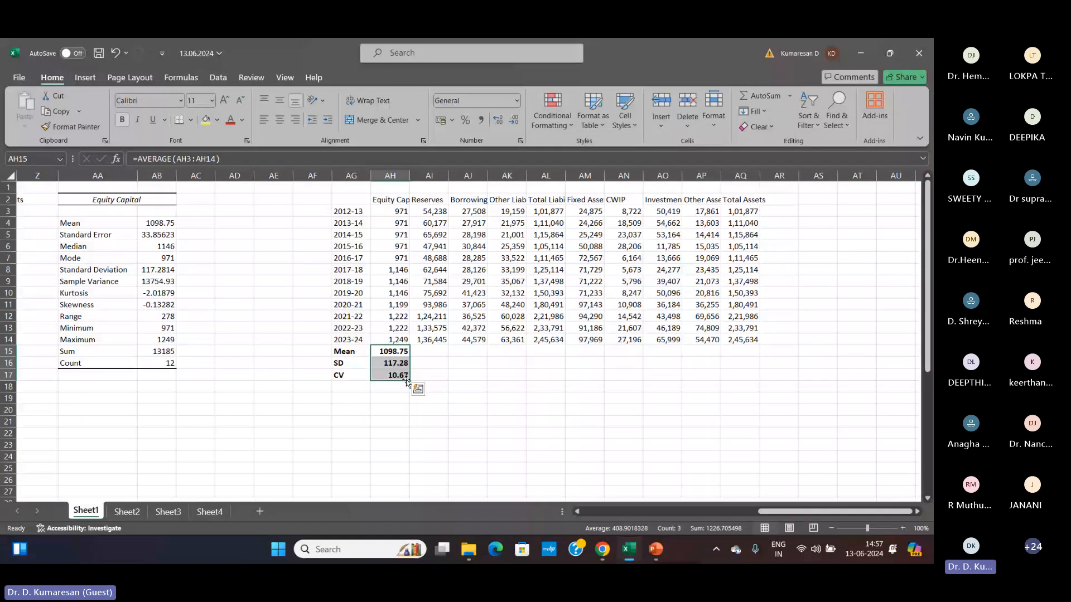
drag(409, 380, 759, 385)
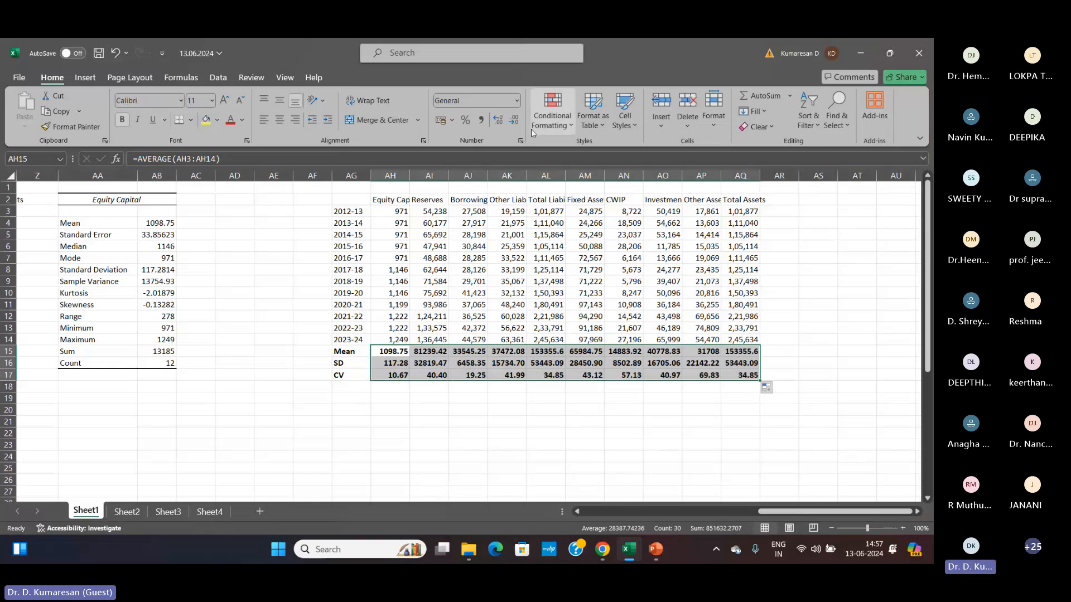
- Format all mean, SD and CV values in AH15:AQ17 with two decimal places
click(514, 121)
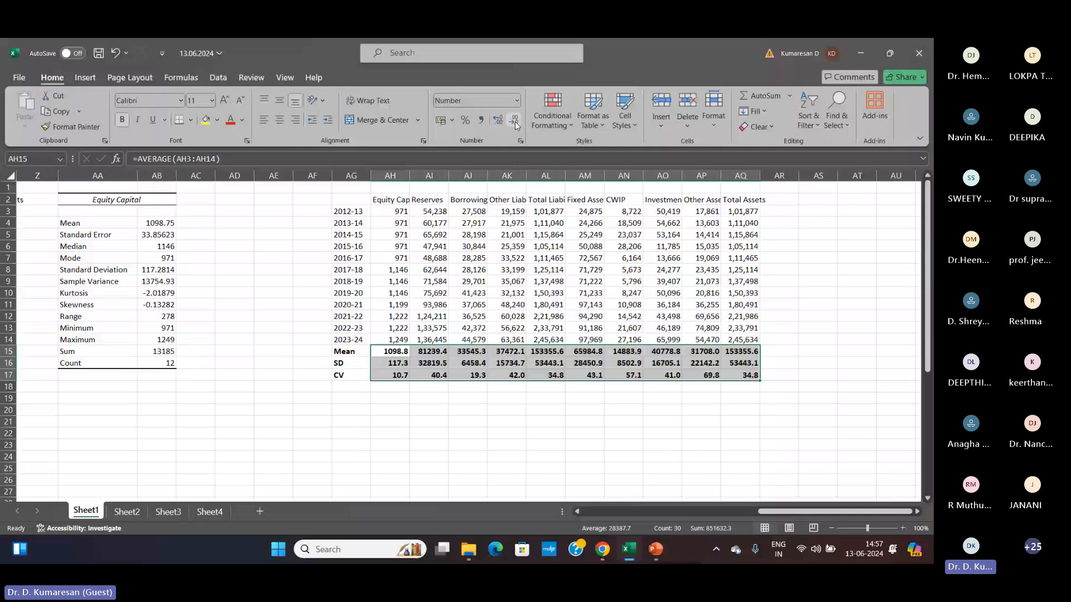
click(501, 123)
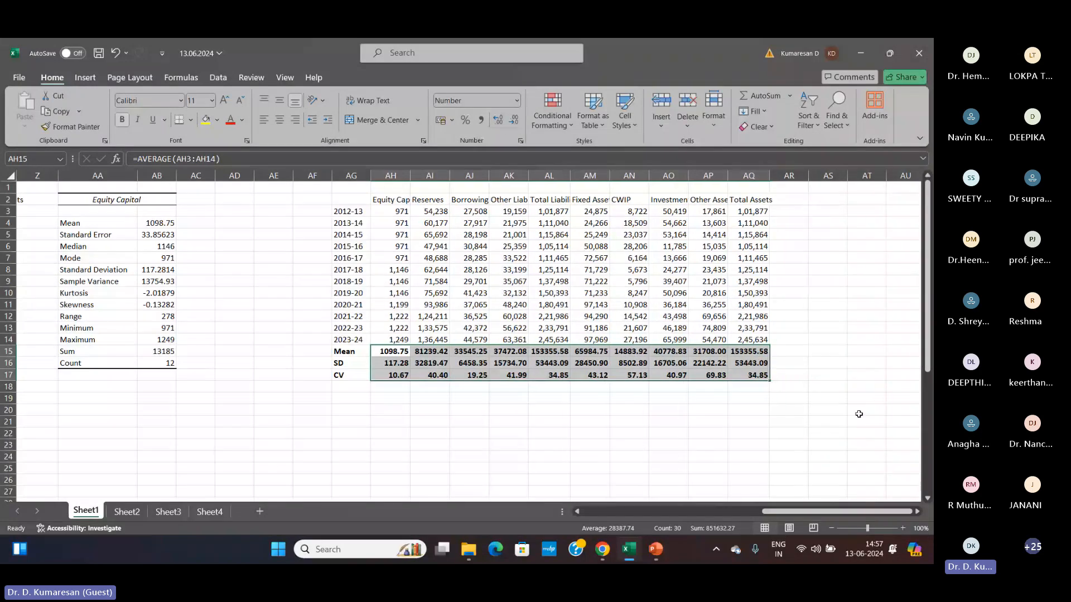
click(858, 415)
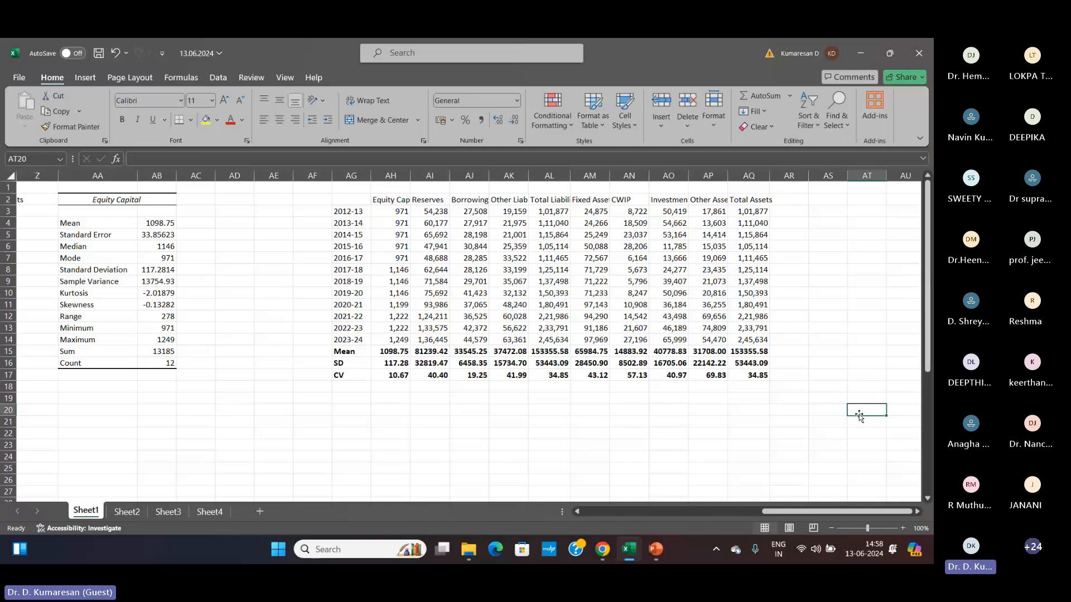
- Examine the JSW Steel data and its yearly statistics table, along with the Tata Steel statistics table above it
scroll(740, 394, down, 5)
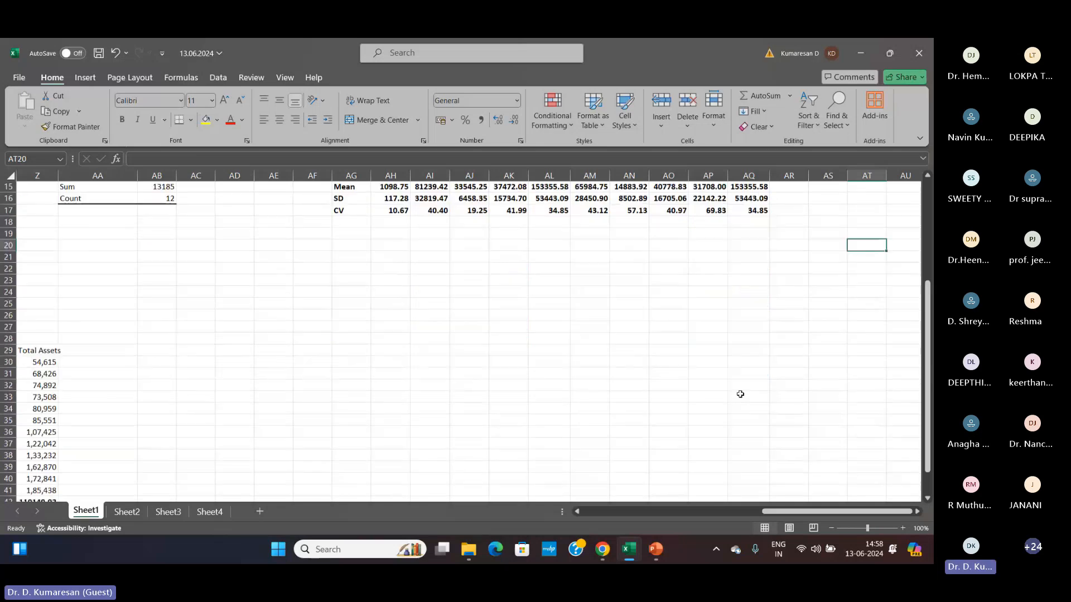
scroll(740, 394, down, 1)
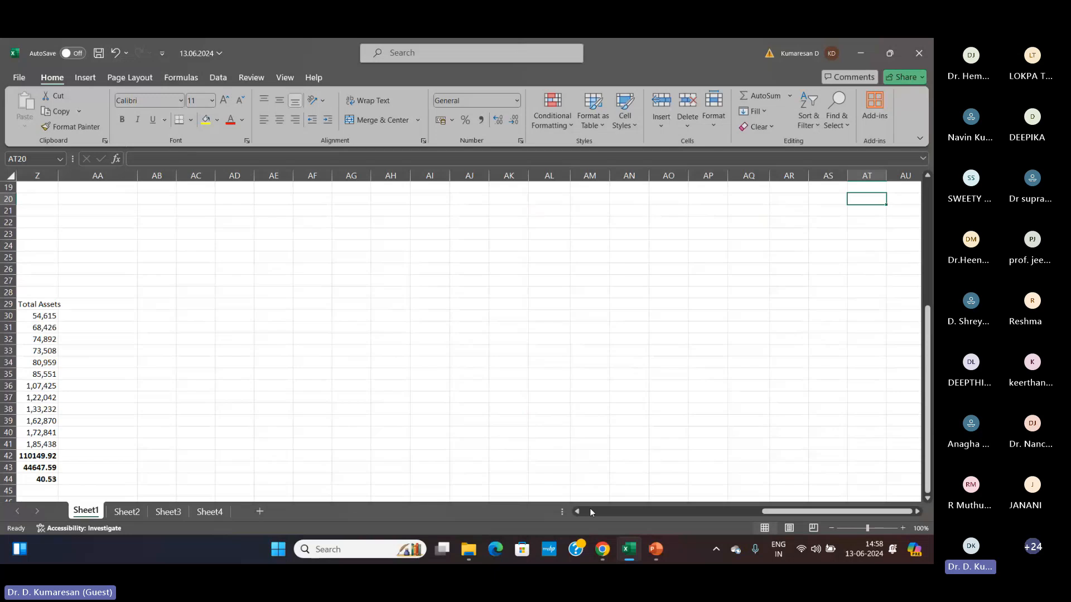
click(577, 511)
click(577, 511)
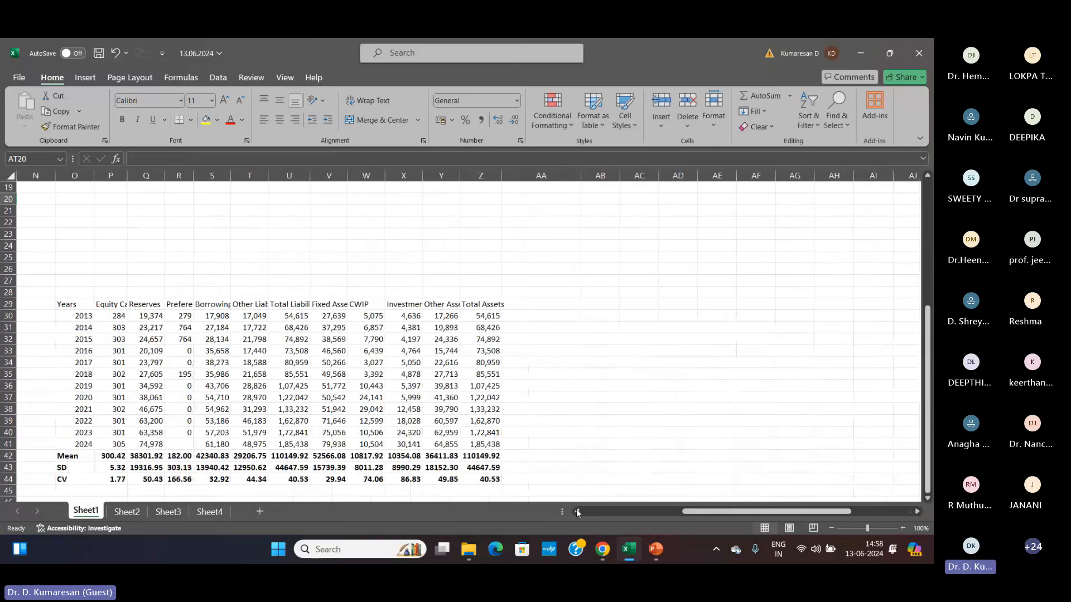
click(577, 511)
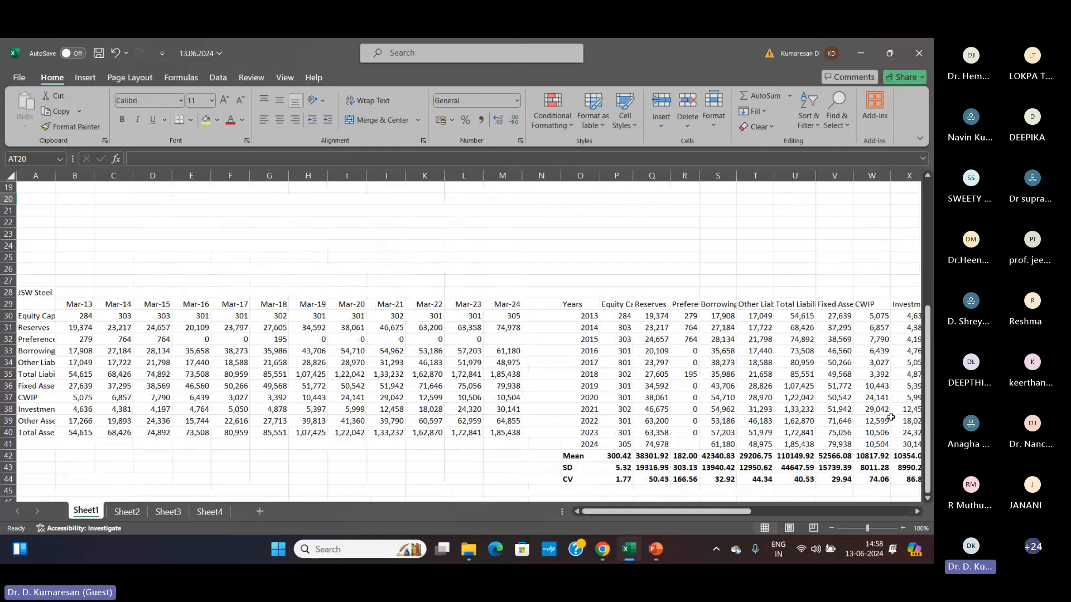
scroll(891, 417, up, 6)
scroll(859, 380, down, 4)
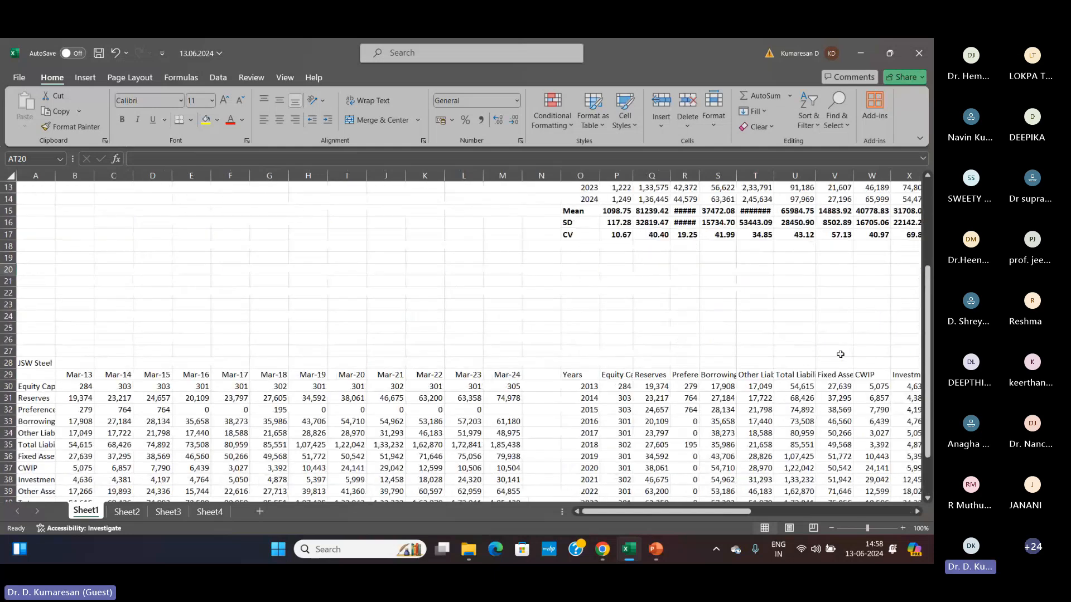
scroll(840, 354, down, 1)
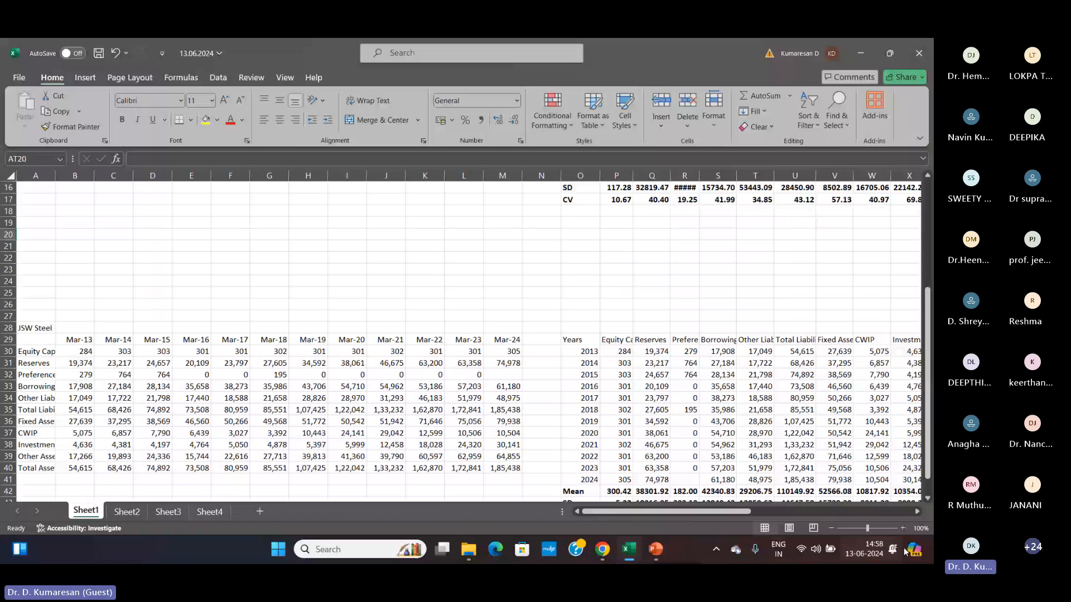
scroll(669, 347, up, 3)
scroll(668, 346, right, 2)
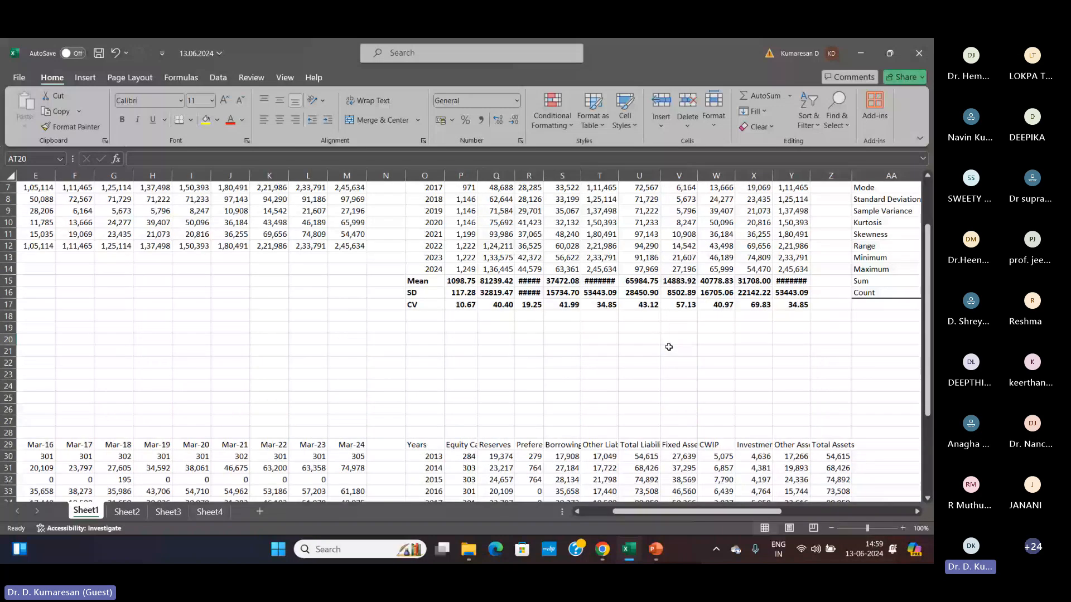
scroll(425, 286, down, 1)
- Delete the blank cells O19:Z27 between the two yearly tables, shifting the cells below up
drag(425, 286, 445, 318)
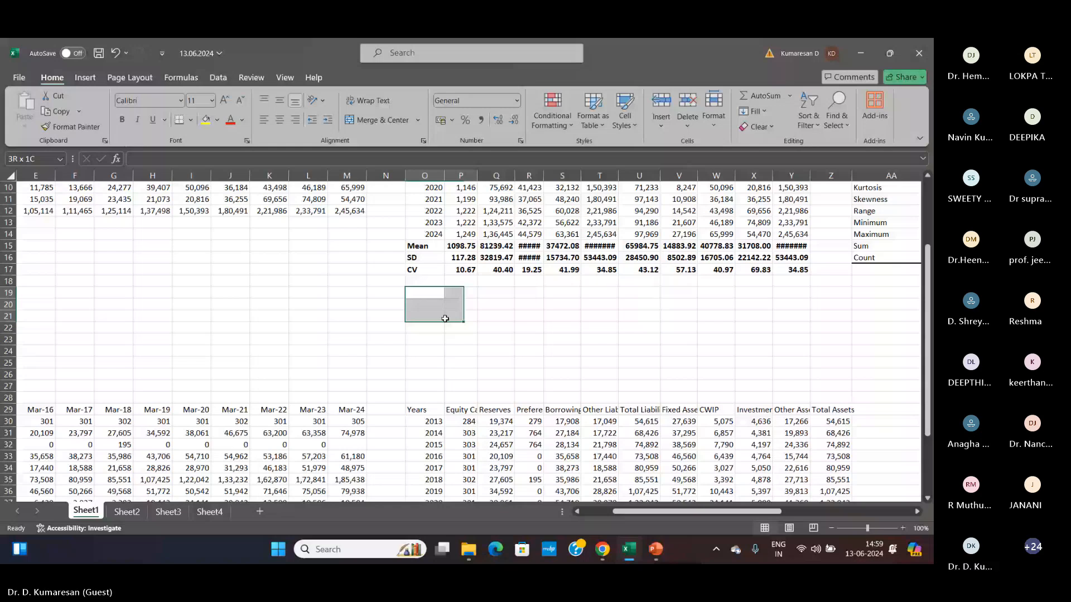
drag(445, 319, 831, 388)
key(ctrl+minus)
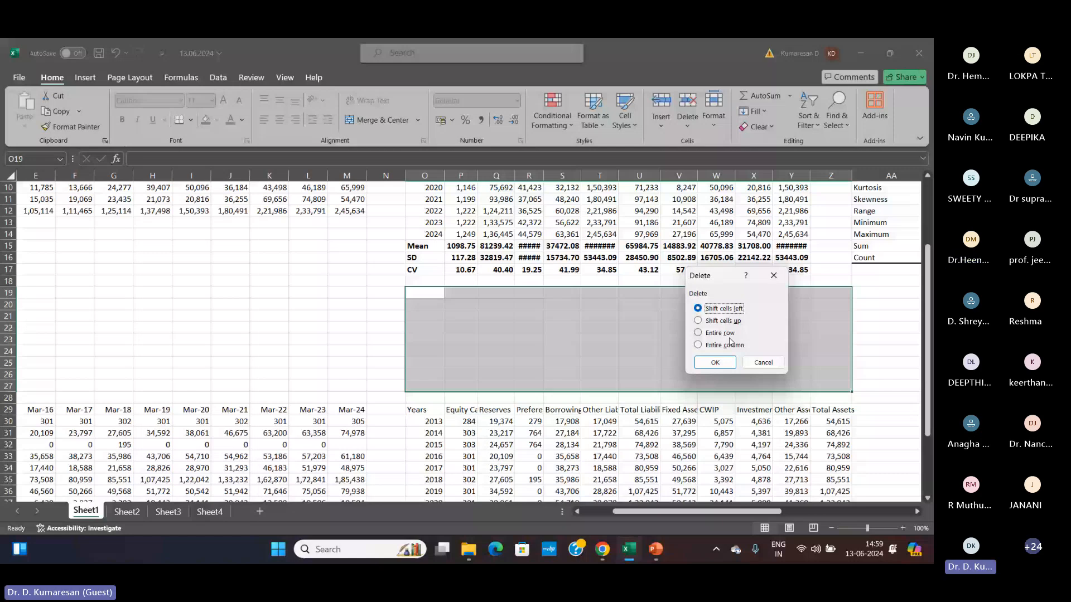
click(697, 333)
click(715, 362)
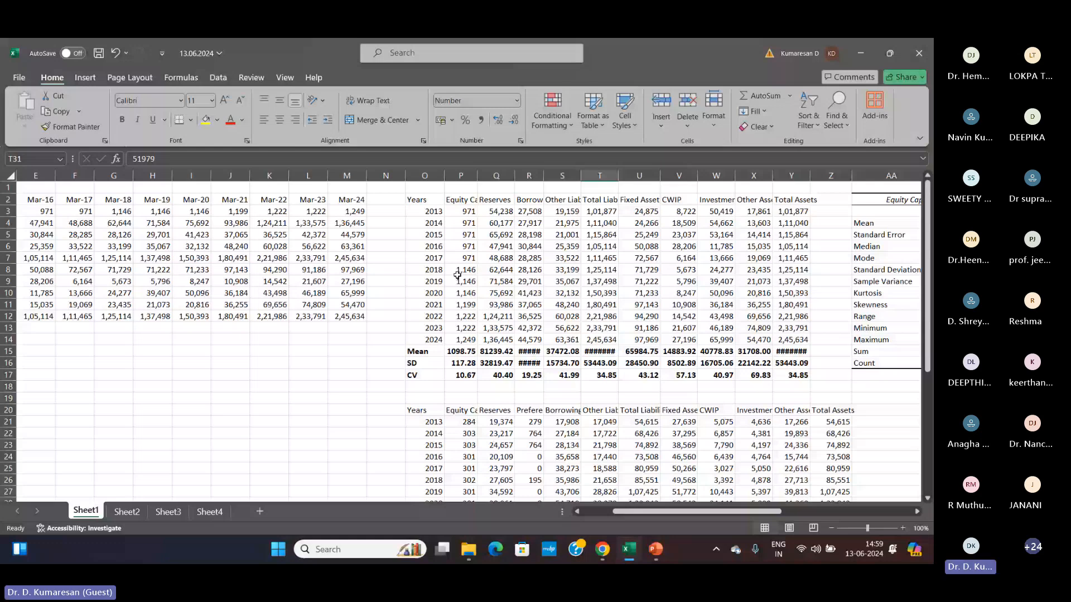
- Review the two stacked yearly tables and compare their Mean, SD and CV rows
scroll(457, 274, down, 2)
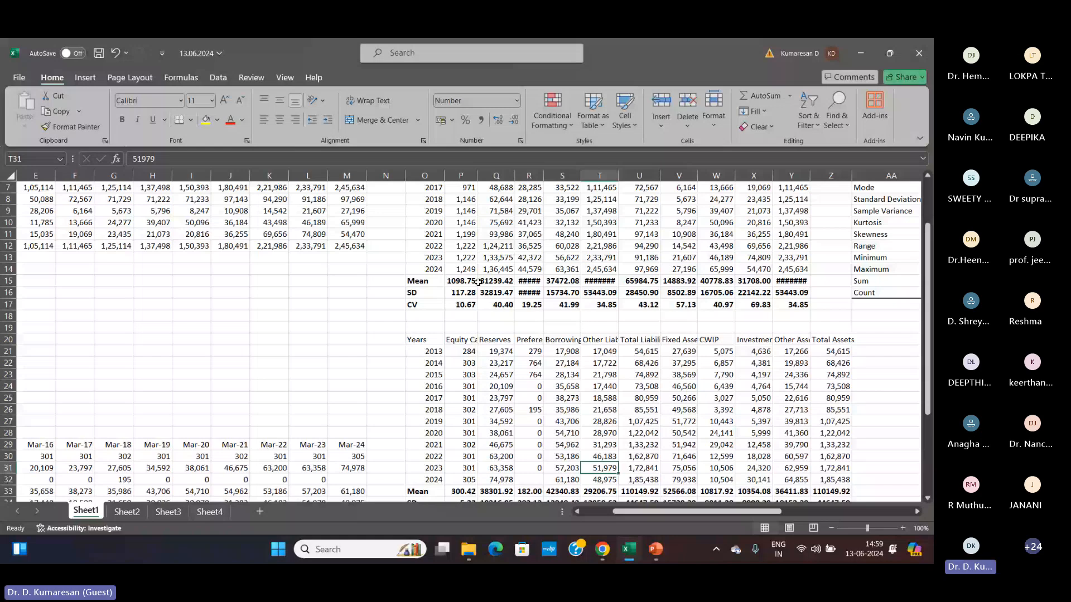
scroll(478, 282, up, 2)
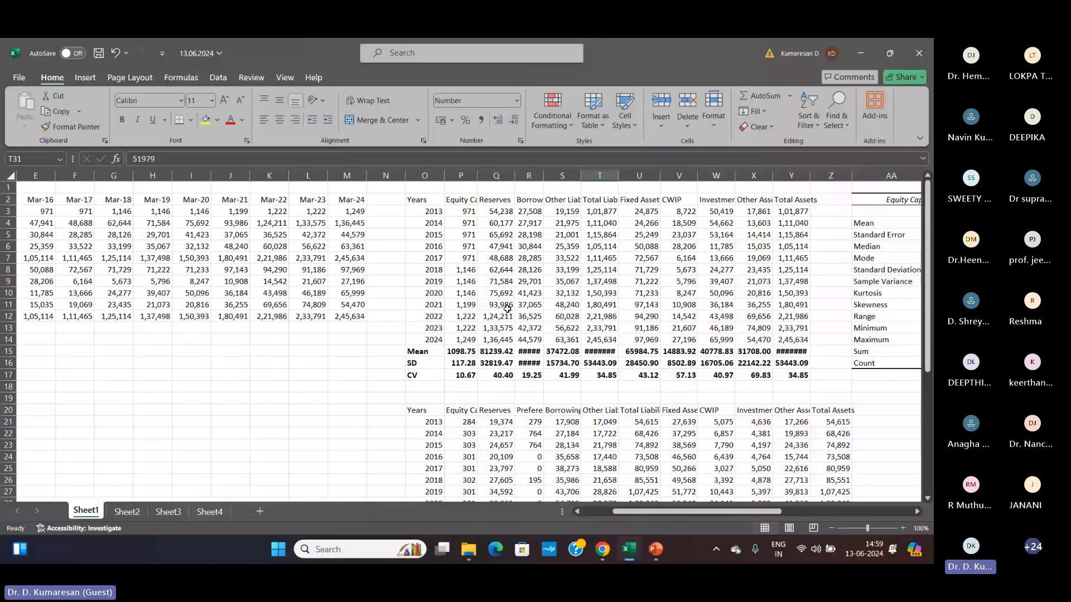
scroll(505, 335, down, 2)
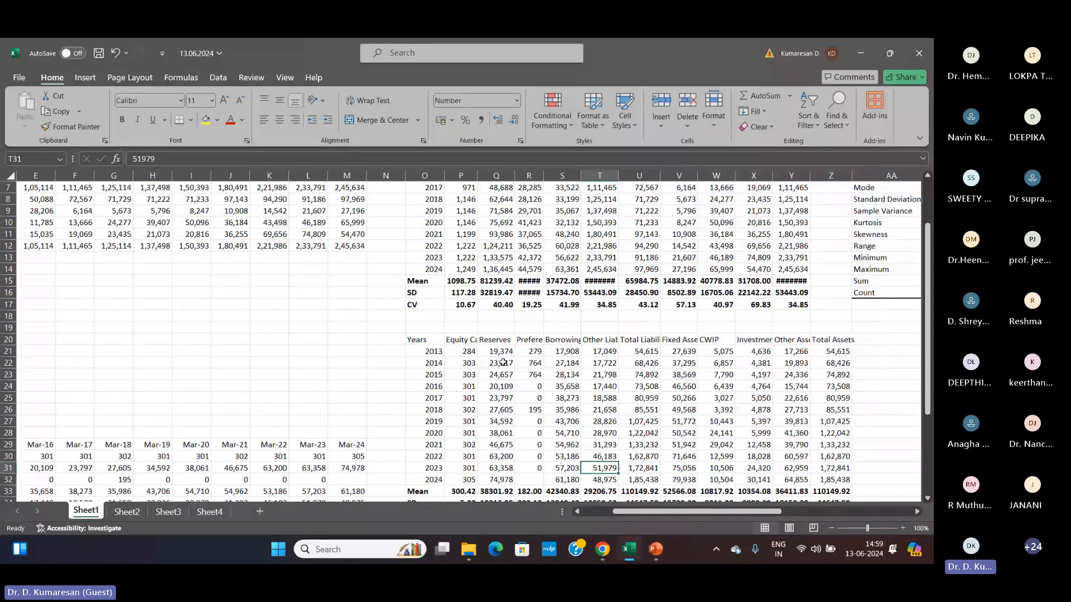
scroll(502, 362, down, 2)
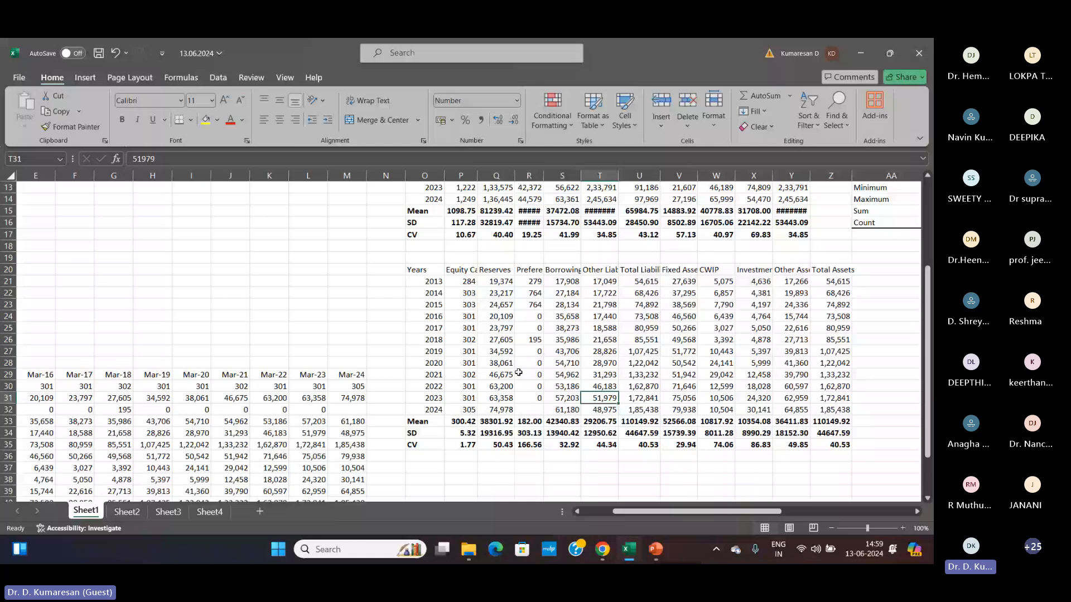
scroll(518, 373, down, 1)
click(434, 388)
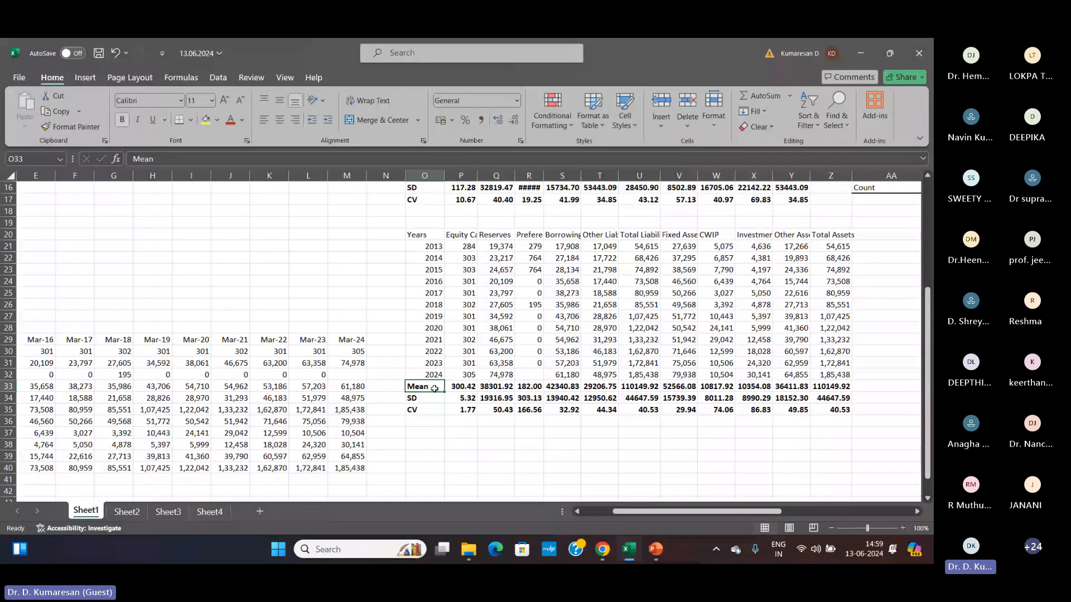
click(425, 410)
scroll(530, 435, up, 1)
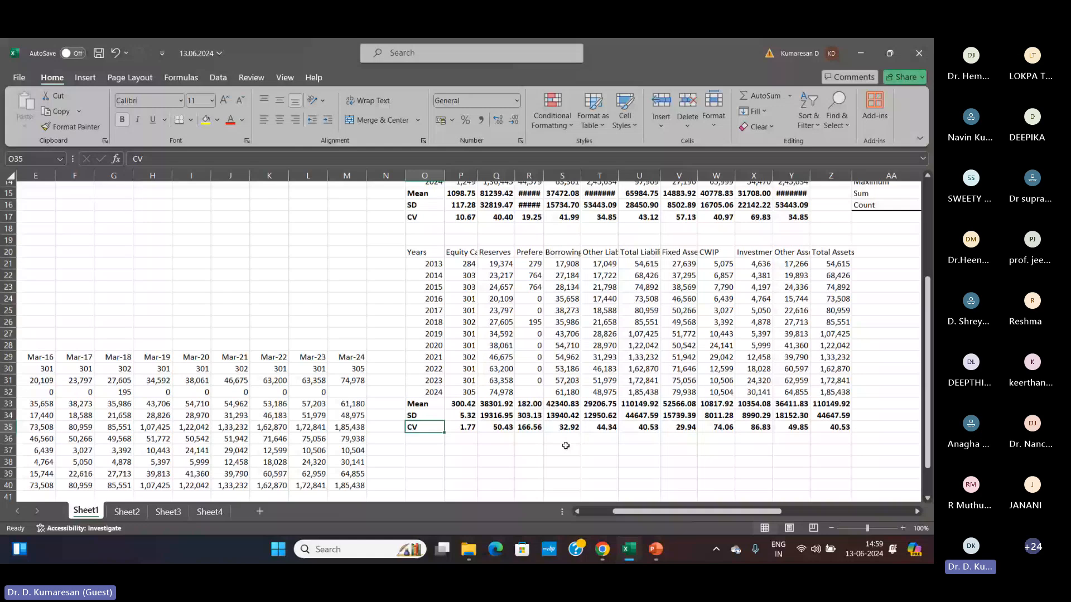
scroll(565, 446, up, 1)
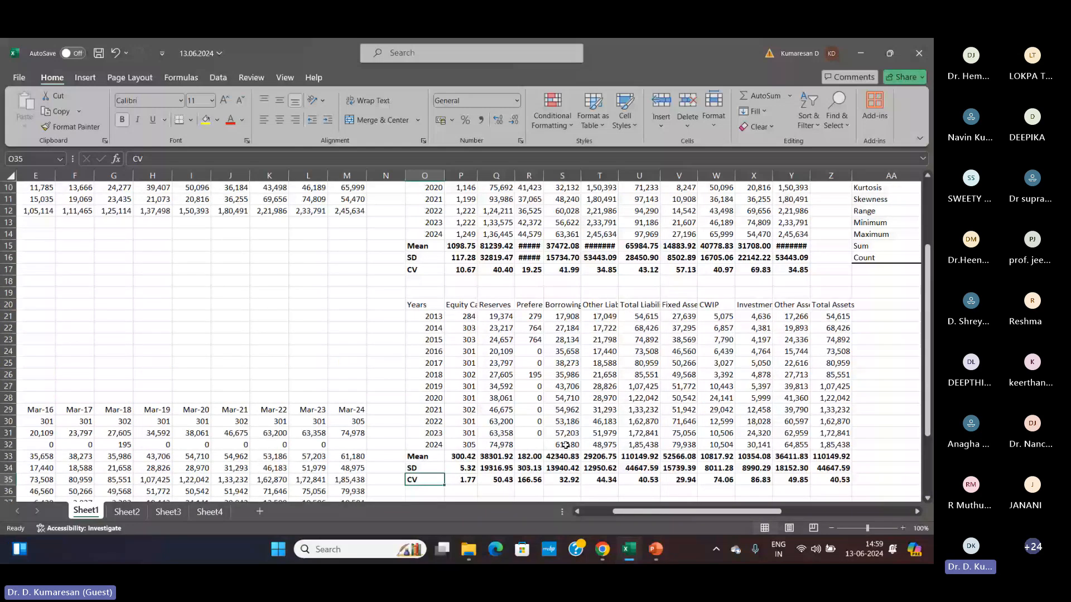
- Compare the Equity Capital means of the two companies in P15 and P33, checking their formulas
click(465, 245)
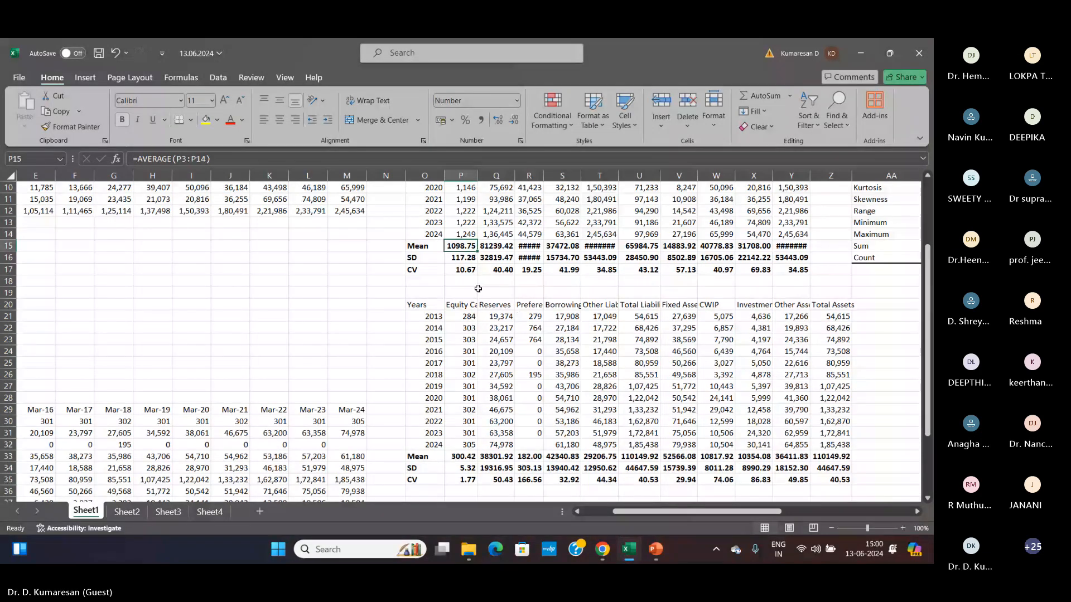
scroll(478, 289, up, 3)
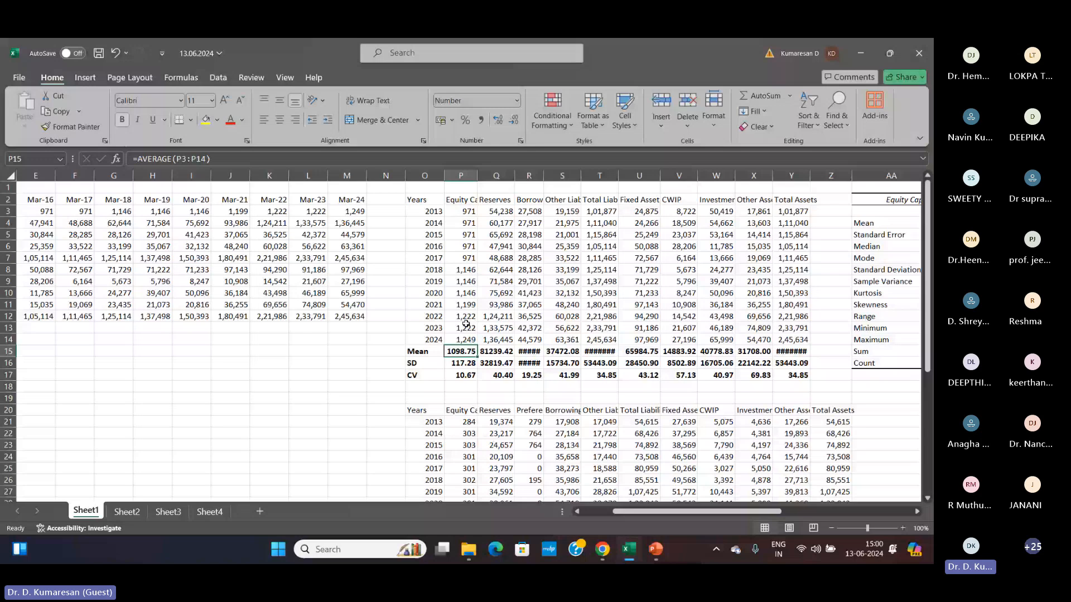
scroll(466, 324, down, 4)
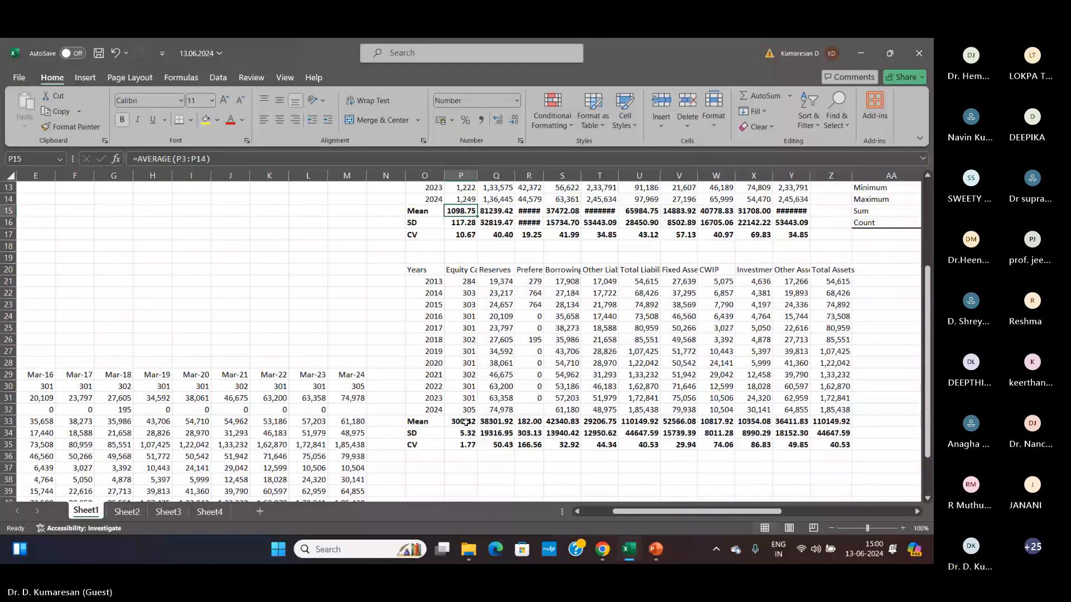
click(466, 423)
scroll(466, 422, up, 1)
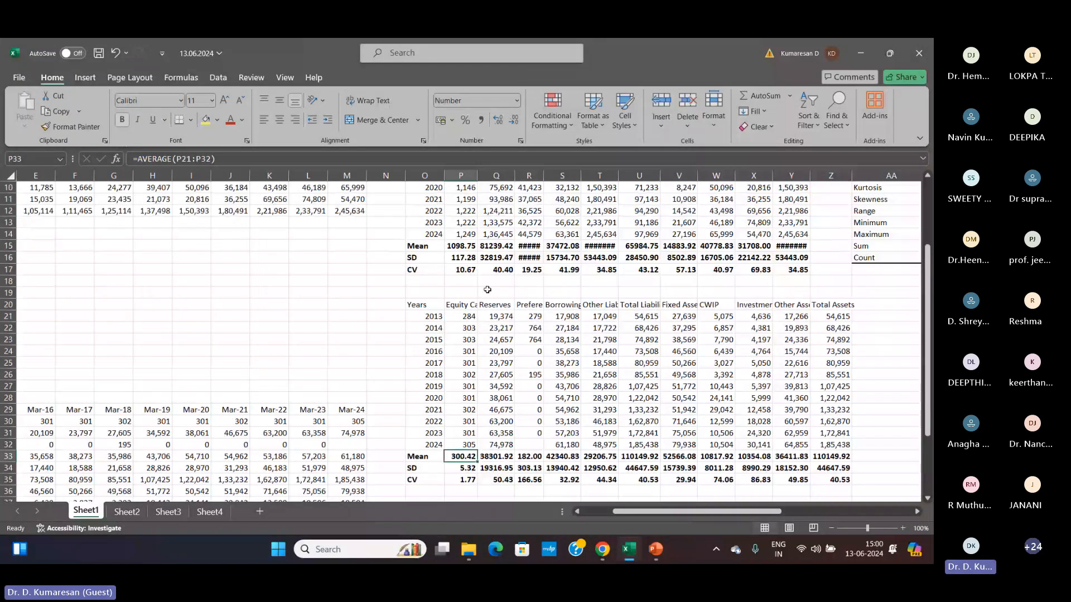
- Check the Tata Steel Equity Capital mean and SD formulas in P15:P16 against the yearly values in P3:P14
click(472, 247)
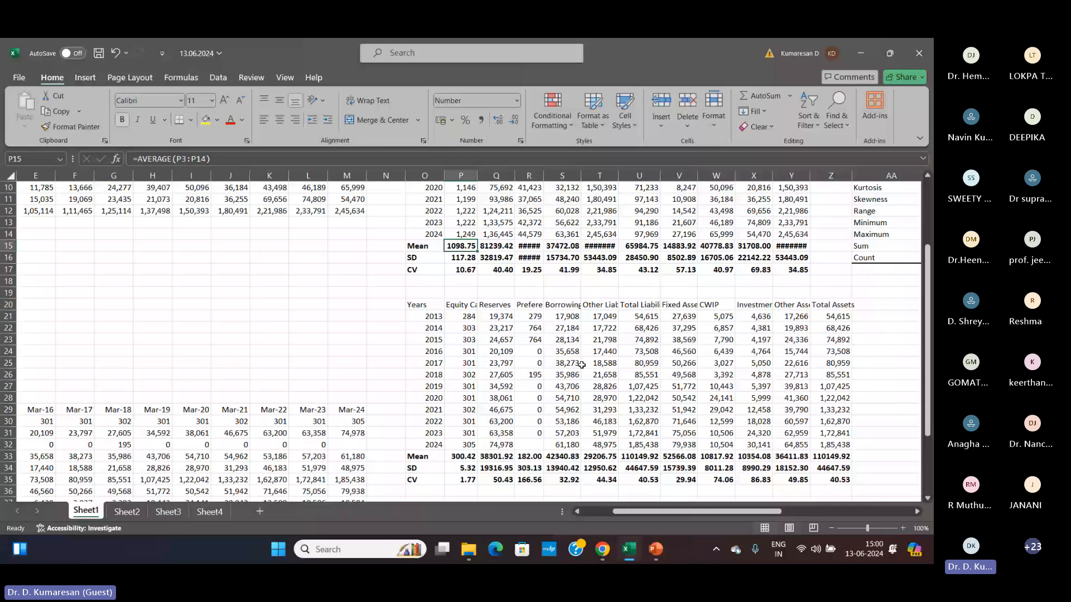
key(Down)
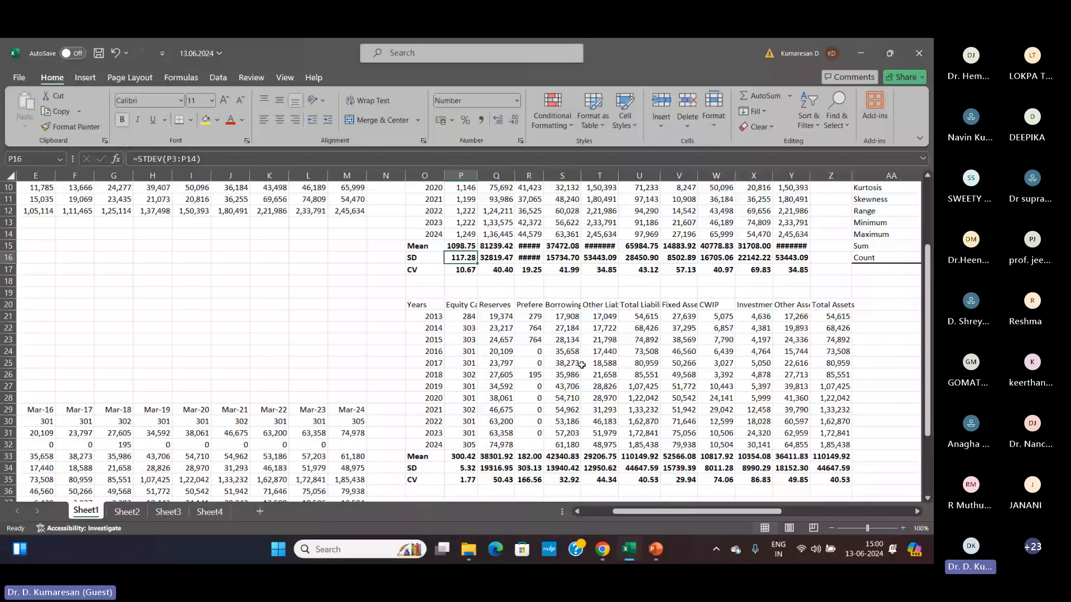
key(Up)
key(Up)
key(Up)
key(Up)
key(Up)
key(Up)
key(Up)
key(Up)
key(Up)
key(Up)
key(Up)
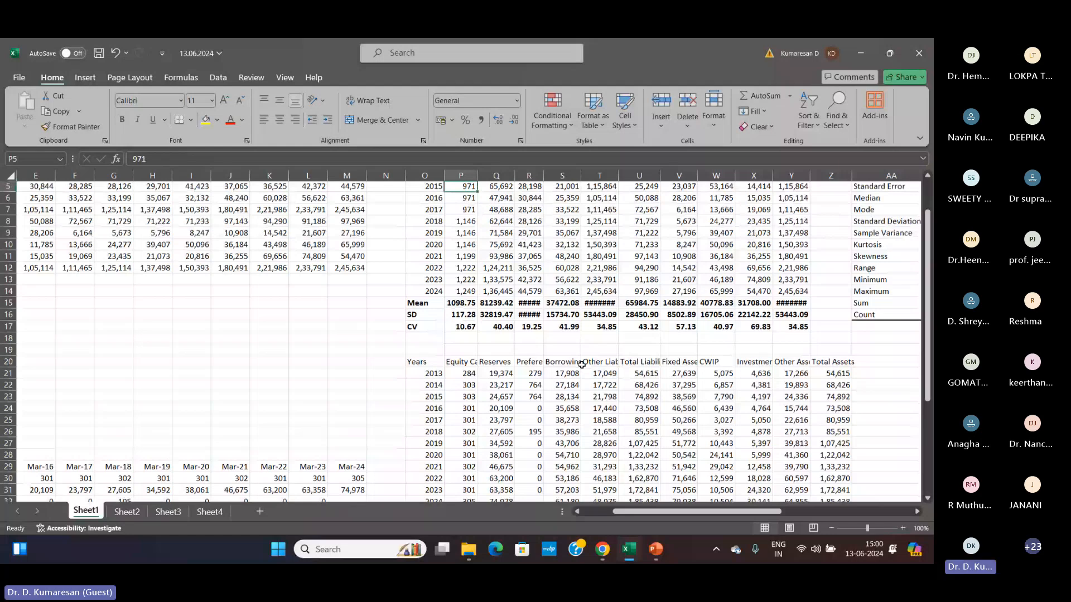
key(Up)
key(Up)
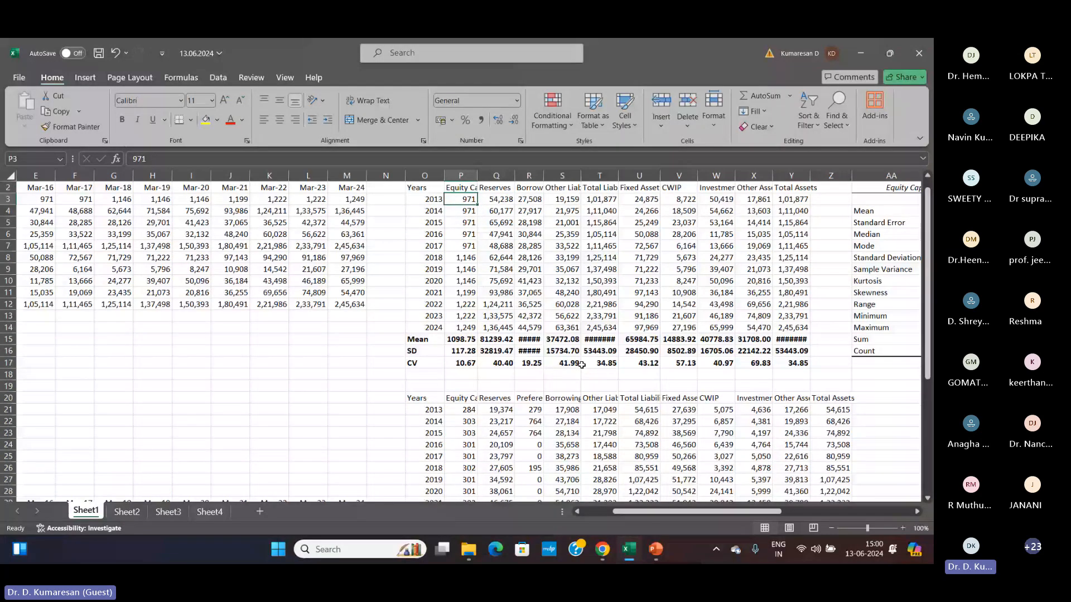
key(Down)
key(Down)
key(Down)
key(Down)
key(Down)
key(Down)
key(Down)
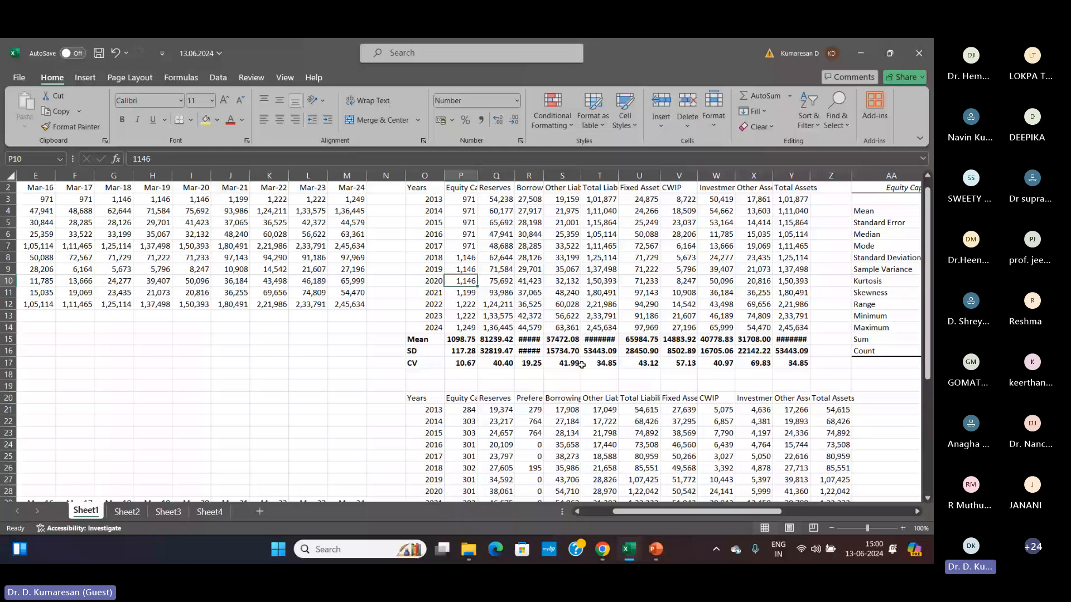
key(Down)
key(Down)
key(Down)
key(Down)
key(Down)
key(Down)
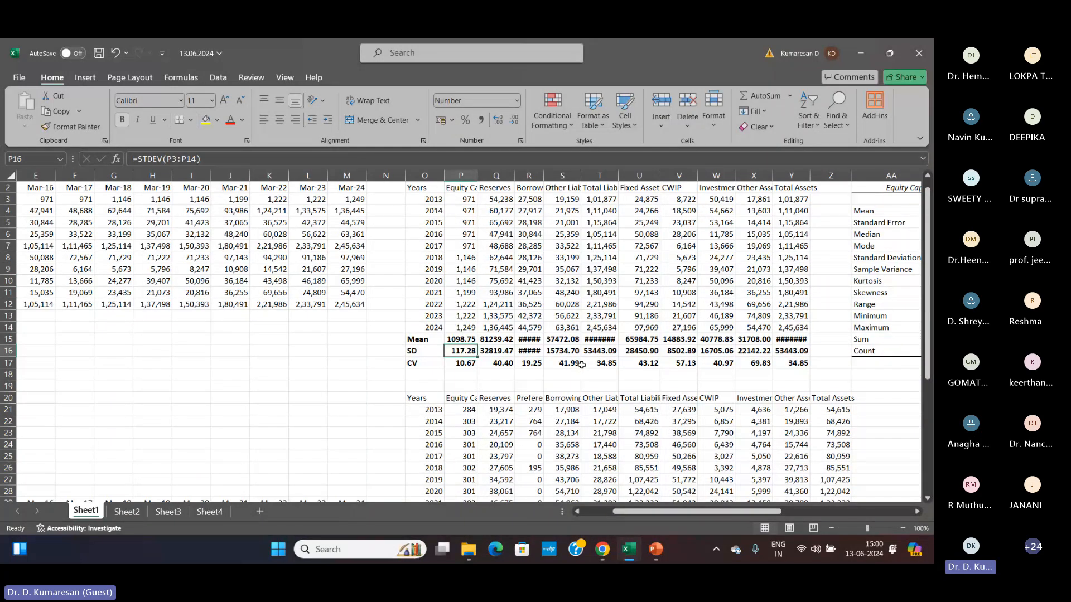
- Examine the Tata Steel Equity Capital values for 2021 to 2024 in relation to their mean
key(Up)
key(Up)
key(Up)
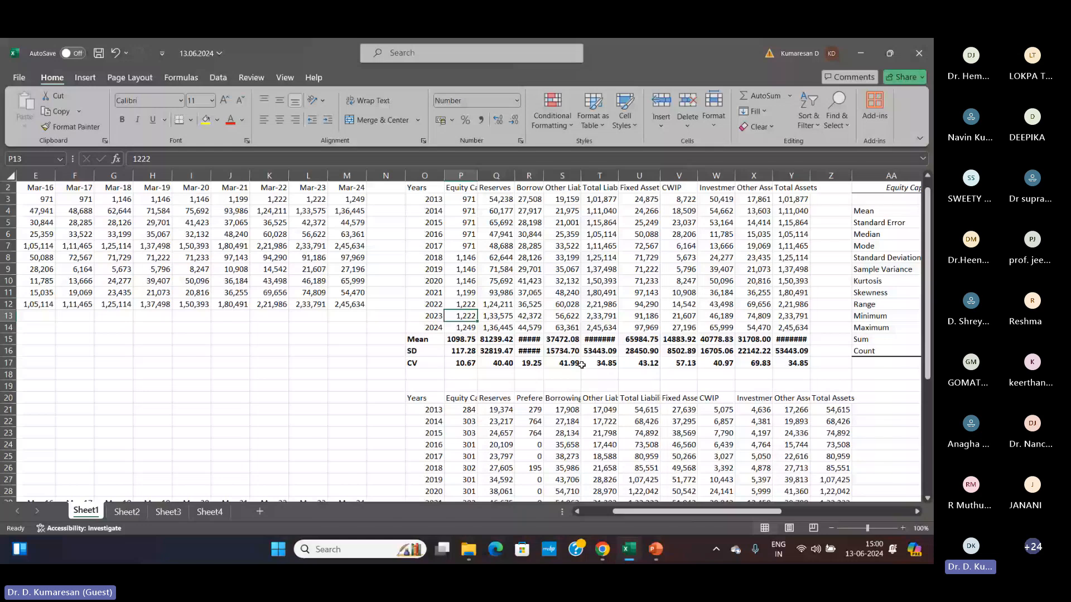
key(Down)
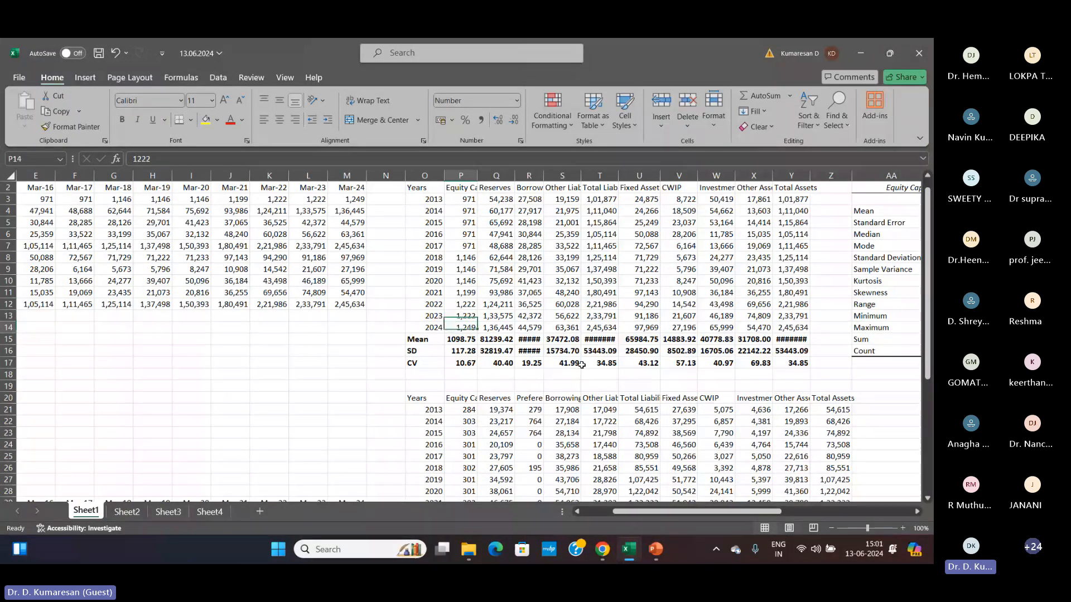
key(Up)
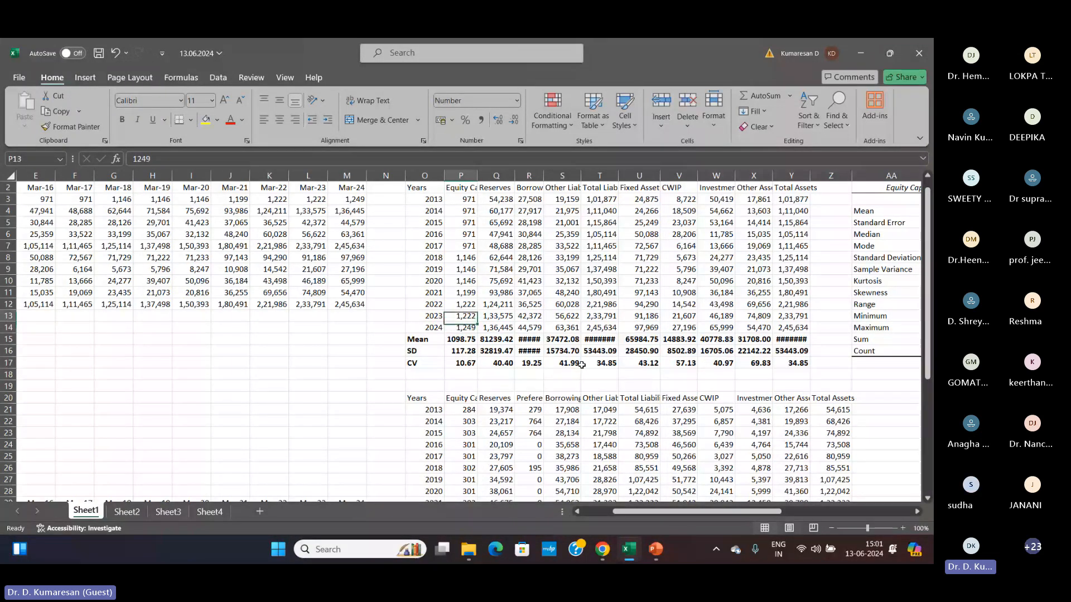
key(Up)
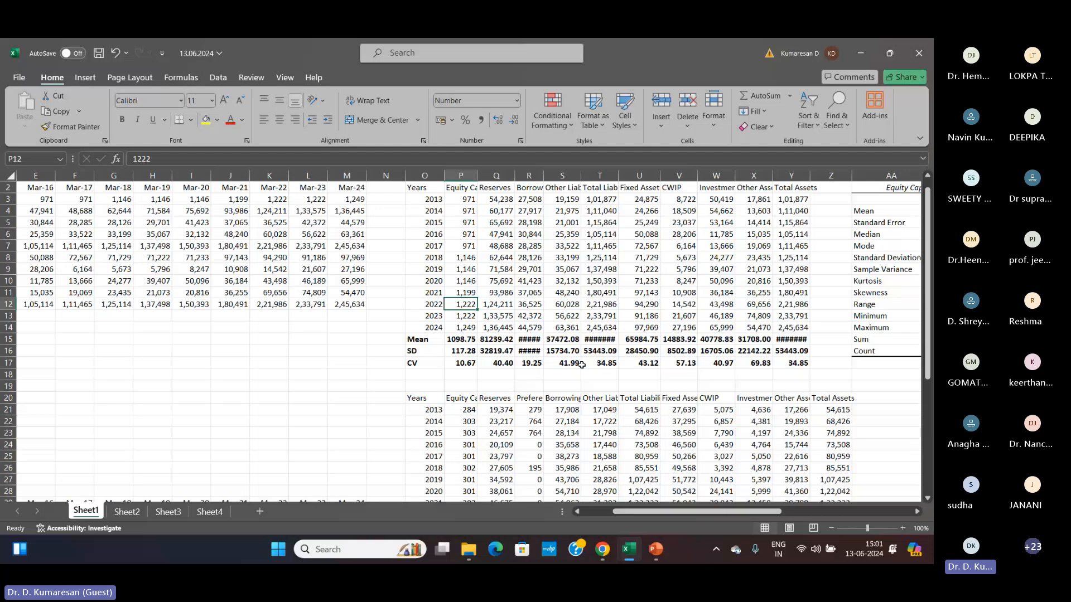
key(Up)
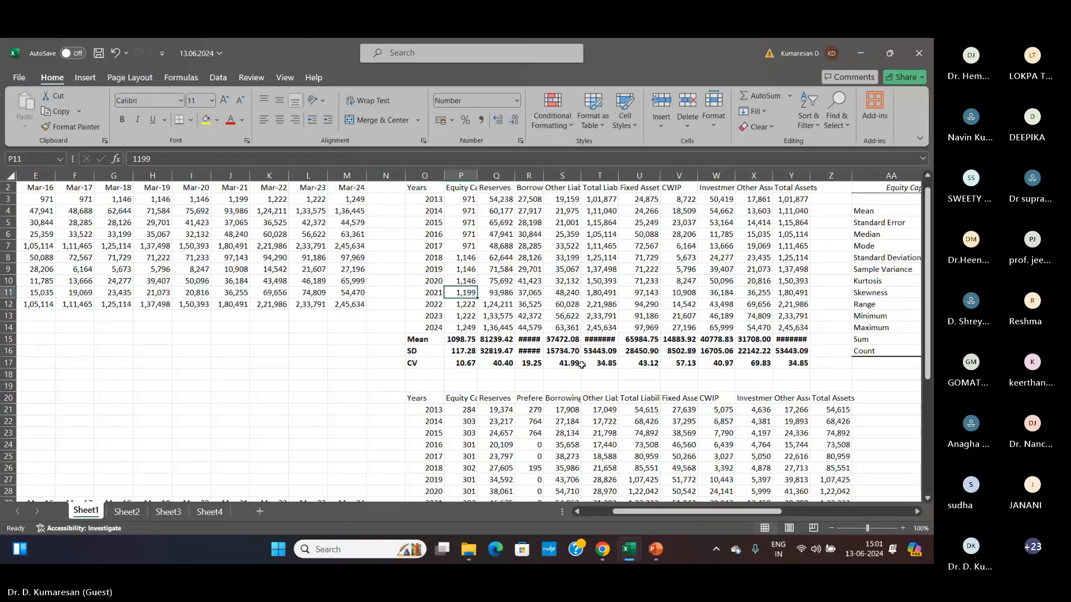
key(Down)
key(Down)
key(Down)
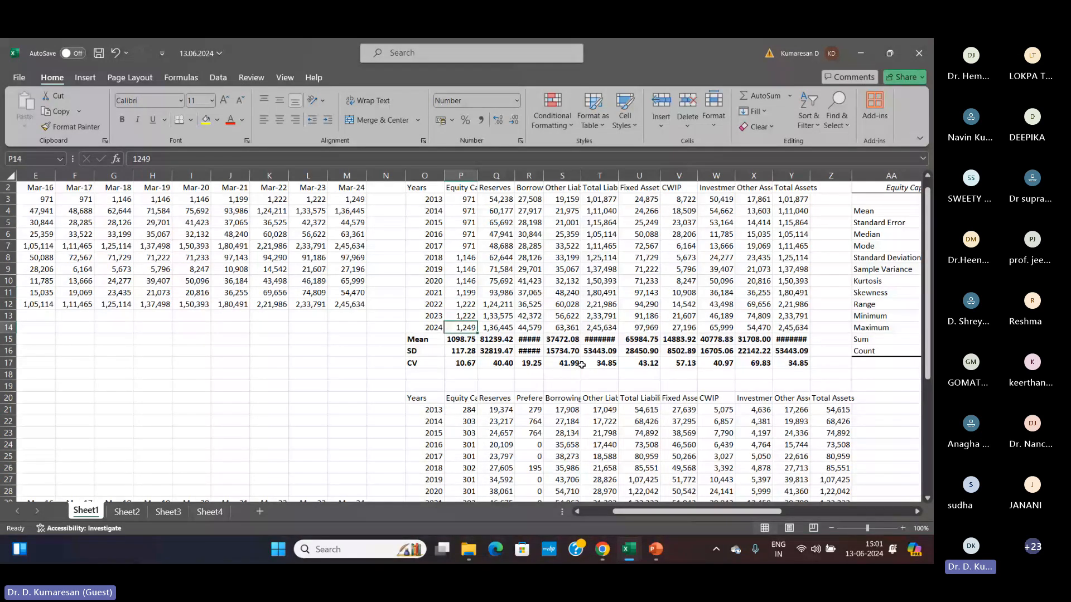
key(Down)
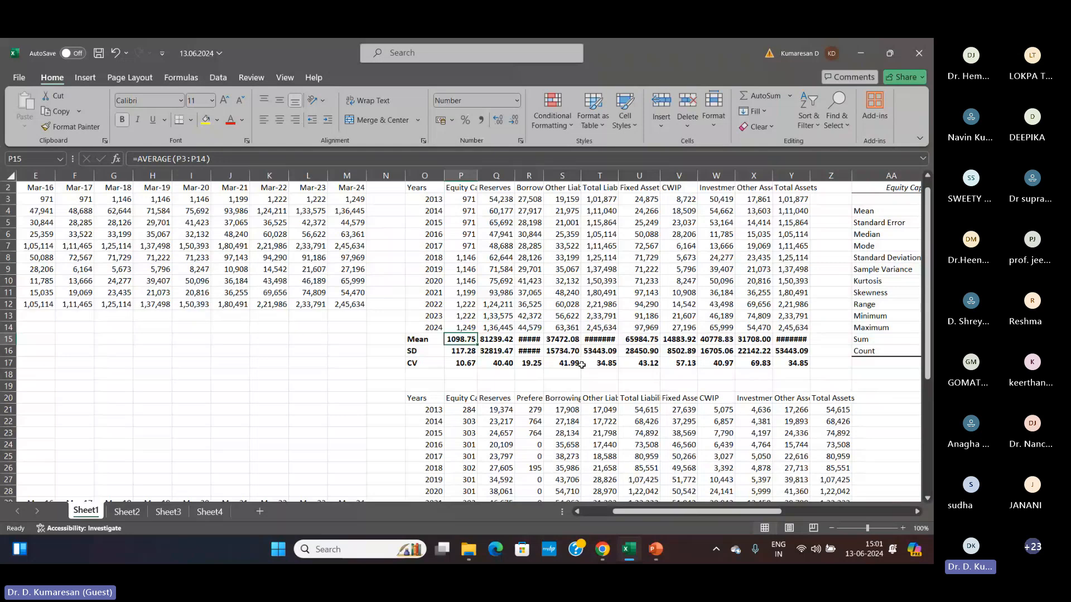
- Enter the Tata Steel Equity Capital mean 1098.75 in L15 and its SD 117.28 in L16
key(Left)
key(Left)
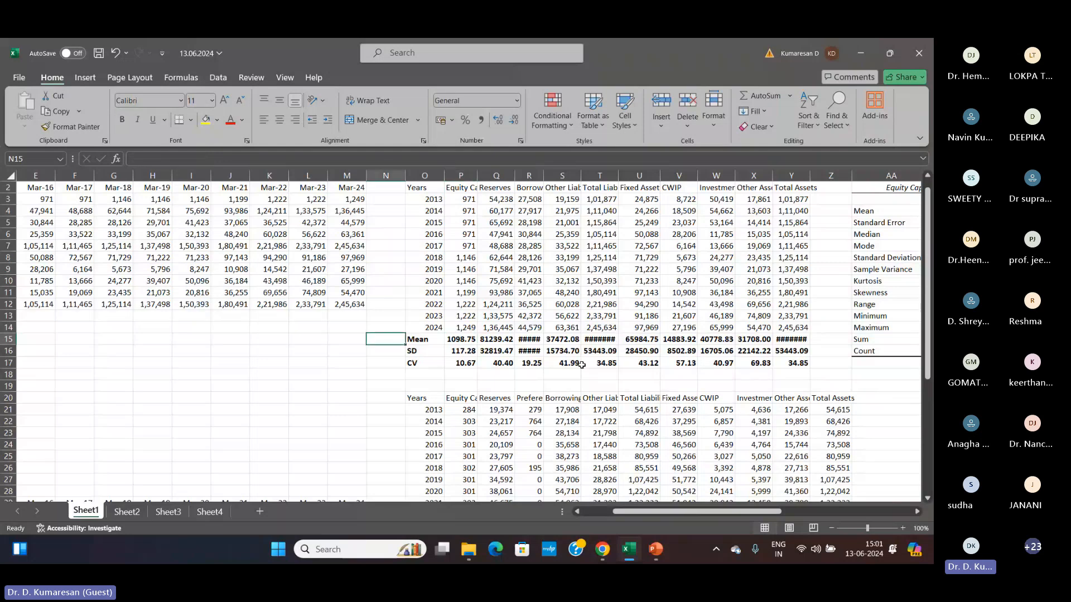
key(Left)
key(Left)
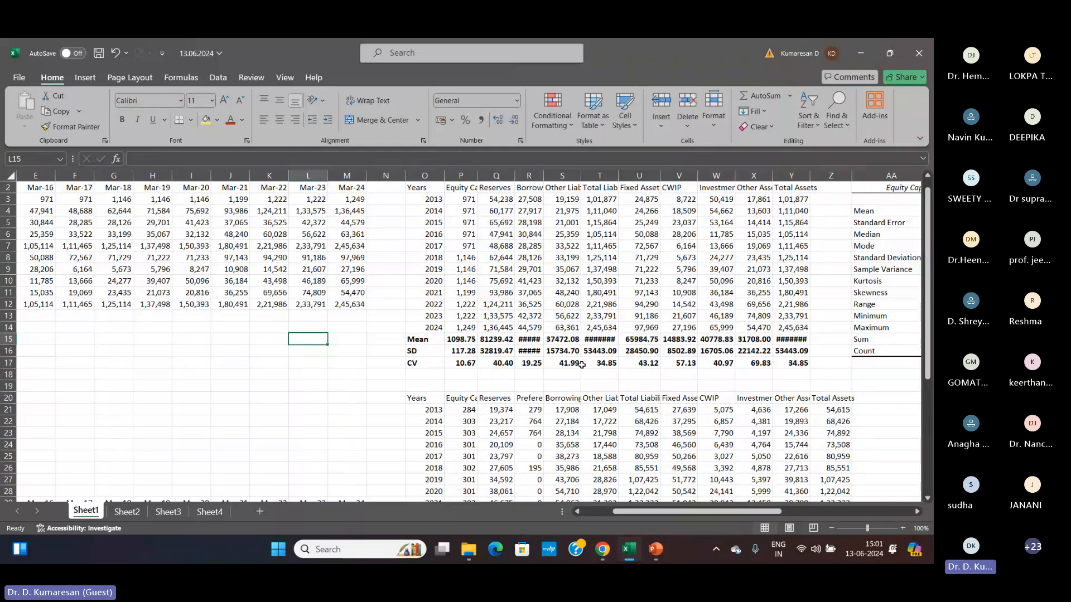
text(198)
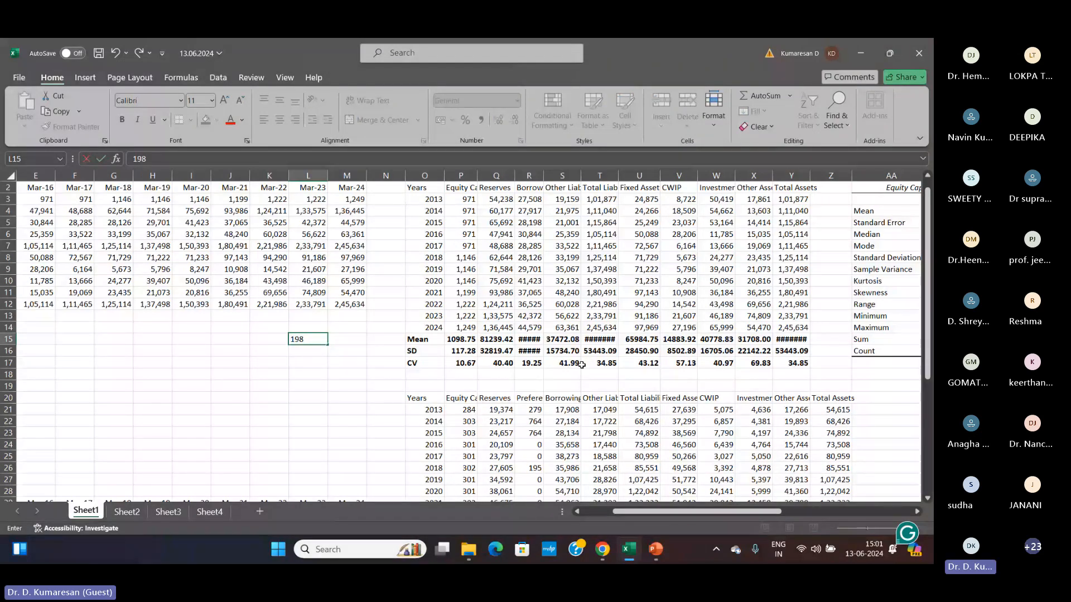
key(BackSpace)
key(BackSpace)
text(0)
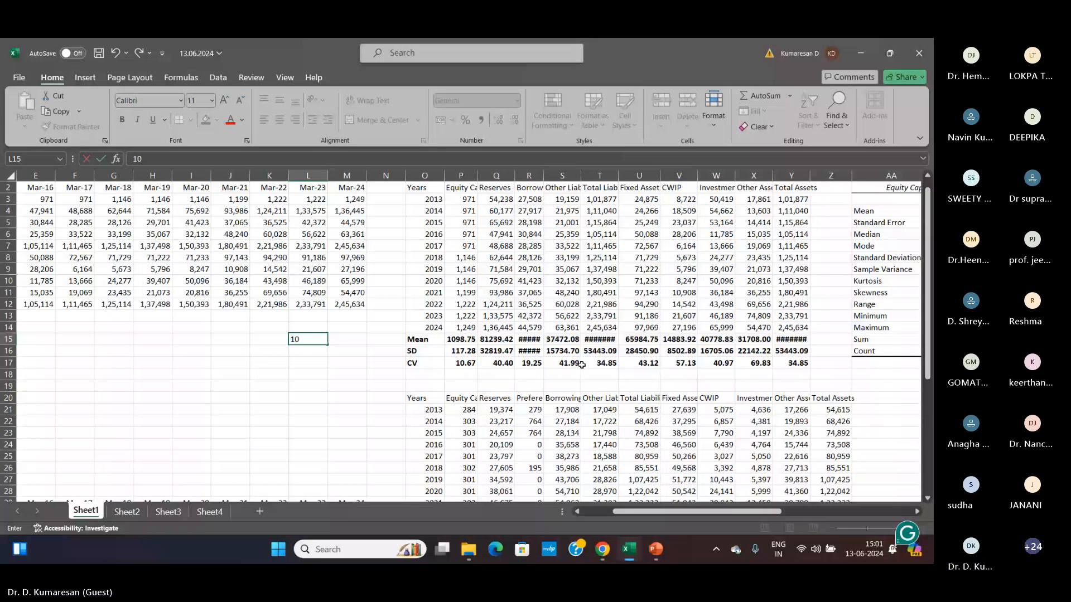
text(98.75)
key(ctrl+Return)
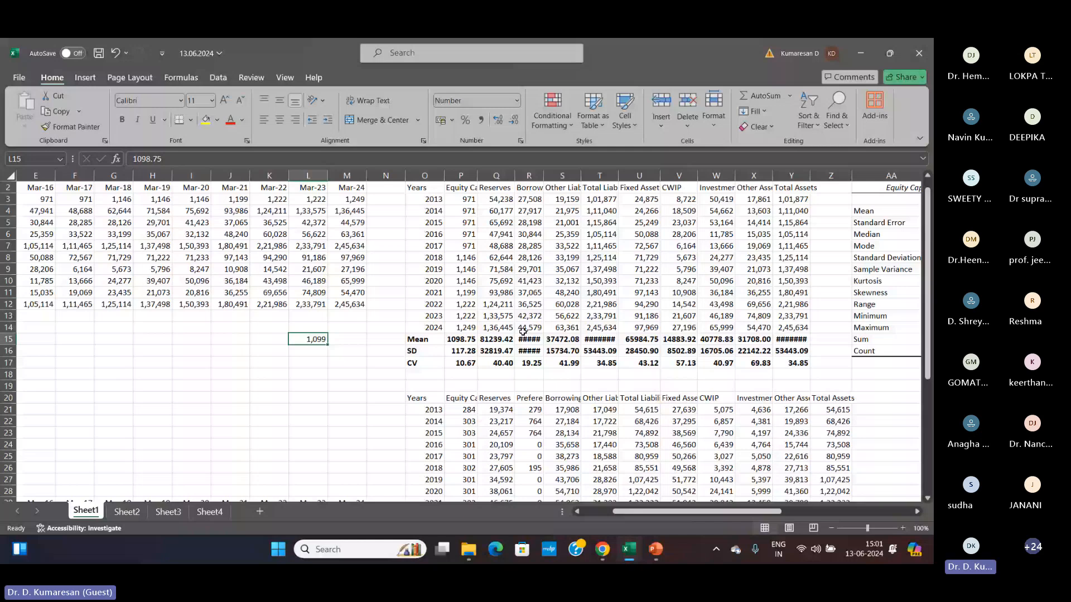
click(317, 351)
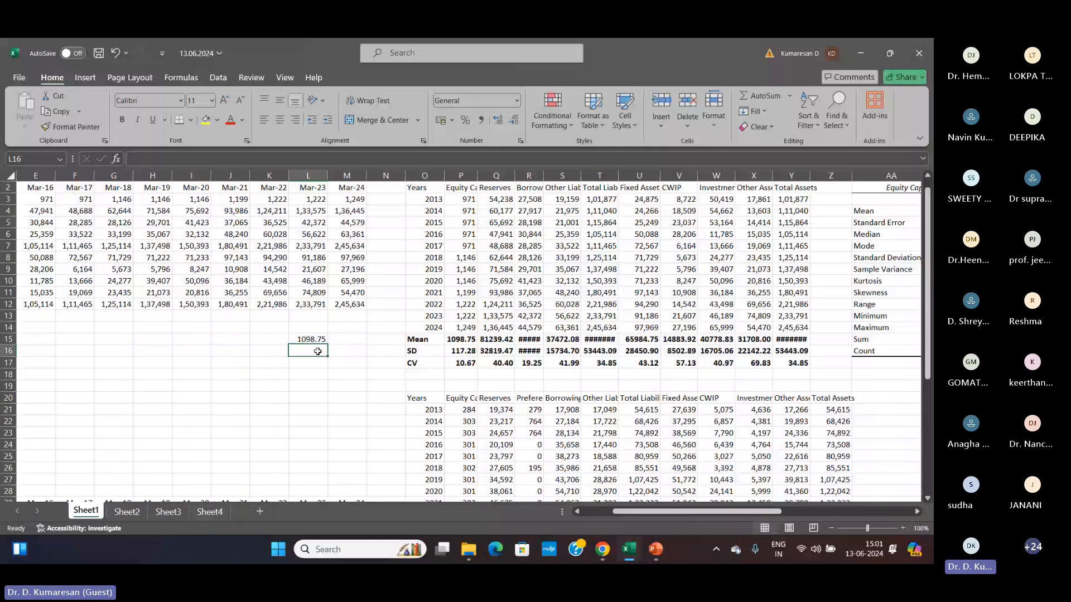
click(459, 354)
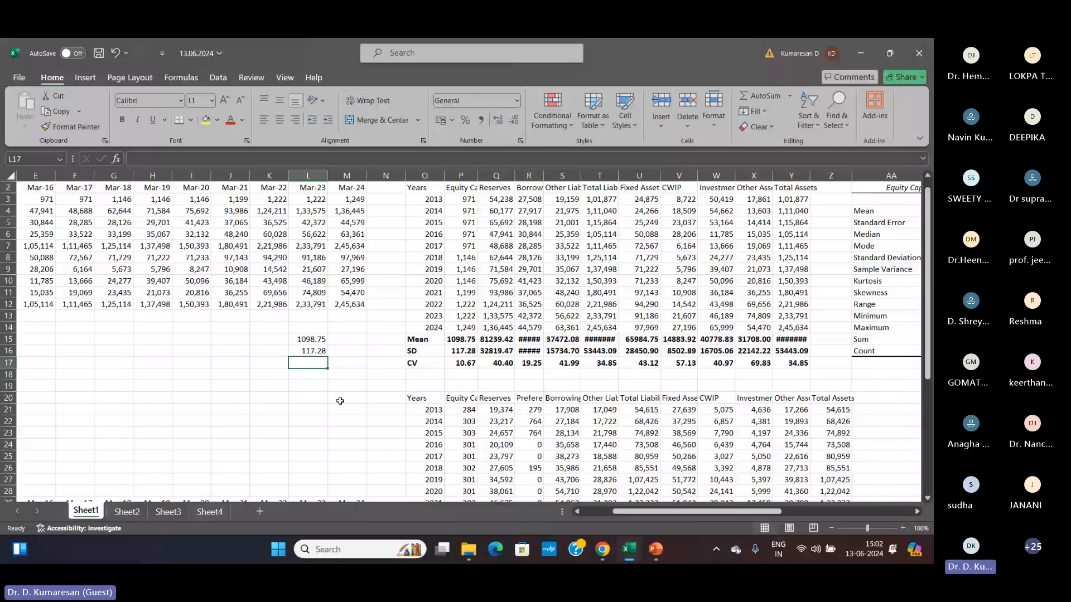
text(=)
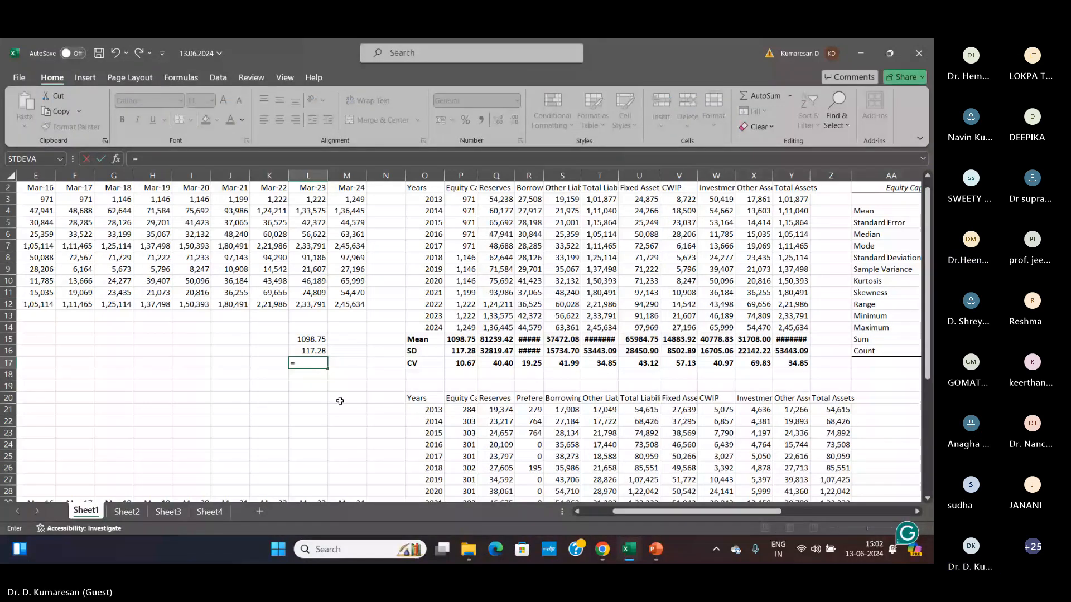
key(Up)
key(Up)
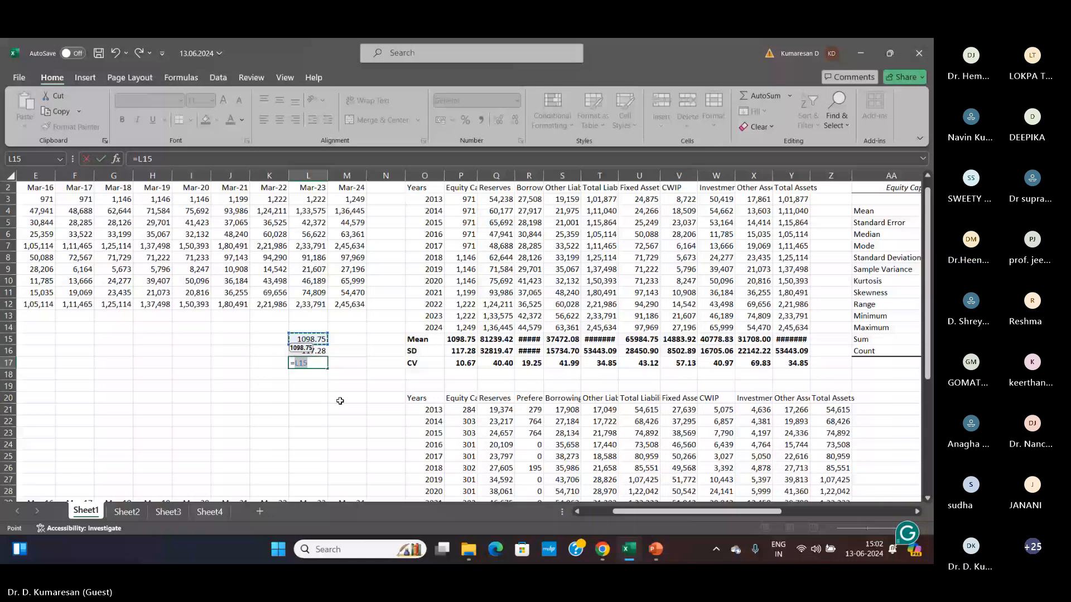
text(=)
key(Up)
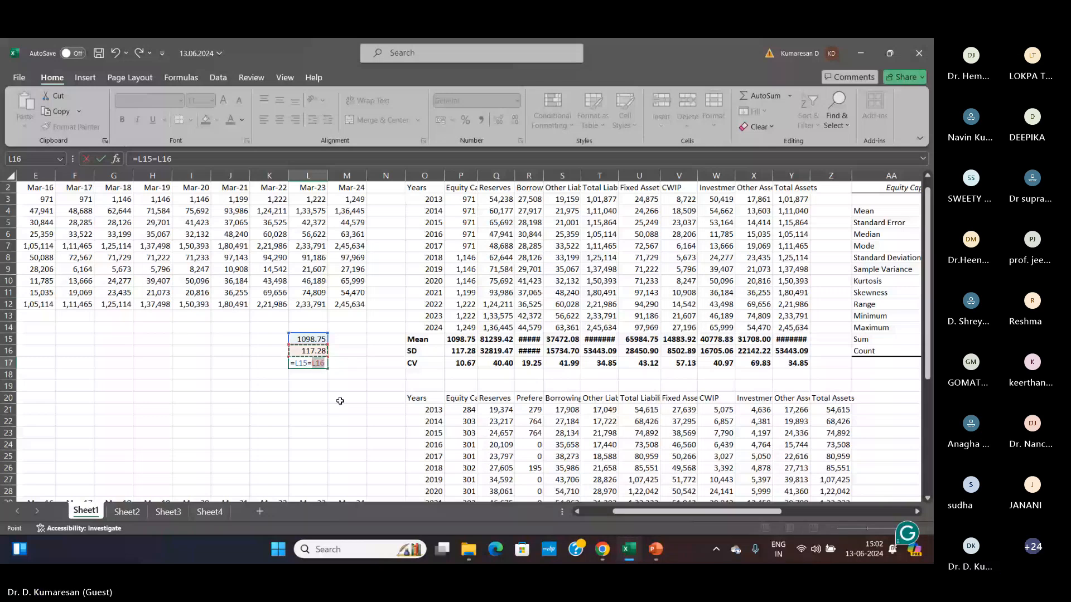
key(Escape)
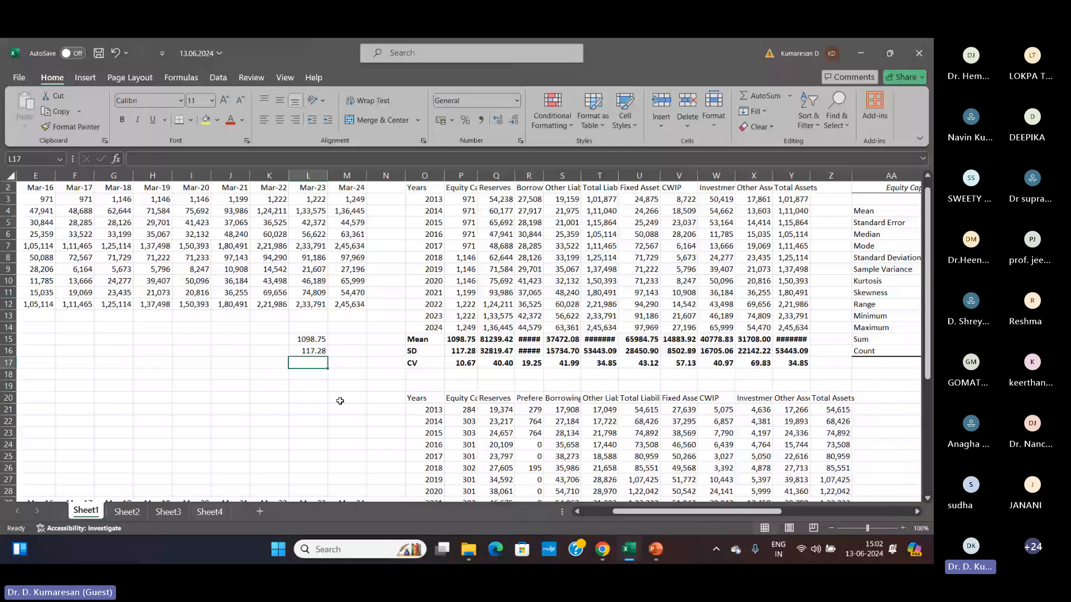
- Add the mean and SD in L17 with =SUM(L15,L16) and make the result bold
text(=)
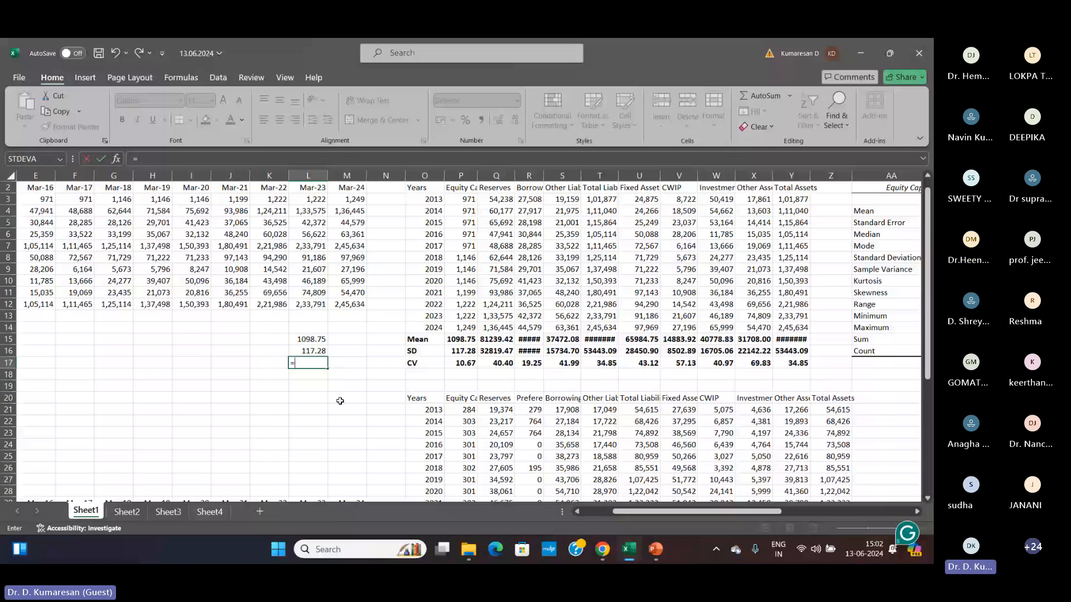
text(sum()
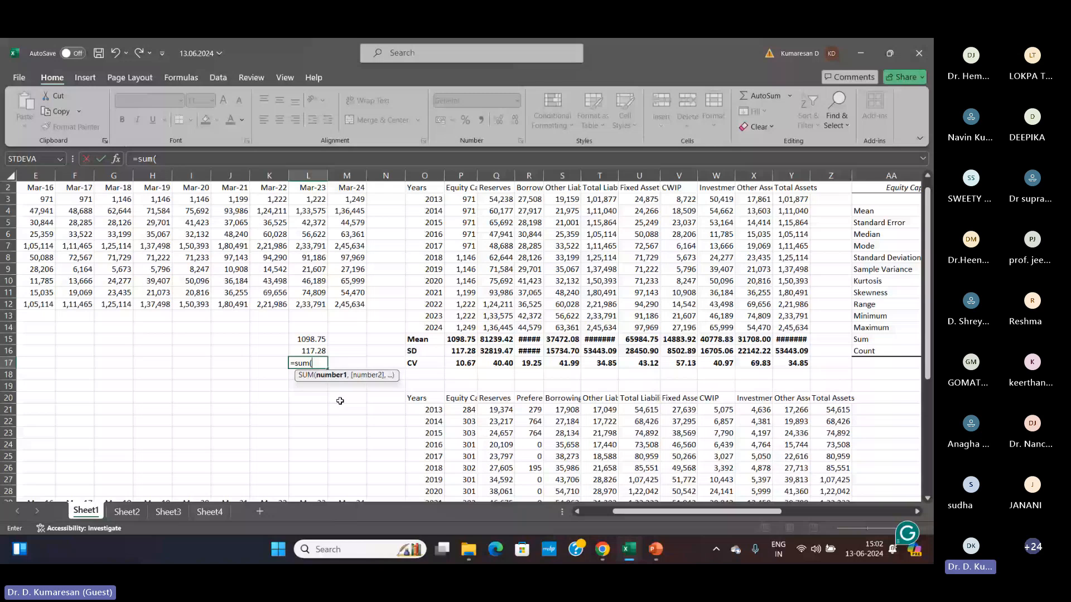
key(Up)
key(Up)
text(,)
key(Up)
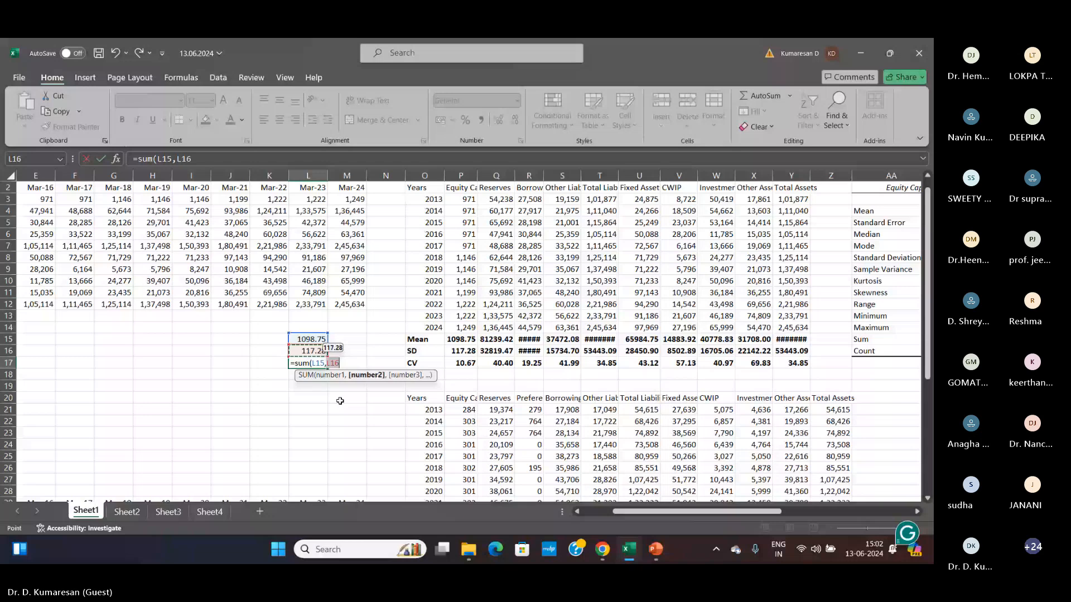
key(Return)
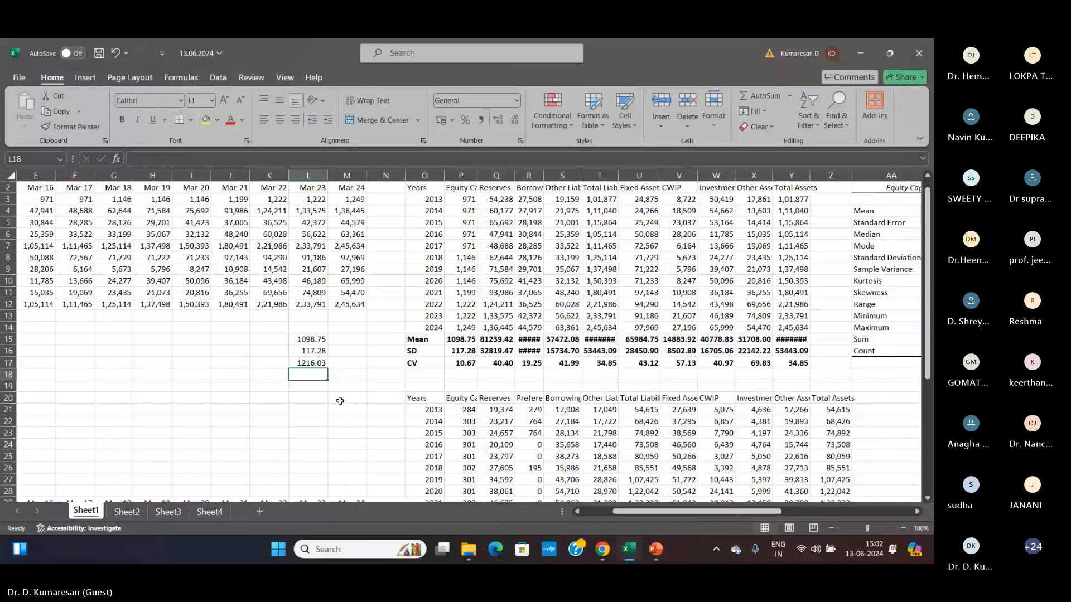
key(Up)
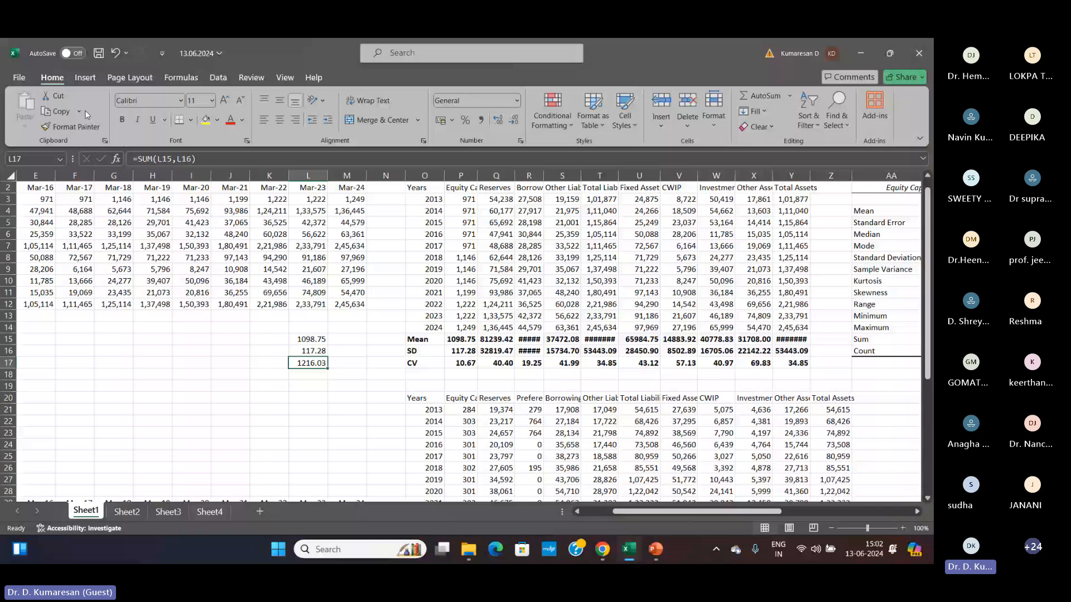
key(ctrl+b)
key(Return)
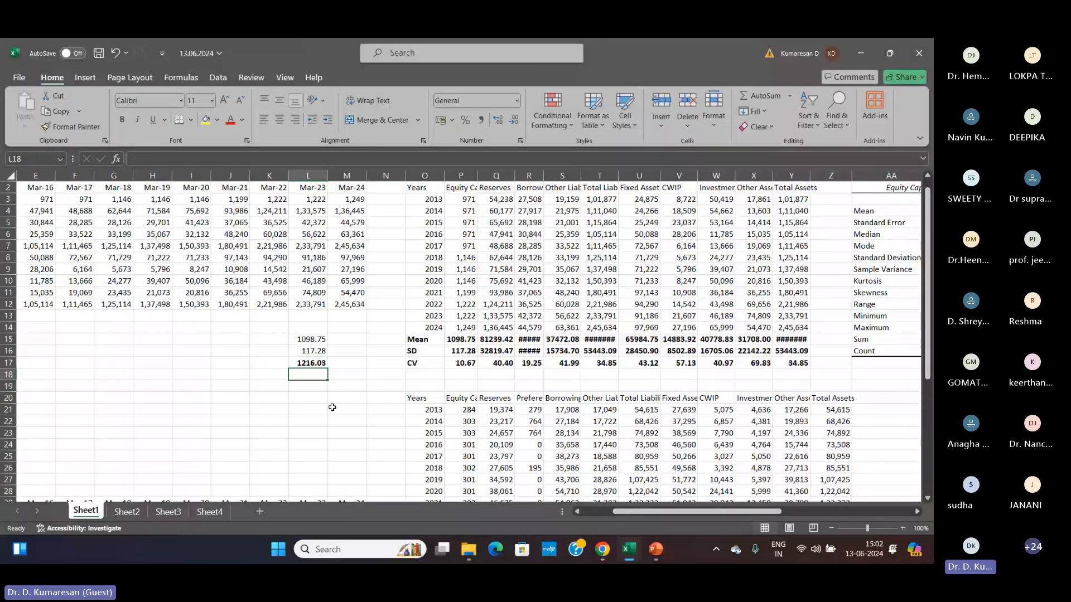
- Subtract the SD from the mean in L18 with the formula =L15-L16
text(=)
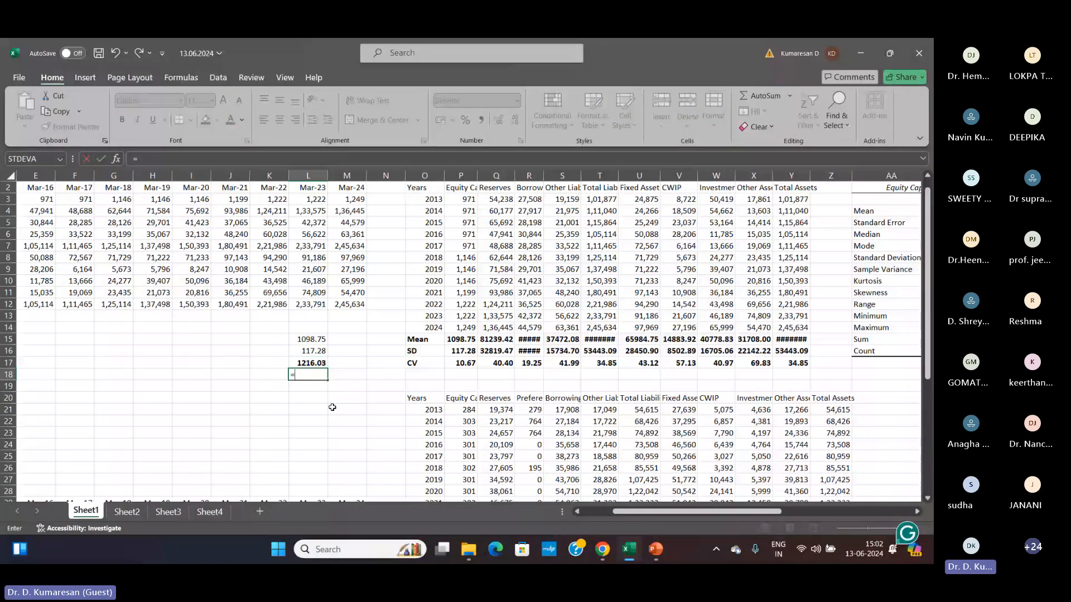
key(Up)
key(Up)
key(Up)
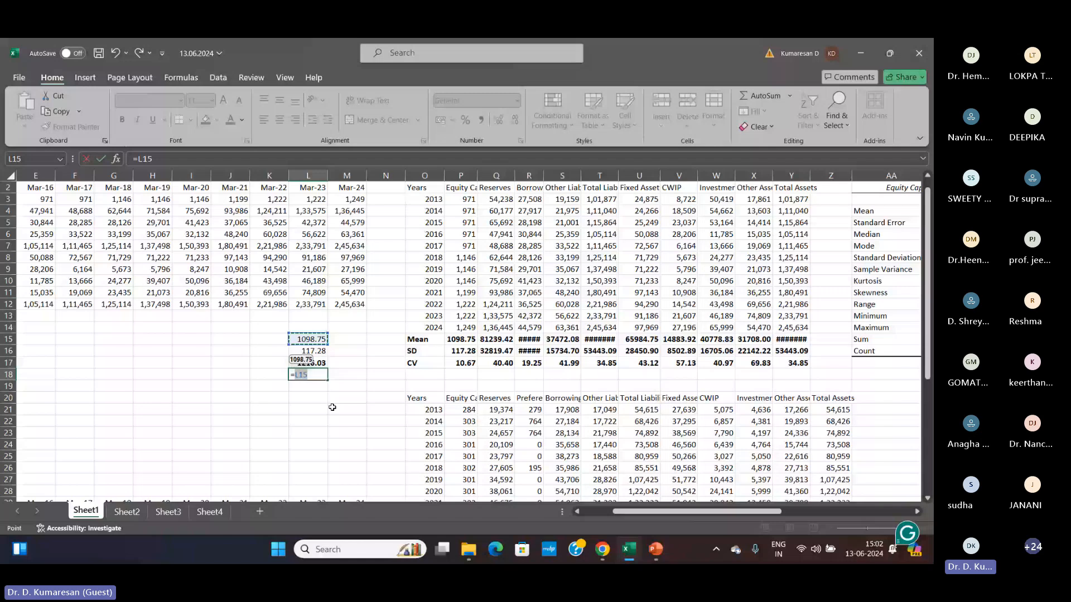
text(-)
key(Up)
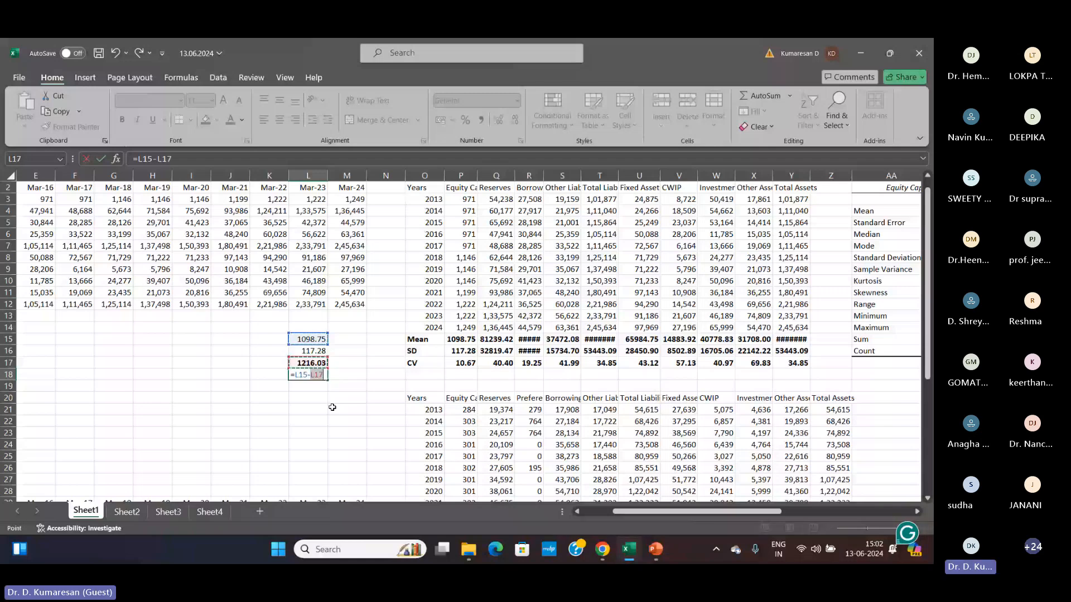
key(Up)
key(Return)
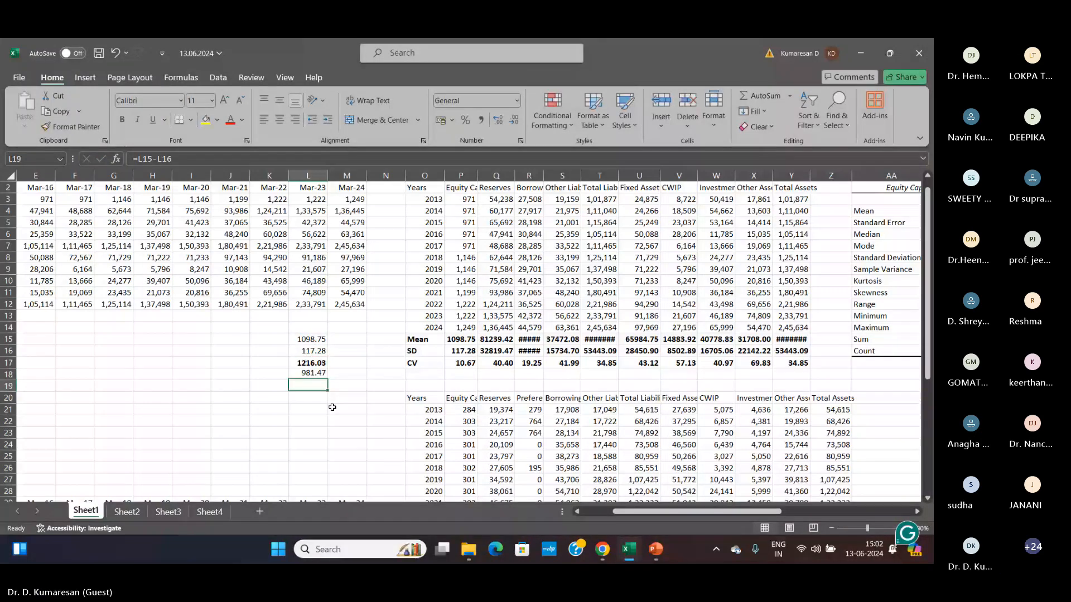
key(Up)
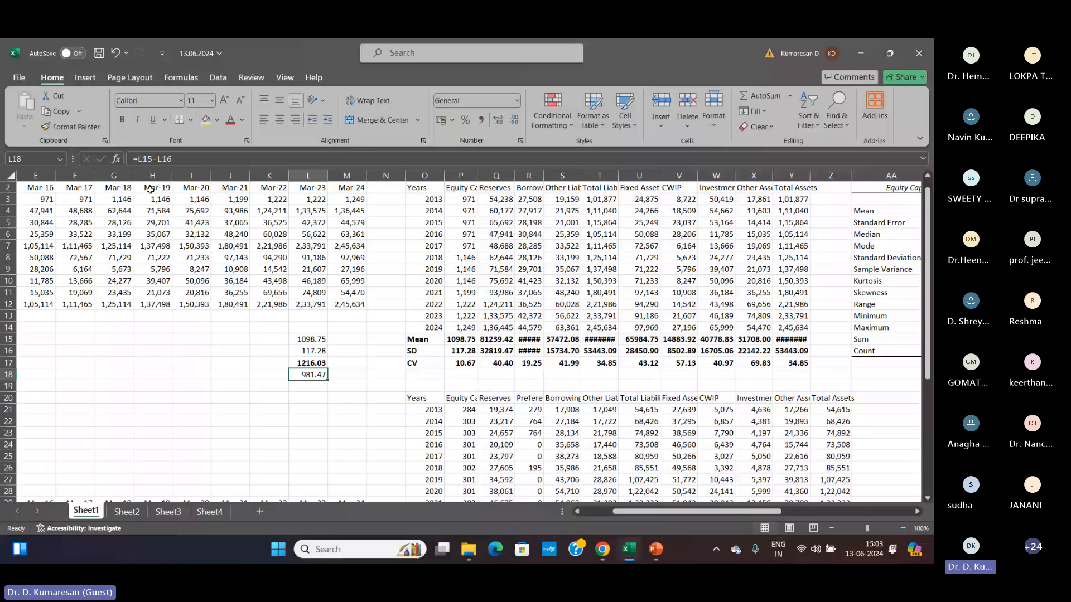
- Make the L18 result bold and label the two results with bold Upper in K17 and Lower in K18
key(ctrl+b)
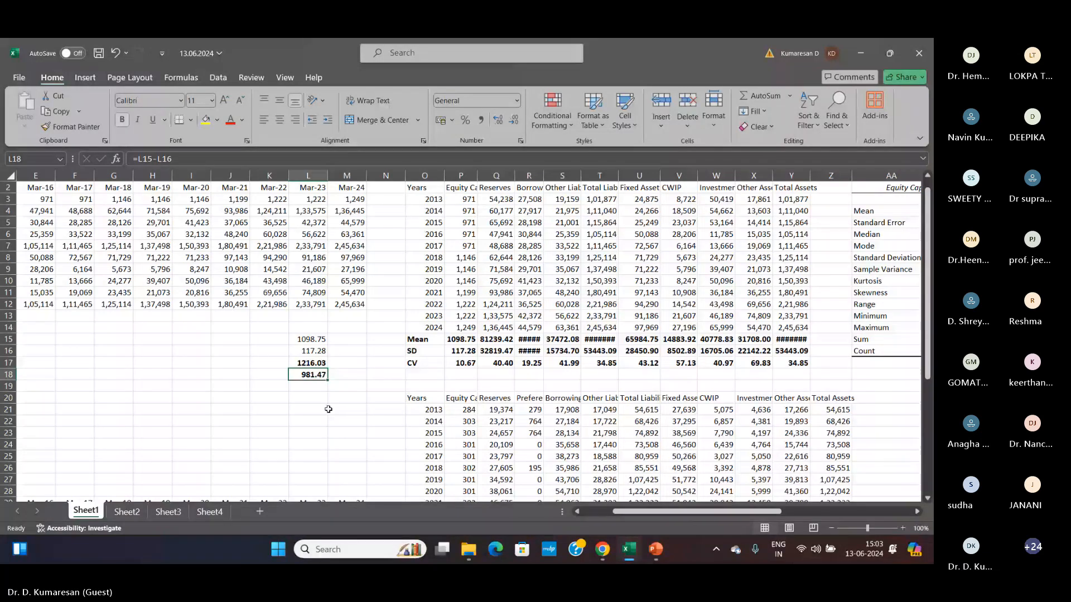
click(274, 367)
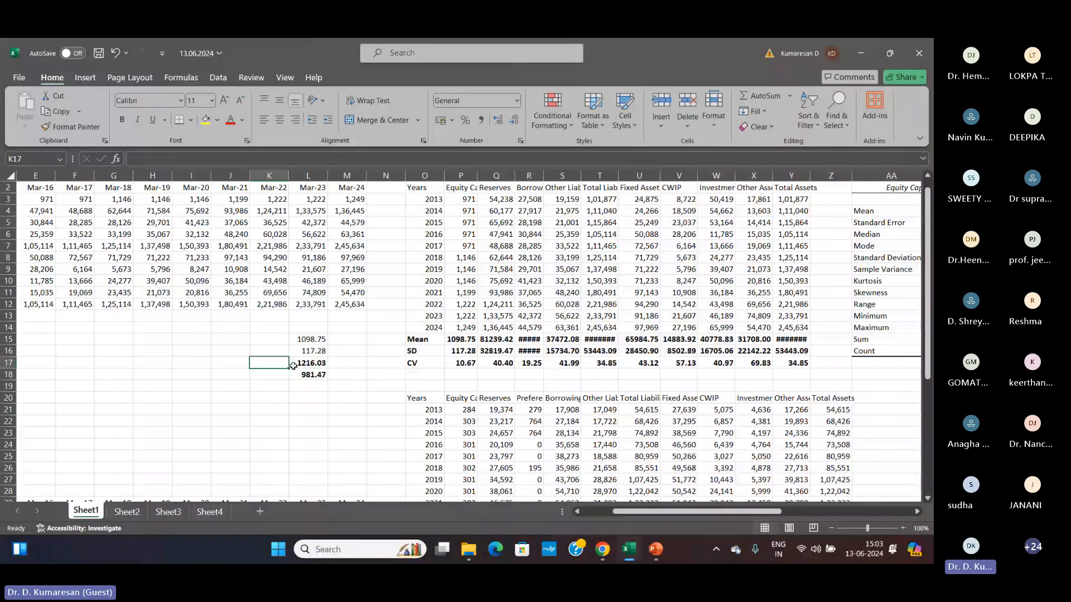
text(Upp)
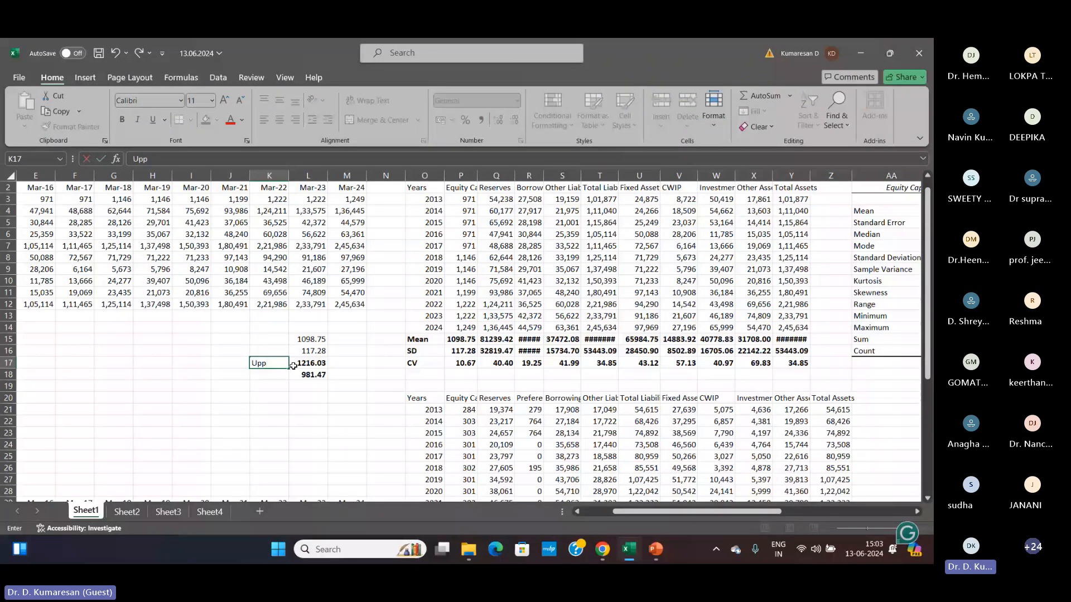
text(er)
key(Return)
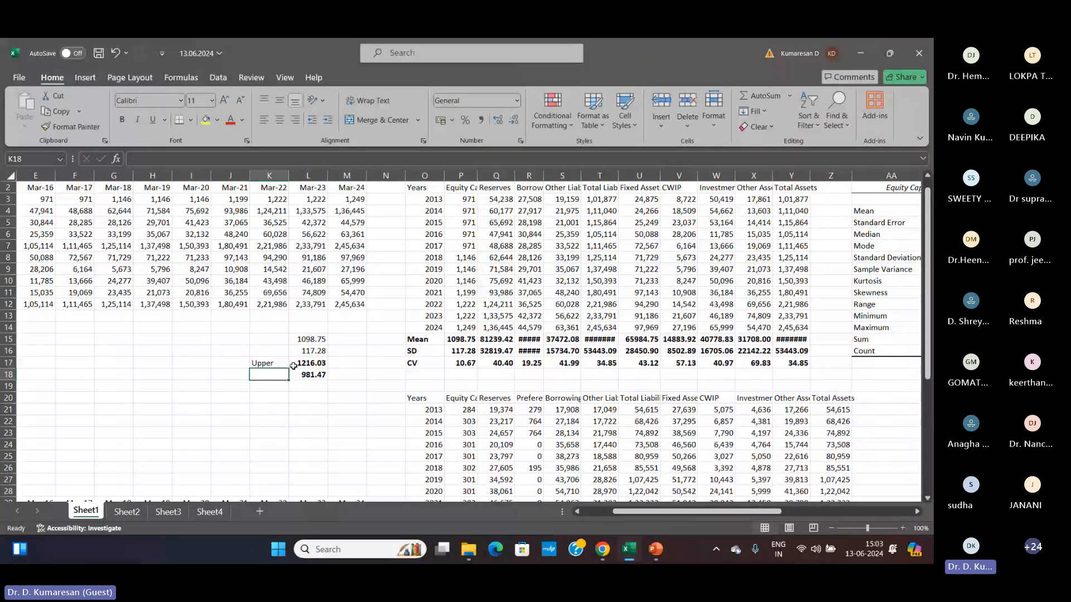
text(Lower)
key(Return)
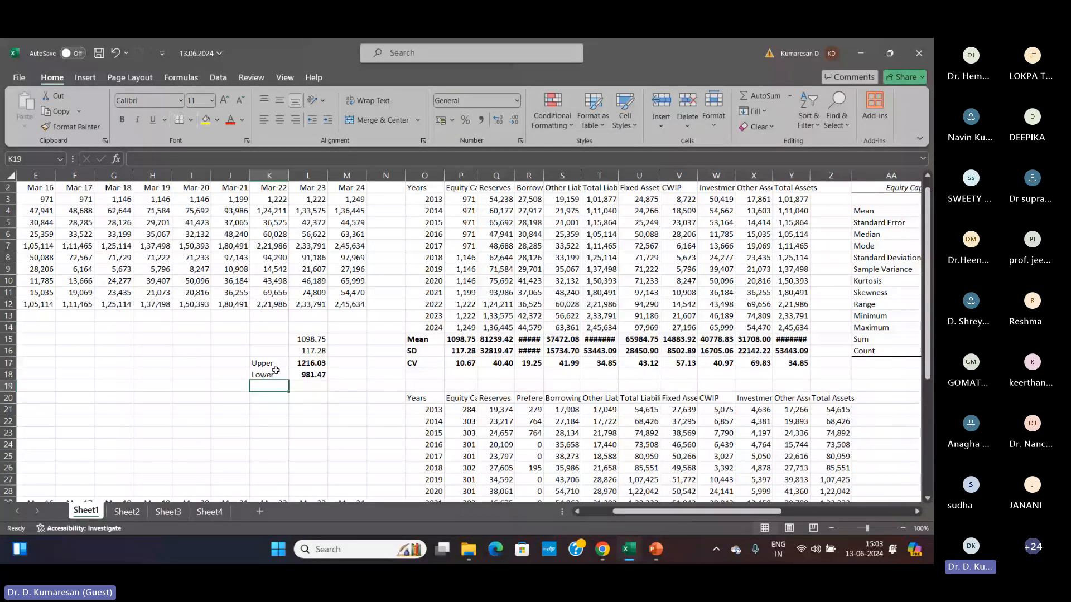
drag(275, 364, 281, 375)
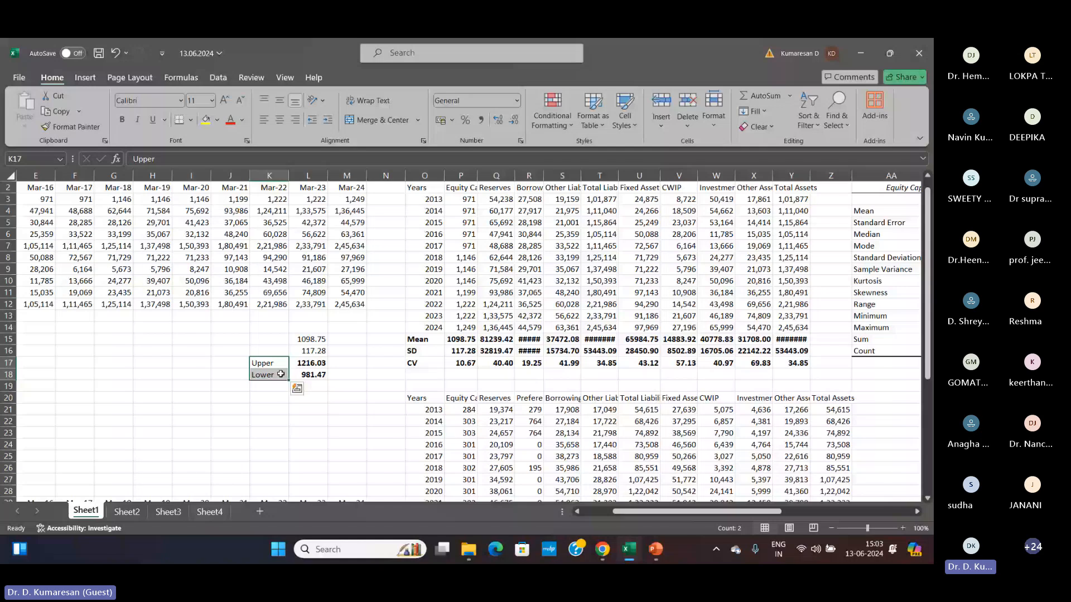
key(ctrl+b)
- Autofit the widths of columns R and T to their Mean values in row 15
key(Right)
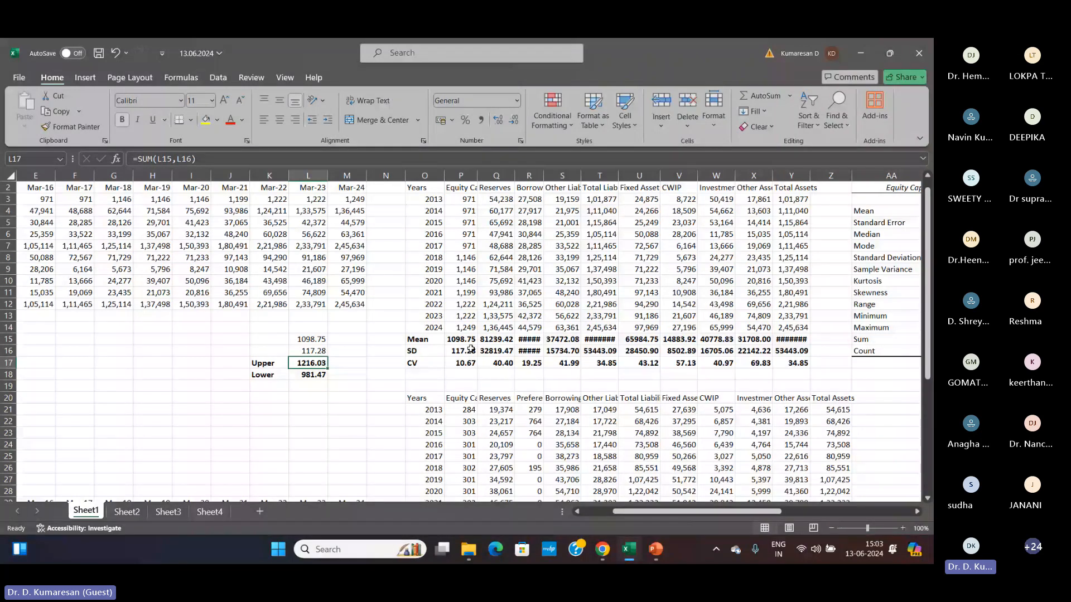
key(Right)
key(Right)
key(Right)
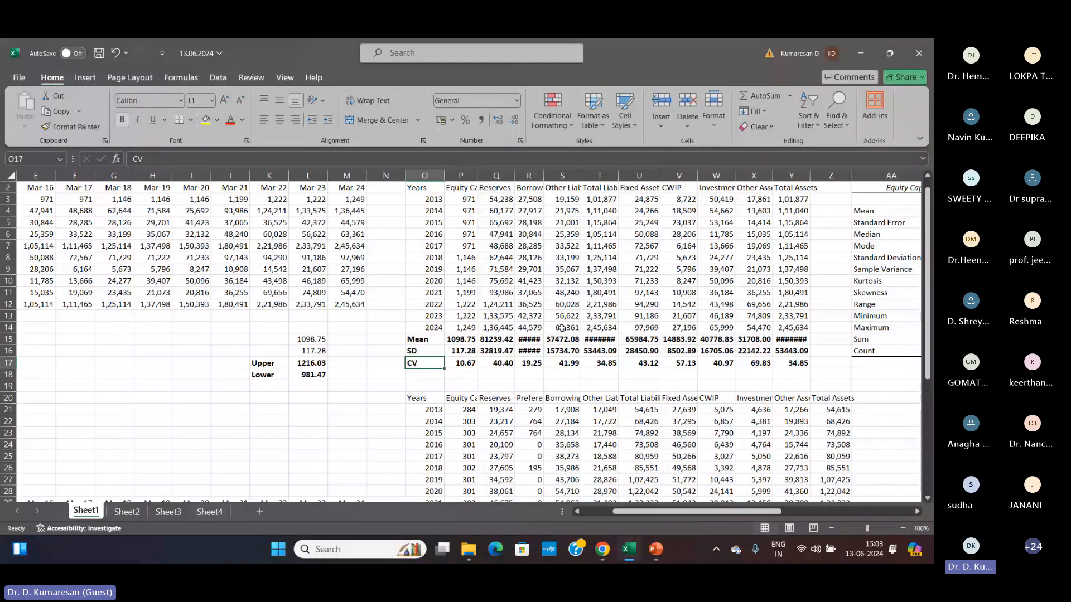
click(535, 337)
key(alt+o)
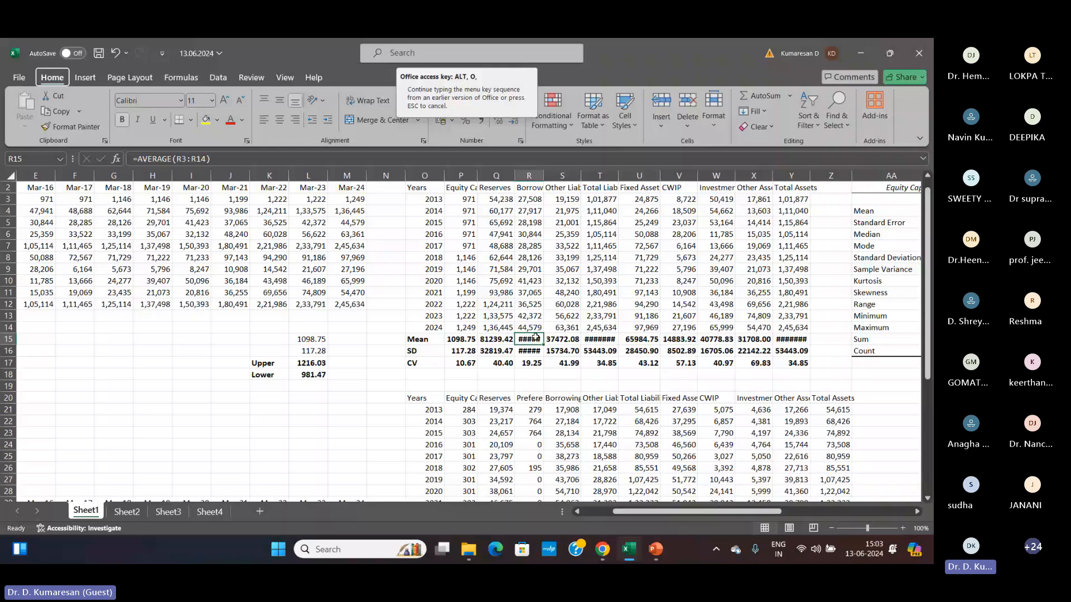
key(c)
key(a)
key(Right)
key(Right)
key(alt+o)
key(c)
key(a)
- Autofit the width of column Y to the Total Assets mean in Y15
key(Right)
key(Right)
key(Right)
key(Right)
key(Right)
key(alt+o)
key(c)
key(a)
- Review the Tata Steel CV row back to Equity Capital in P17 and compare it with the JSW Steel statistics below
key(Down)
key(Down)
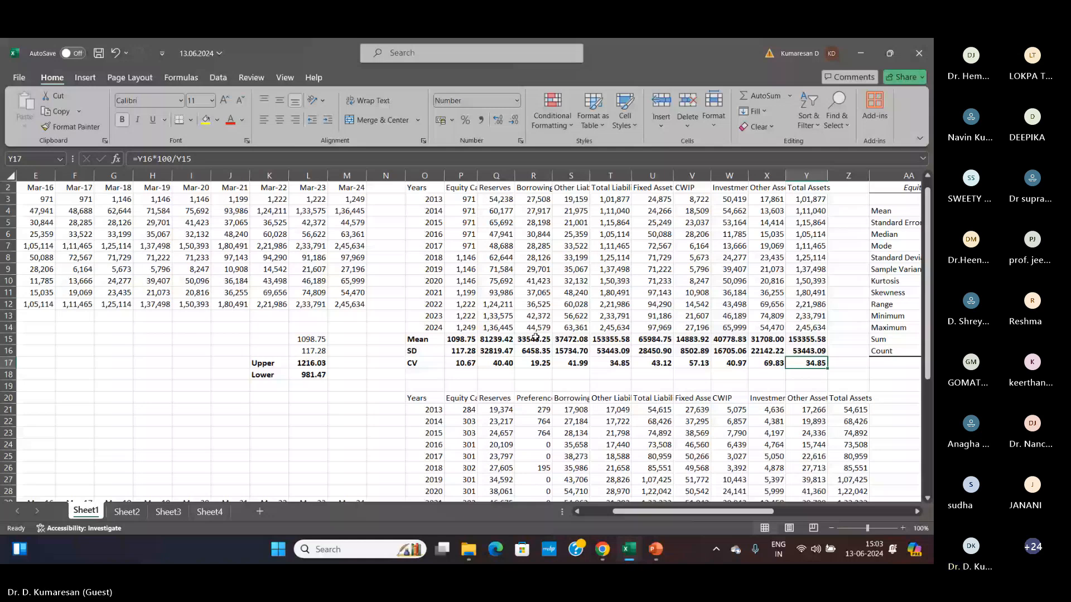
key(Left)
key(Left)
key(Left)
key(Left)
key(Left)
key(Left)
key(Left)
key(Left)
key(Left)
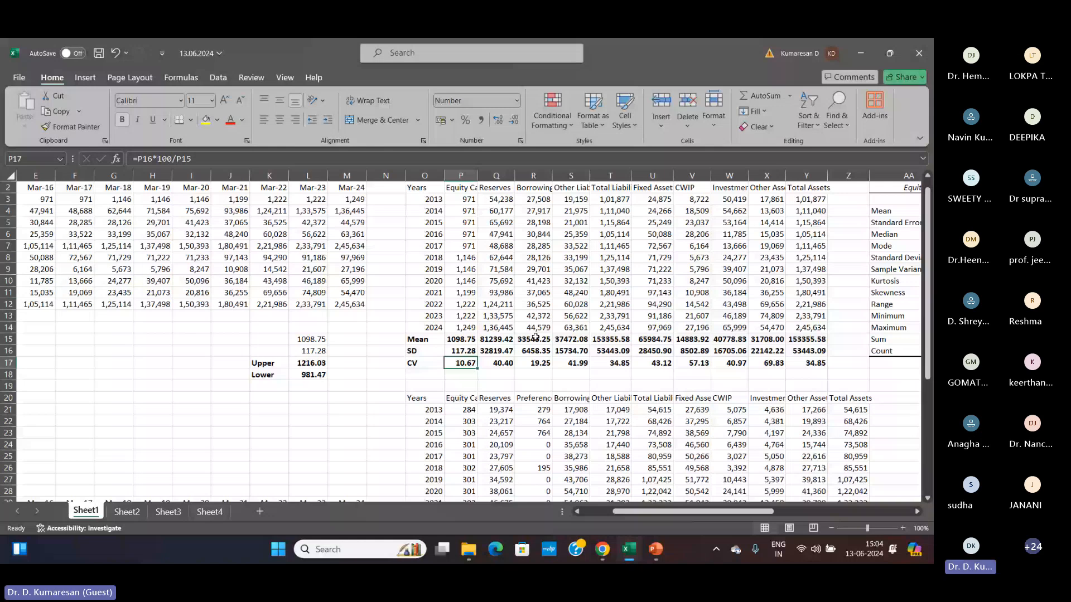
scroll(535, 336, down, 1)
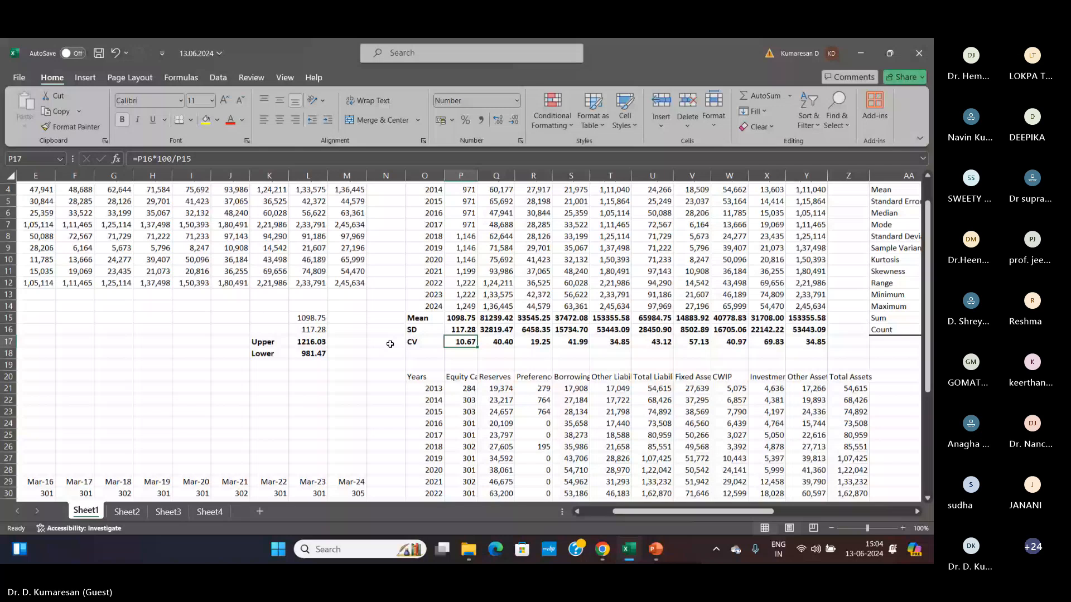
scroll(435, 348, down, 3)
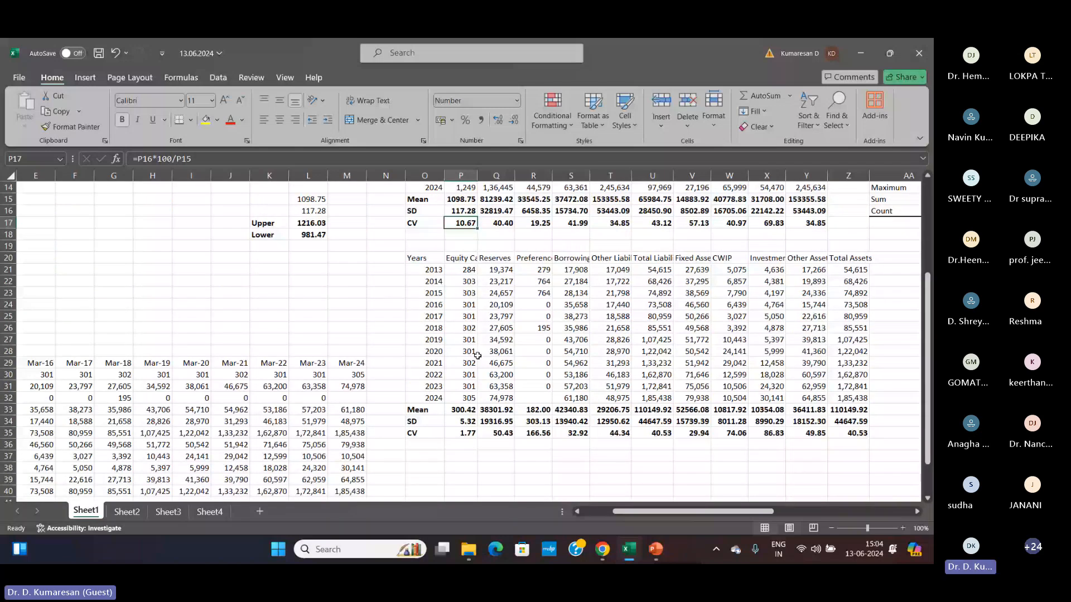
scroll(477, 356, up, 1)
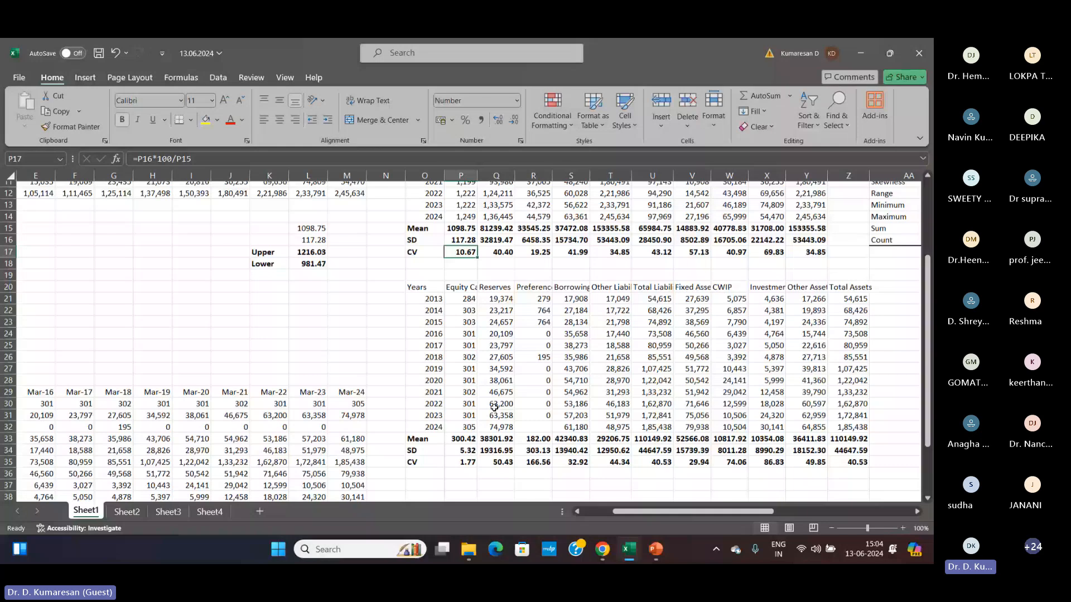
scroll(494, 408, up, 2)
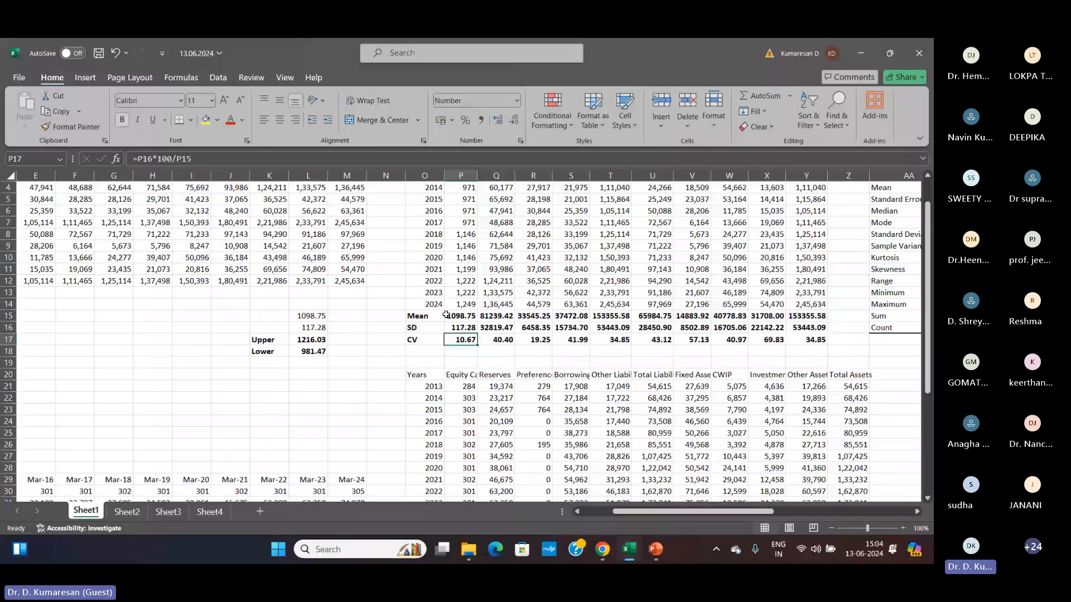
- Compare the Equity Capital means of Tata Steel in P15 and JSW Steel in P33 against their yearly values up to 2024
click(446, 316)
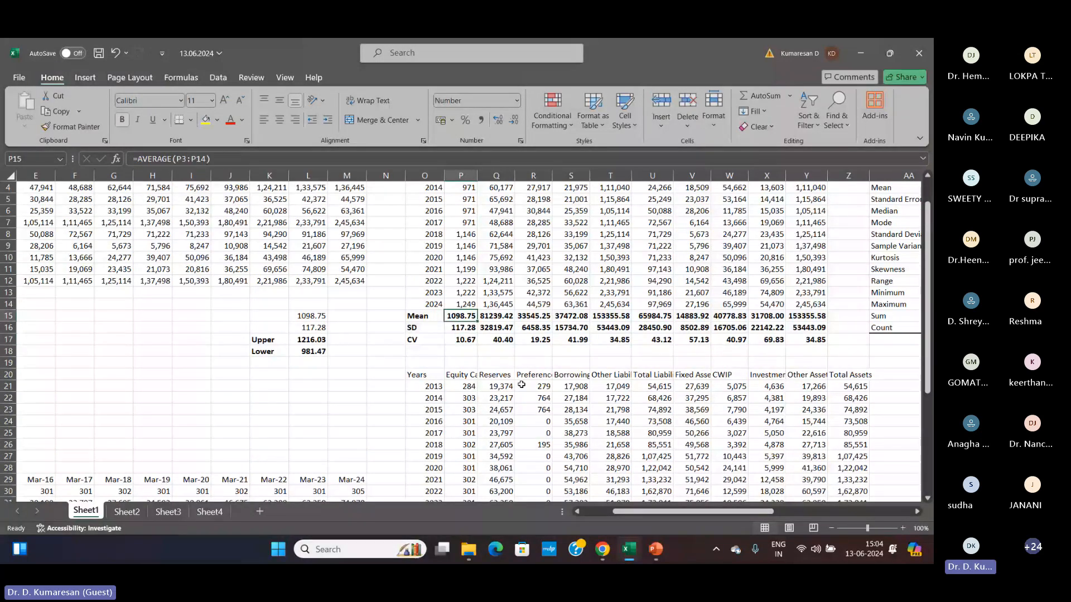
scroll(521, 384, down, 2)
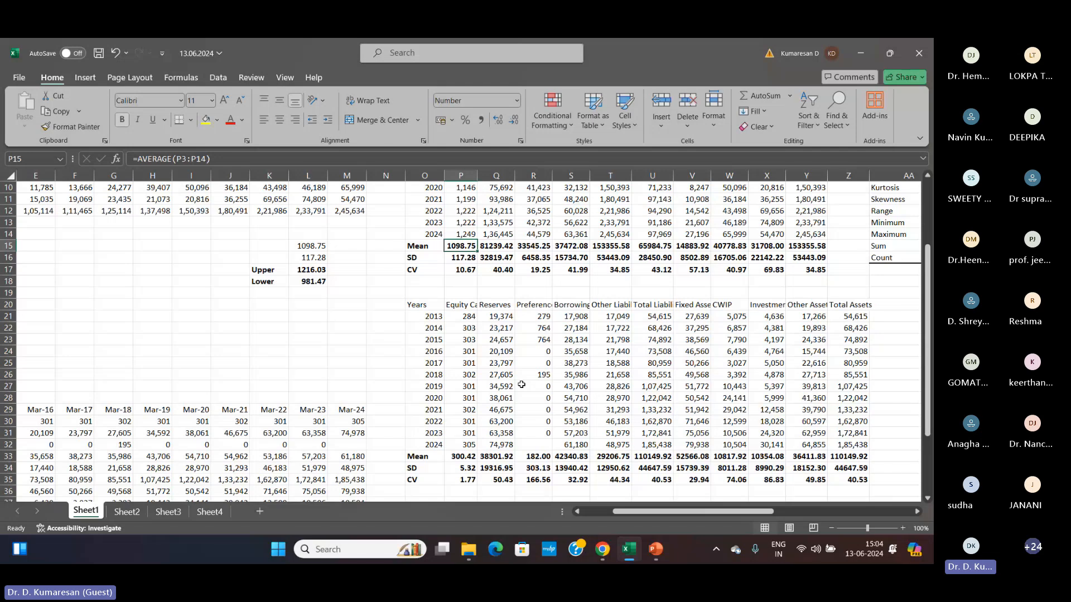
scroll(521, 385, up, 1)
scroll(521, 385, up, 2)
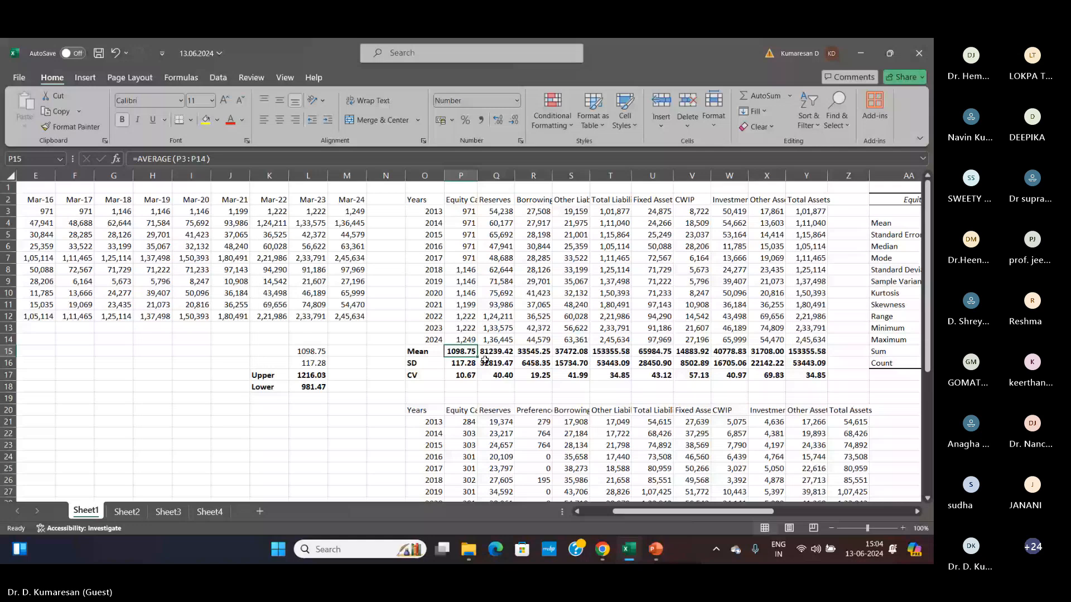
scroll(461, 421, down, 4)
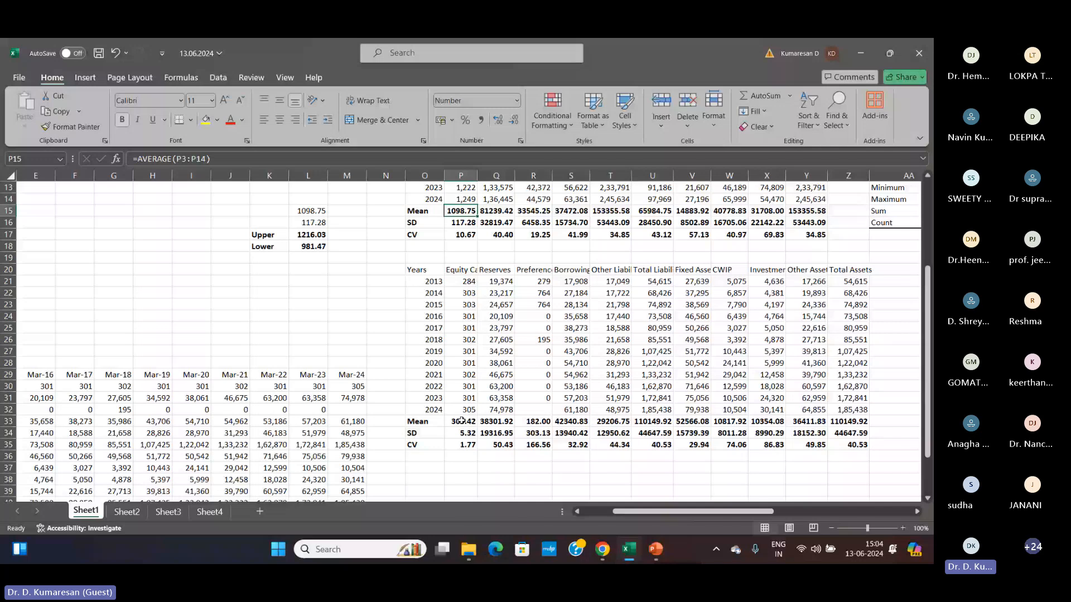
click(461, 421)
scroll(591, 375, up, 4)
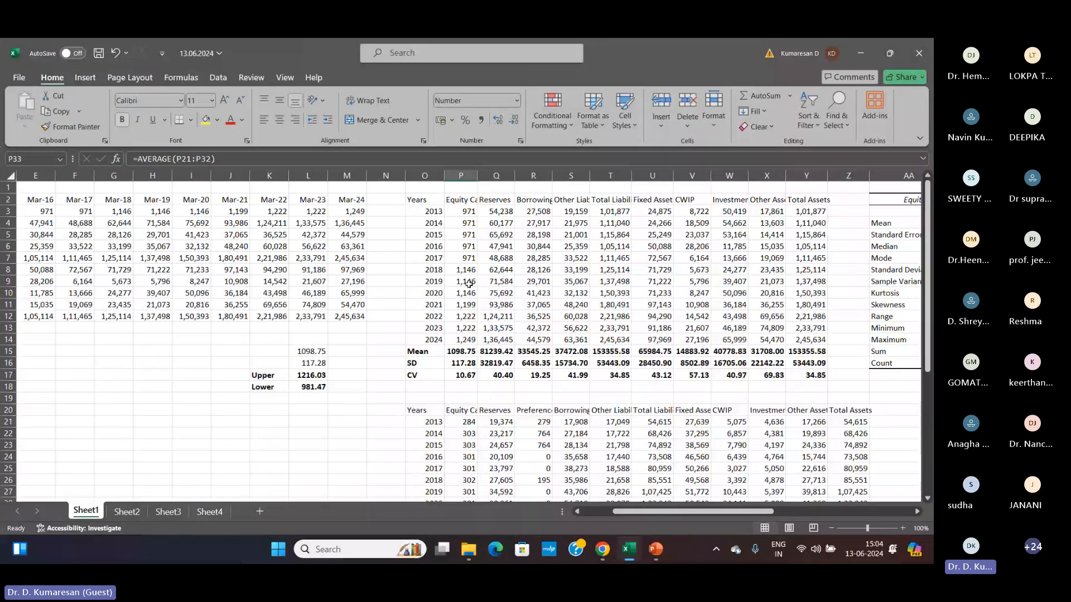
scroll(468, 284, down, 4)
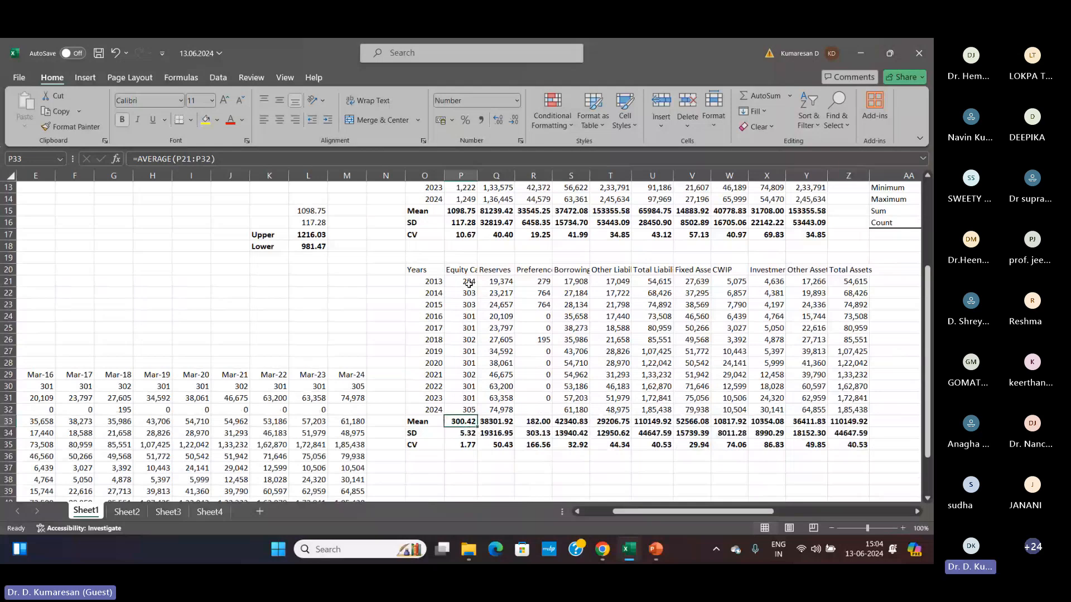
scroll(469, 283, up, 2)
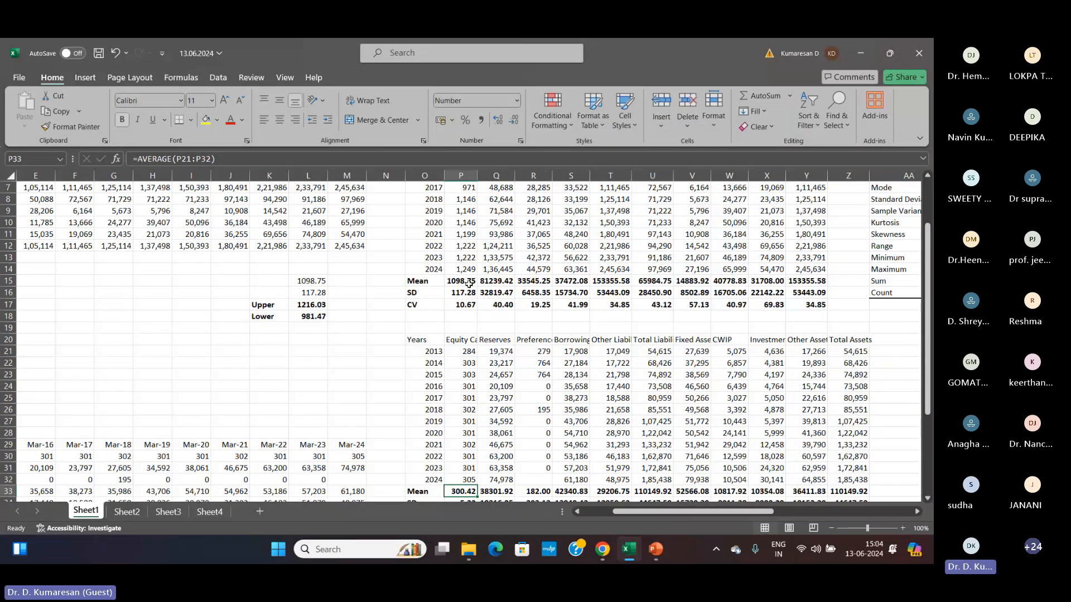
scroll(469, 284, up, 2)
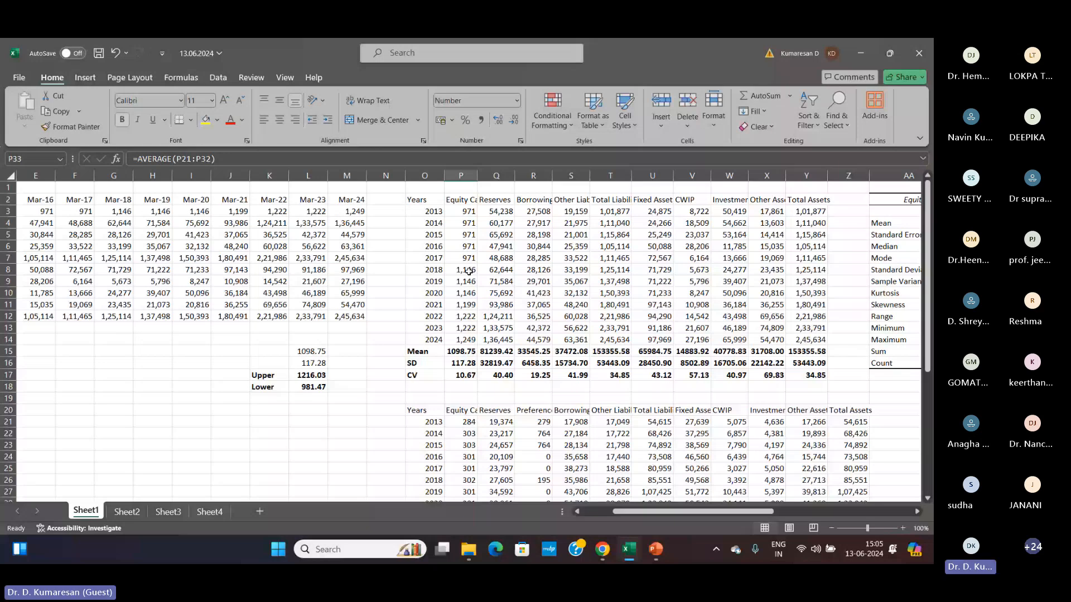
scroll(465, 295, down, 1)
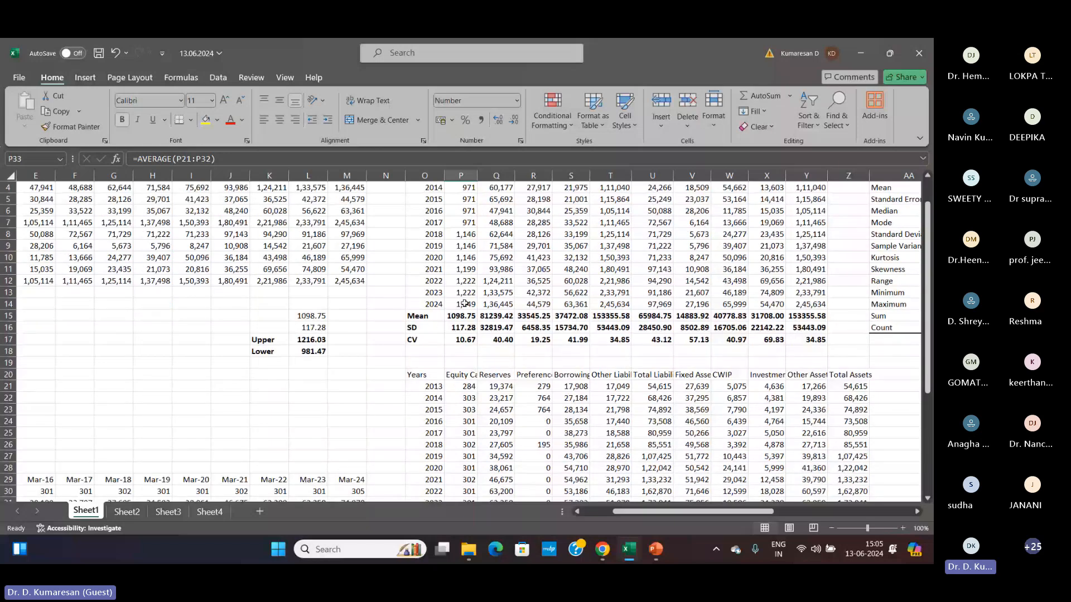
click(465, 305)
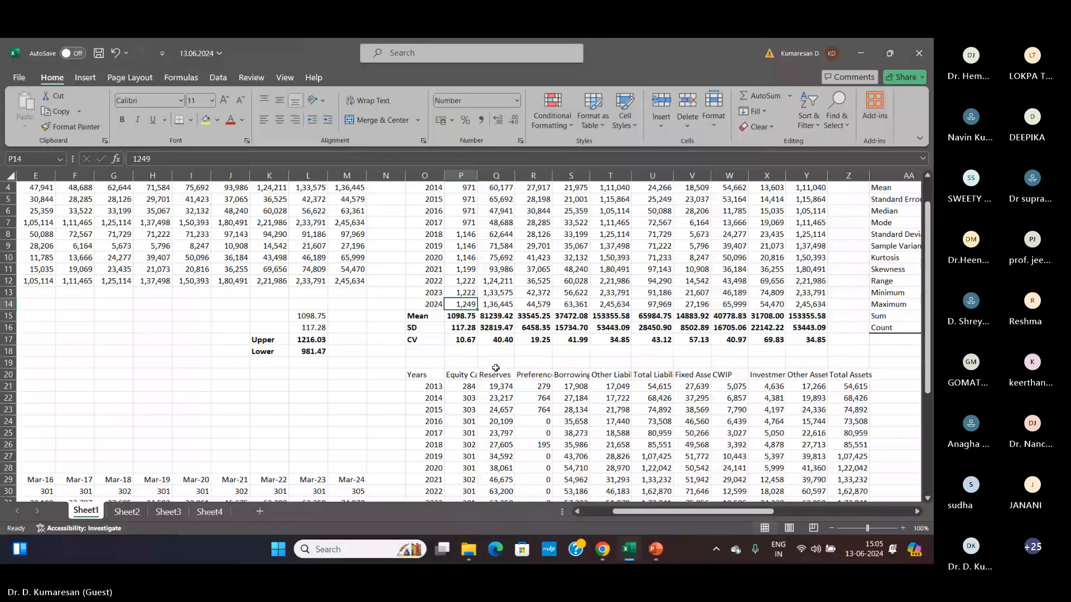
scroll(496, 368, down, 3)
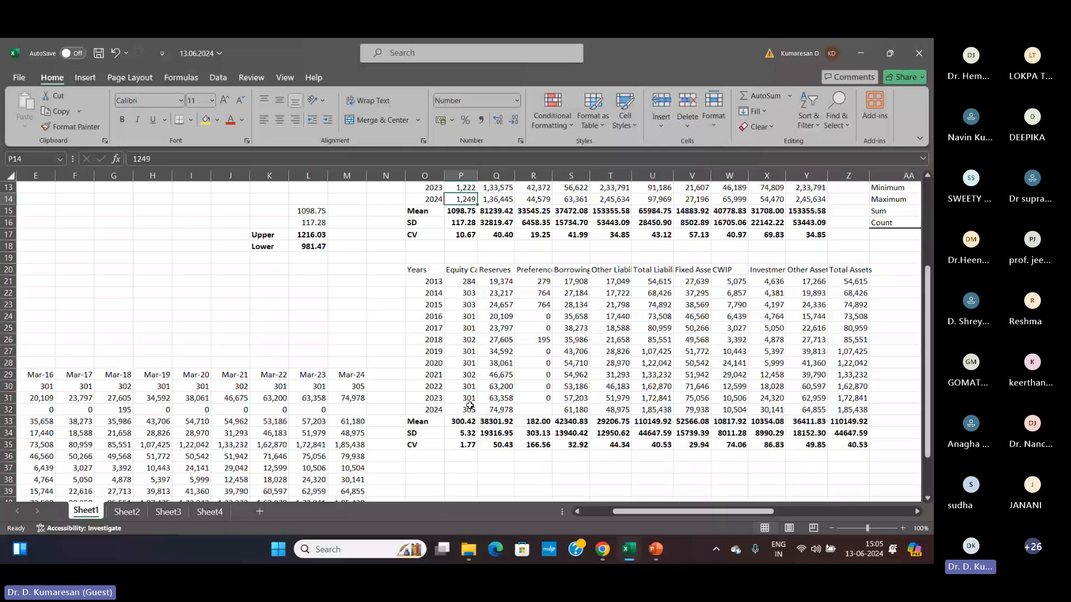
- Examine the JSW Steel Equity Capital CV in P35 with its mean, and compare it with Tata Steel's CV in P17
click(456, 444)
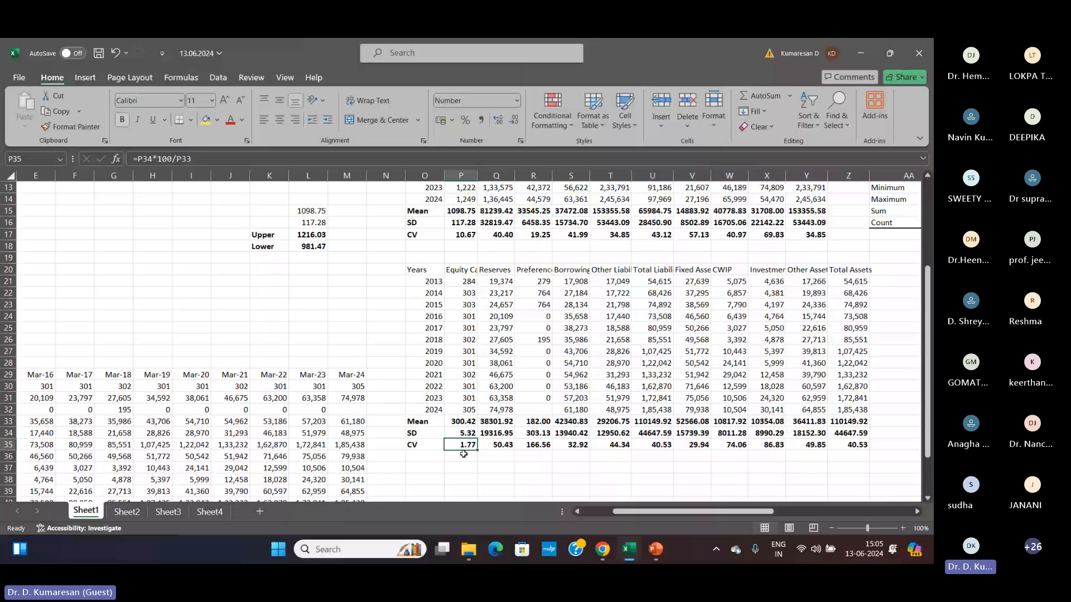
click(463, 423)
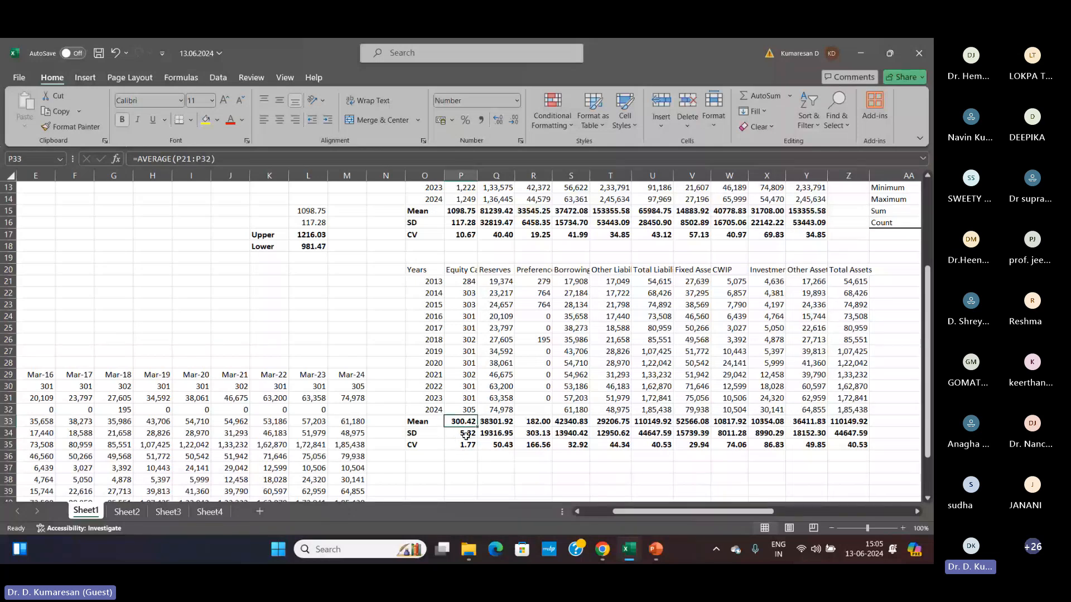
click(463, 445)
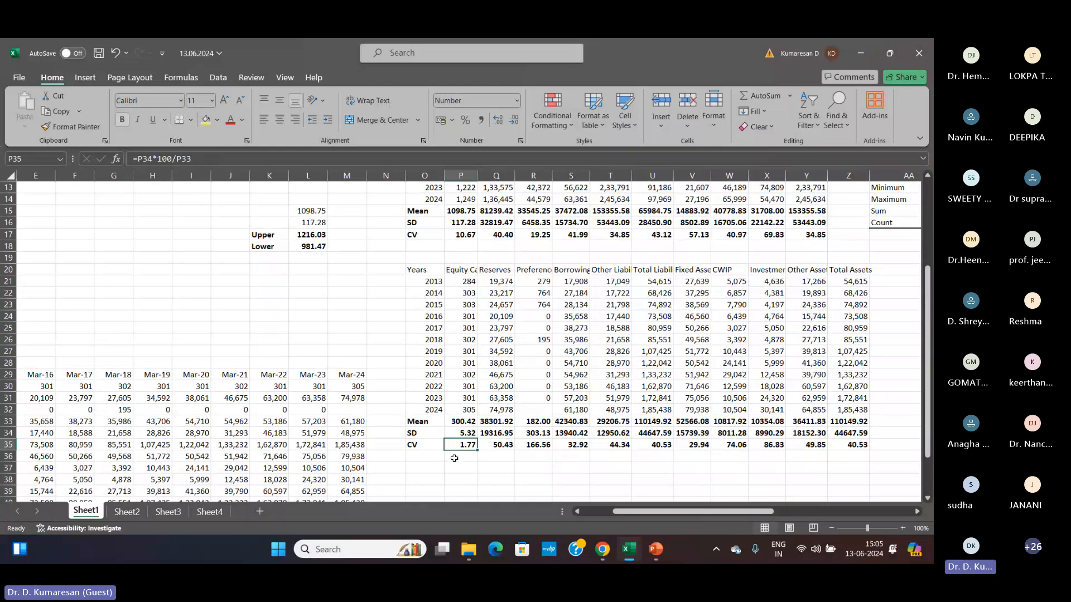
click(429, 446)
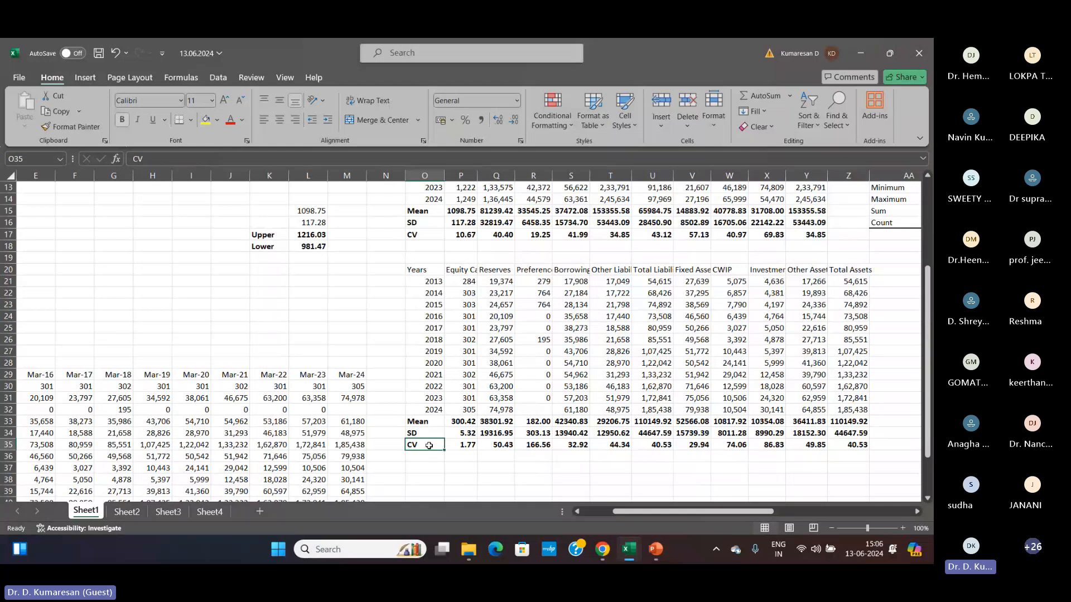
click(460, 444)
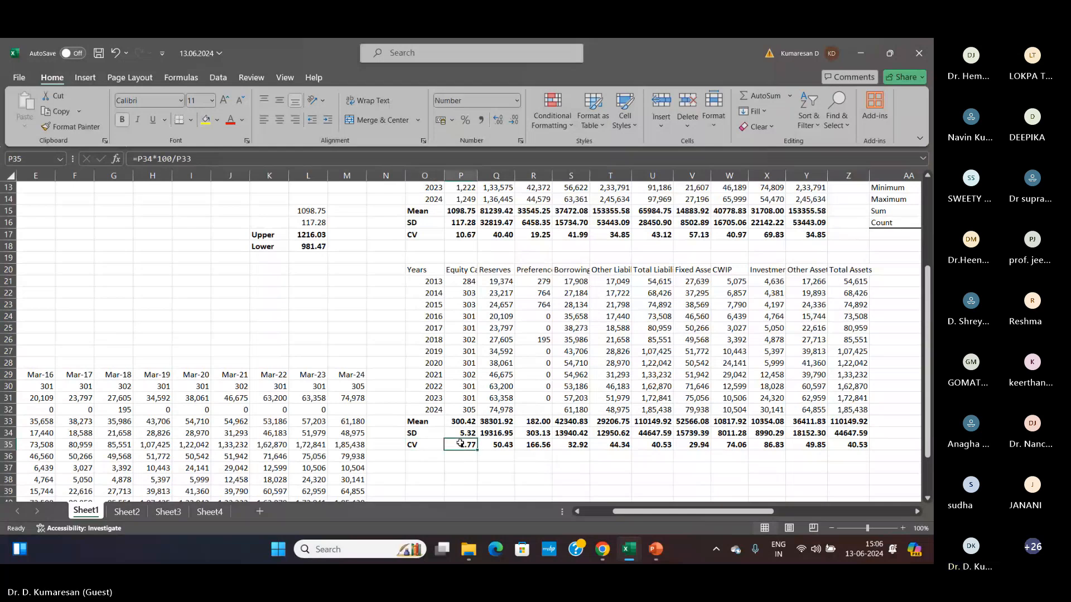
scroll(460, 444, up, 4)
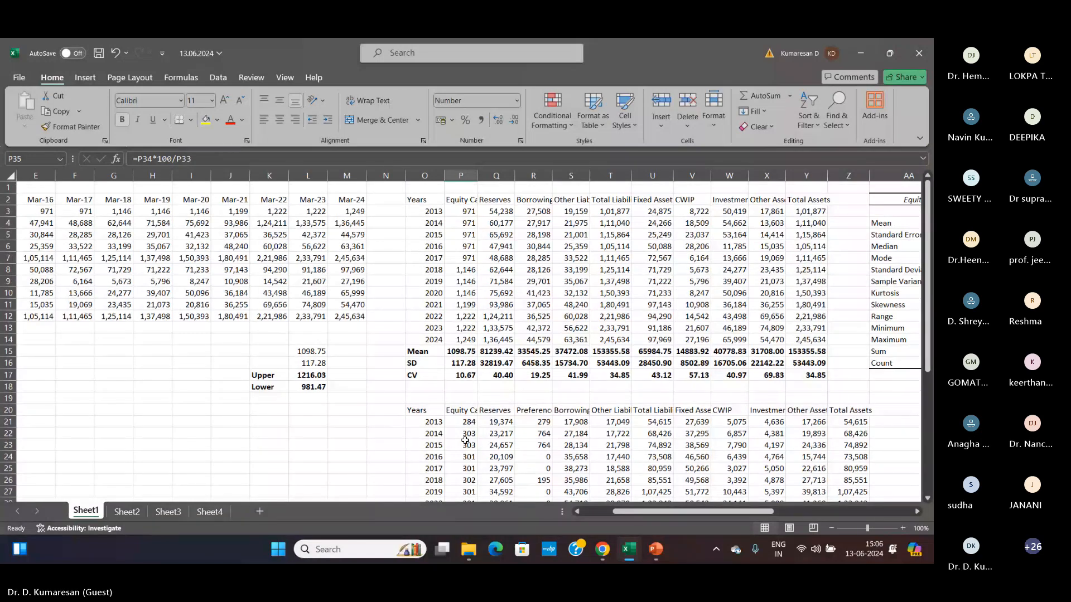
scroll(464, 440, down, 3)
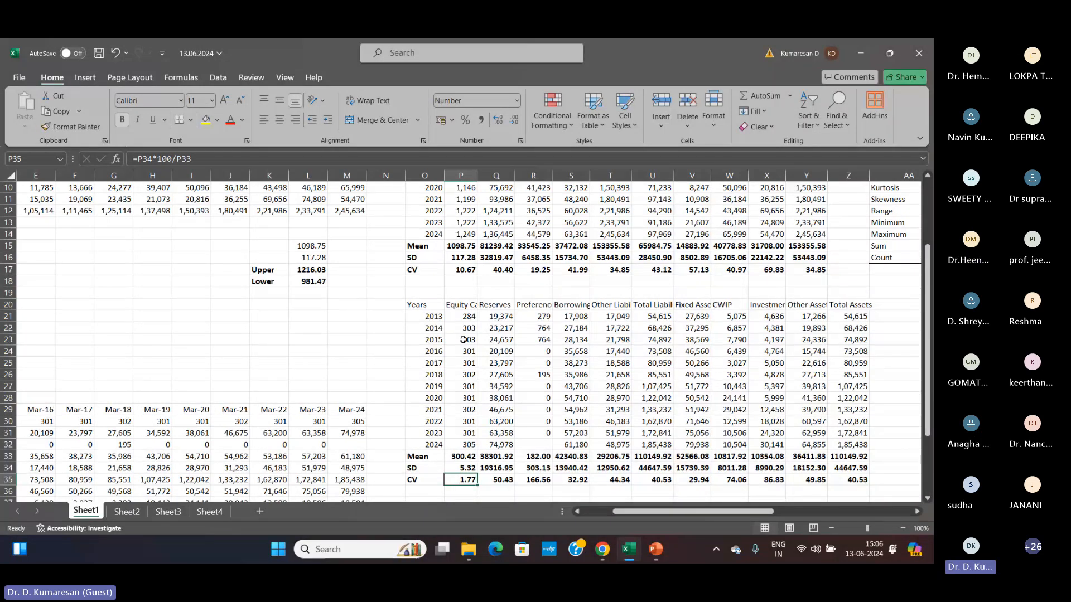
scroll(463, 340, up, 3)
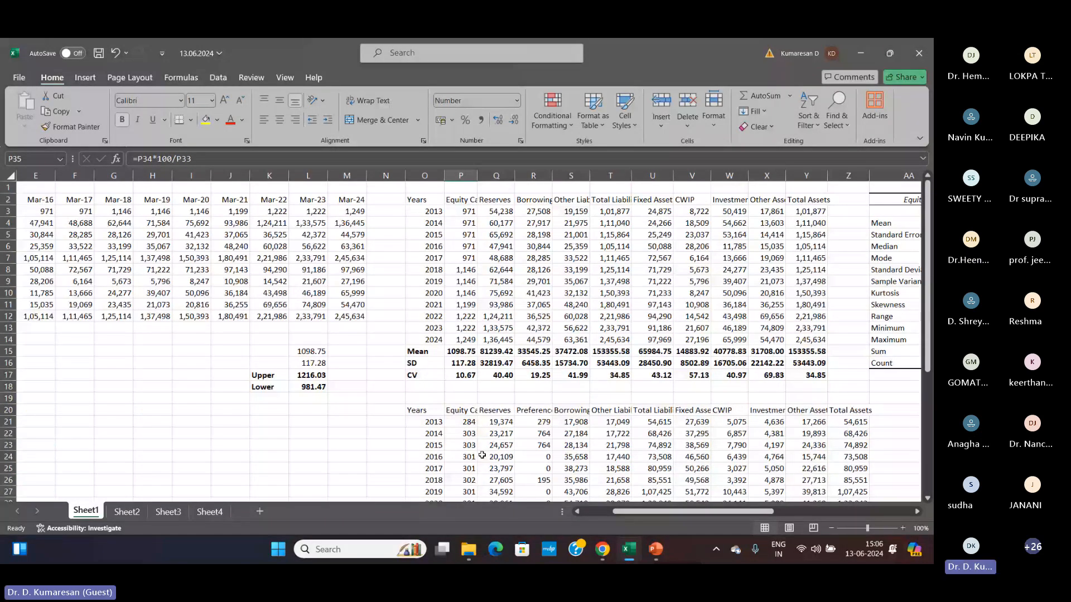
click(471, 379)
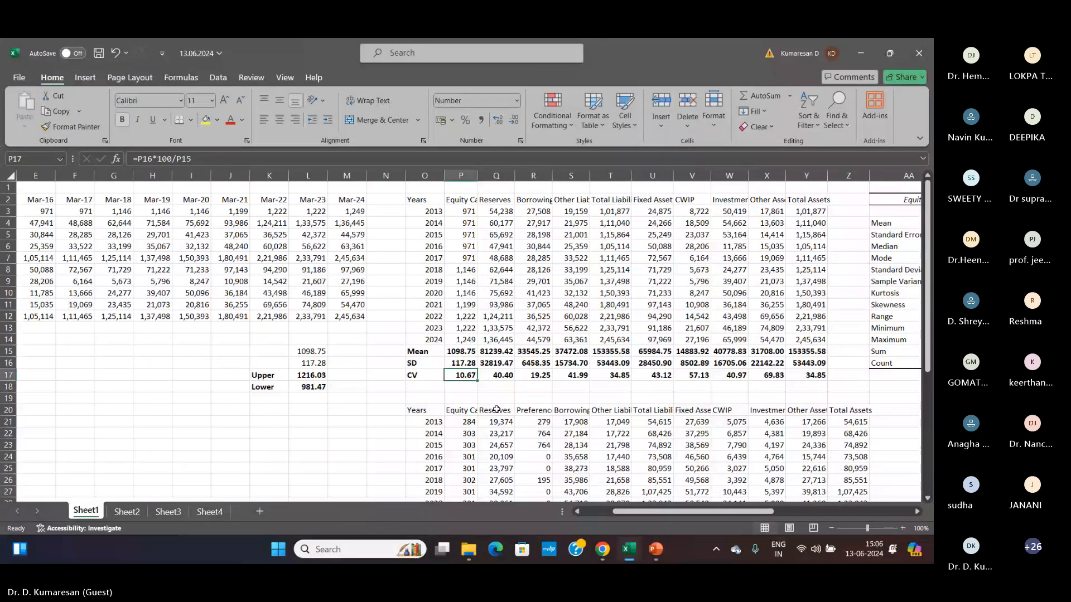
- Compare the Equity Capital CV of JSW Steel in P35 with the Tata Steel CV in P17
scroll(496, 410, down, 3)
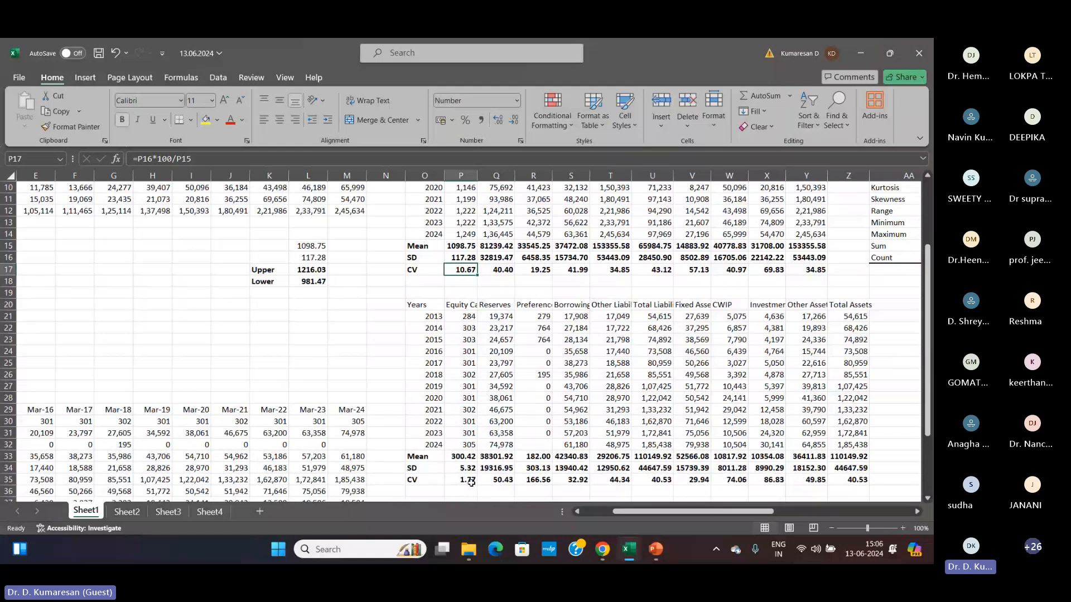
click(469, 481)
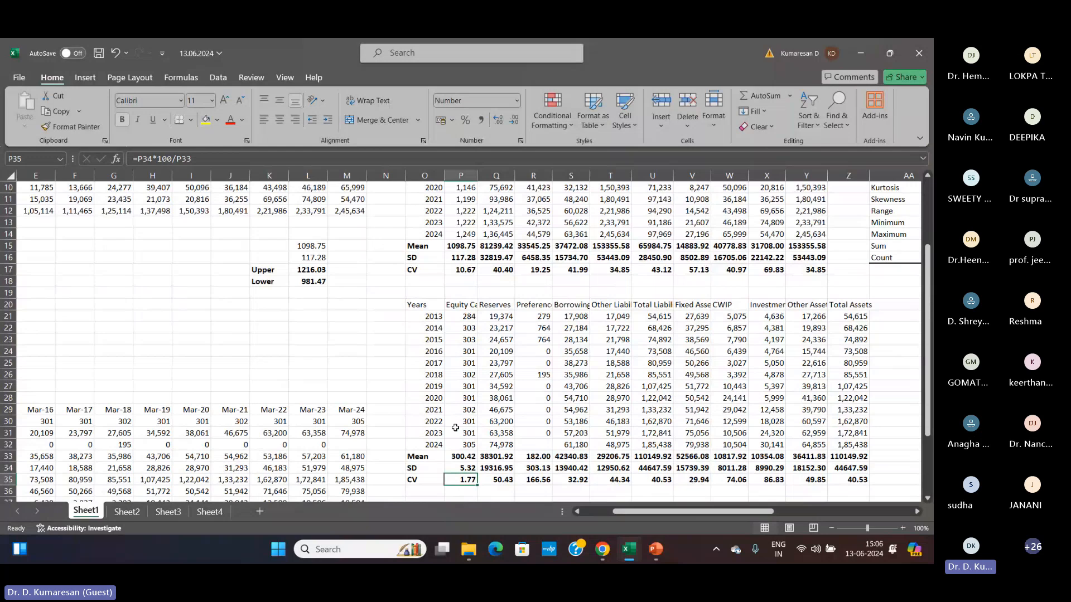
scroll(458, 443, up, 2)
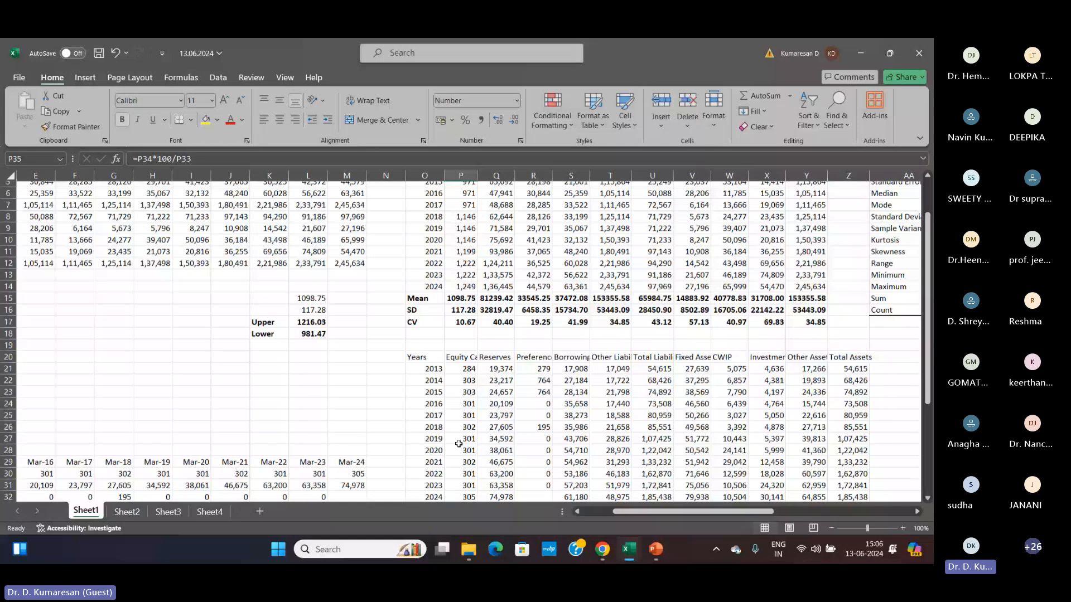
click(466, 322)
scroll(467, 322, up, 2)
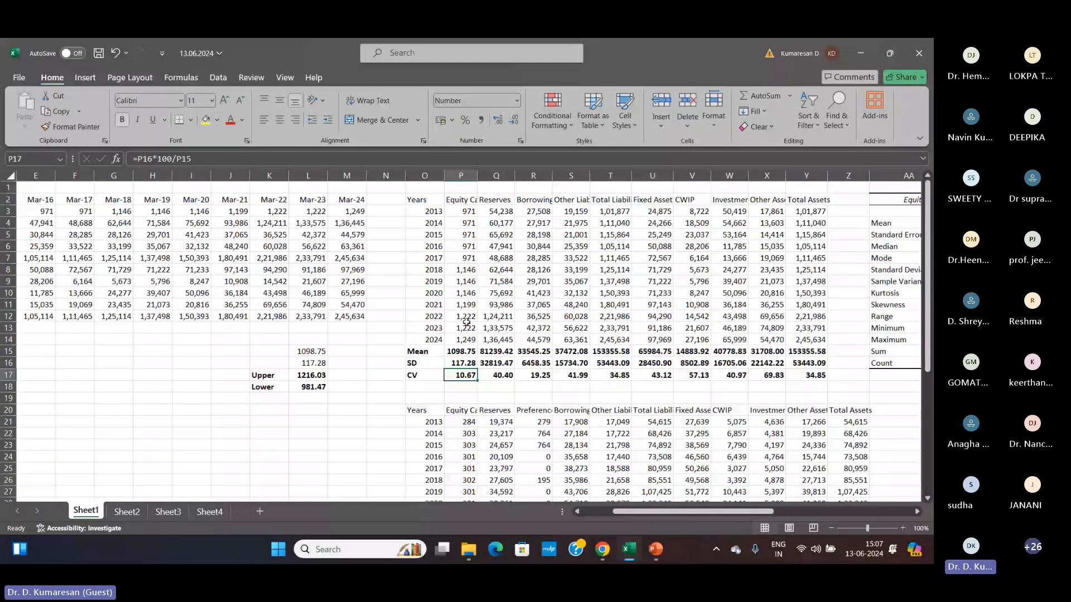
- Compare the Reserves mean and CV of Tata Steel in column Q with the JSW Steel Reserves statistics in Q33 and Q35
scroll(466, 323, down, 3)
scroll(466, 337, up, 3)
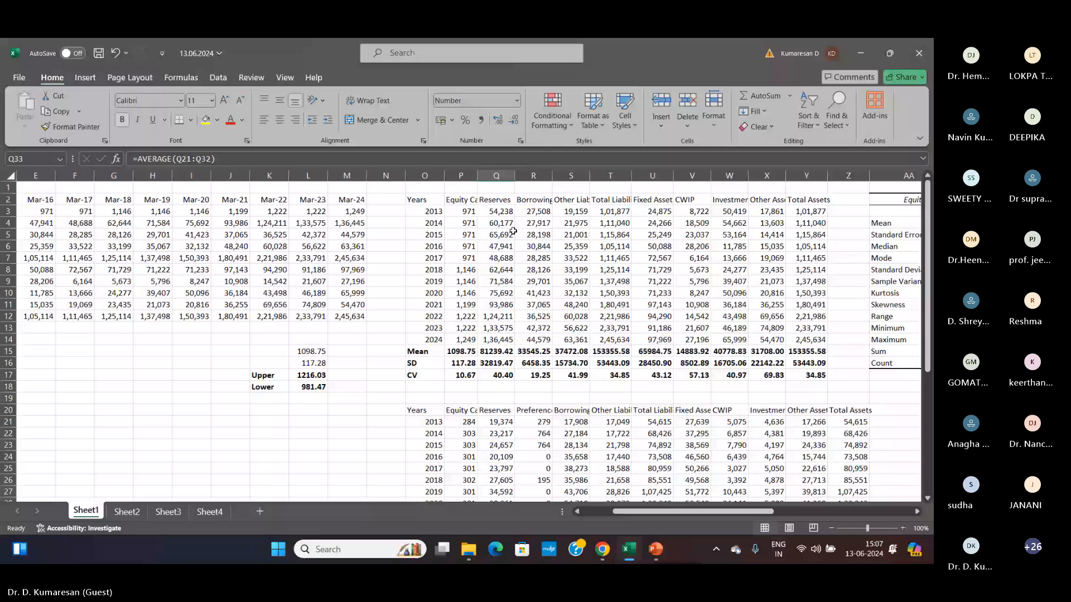
click(492, 202)
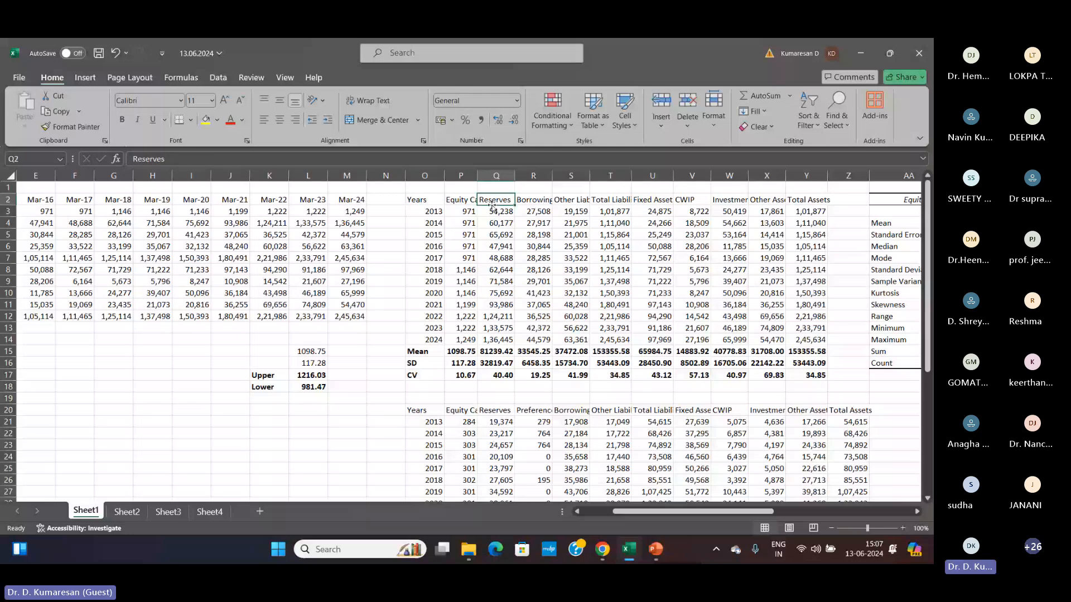
scroll(504, 409, down, 3)
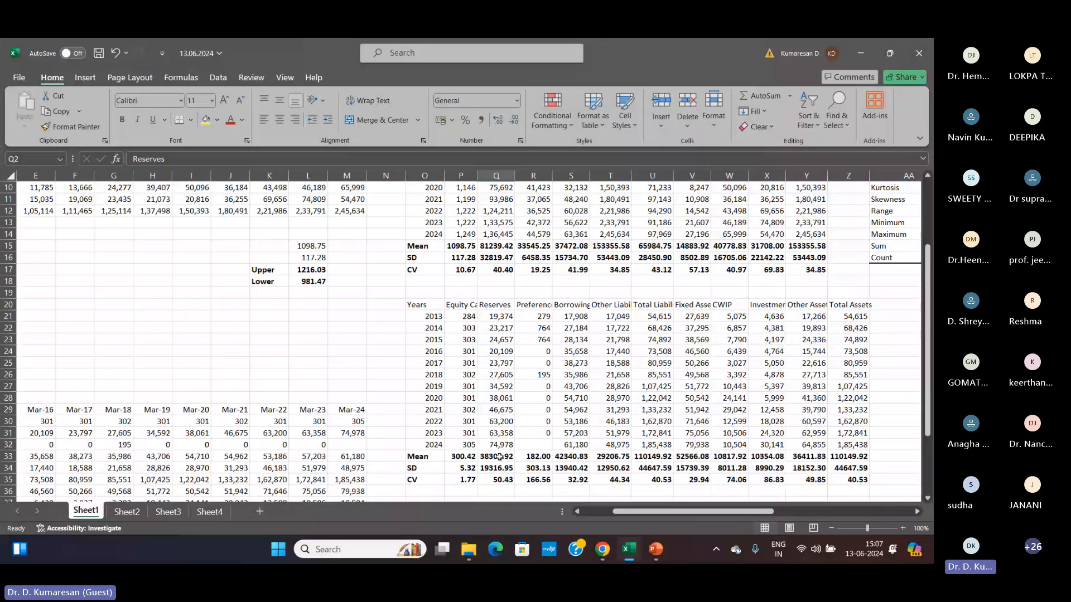
scroll(510, 357, up, 1)
scroll(503, 343, up, 1)
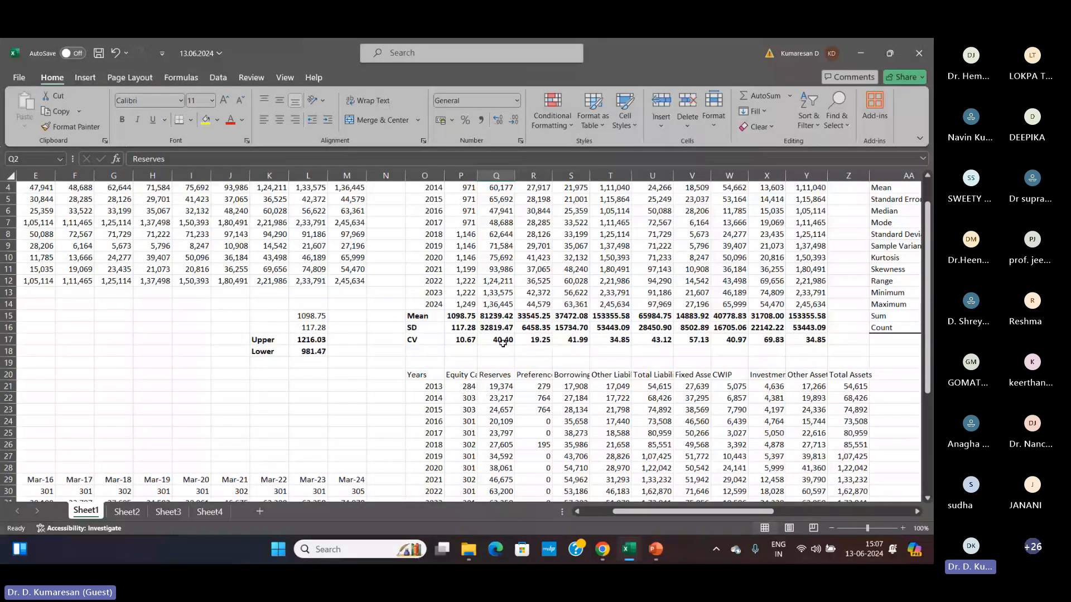
click(503, 342)
scroll(489, 345, down, 3)
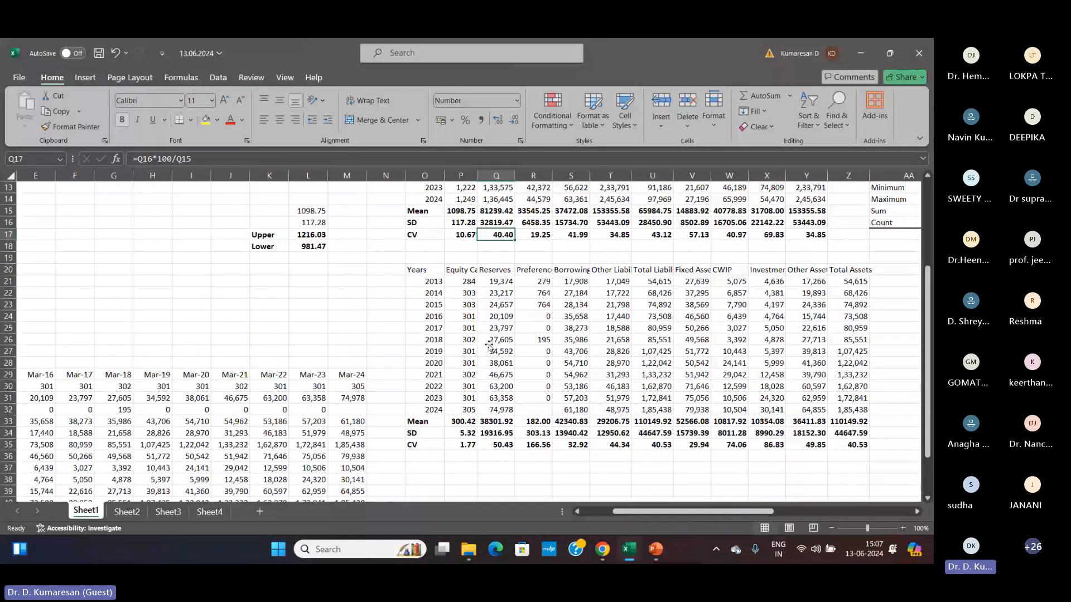
scroll(491, 349, down, 2)
click(498, 375)
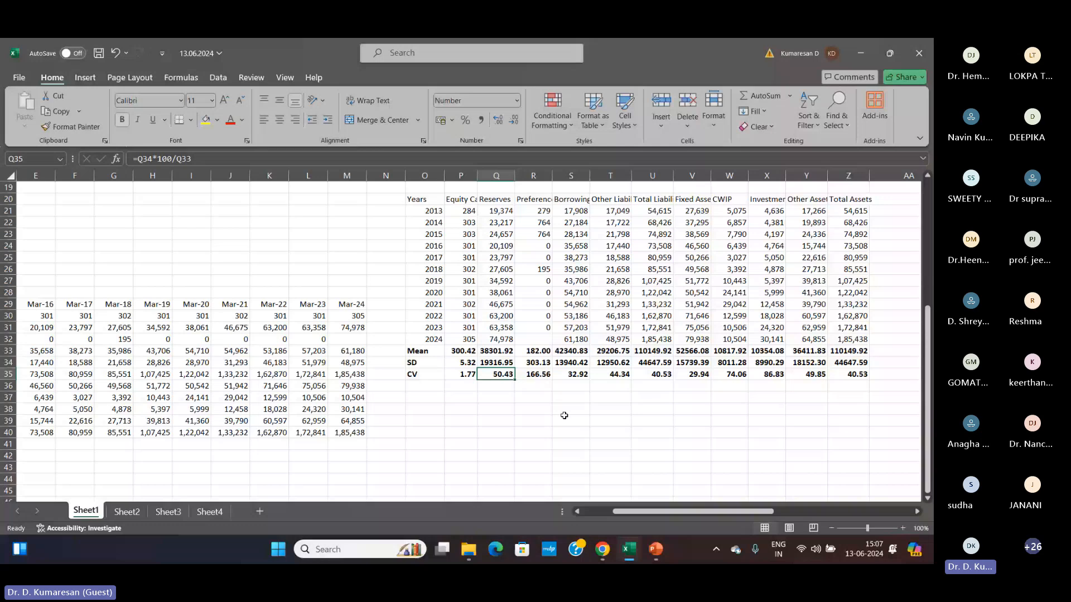
scroll(564, 415, up, 1)
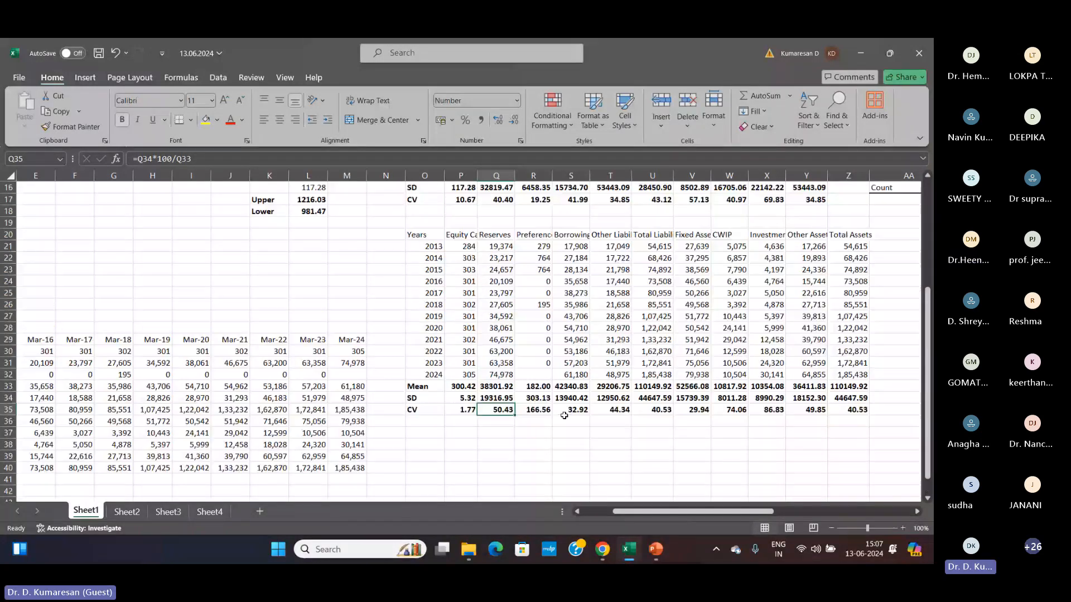
scroll(565, 416, up, 4)
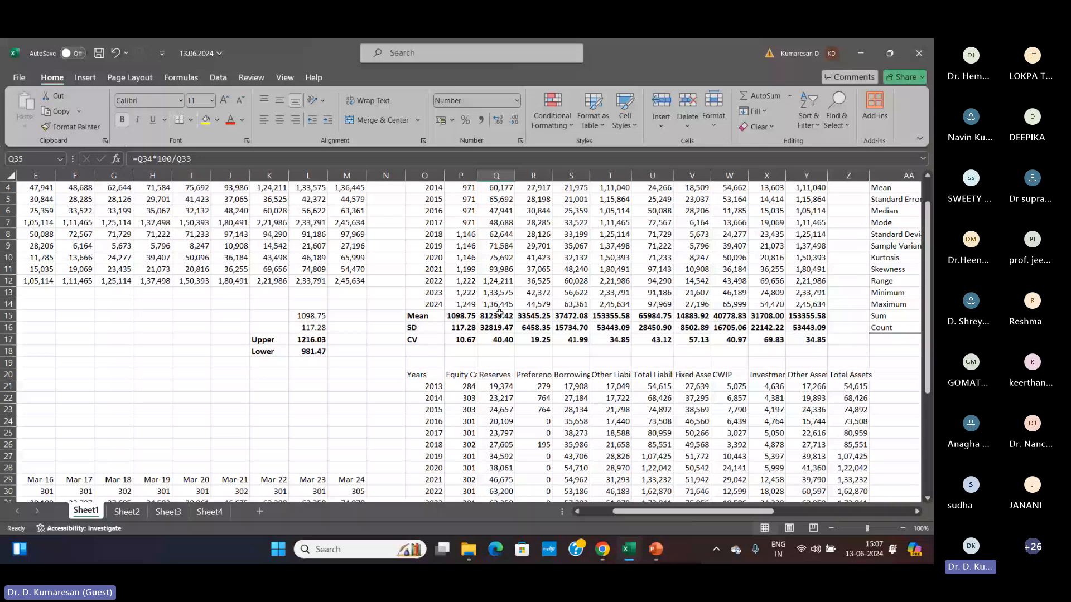
- Review the JSW Steel CVs for Equity Capital and Reserves in P35 and Q35 against Tata Steel's Reserves CV in Q17
scroll(499, 313, down, 2)
scroll(499, 313, down, 1)
click(462, 446)
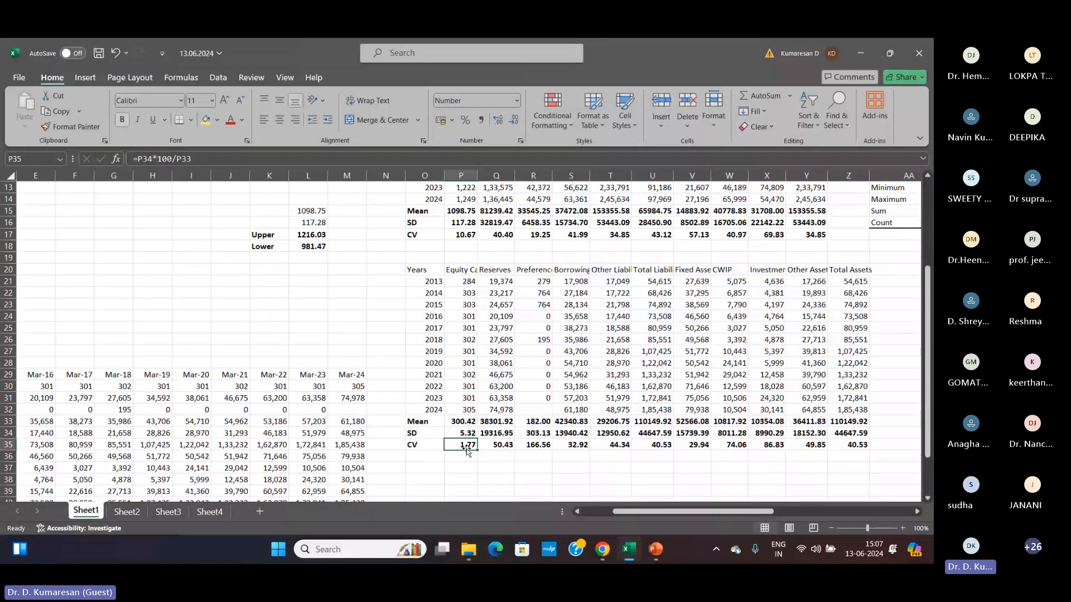
click(505, 445)
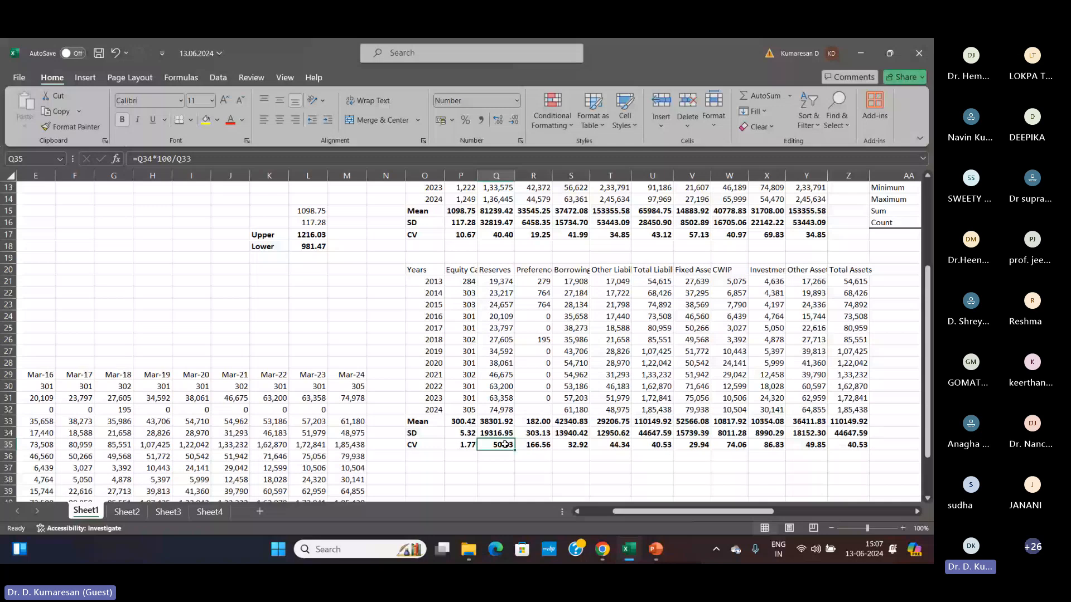
scroll(505, 444, up, 4)
click(504, 374)
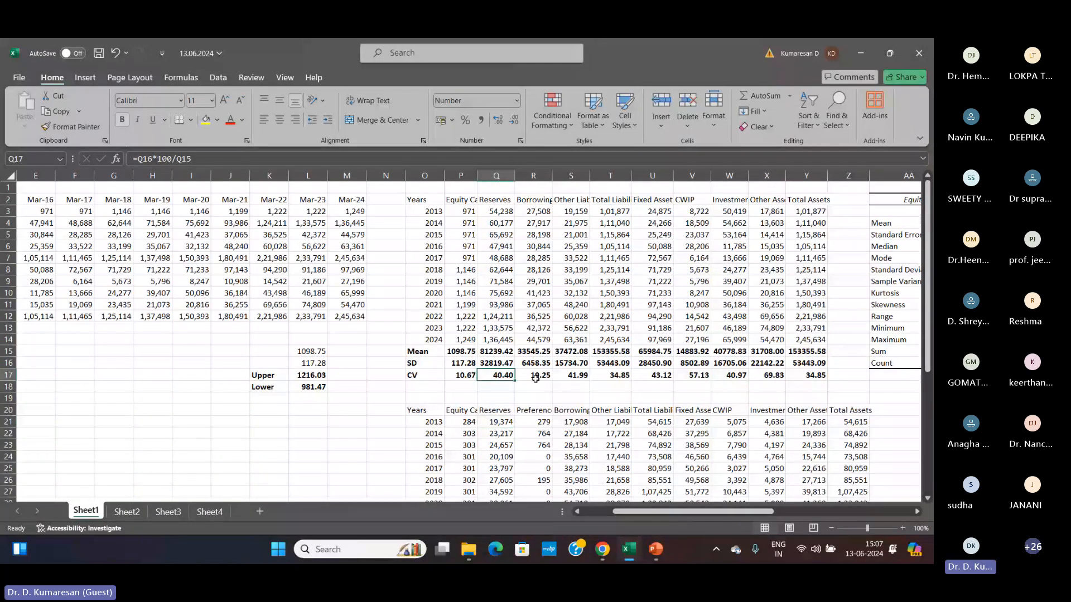
- Compare Tata Steel's Borrowings CV in R17 with JSW Steel's Borrowings CV in S35
click(535, 377)
scroll(532, 373, down, 3)
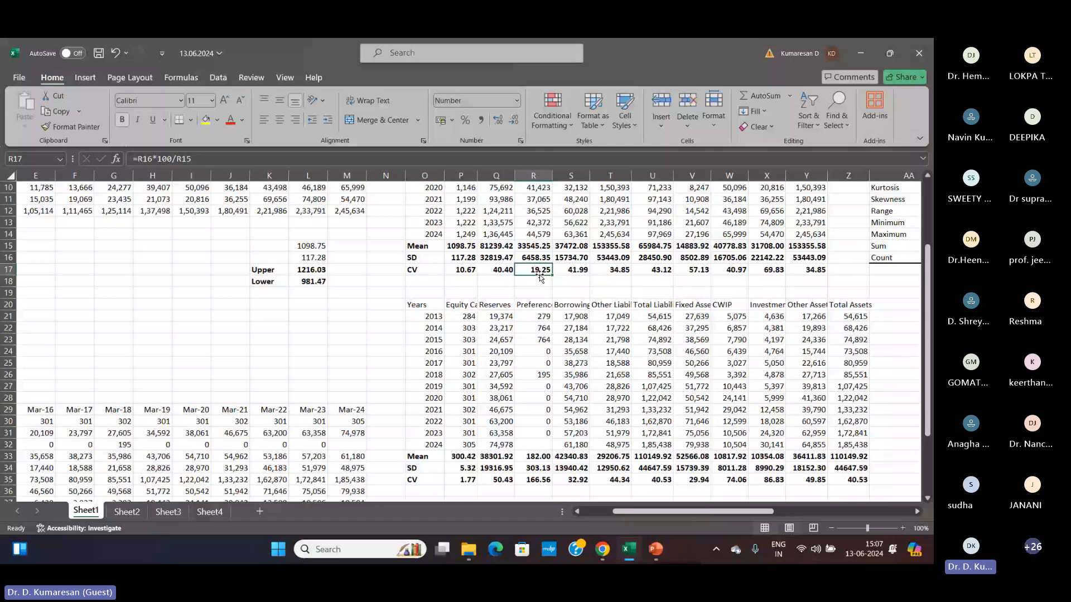
click(575, 479)
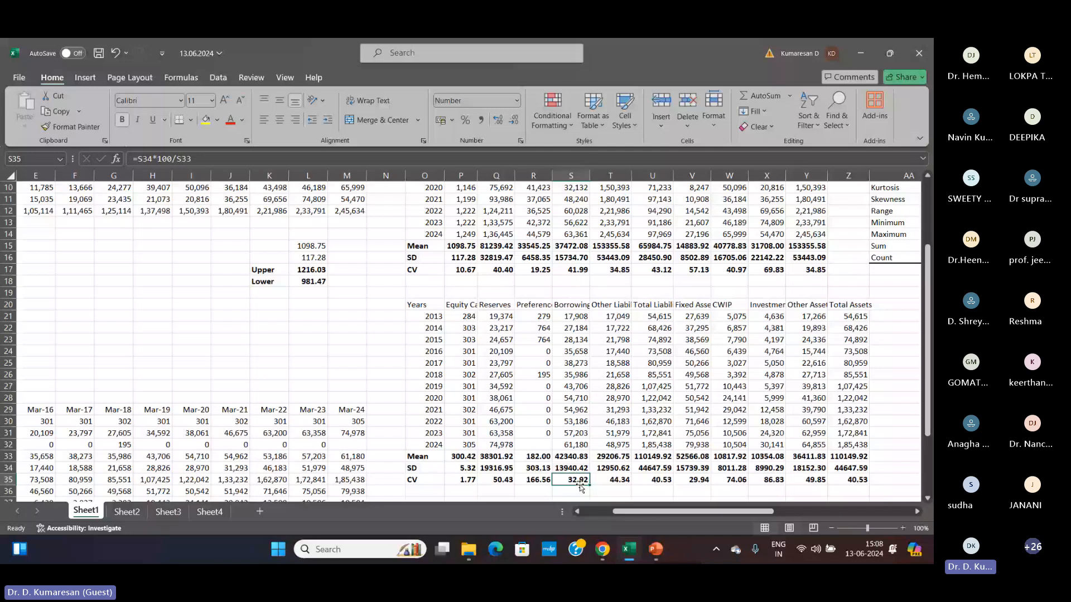
scroll(601, 445, up, 2)
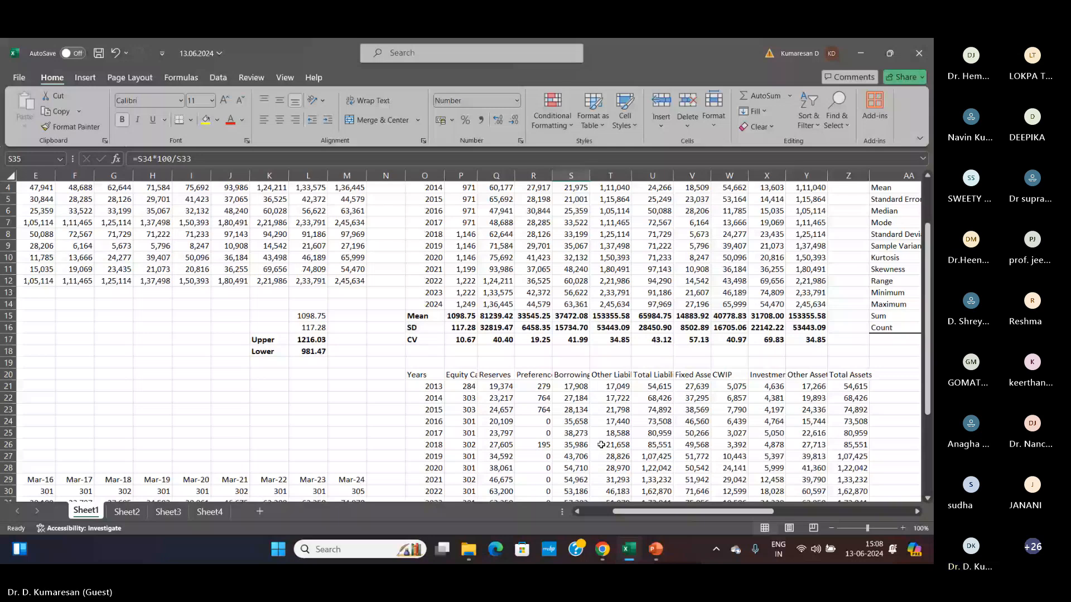
scroll(601, 445, up, 1)
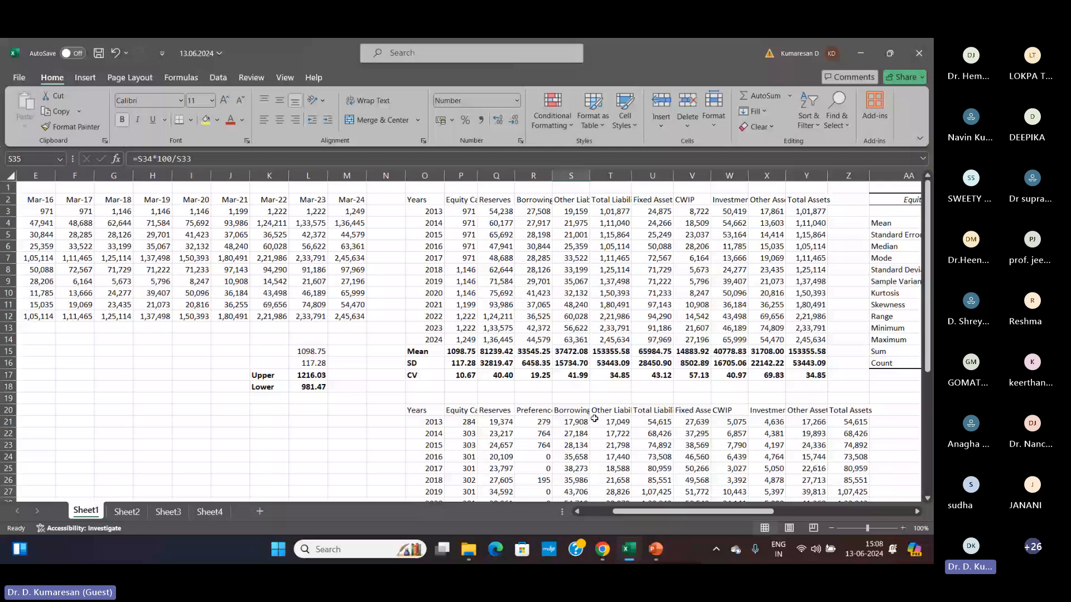
scroll(594, 419, down, 4)
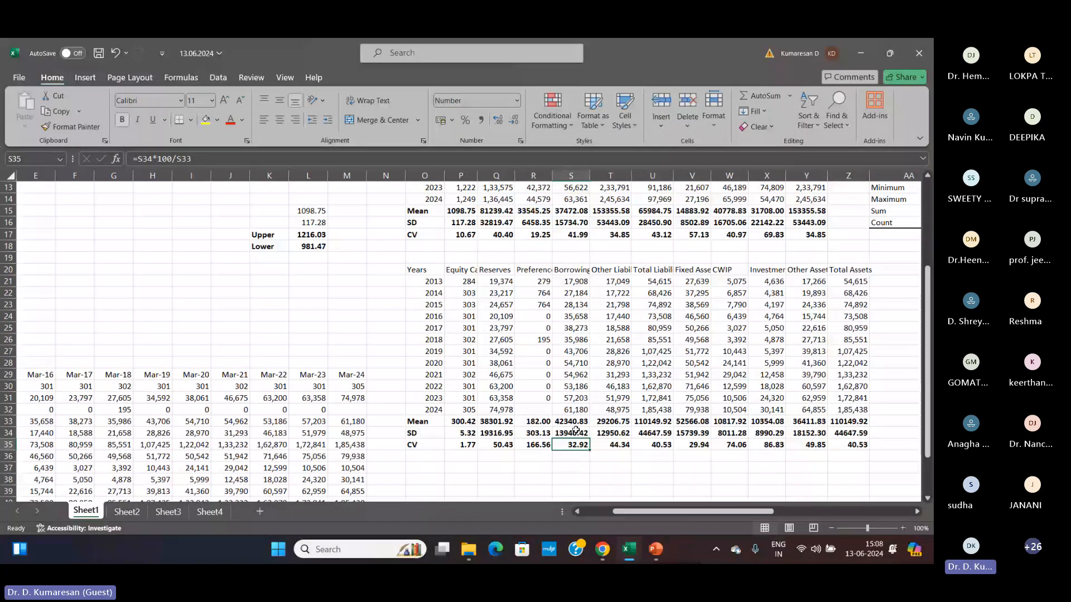
scroll(809, 417, up, 4)
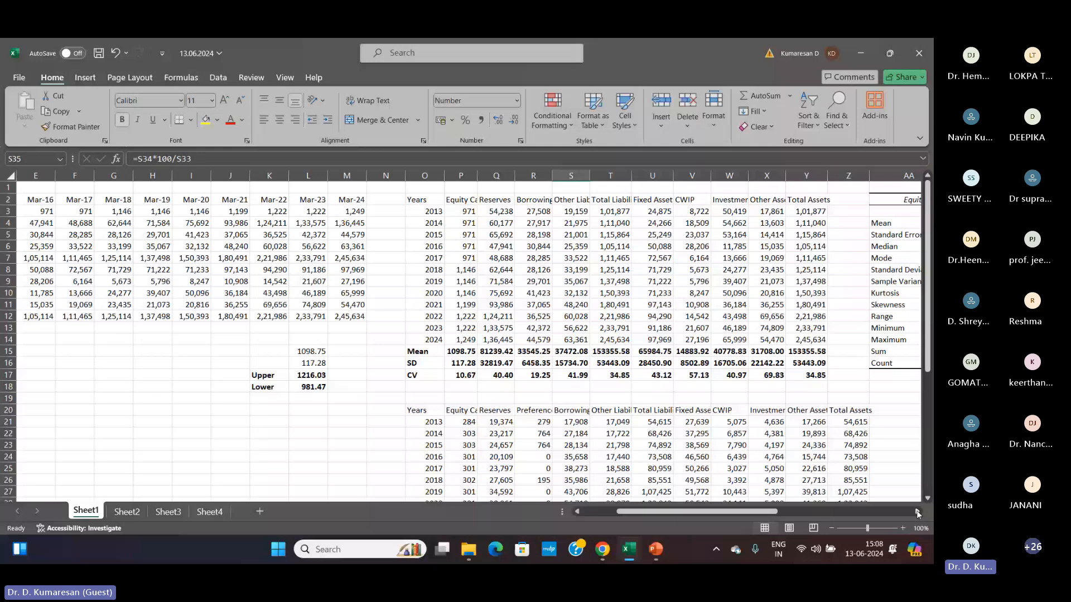
- Examine the Equity Capital descriptive statistics in column AA, from Mean, Mode and Standard Deviation through Range to Count
scroll(784, 493, right, 3)
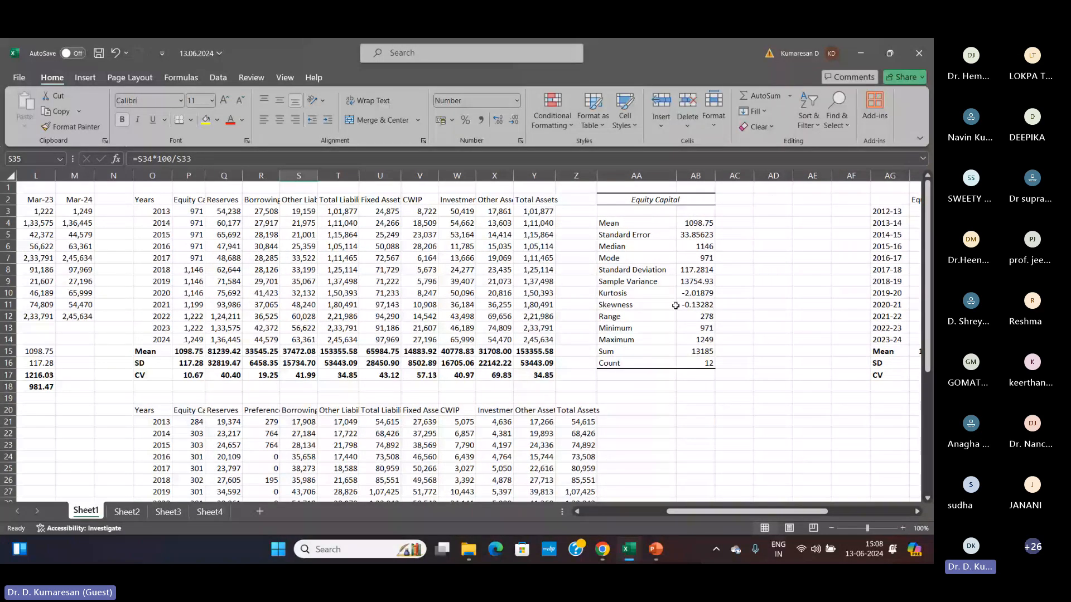
click(633, 235)
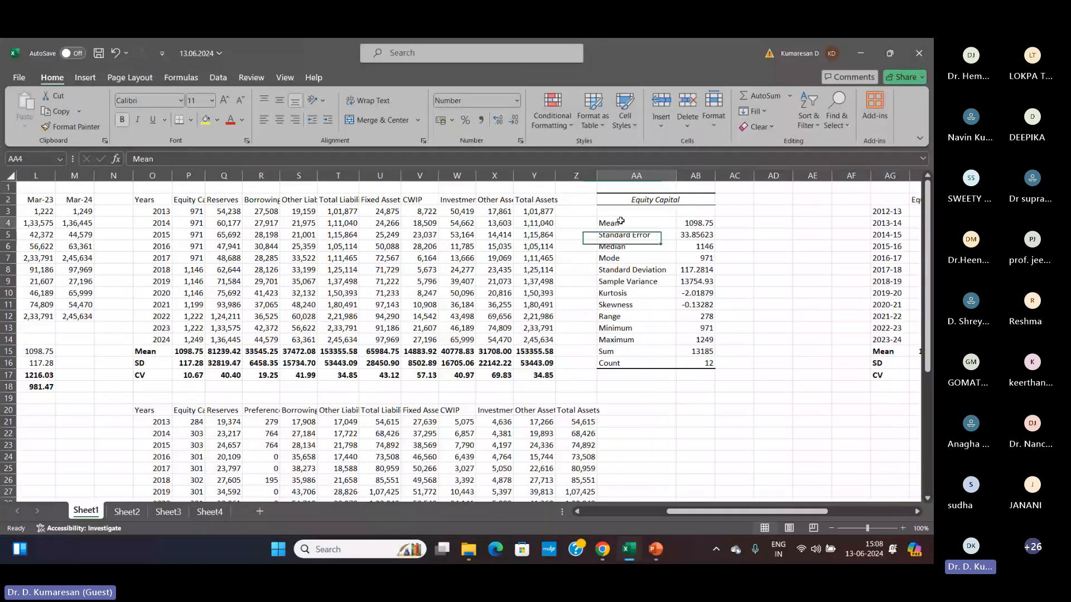
click(629, 258)
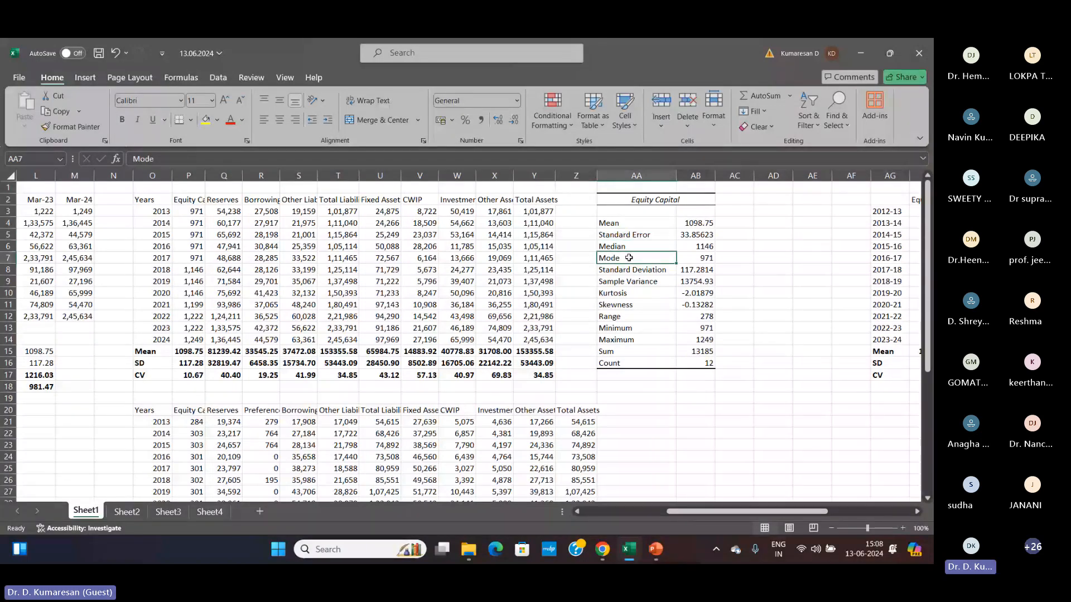
click(636, 270)
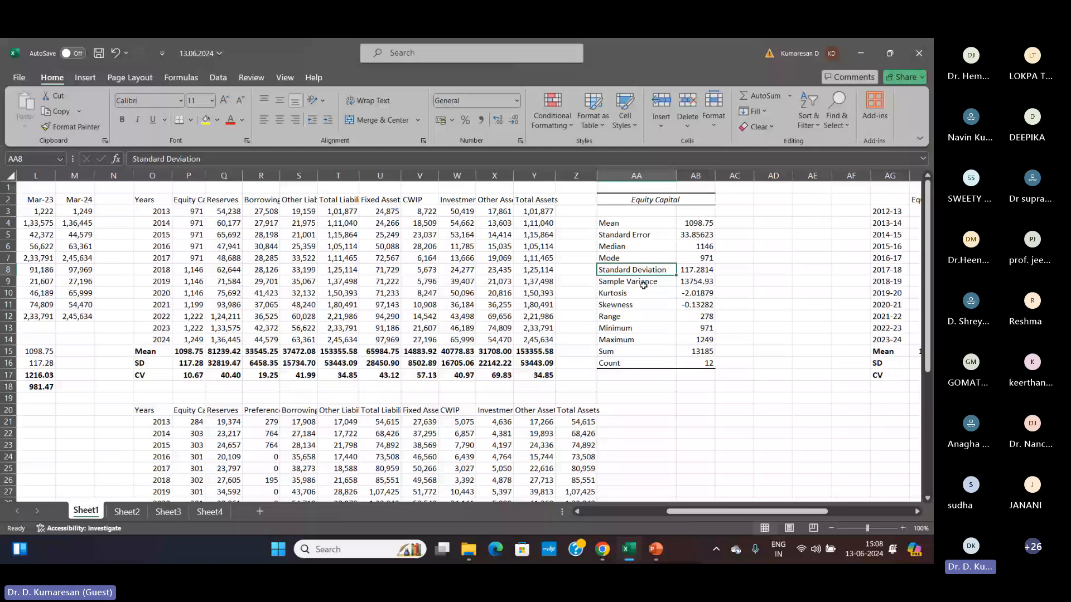
click(639, 317)
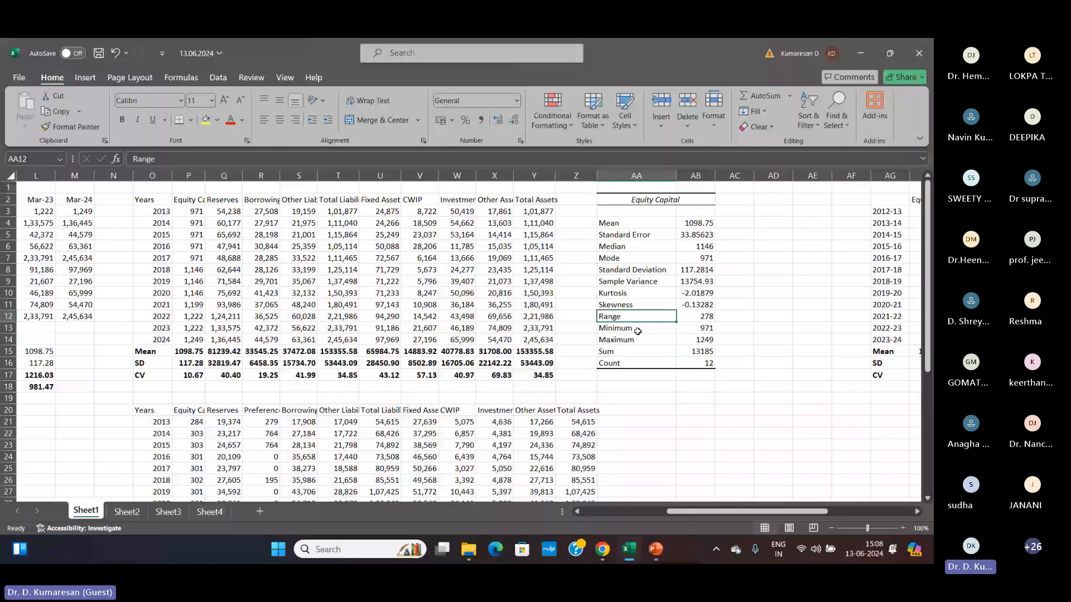
key(Down)
key(Down)
key(Down)
key(Down)
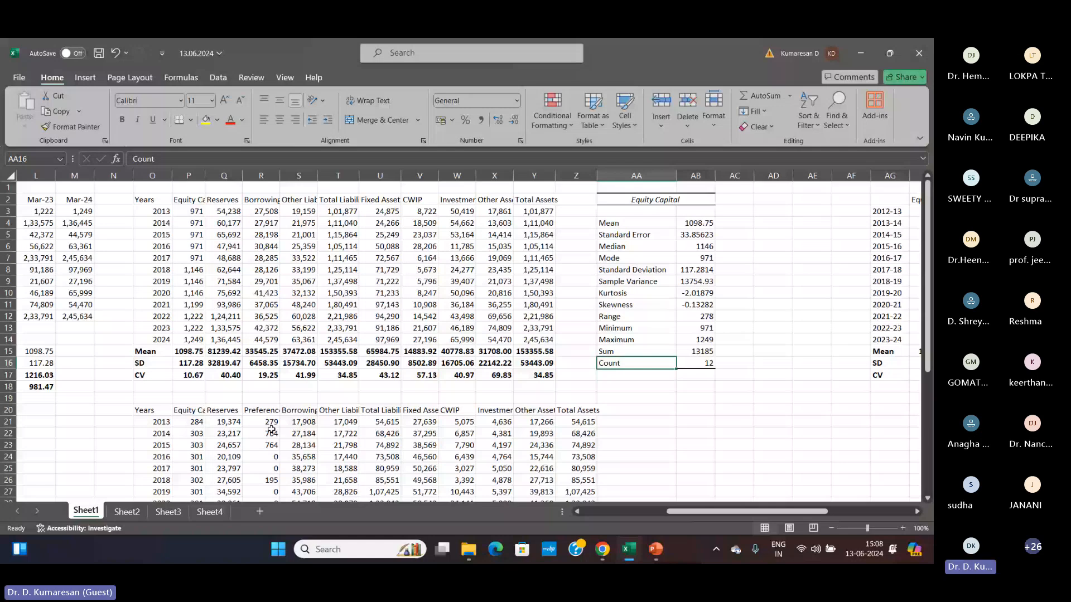
- Label O18 as Min and calculate the minimum of Tata Steel's Equity Capital in P18 over P3:P14
click(152, 387)
click(789, 95)
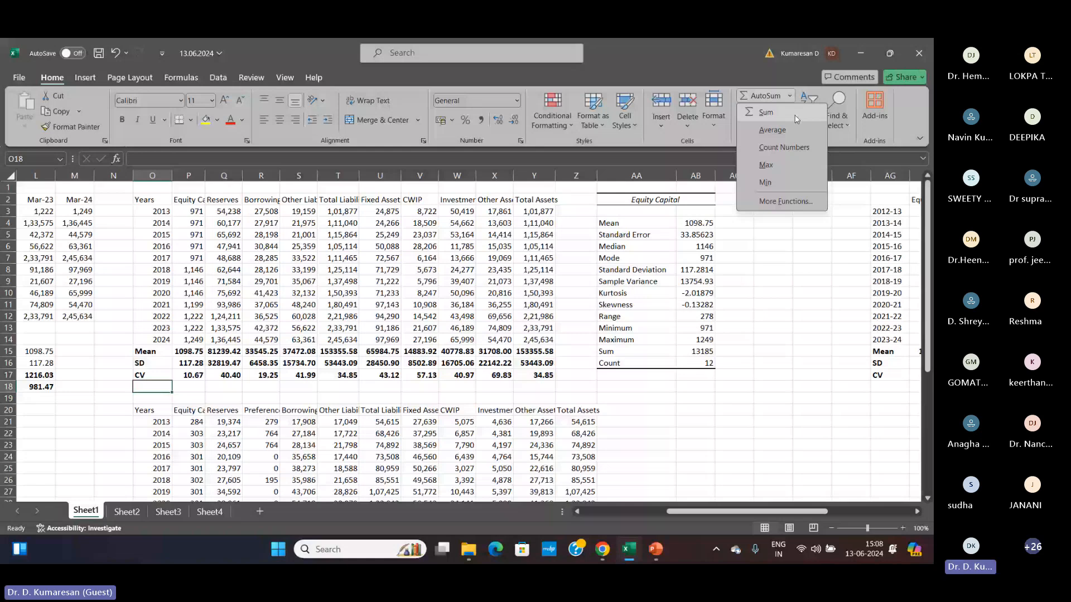
click(796, 118)
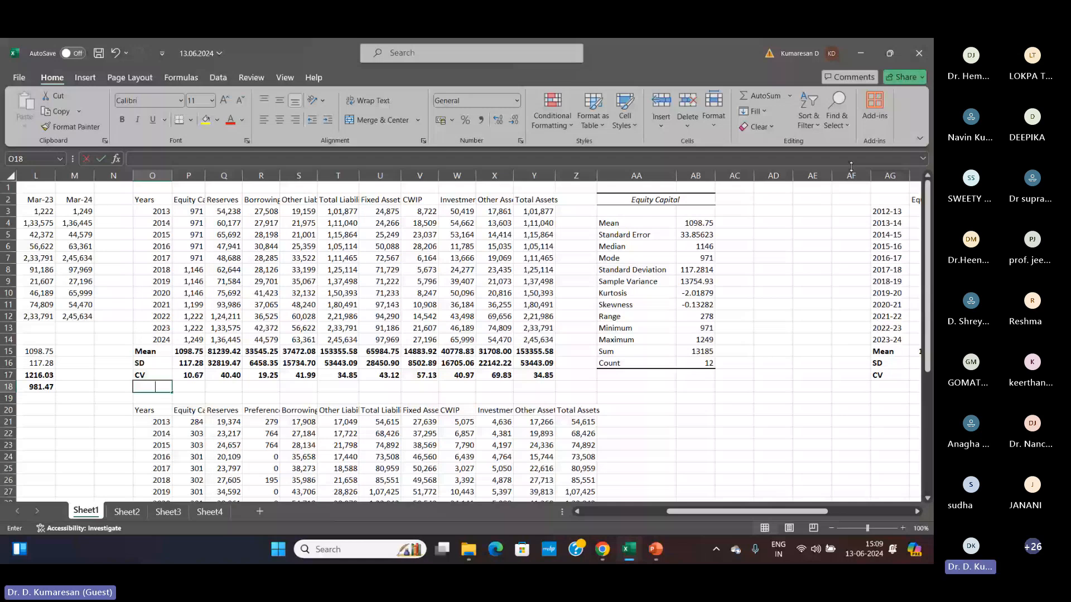
text(Min)
key(Tab)
click(790, 96)
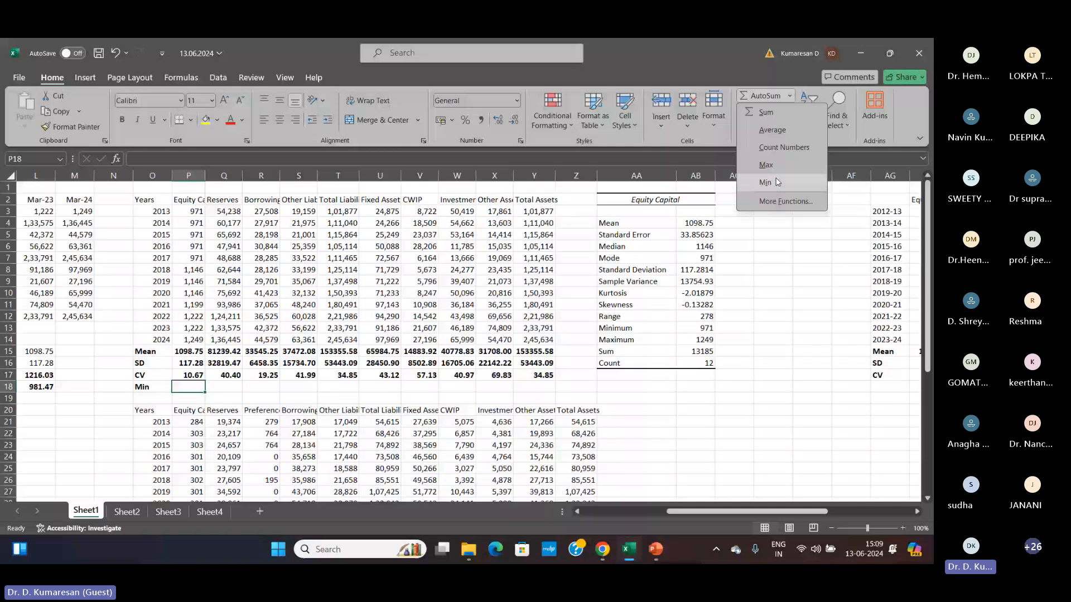
click(775, 181)
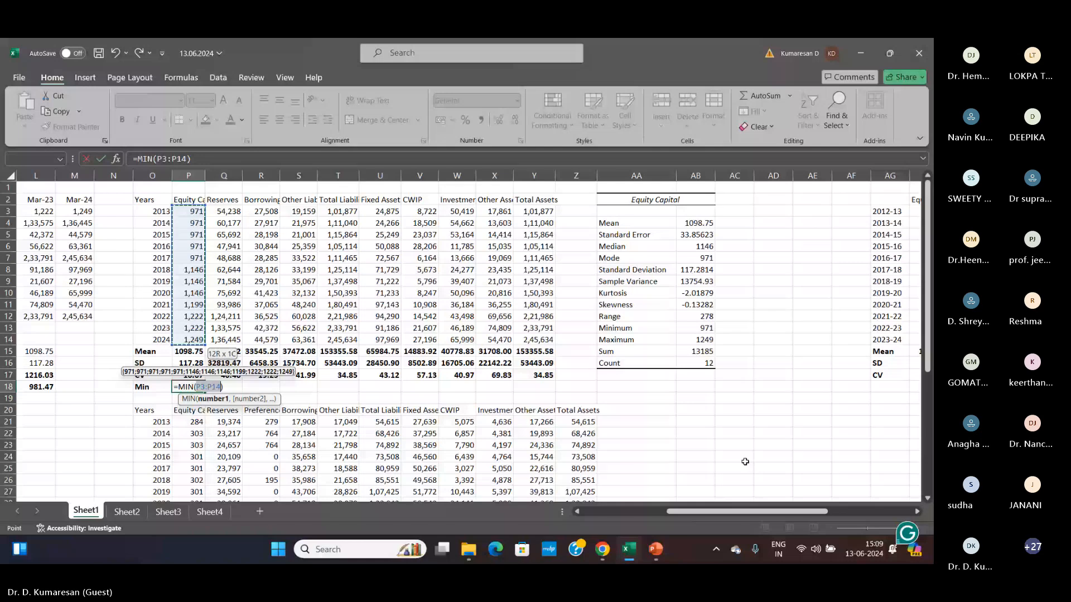
key(Return)
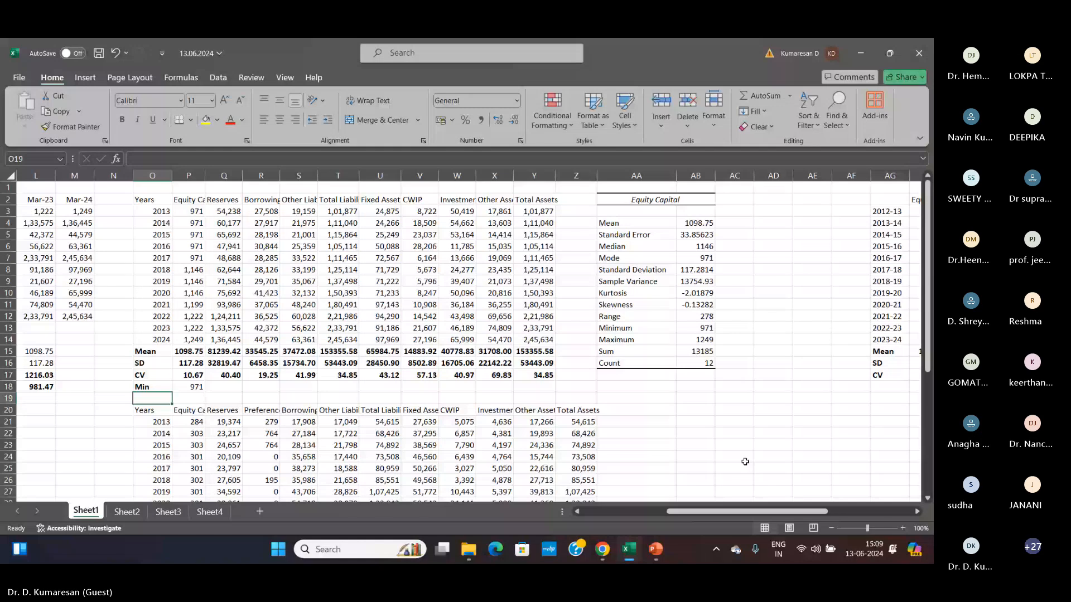
- Label O19 as Max, calculate the maximum of Tata Steel's Equity Capital in P19 over P3:P14, and make P18:P19 bold
text(Max)
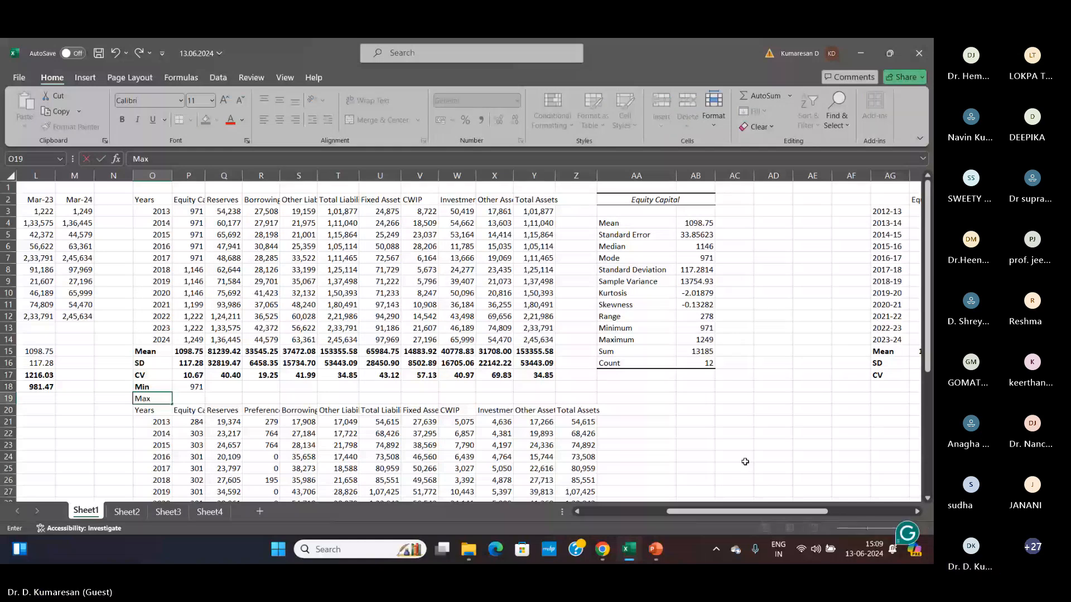
key(Tab)
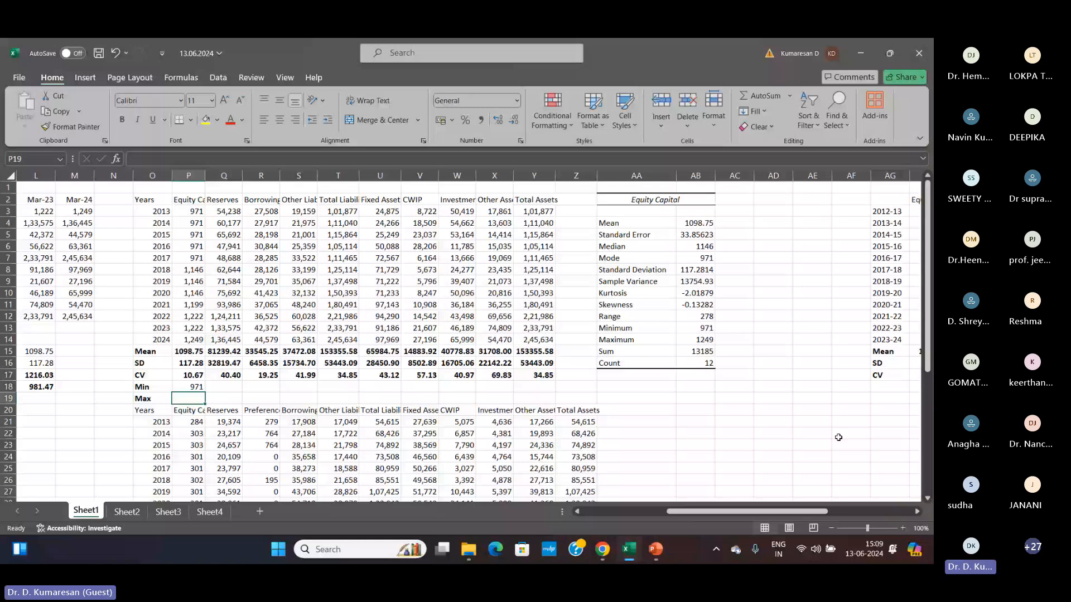
click(789, 96)
click(766, 156)
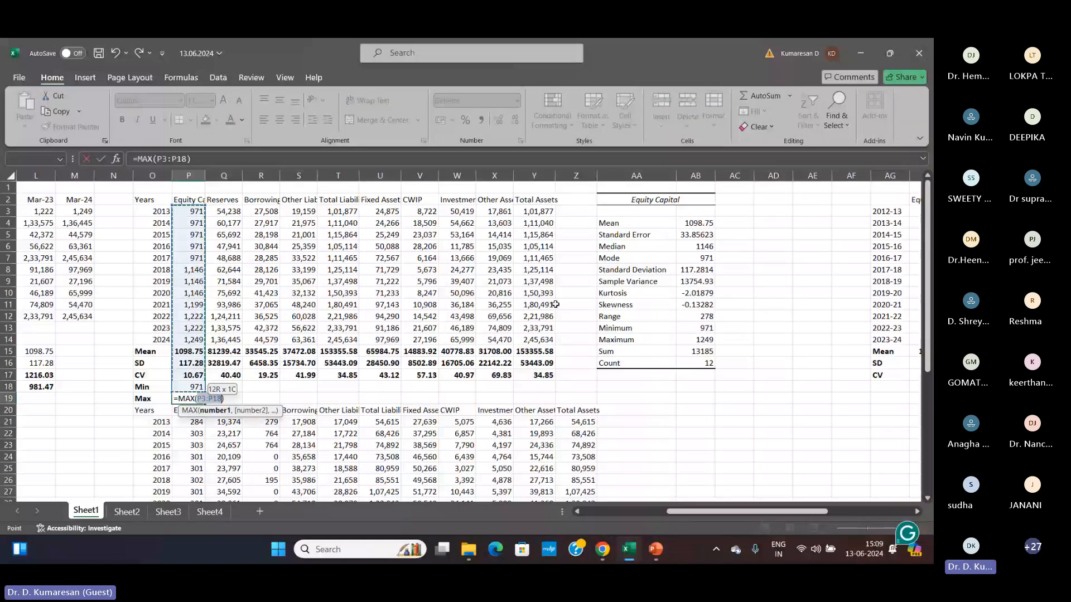
key(shift+Up)
key(shift+Up)
key(shift+Up)
key(shift+Up)
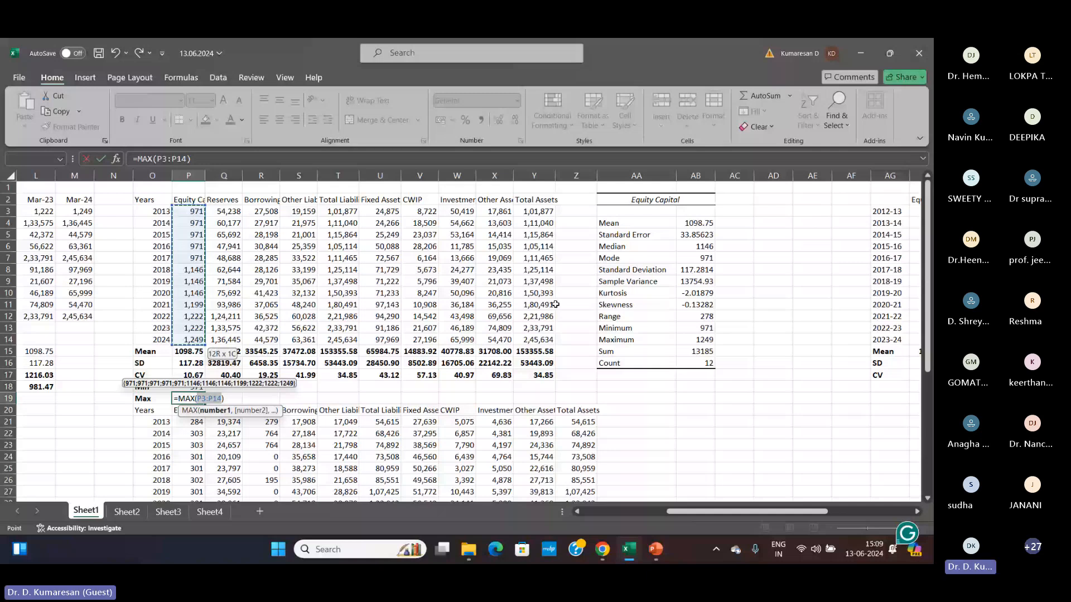
key(Return)
drag(192, 386, 199, 394)
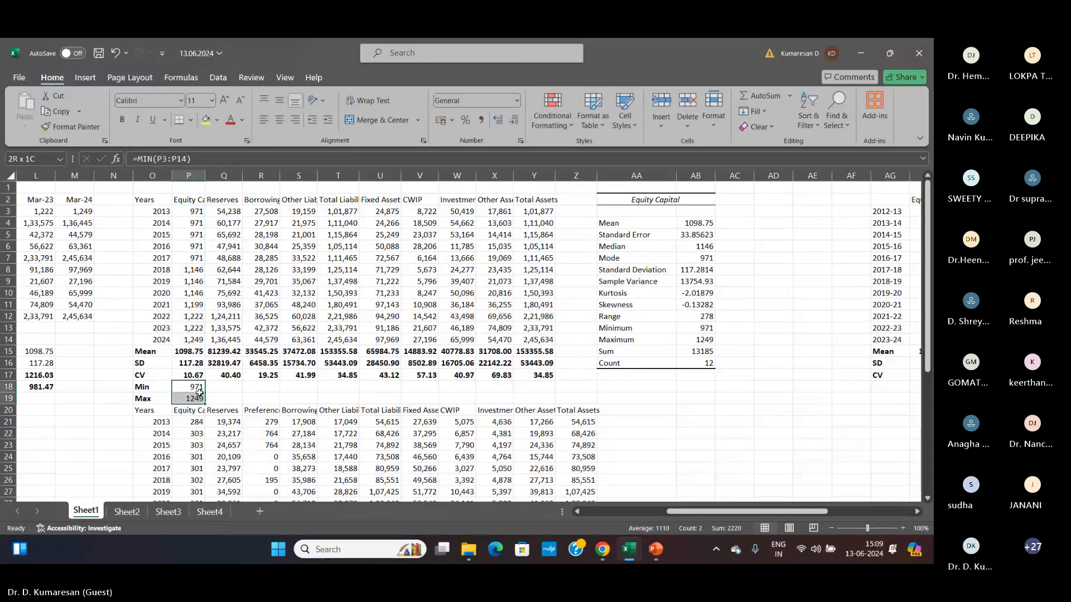
click(659, 397)
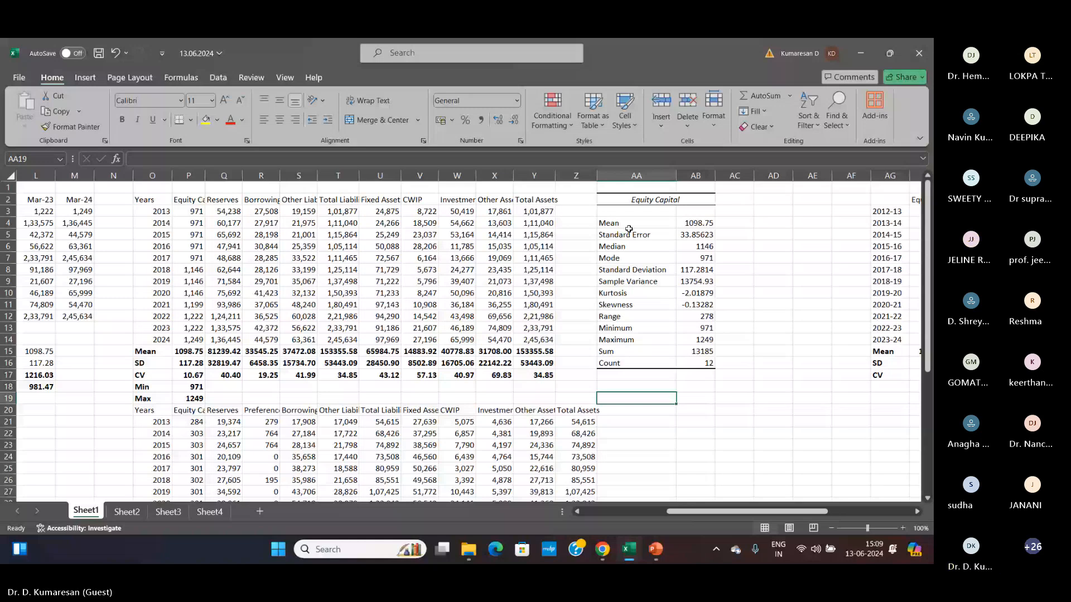
- Compare the Minimum and Maximum in AB13:AB14 of the Equity Capital statistics with the formula results in P18:P19
click(695, 328)
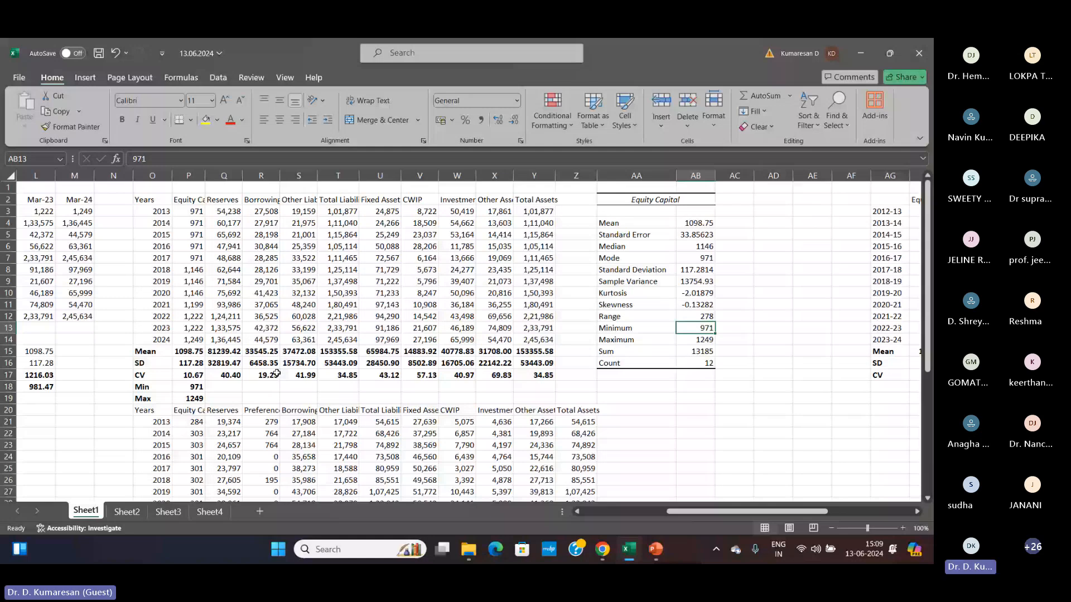
key(Down)
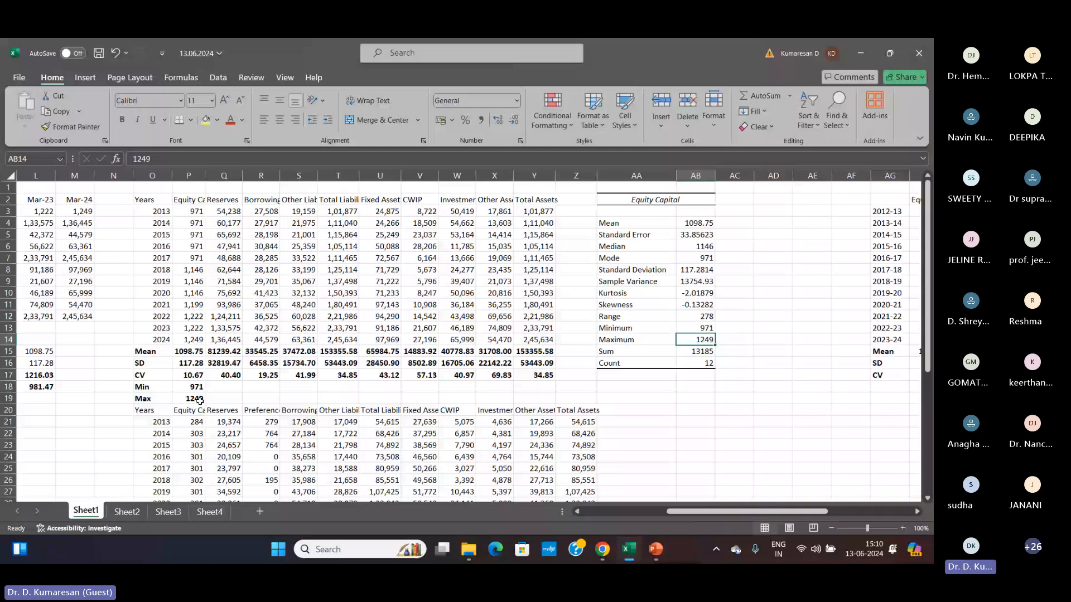
click(200, 400)
scroll(751, 307, down, 1)
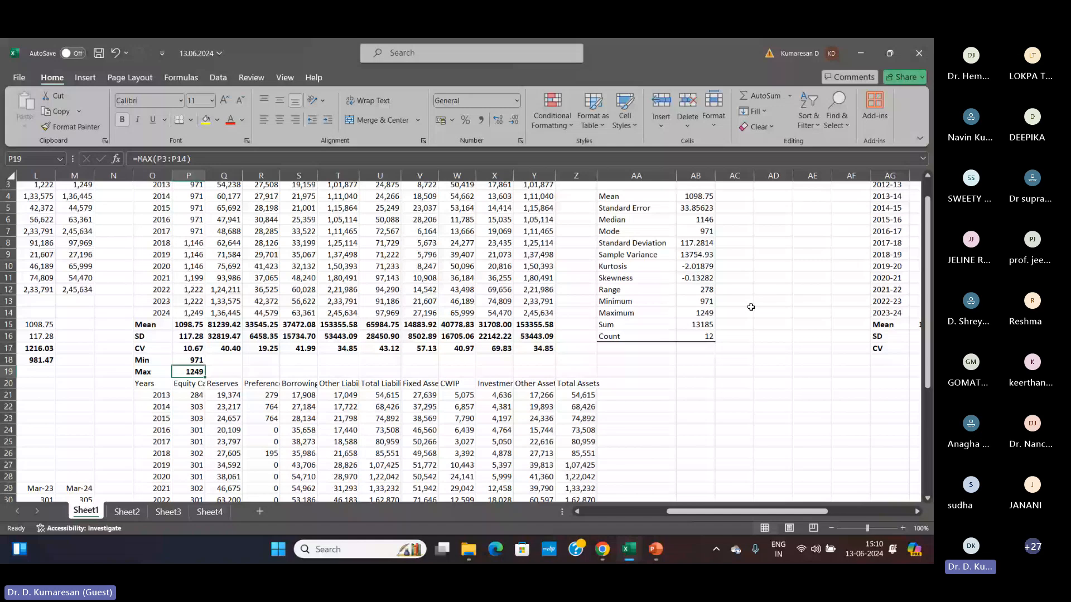
scroll(744, 208, up, 1)
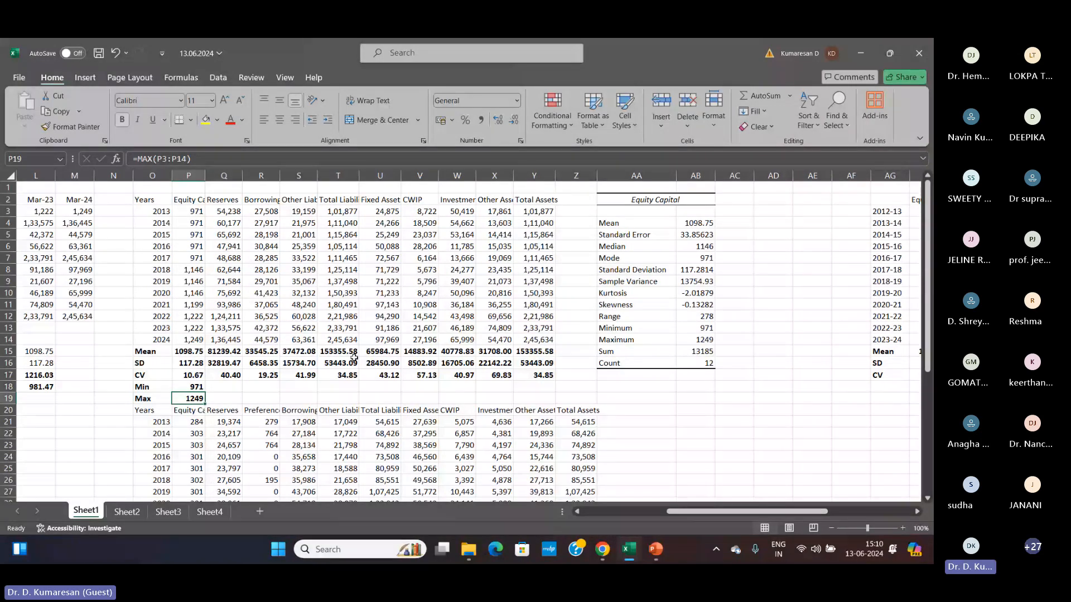
- Open the Descriptive Statistics analysis tool and move its dialog clear of the Tata Steel data
click(218, 79)
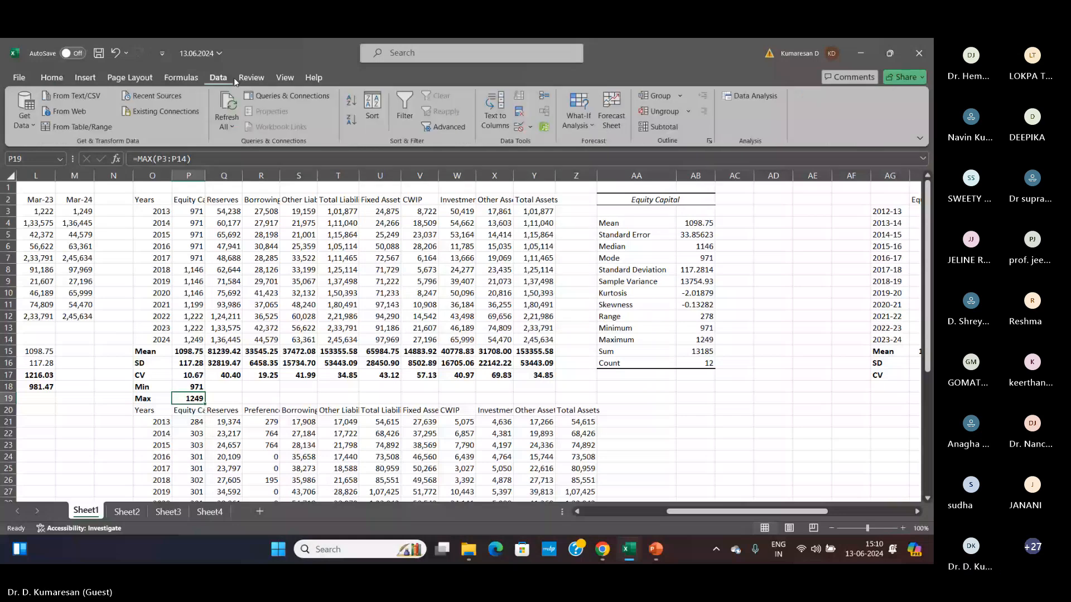
click(747, 97)
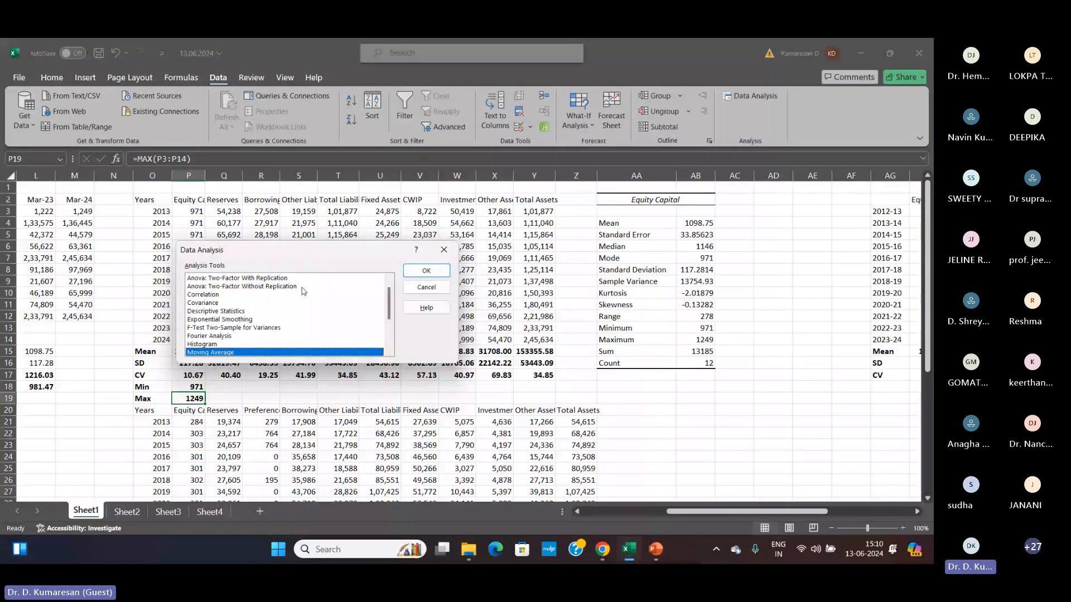
scroll(303, 292, up, 1)
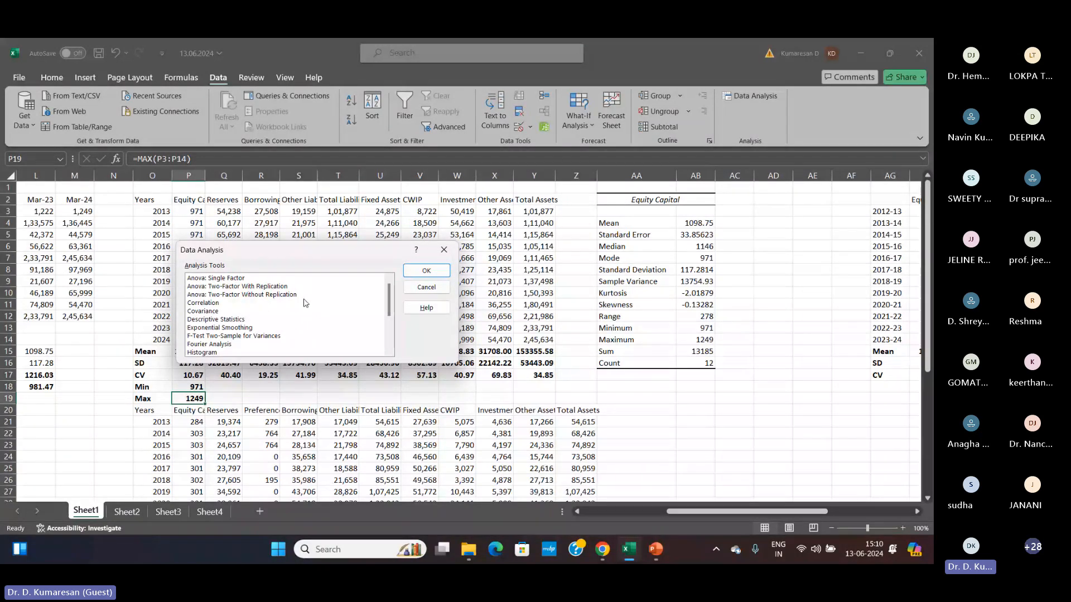
click(235, 320)
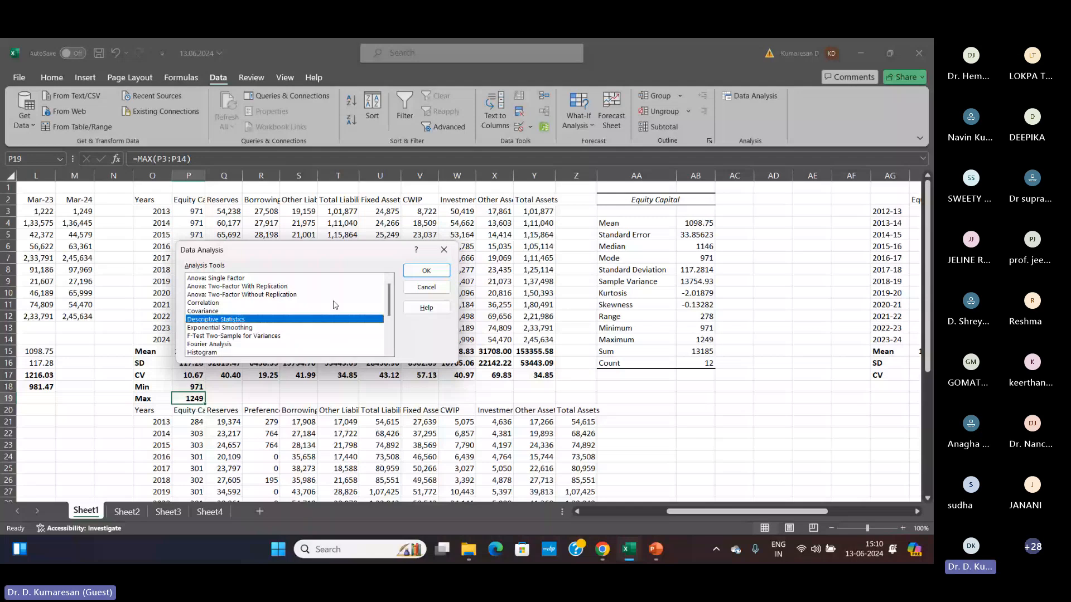
click(427, 273)
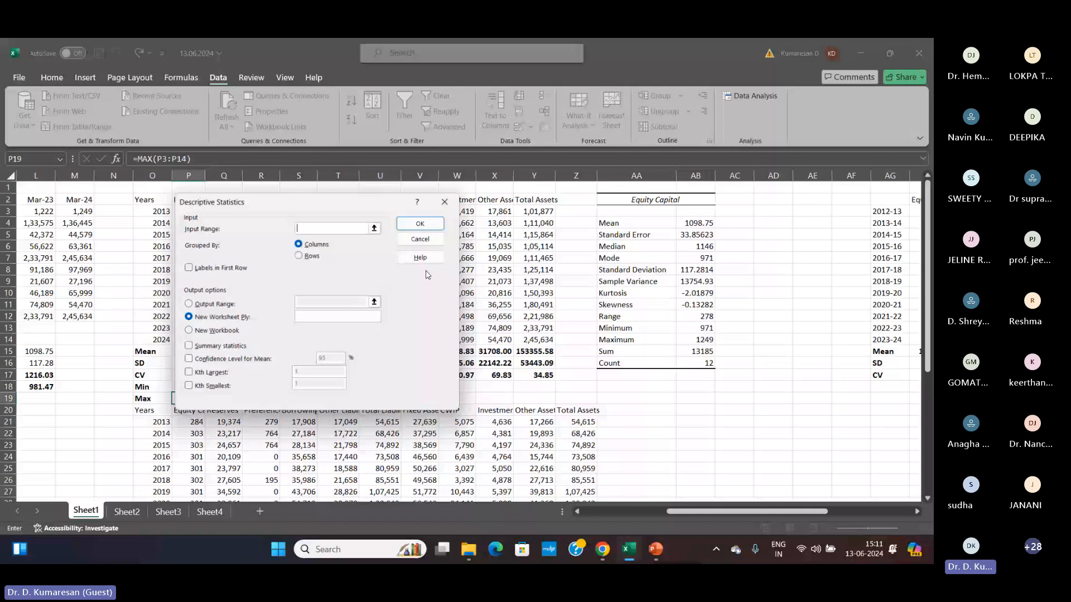
drag(371, 210, 820, 257)
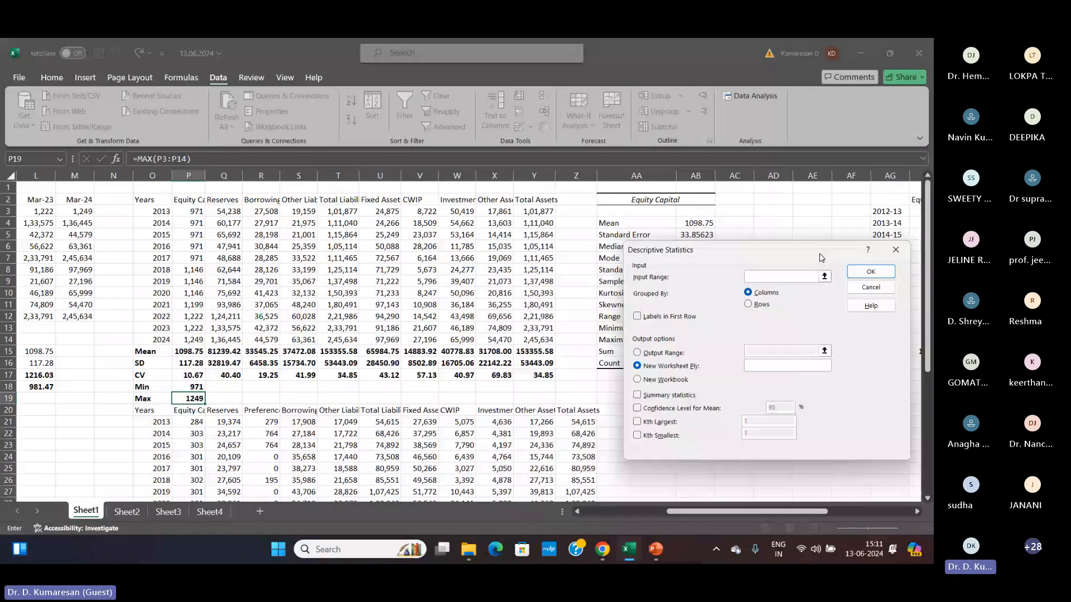
drag(819, 258, 821, 259)
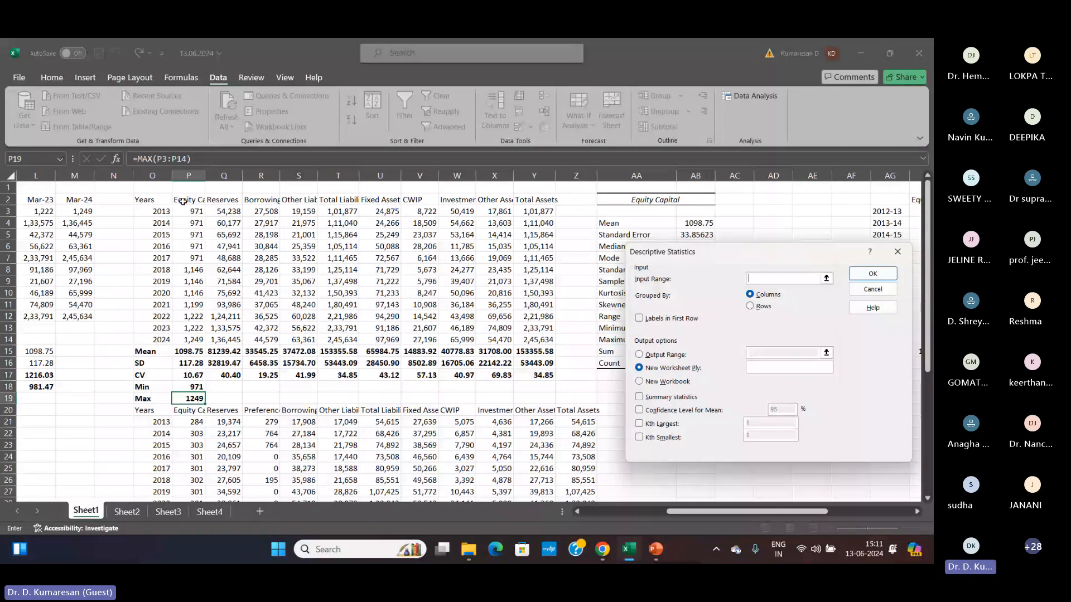
- Set up Descriptive Statistics for the Equity Capital data in P2:P14, with summary statistics enabled and output range AA20
drag(183, 202, 190, 339)
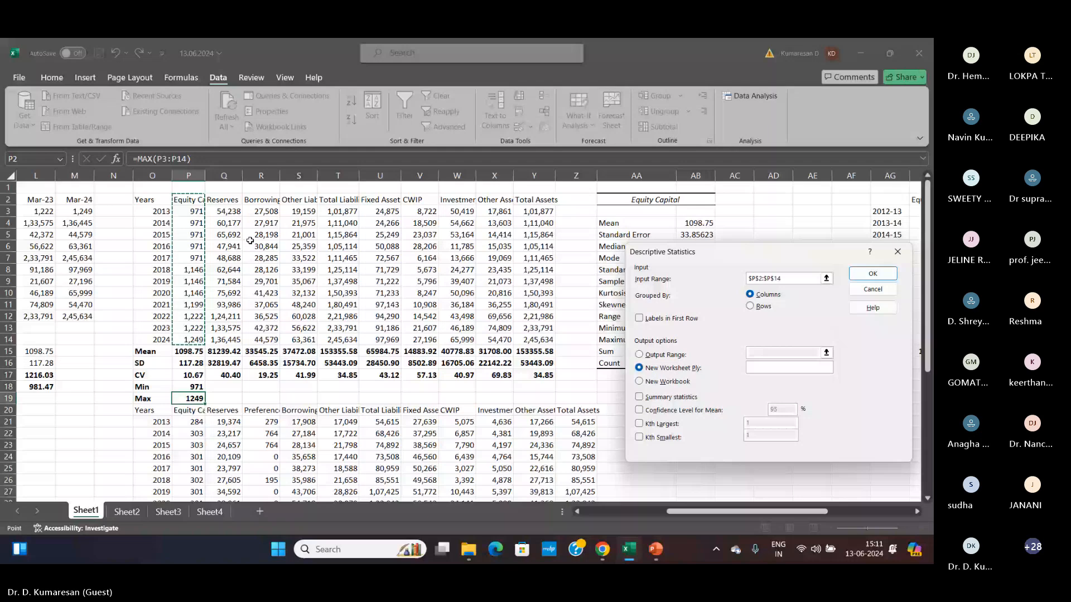
click(640, 399)
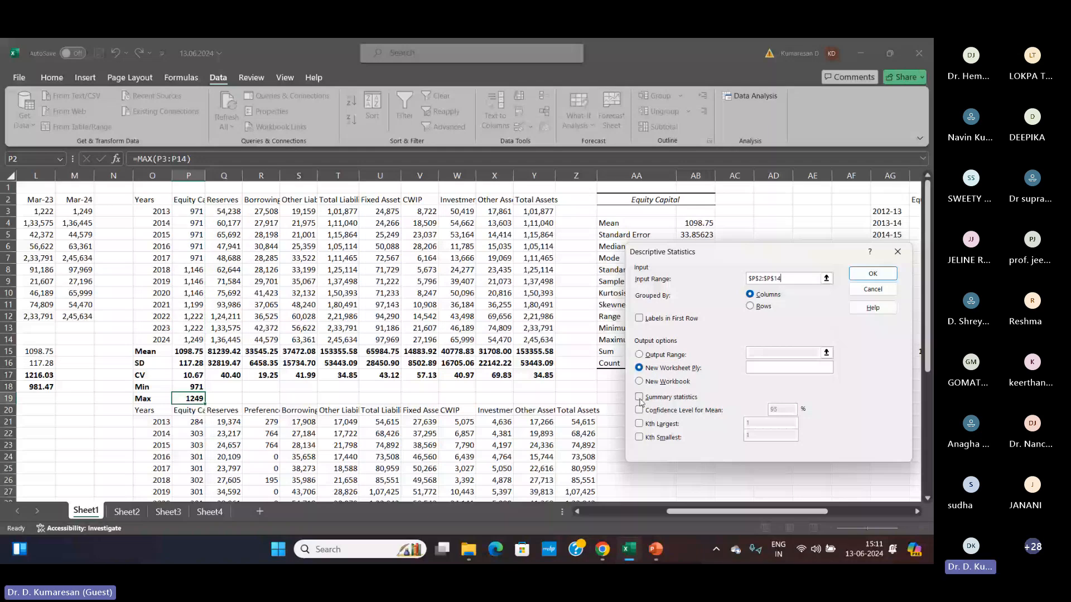
click(640, 397)
click(642, 358)
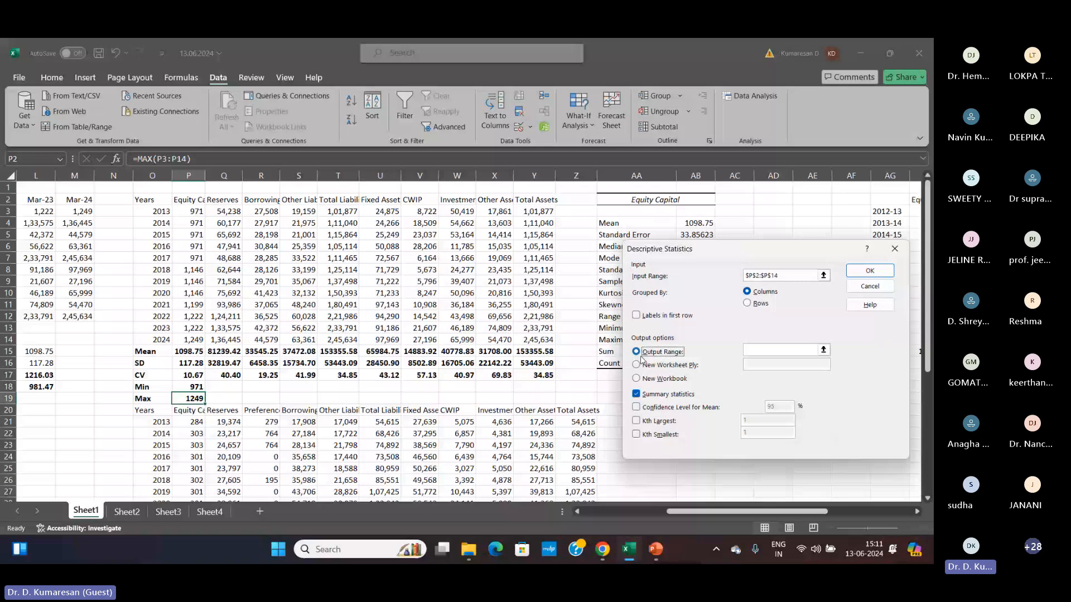
drag(816, 249, 455, 215)
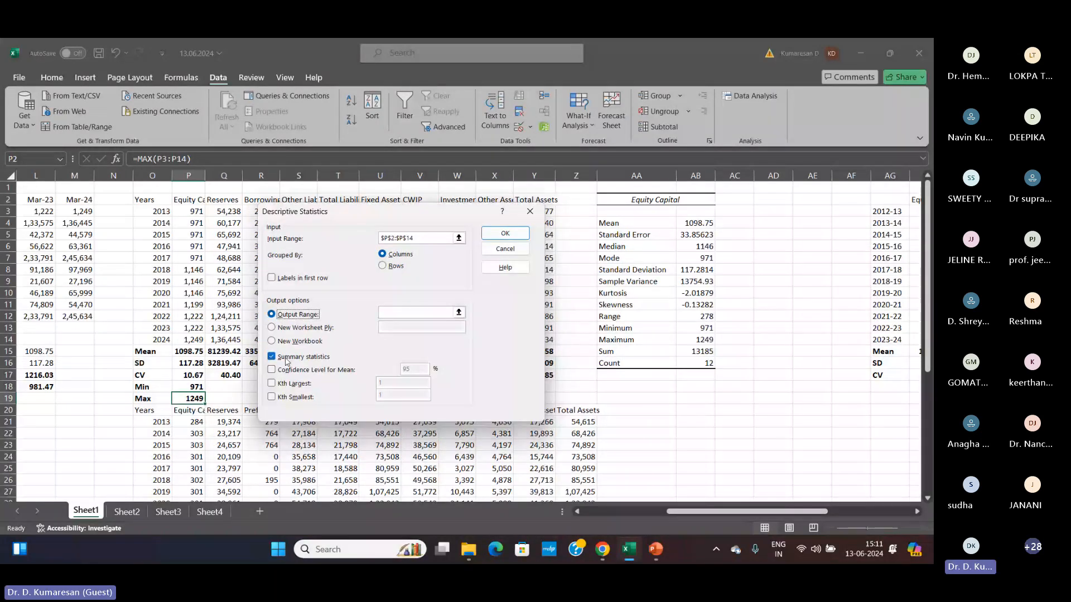
click(507, 255)
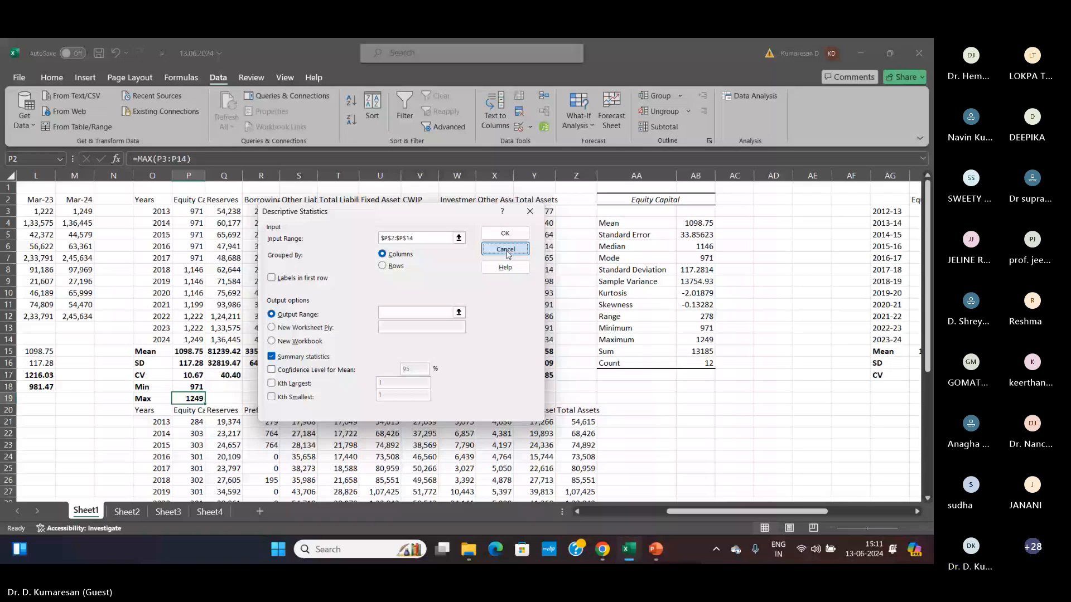
click(423, 236)
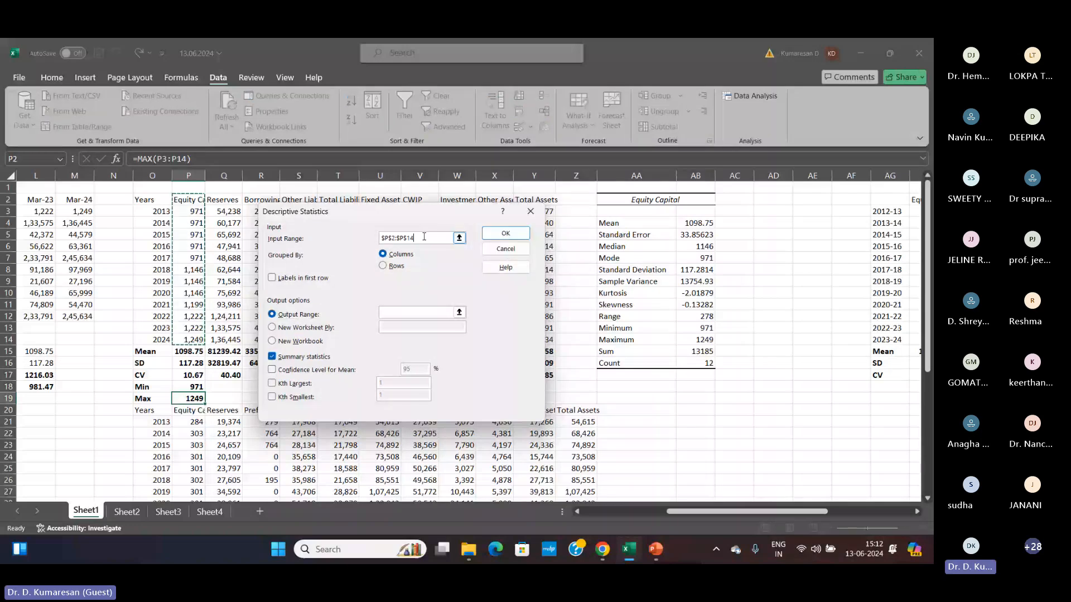
click(392, 311)
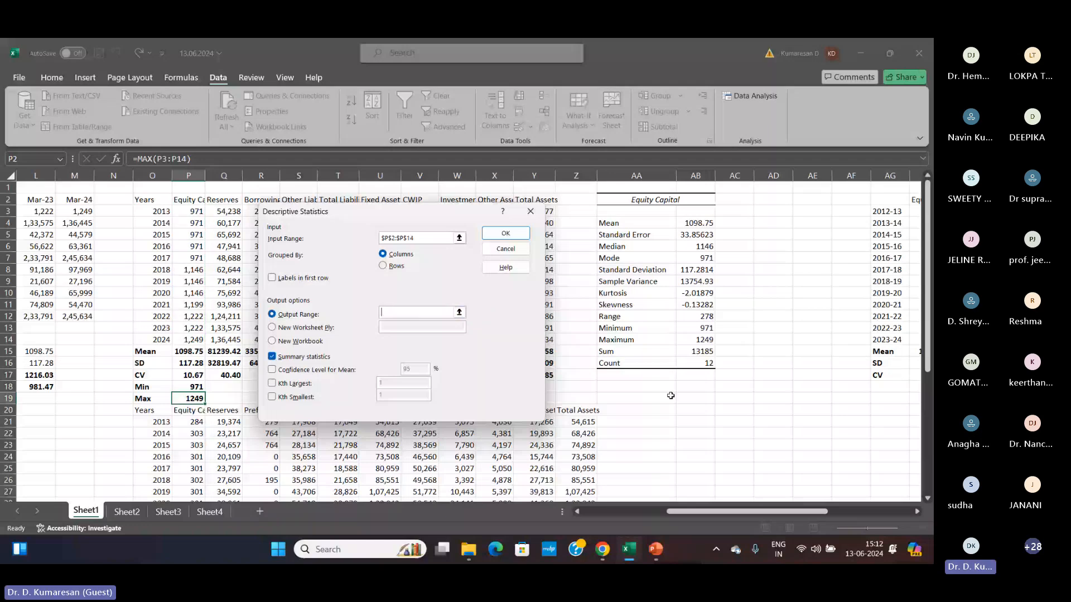
click(669, 410)
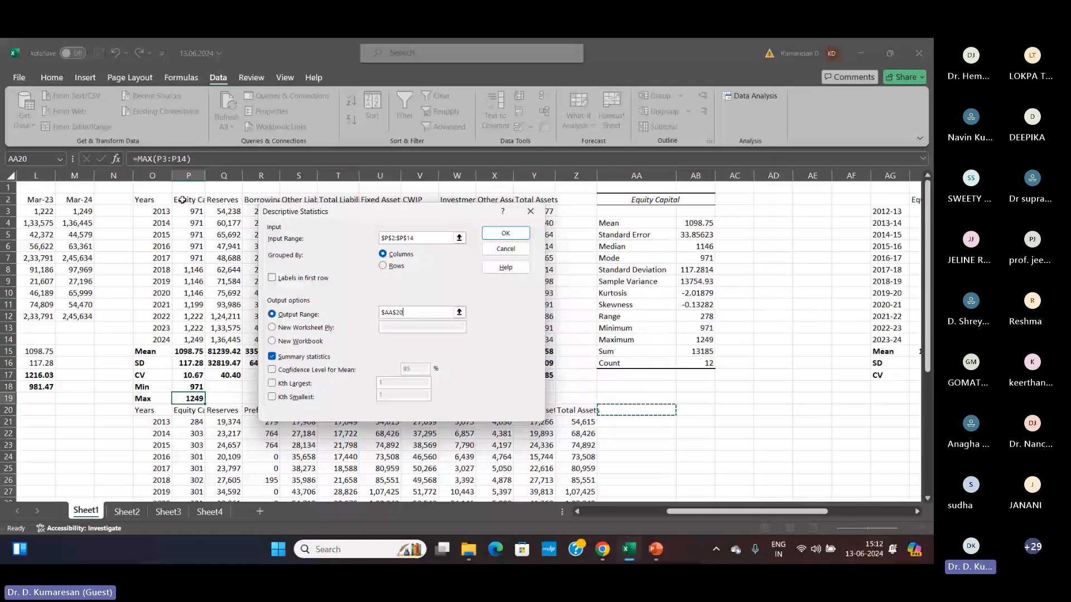
- Treat the first row as labels and generate the Equity Capital descriptive statistics table
click(506, 234)
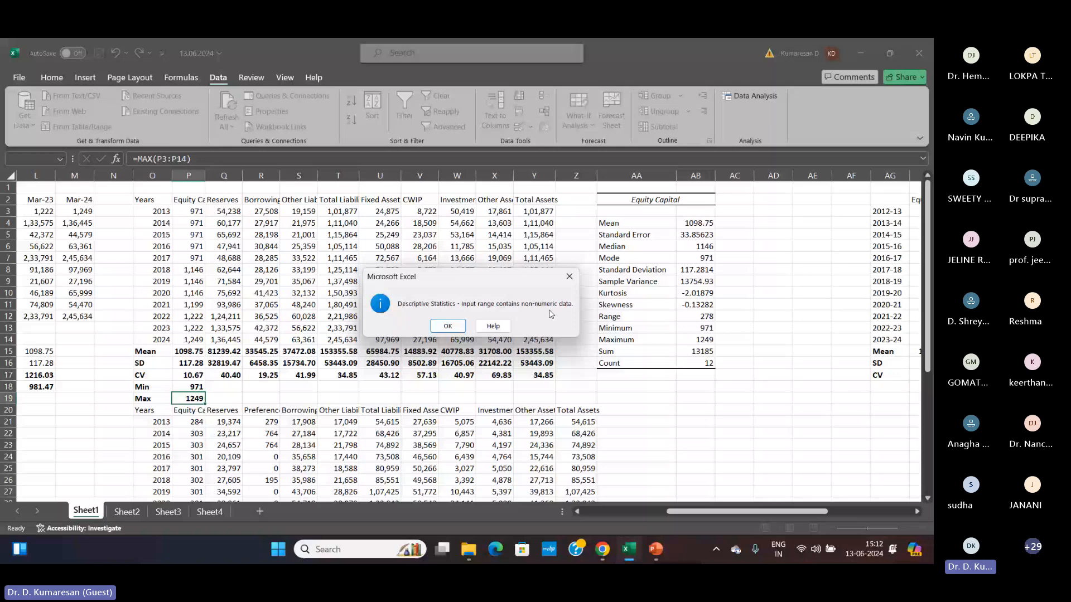
click(447, 327)
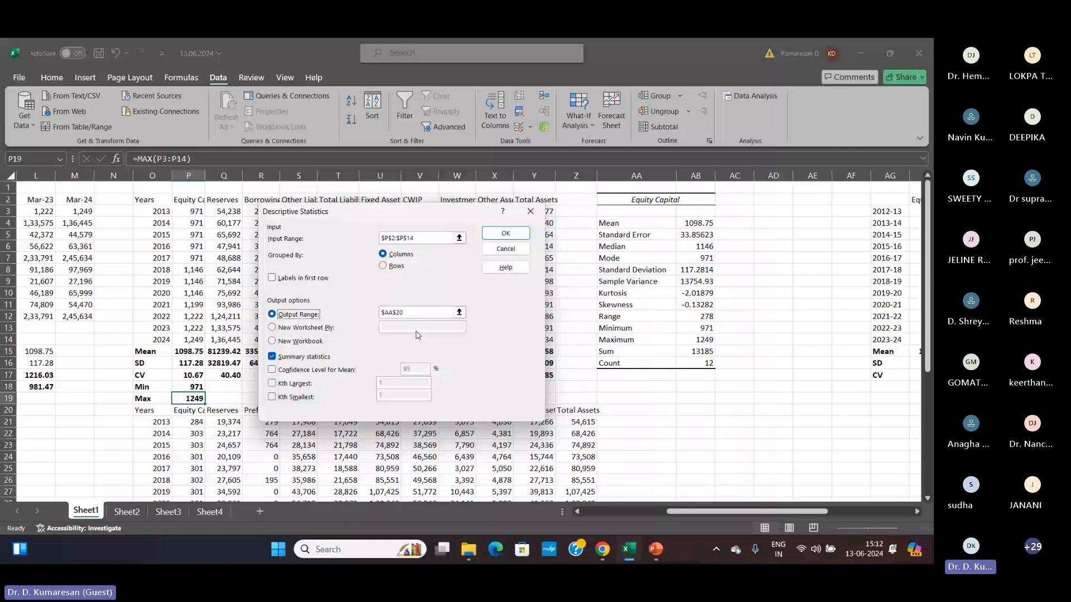
click(272, 278)
click(505, 234)
- Compare the new Equity Capital statistics table at AA20 with the existing one above it
scroll(707, 362, down, 2)
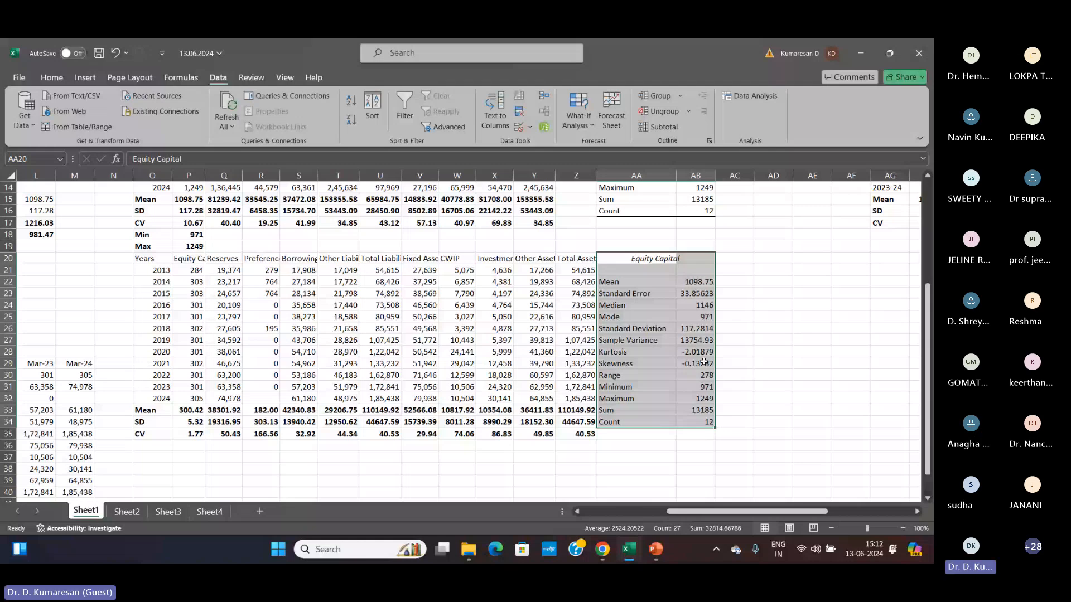
scroll(741, 361, up, 2)
click(806, 340)
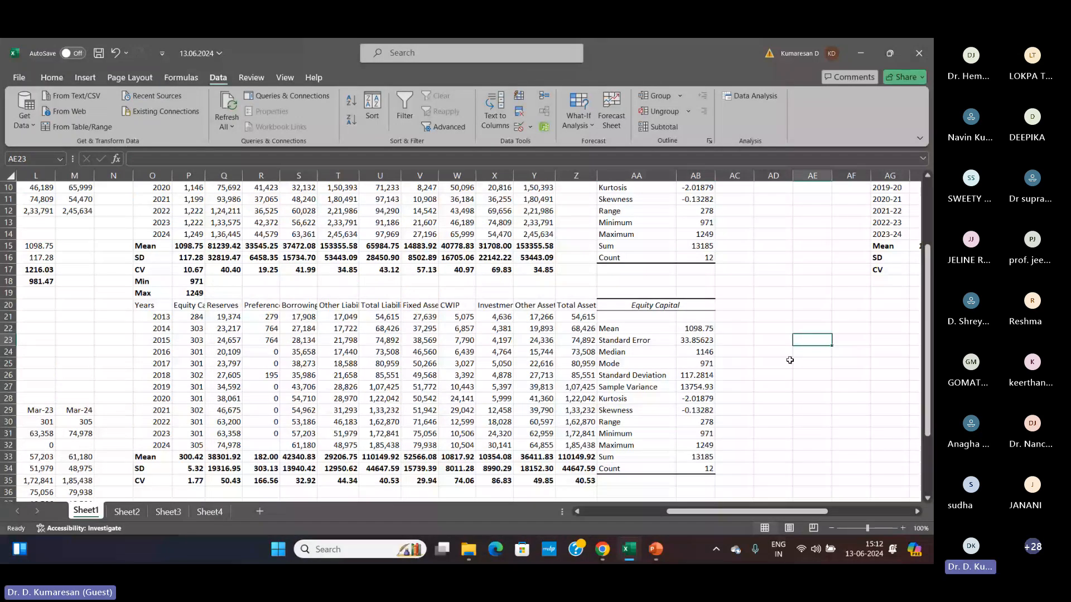
scroll(699, 235, up, 3)
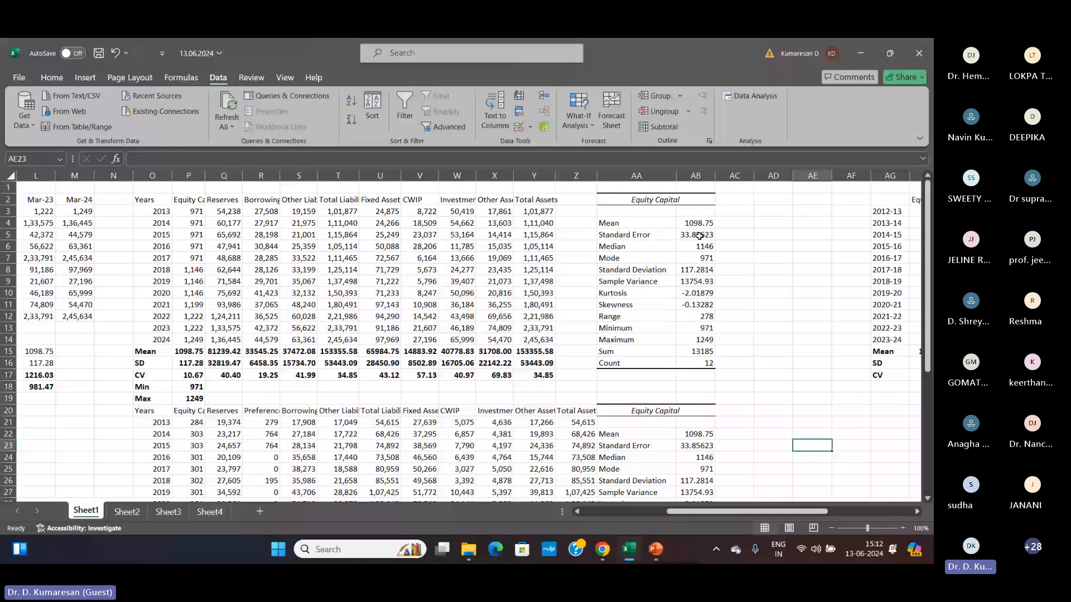
scroll(699, 236, down, 2)
scroll(551, 370, up, 2)
scroll(773, 375, down, 1)
click(772, 375)
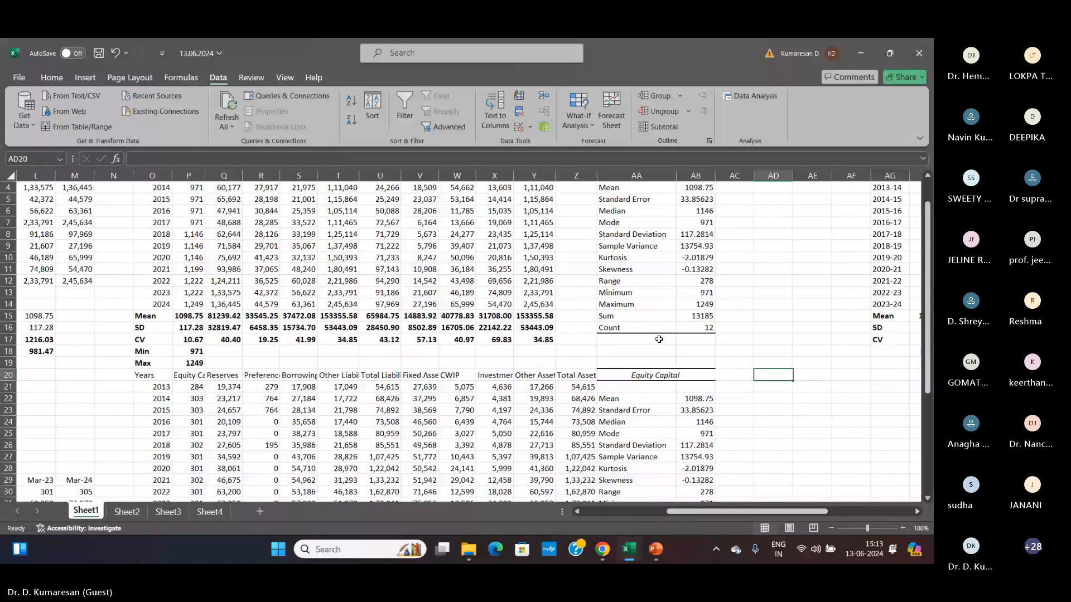
scroll(659, 339, up, 1)
- Generate descriptive statistics for the Reserves data in Q2:Q14 with labels and summary statistics, placing the output at AD20
click(750, 96)
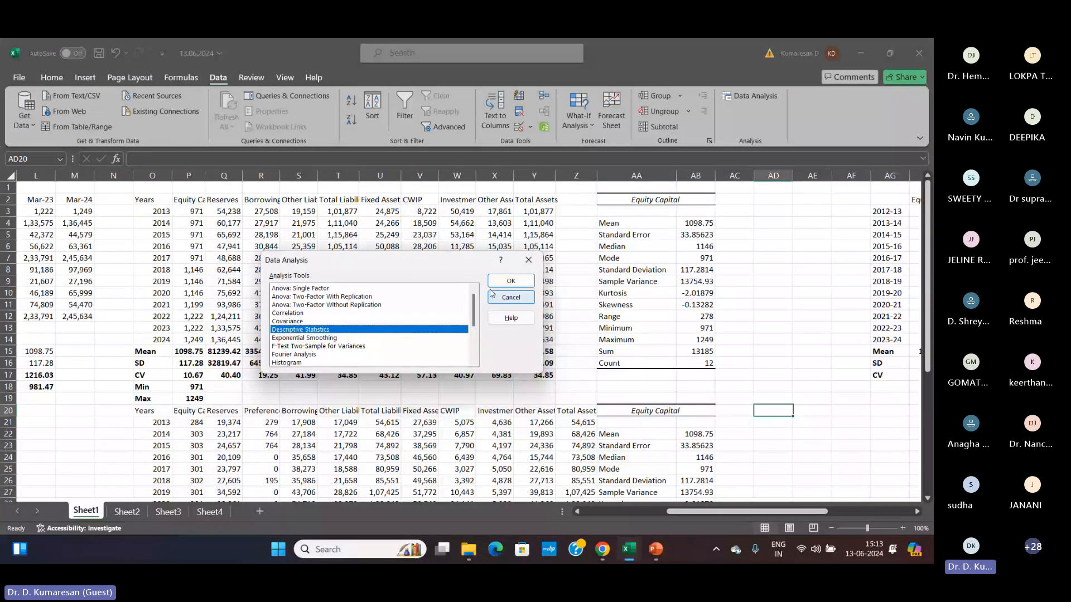
click(511, 281)
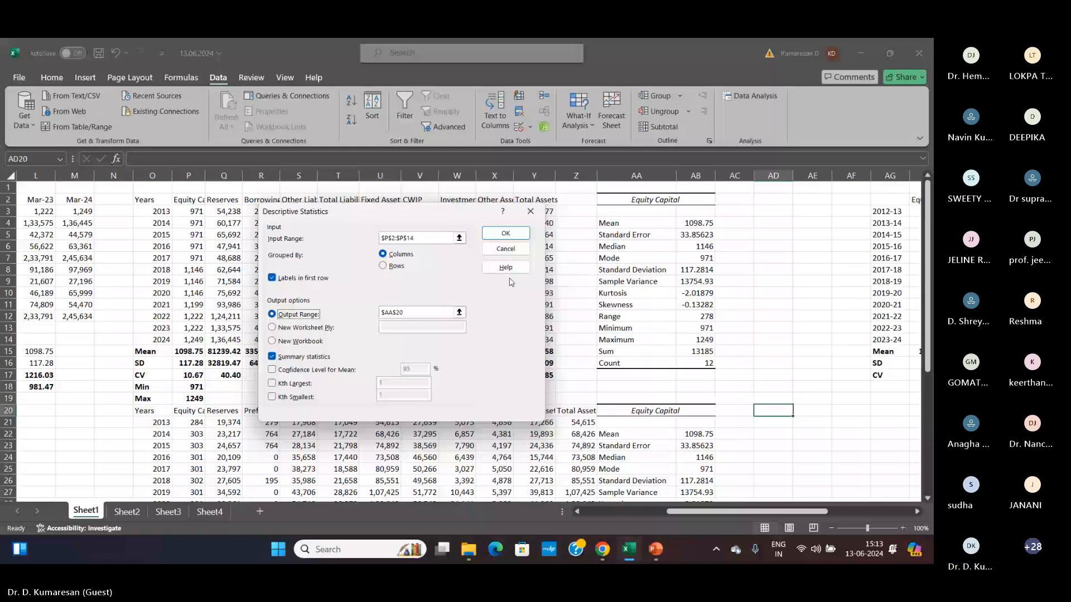
drag(440, 237, 344, 241)
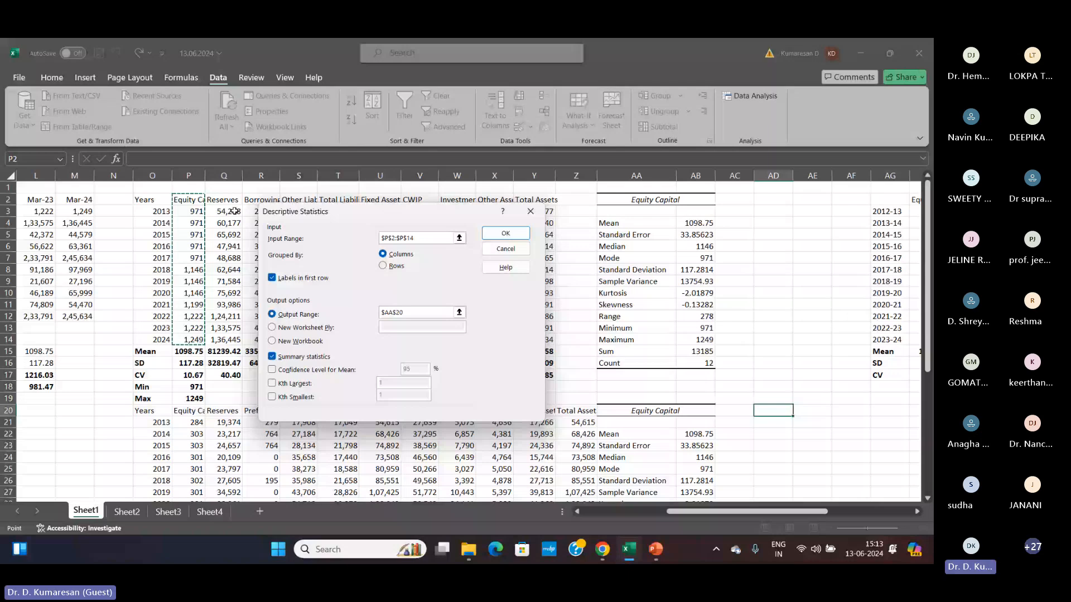
drag(226, 199, 225, 340)
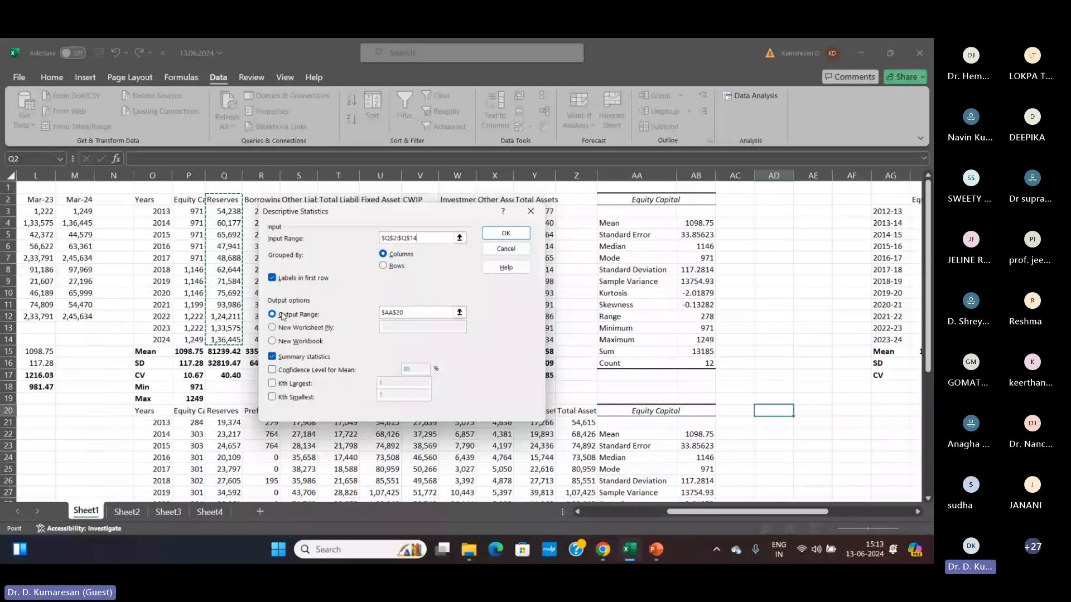
click(399, 312)
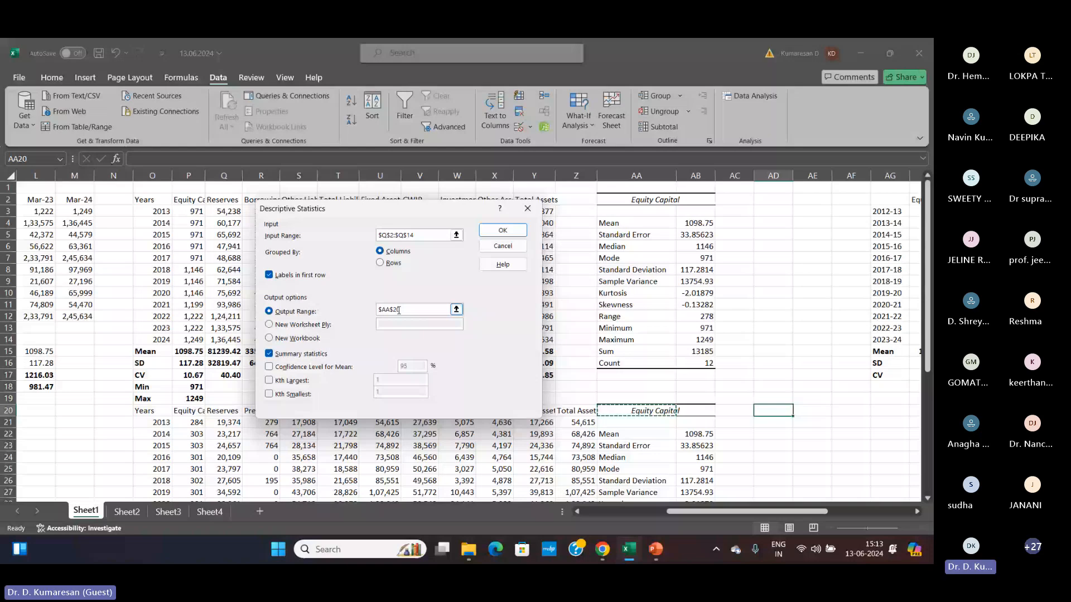
key(Return)
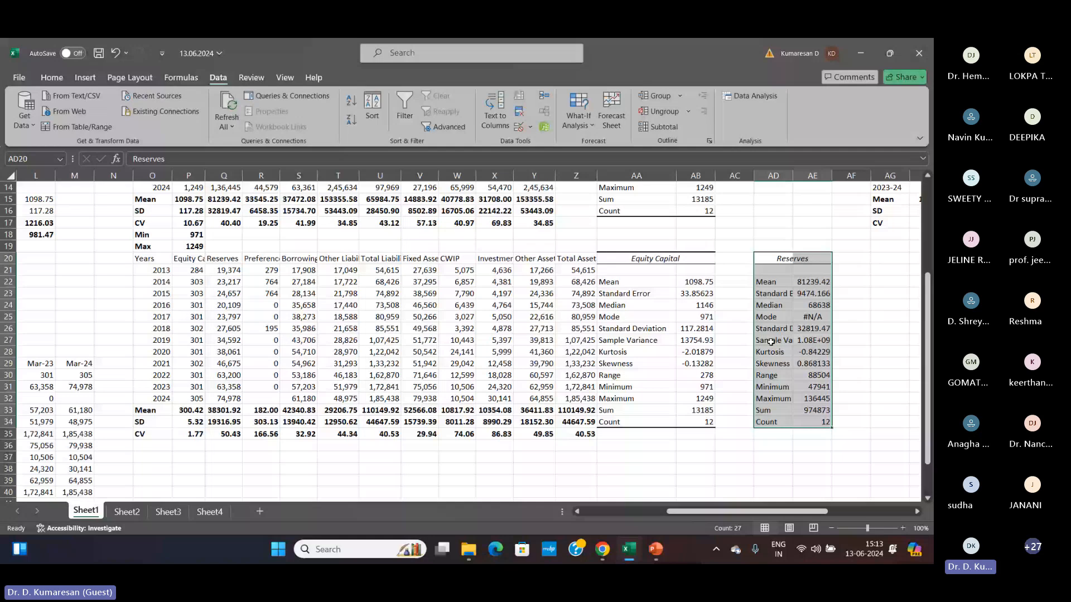
- Format the values AB22:AB34 of the lower Equity Capital statistics table to two decimal places
click(772, 330)
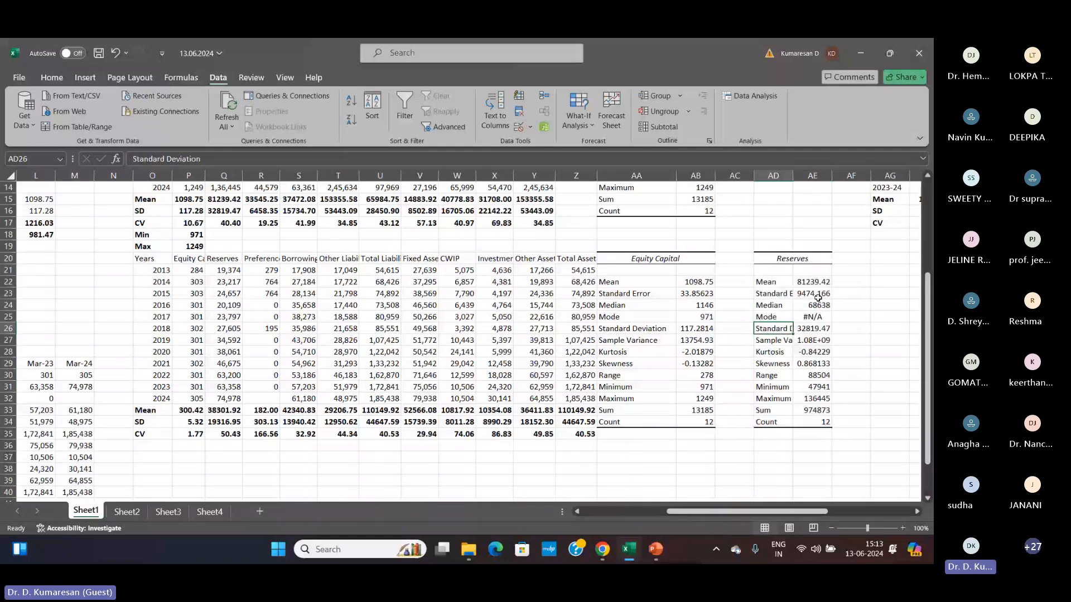
scroll(818, 299, up, 2)
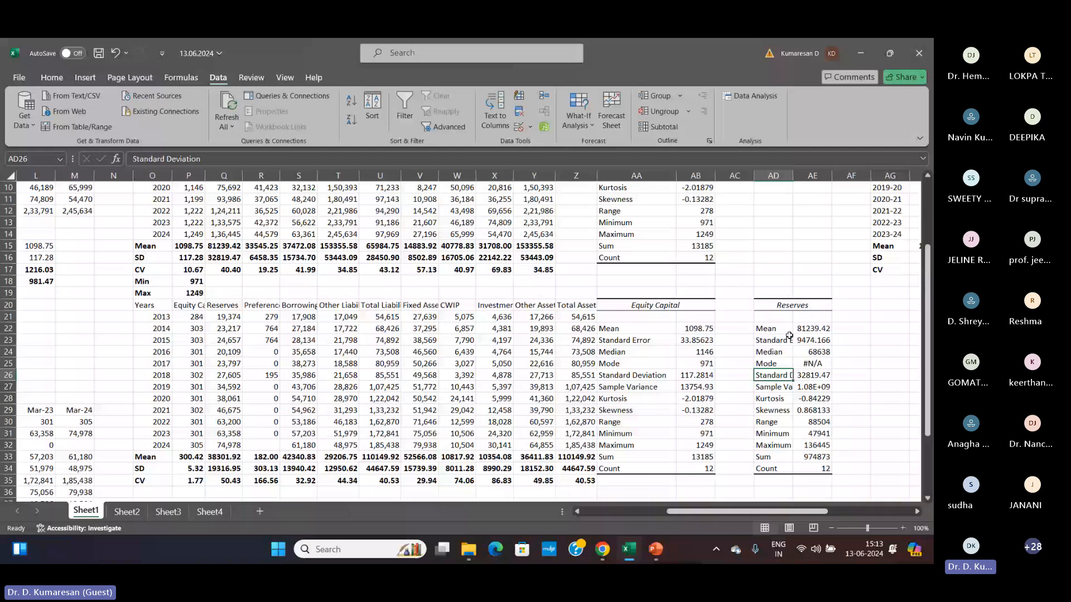
scroll(789, 336, down, 1)
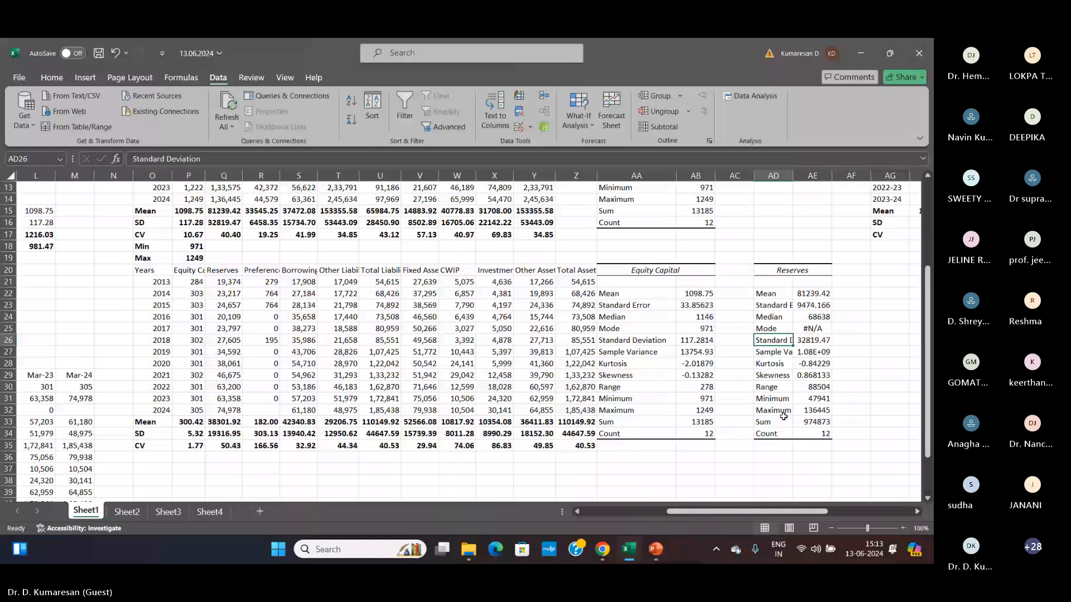
drag(695, 294, 683, 396)
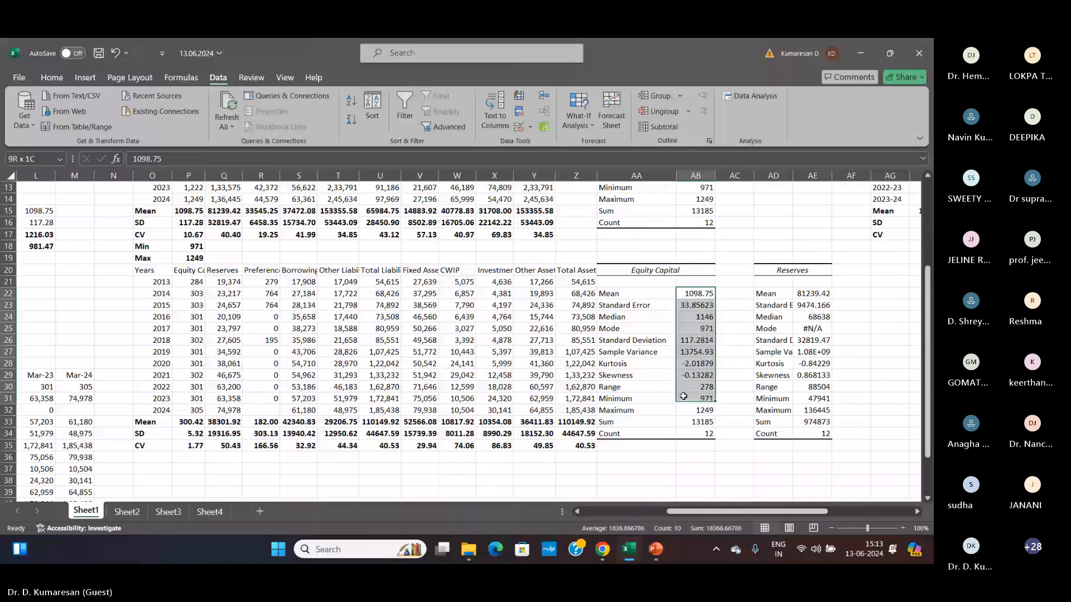
drag(683, 397, 697, 433)
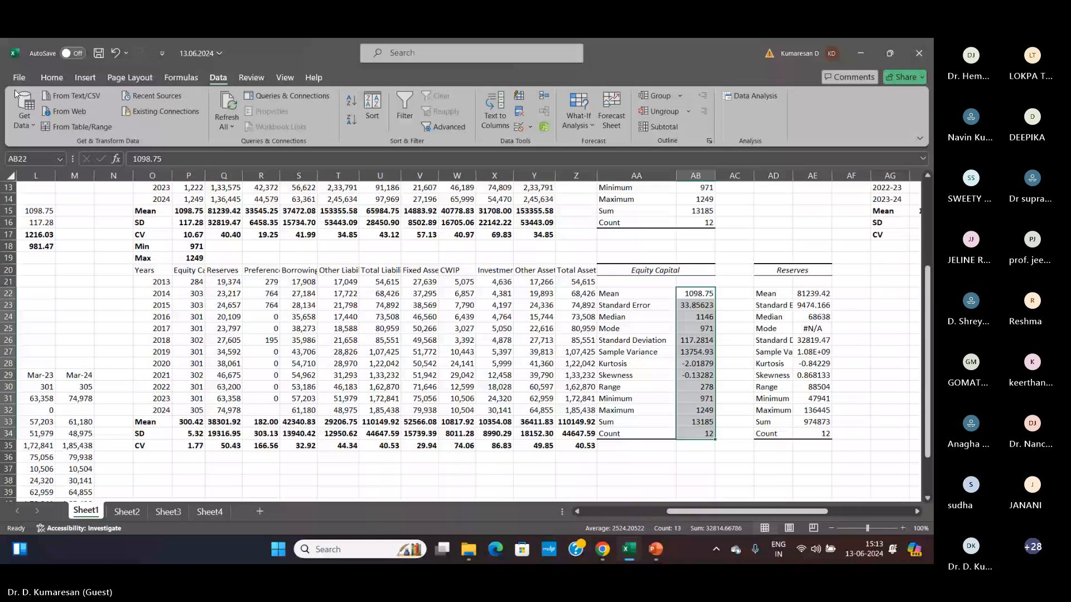
click(52, 77)
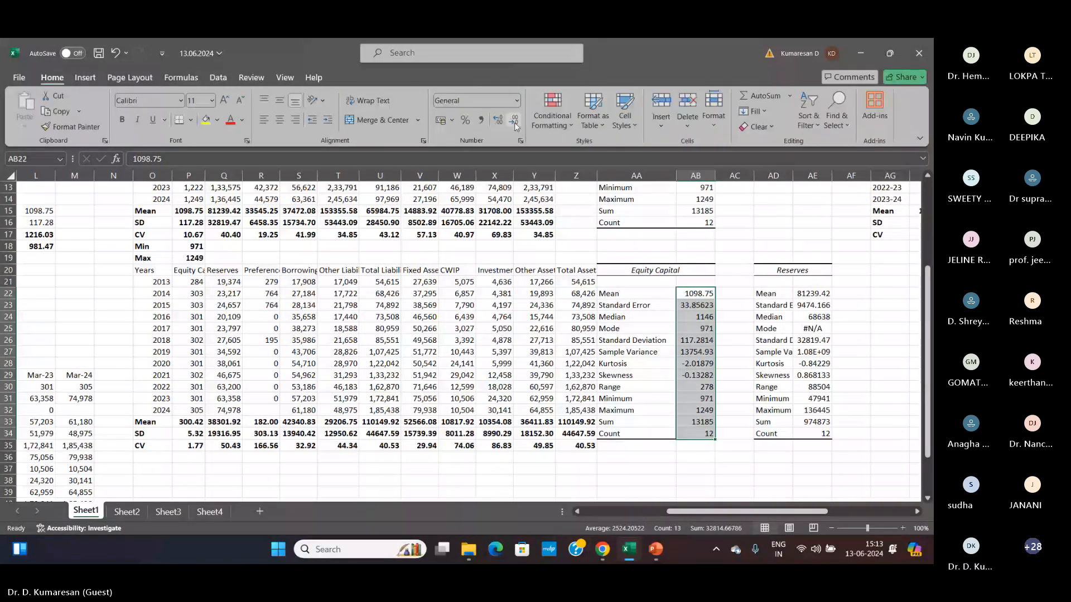
click(513, 124)
click(499, 120)
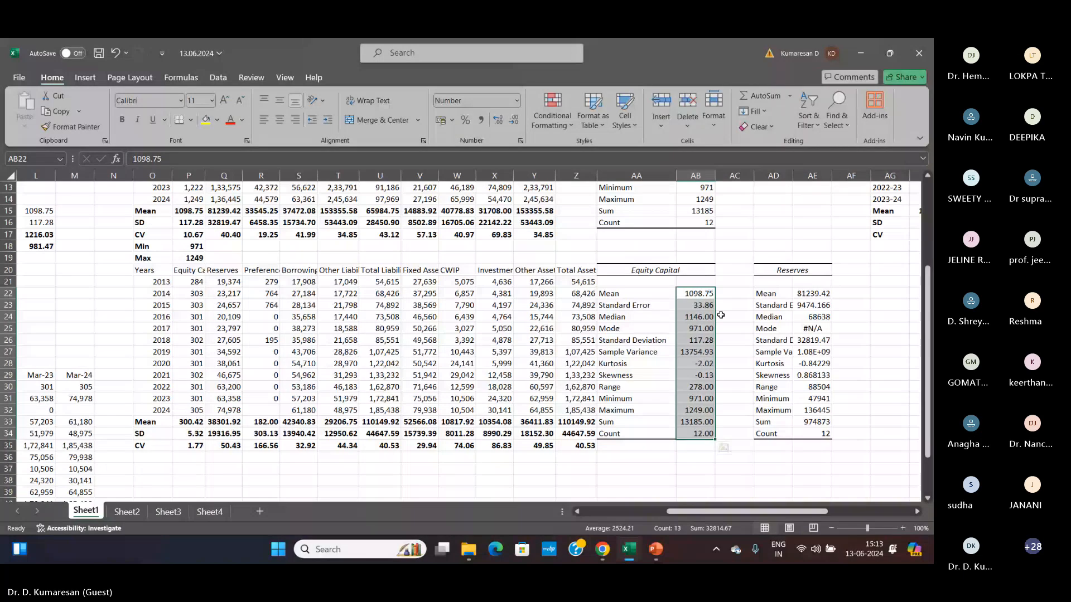
- Format the values AB4:AB16 of the upper Equity Capital statistics table to two decimal places
scroll(720, 315, up, 4)
drag(697, 222, 691, 360)
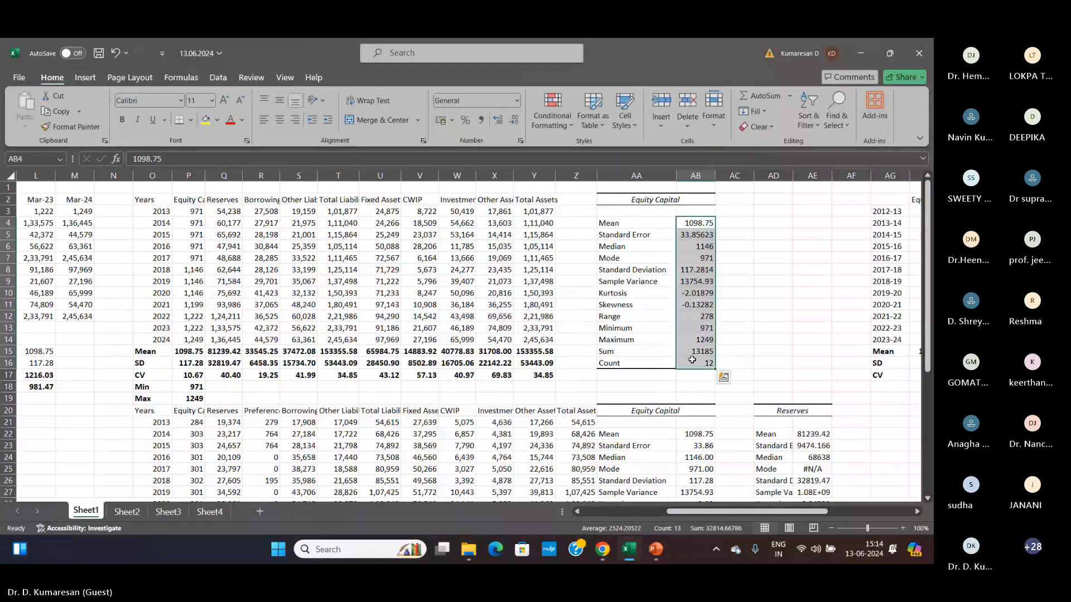
key(super+p)
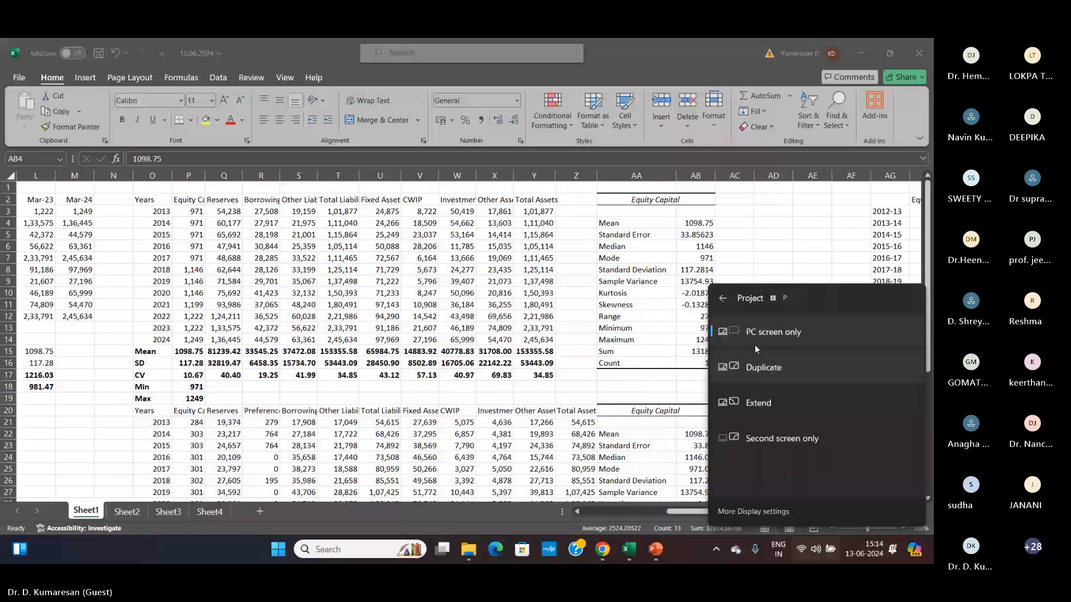
click(755, 346)
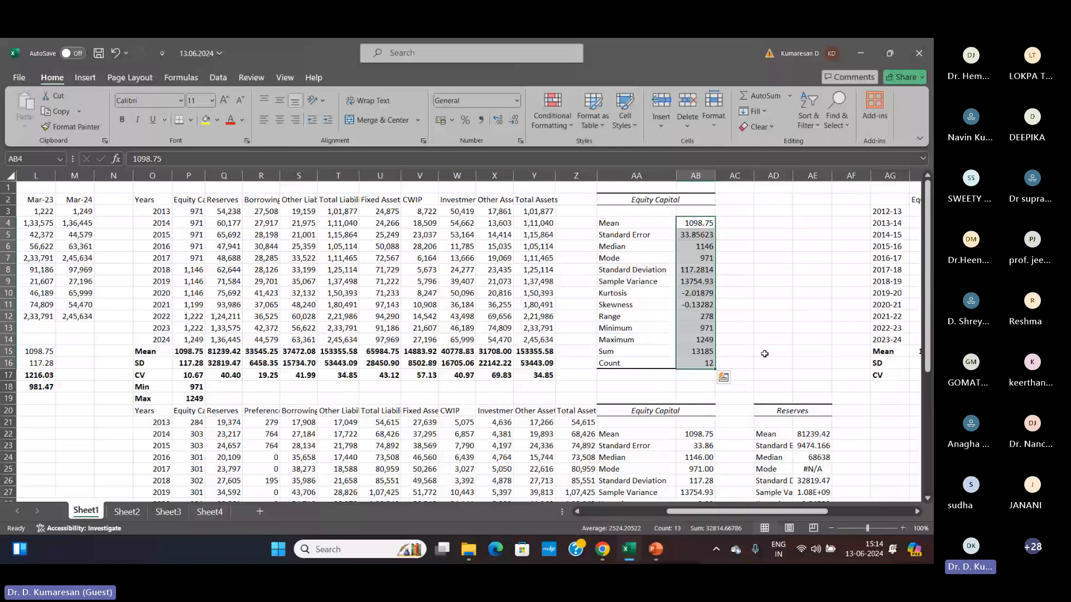
click(496, 121)
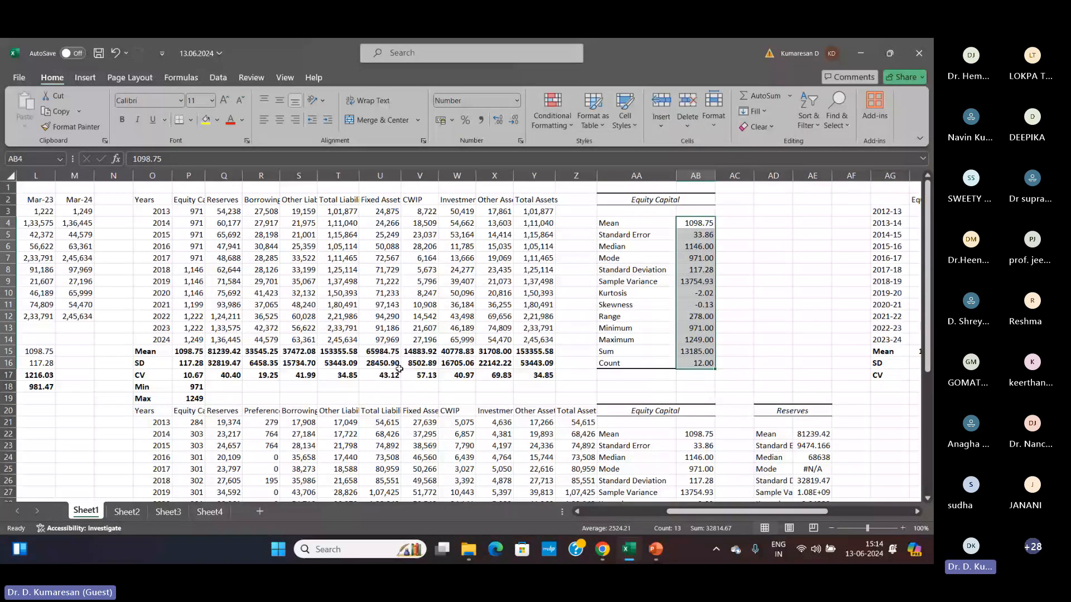
- Review the yearly figures and the Mean, SD and CV rows for both companies on Sheet2, and return to Sheet1
key(ctrl+Page_Down)
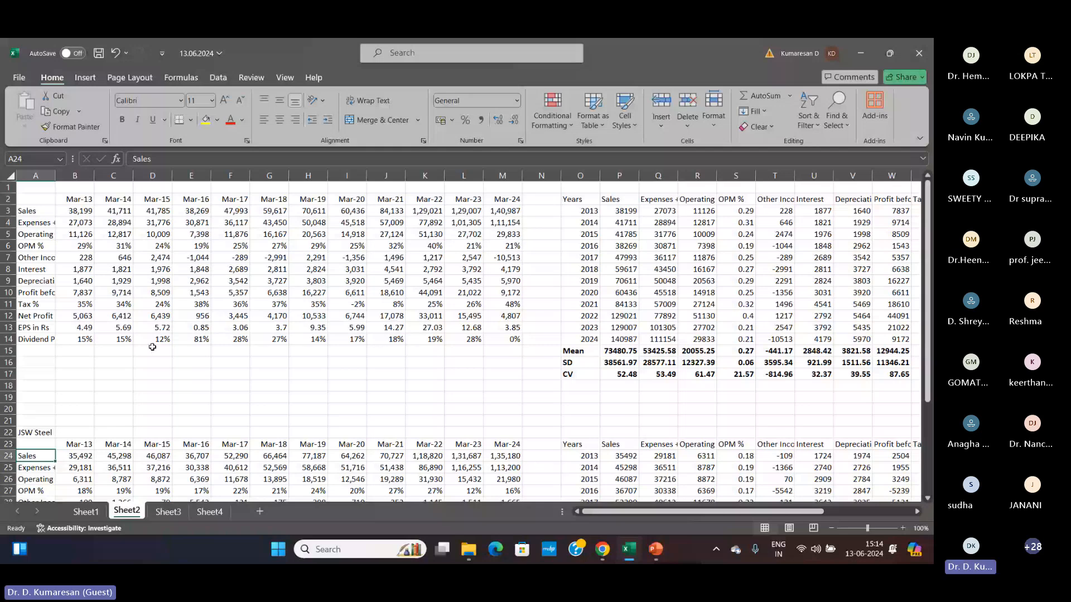
scroll(152, 347, down, 1)
scroll(152, 347, down, 6)
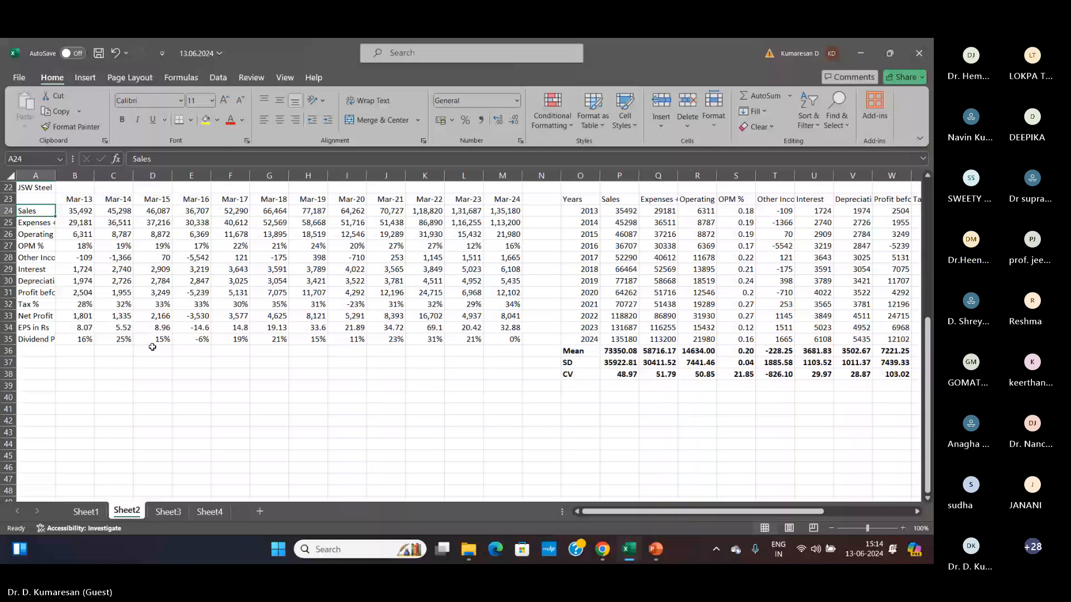
scroll(152, 347, up, 7)
click(917, 512)
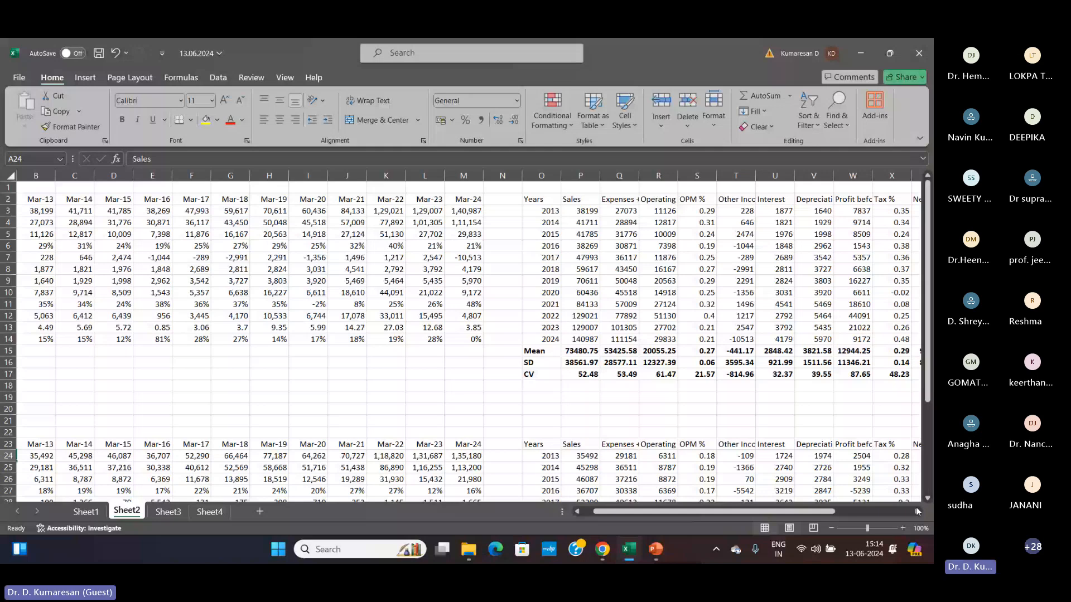
key(ctrl+Page_Up)
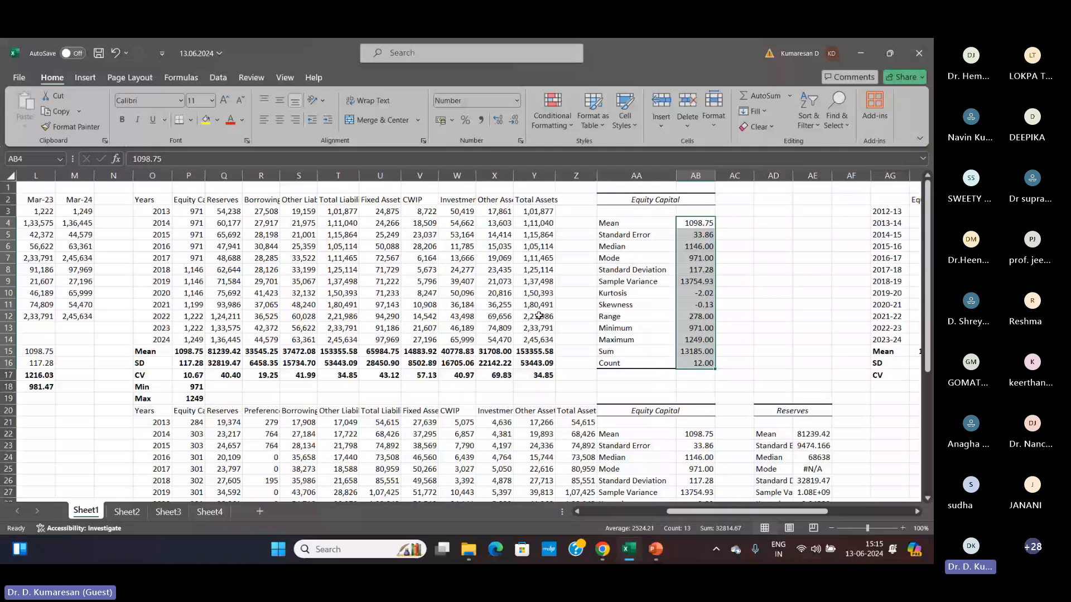
- On Sheet2, check the Net Profit and ROA columns and clear the existing ROA formula in AD3
key(ctrl+Page_Down)
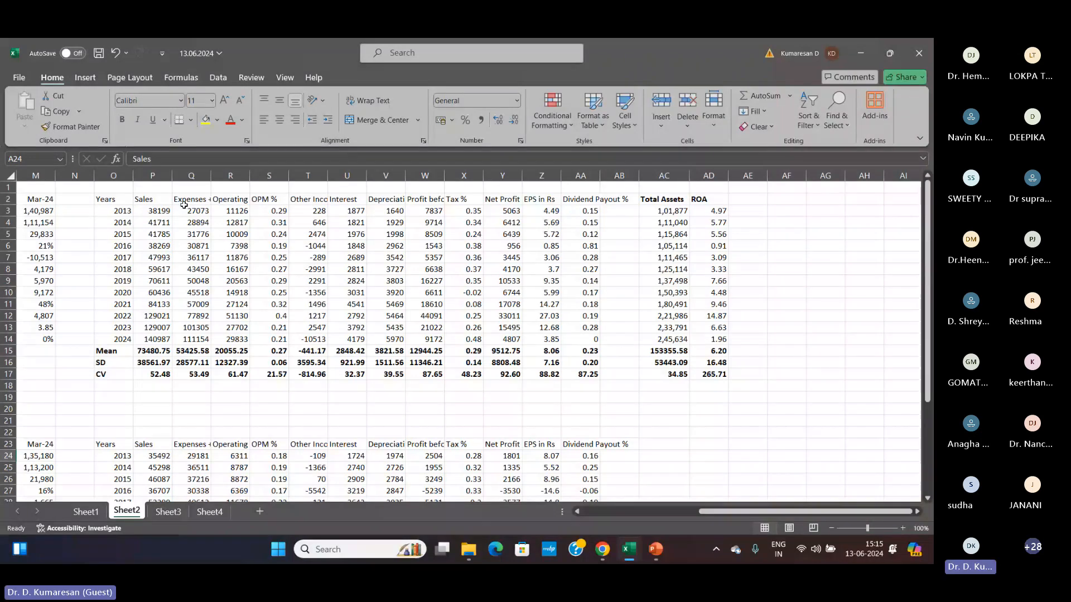
click(504, 211)
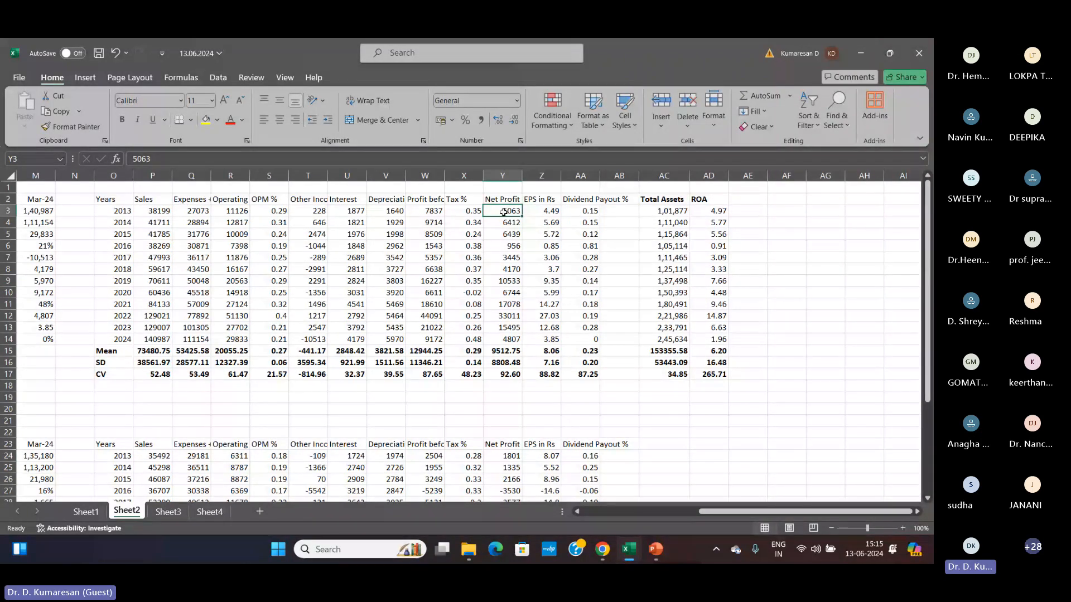
click(707, 199)
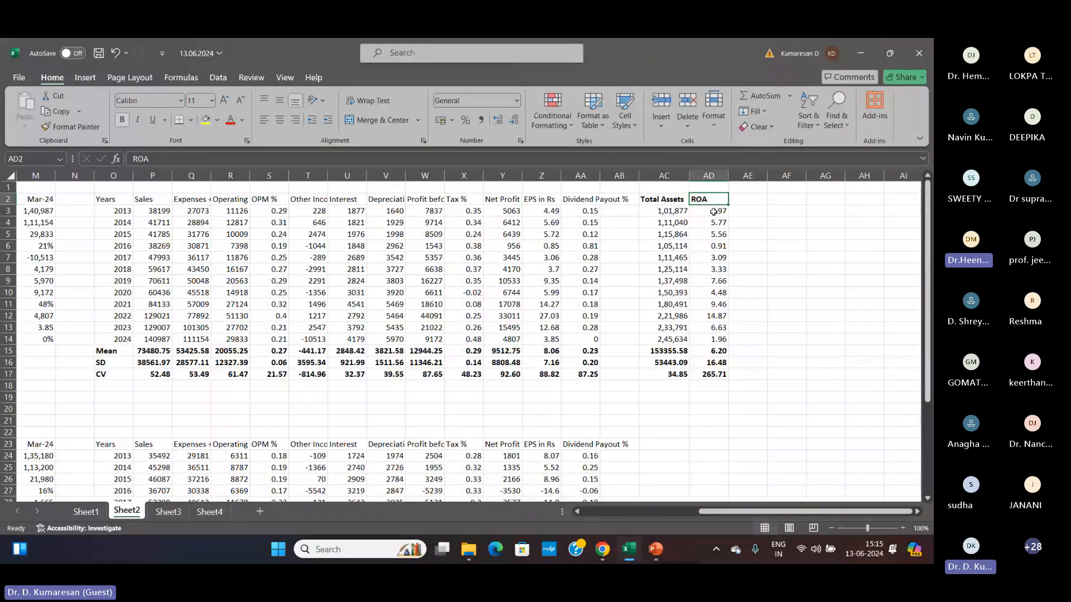
click(708, 208)
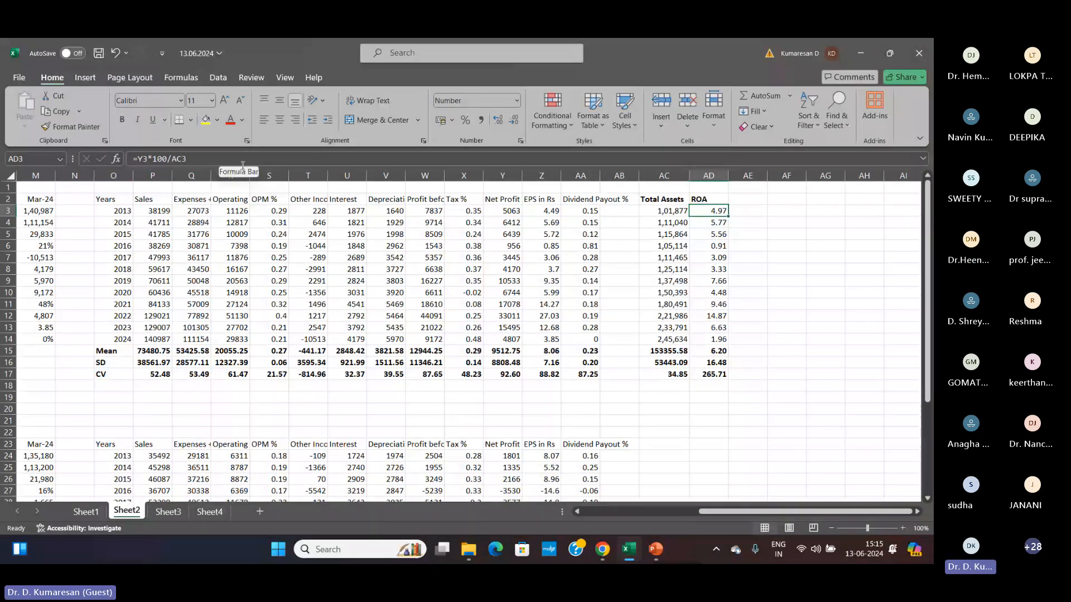
drag(218, 159, 82, 154)
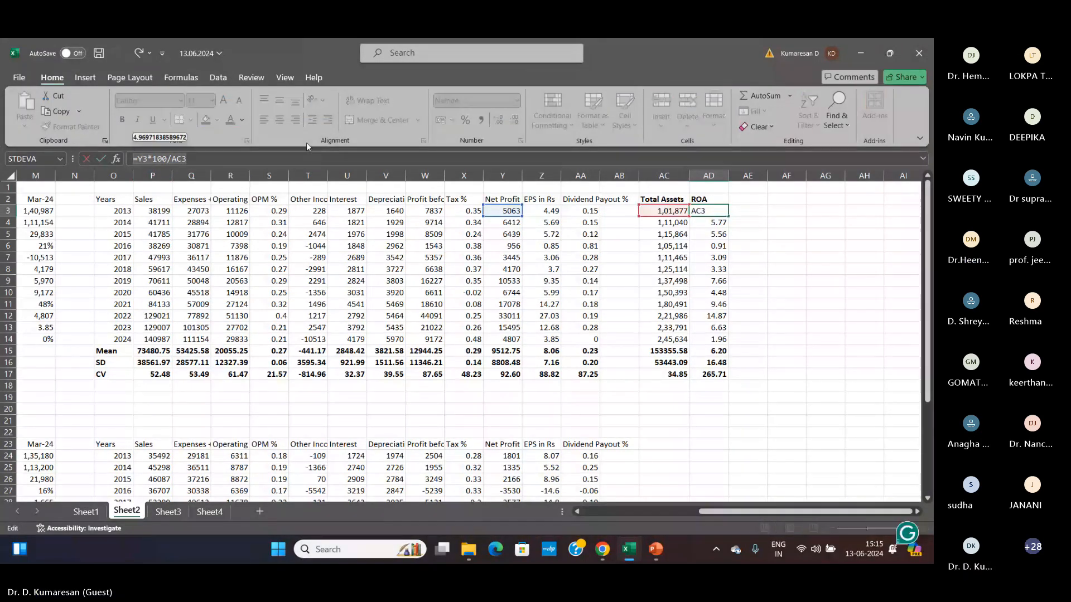
key(BackSpace)
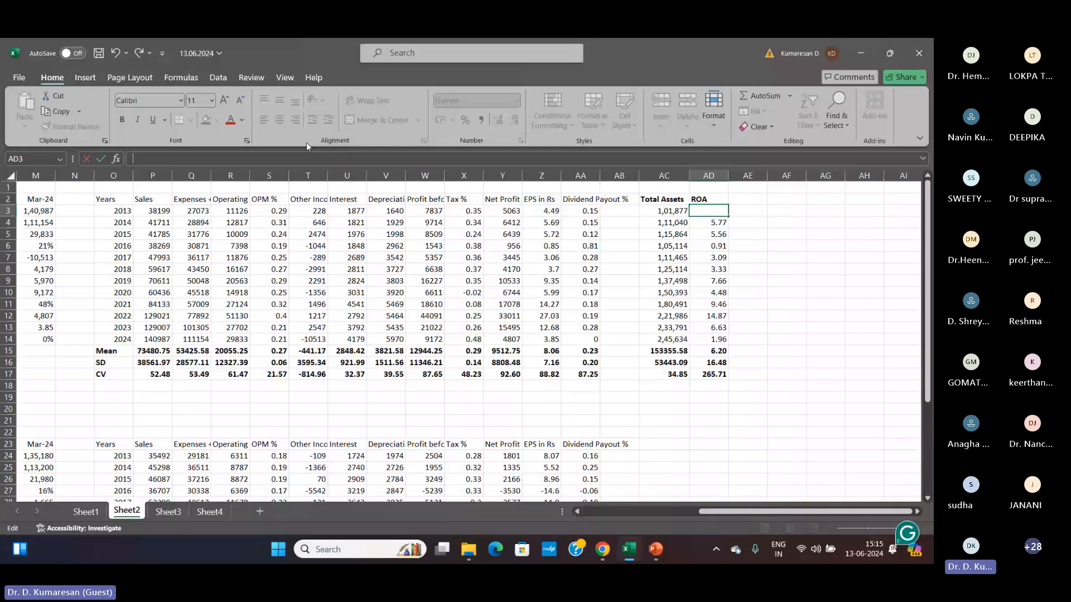
- Enter the 2013 ROA formula =Y3*100/AC3 in AD3, dividing Net Profit times 100 by Total Assets
text(=)
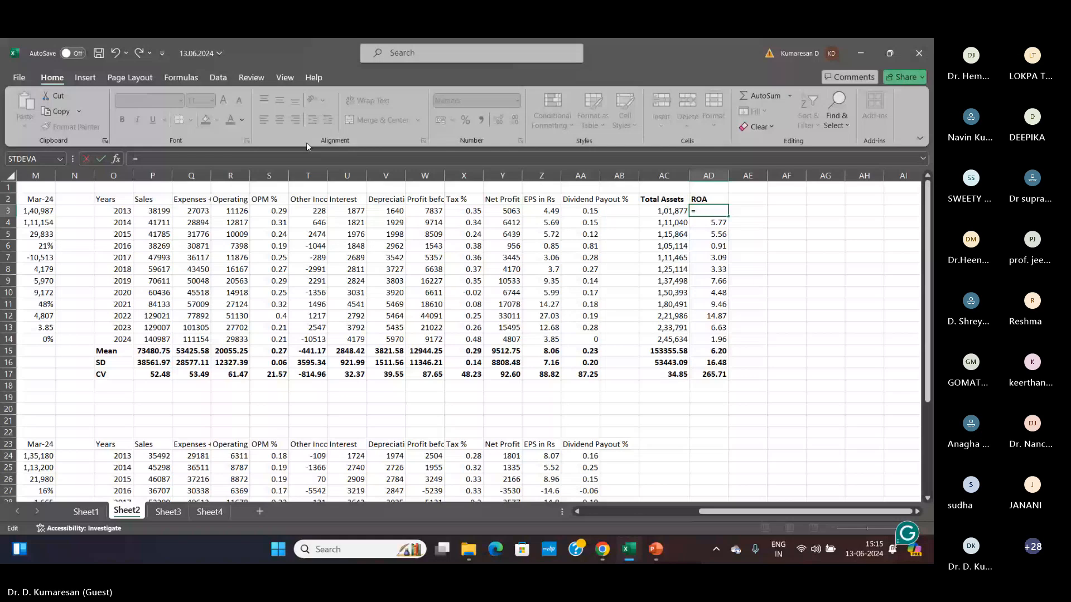
click(801, 244)
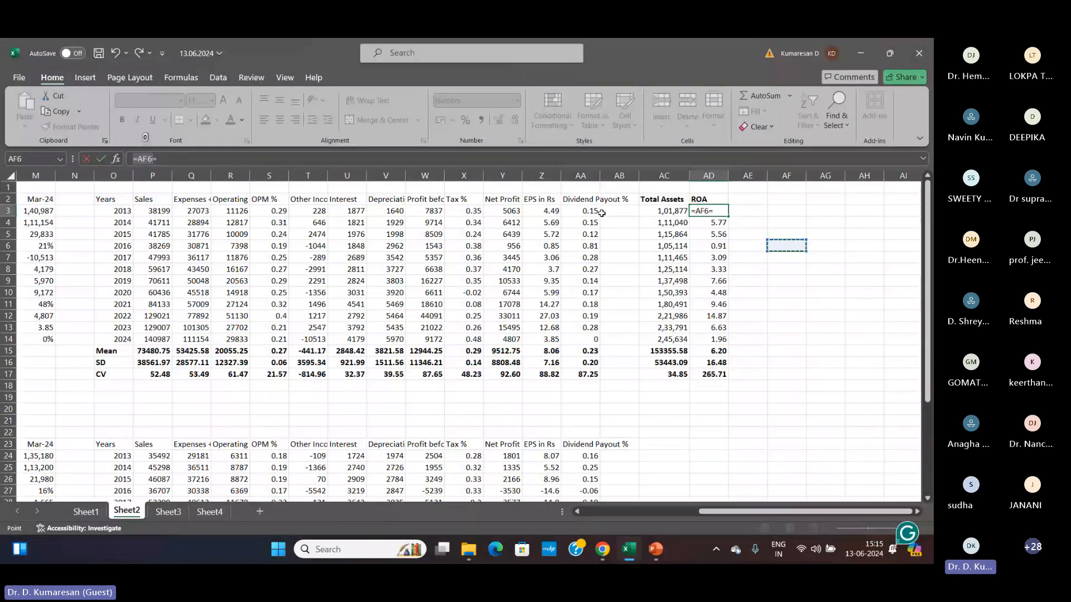
click(509, 211)
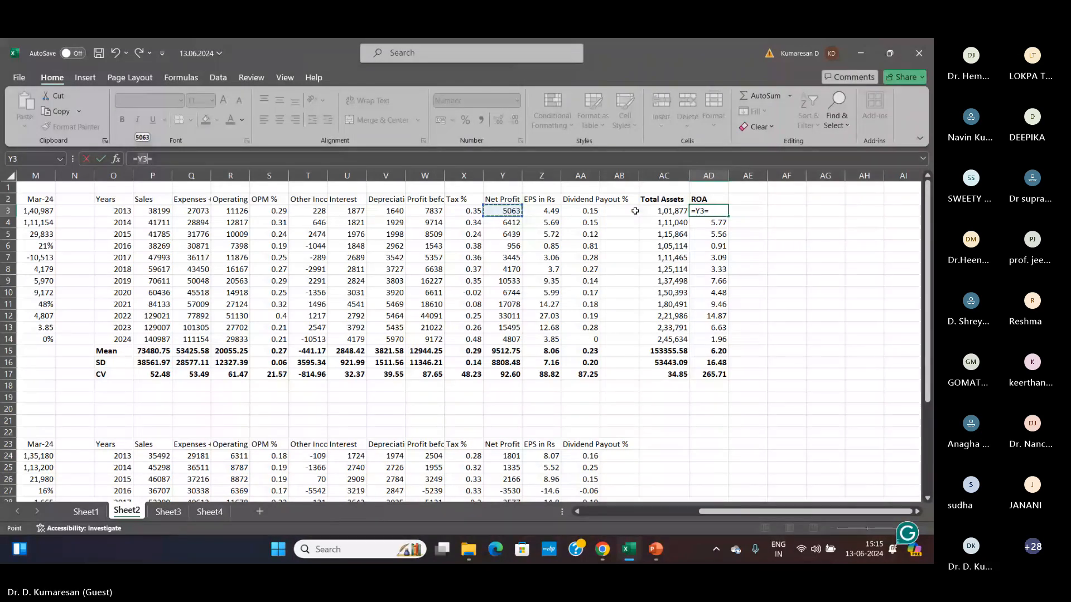
text(*100)
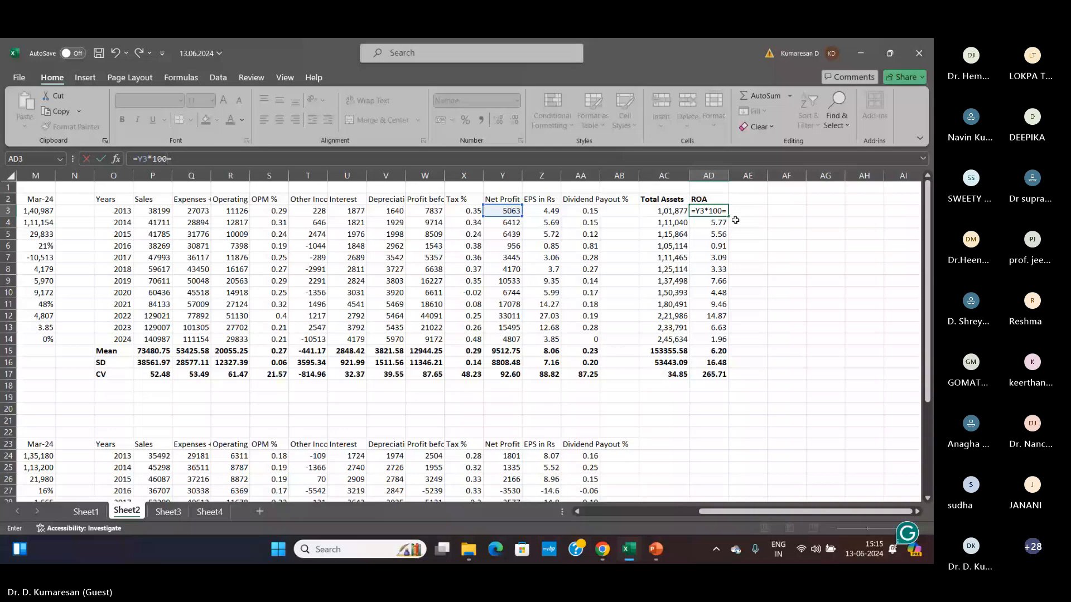
text(/)
key(Left)
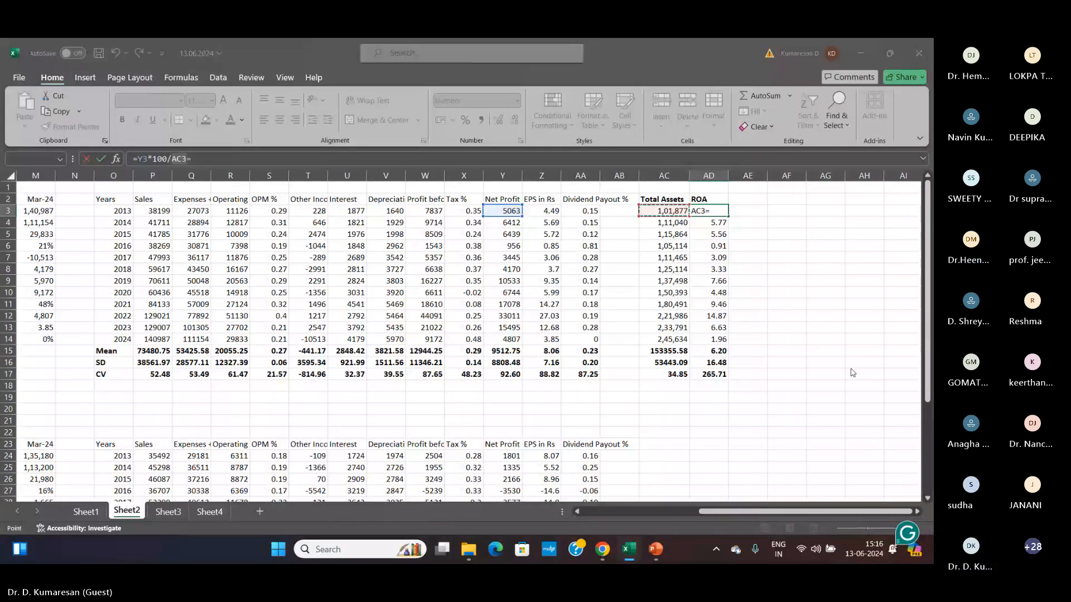
text(=)
key(Return)
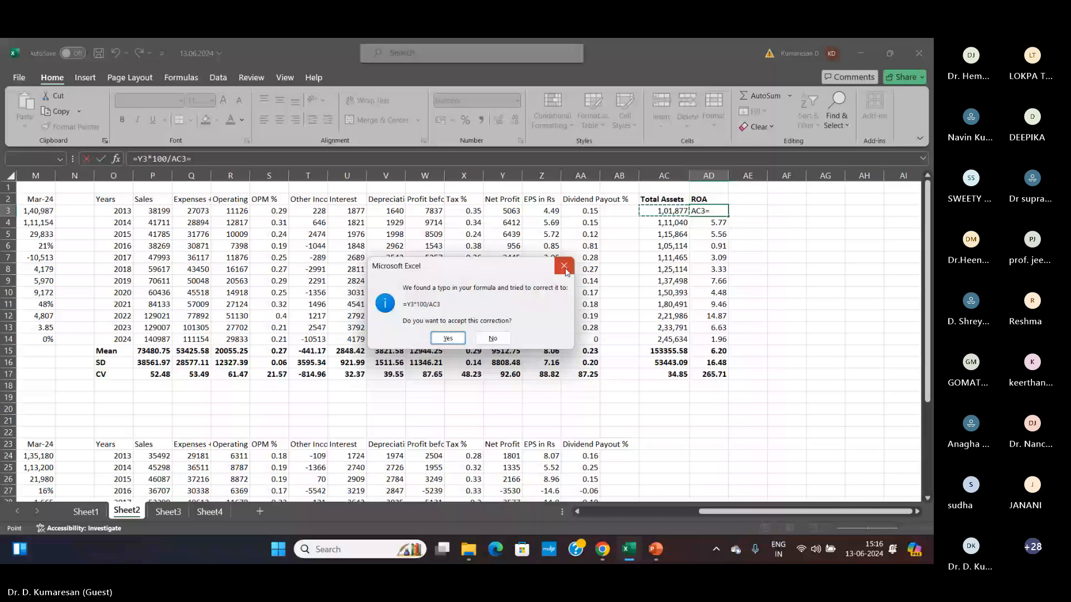
click(564, 268)
click(471, 337)
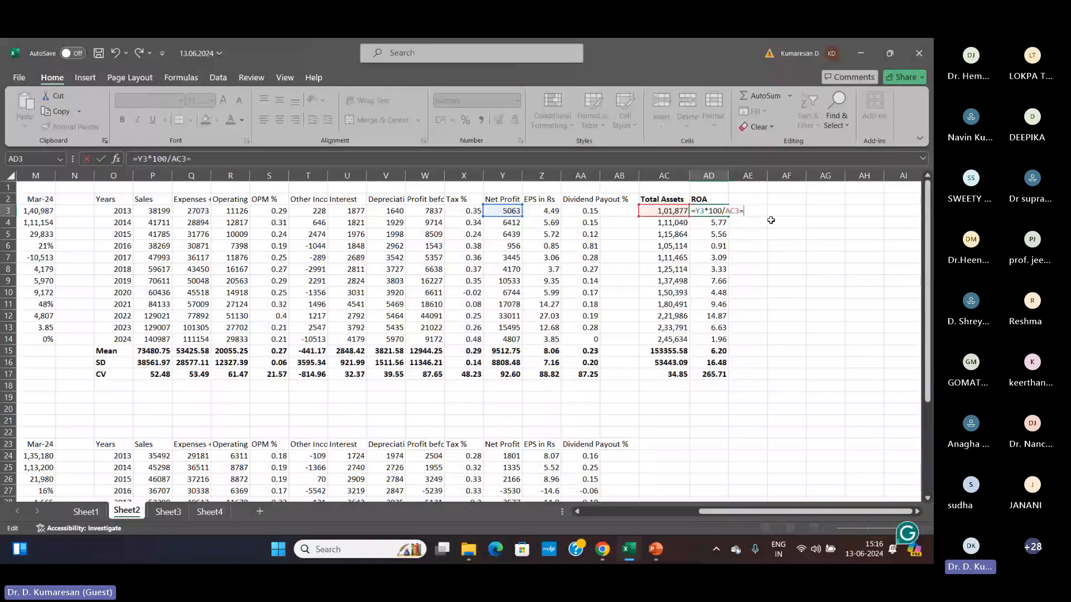
key(BackSpace)
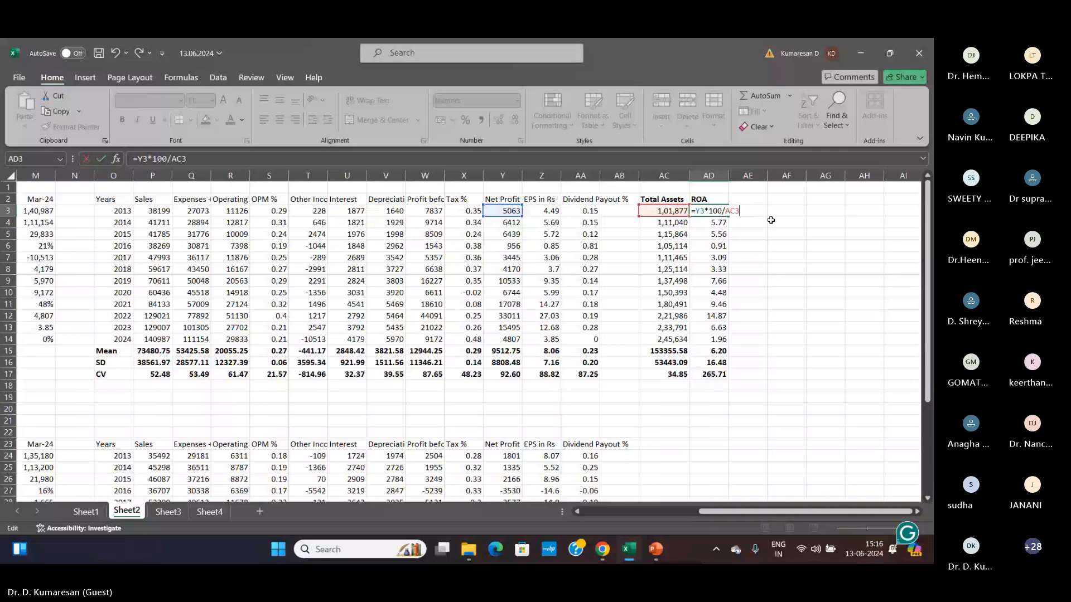
key(ctrl+Return)
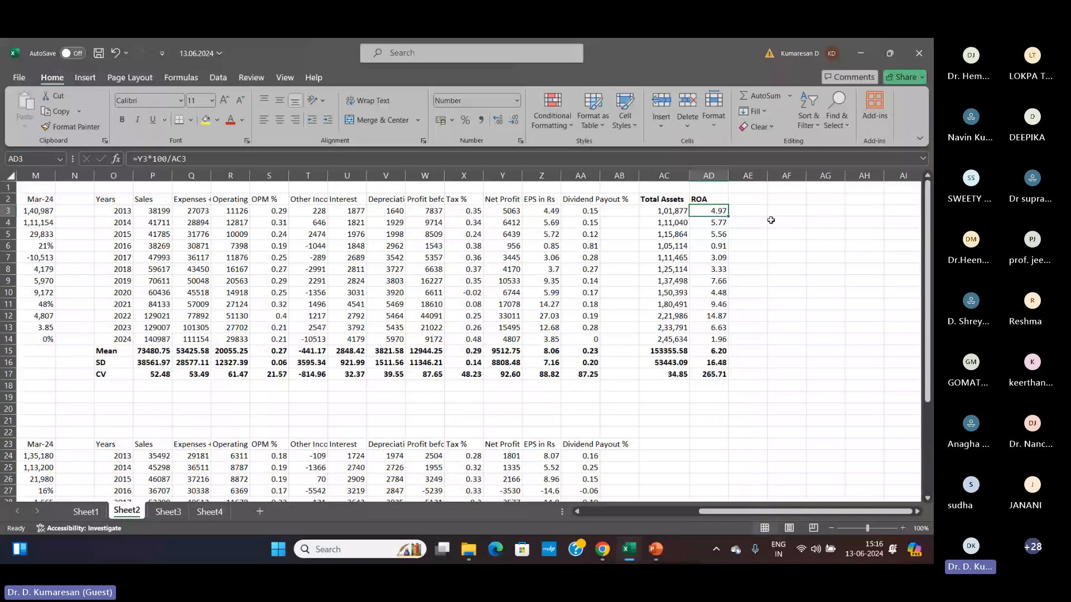
- Clear the ROA values in AD4:AD14 and fill the formula from AD3 down to AD14
drag(717, 223, 726, 338)
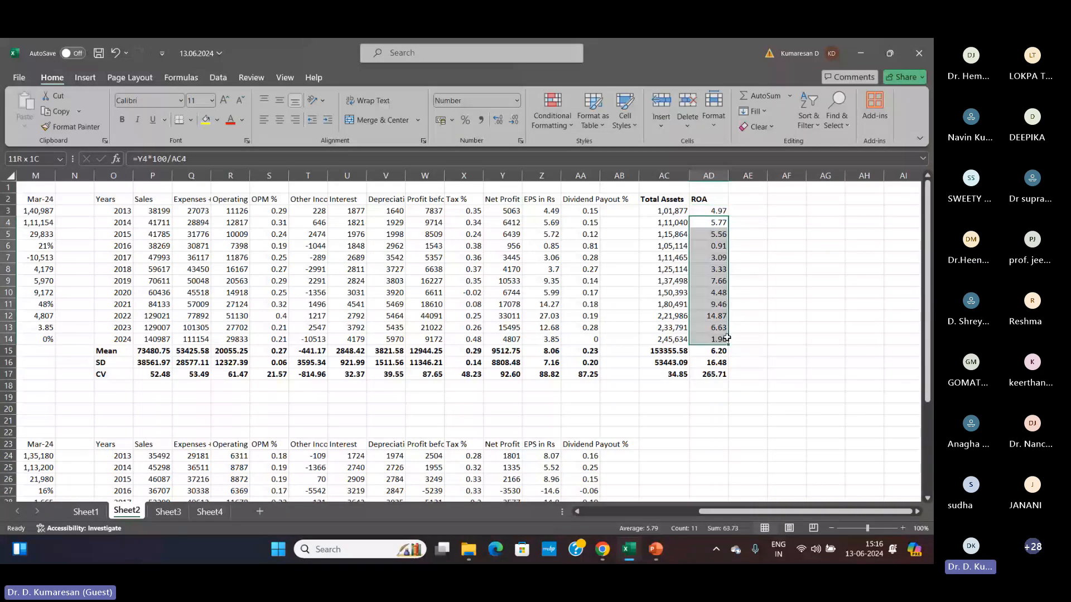
key(Delete)
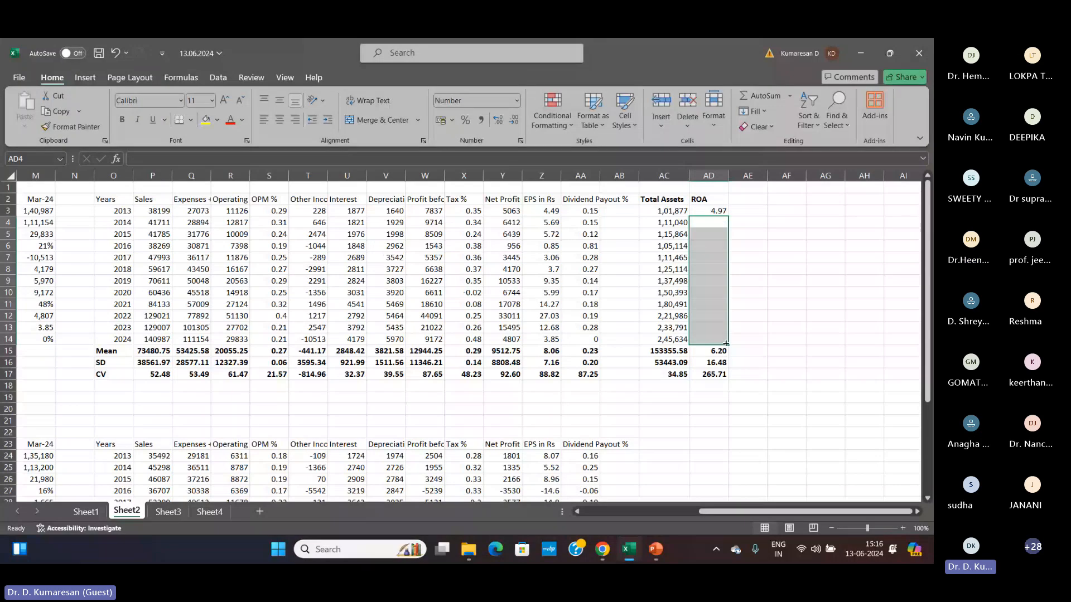
key(Up)
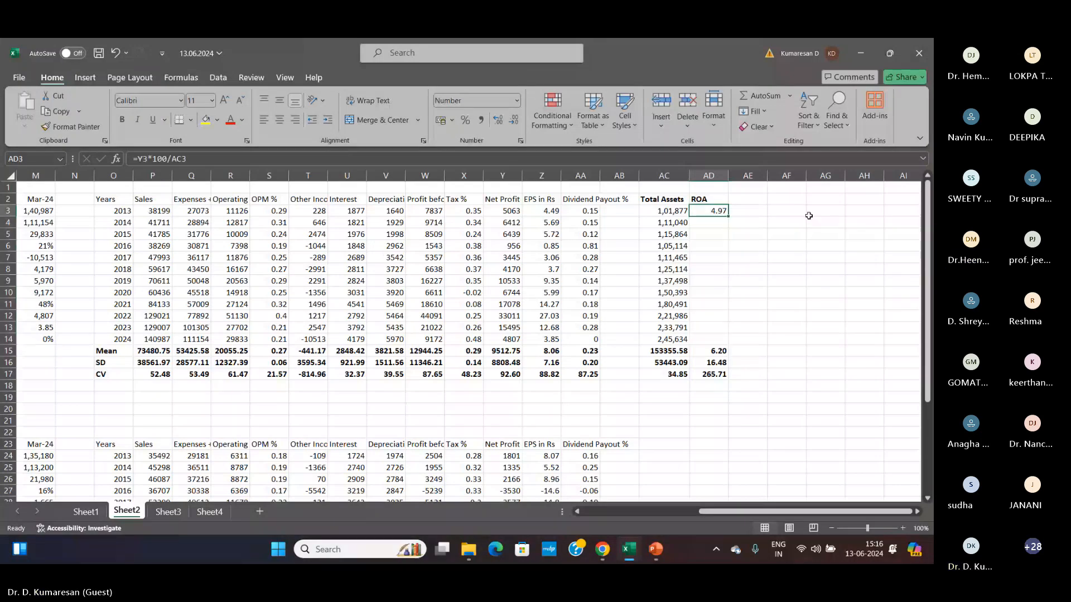
drag(728, 216, 721, 340)
key(Up)
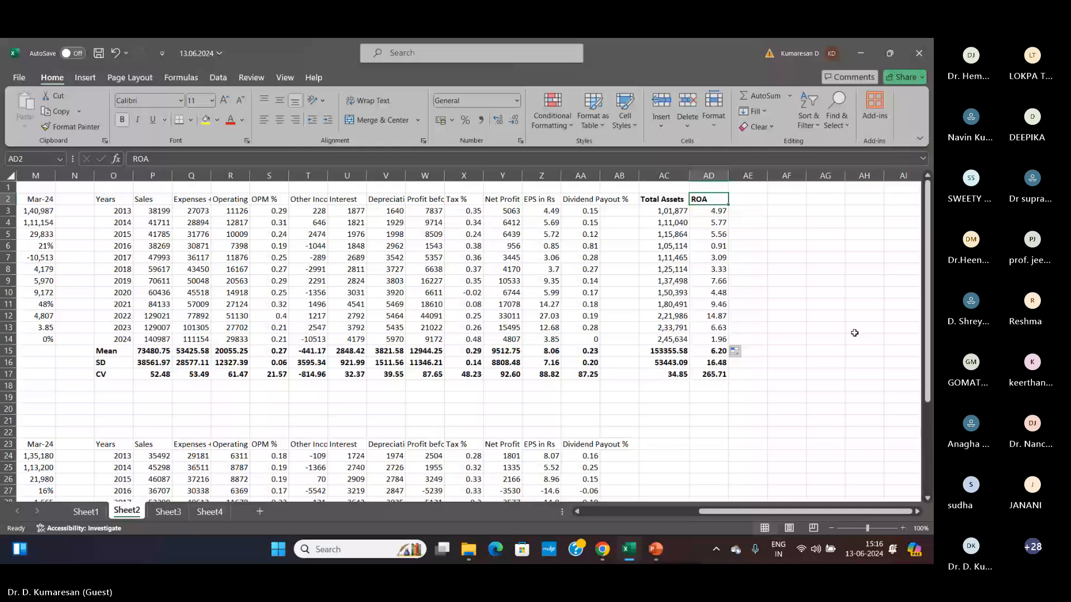
- Clear AD4:AD14 once more and autofill the ROA formula from AD3 down through the 2024 row
key(Down)
key(Down)
key(ctrl+shift+Down)
key(shift+Up)
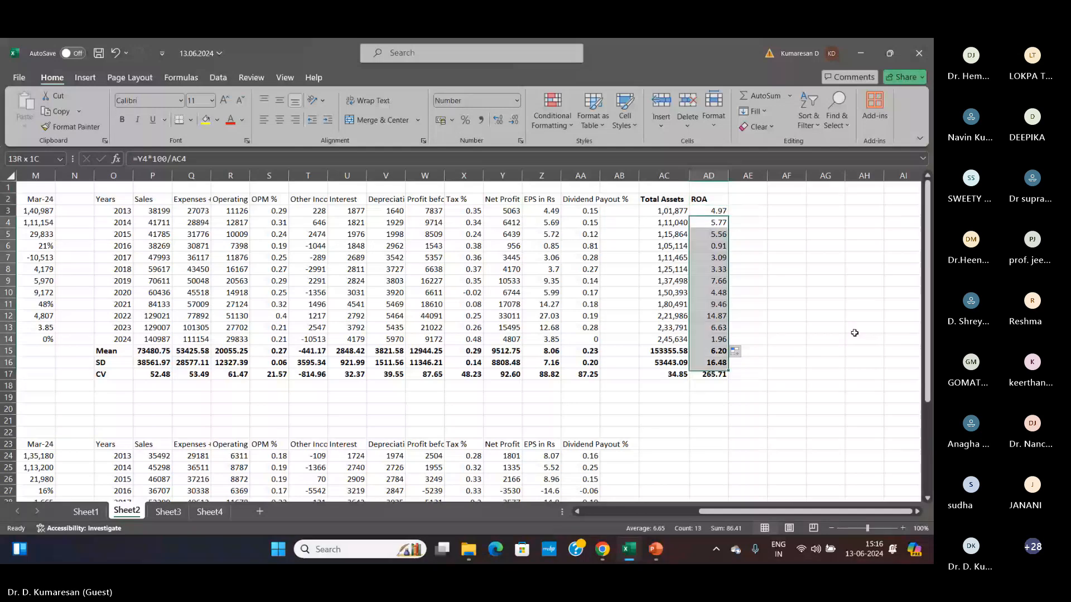
key(shift+Up)
key(shift+Up)
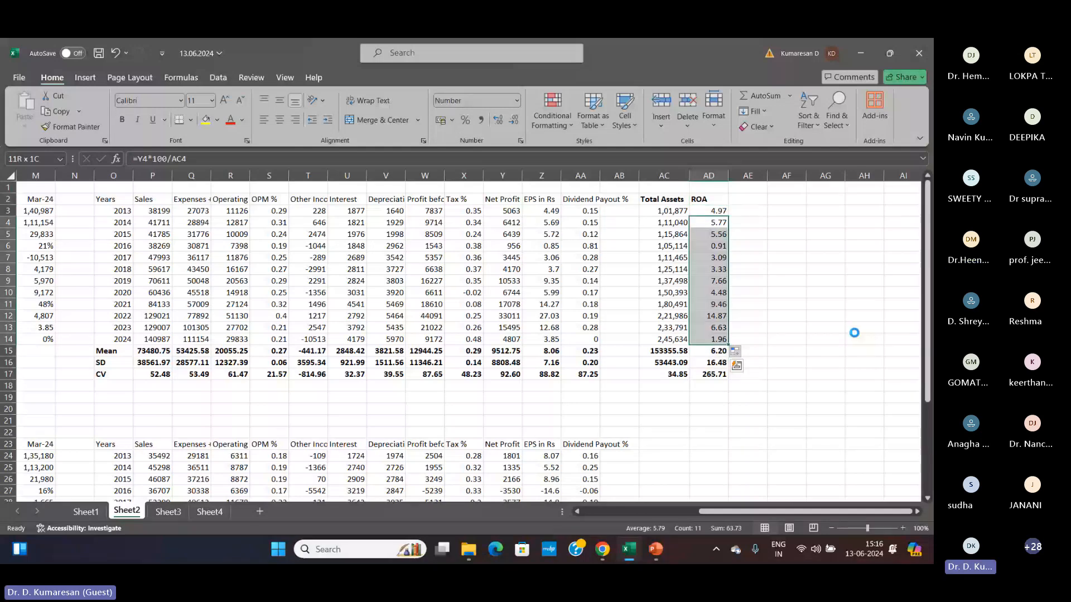
key(Delete)
click(711, 213)
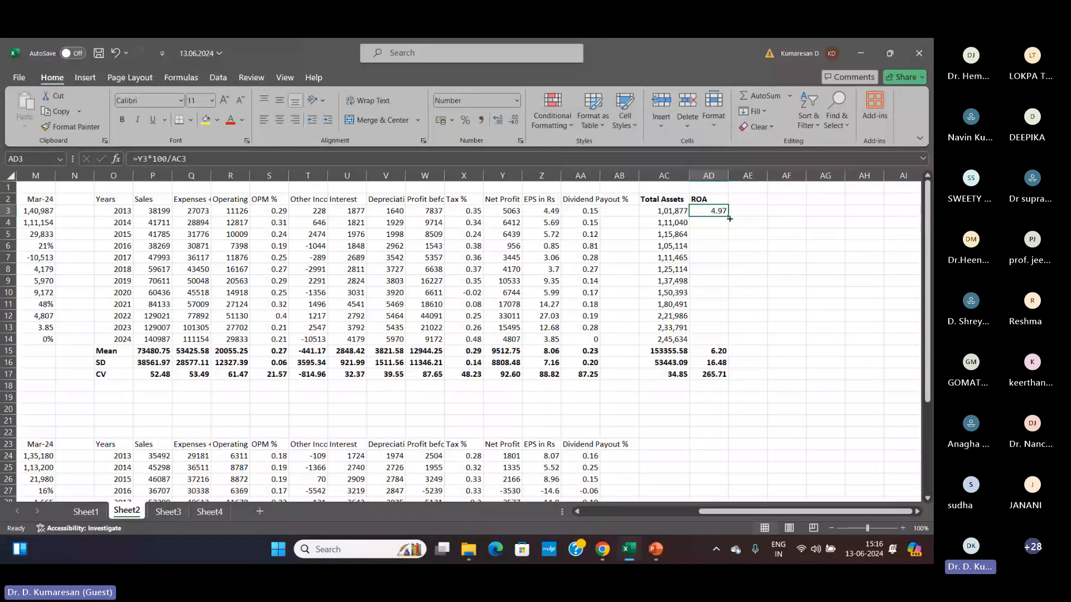
double_click(729, 218)
click(803, 305)
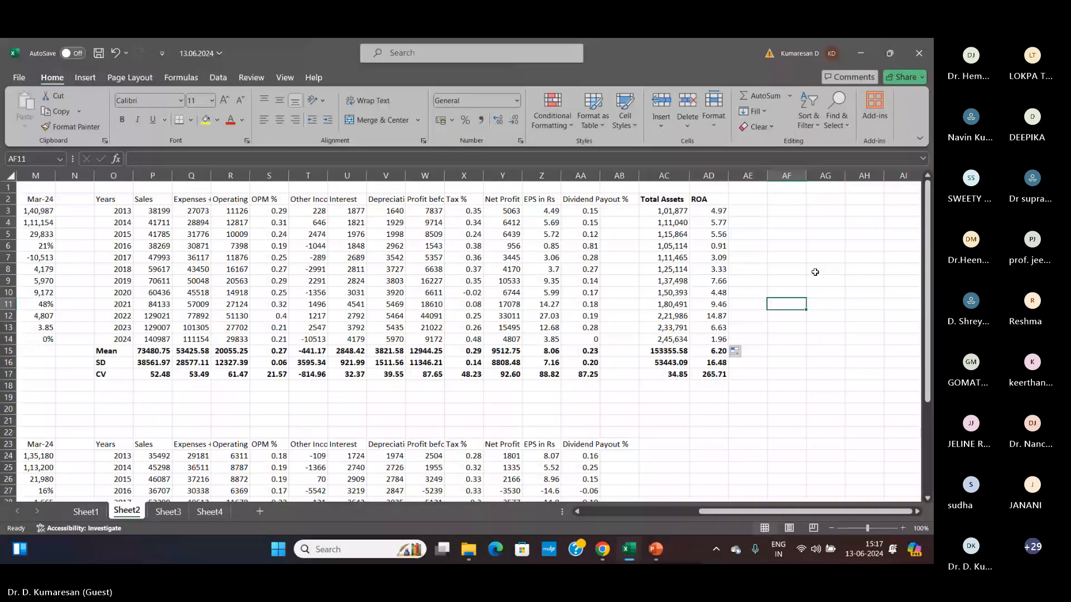
- Check the Descriptive Statistics slide in PowerPoint, return to the Excel workbook and label cell O18 CAGR
click(656, 549)
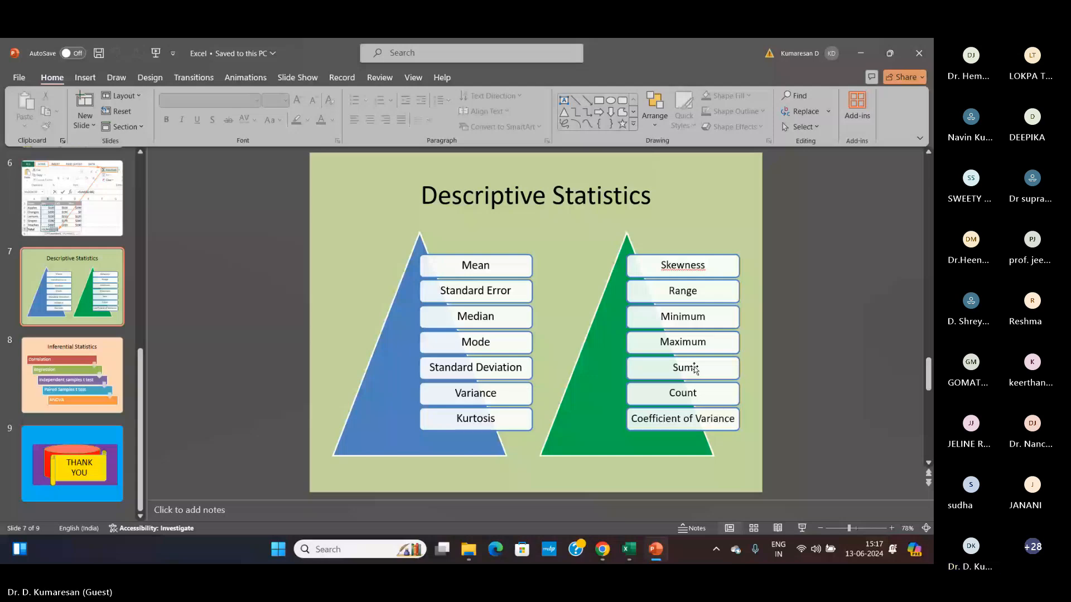
click(630, 538)
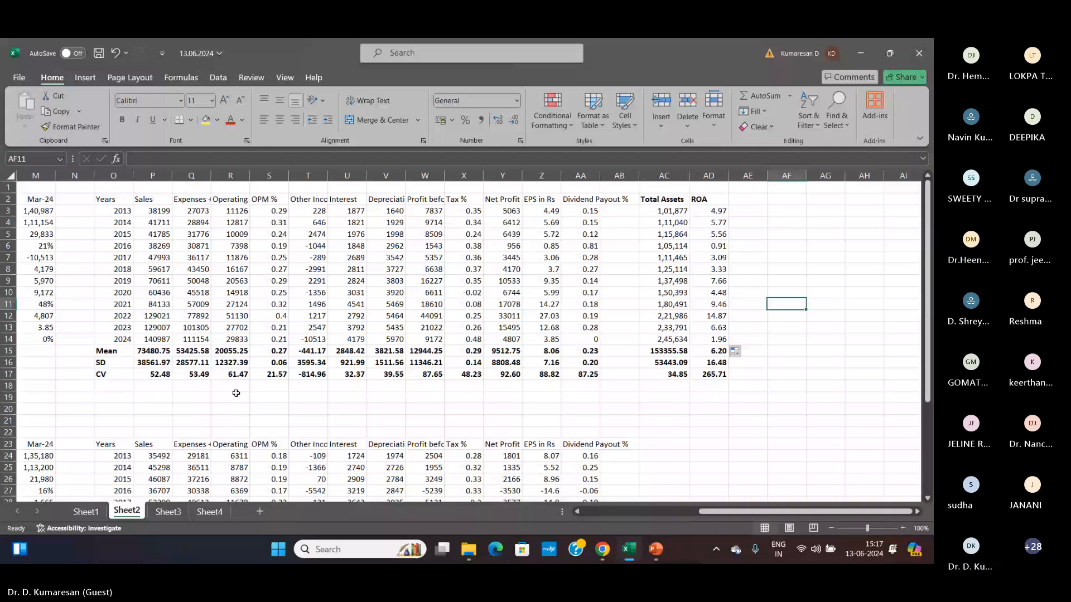
click(114, 386)
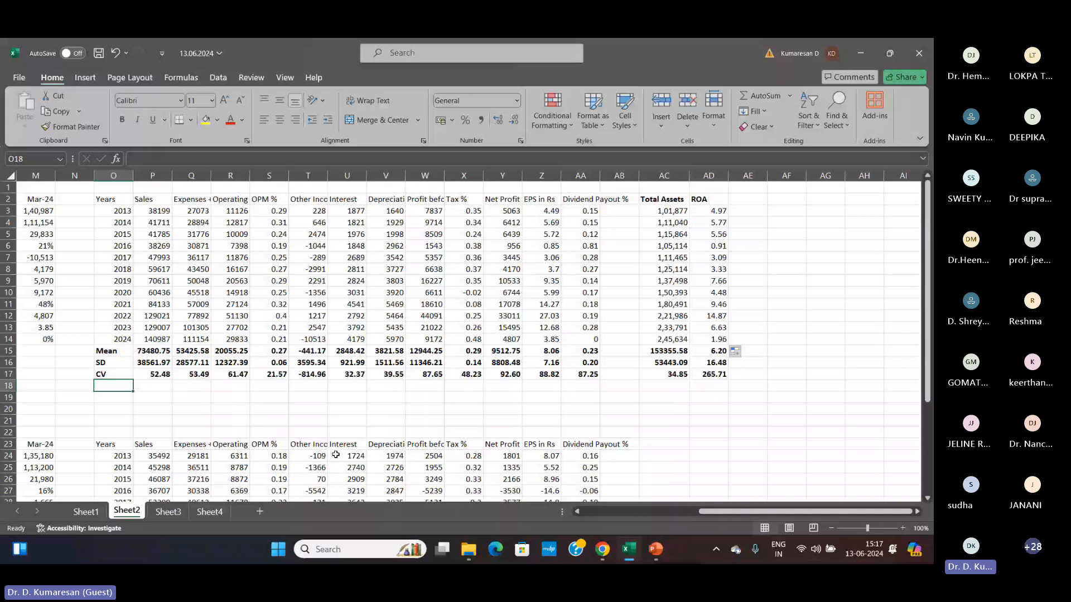
text(CA)
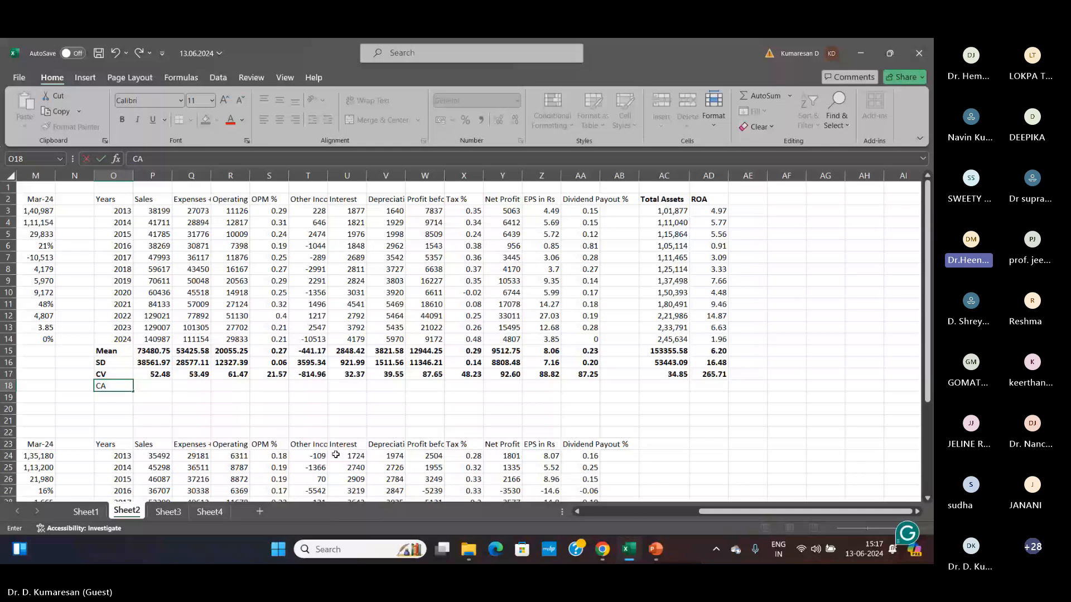
text(GR)
key(Tab)
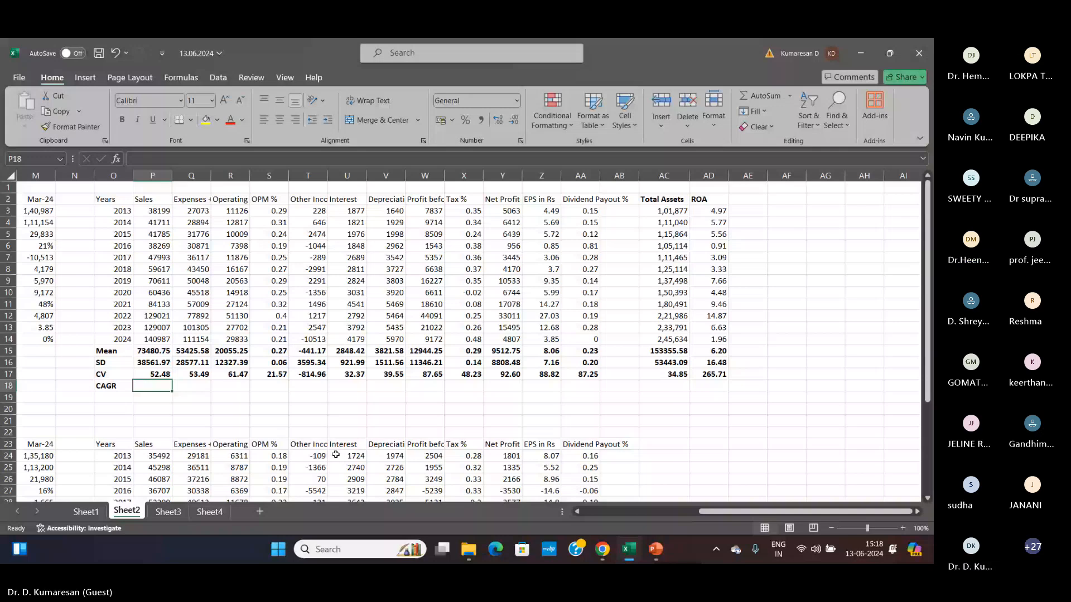
- Enter the Sales CAGR formula =(POWER(P14/P3,1/11)-1)*100 in P18
text(=)
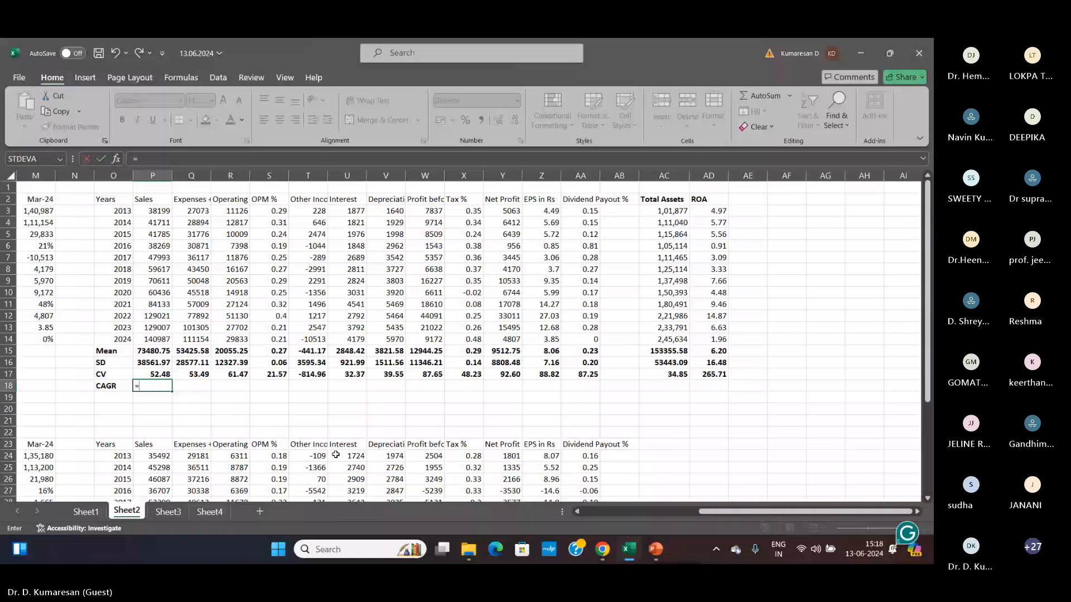
text(()
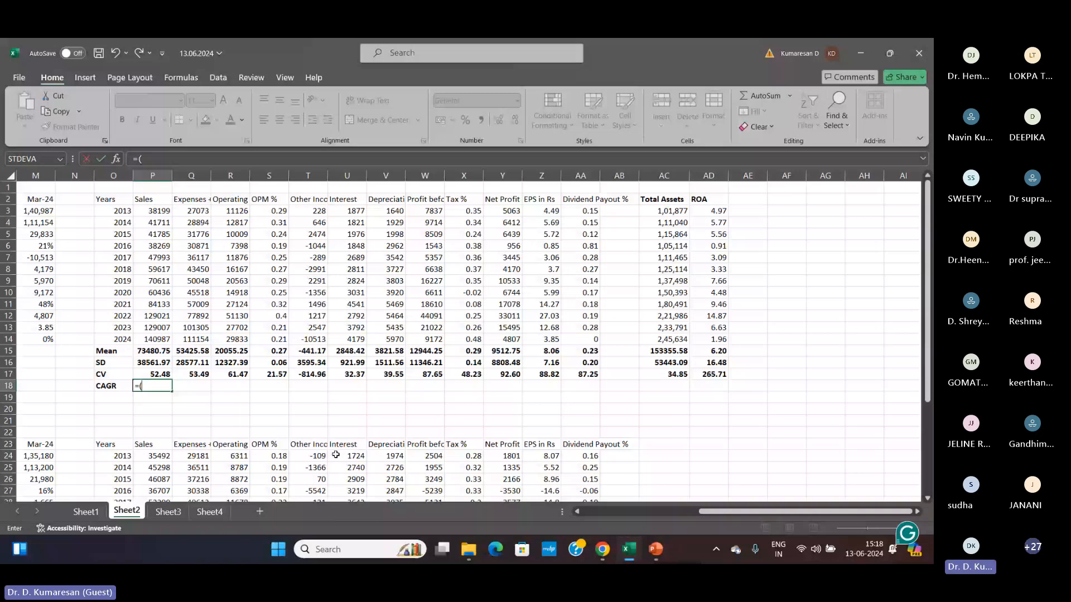
text(power)
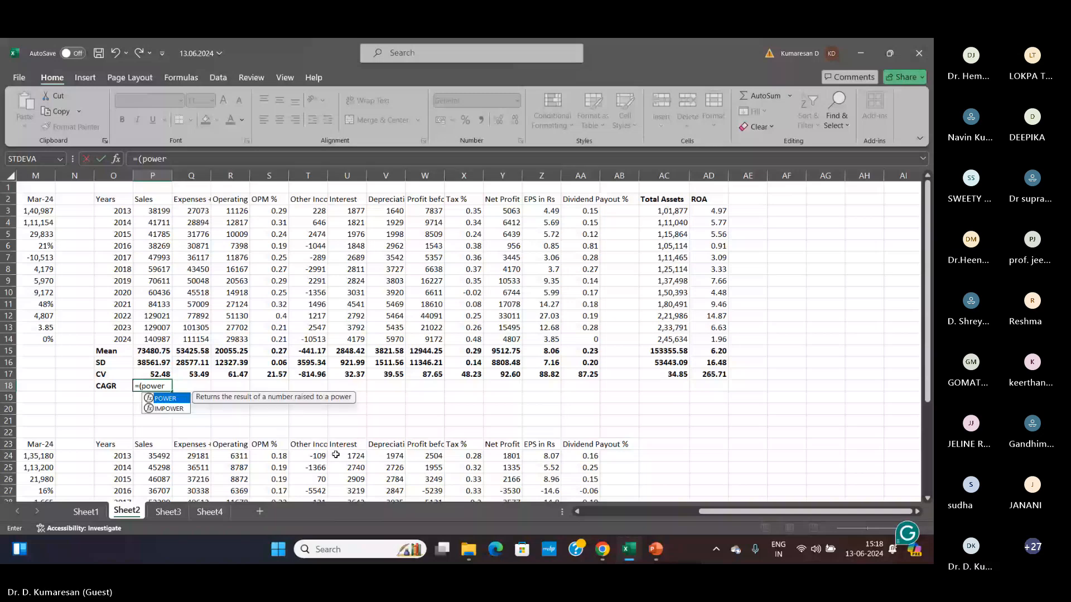
text(()
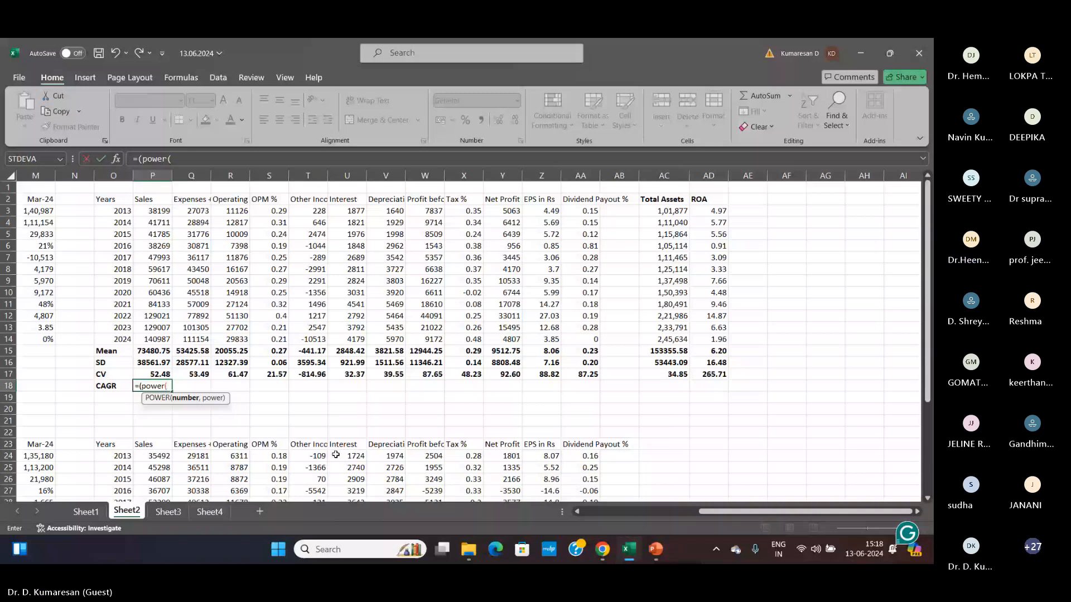
click(152, 339)
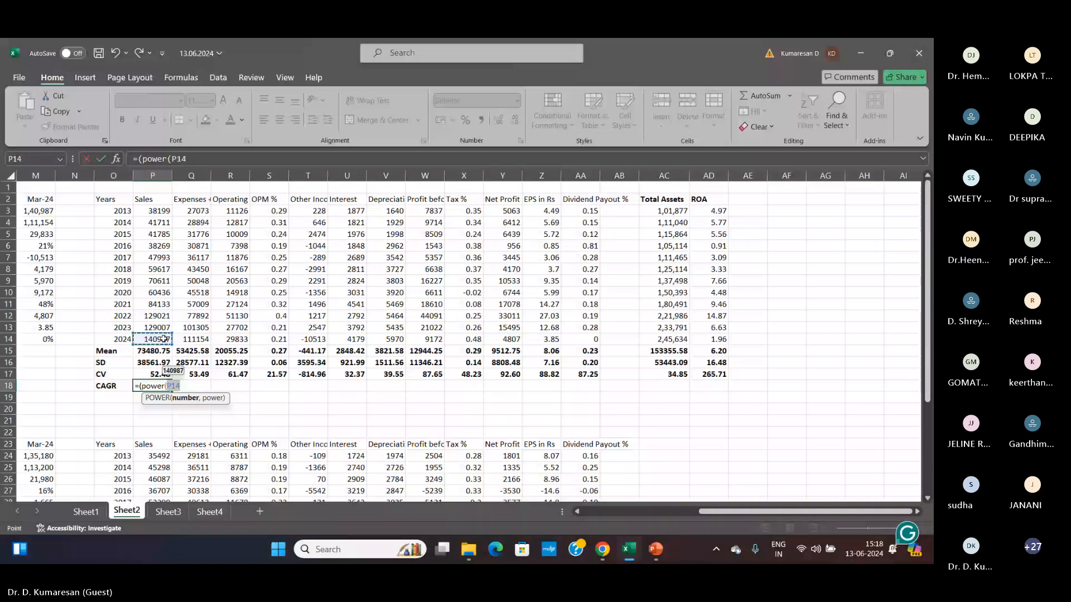
click(198, 387)
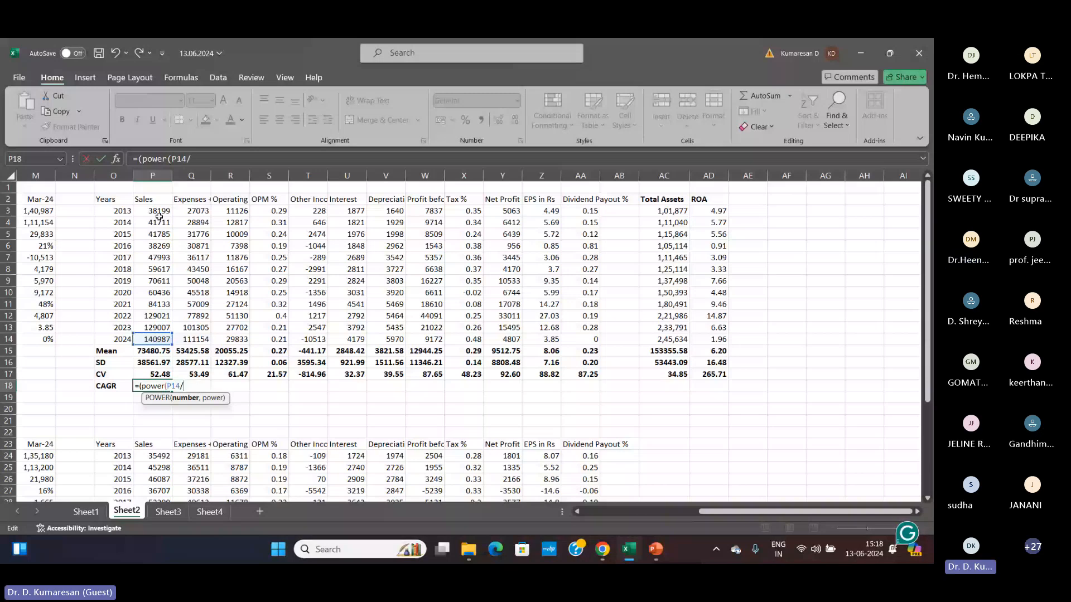
text(/)
click(159, 215)
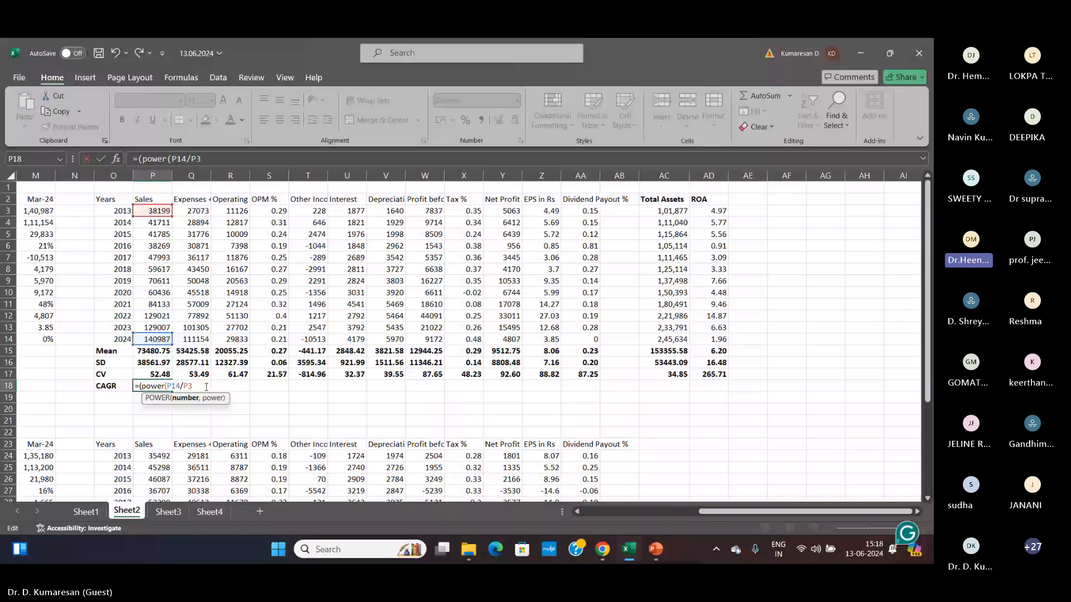
text(,)
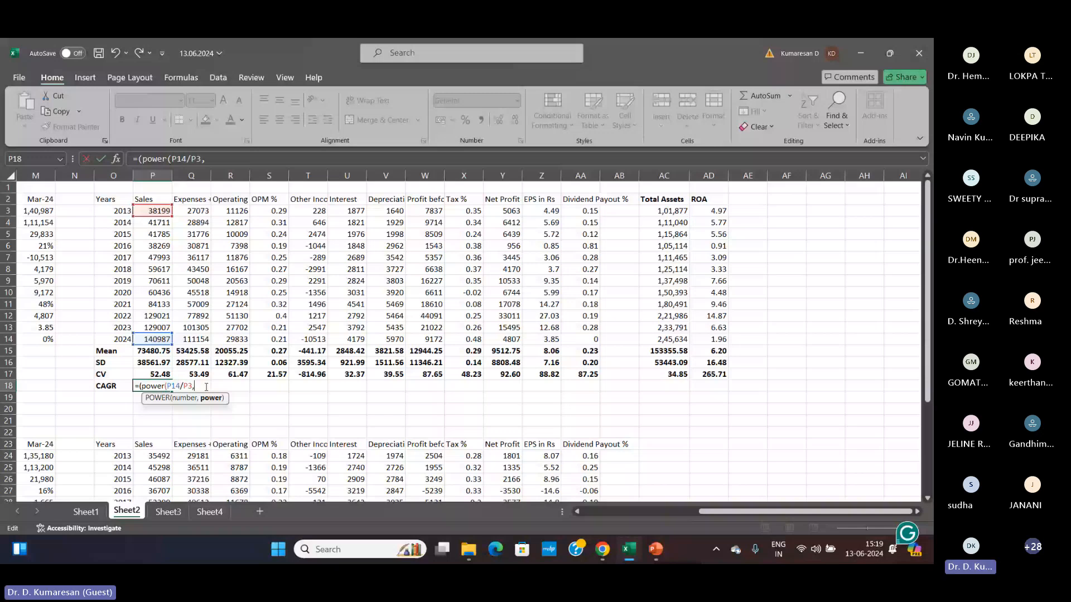
text(1)
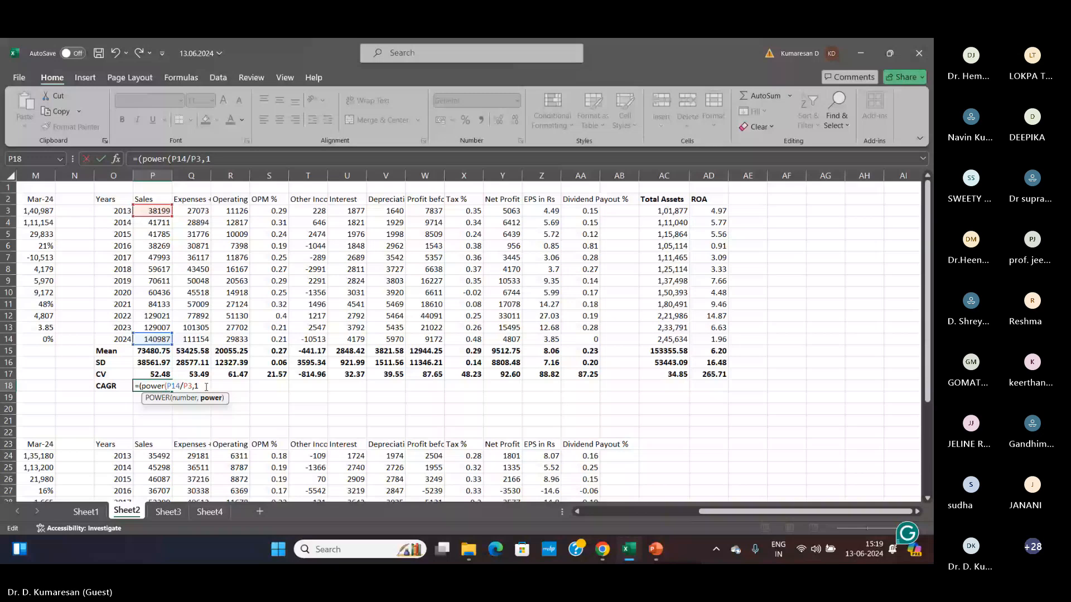
text(/1)
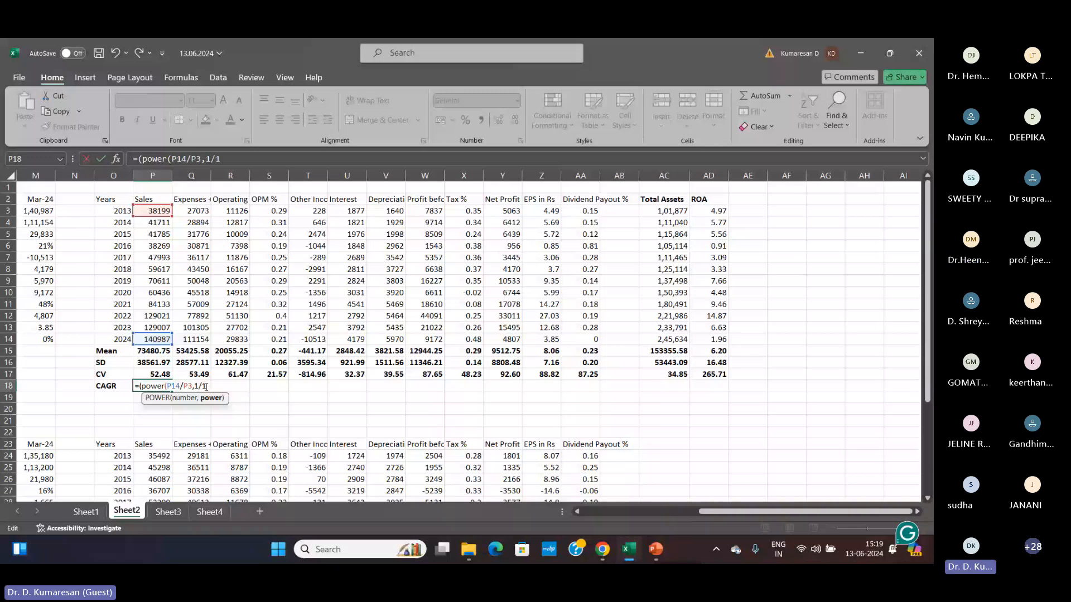
text(1))
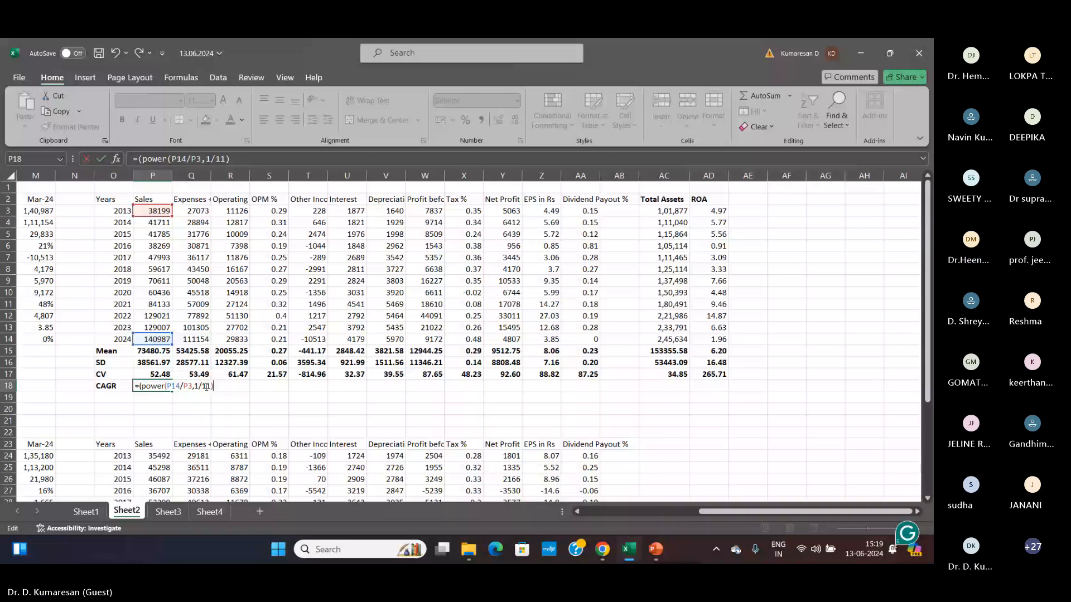
text(-1))
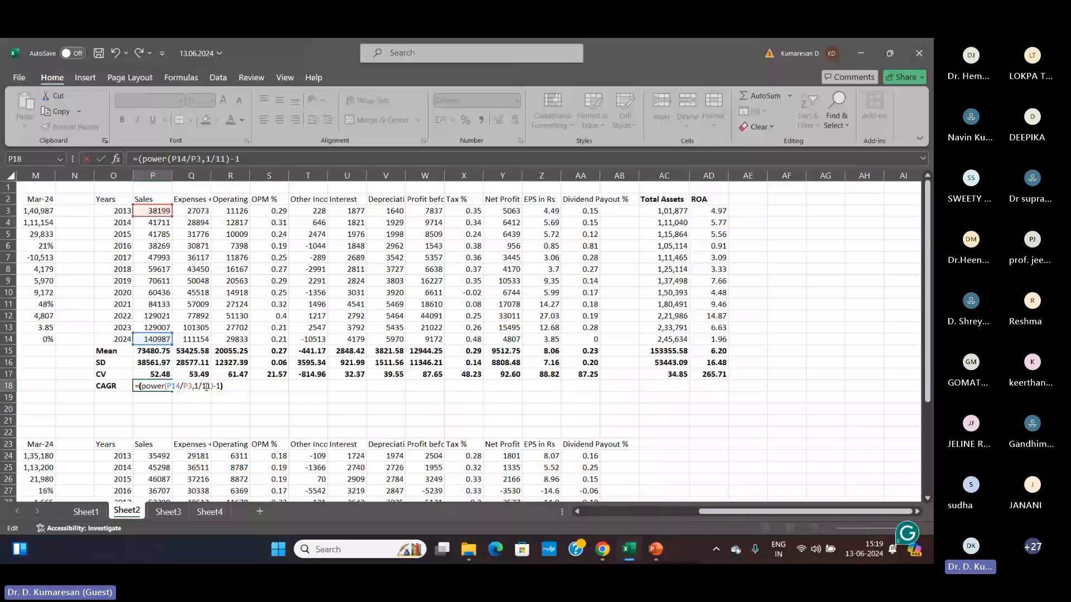
text(*100)
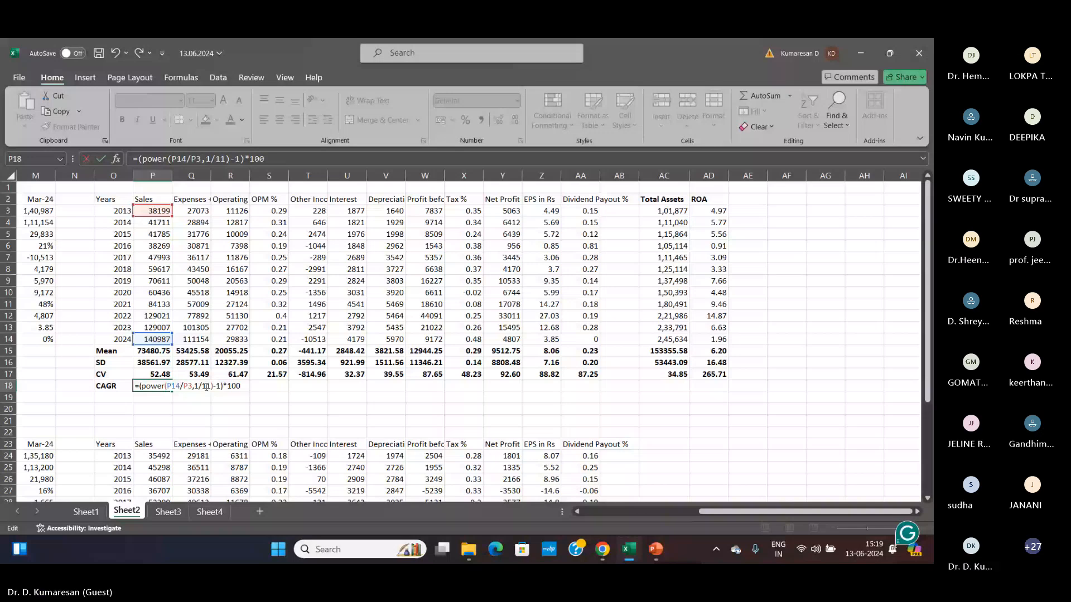
key(ctrl+Return)
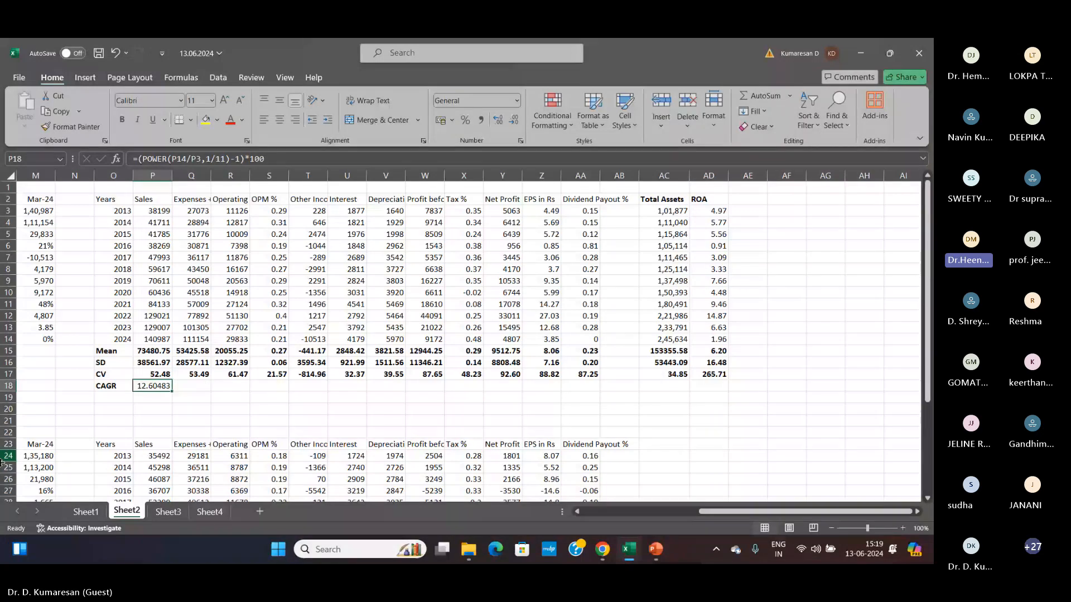
- Make the Sales CAGR in P18 bold and show it with two decimal places
click(124, 119)
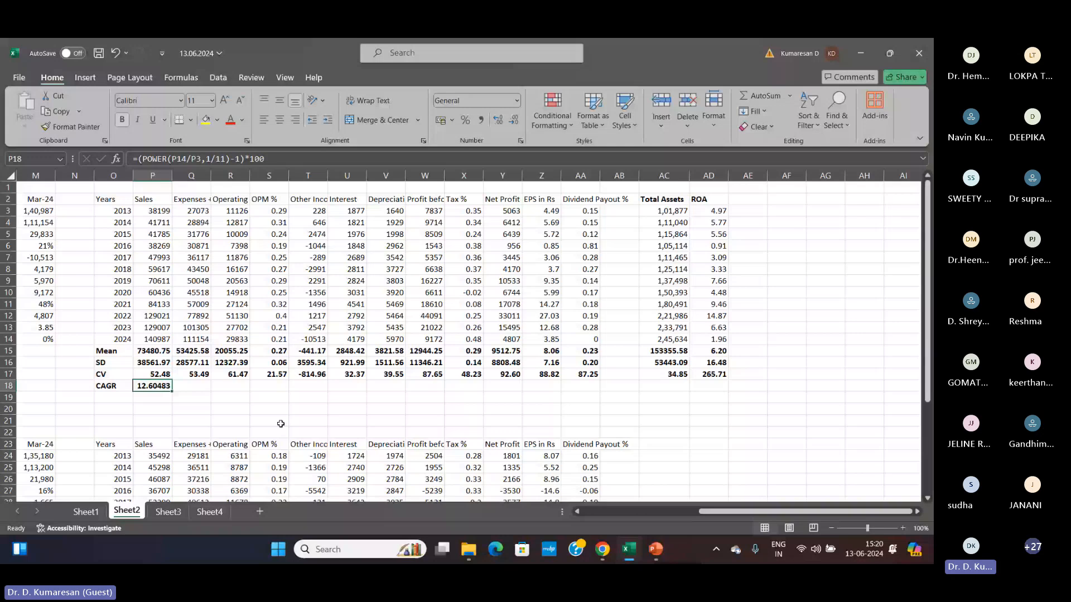
click(513, 120)
click(513, 121)
click(513, 121)
- Clear P18 and re-enter the Sales growth formula =(POWER(P14/P3,1/11)-1)*100, dividing the 2024 value by the 2013 value
key(Delete)
text(=)
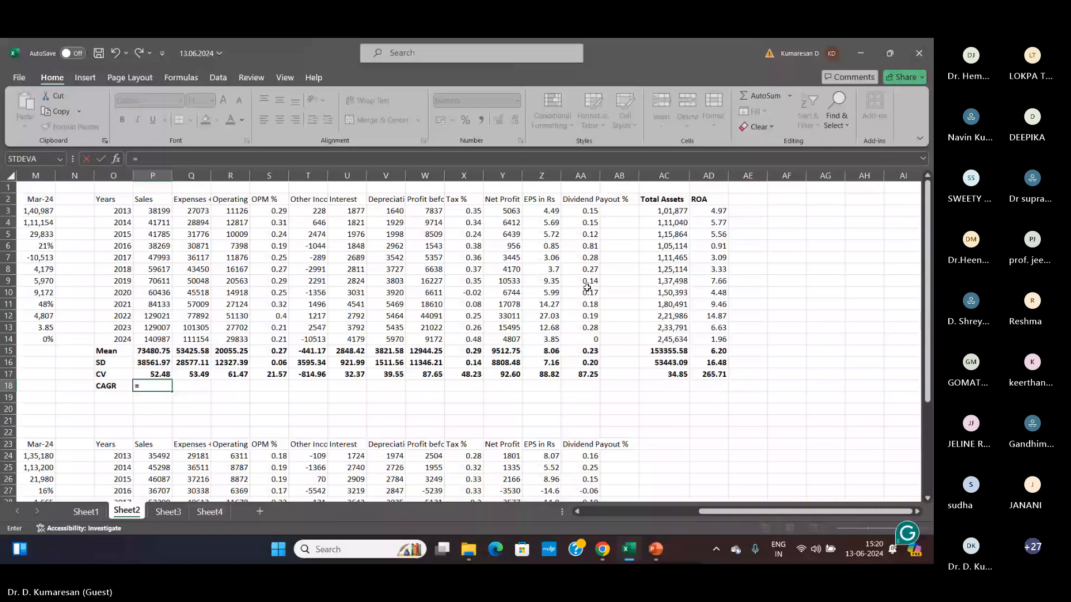
text(()
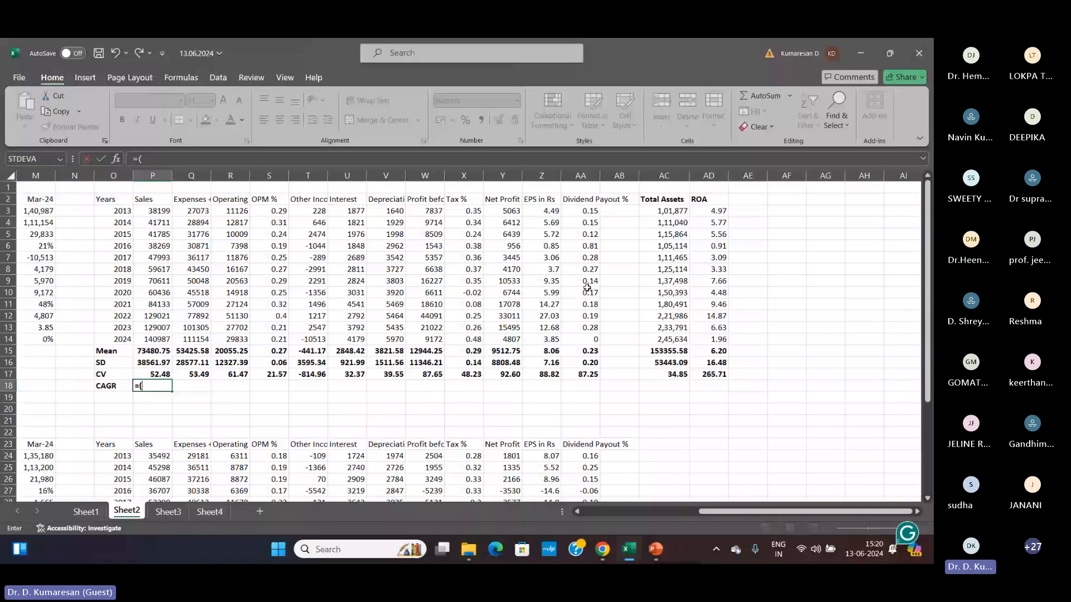
text(power()
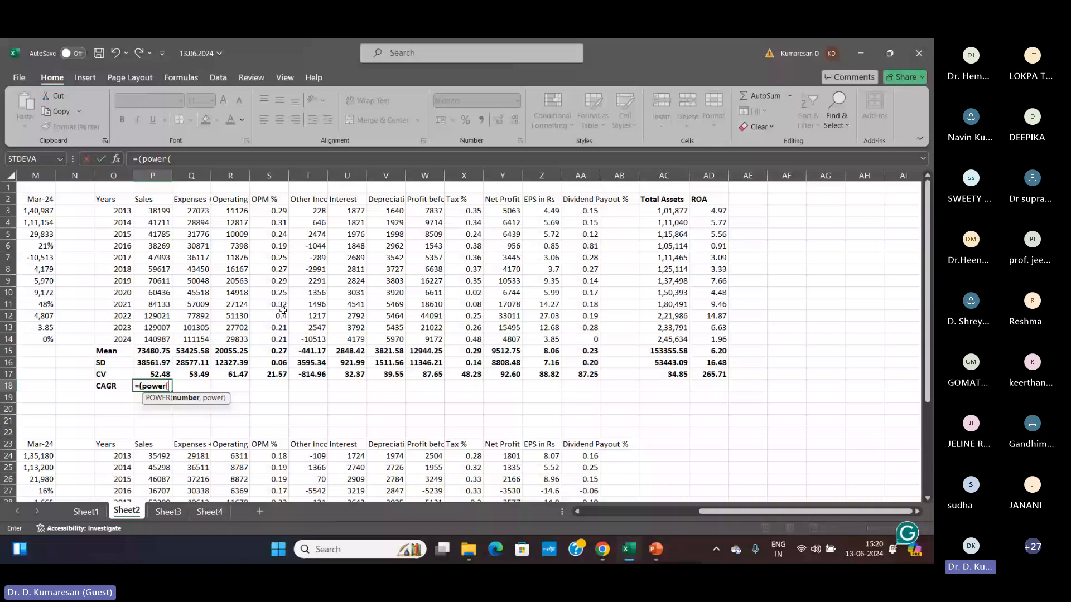
click(163, 337)
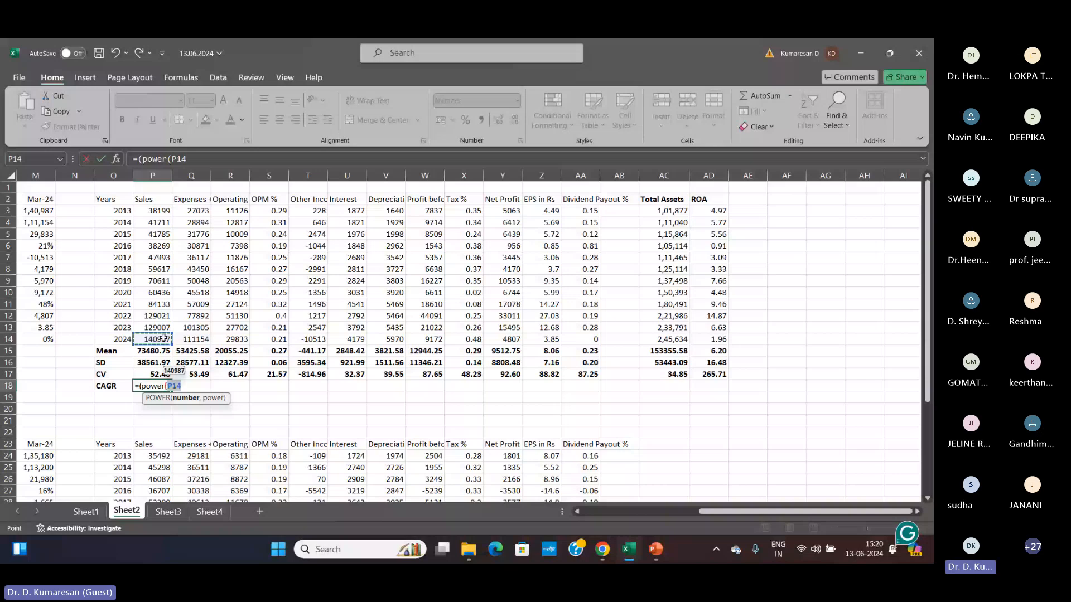
text(/)
click(152, 210)
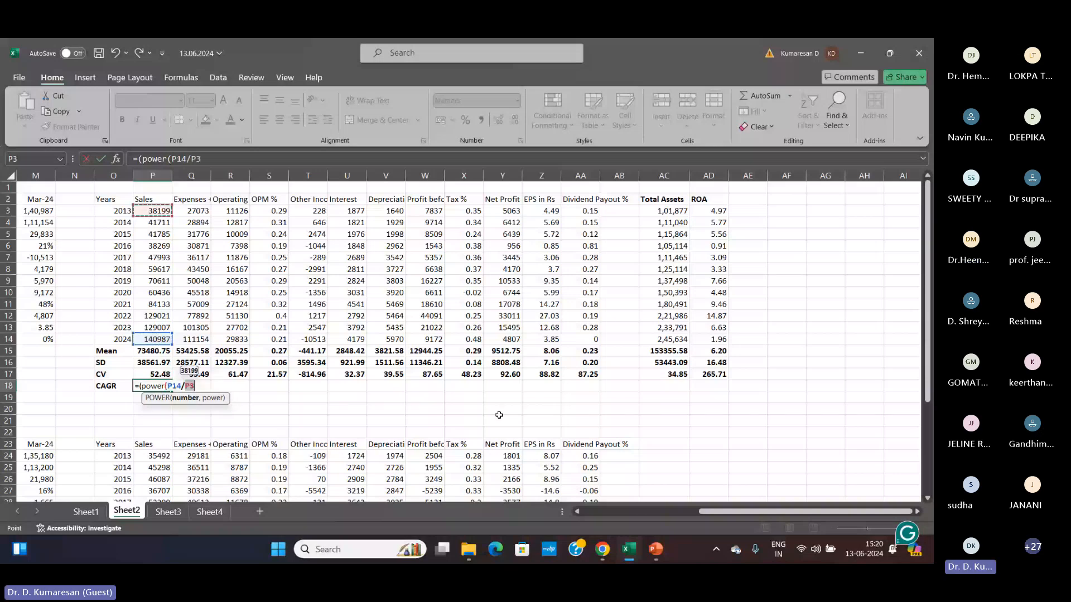
text(,)
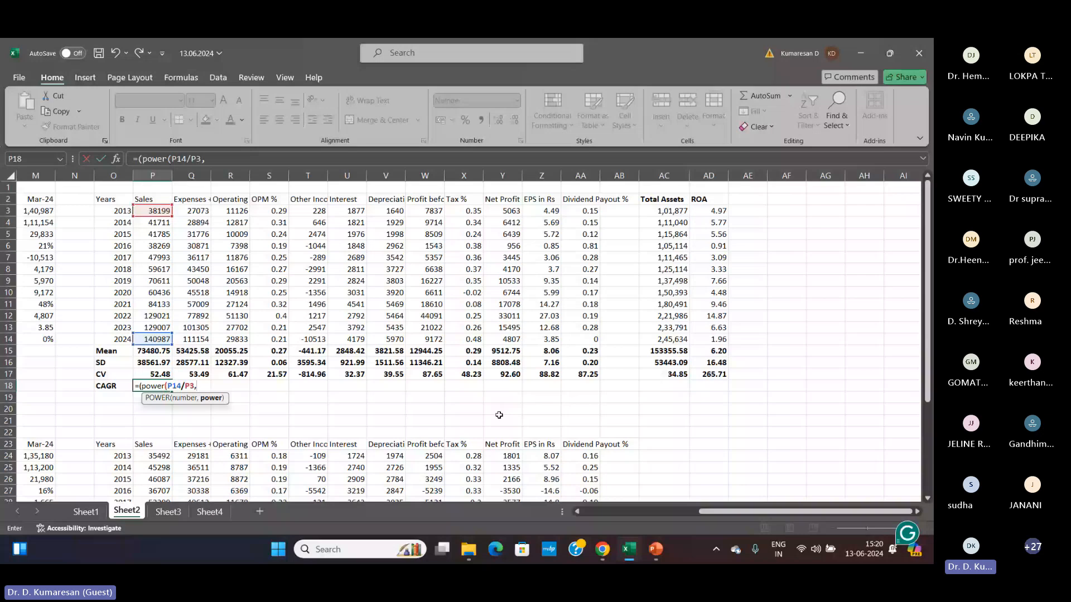
text(1/11)
text())
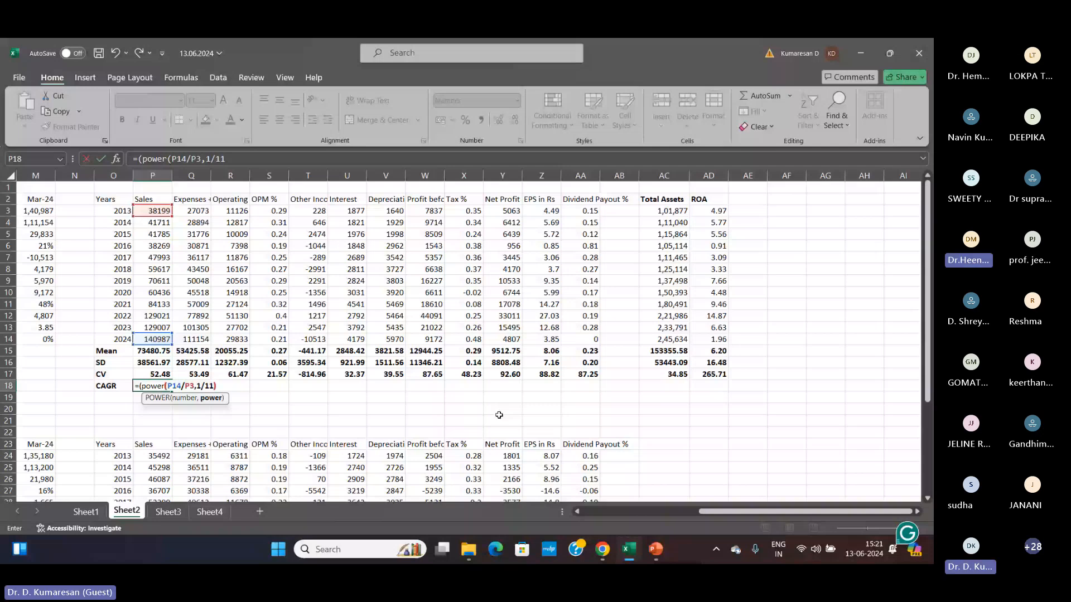
text()-1)
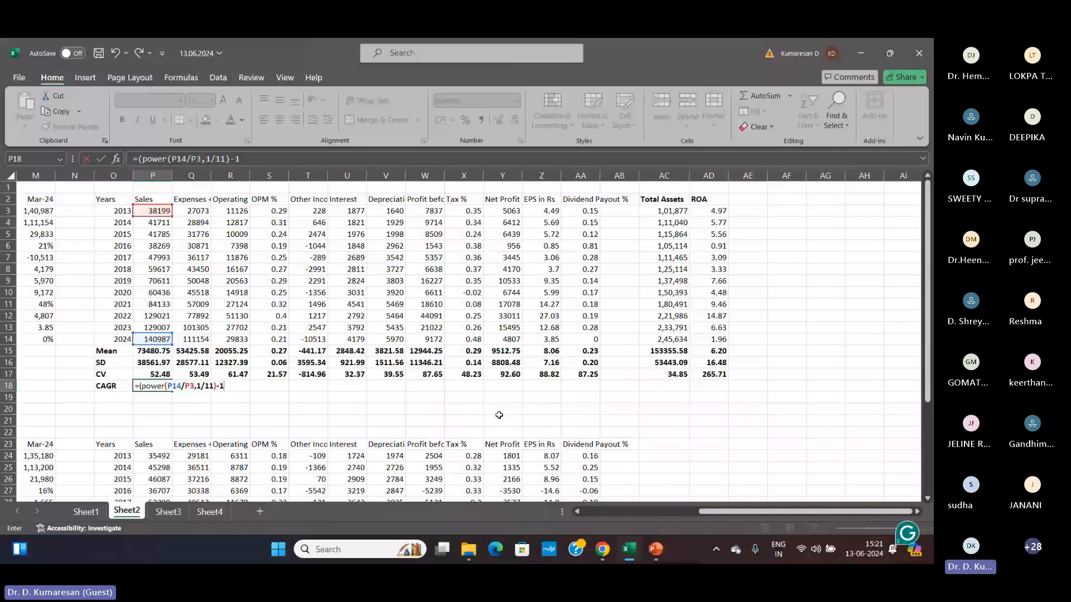
text()*100)
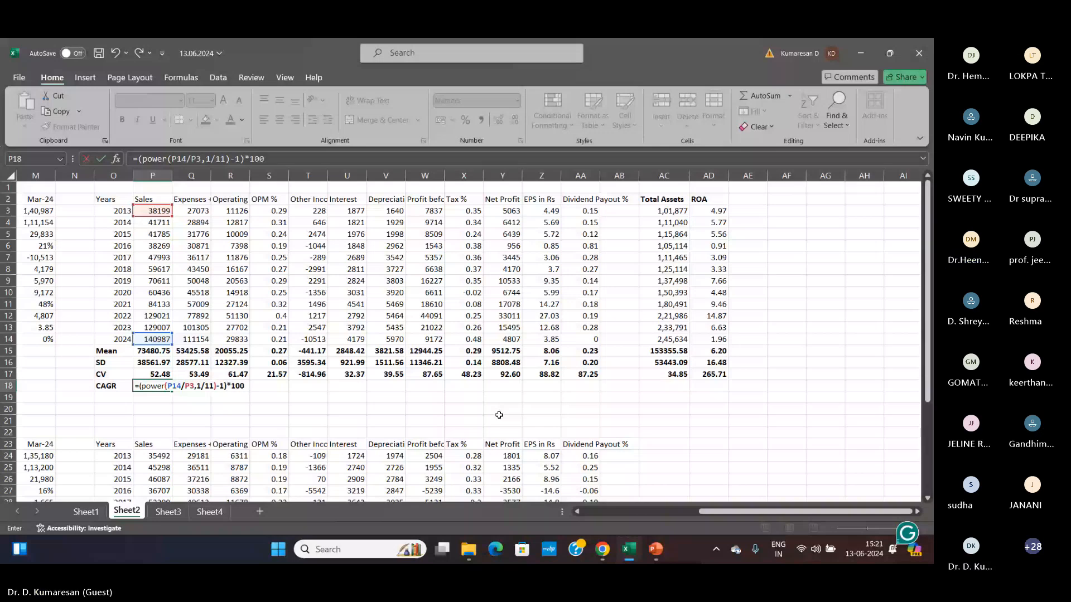
key(Return)
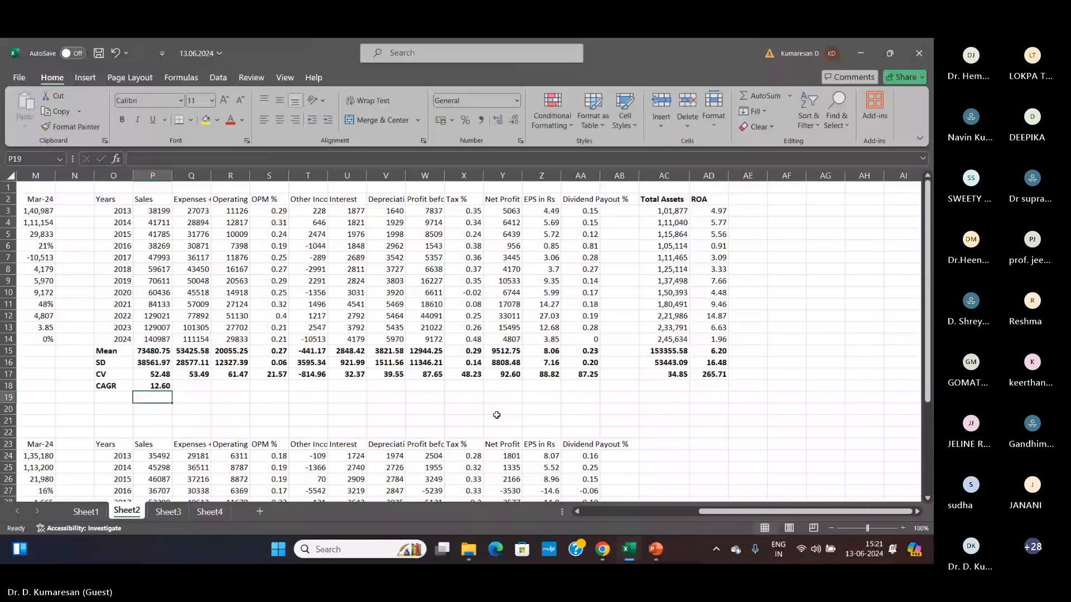
- Fill the CAGR formula from P18 across row 18 to the Dividend Payout % column, AA18
click(155, 387)
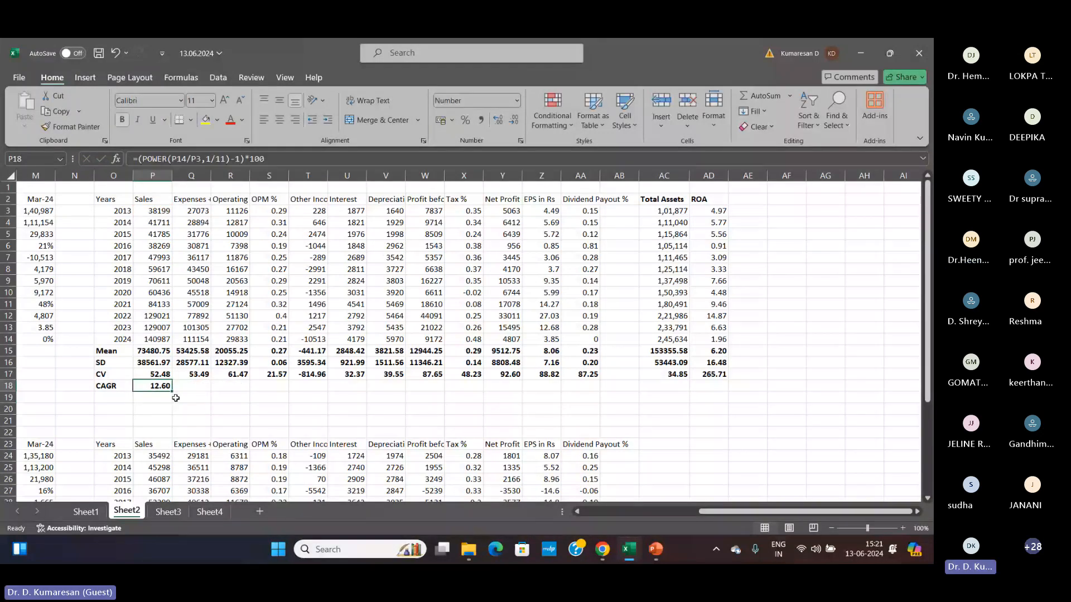
drag(171, 391, 618, 397)
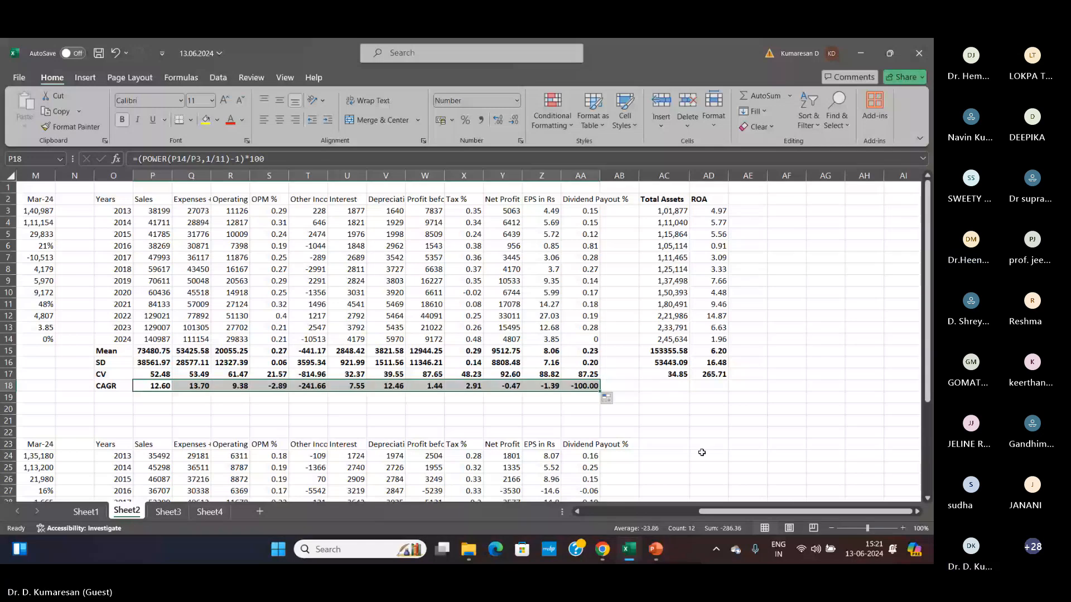
click(704, 455)
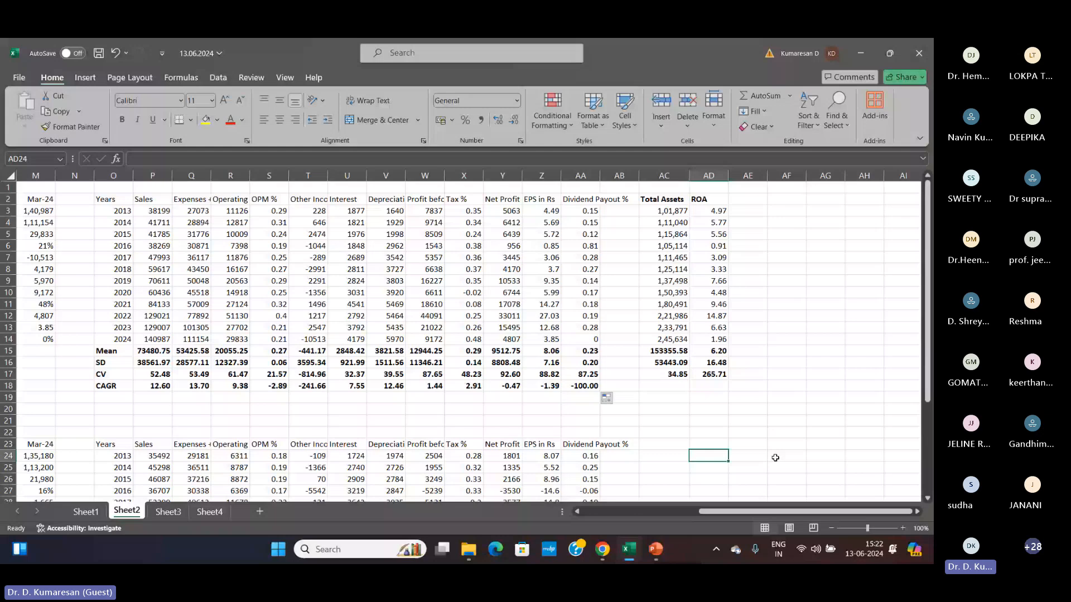
- Copy the CAGR row O18:AA18 to the second company's table starting at O39, and check the Sales formula in P39
scroll(577, 401, down, 5)
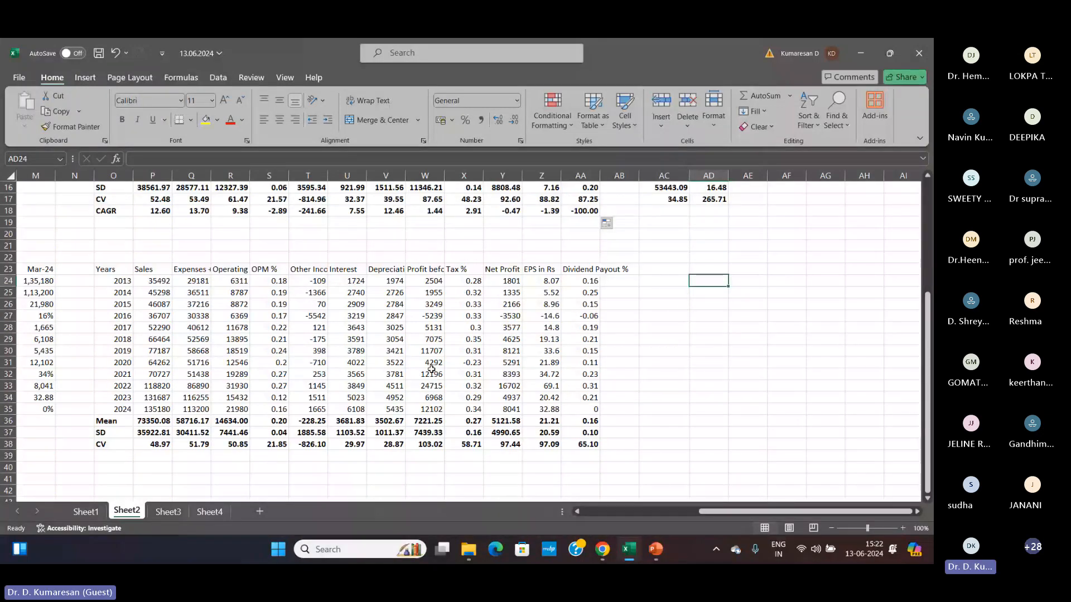
scroll(279, 323, up, 2)
drag(111, 281, 580, 281)
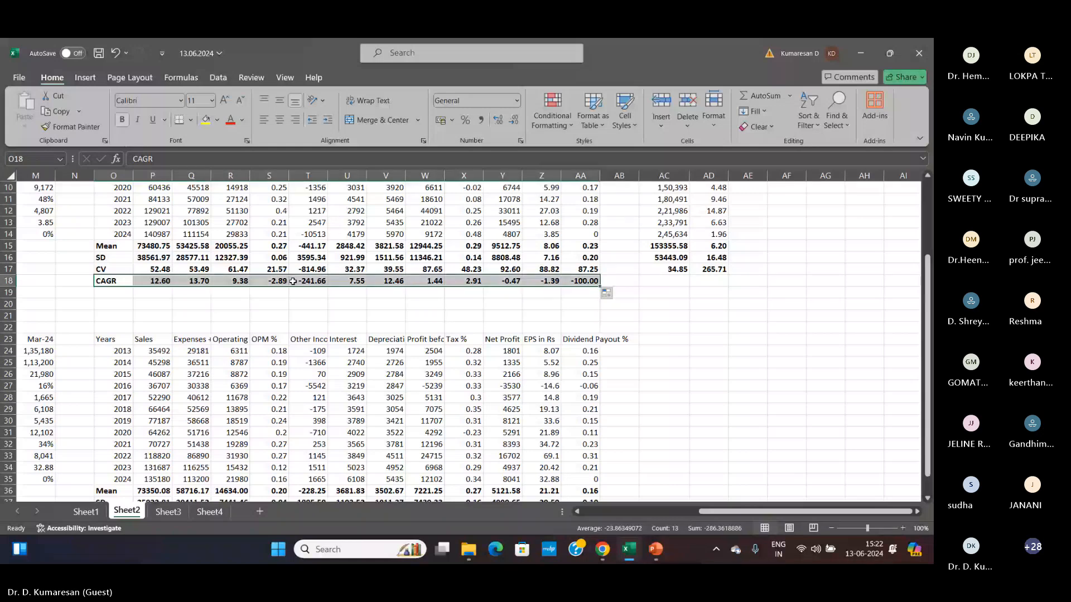
right_click(292, 282)
click(325, 175)
scroll(325, 335, down, 4)
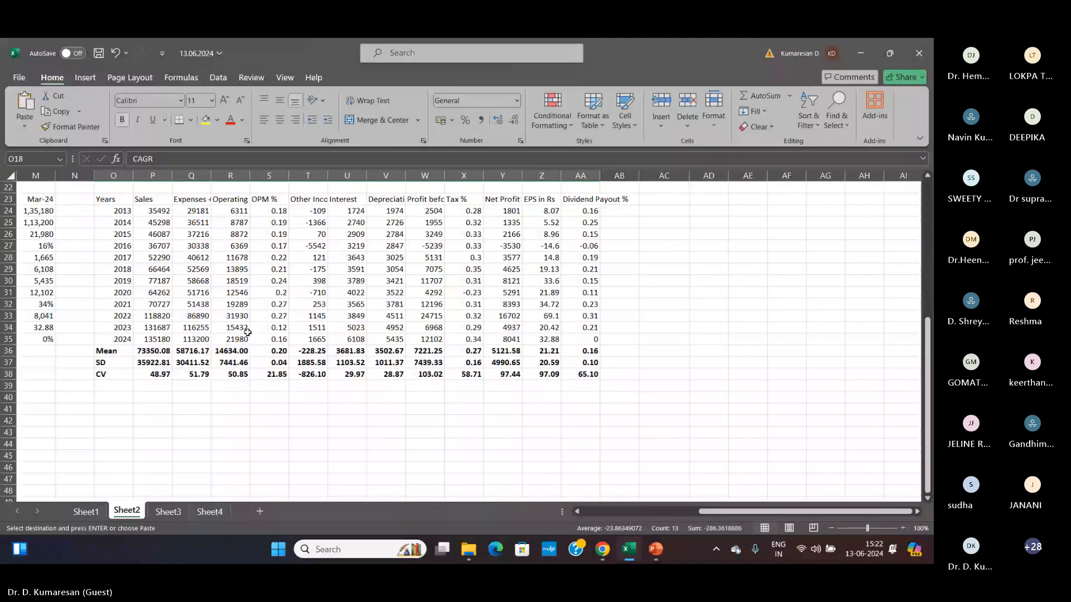
click(129, 387)
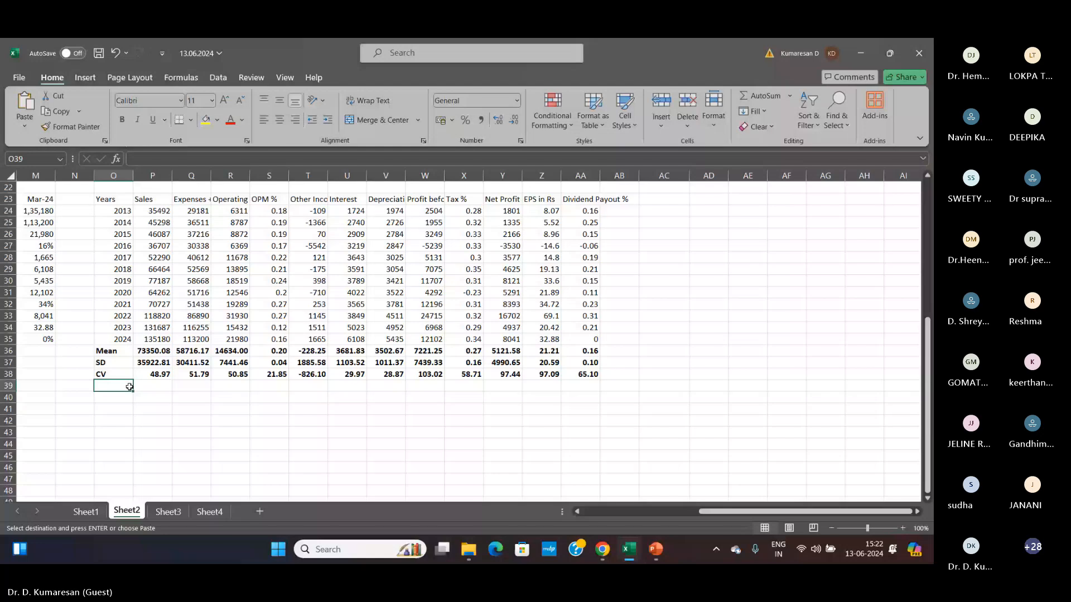
key(ctrl+v)
drag(245, 447, 284, 452)
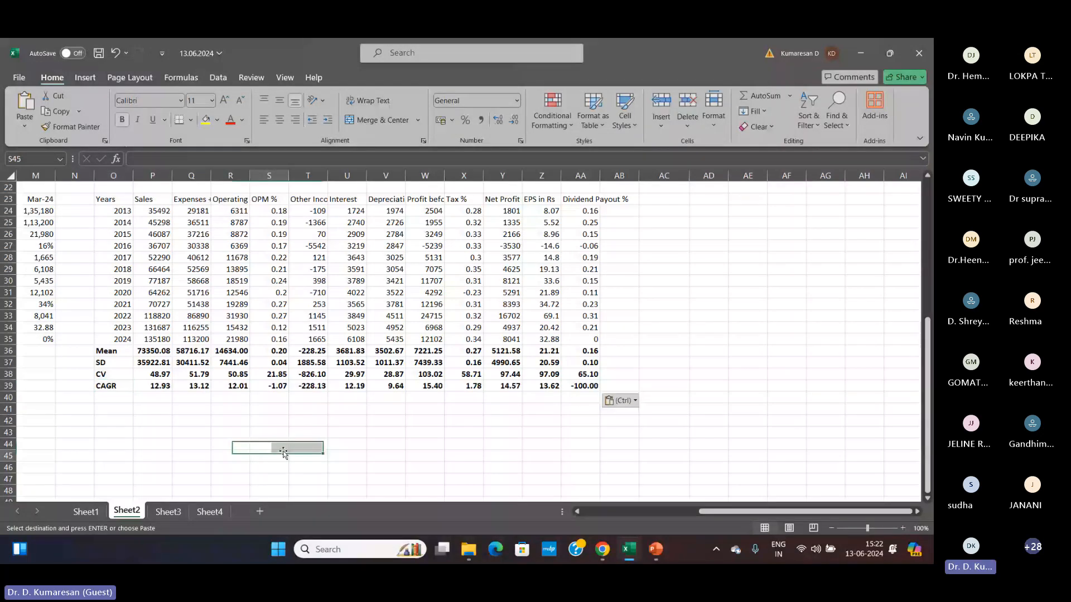
scroll(283, 453, up, 1)
click(159, 420)
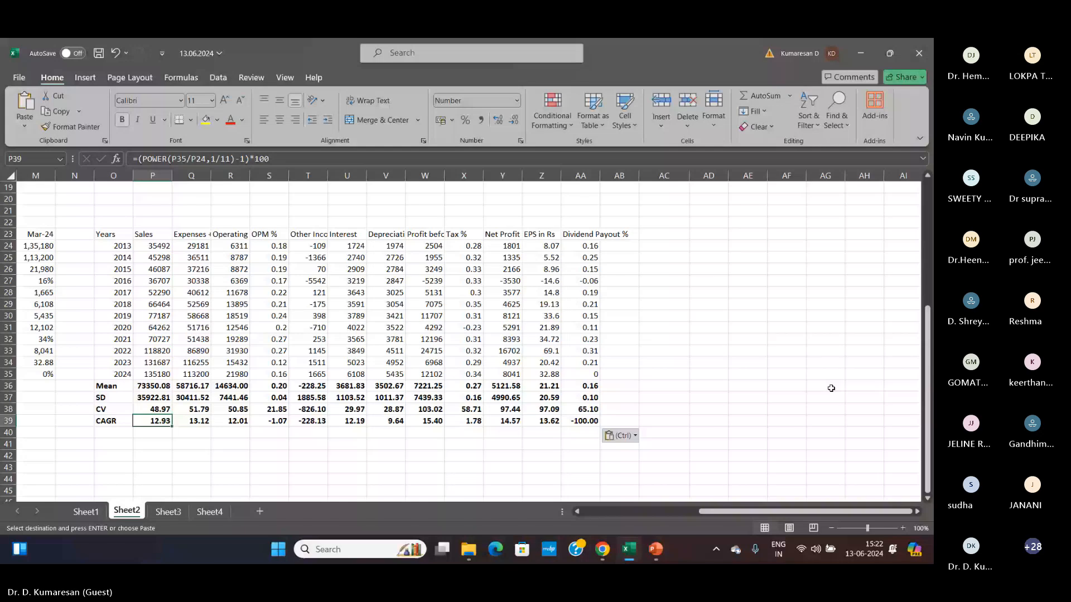
scroll(638, 380, up, 2)
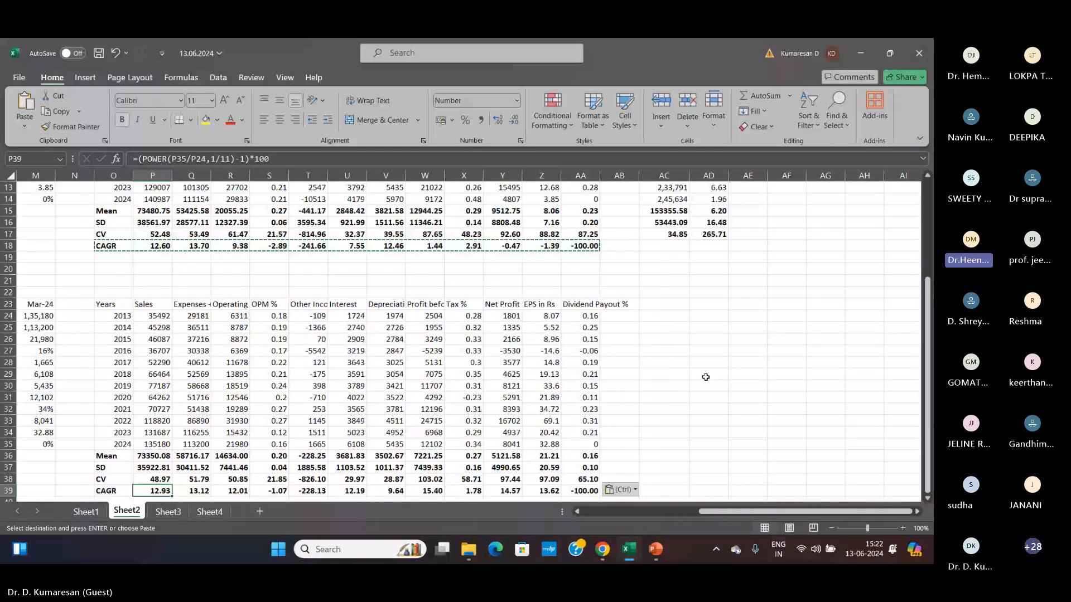
- Cancel the pending copy selection and compare the Sales mean and CV between the two companies' tables
key(Escape)
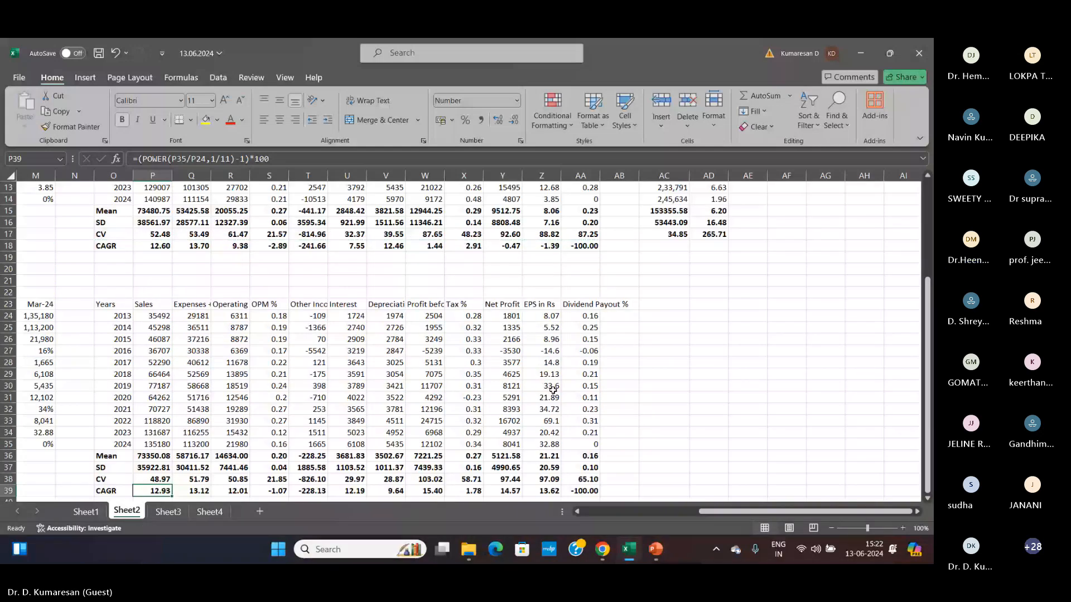
click(161, 211)
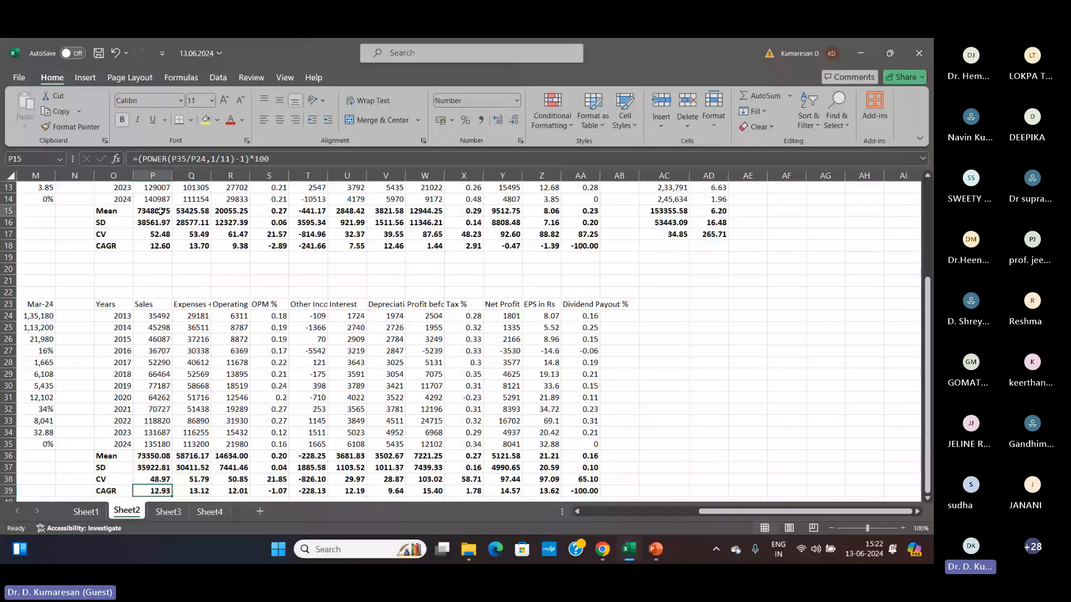
scroll(160, 211, up, 4)
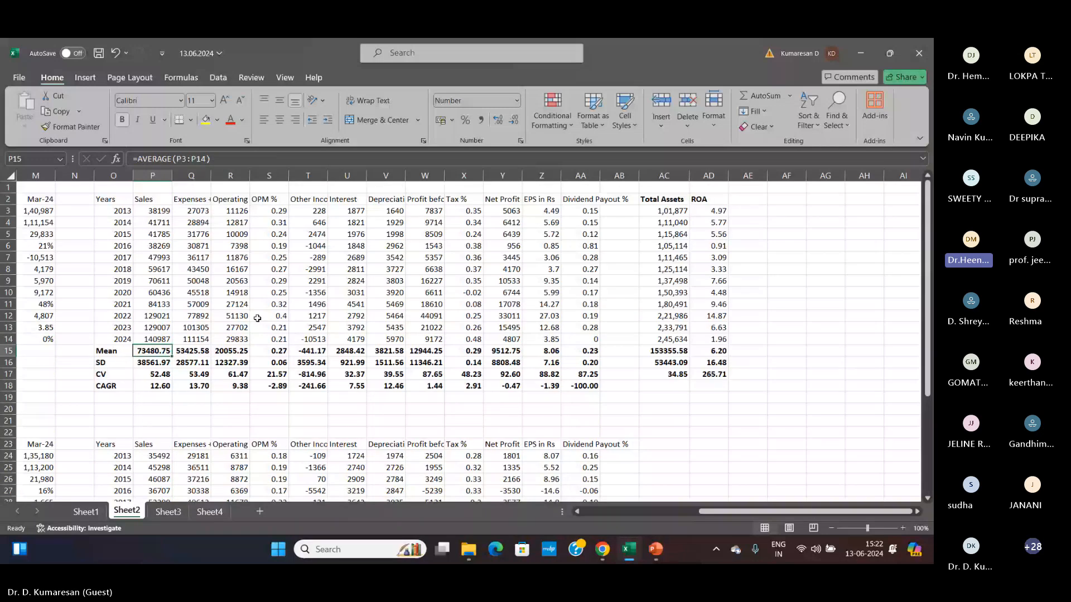
scroll(184, 308, down, 5)
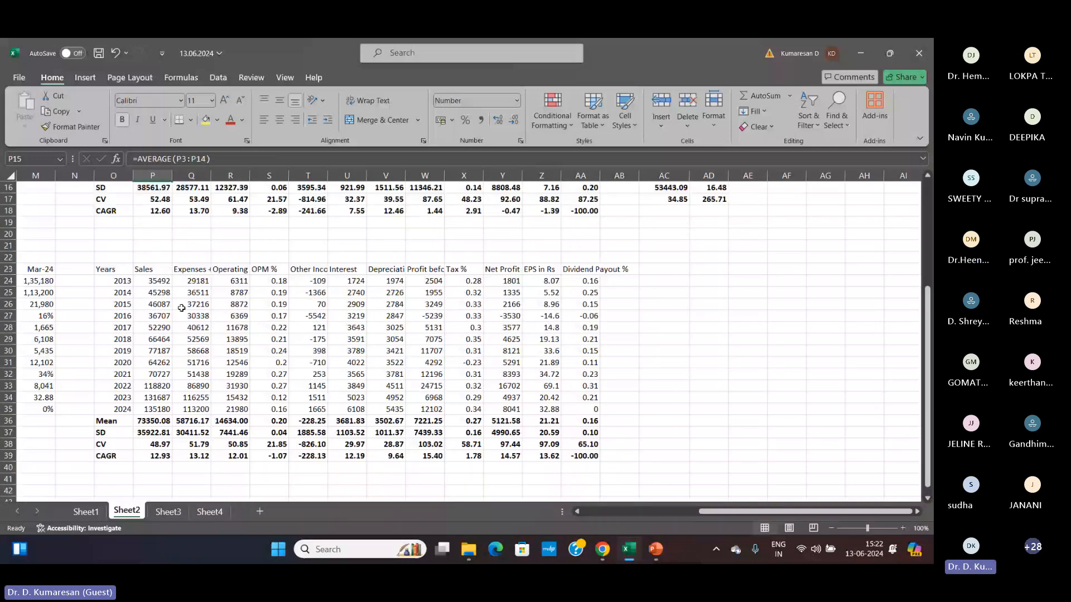
scroll(182, 308, up, 1)
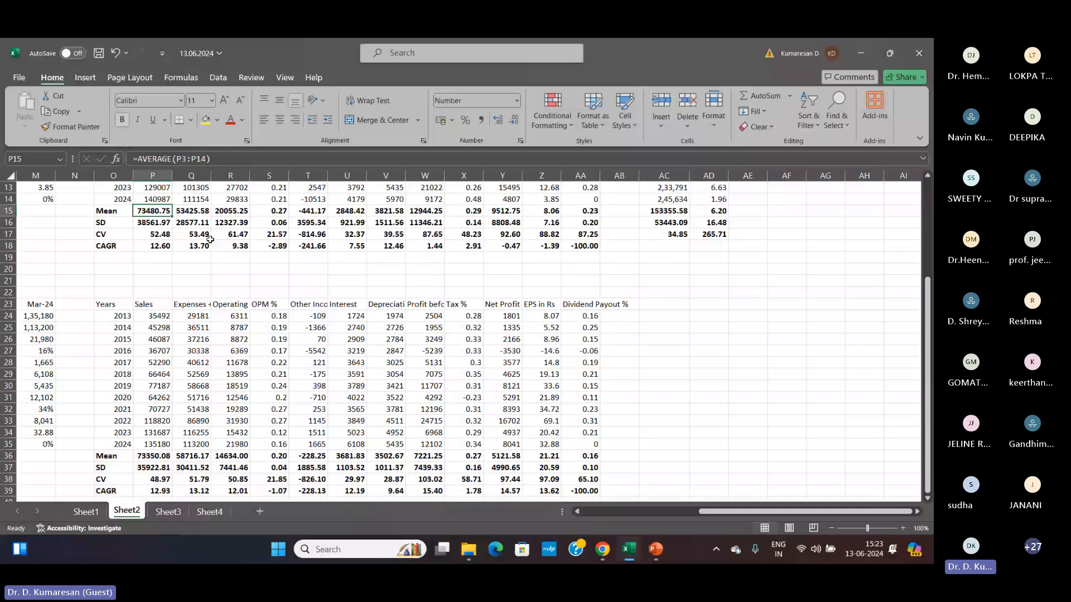
click(152, 479)
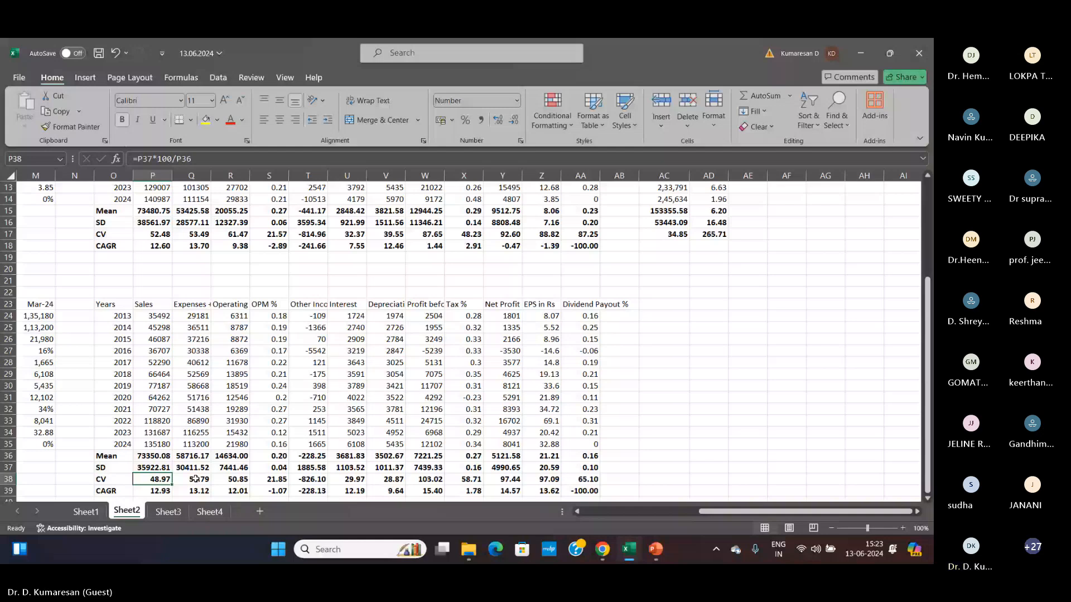
click(154, 234)
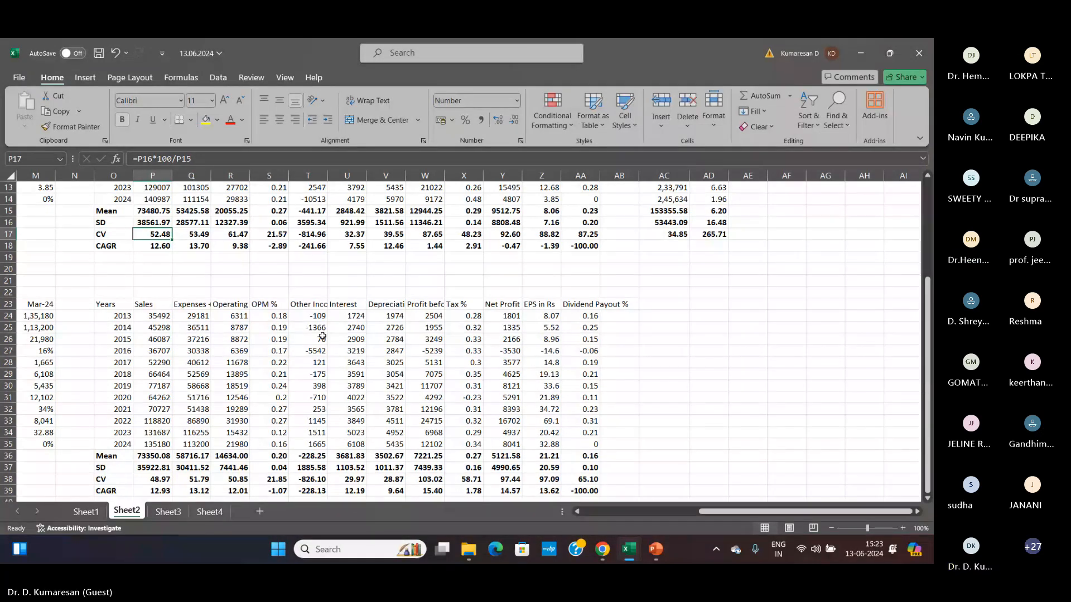
scroll(322, 336, up, 2)
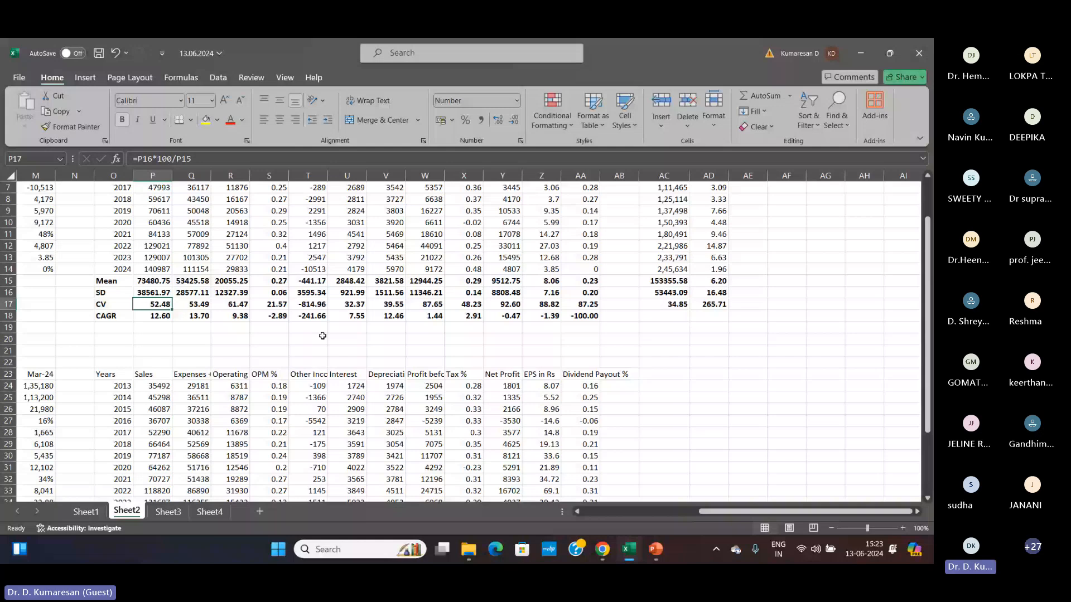
scroll(322, 337, down, 1)
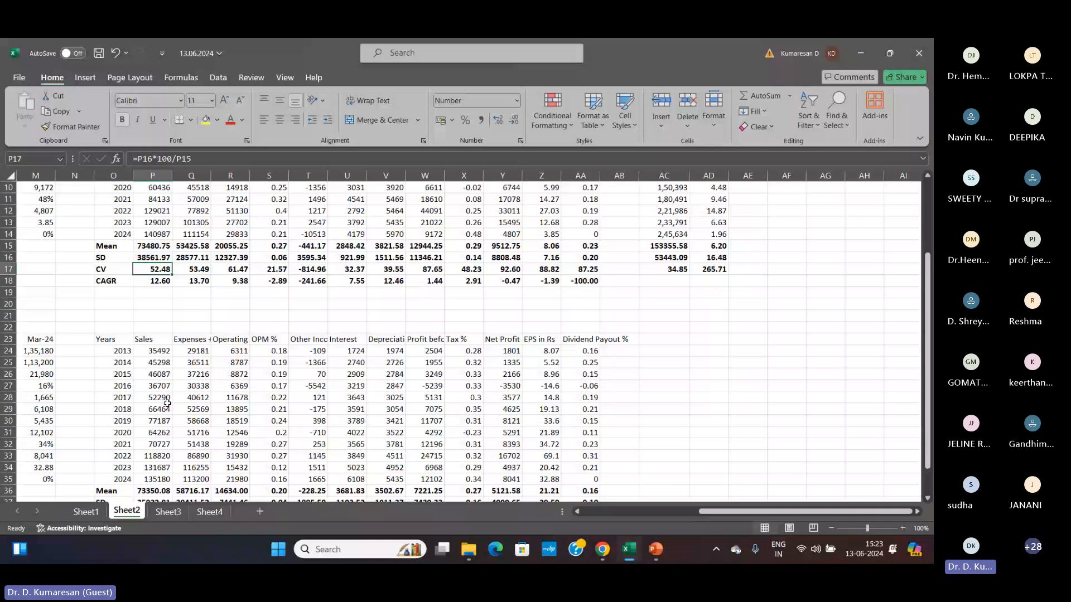
scroll(253, 378, down, 2)
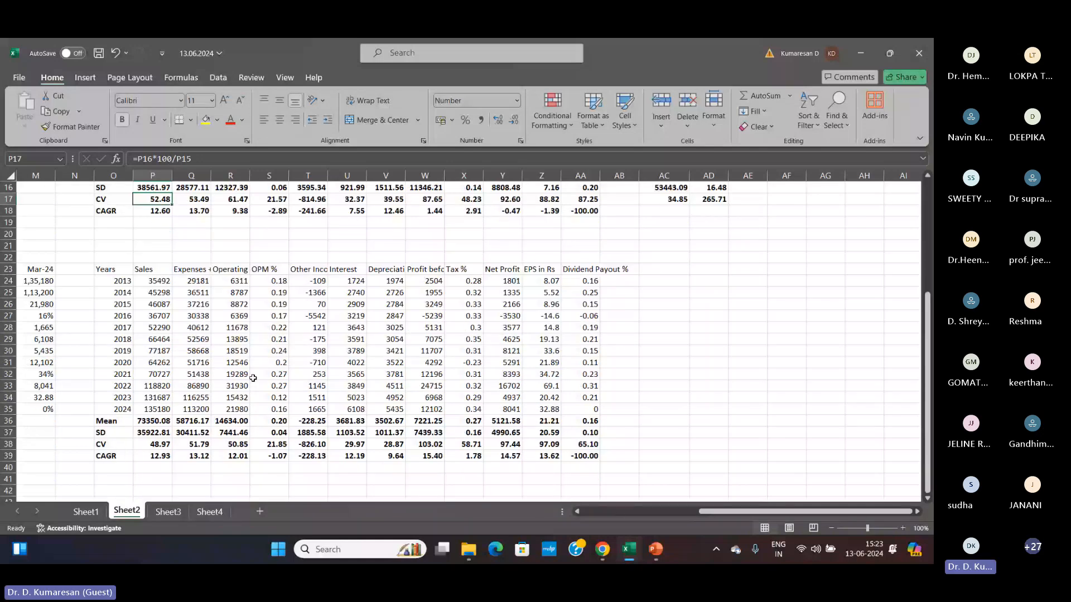
scroll(253, 378, up, 2)
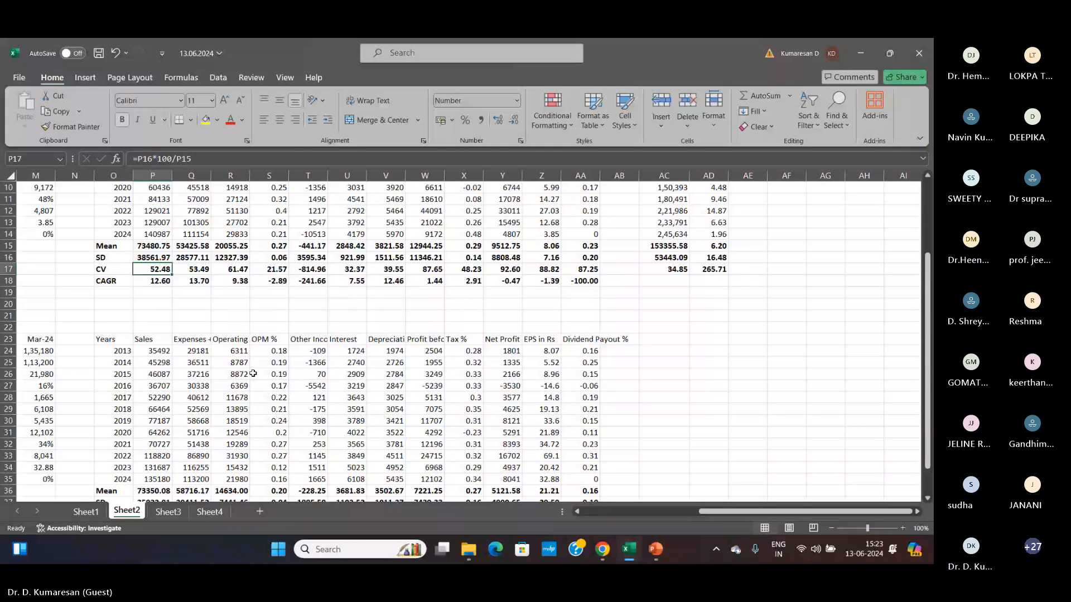
- Examine the first company's yearly Sales for 2019 to 2022 alongside the second company's Sales for the same years
scroll(253, 373, up, 3)
click(165, 305)
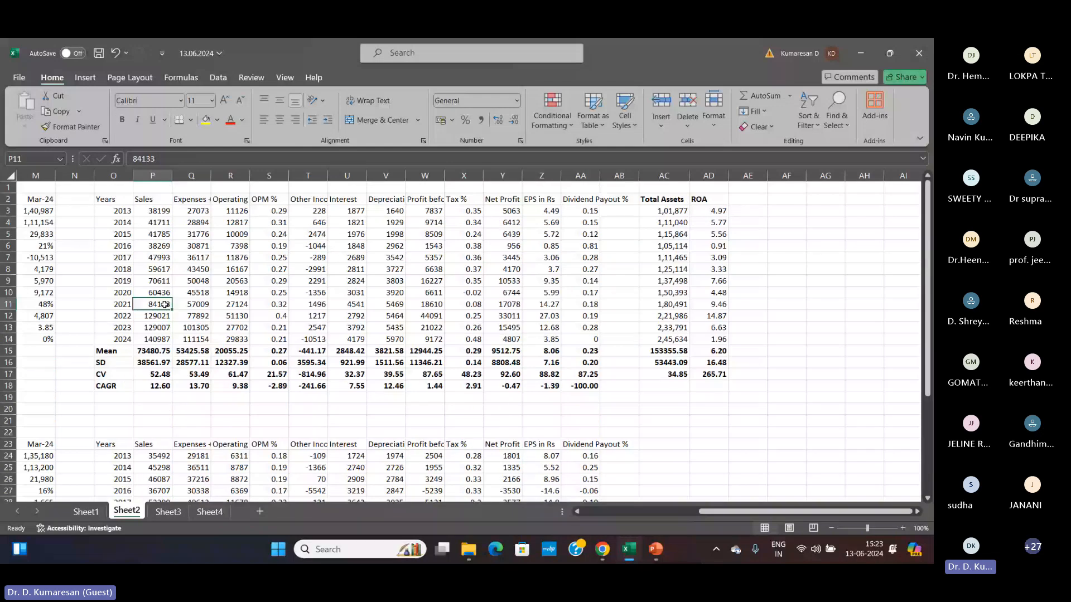
click(160, 316)
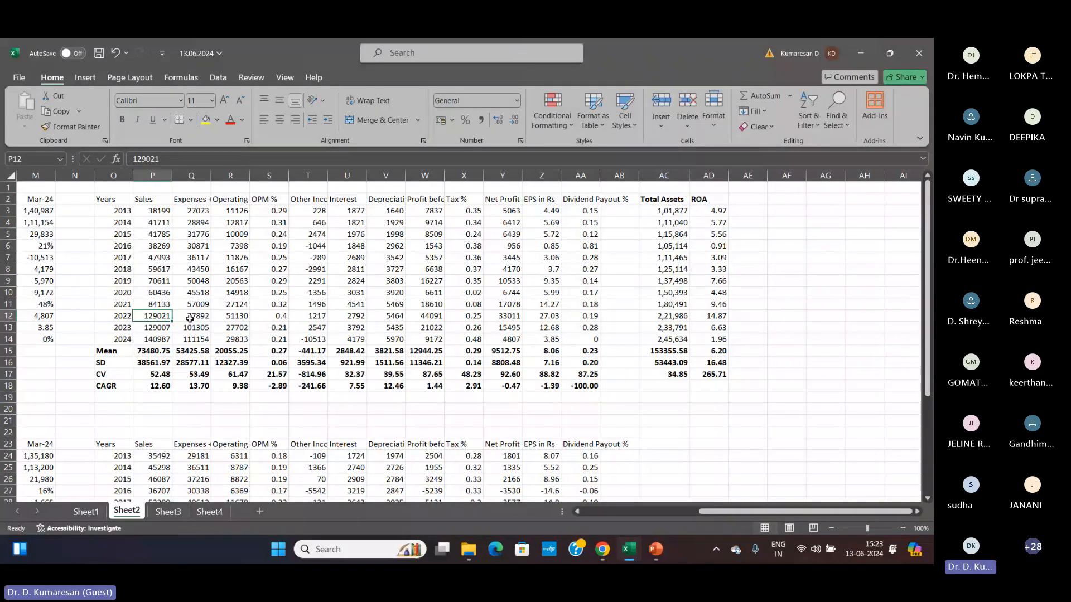
click(164, 278)
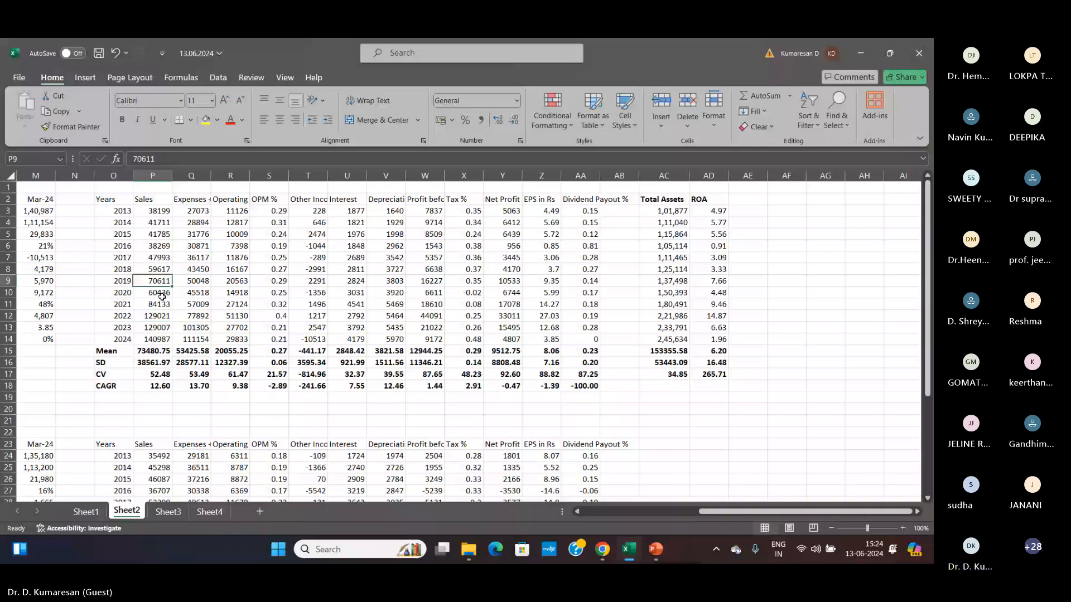
click(162, 296)
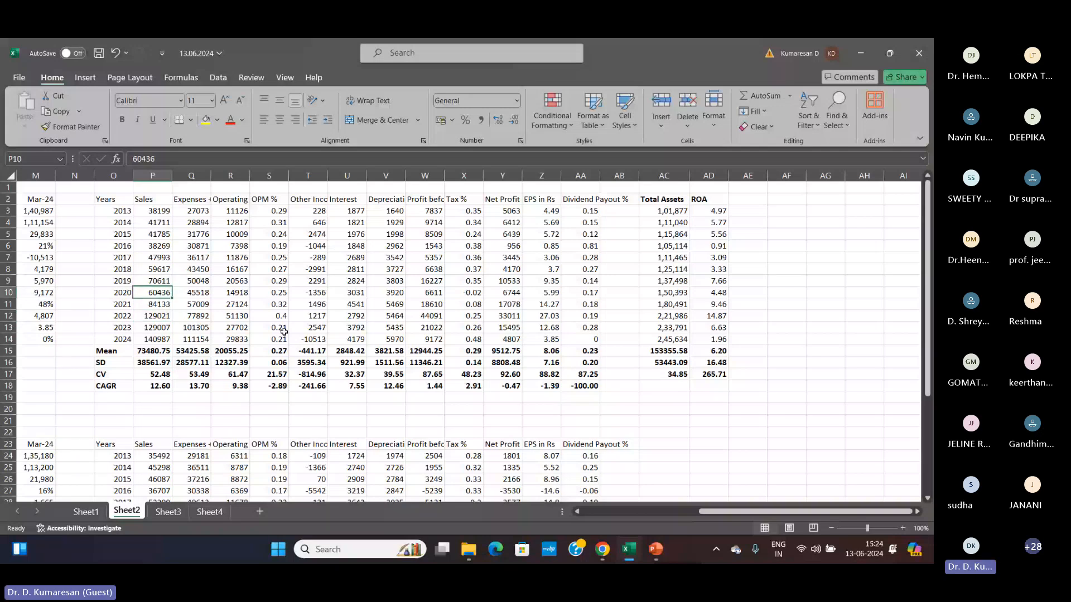
scroll(284, 332, down, 3)
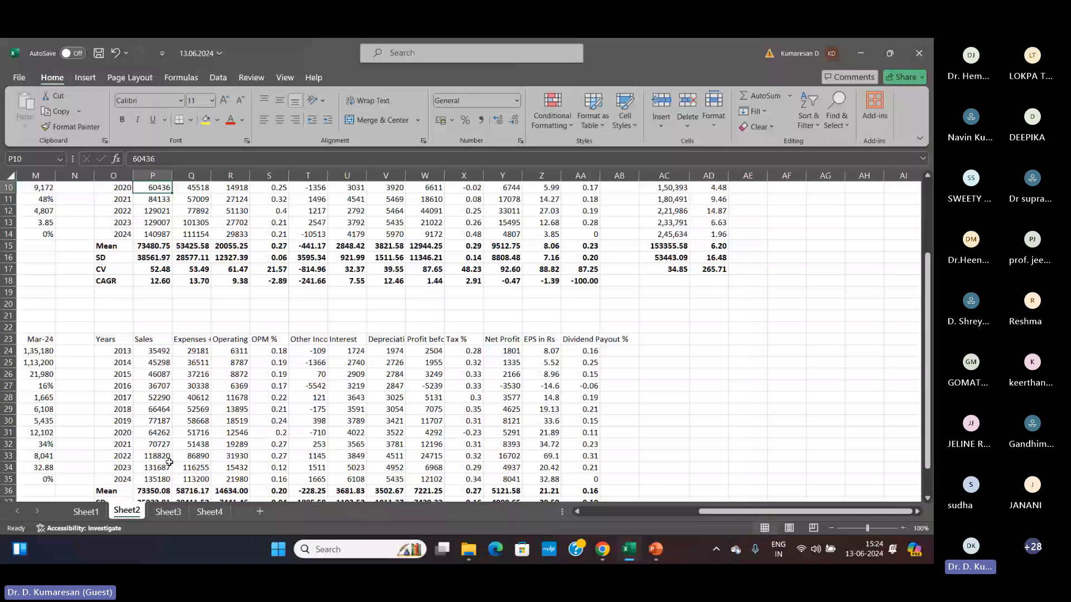
scroll(169, 462, down, 1)
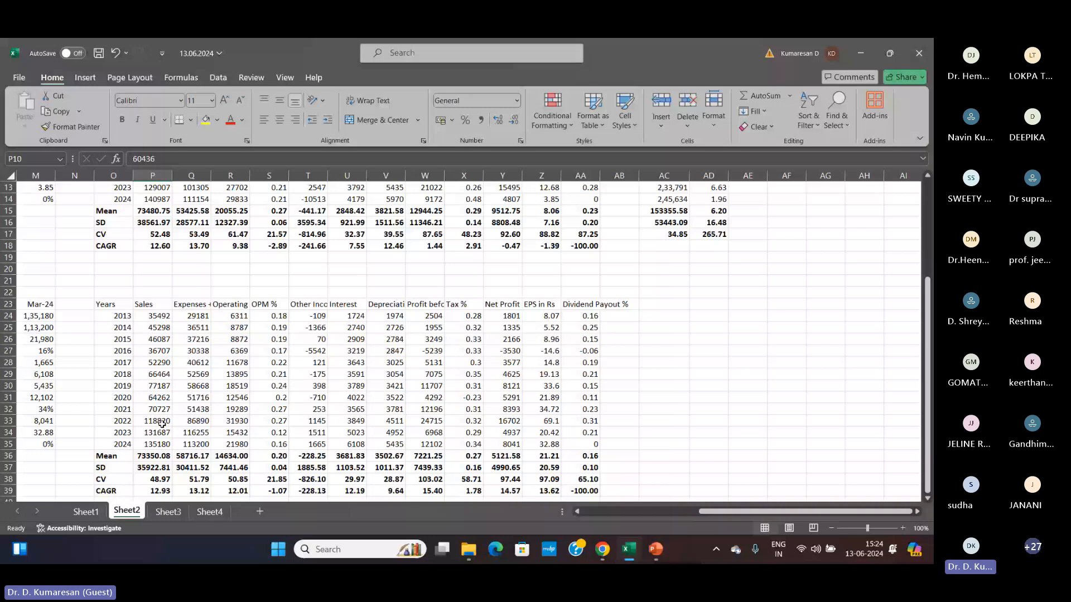
scroll(161, 424, down, 1)
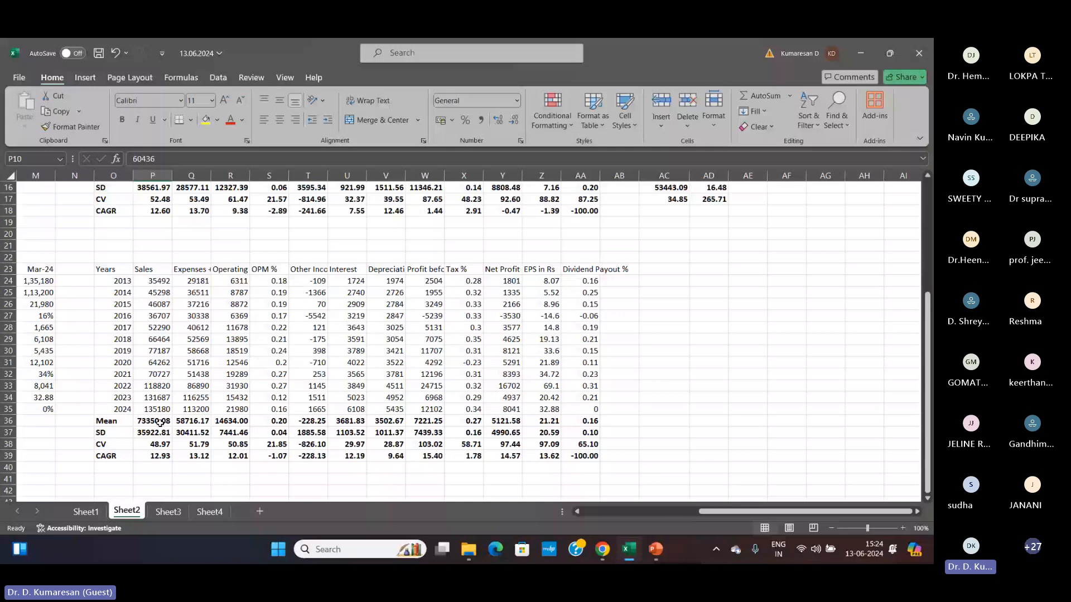
- Compare the Sales coefficient of variation in P38 with the first company's CV in P17
click(158, 444)
scroll(282, 386, up, 3)
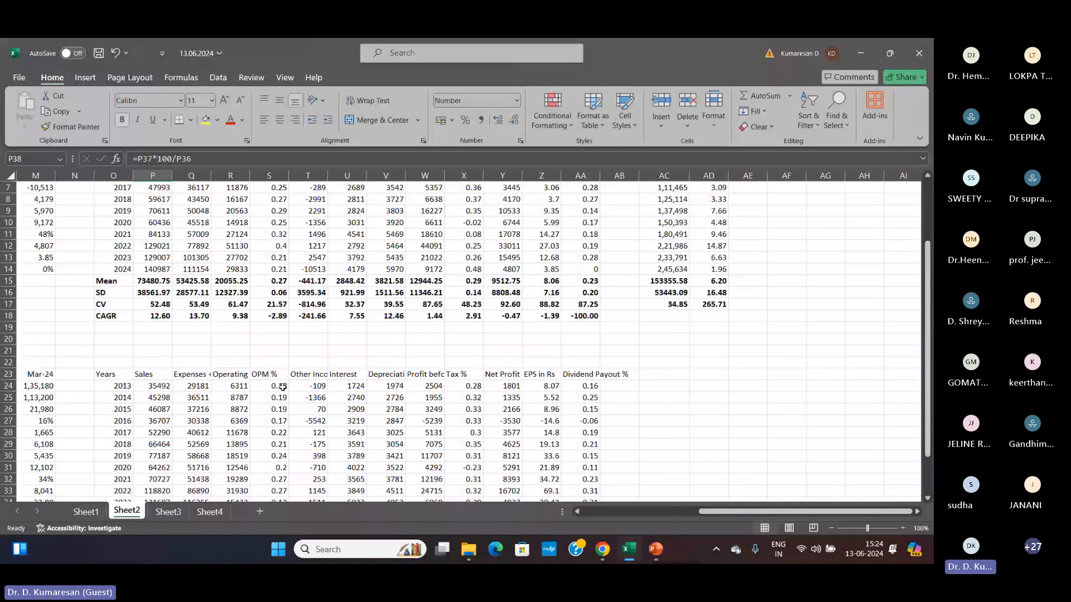
click(156, 304)
scroll(295, 351, down, 2)
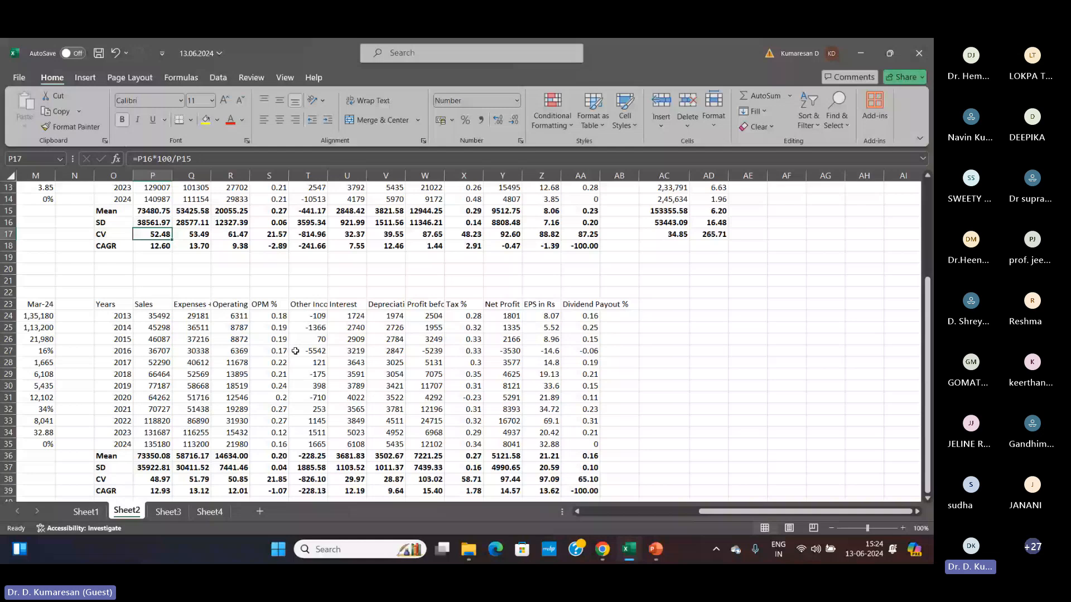
scroll(295, 351, down, 2)
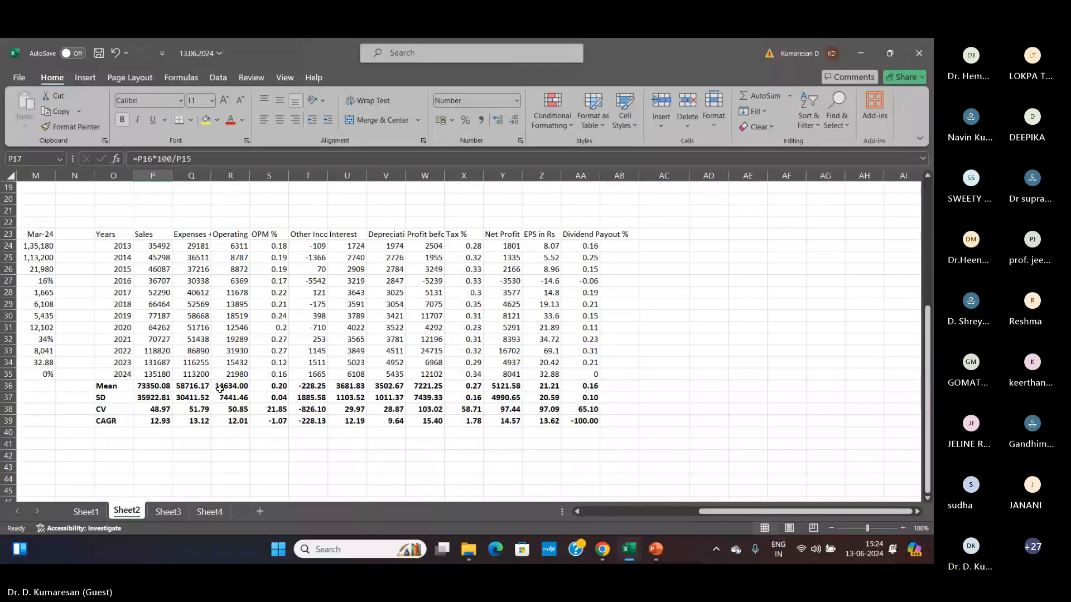
click(157, 410)
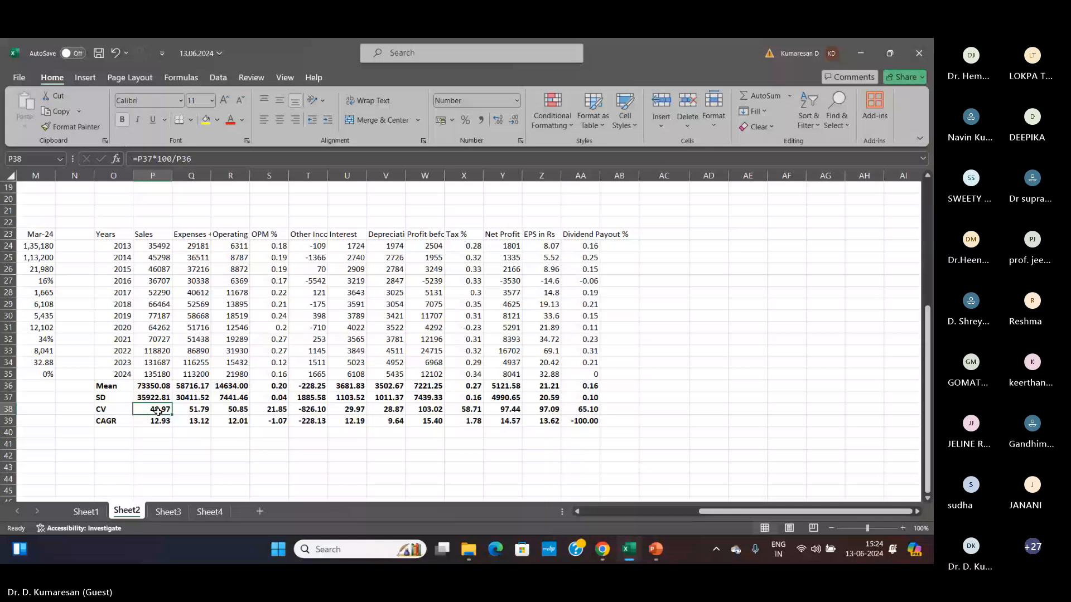
- Review both companies' 2024 Sales and the second company's 2013 Sales, and compare the Sales CAGR in P18 and P39
scroll(179, 222, up, 6)
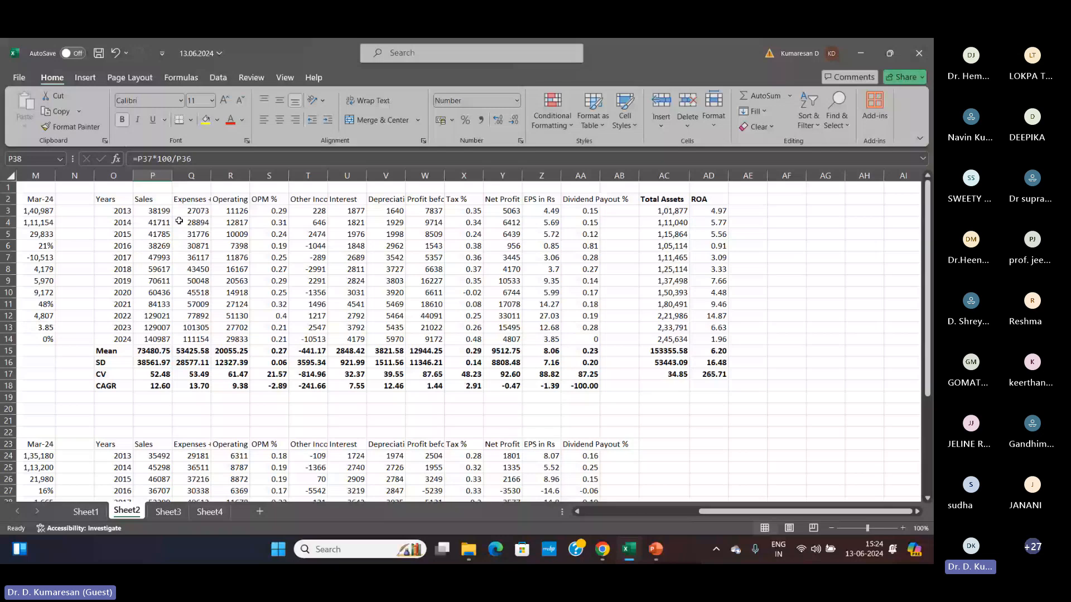
click(159, 339)
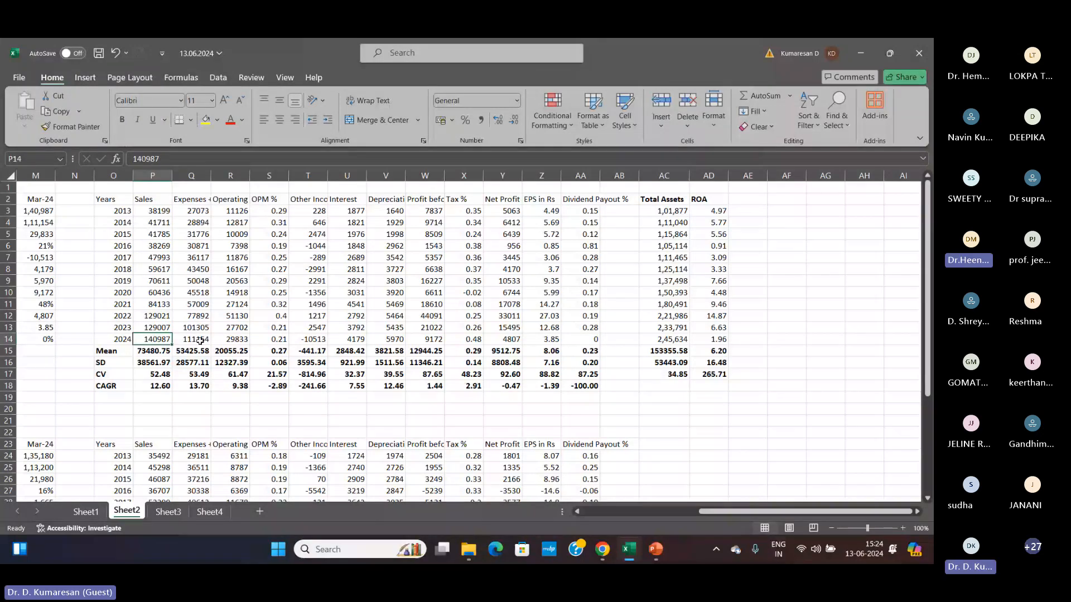
scroll(200, 340, down, 4)
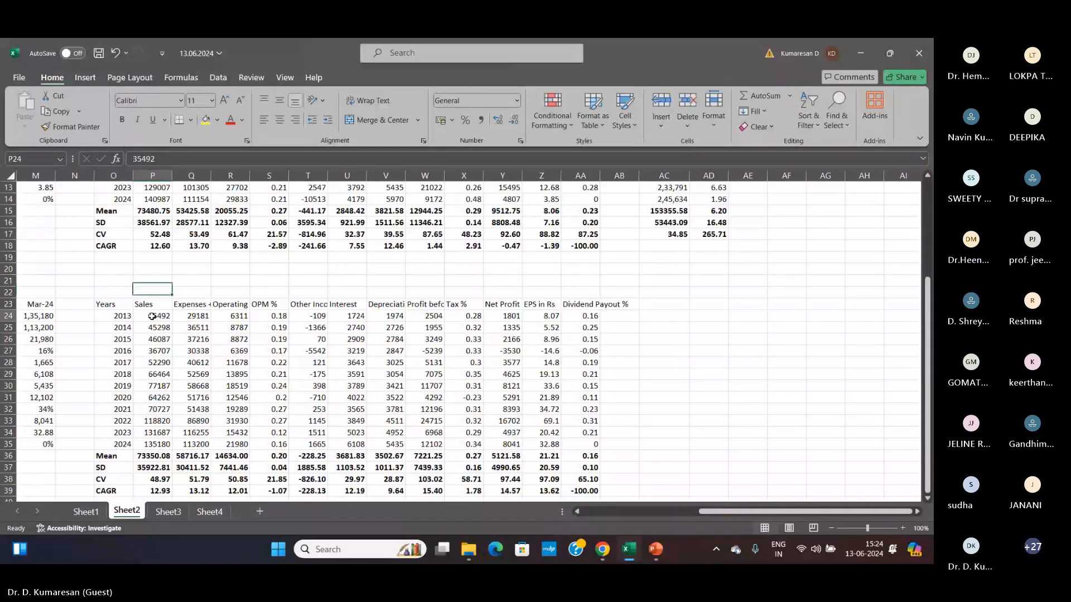
click(155, 316)
click(154, 444)
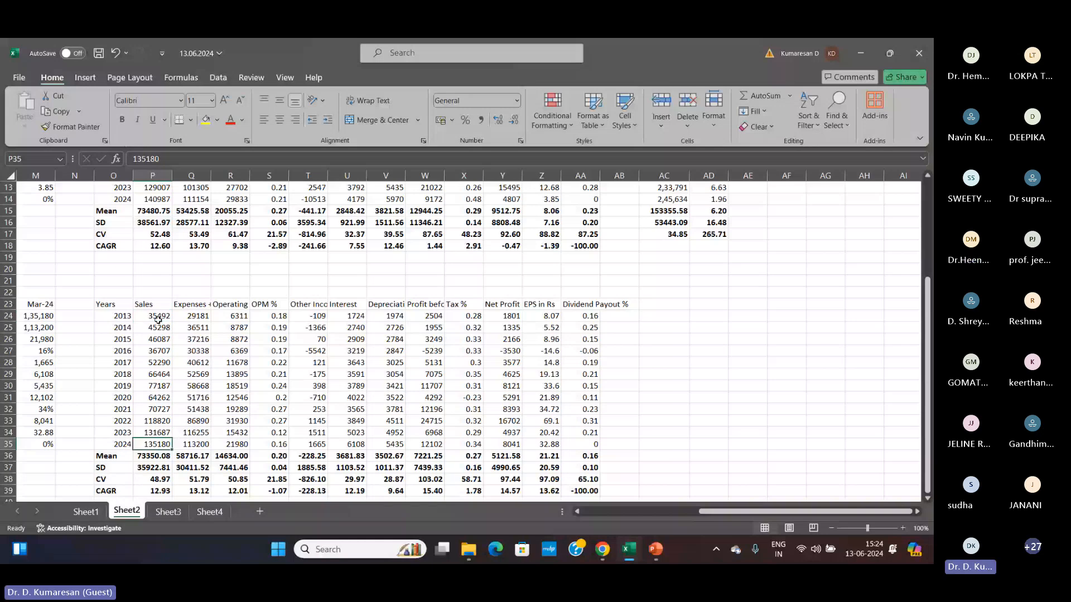
click(161, 246)
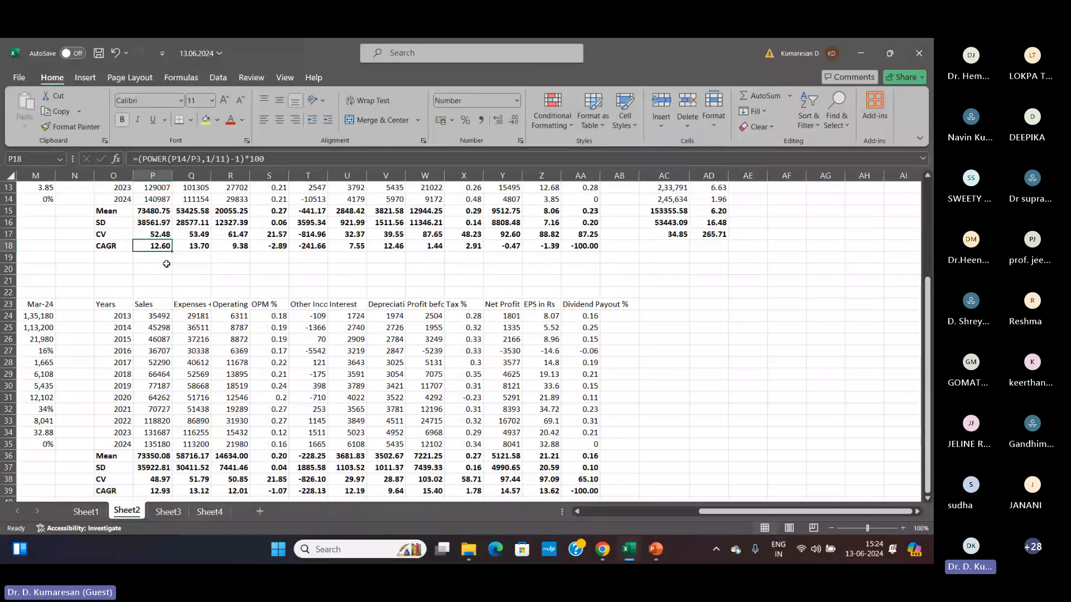
scroll(188, 411, down, 2)
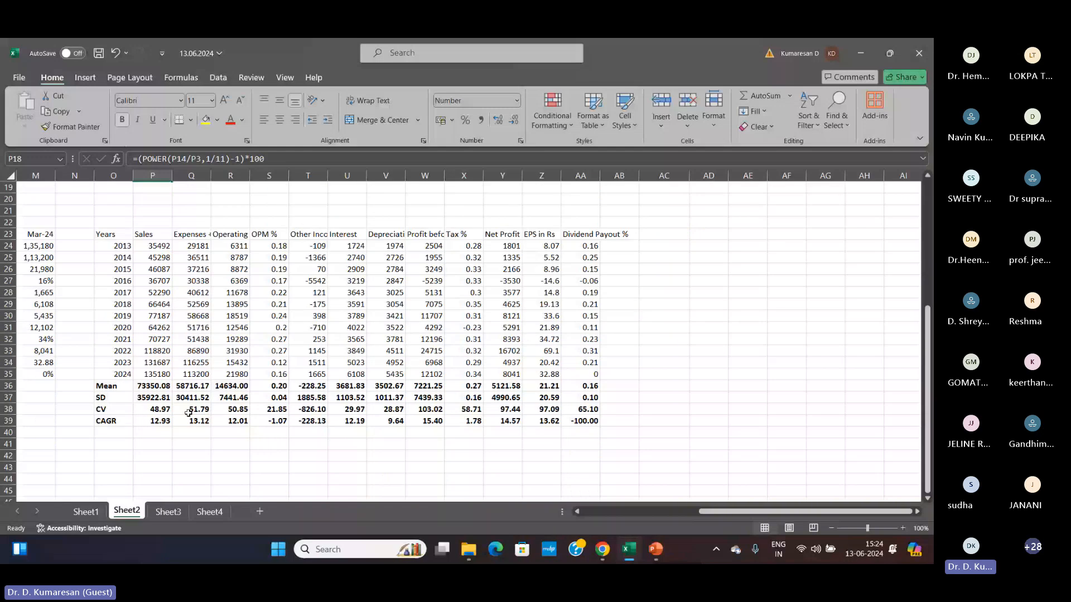
click(160, 423)
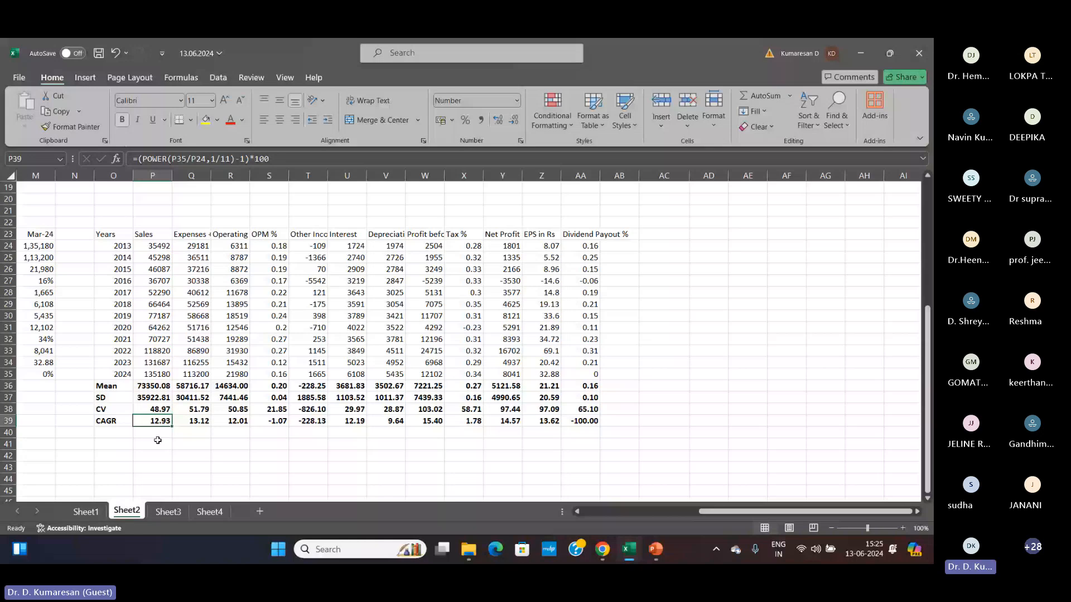
- Review the second company's Sales mean, CV and CAGR in P36, P38 and P39 against the first company's Sales mean in P15
click(157, 386)
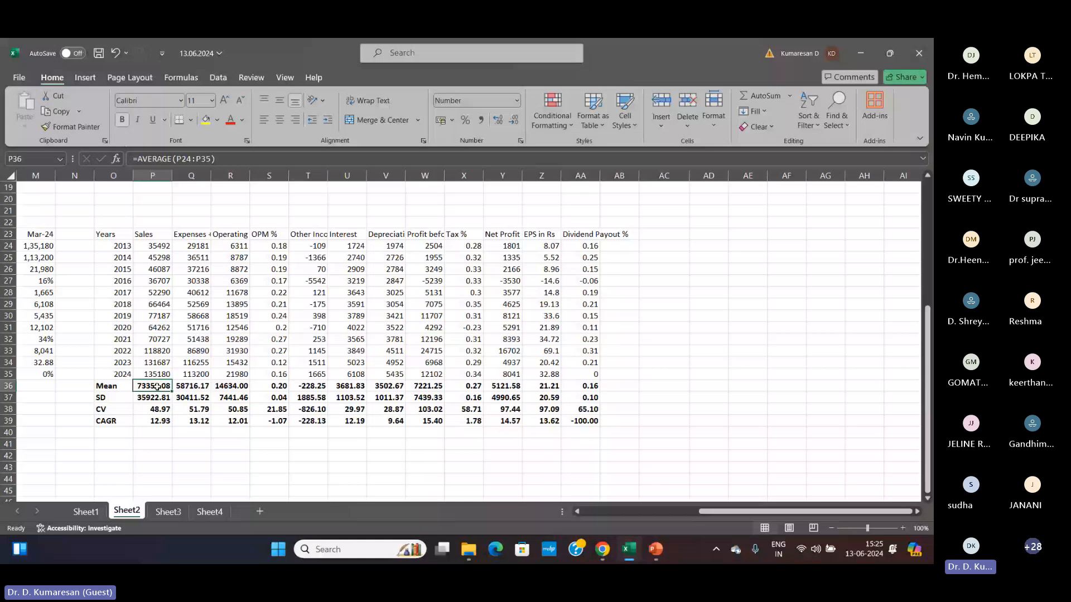
click(155, 411)
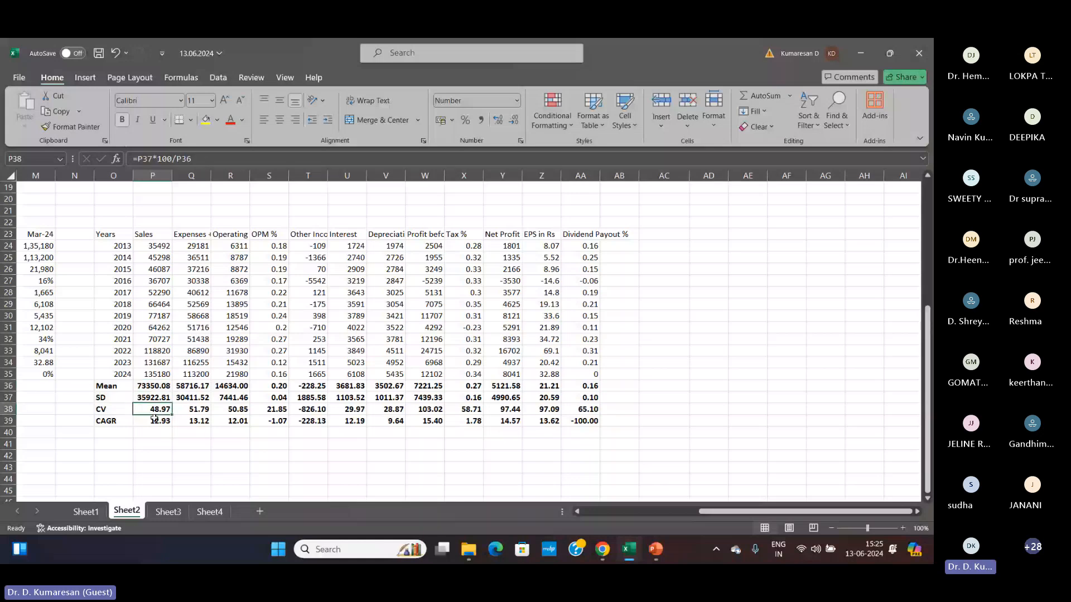
click(155, 420)
scroll(147, 401, up, 5)
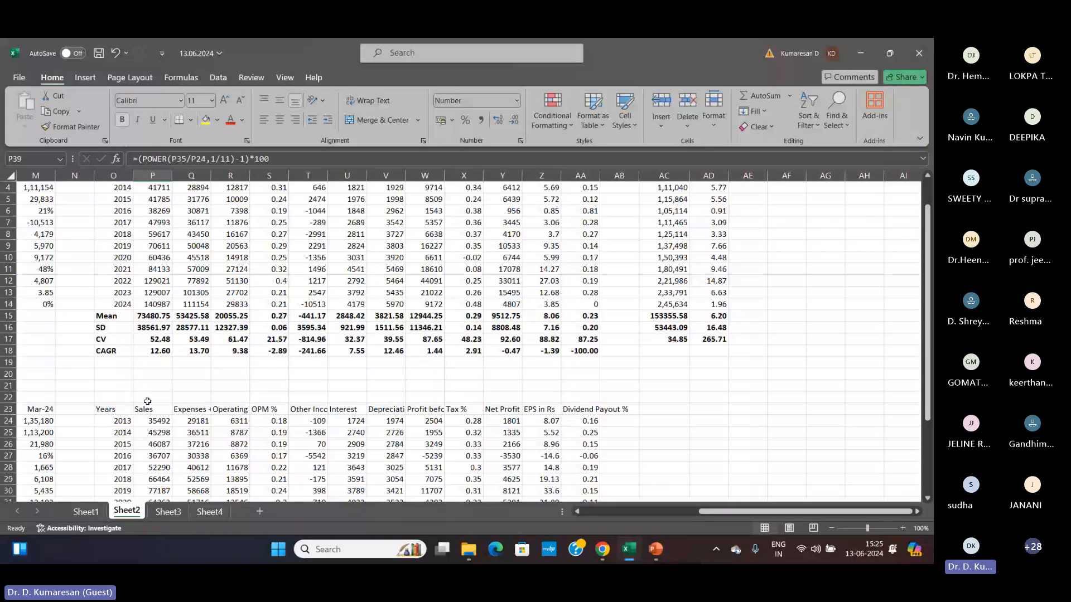
scroll(147, 402, up, 1)
scroll(151, 379, up, 1)
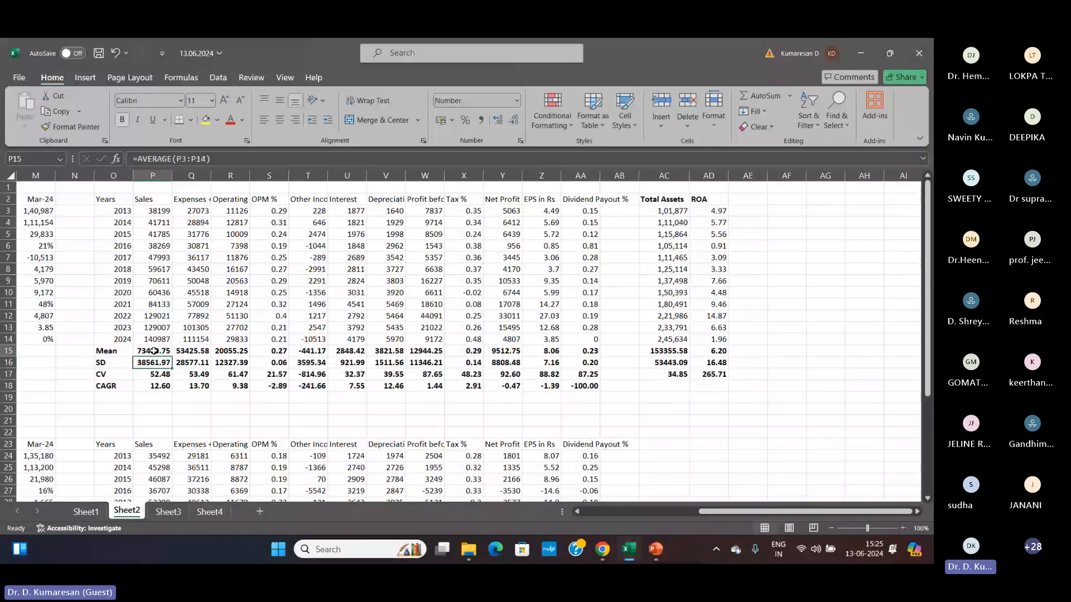
click(154, 351)
scroll(212, 352, down, 6)
click(164, 410)
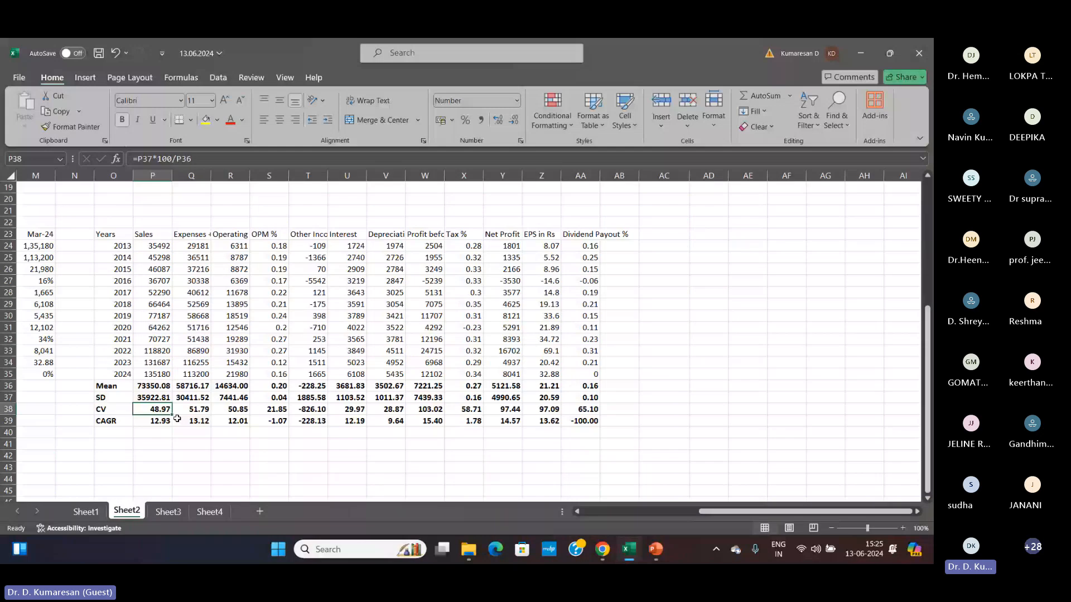
click(160, 422)
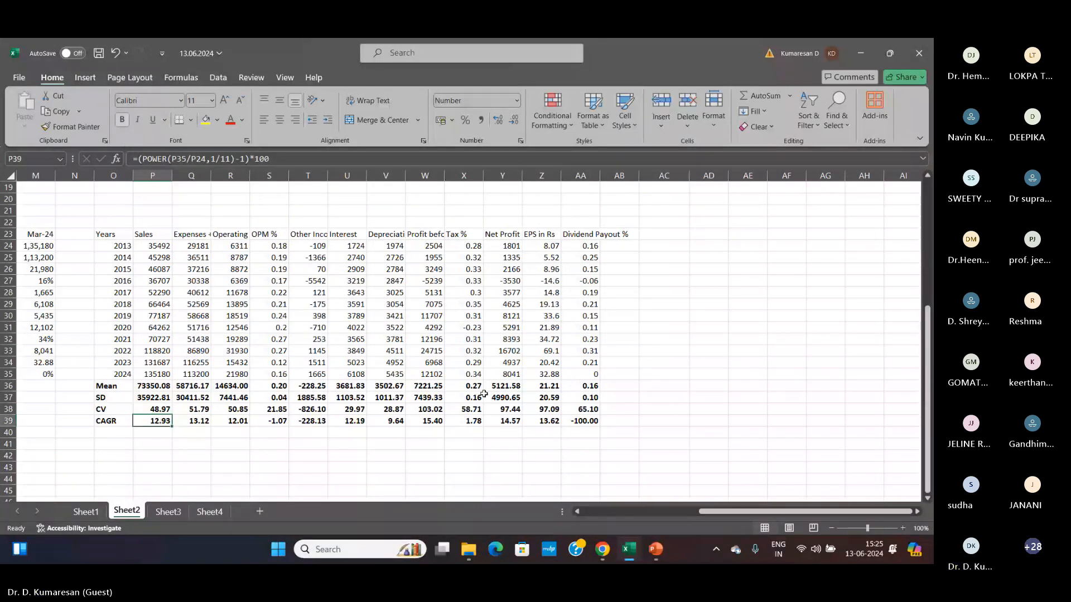
- Review the Mean, SD, CV and CAGR rows of both companies on Sheet2
scroll(643, 400, up, 5)
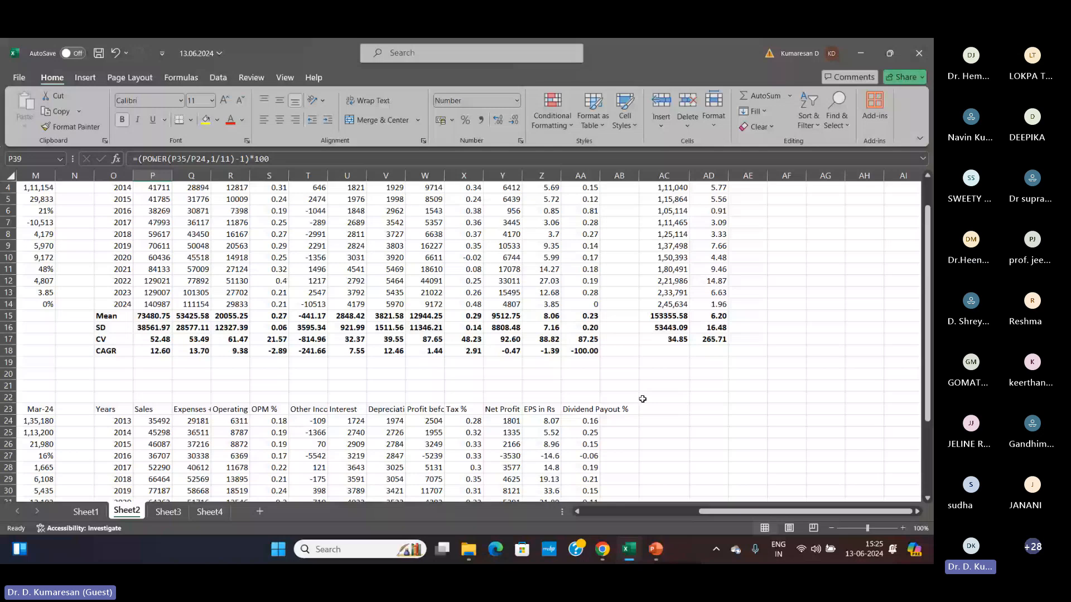
scroll(135, 325, down, 3)
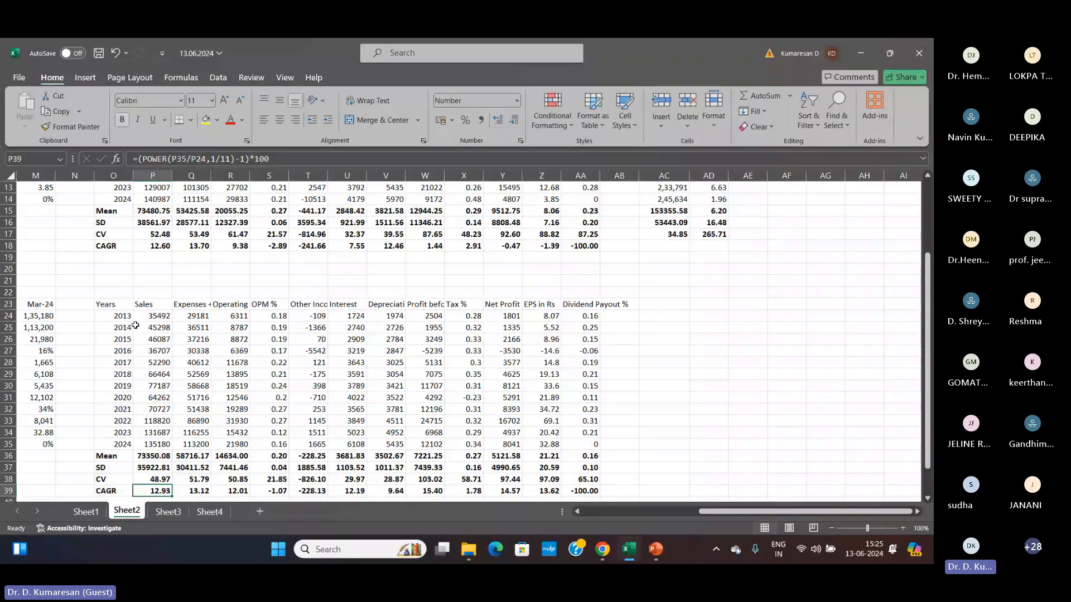
scroll(135, 325, down, 3)
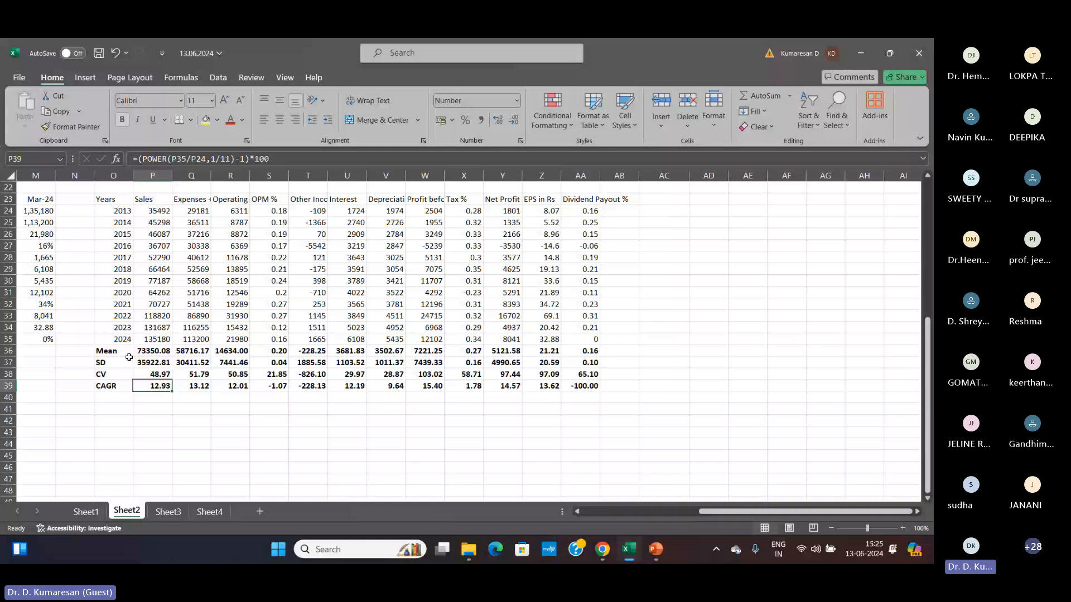
click(117, 374)
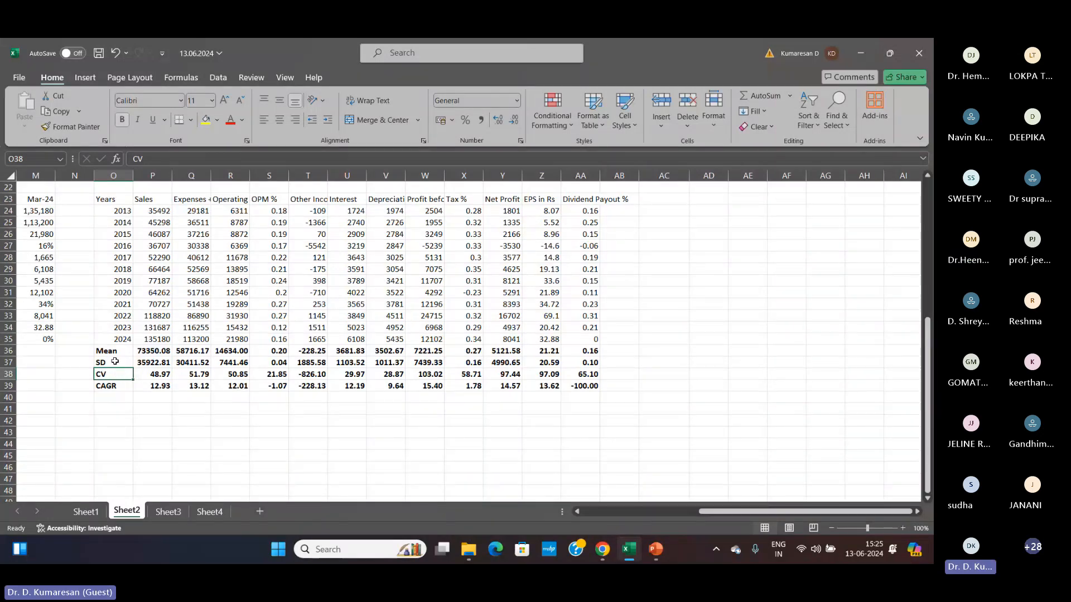
click(114, 361)
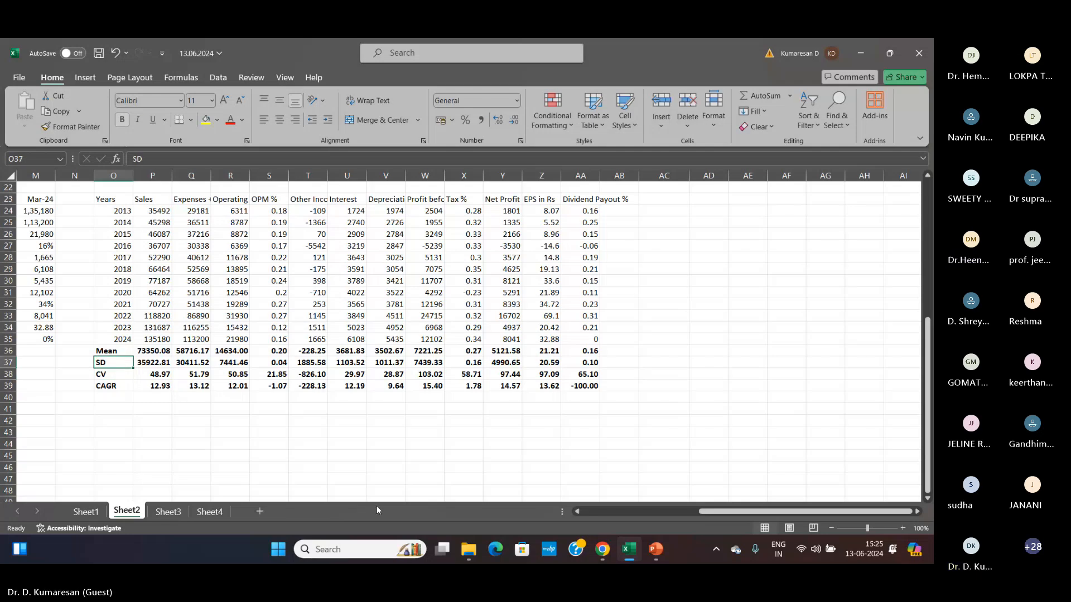
- Look through the data on Sheet3 and Sheet1, ending back on Sheet2
click(169, 511)
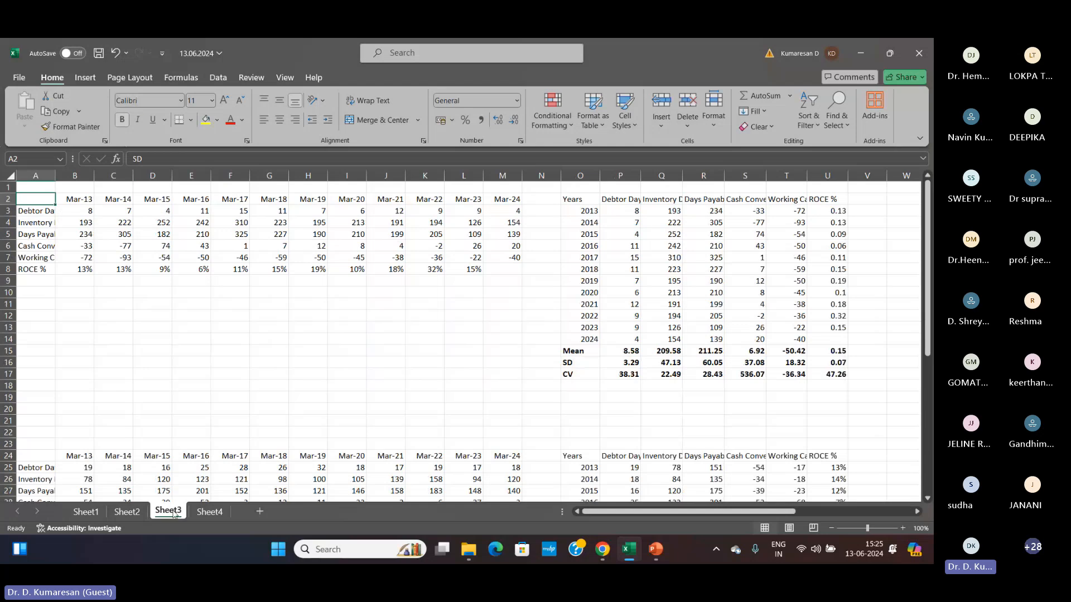
scroll(294, 413, down, 4)
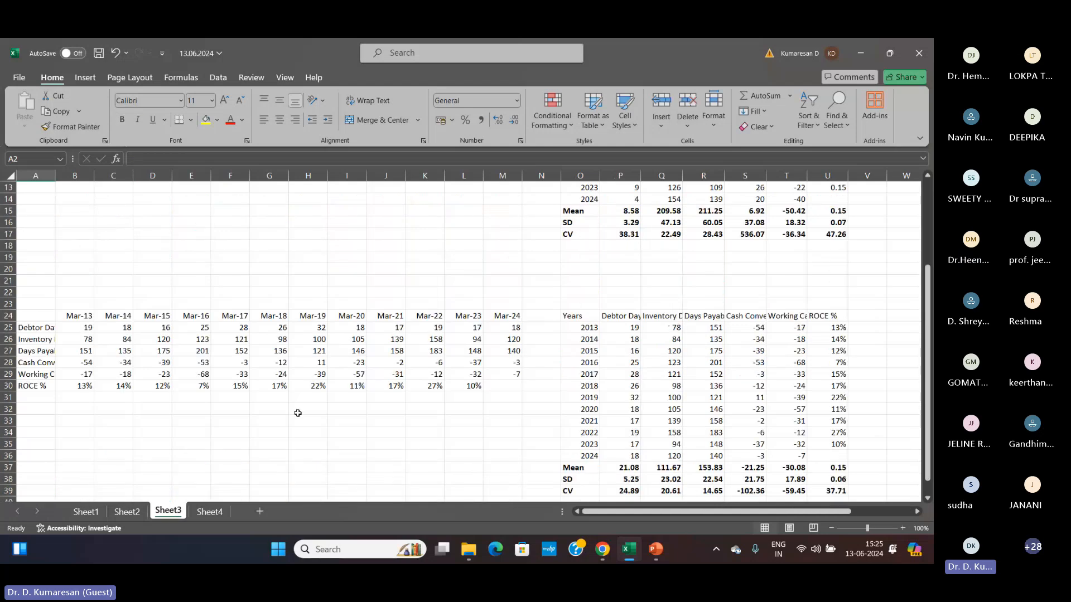
scroll(294, 414, up, 1)
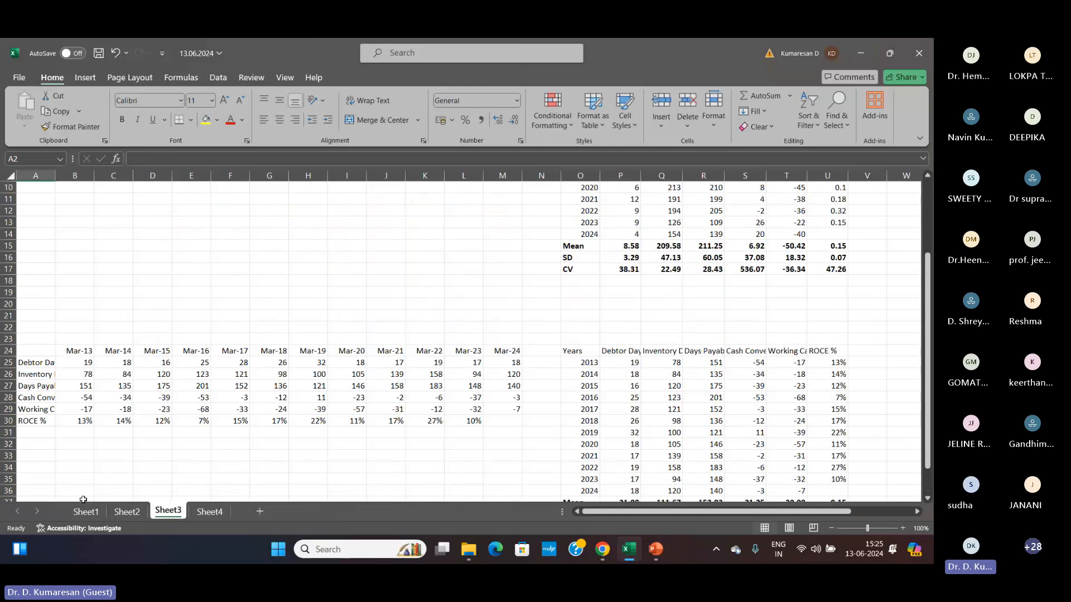
click(86, 512)
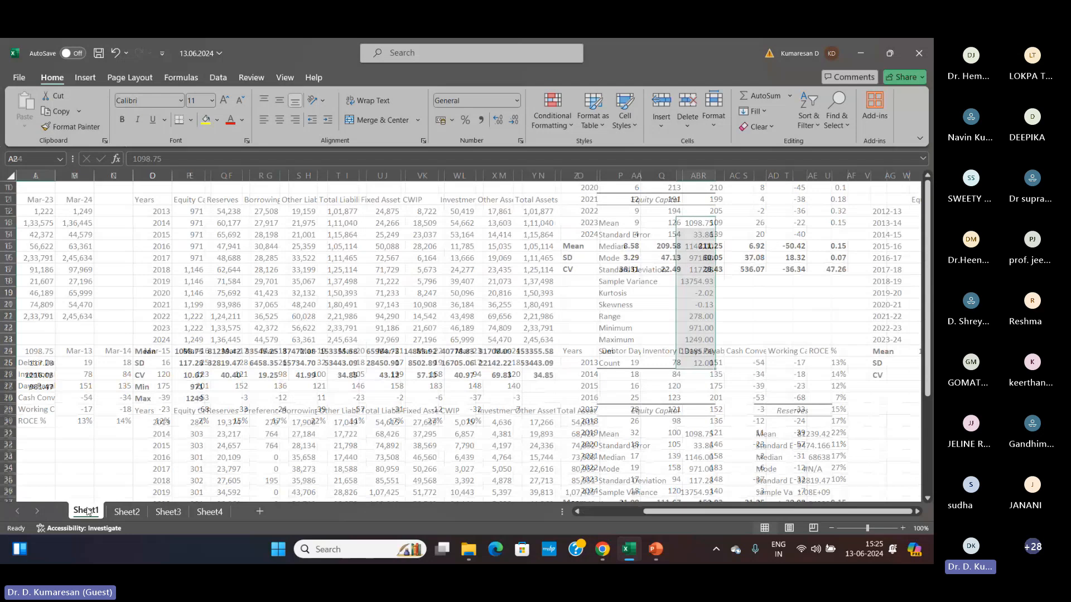
click(128, 511)
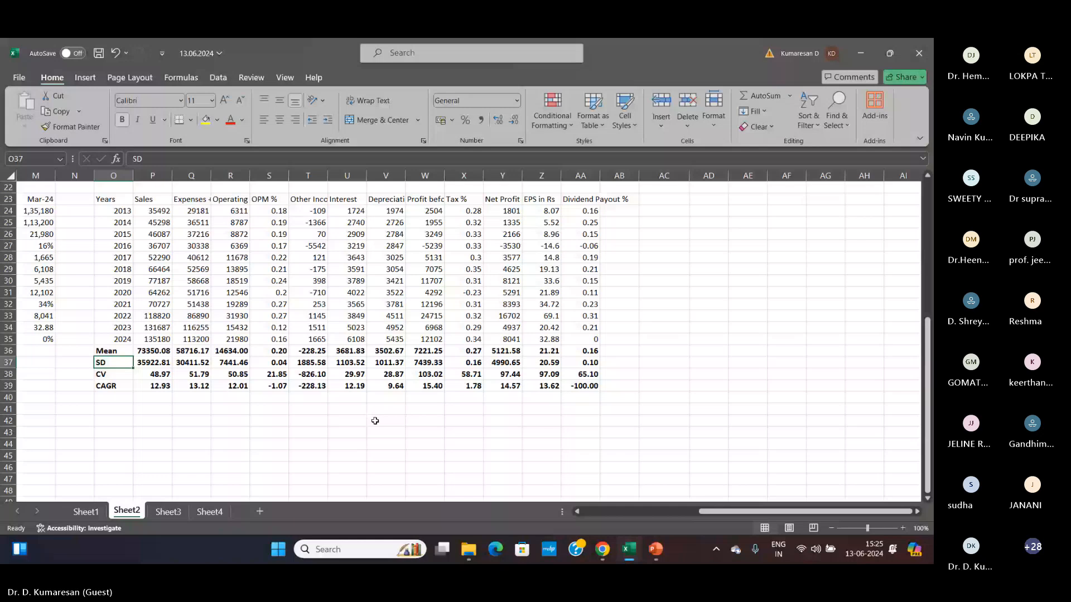
- Examine the first company's Debtor Days, Cash Conversion Cycle, Working Capital Days and ROCE % on Sheet3, along with the statistics tables
key(ctrl+Page_Down)
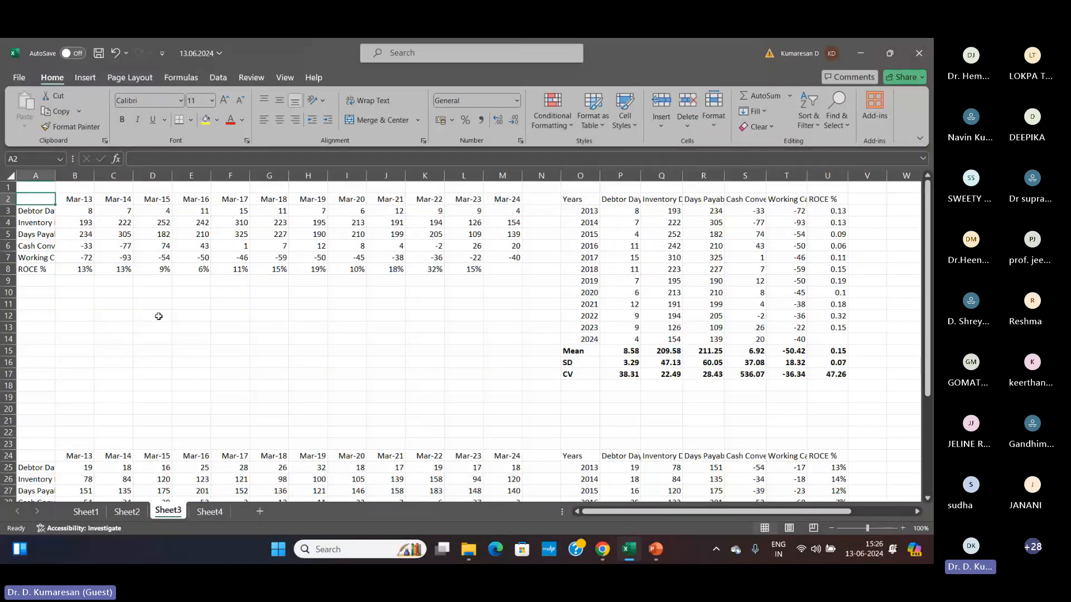
click(42, 211)
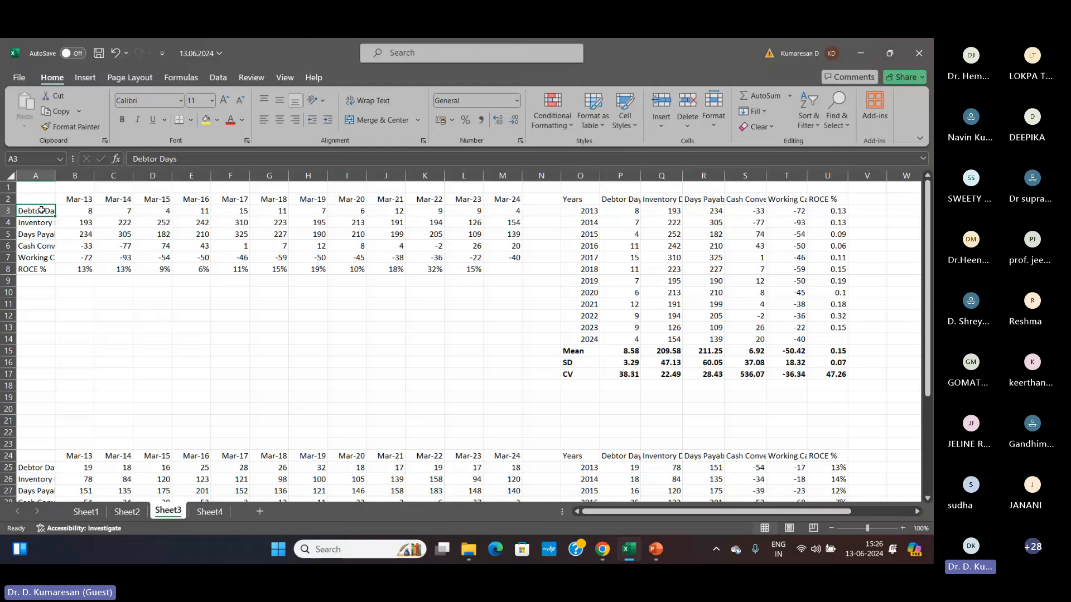
click(47, 246)
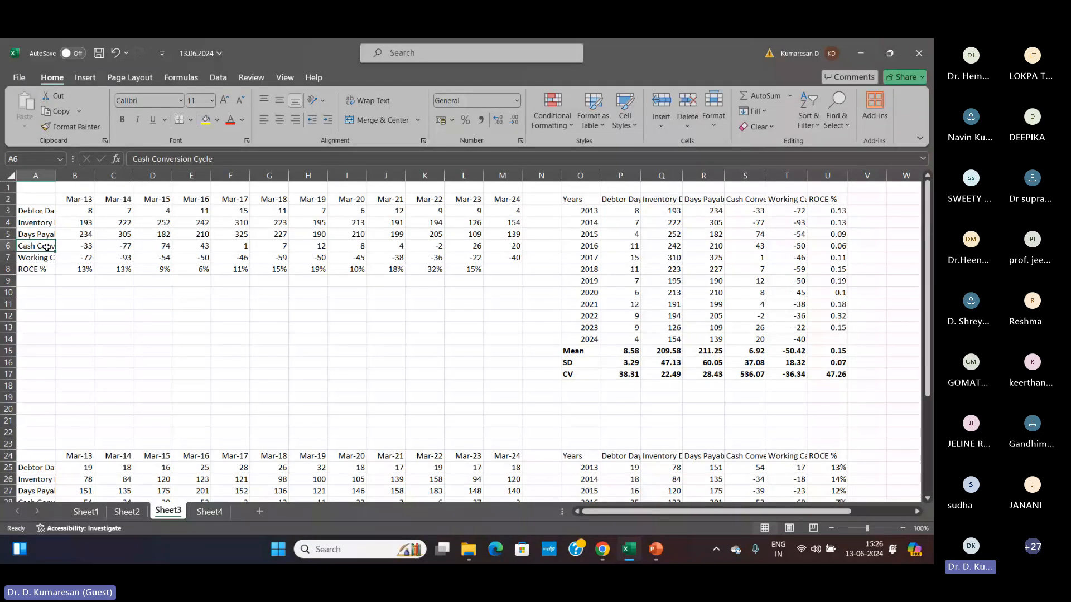
click(46, 258)
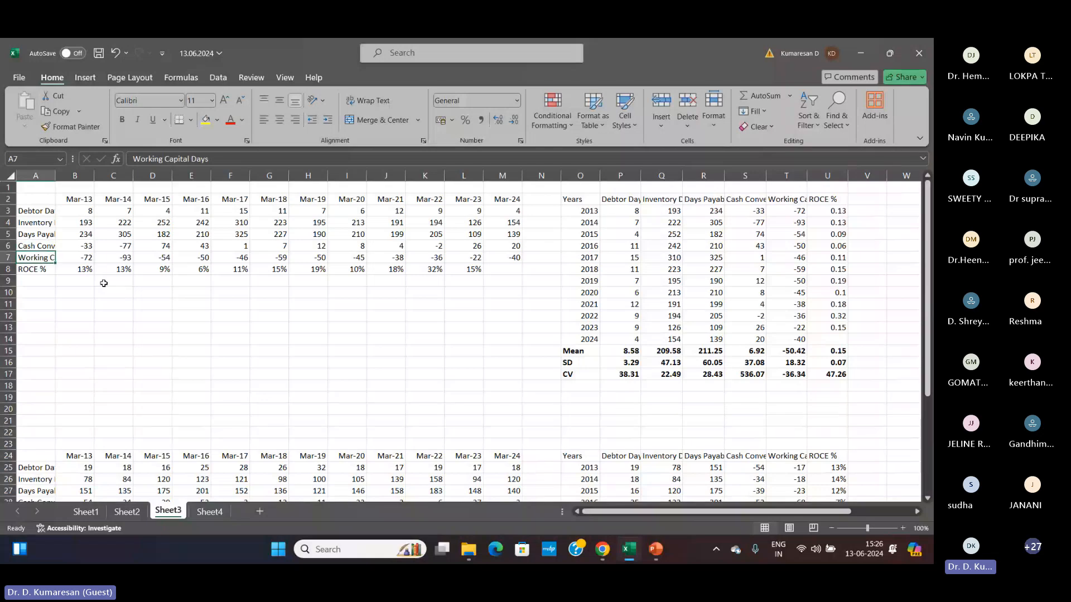
click(37, 269)
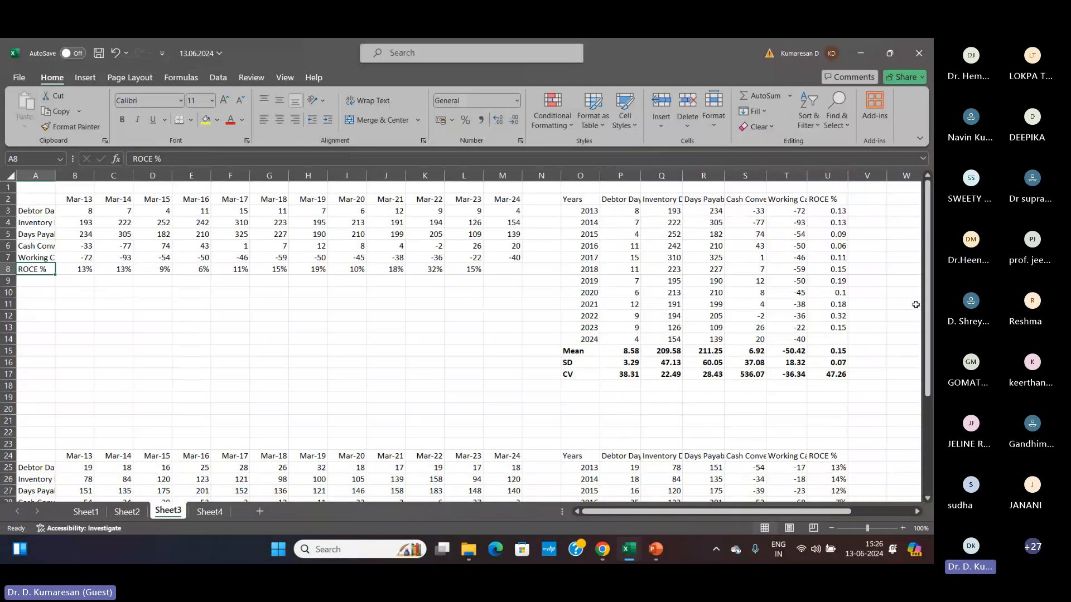
scroll(870, 325, down, 1)
scroll(870, 326, down, 7)
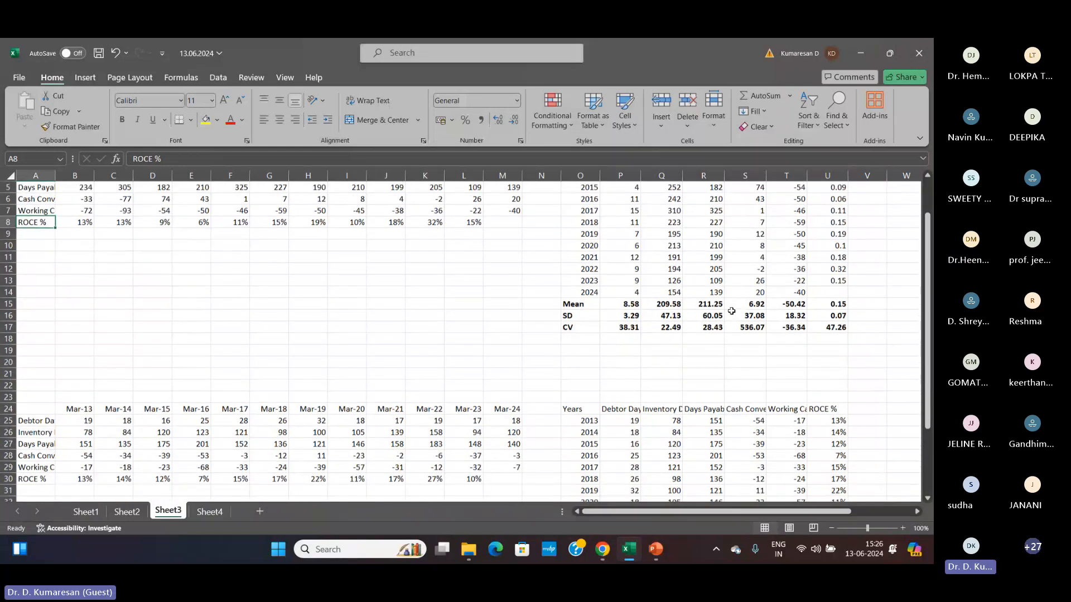
scroll(732, 314, up, 4)
scroll(732, 314, up, 3)
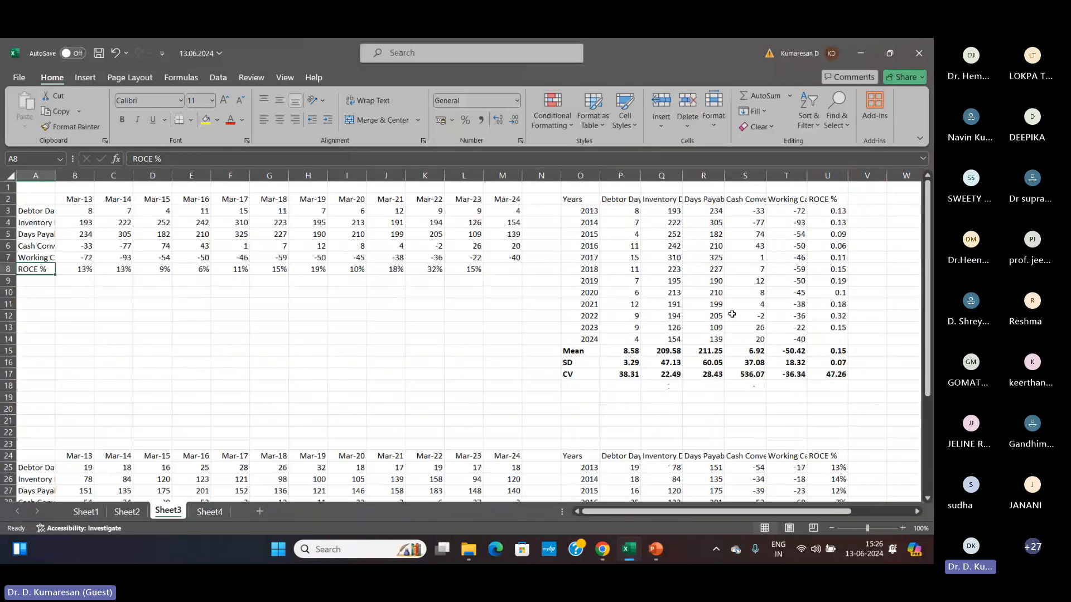
- Open Sheet4, and switch to PowerPoint to view the Inferential Statistics slide
click(209, 512)
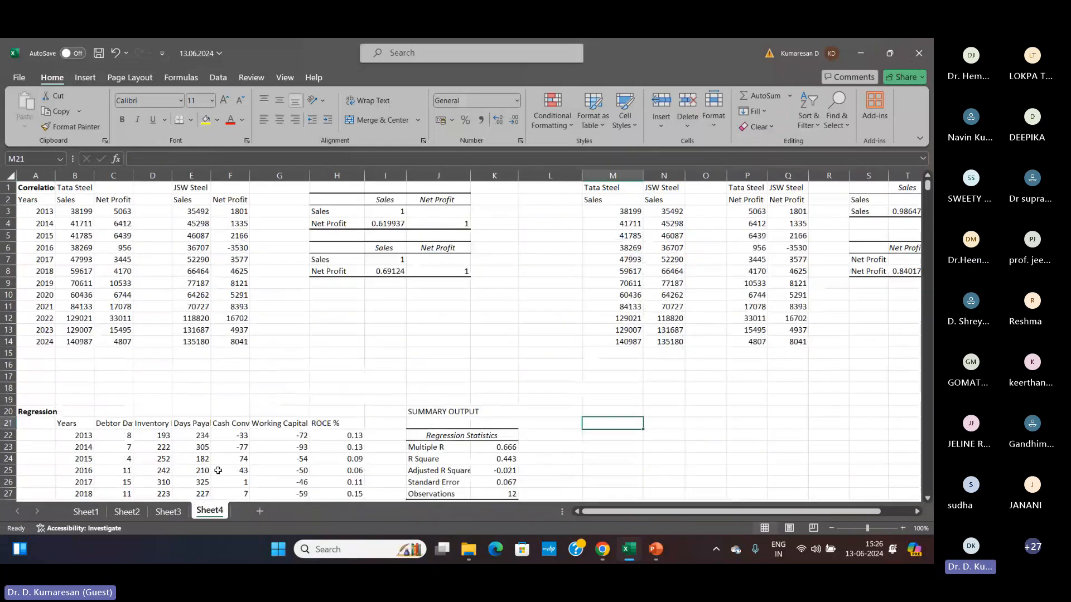
click(655, 548)
scroll(578, 365, down, 1)
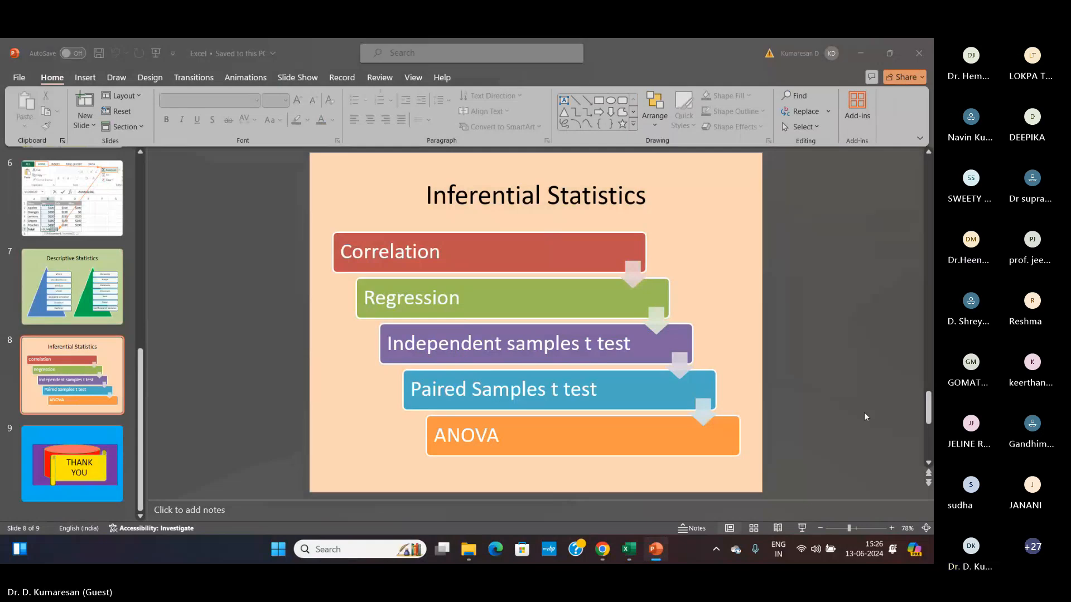
- Switch back to Excel and set up a Correlation analysis of Tata Steel's Sales and Net Profit, input range B2:C14 with labels in first row
key(alt+Tab)
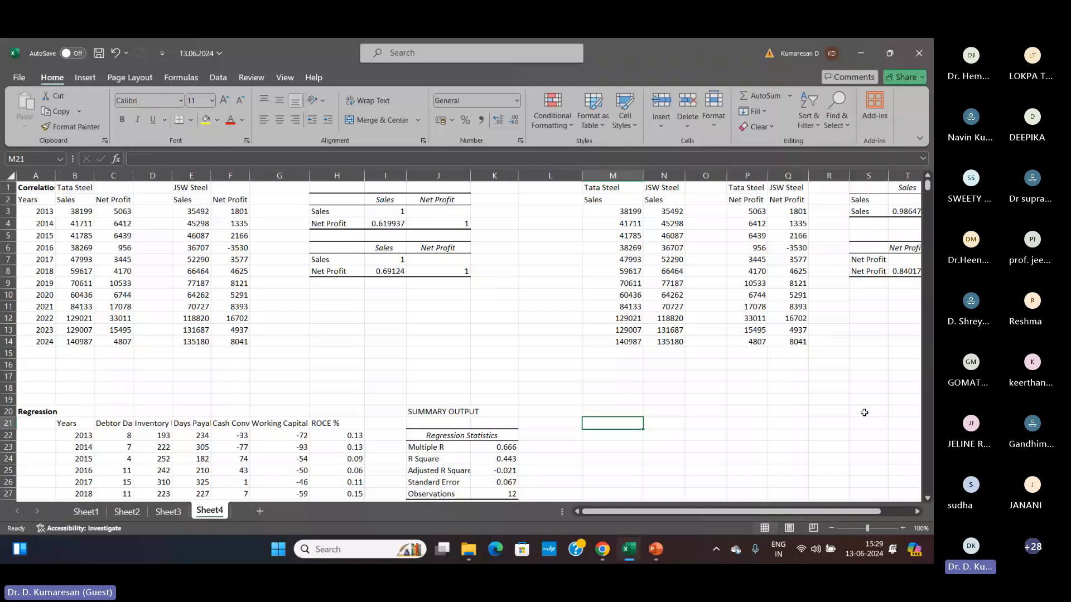
key(Up)
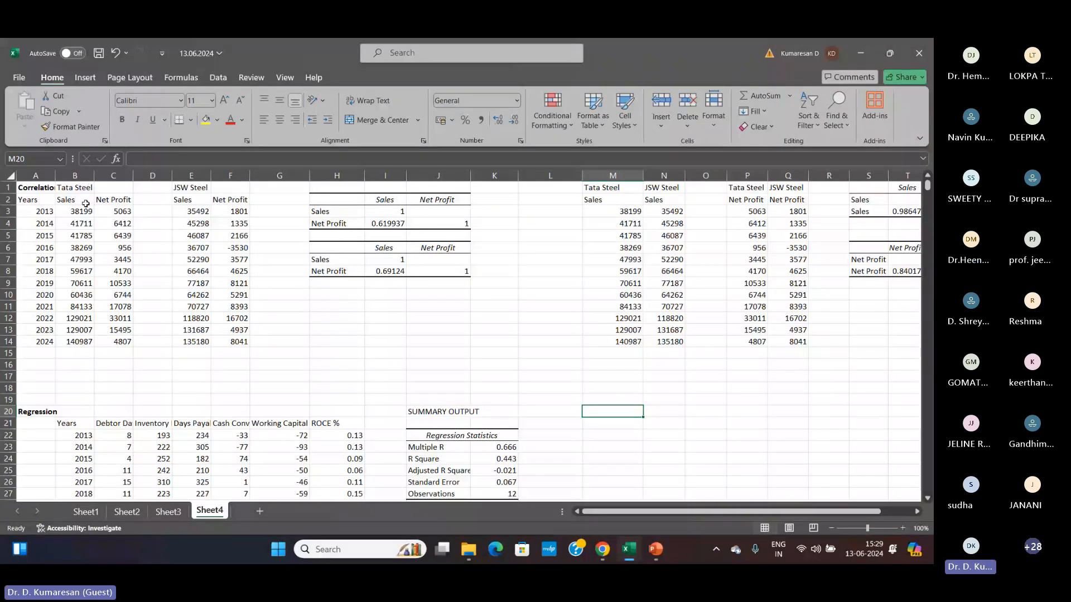
click(214, 79)
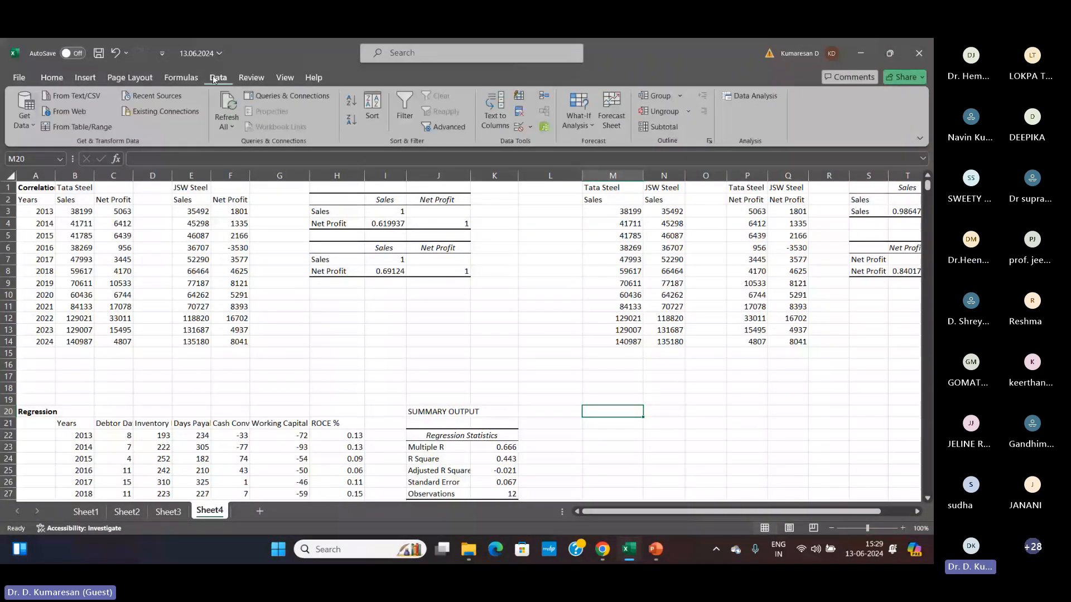
click(750, 96)
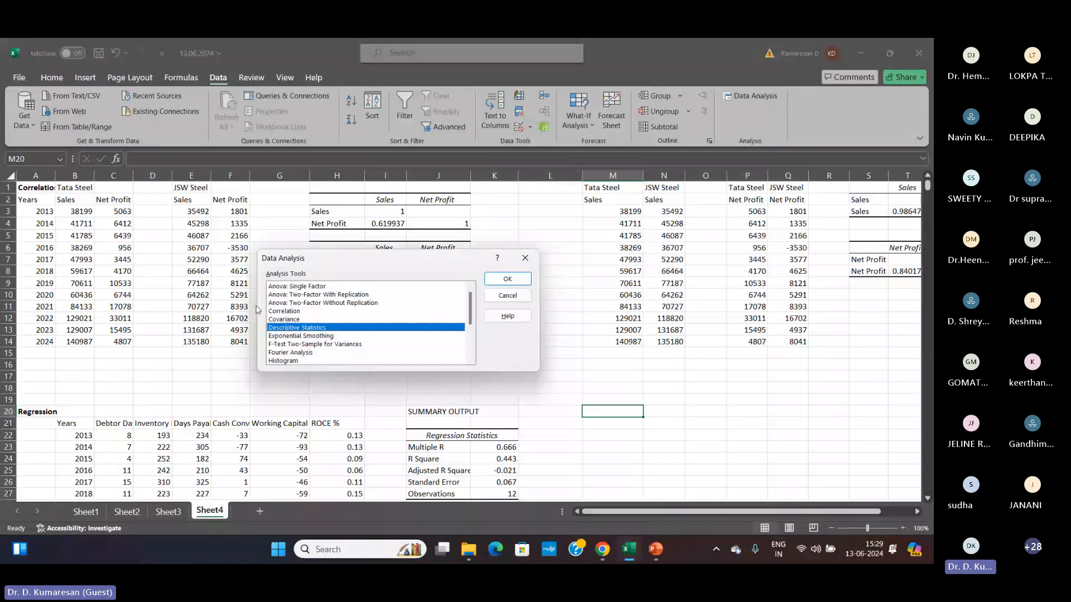
click(295, 312)
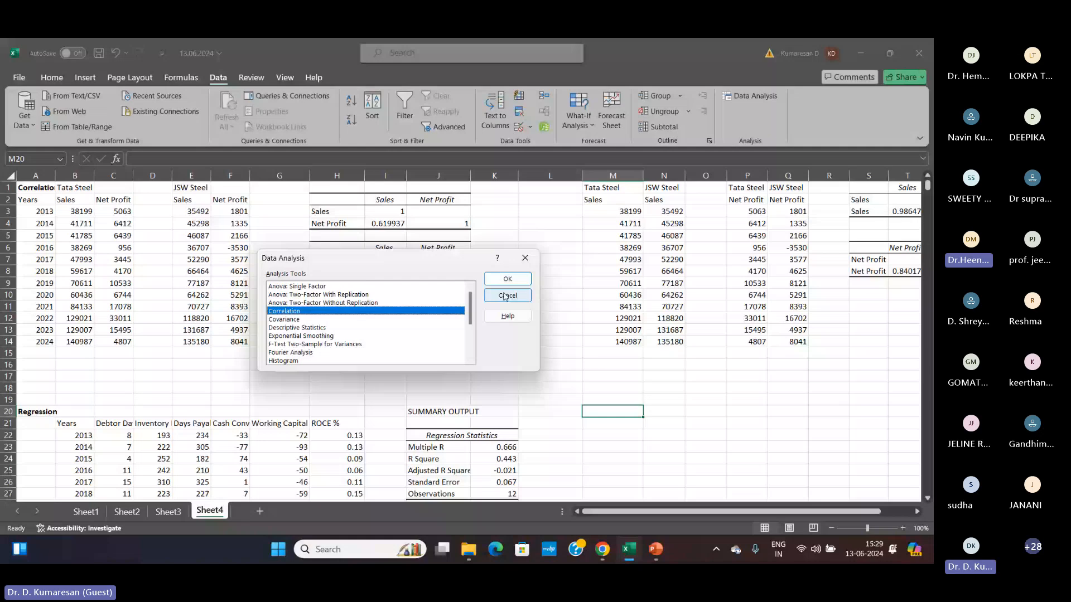
click(508, 279)
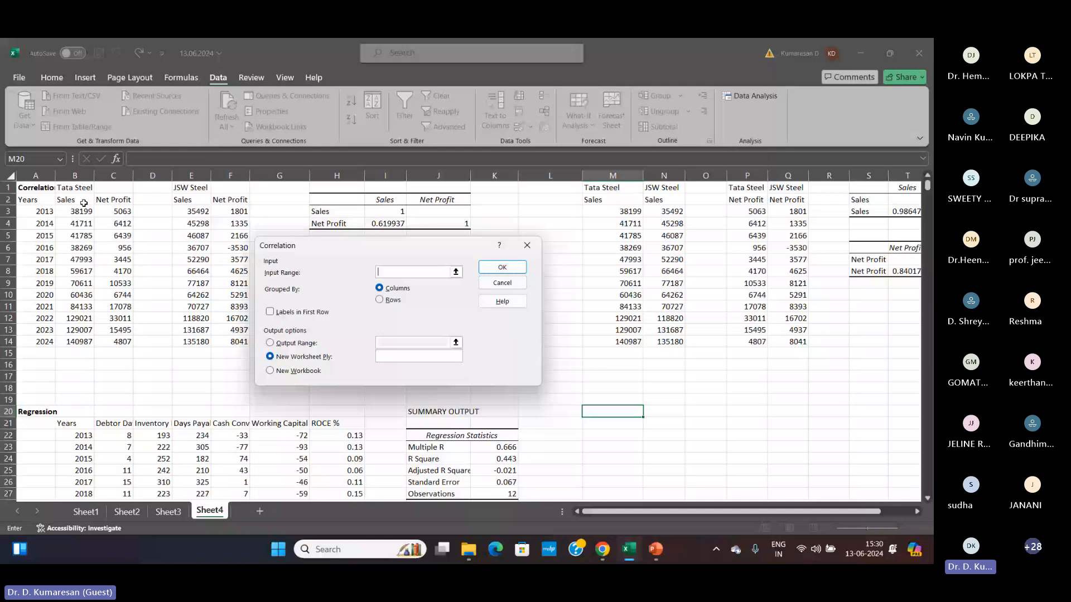
click(110, 201)
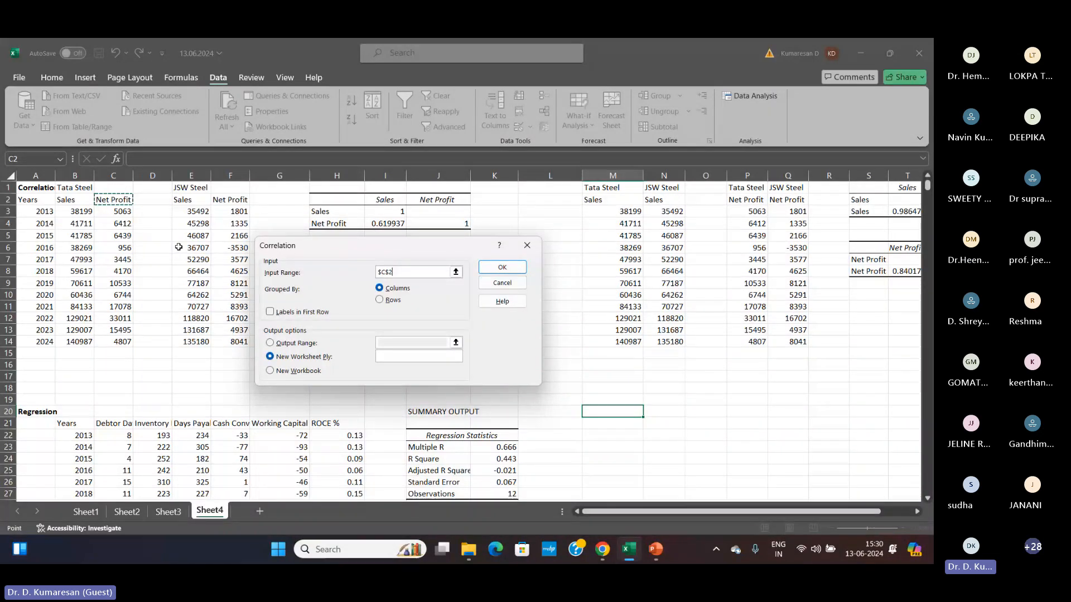
drag(73, 201, 119, 338)
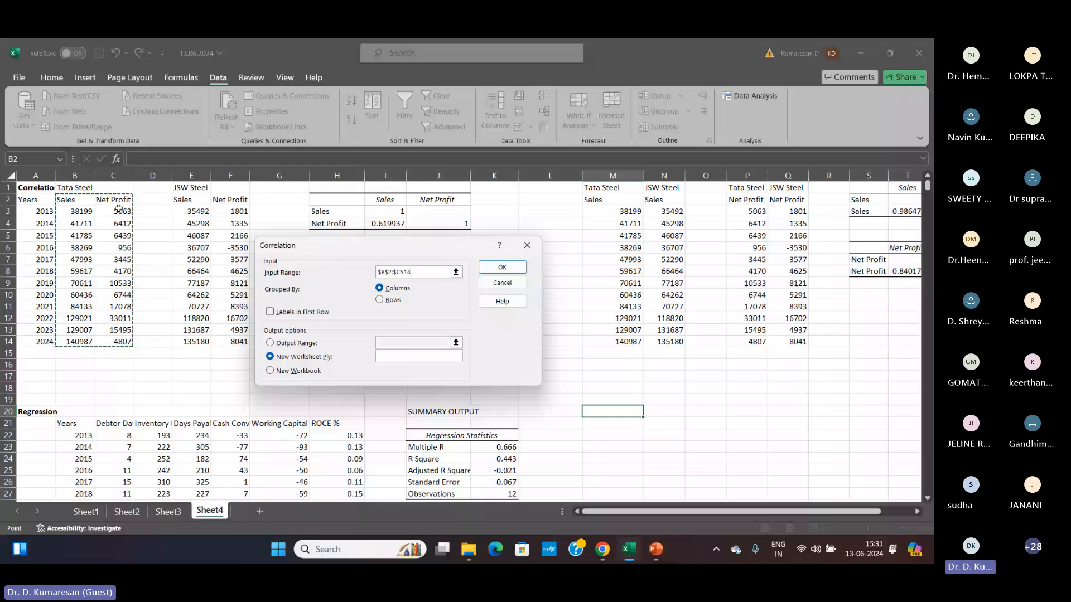
click(271, 313)
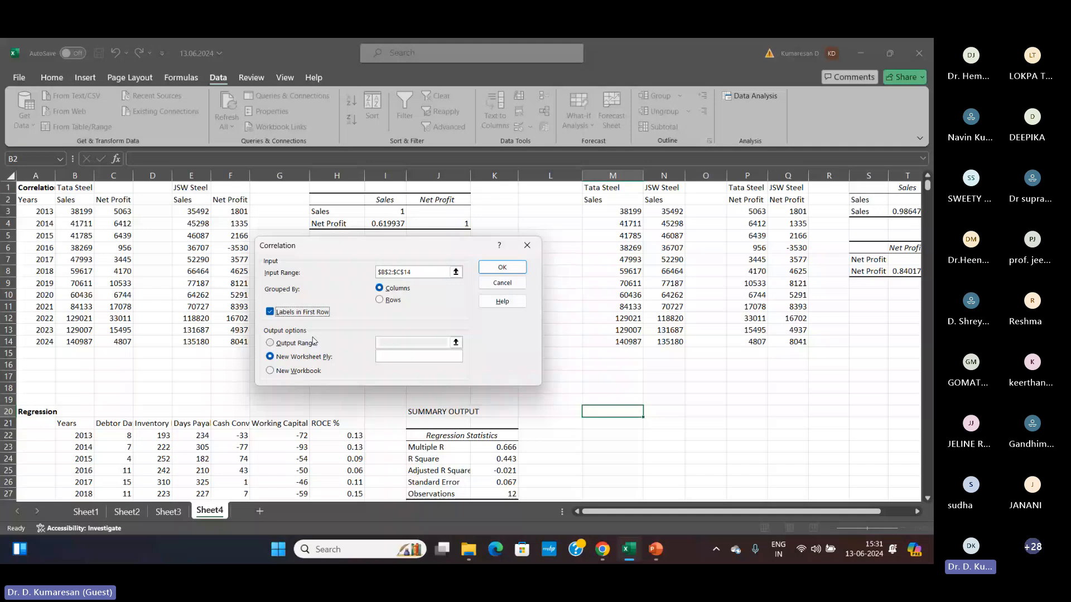
- Output the correlation table to the range starting at M20 and inspect the coefficient between Sales and Net Profit
click(274, 347)
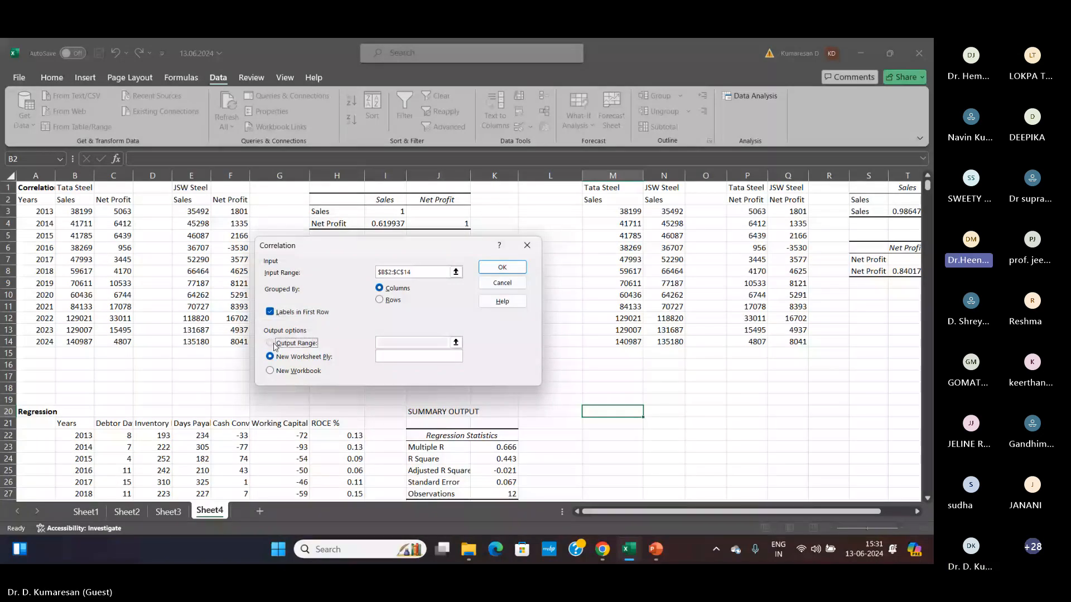
click(402, 340)
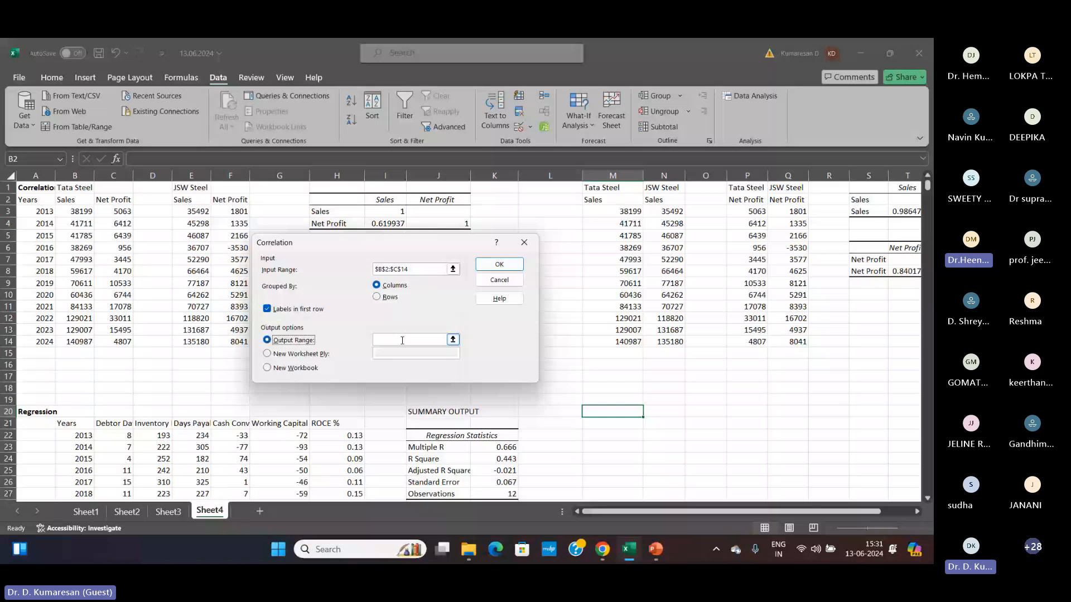
click(396, 339)
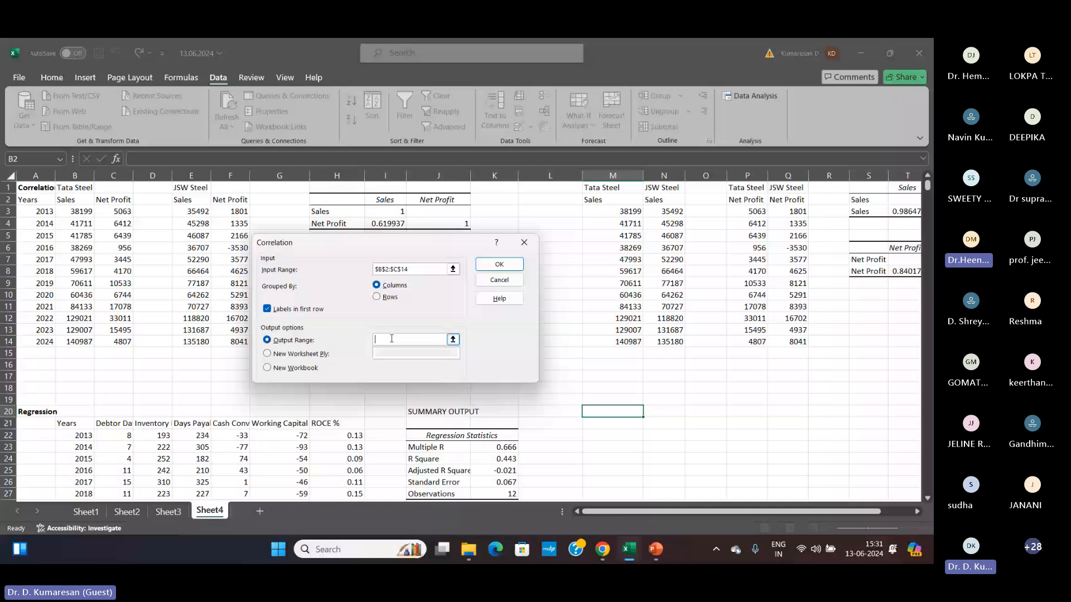
click(614, 411)
click(496, 266)
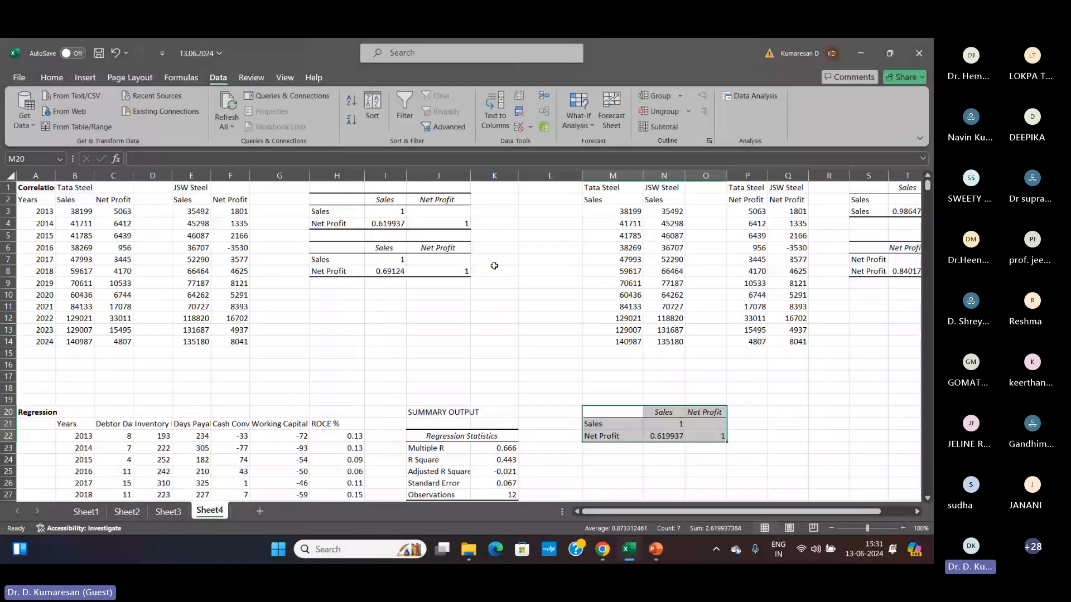
click(664, 436)
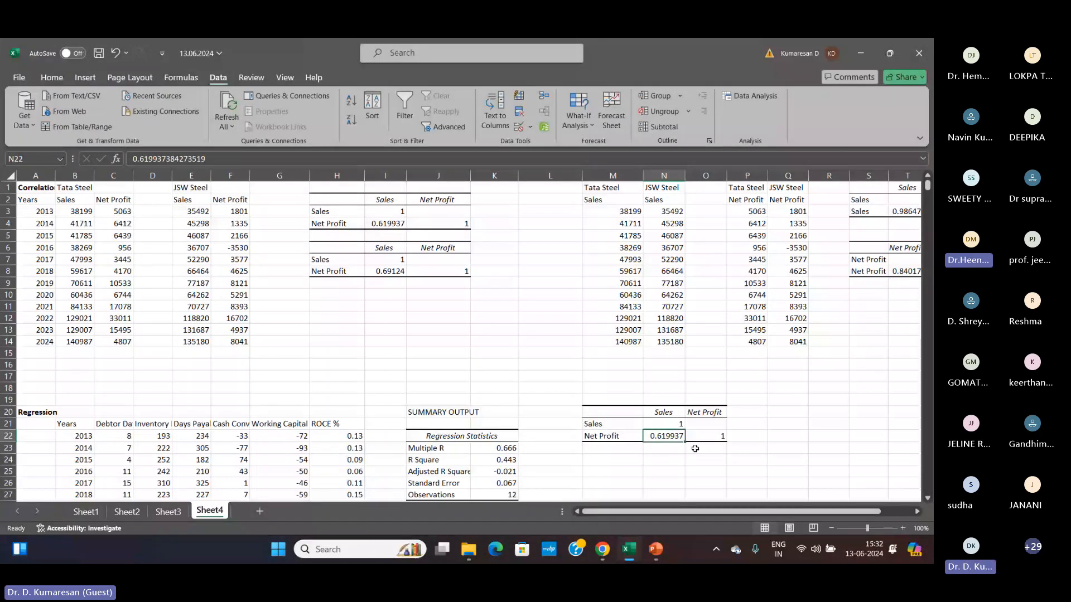
- Run a Correlation analysis on JSW Steel's Sales and Net Profit, input range E2:F14, output to M24, and inspect the coefficient
click(613, 460)
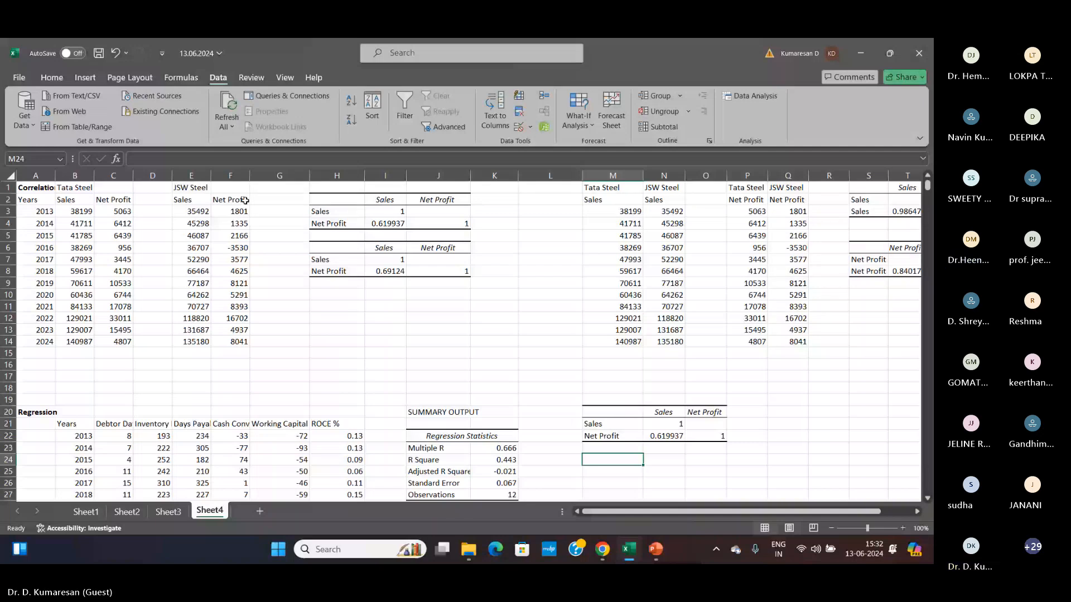
click(749, 97)
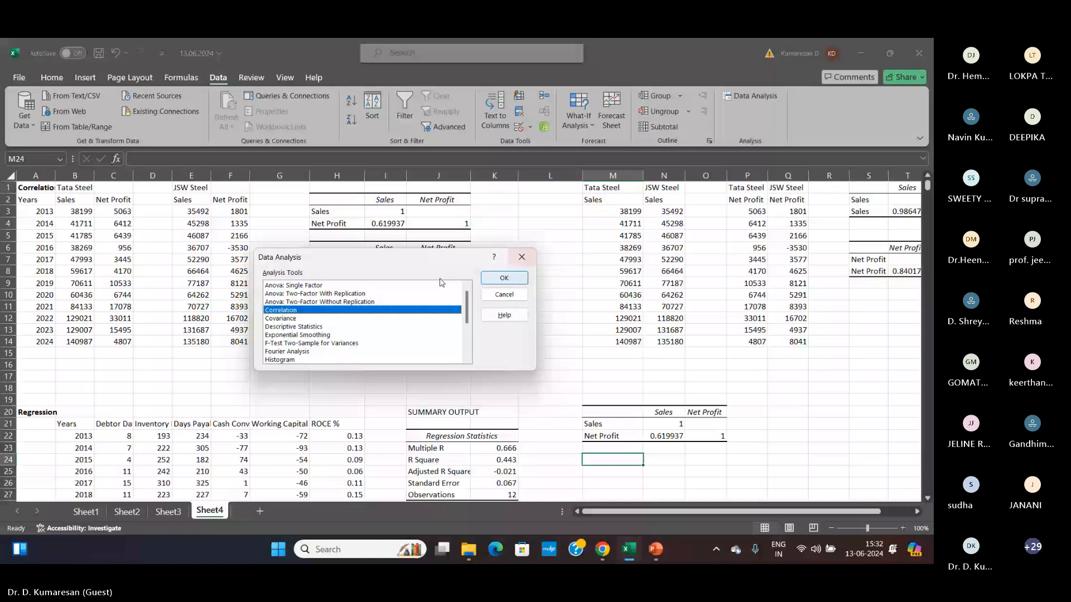
click(504, 278)
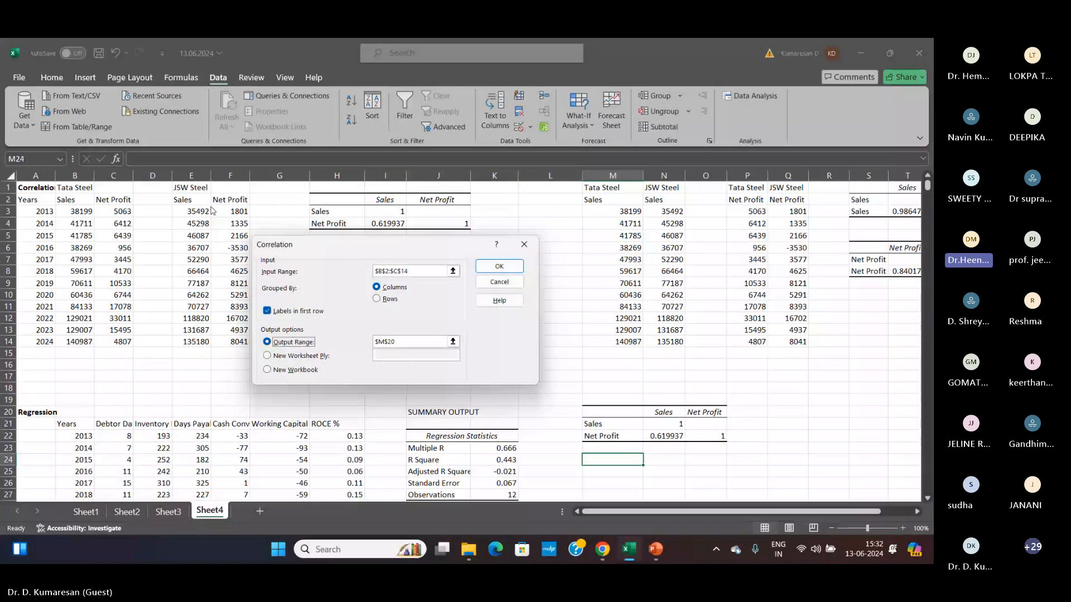
click(418, 270)
drag(184, 200, 231, 341)
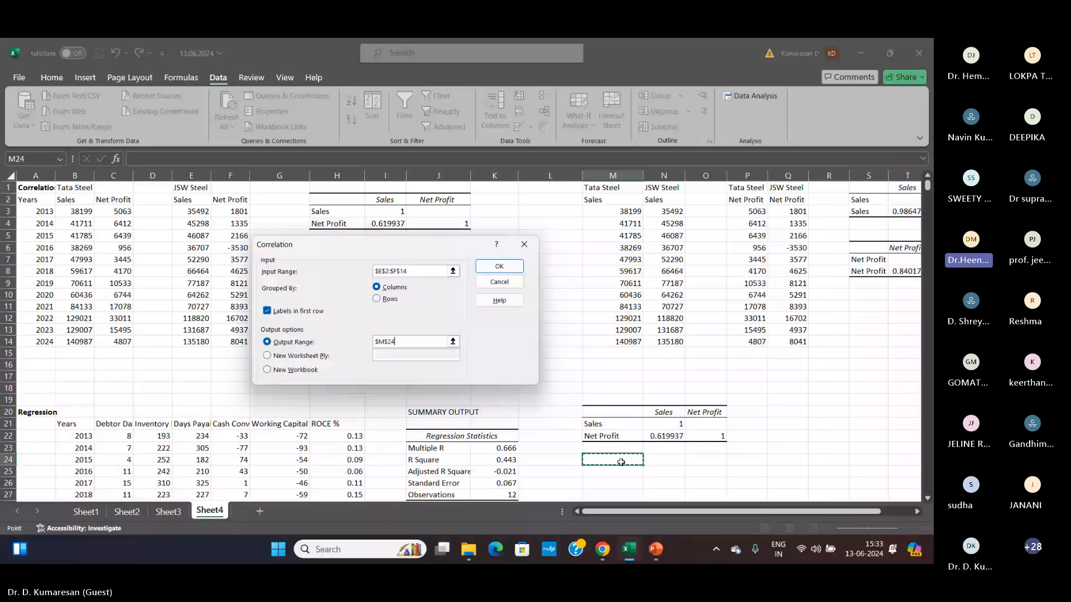
click(500, 267)
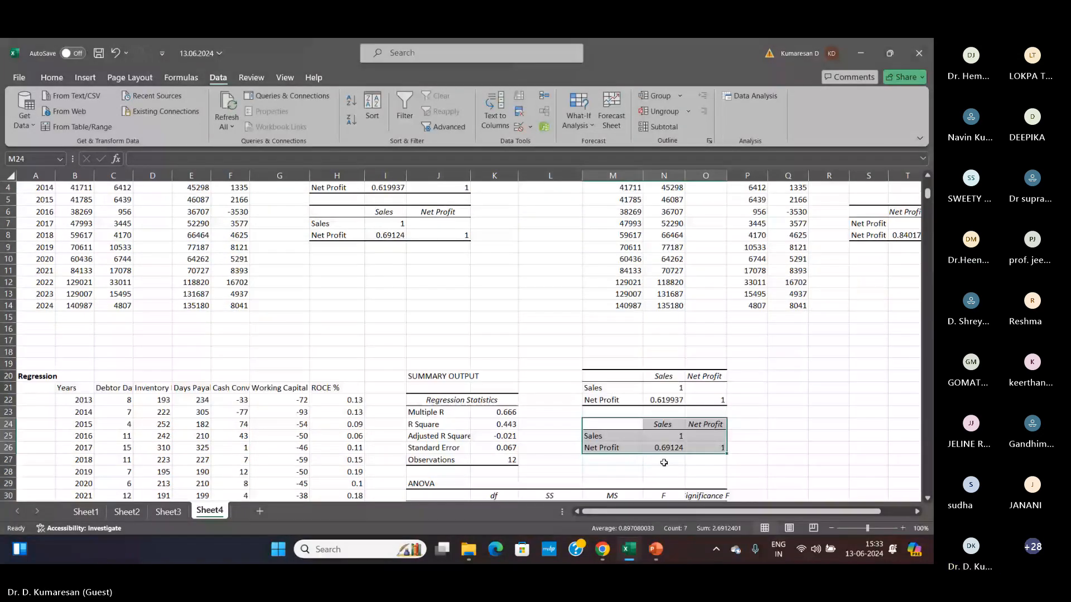
click(664, 447)
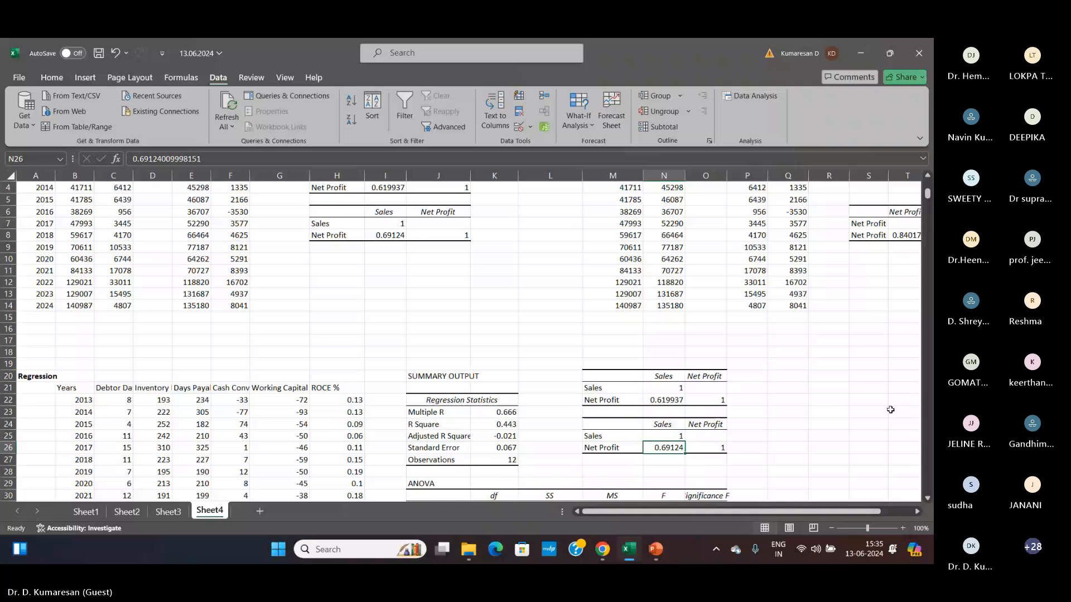
- Begin a correlation interpretation scale beside the new tables, entering 0 to 0.25 in Q20 and Very Low in R20
key(Right)
key(Right)
key(Right)
key(Up)
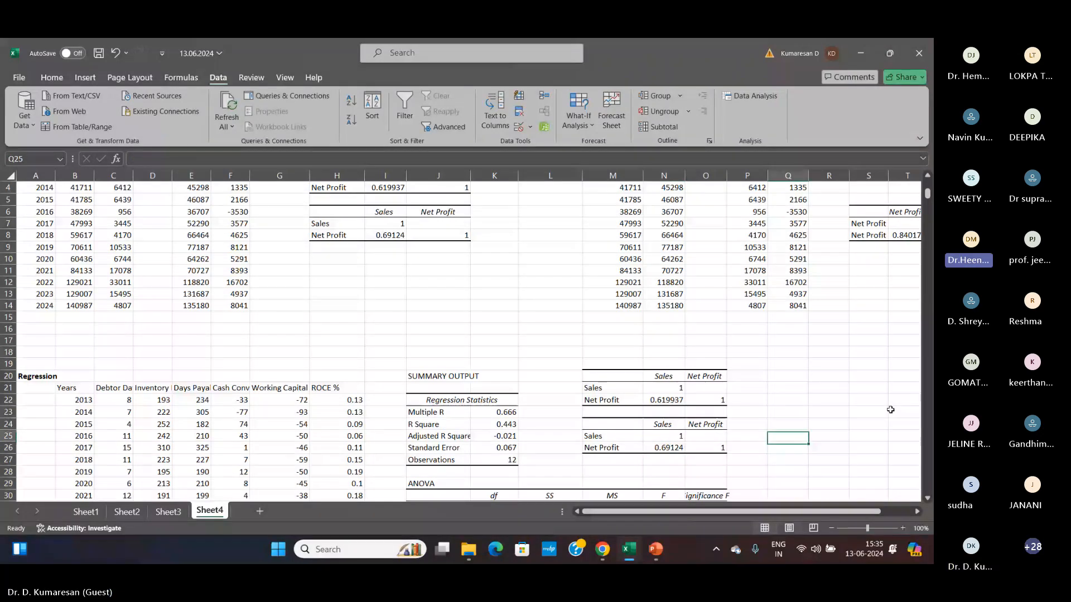
key(Up)
key(Up)
key(Up)
key(Up)
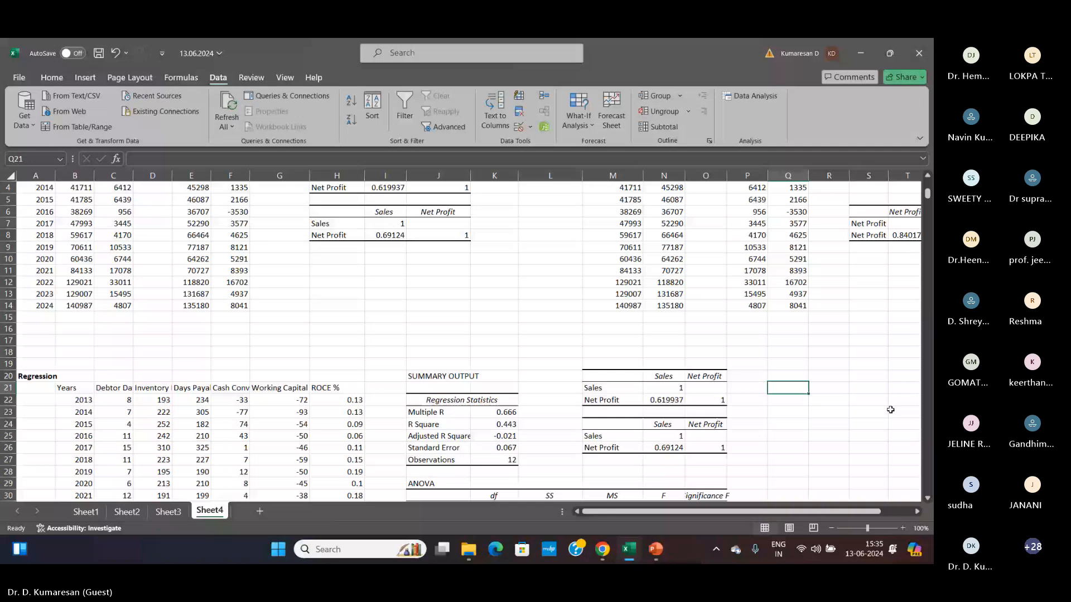
key(Up)
text(0 to 0)
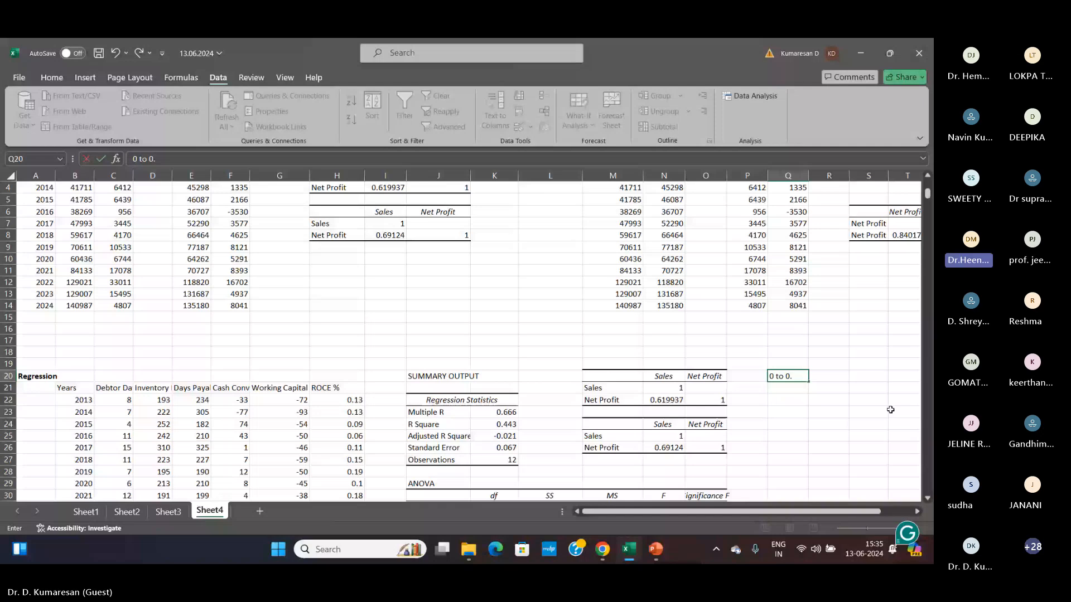
text(25)
key(Tab)
text(Very)
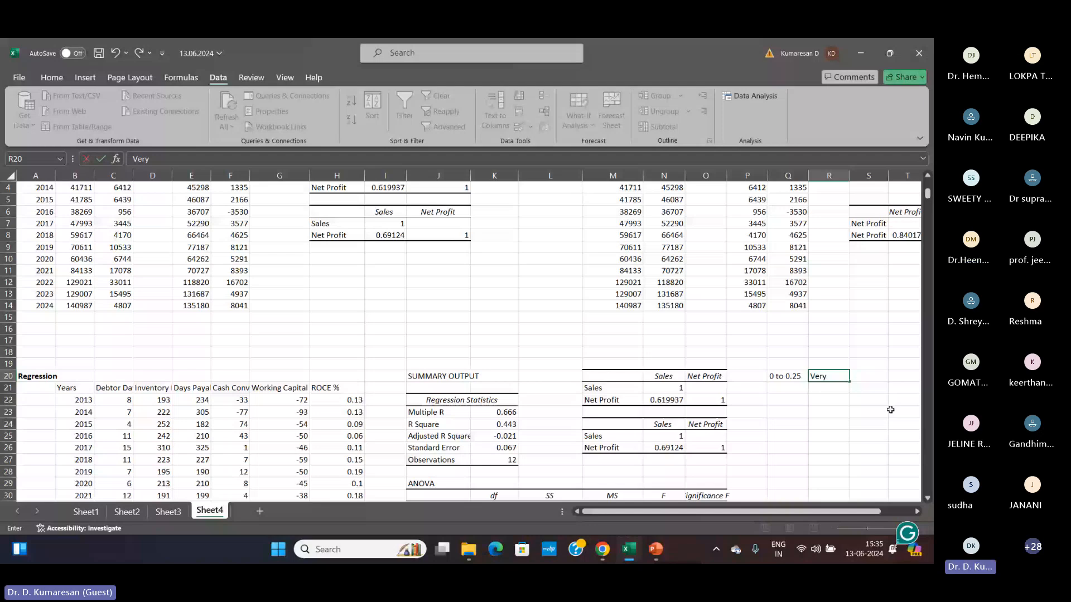
text( Low)
key(Return)
- Add the second scale row in Q21:R21, with the range 0.25 to 0.5 labelled Low
text(0)
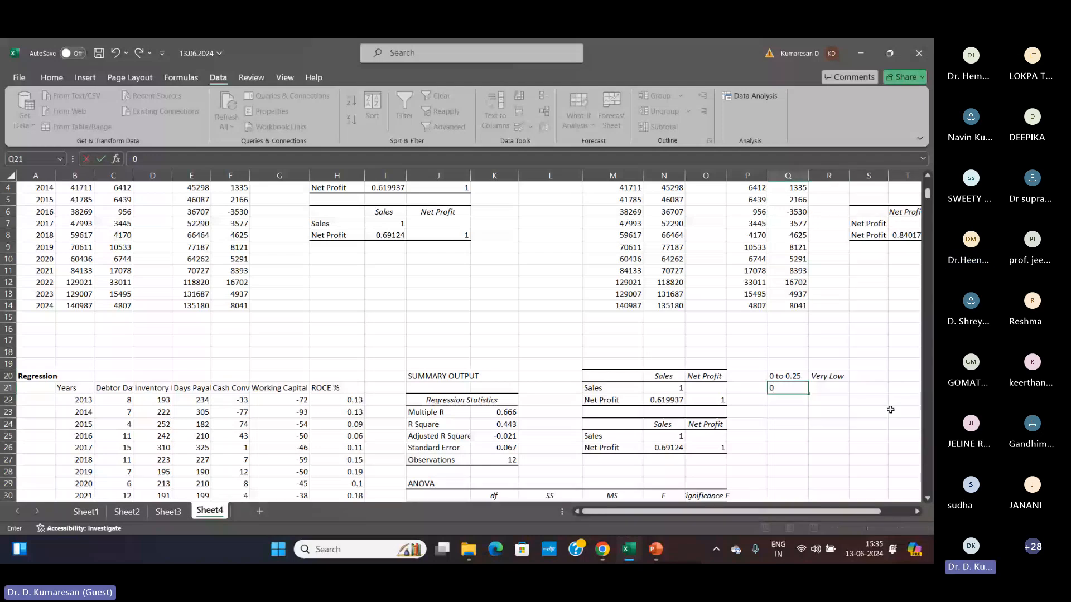
text(.2)
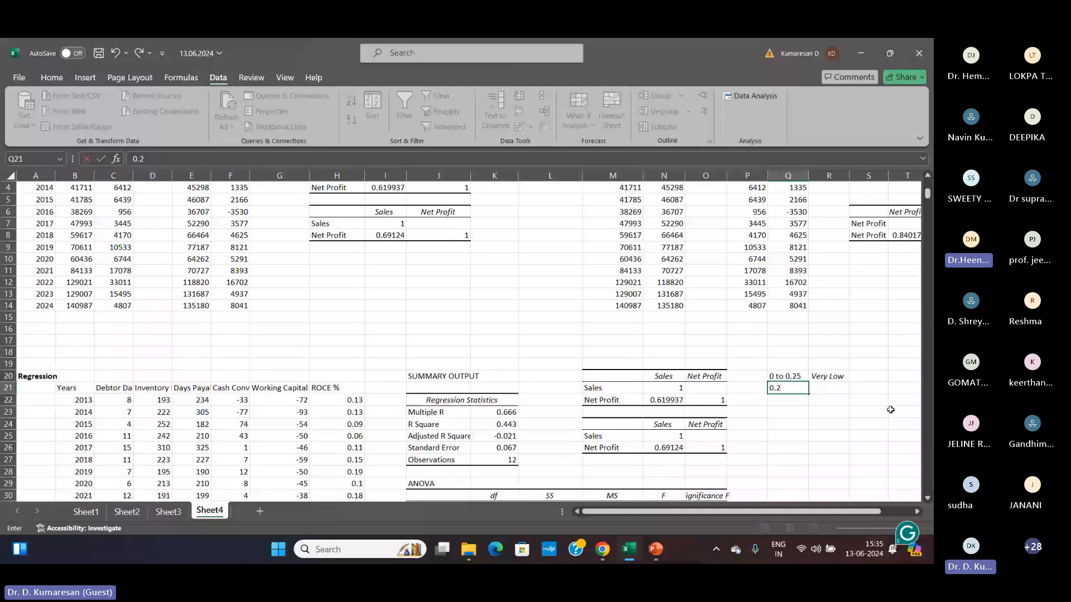
text(5 to )
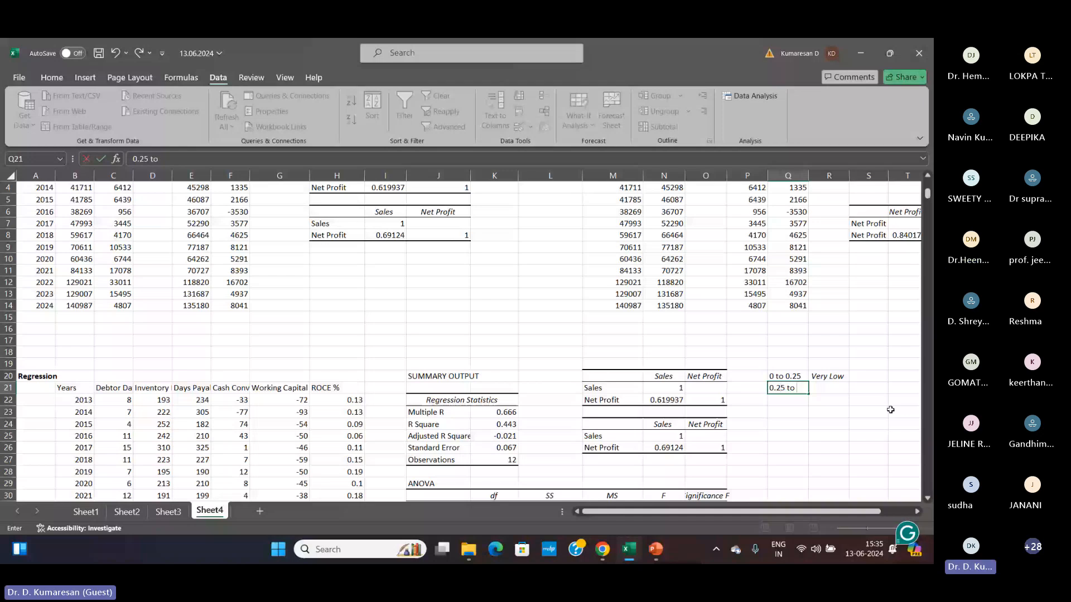
text(0.5)
key(Tab)
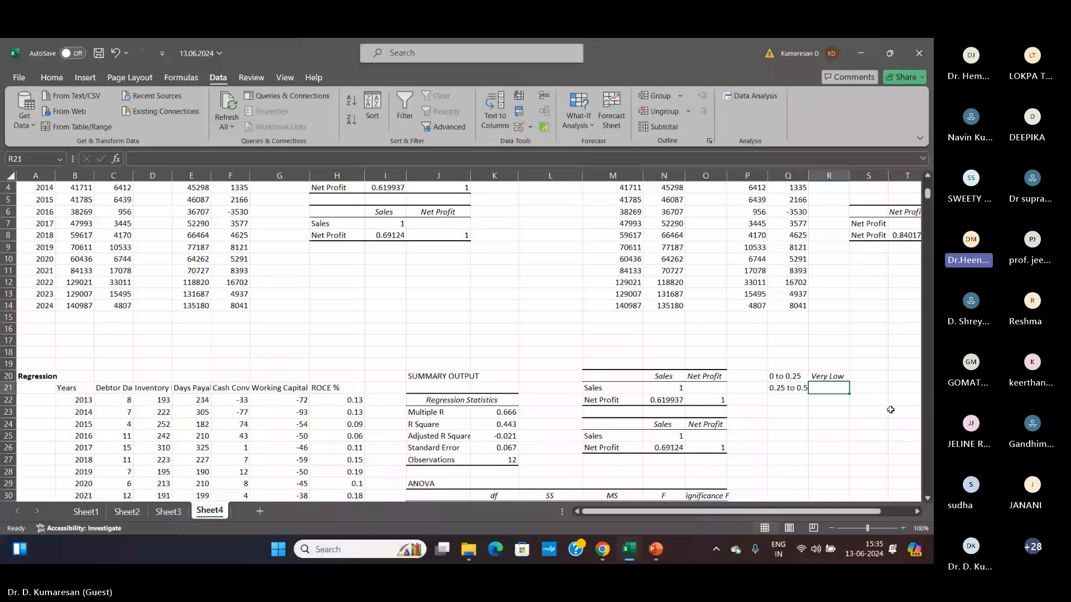
text(Low)
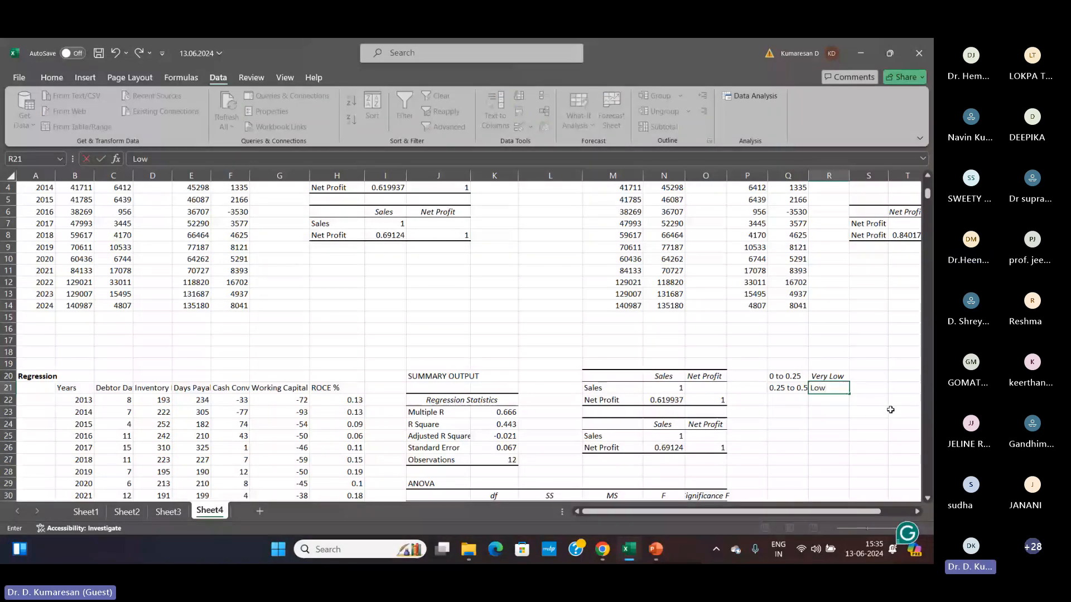
key(Return)
- Add the third scale row in Q22:R22, with the range 0.5 to 0.75 labelled Moderate
text(0.5)
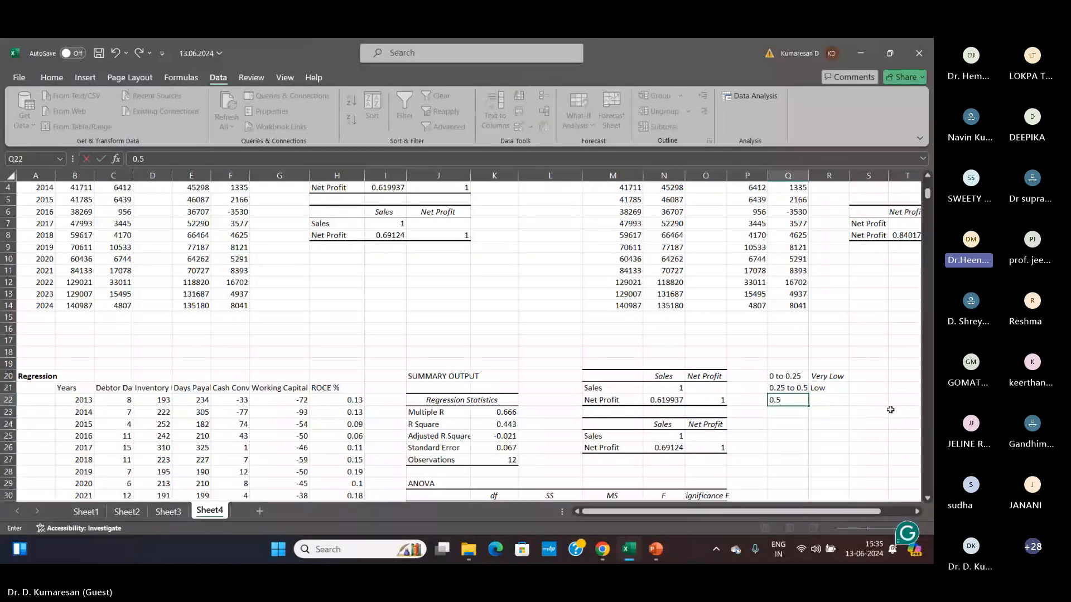
text( to)
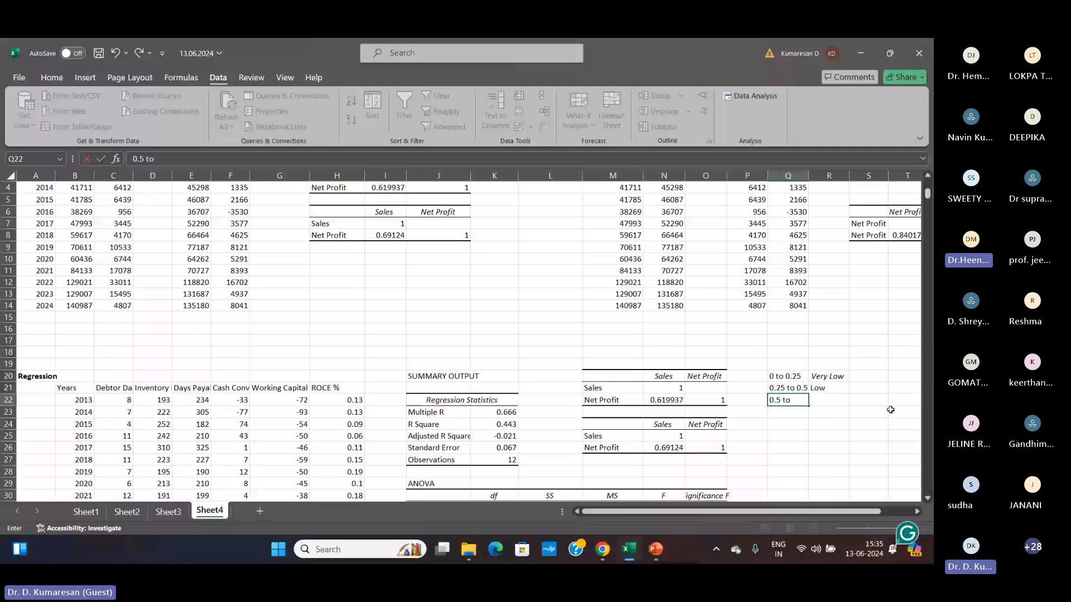
text( 0.75)
key(Tab)
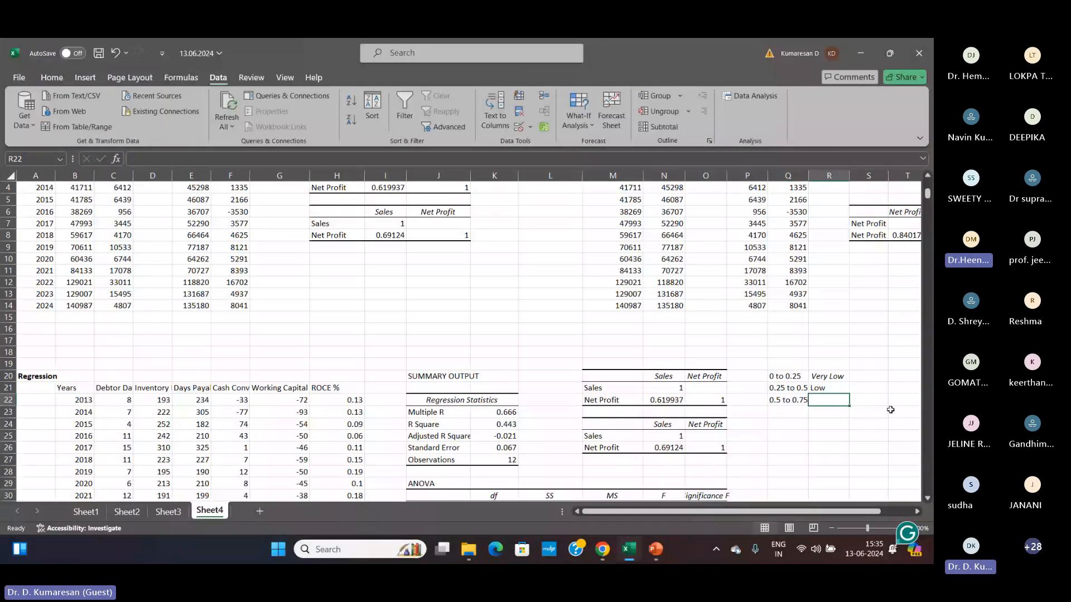
text(M)
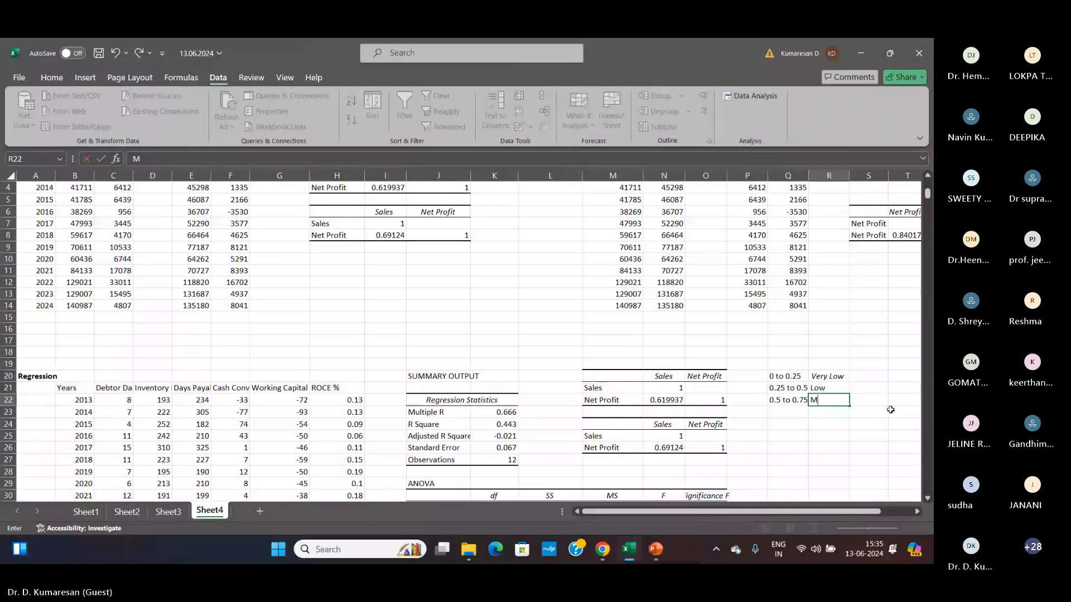
text(oderate)
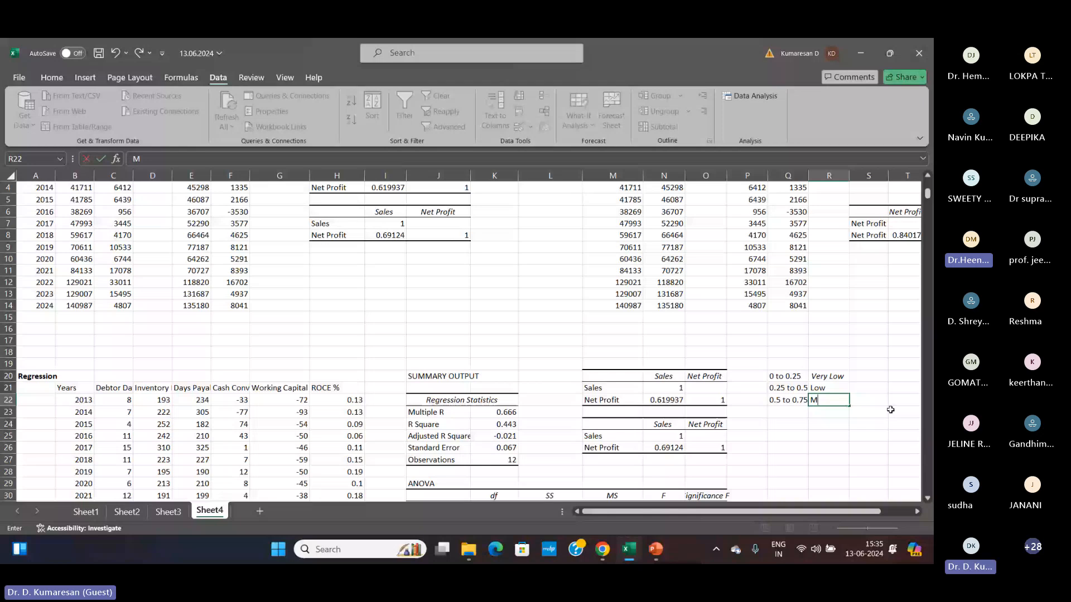
key(Return)
- Add the fourth scale row in Q23:R23, with the range 0.75 to 0.9 labelled High
key(Left)
text(0.75)
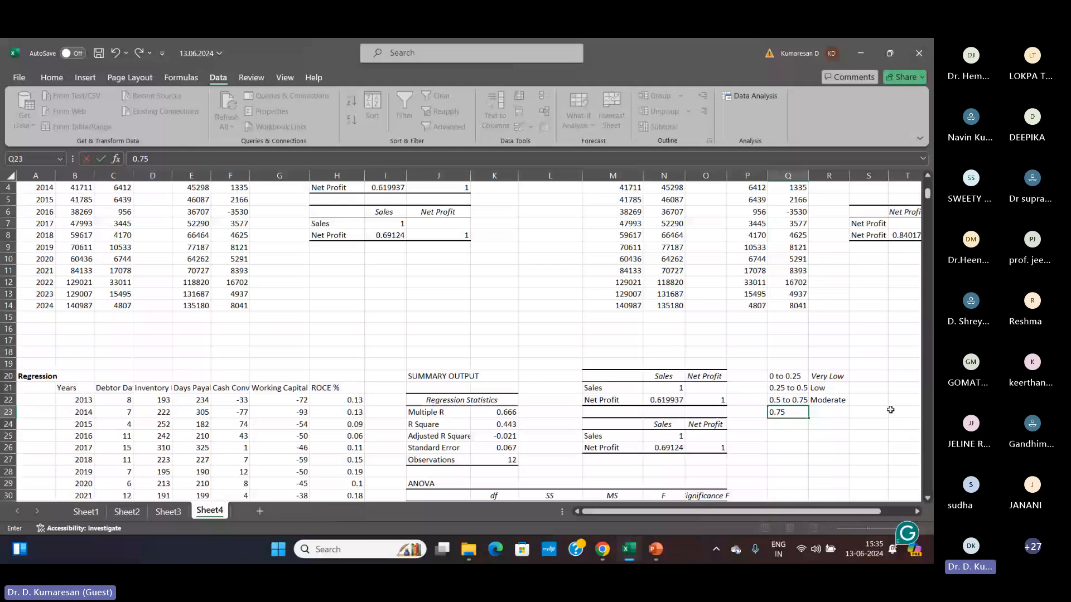
text(to 0.9)
key(Tab)
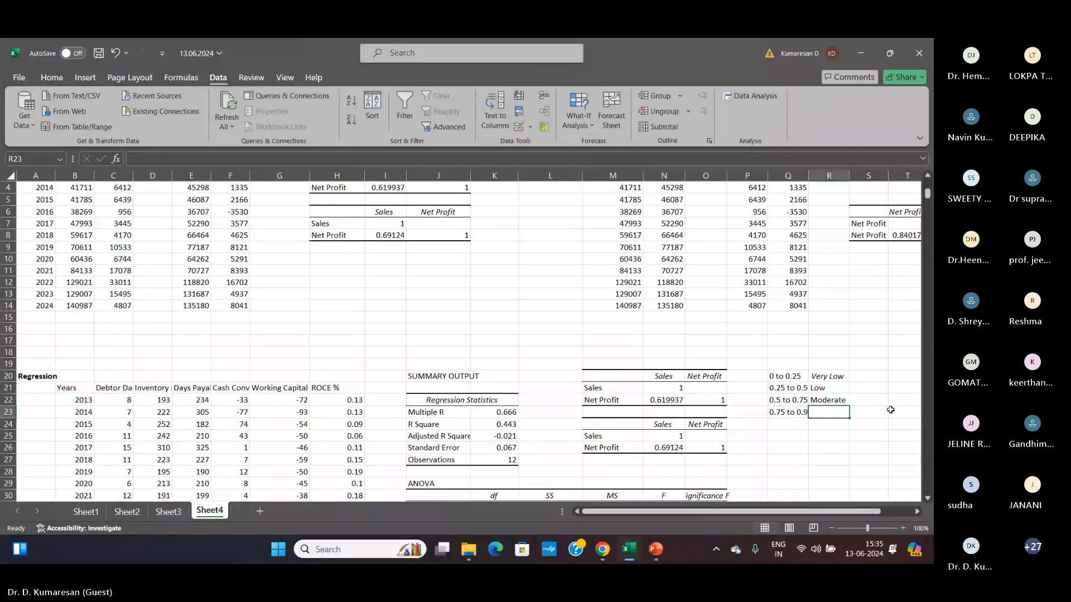
text(High)
key(Return)
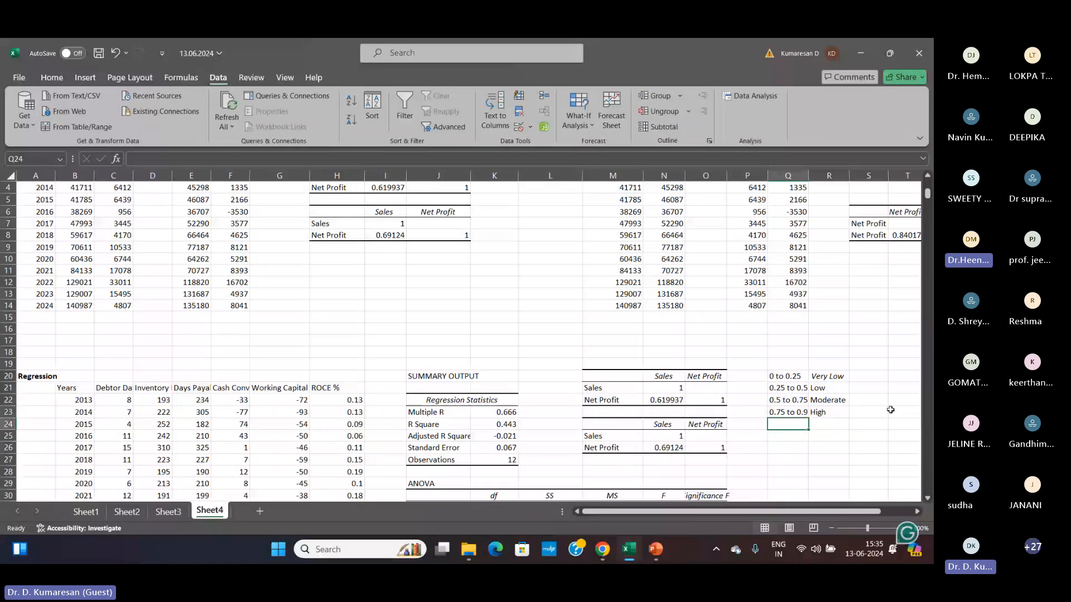
- Add the fifth scale row in Q24:R24, with the range 0.9 to 0.99 labelled Very High
text(0)
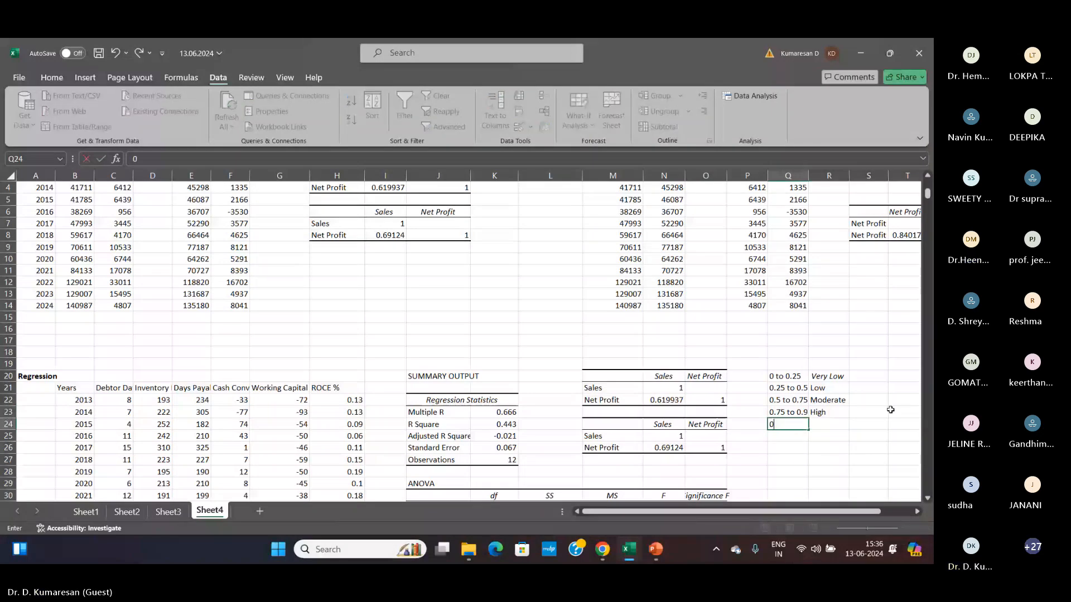
text(.9)
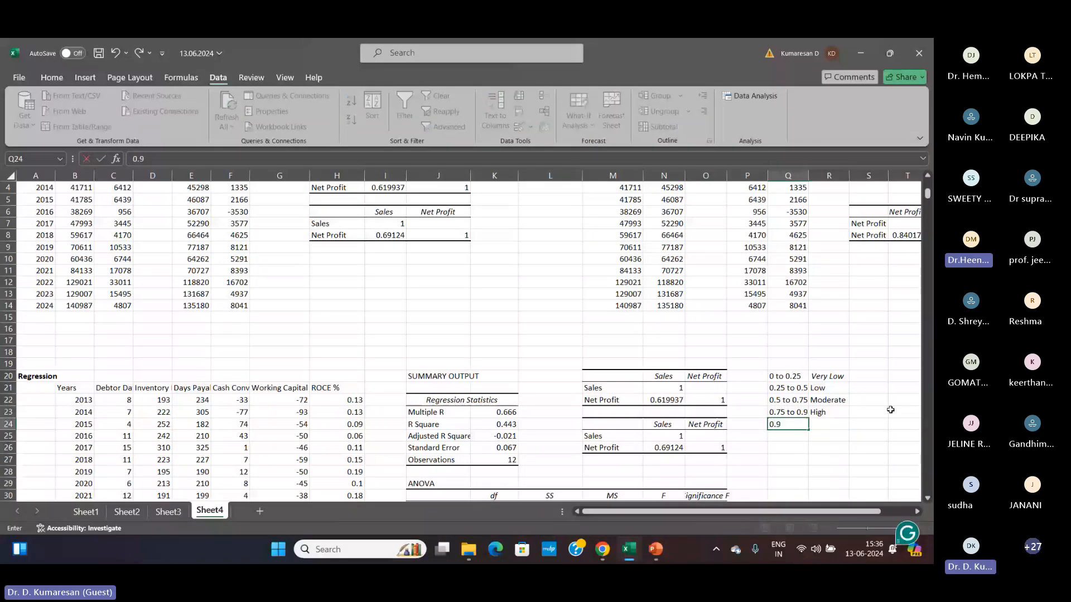
text( to 0.9)
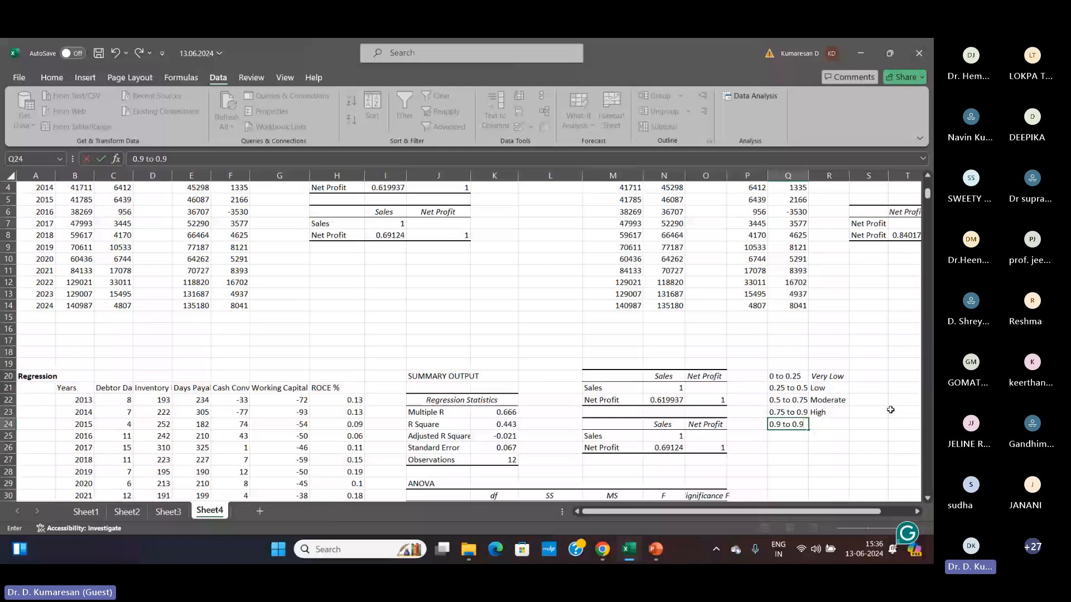
text(9)
key(Tab)
text(Very H)
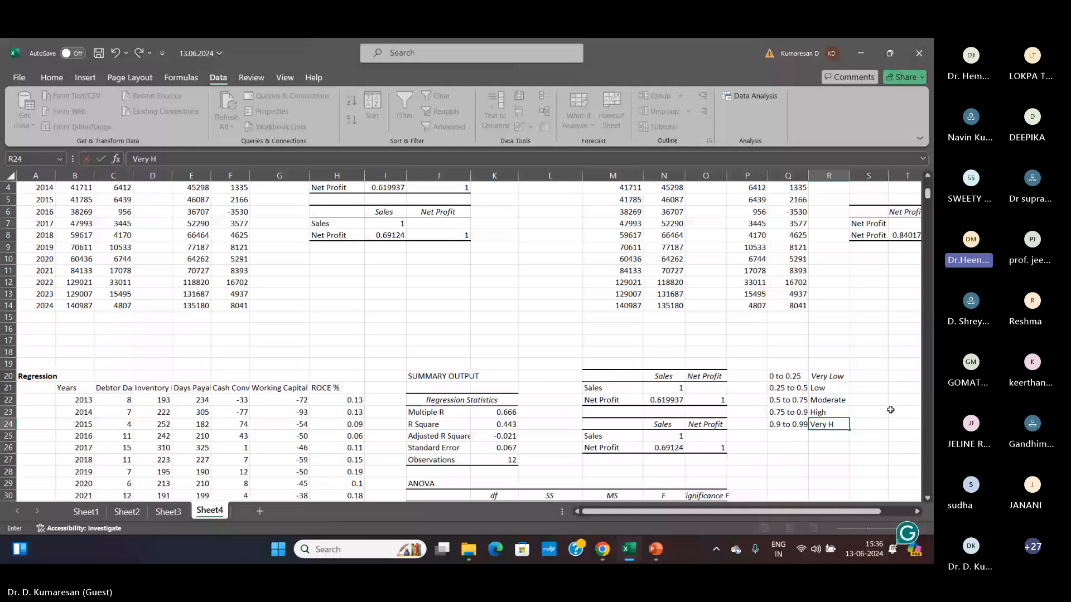
text(igh)
key(Return)
- Complete the correlation scale in Q25:R25 with the value 1 labelled Perfect
text(1)
key(Tab)
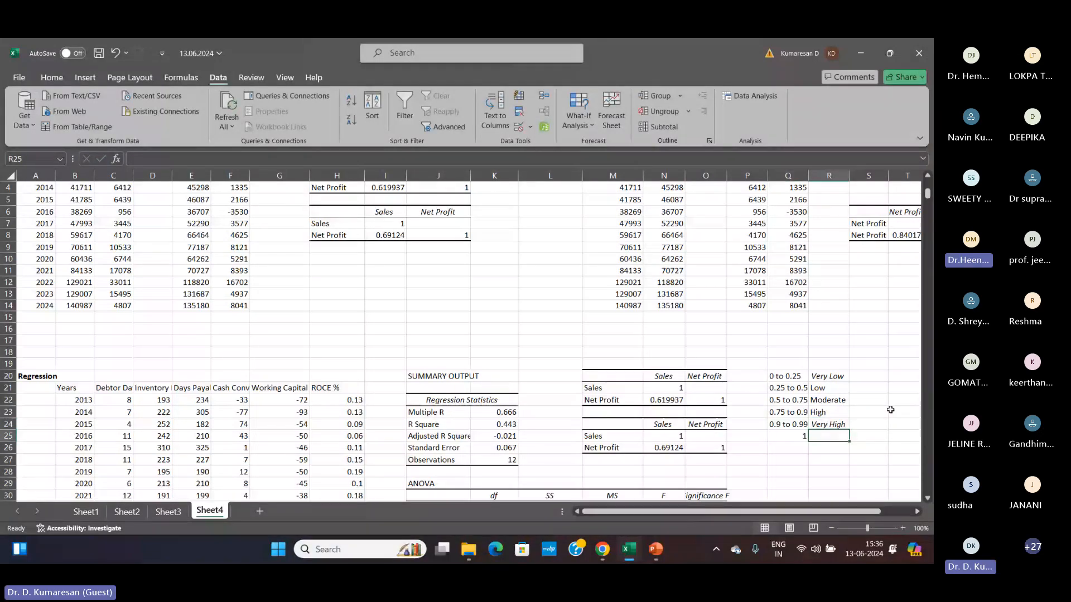
text(Perfef)
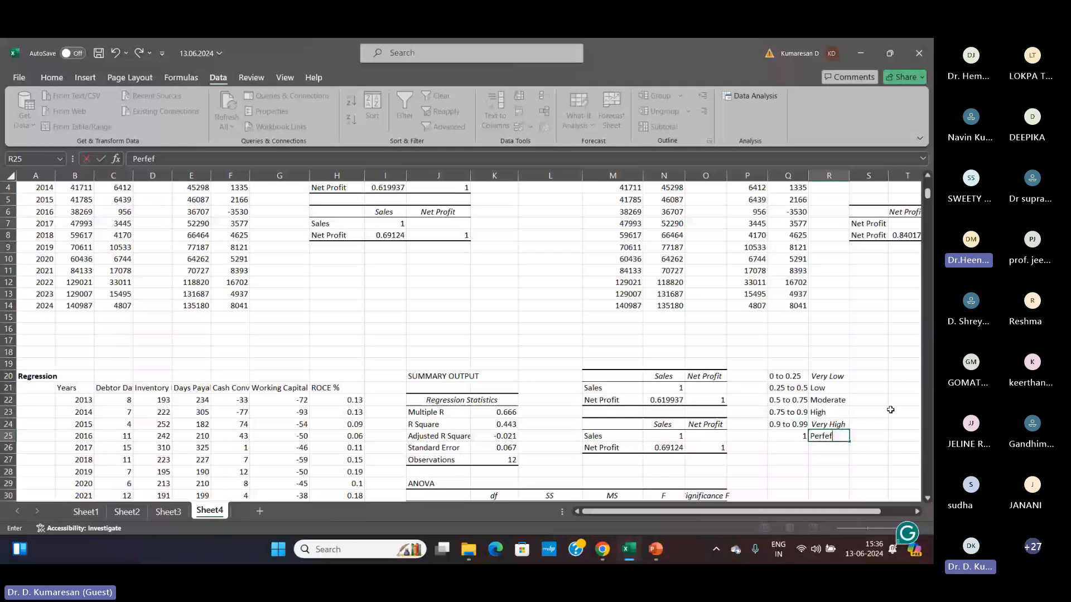
key(BackSpace)
text(ct)
key(Return)
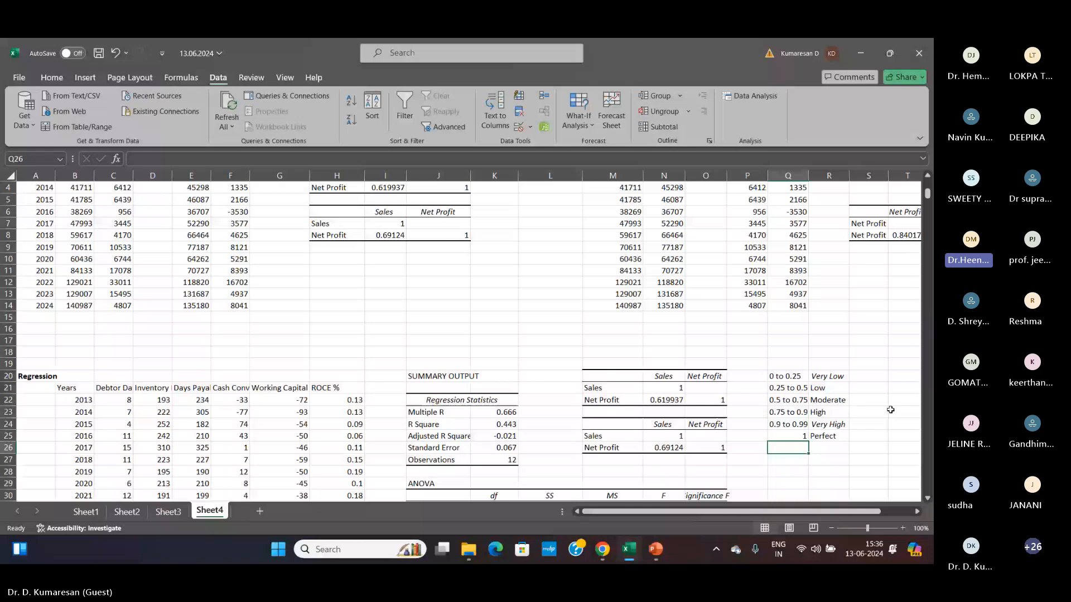
- Remove the italic formatting from the Very Low label in R20
key(Up)
key(Up)
key(Up)
key(Up)
key(Up)
key(Up)
key(Right)
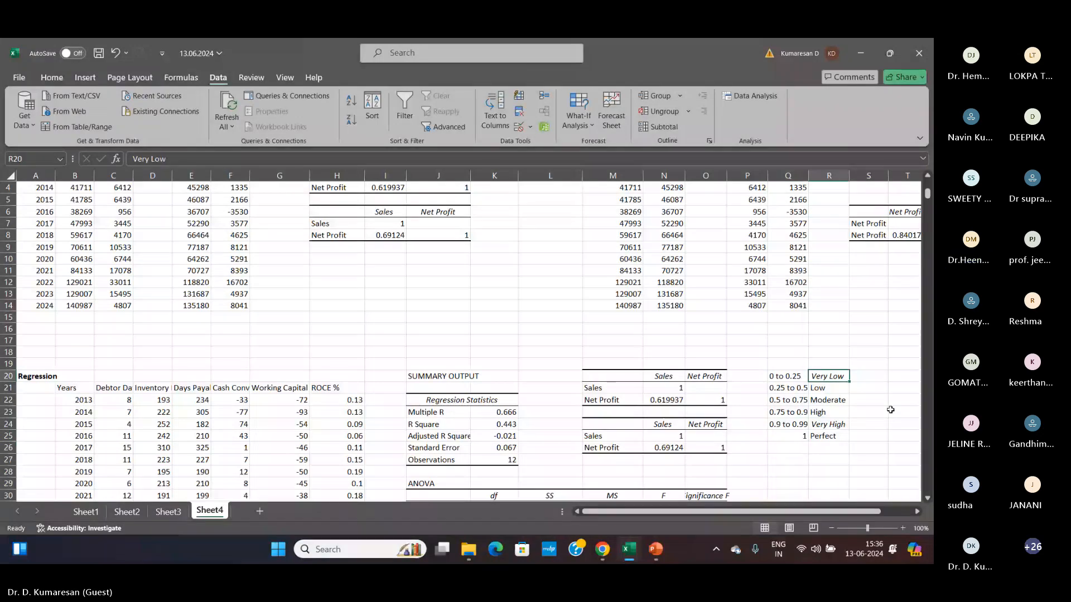
key(ctrl+i)
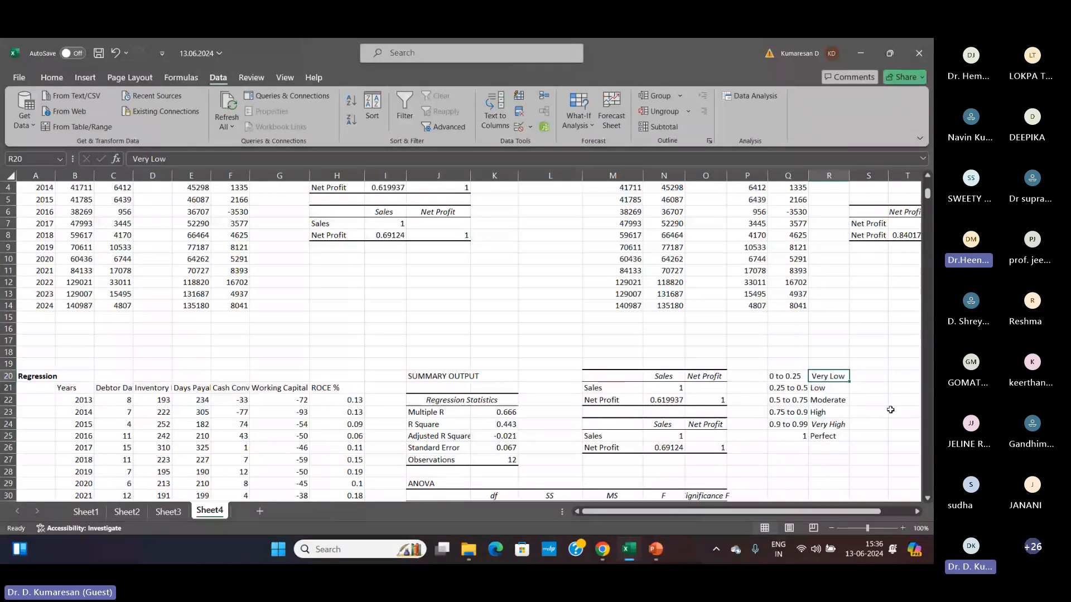
- Remove the italic formatting from the Very High label in R24
key(Down)
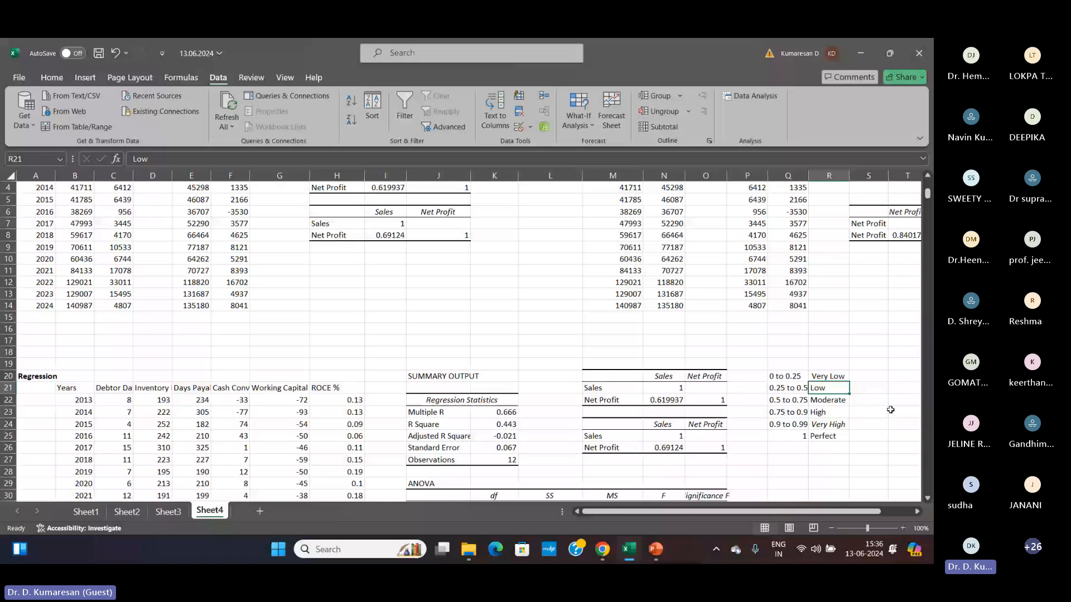
key(Down)
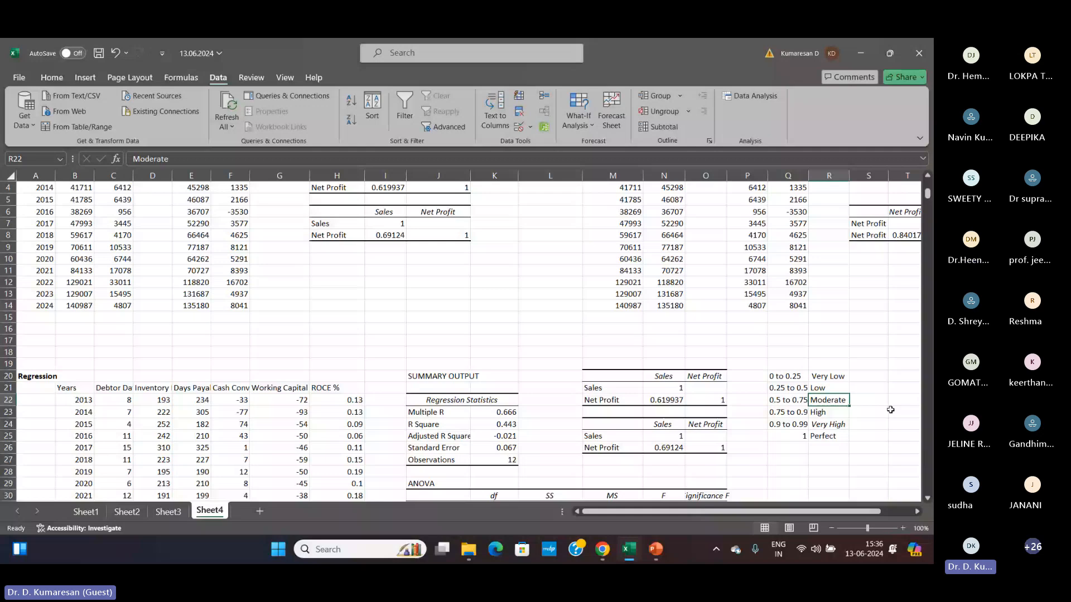
key(Down)
key(Down)
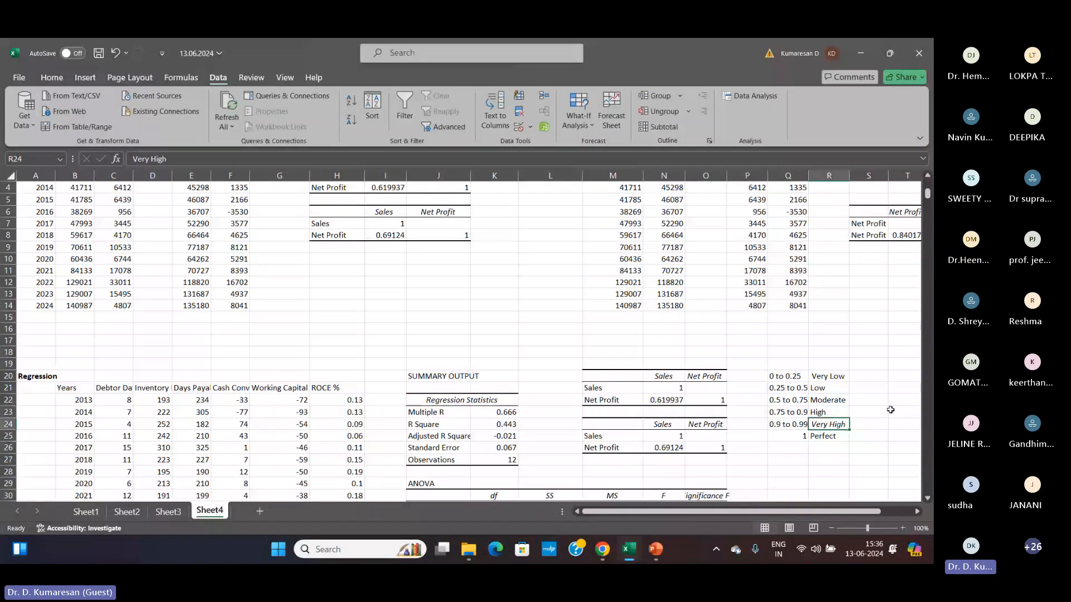
key(ctrl+i)
- Compare the Sales–Net Profit coefficients in N22 and N26 with the correlation scale in Q20:R25
click(668, 400)
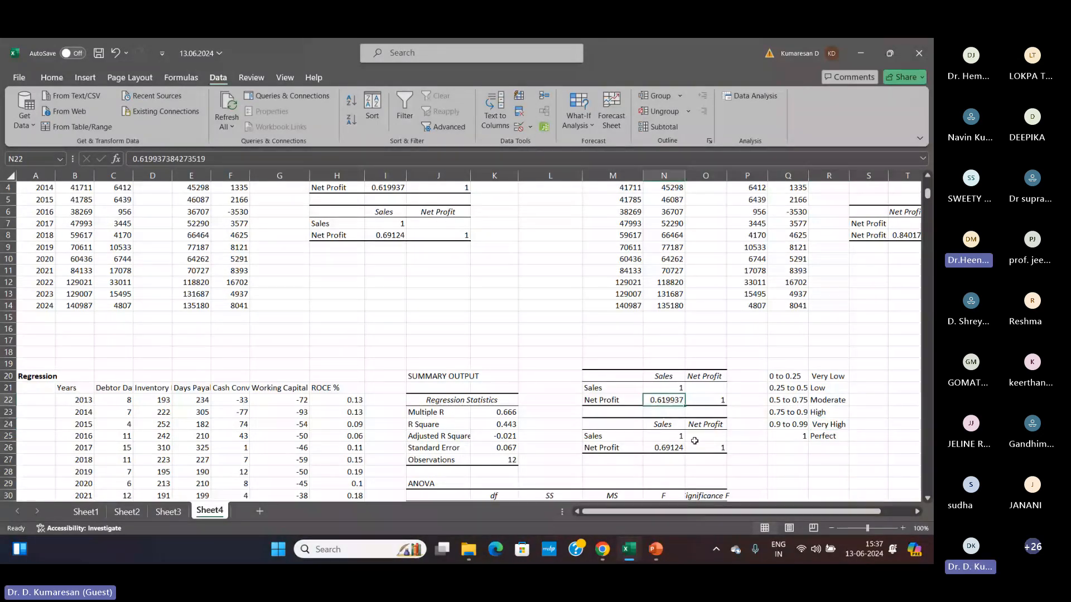
click(830, 401)
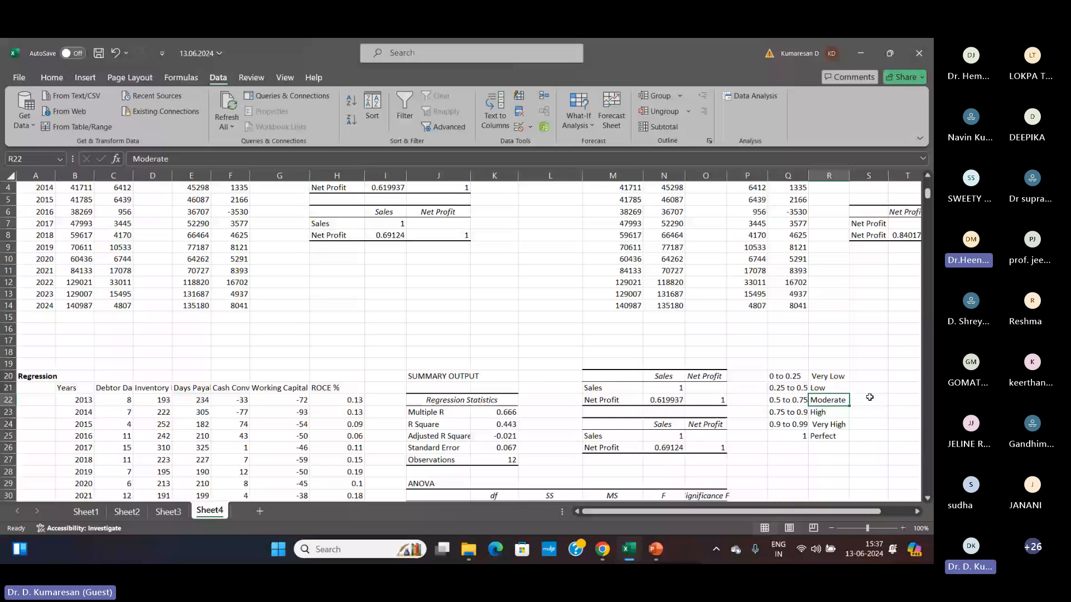
click(669, 448)
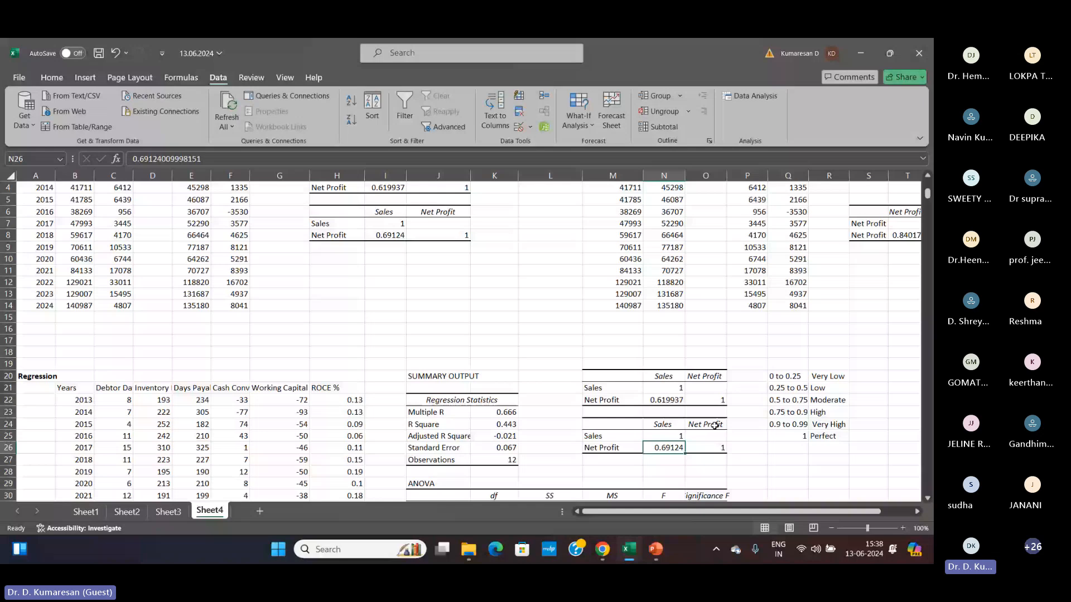
- Copy JSW Steel's Operating Profit column, R23:R35 on Sheet2, and paste it as values into Sheet4 starting at G2
scroll(715, 425, up, 1)
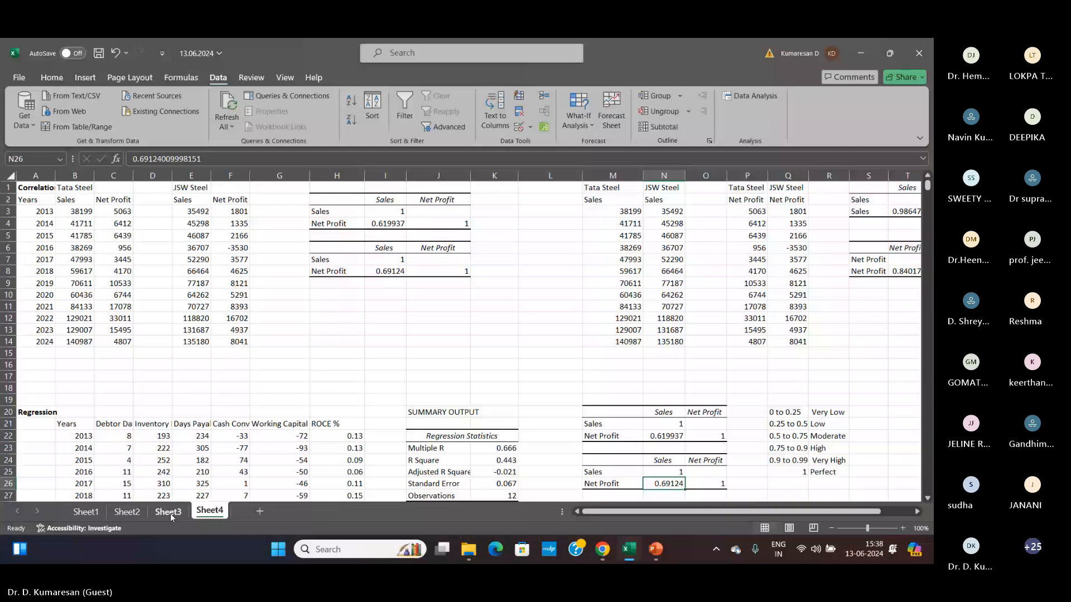
click(126, 511)
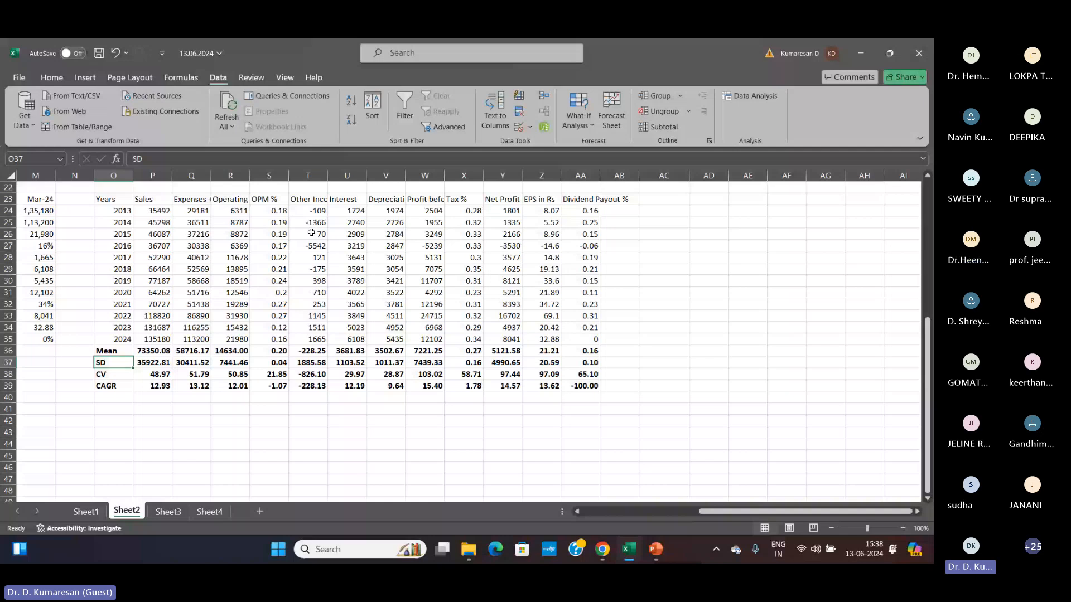
click(234, 200)
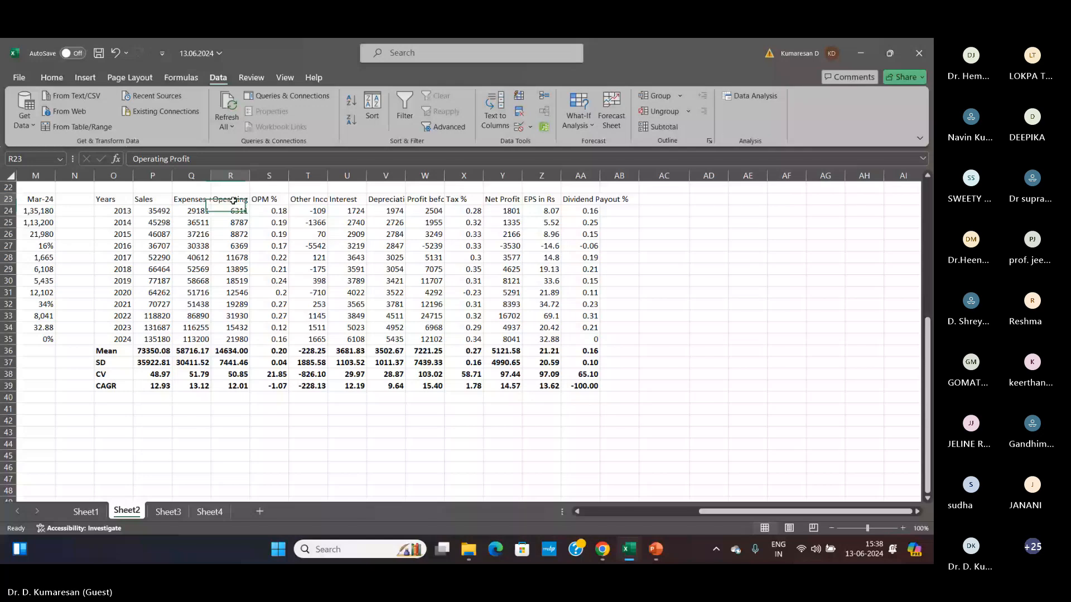
drag(233, 201, 233, 339)
key(ctrl+c)
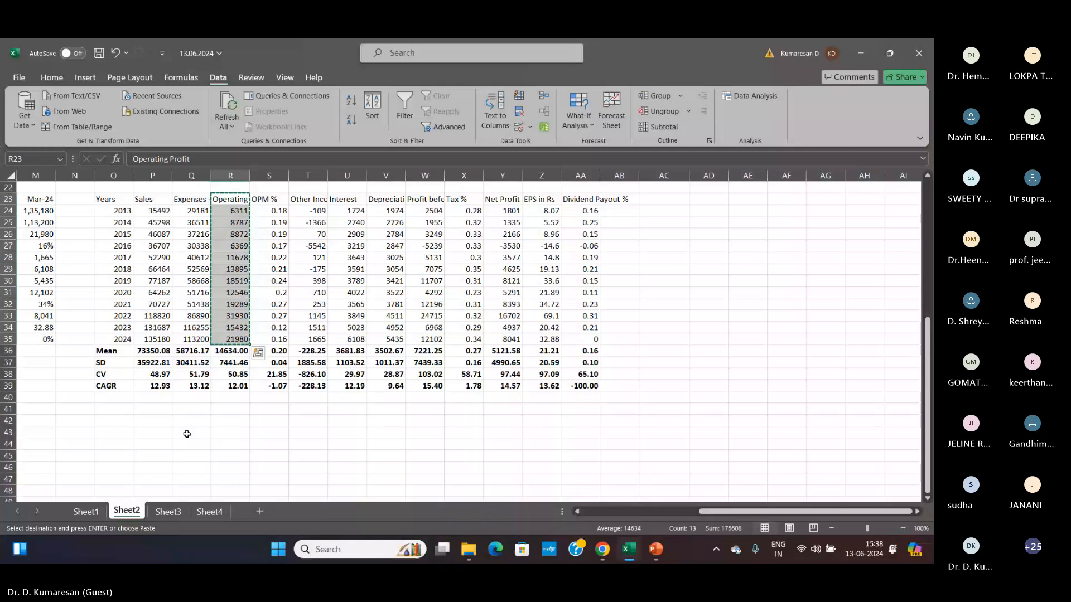
click(210, 512)
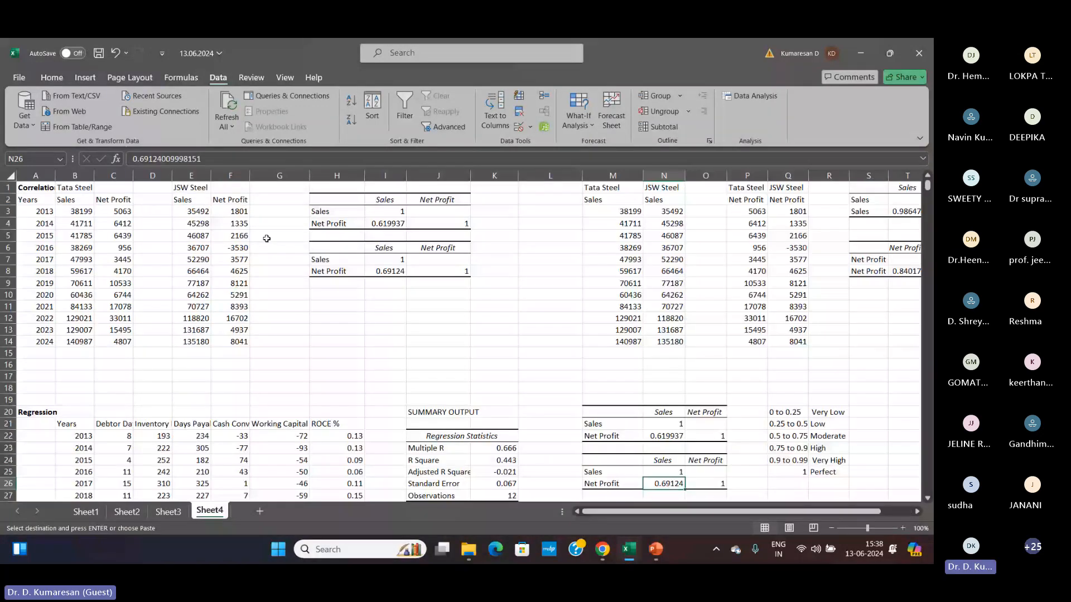
right_click(273, 201)
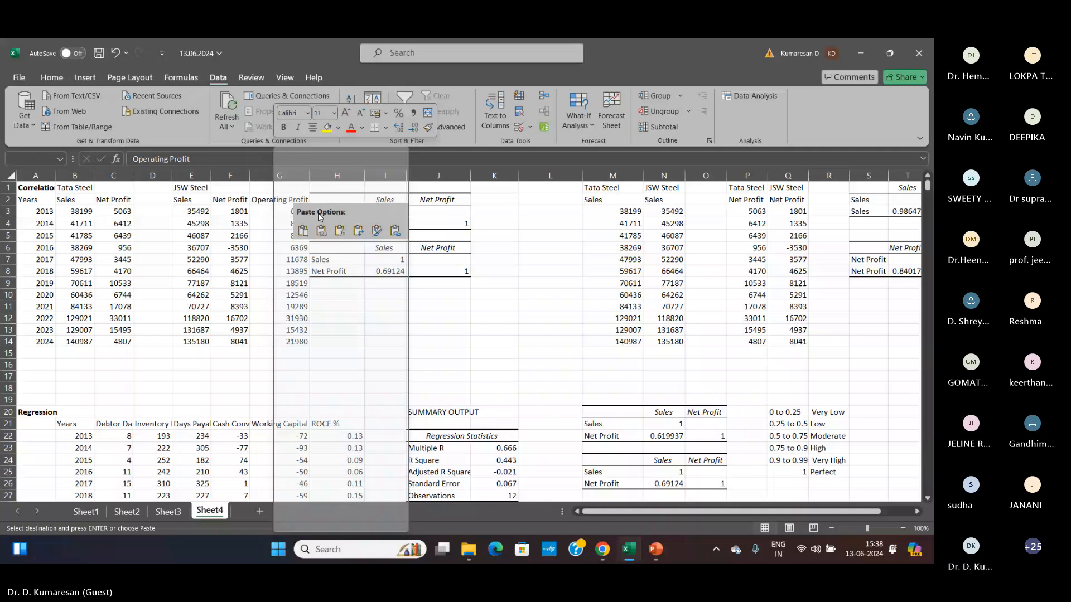
click(321, 230)
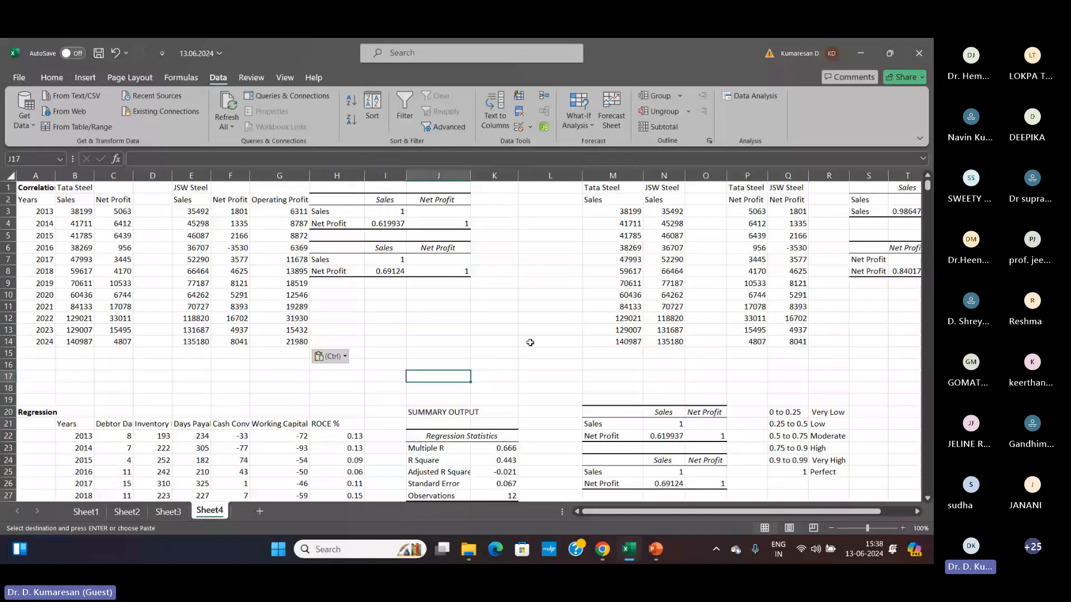
- Start a Correlation analysis and set its input range to JSW Steel's Sales, Net Profit and Operating Profit data in E2:G14
scroll(530, 343, down, 7)
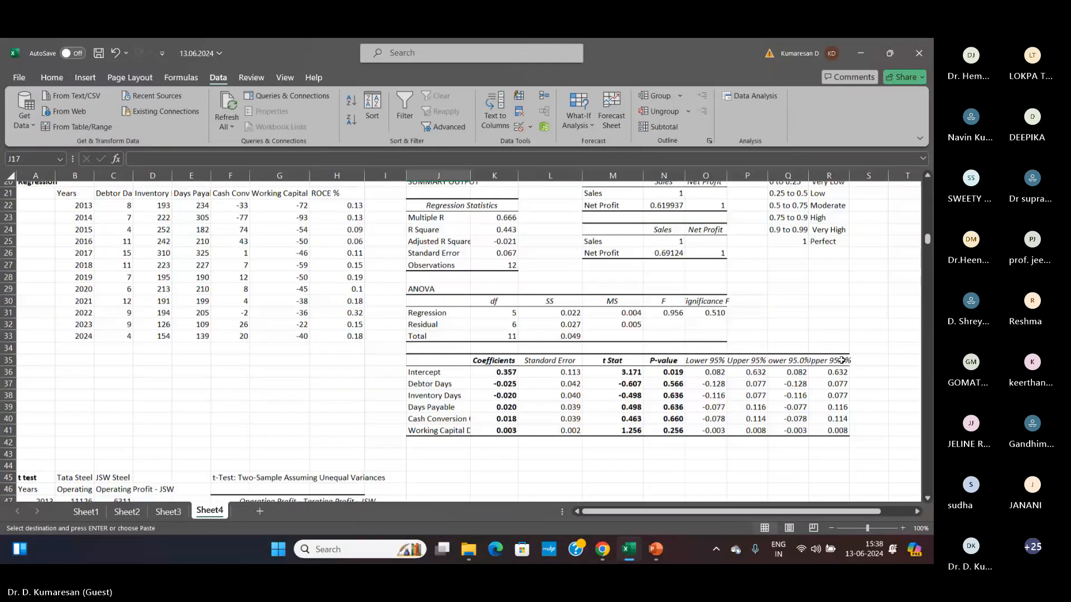
scroll(841, 360, up, 6)
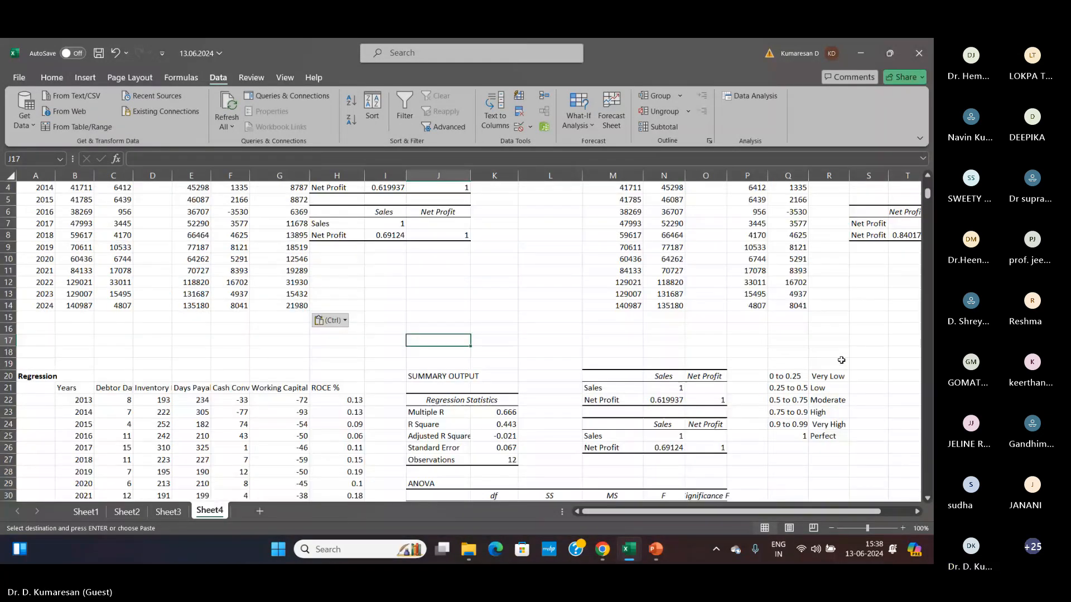
scroll(841, 360, up, 1)
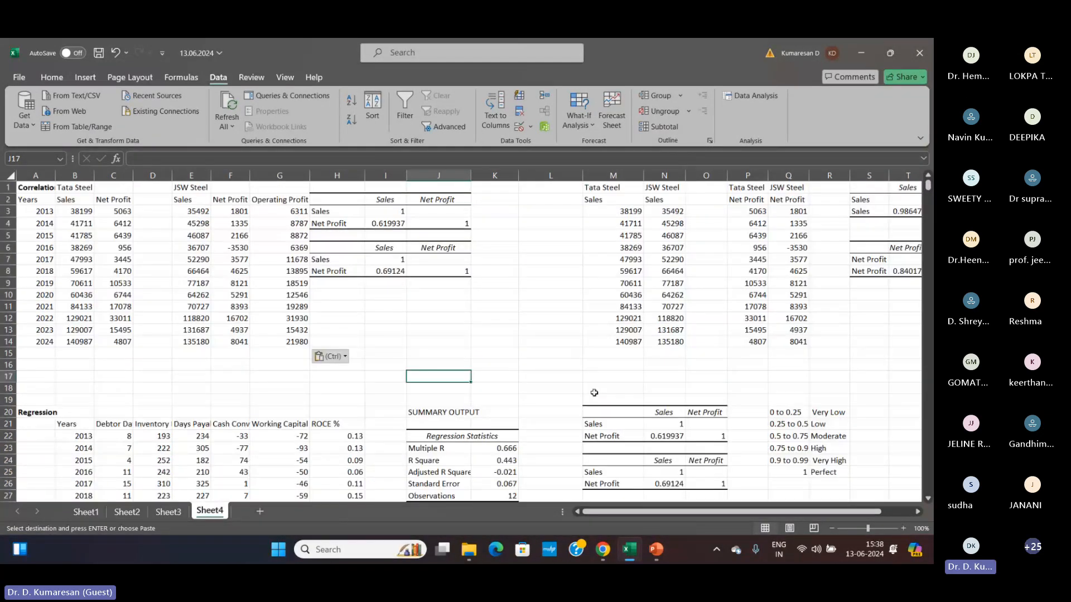
click(361, 298)
click(750, 96)
click(505, 280)
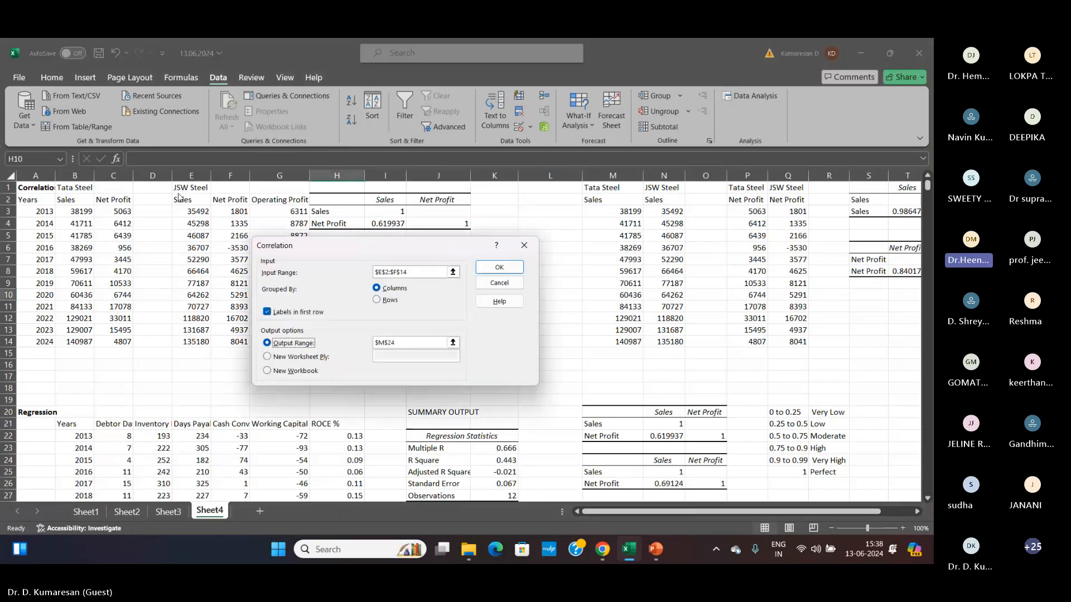
click(370, 272)
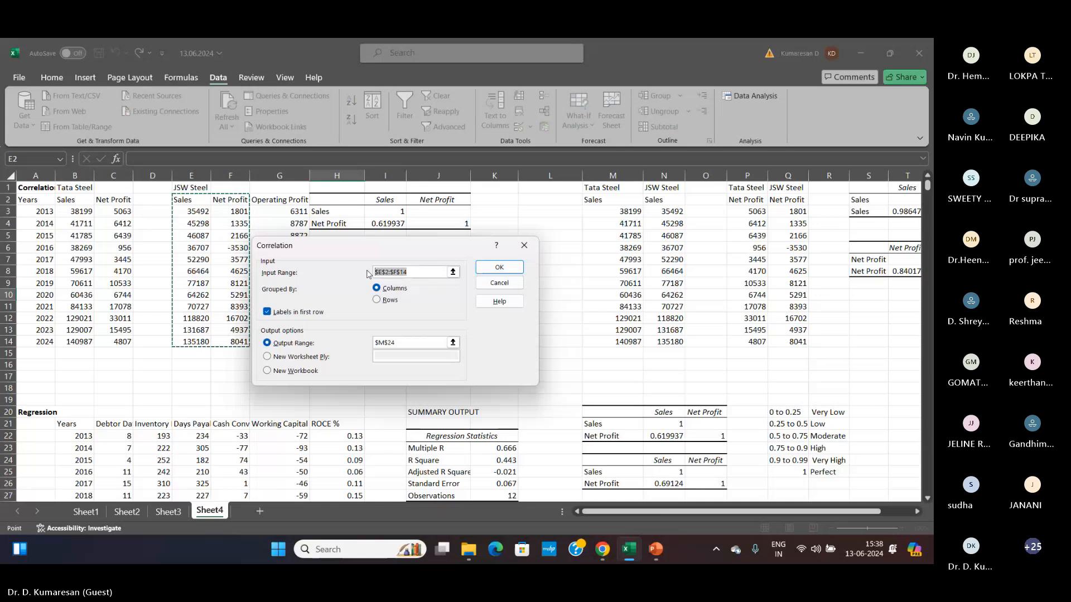
drag(191, 200, 273, 336)
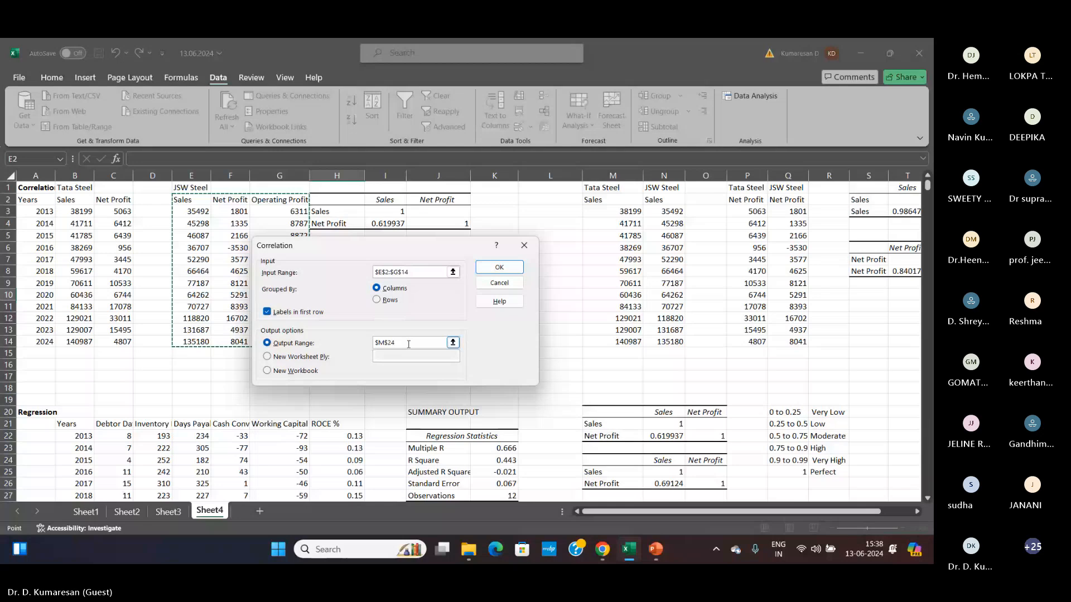
- Set the correlation output range to H10 and generate the three-variable matrix
drag(363, 246, 232, 211)
key(BackSpace)
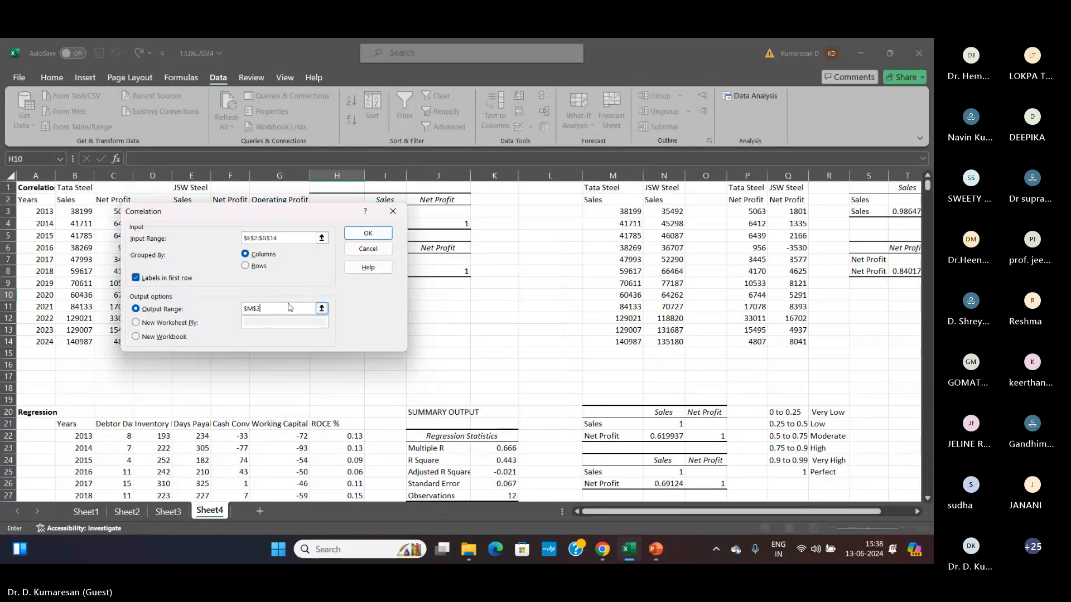
key(BackSpace)
key(BackSpace)
key(BackSpace)
key(BackSpace)
drag(178, 217, 98, 193)
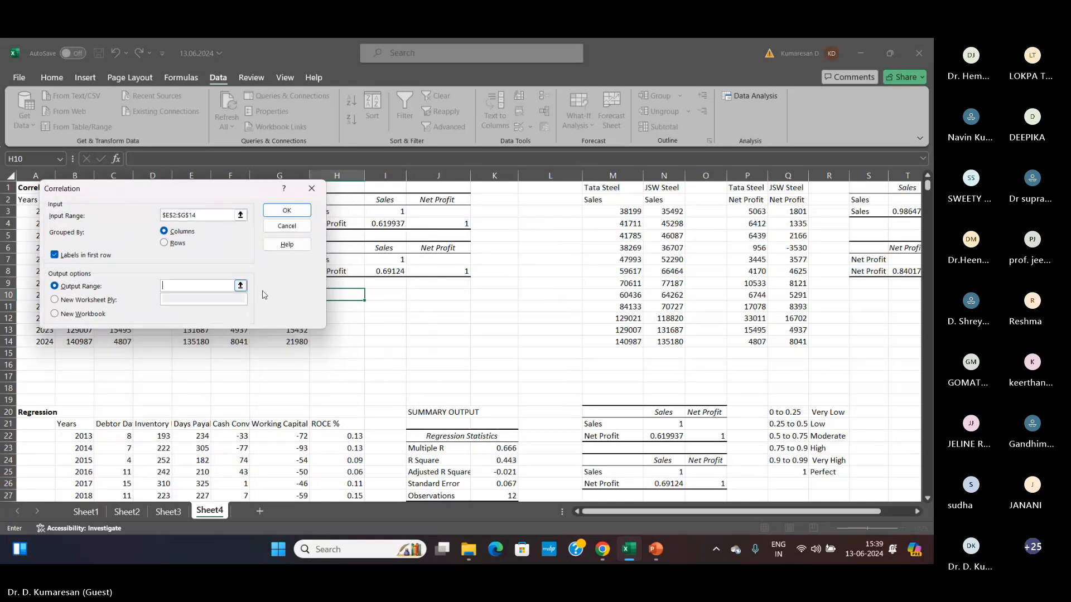
click(342, 294)
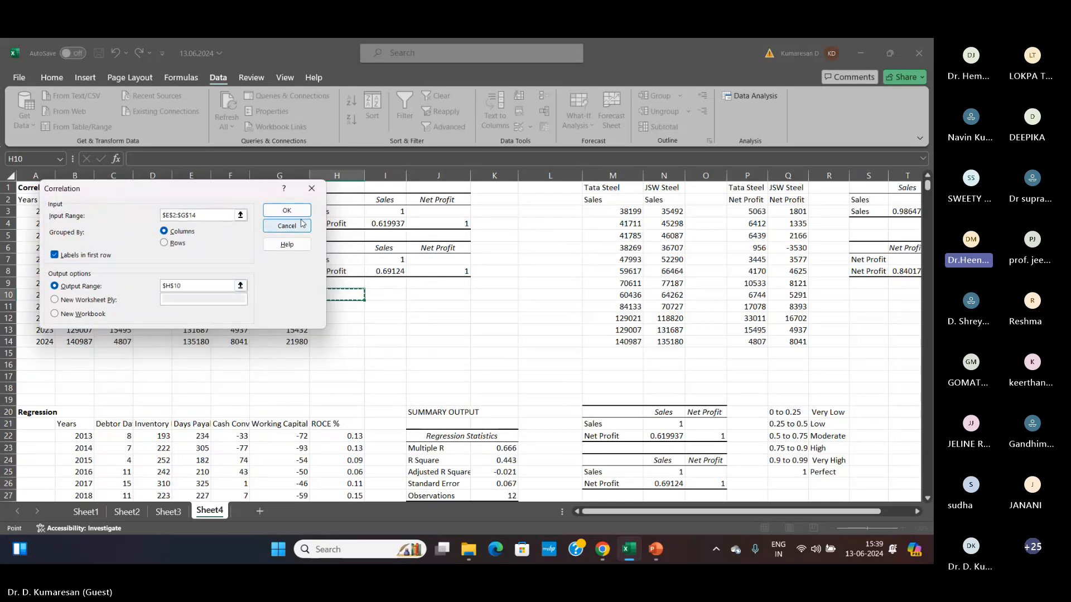
click(287, 210)
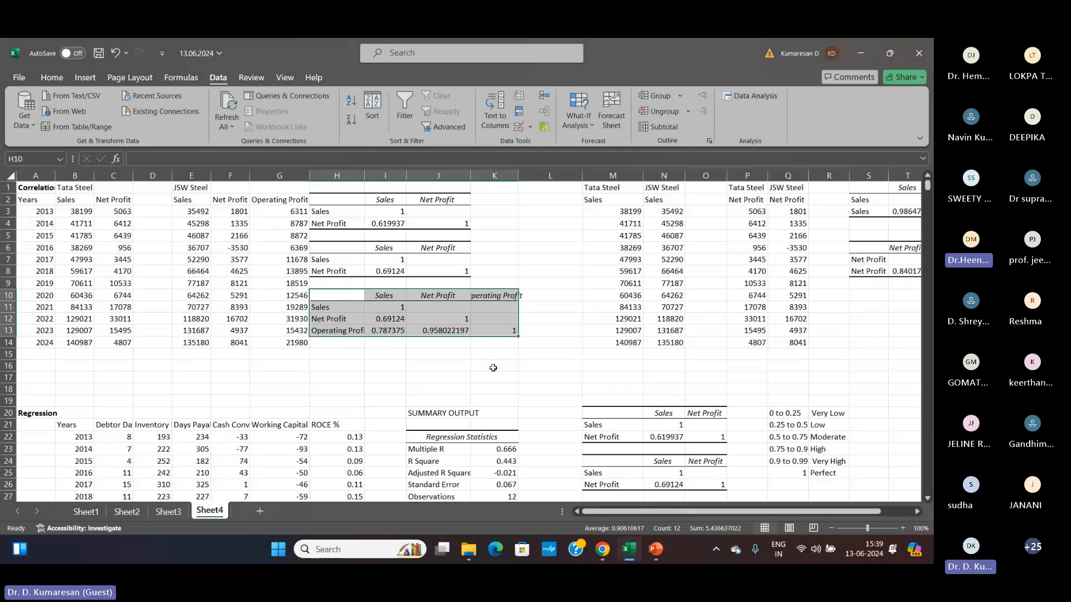
click(510, 378)
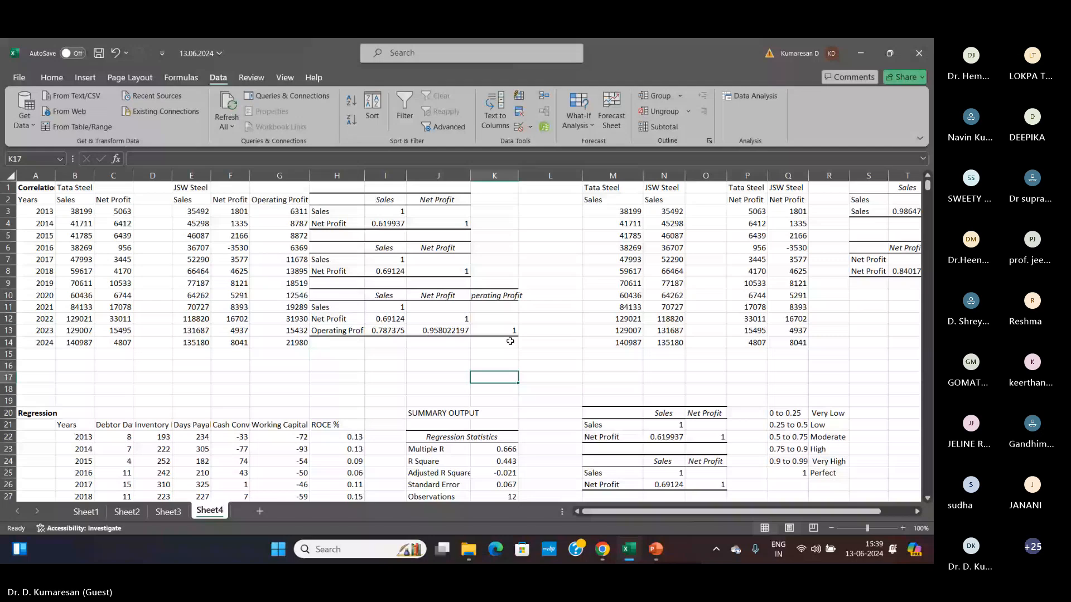
- Format the coefficients in I12, I13 and J13 of the new correlation matrix to four decimal places
click(445, 330)
click(52, 77)
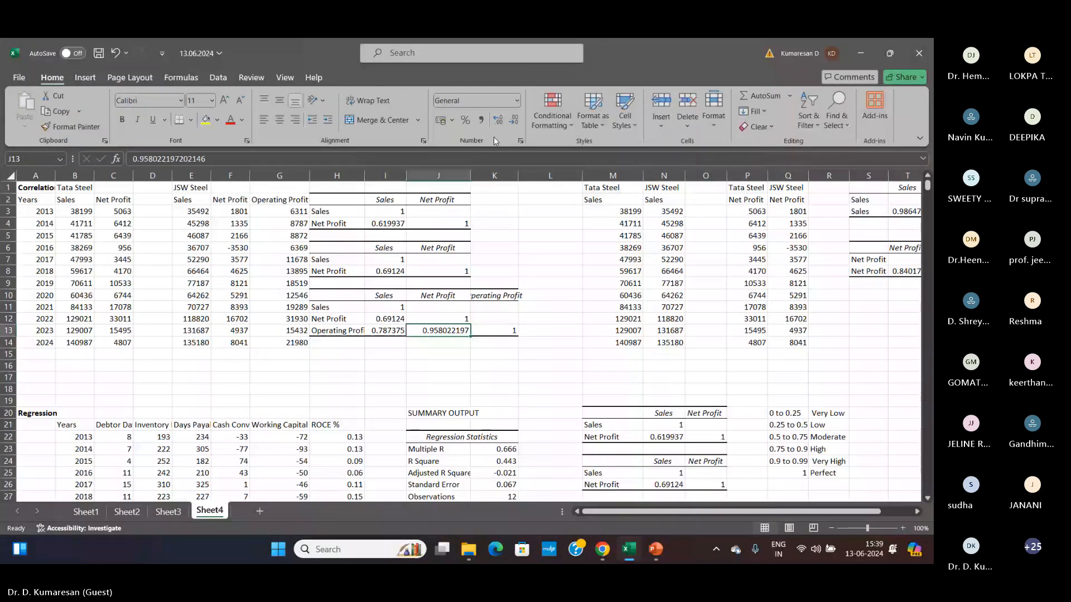
click(514, 120)
click(514, 120)
click(514, 121)
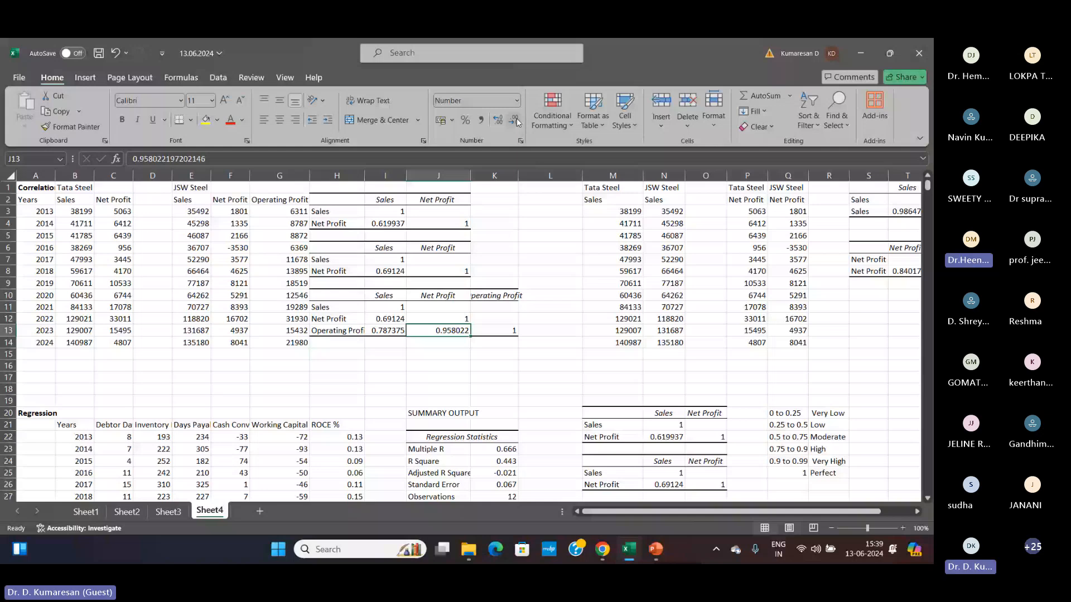
click(518, 122)
- Compare the coefficients between JSW Steel's Sales, Net Profit and Operating Profit with the correlation scale labels in R20:R25
click(389, 319)
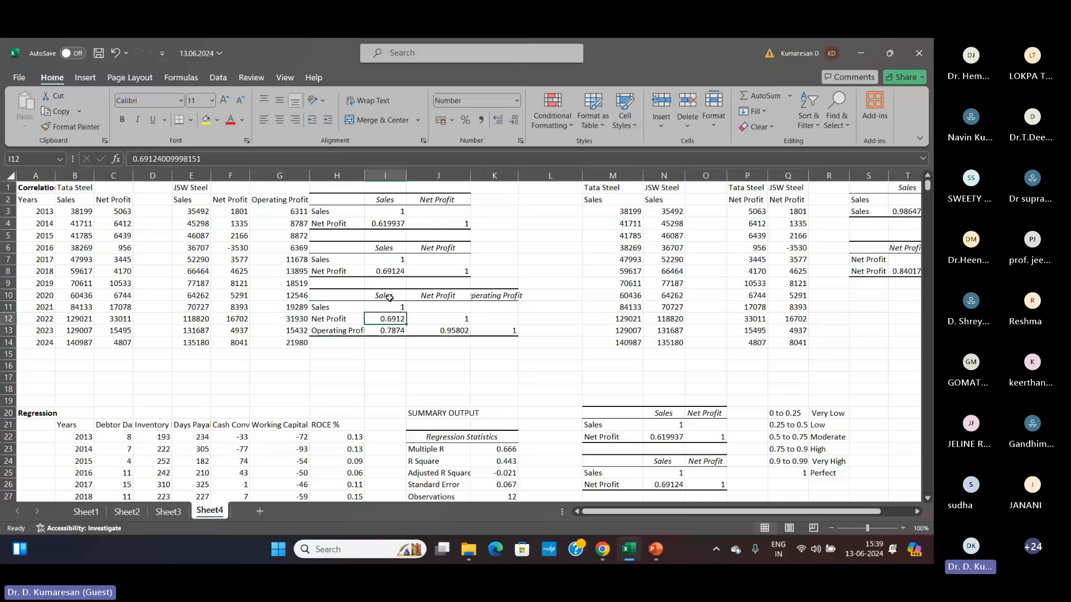
key(Down)
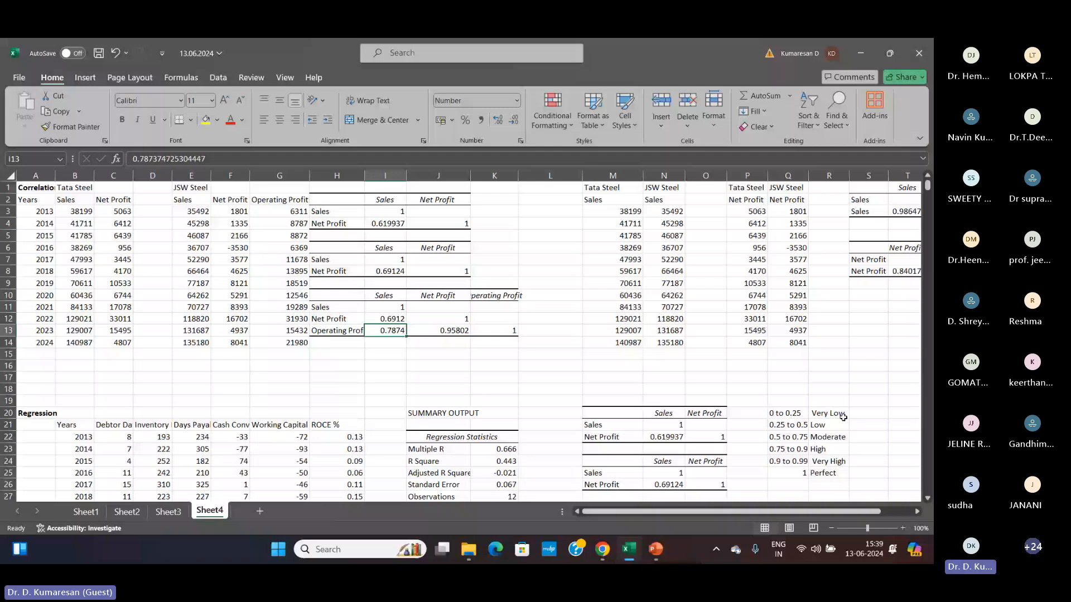
click(832, 449)
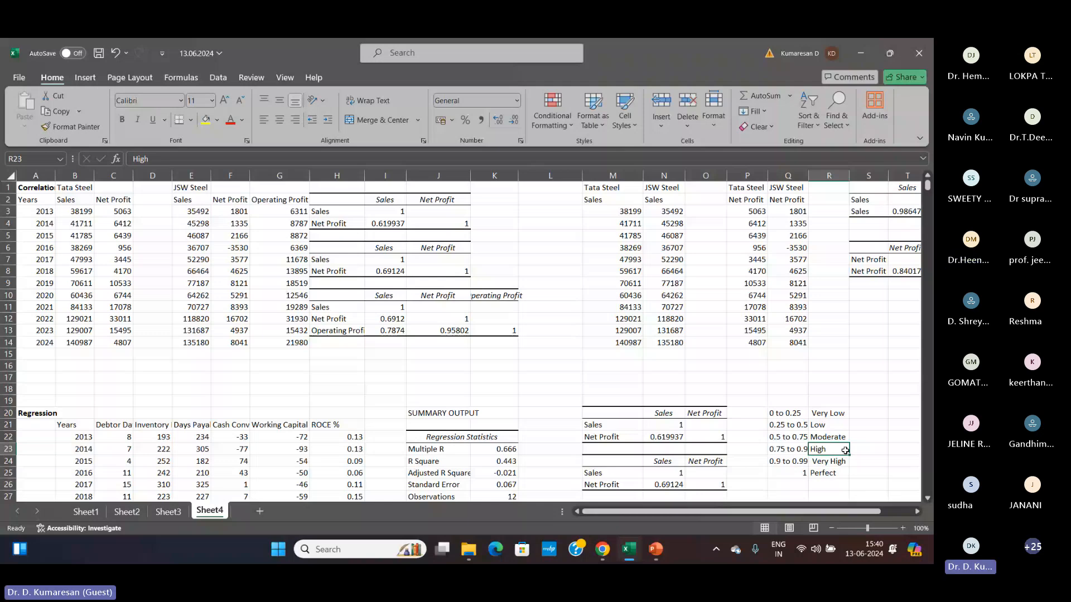
click(434, 295)
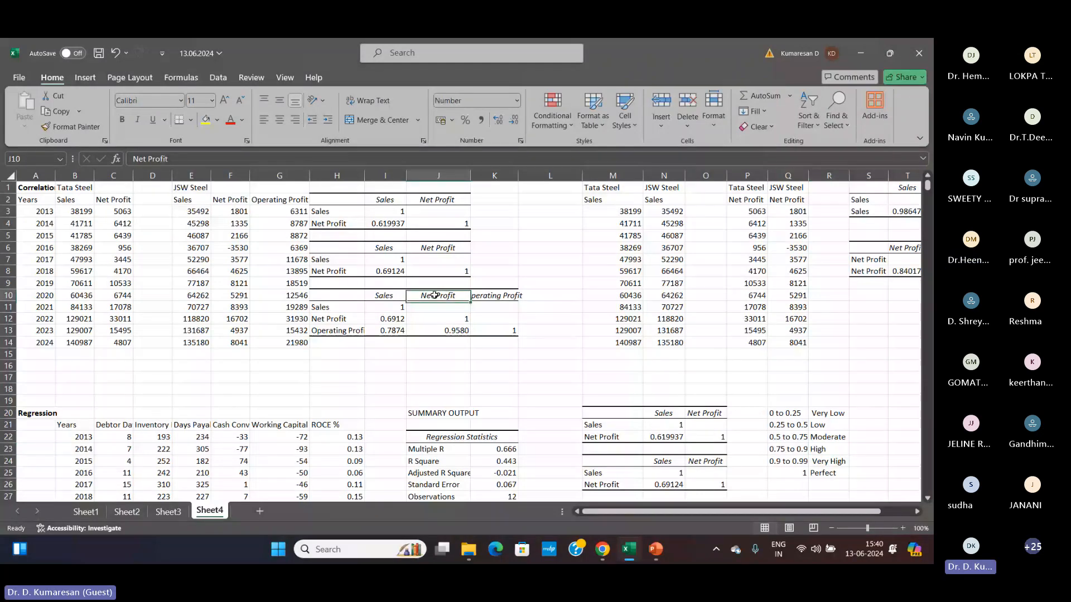
click(339, 330)
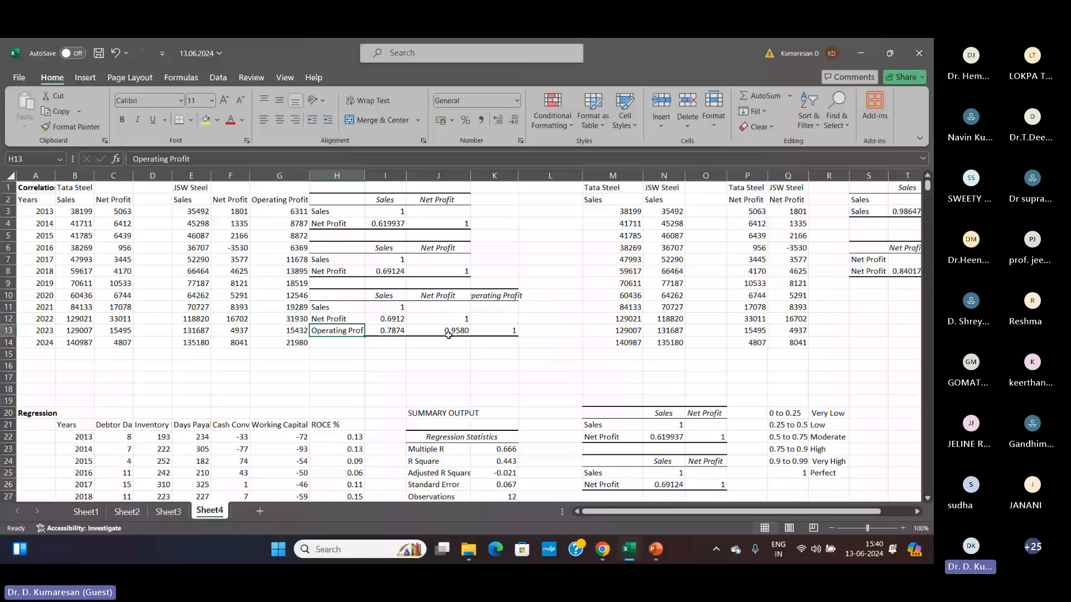
click(829, 461)
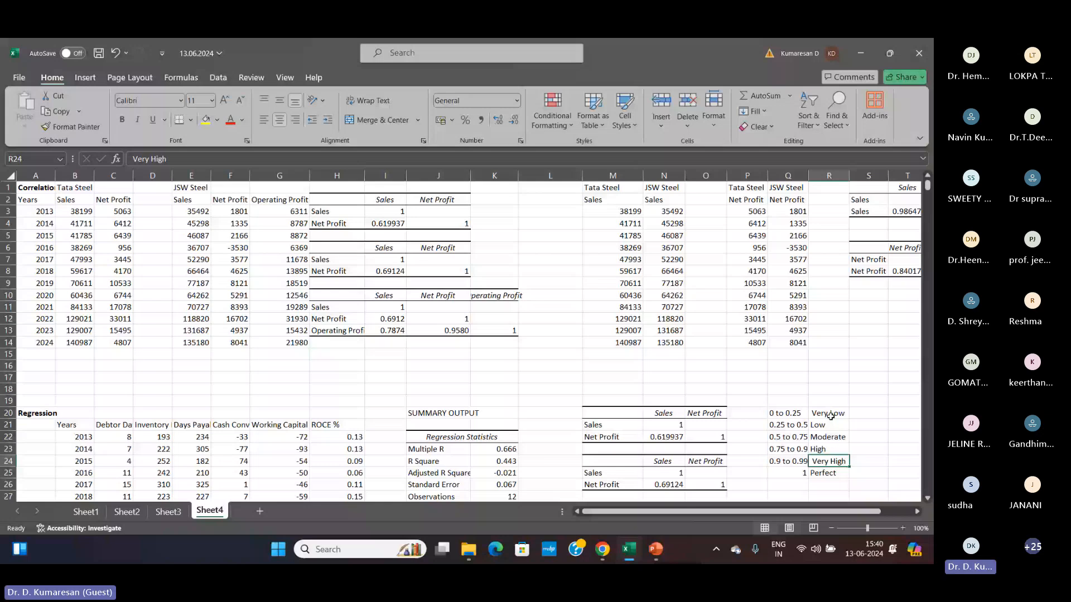
click(299, 203)
- Clear the contents of the duplicate correlation tables in M20:O26 and remove their borders
scroll(447, 246, down, 1)
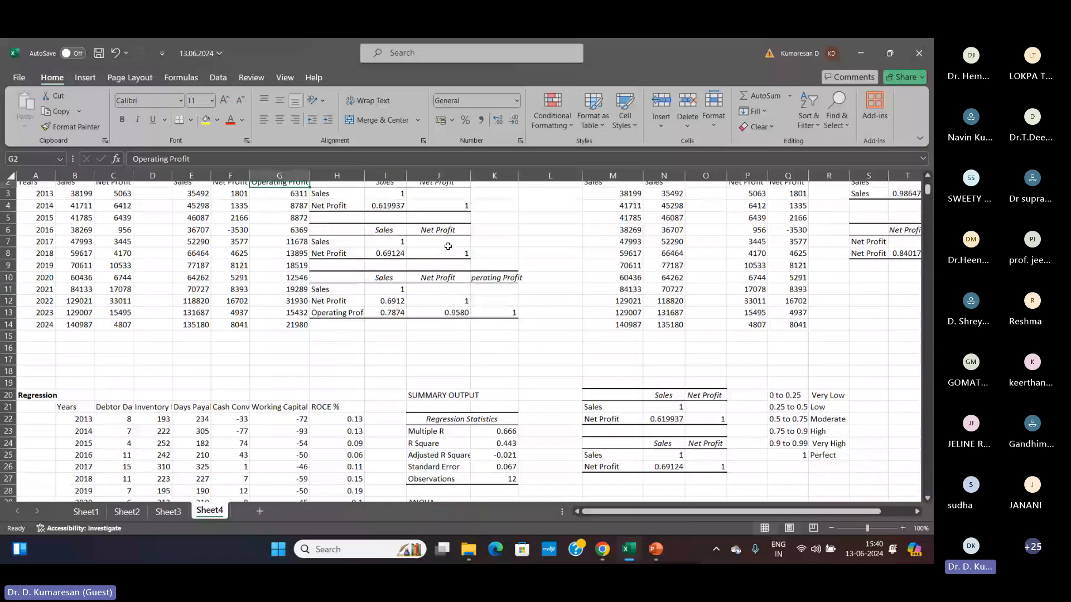
scroll(447, 246, down, 1)
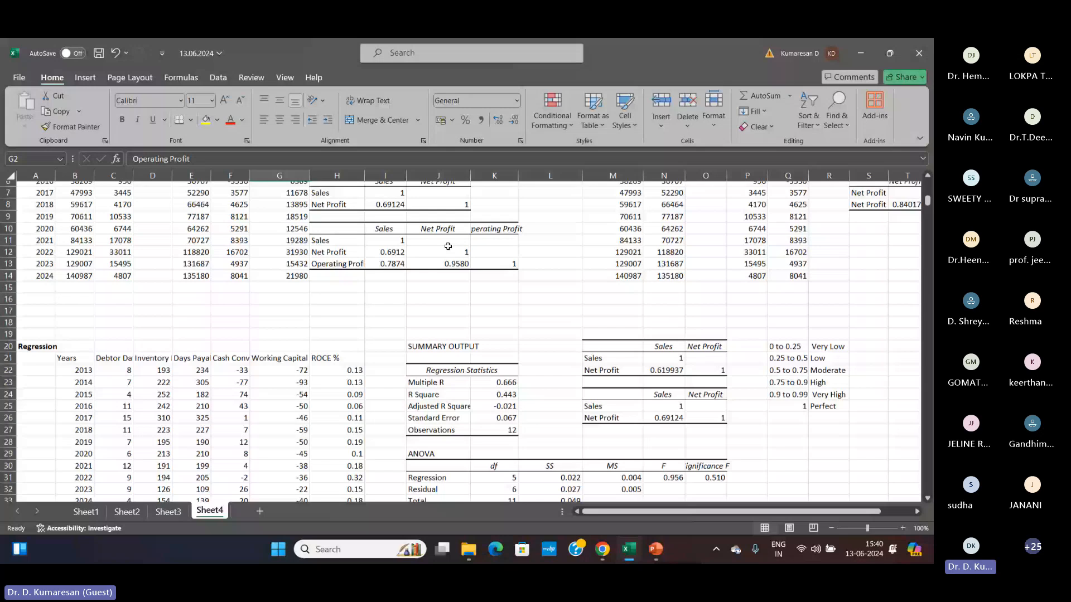
scroll(370, 297, down, 2)
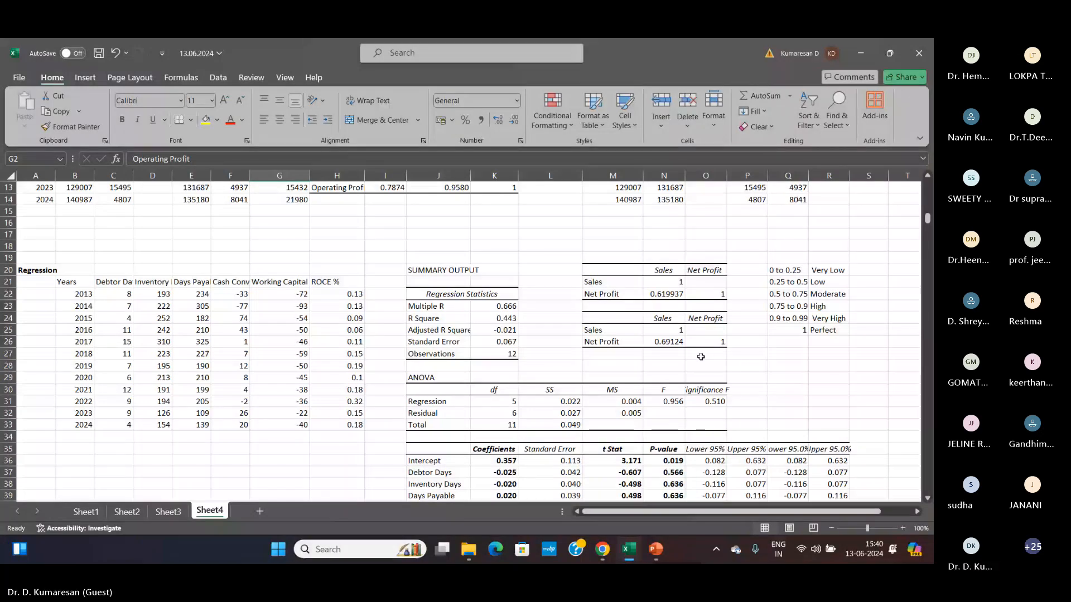
drag(613, 271, 706, 342)
right_click(634, 318)
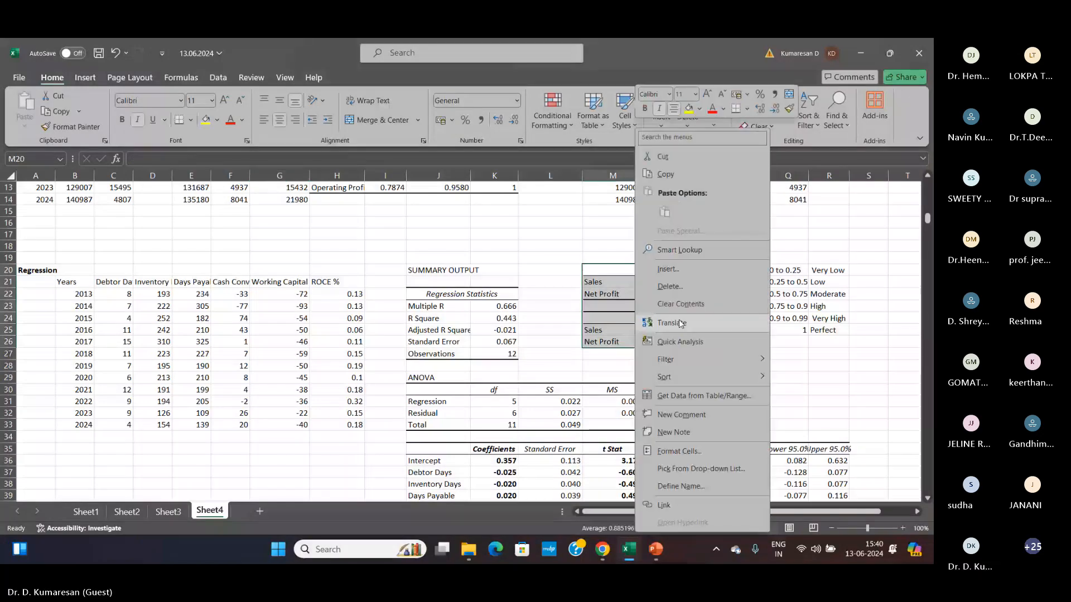
click(685, 304)
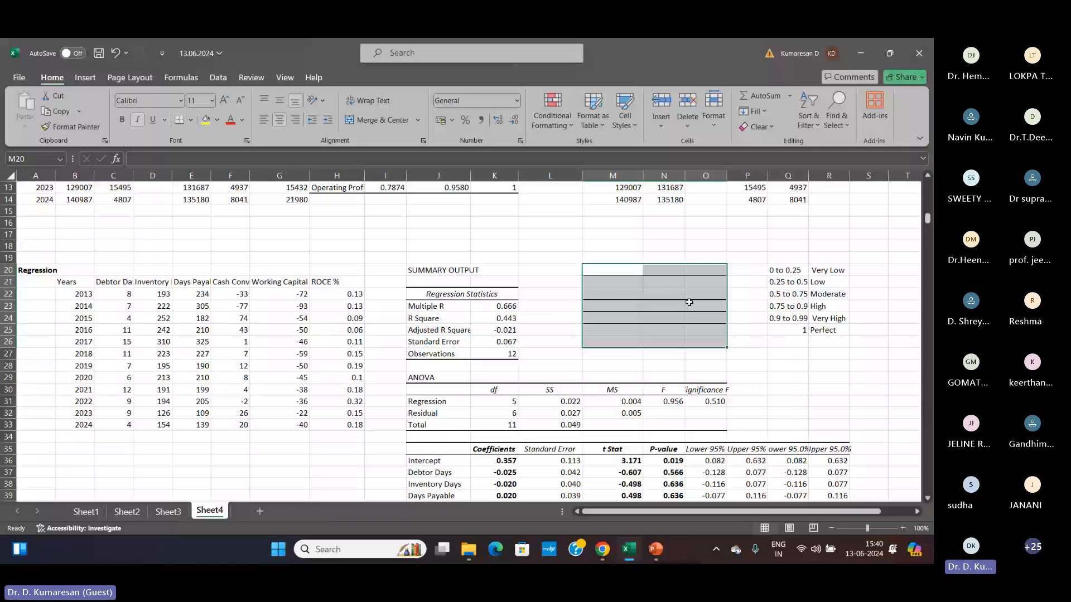
key(ctrl+1)
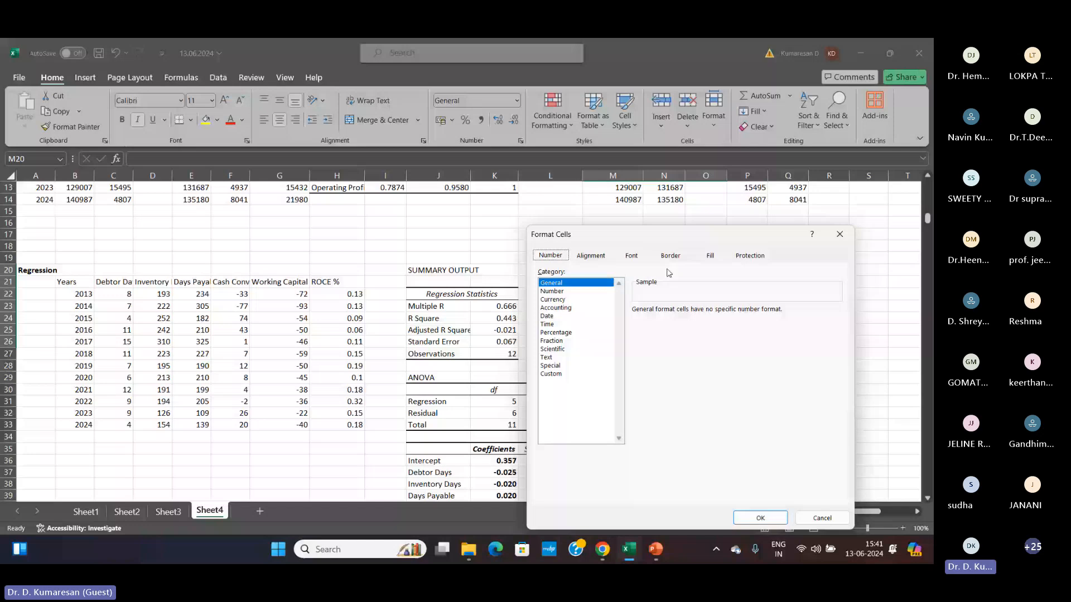
click(670, 256)
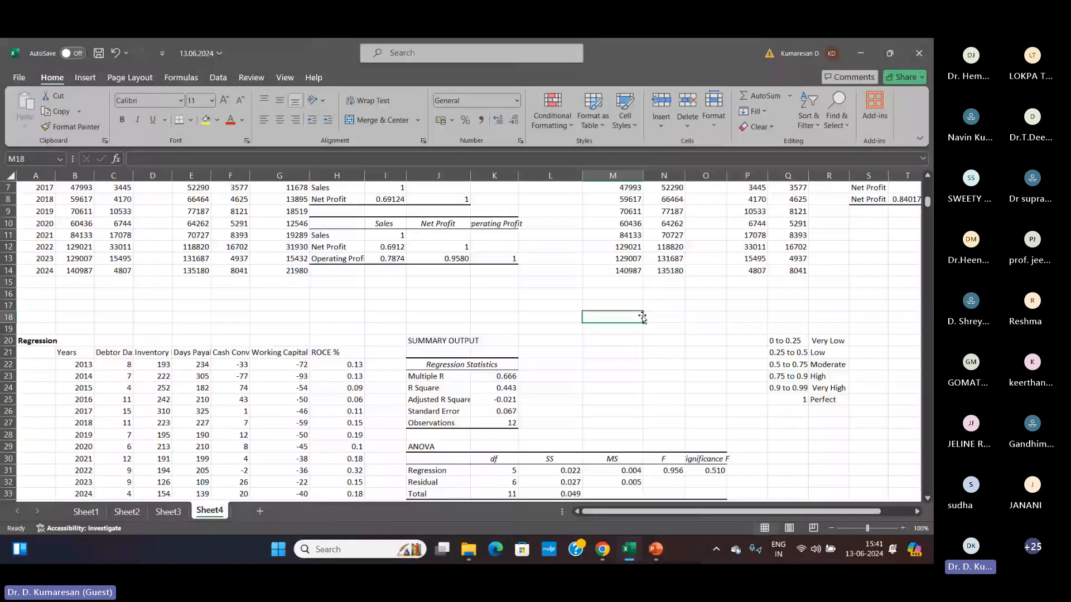
- Clear the contents of the three-variable correlation matrix in H10:K13 and remove its borders
scroll(424, 322, down, 2)
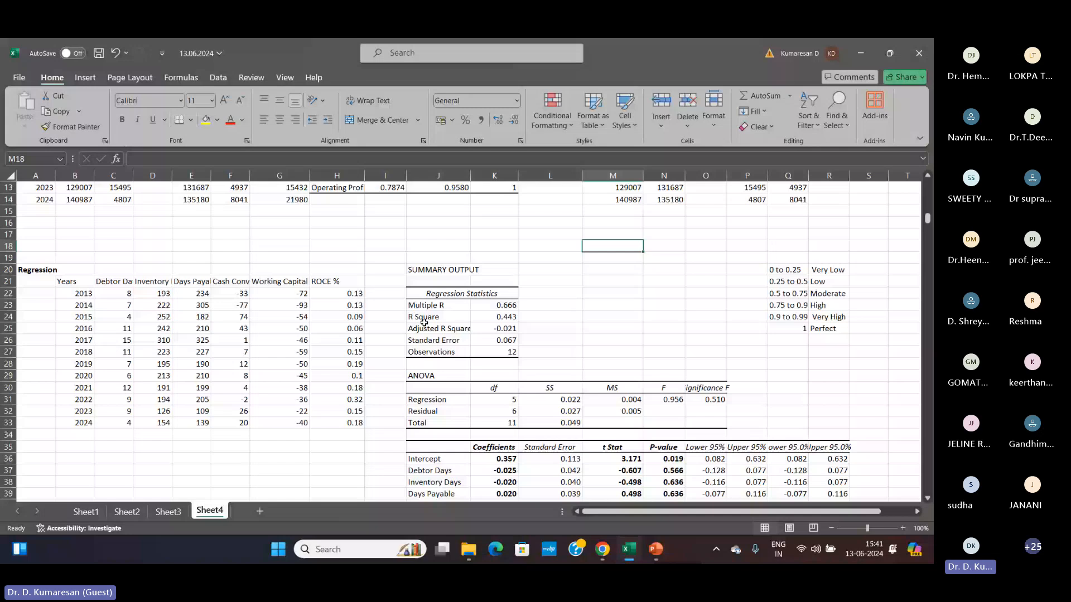
scroll(424, 322, up, 4)
click(386, 320)
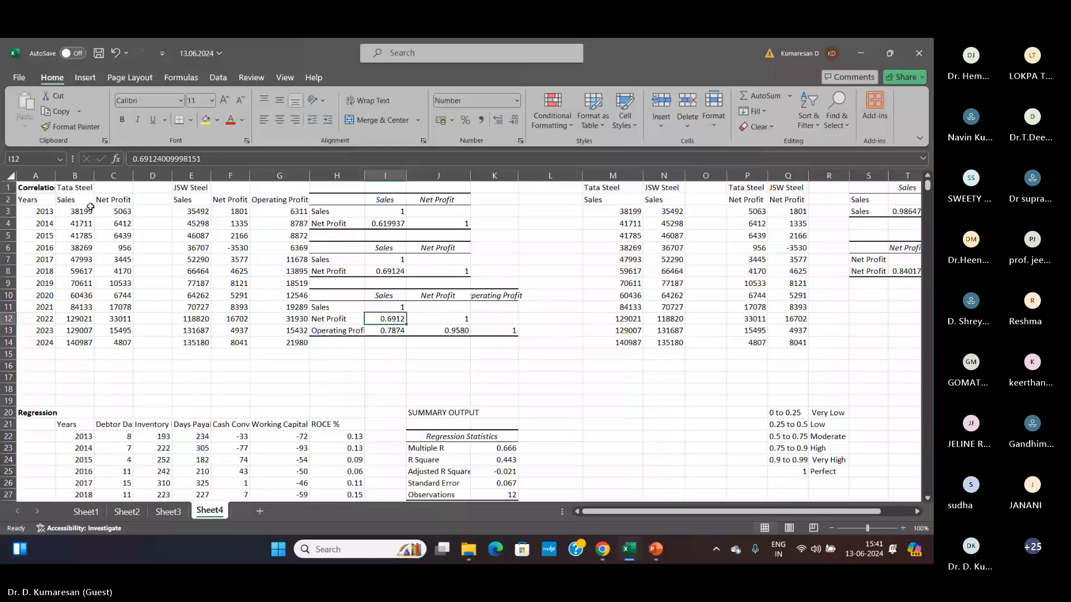
drag(334, 295, 458, 324)
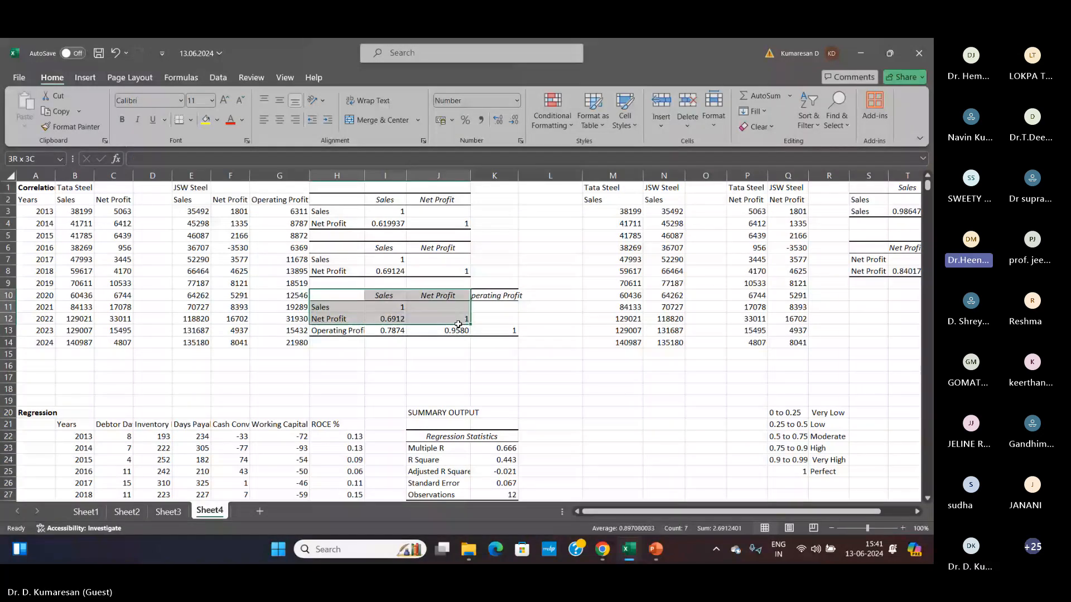
drag(458, 325, 458, 330)
right_click(457, 330)
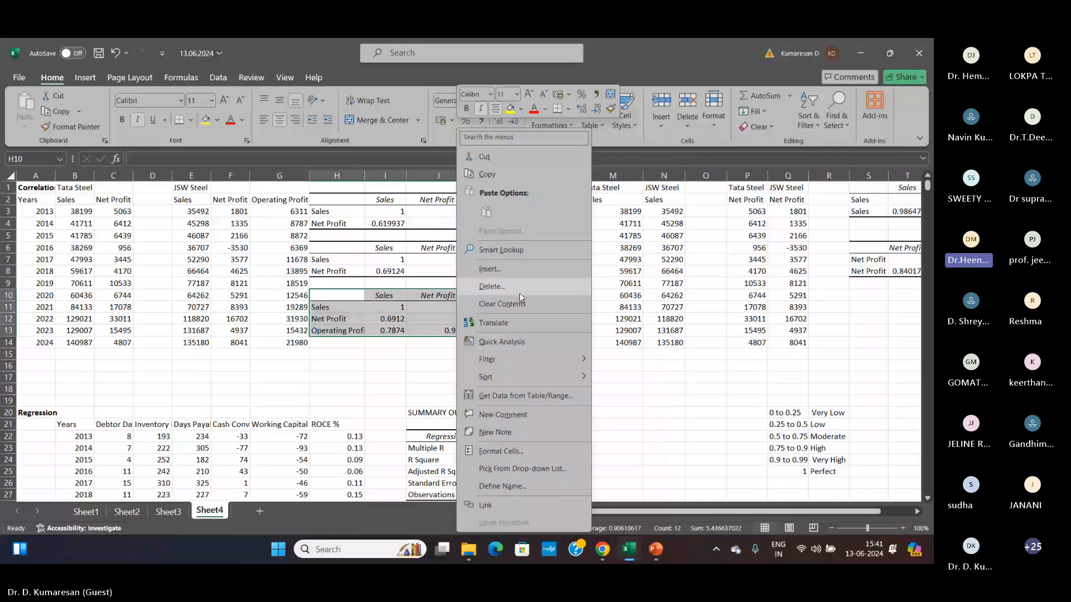
click(520, 293)
click(191, 120)
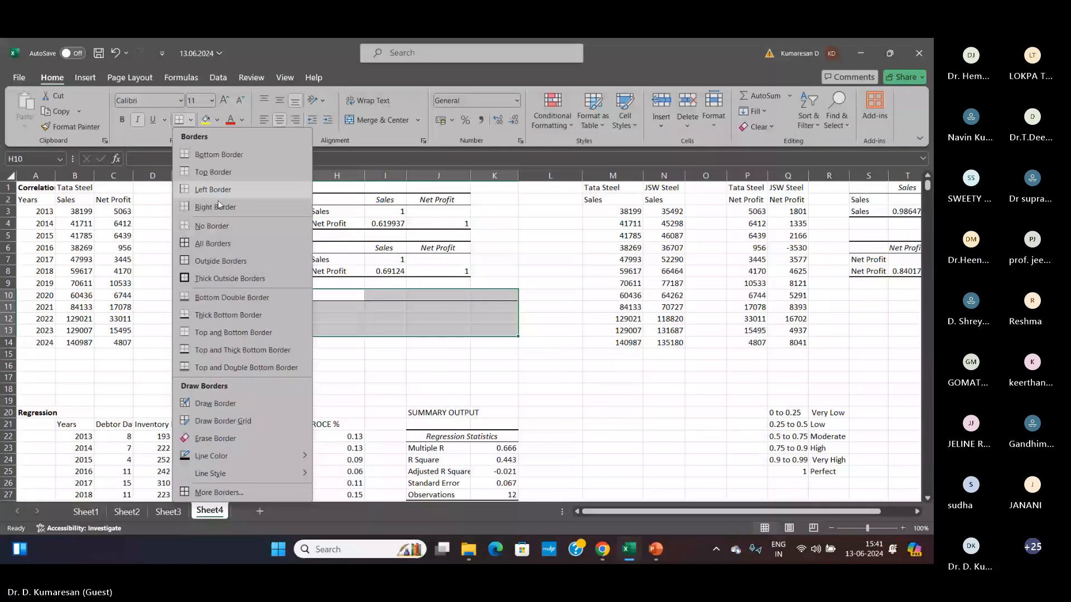
click(211, 226)
click(438, 388)
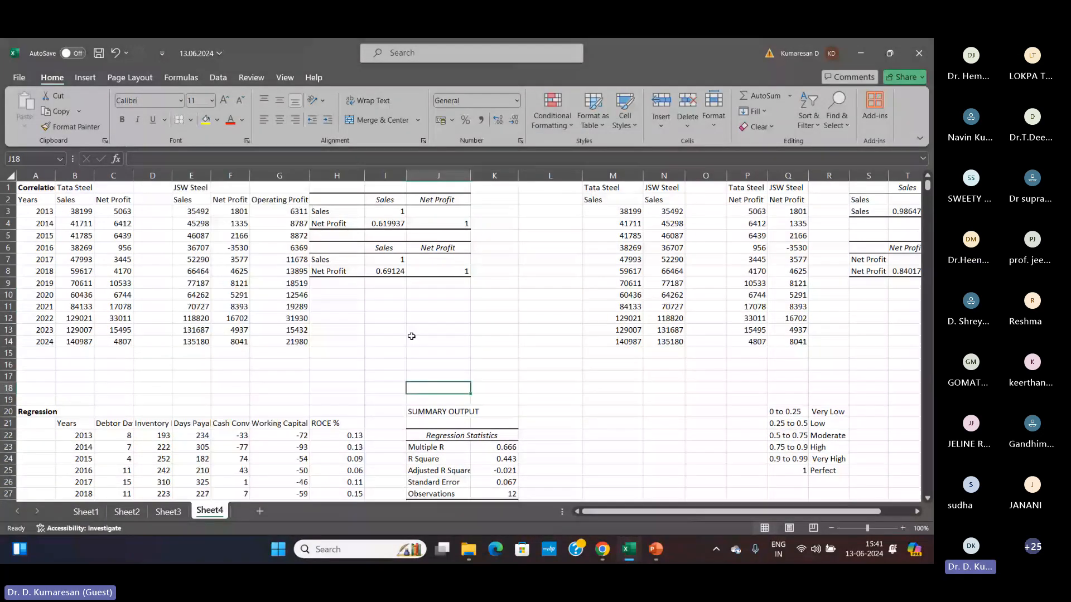
- Review the Regression table's variable headings in row 21, including Inventory Days, Cash Conversion Cycle, Working Capital Days and ROCE %
click(385, 273)
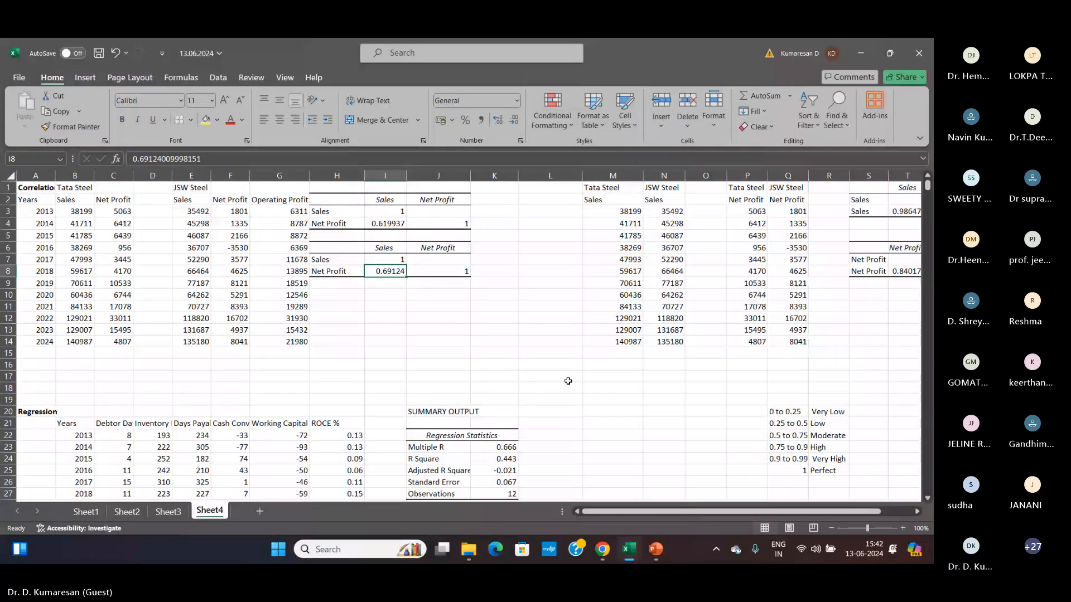
scroll(567, 381, down, 3)
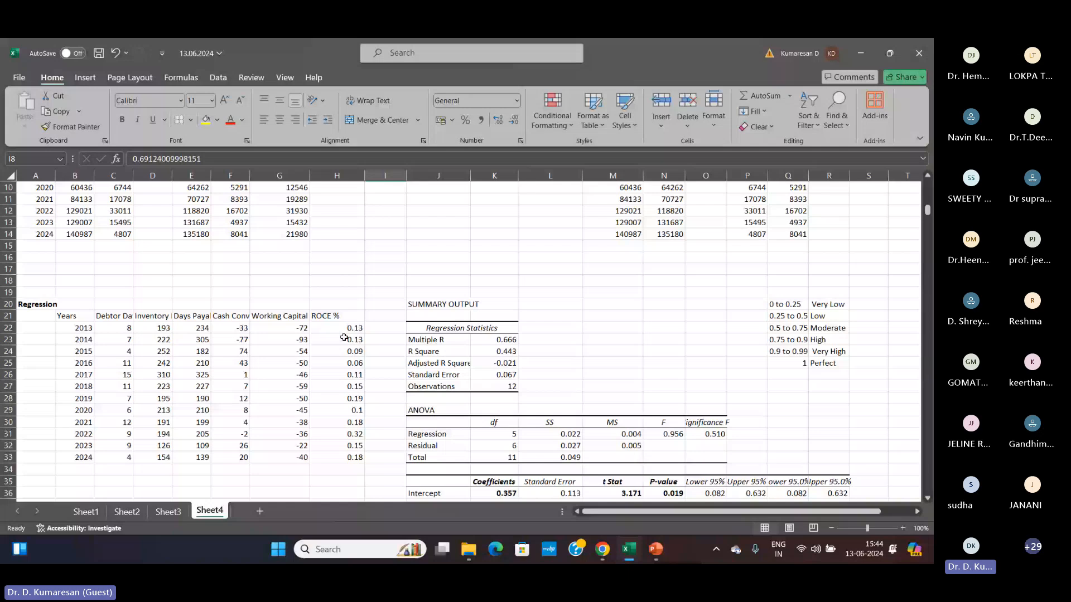
click(164, 315)
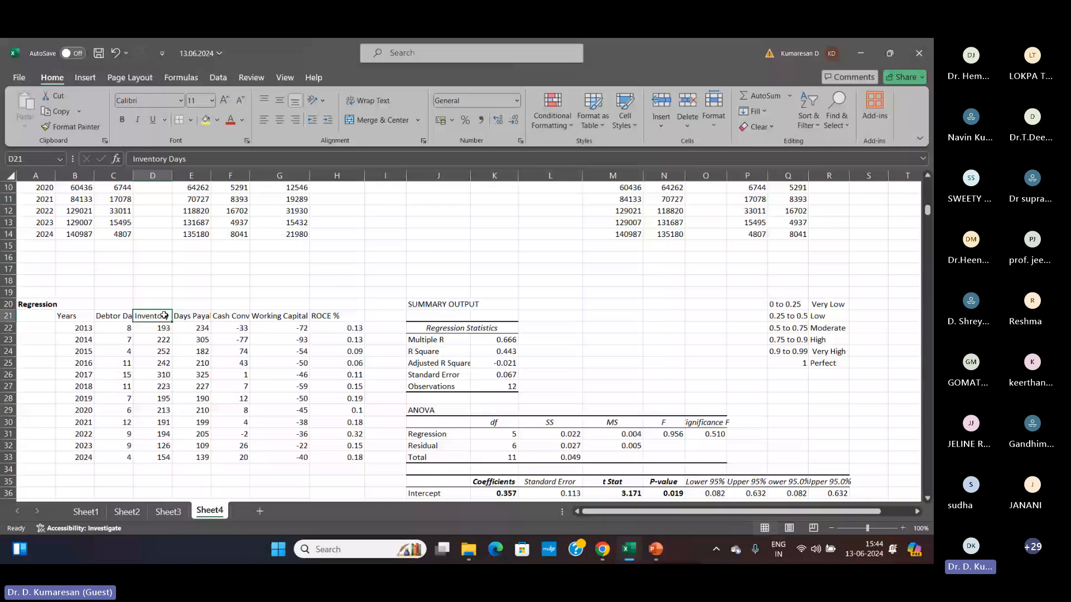
click(232, 315)
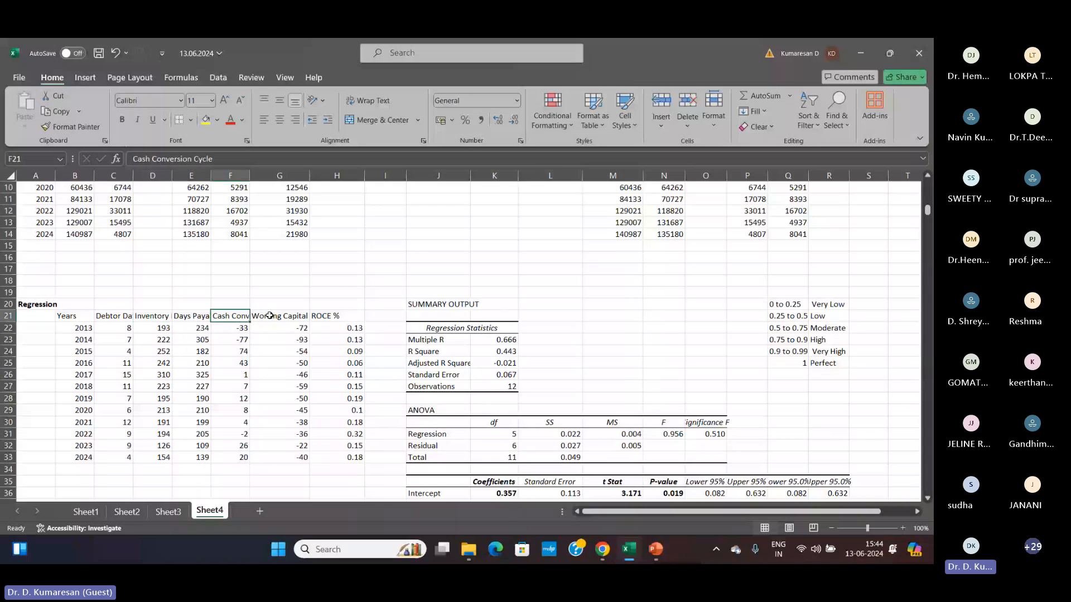
click(270, 316)
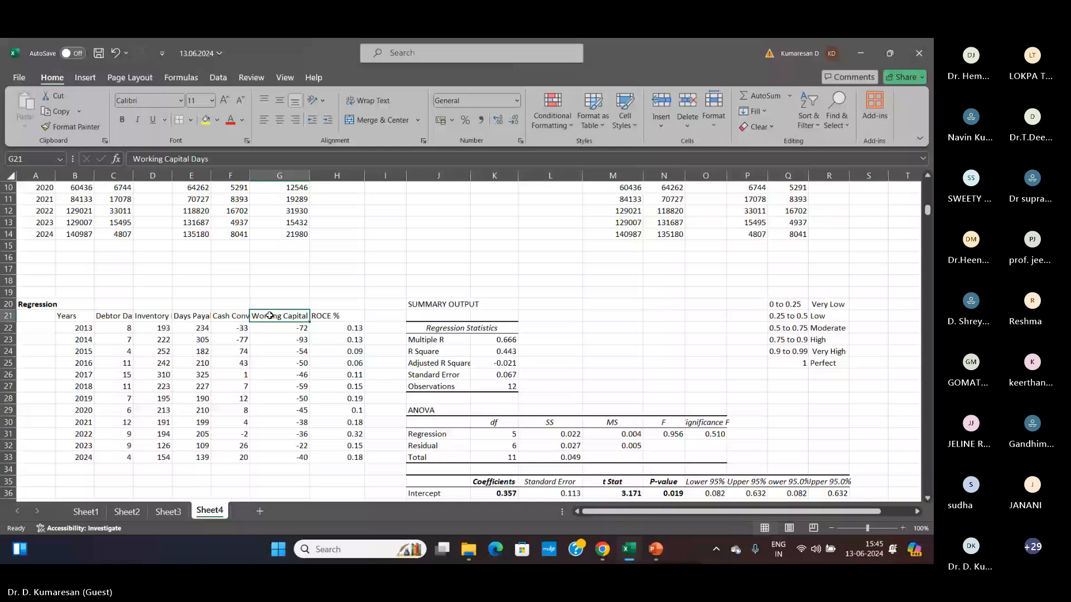
key(Right)
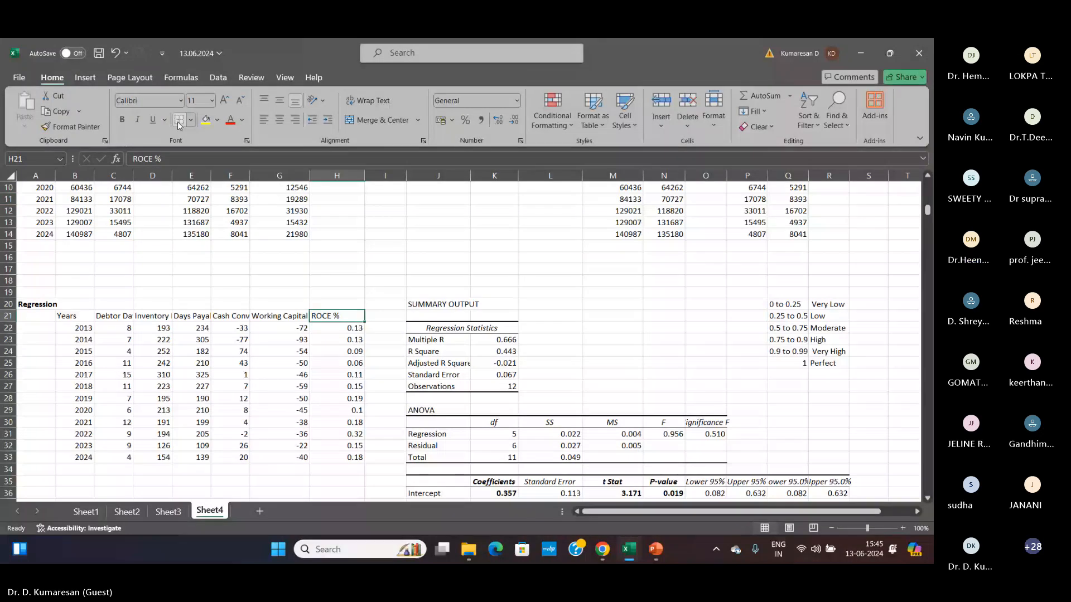
- Start a Regression analysis from the data analysis tools
click(217, 78)
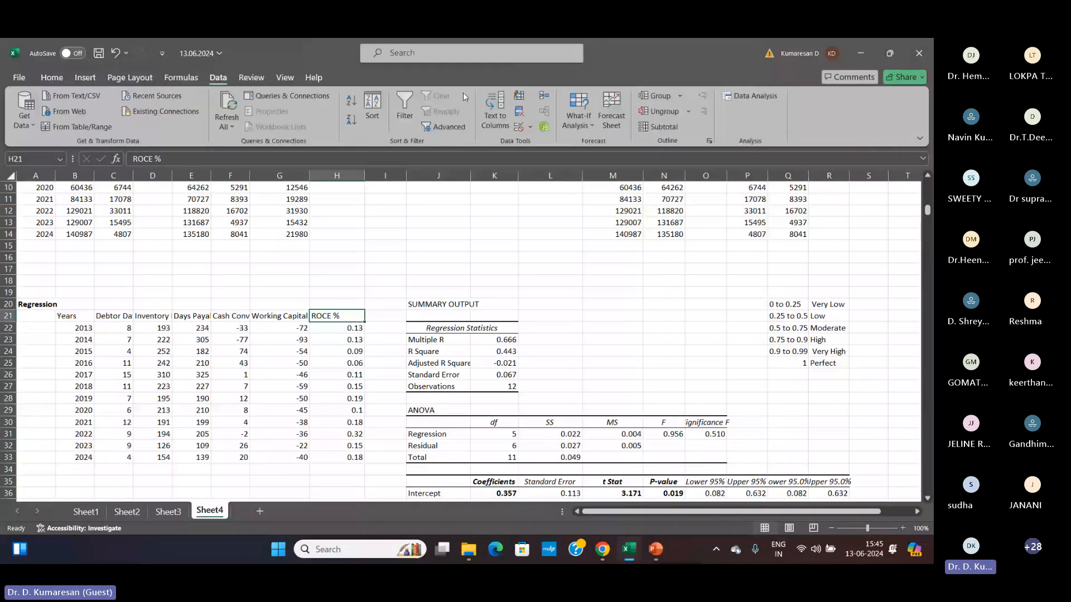
click(750, 96)
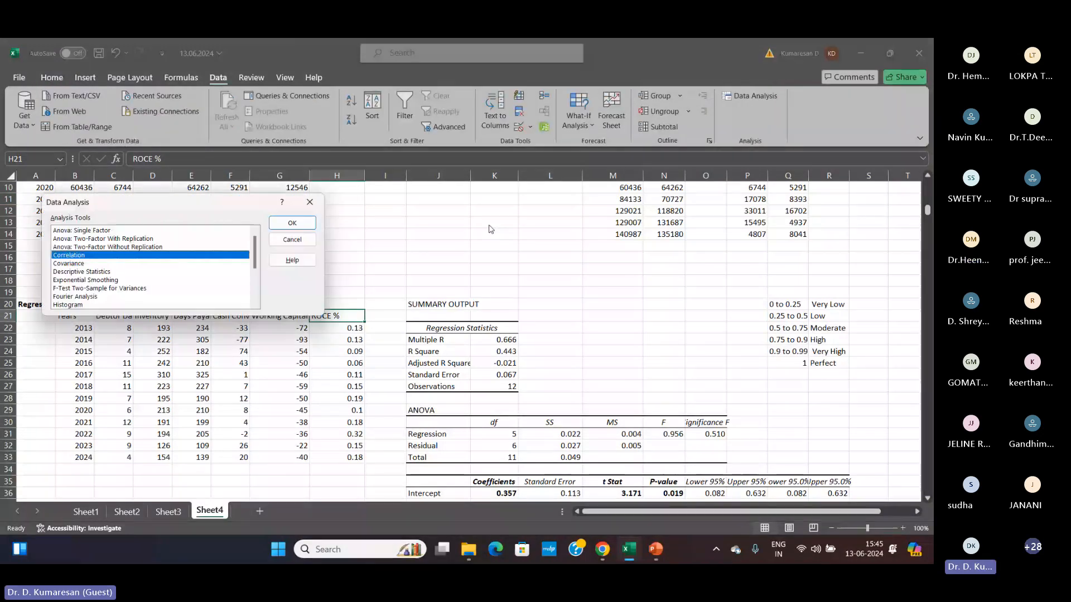
scroll(88, 276, down, 3)
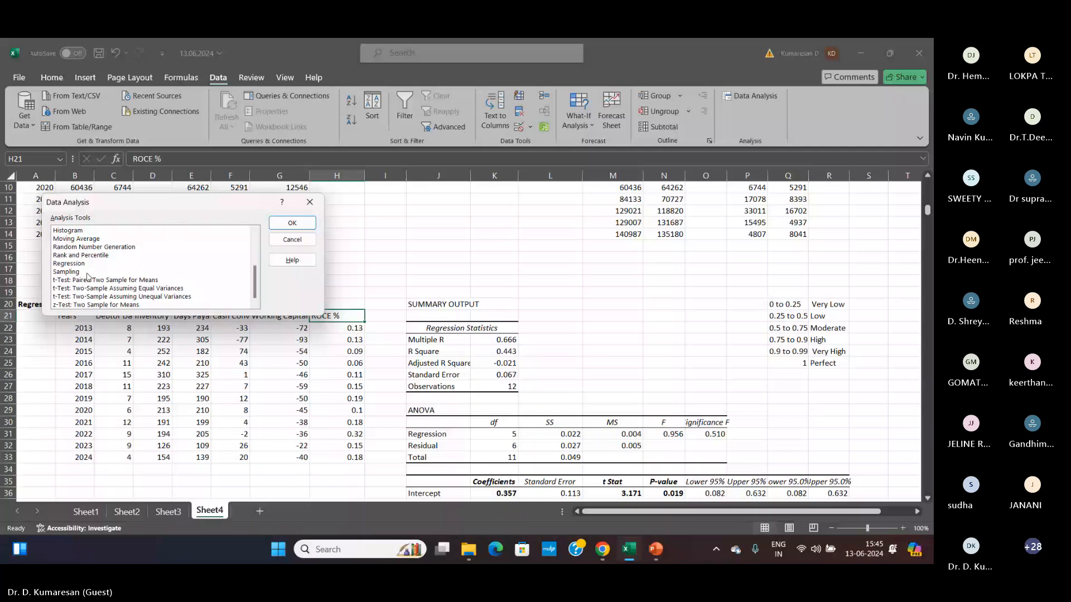
click(84, 264)
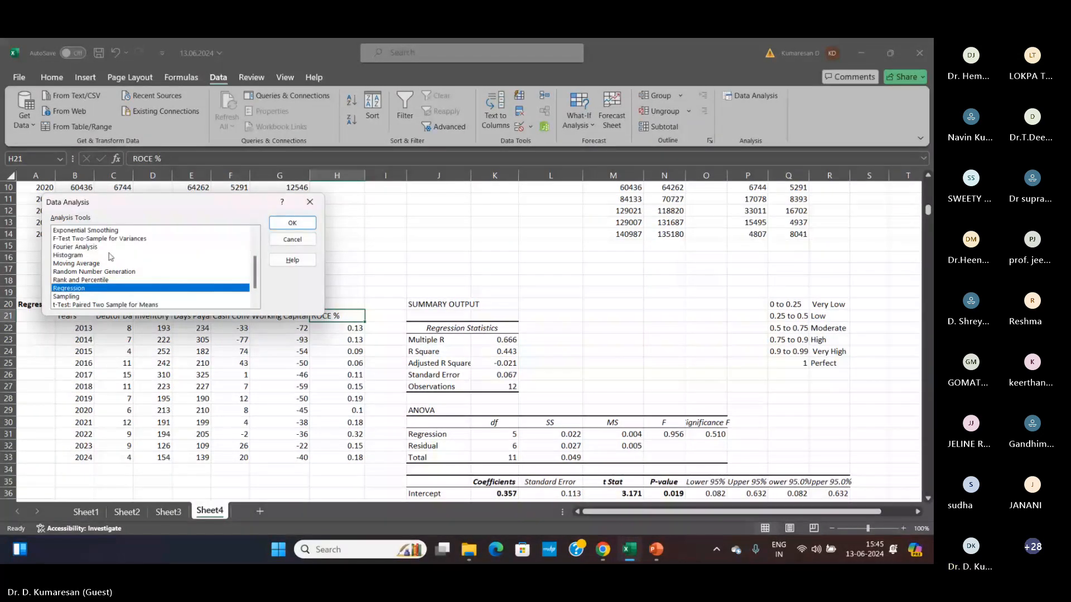
scroll(109, 257, up, 3)
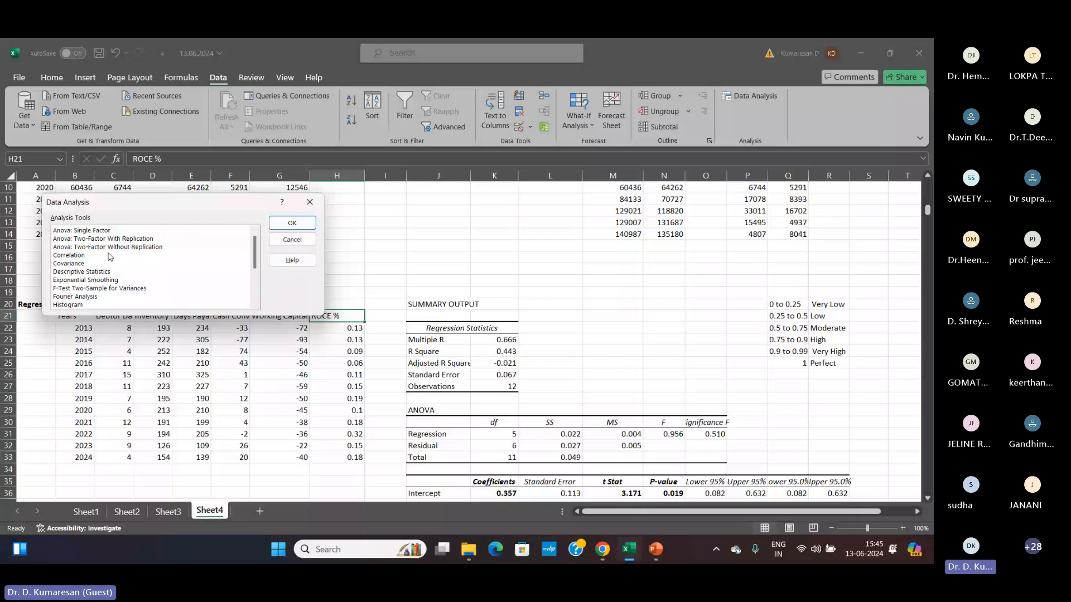
double_click(110, 256)
click(280, 228)
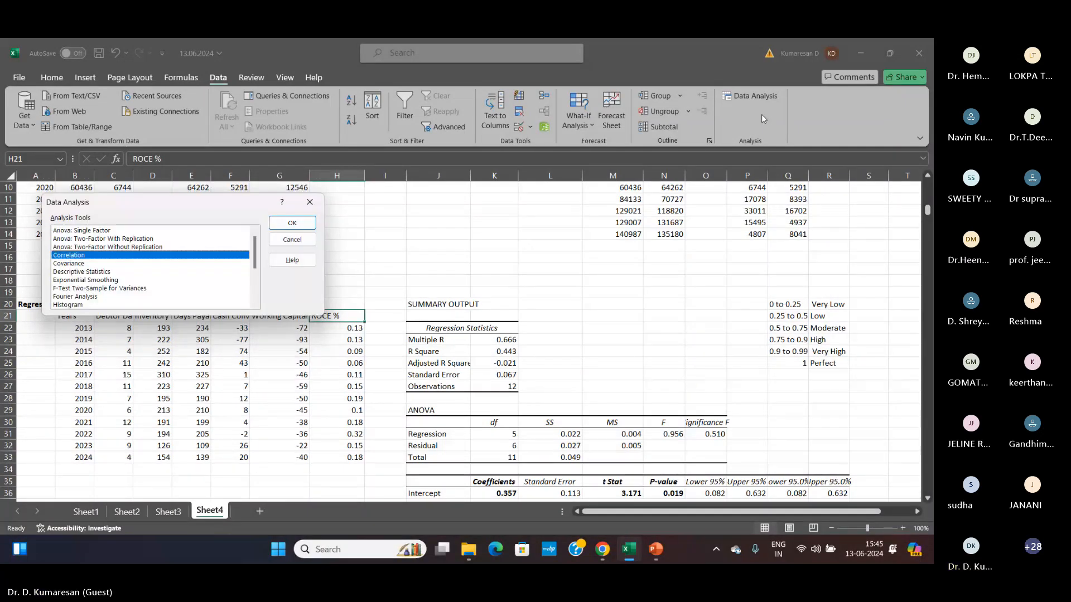
scroll(87, 277, down, 1)
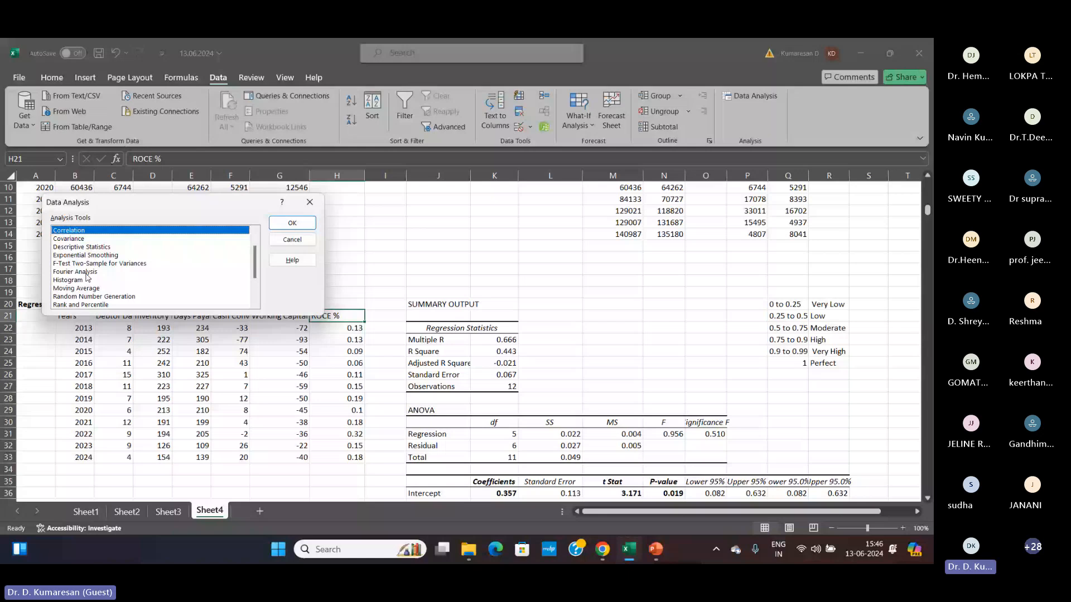
scroll(87, 277, down, 1)
click(84, 288)
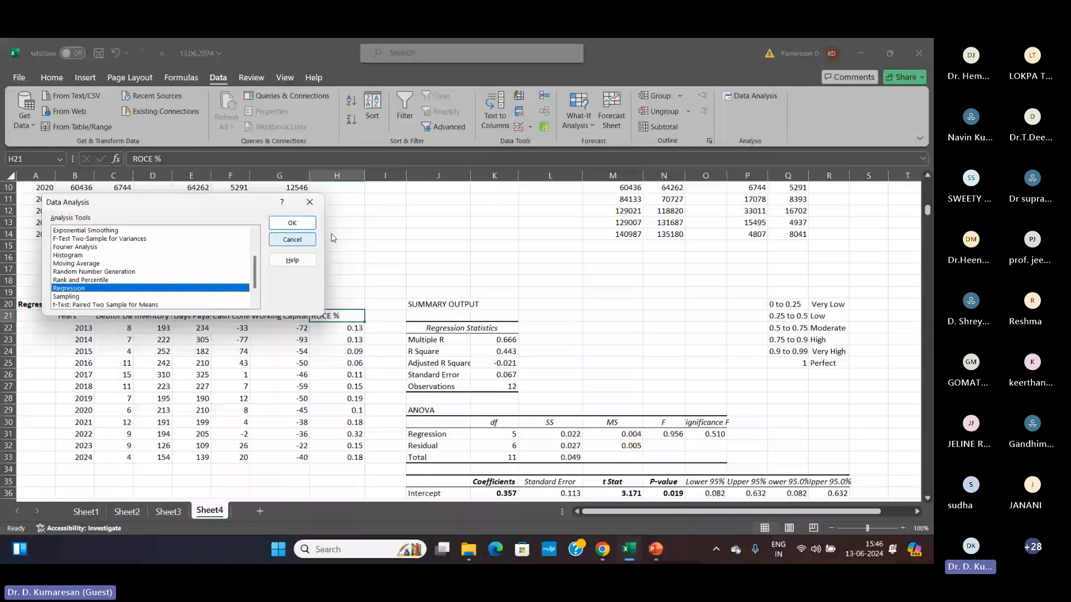
click(292, 223)
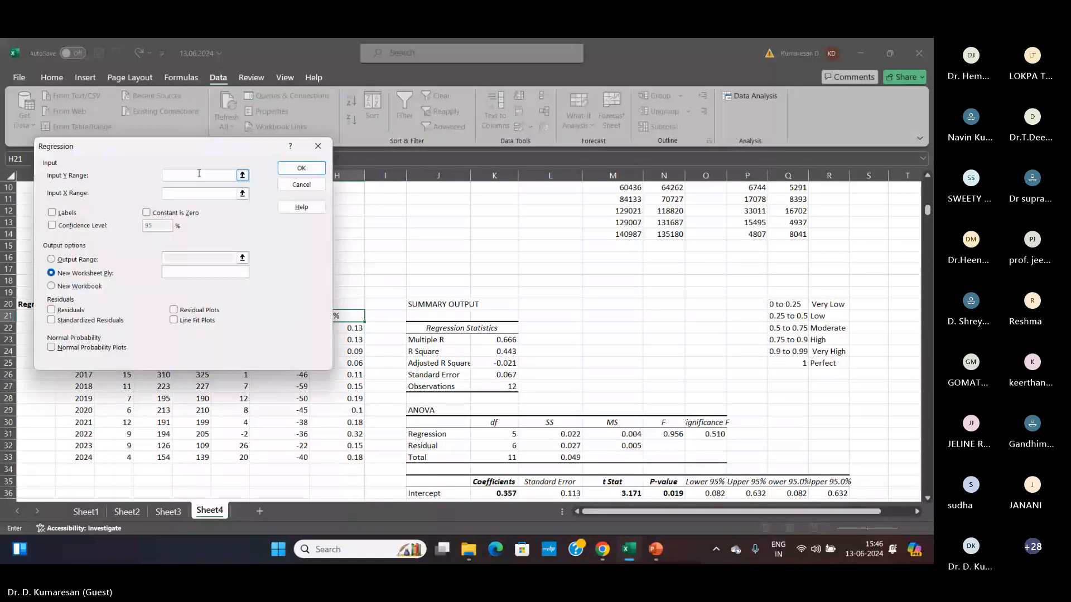
- Move the Regression dialog clear of the data table and set its Y range to the ROCE % data in H21:H33
drag(203, 154, 635, 194)
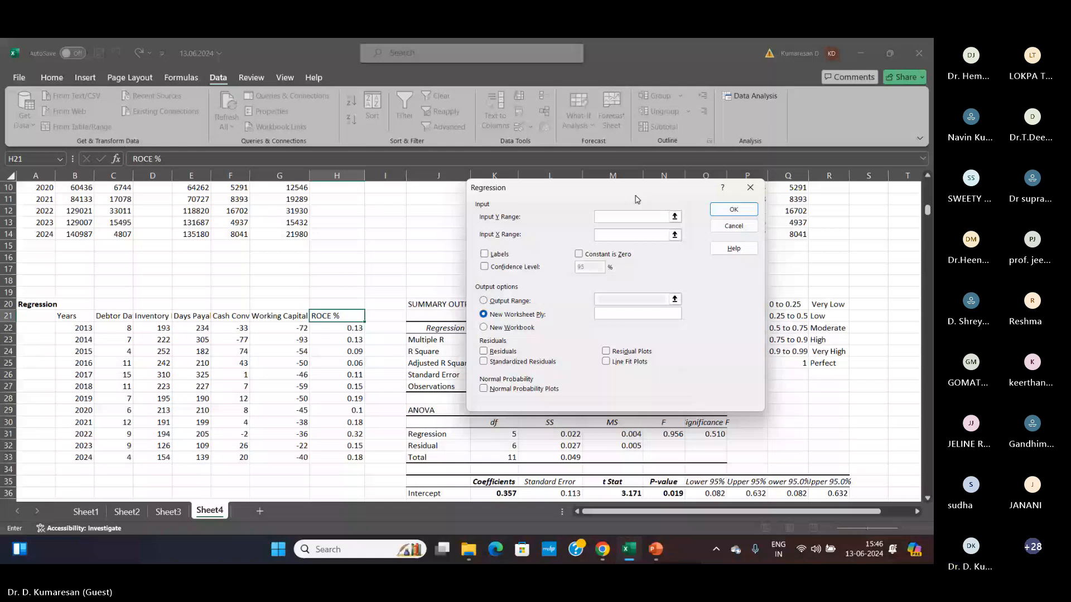
drag(635, 195, 646, 175)
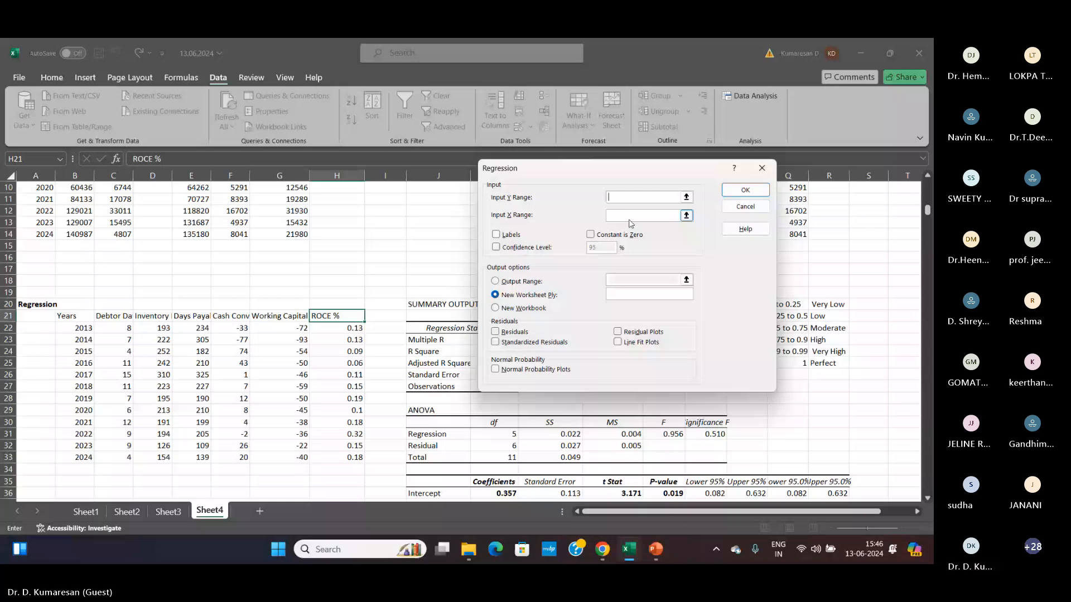
drag(337, 316, 337, 453)
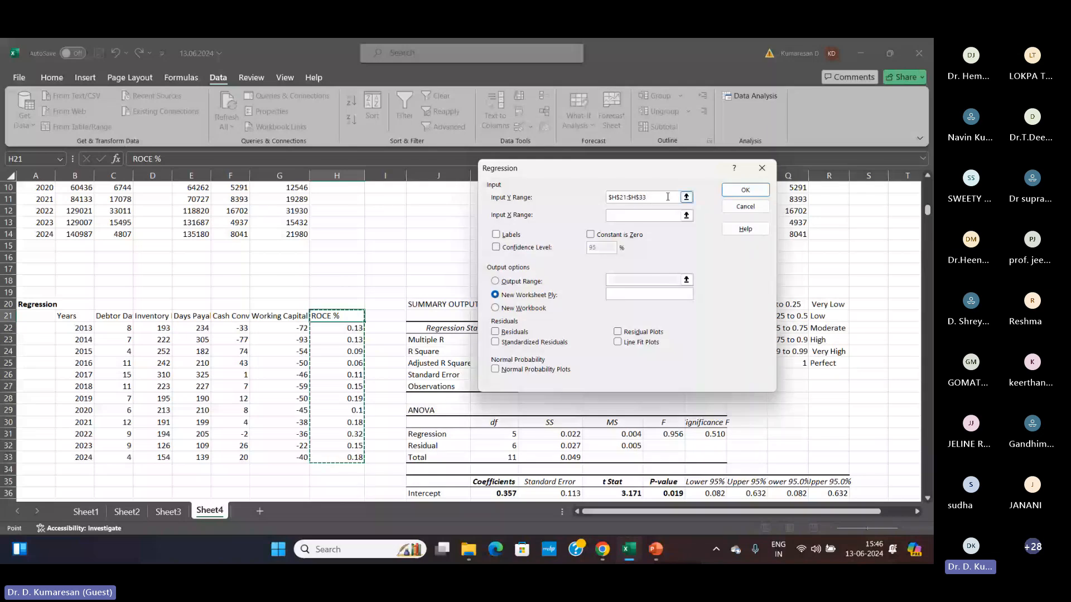
- Set the regression's X range to the five working-capital variables in C21:G33 and treat the first row as labels
click(660, 215)
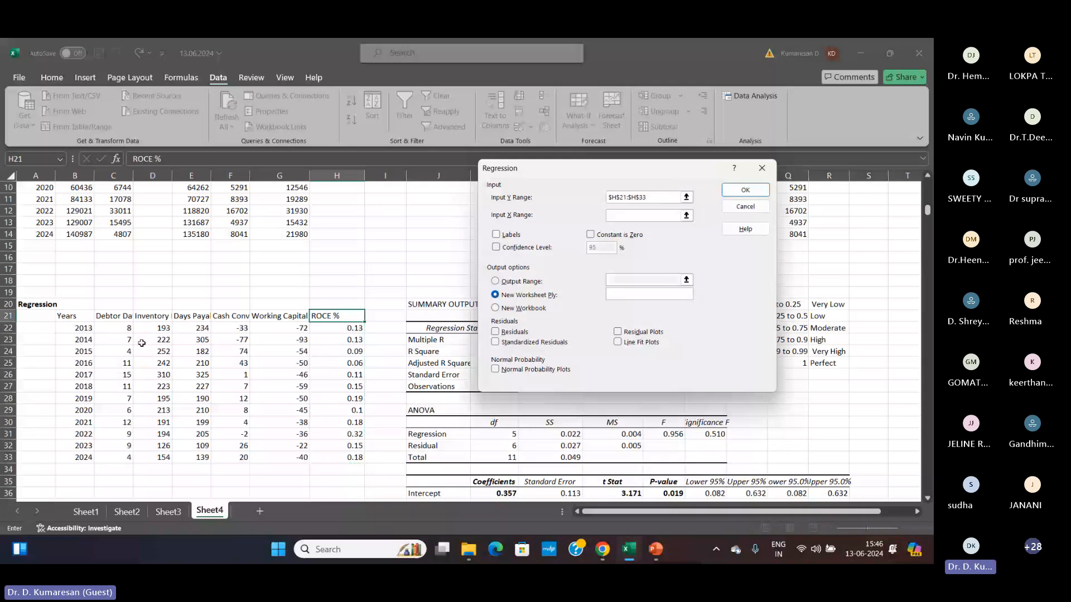
click(114, 315)
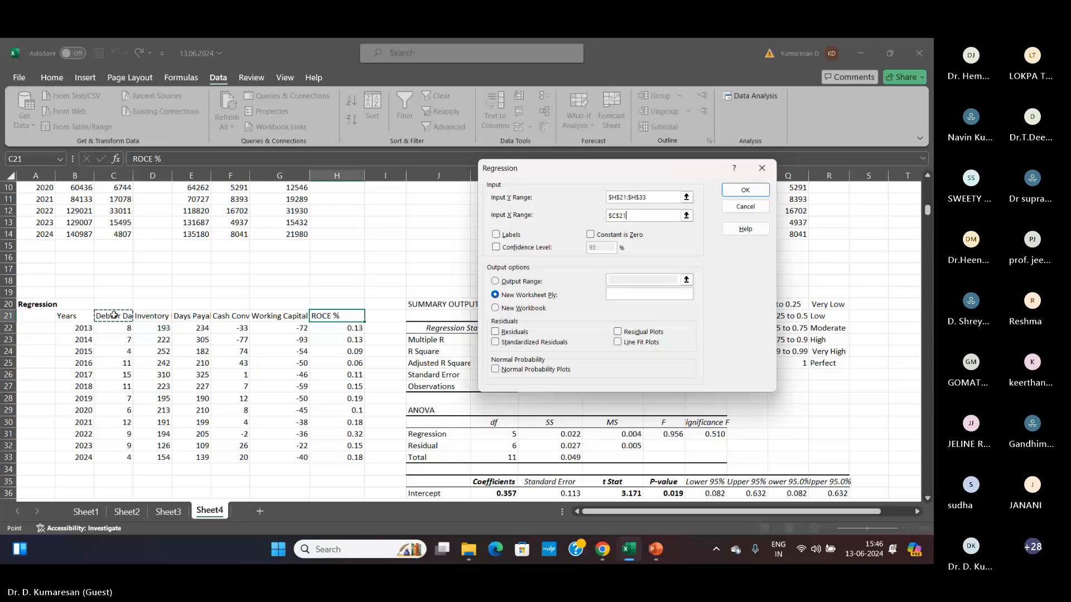
drag(114, 315, 286, 458)
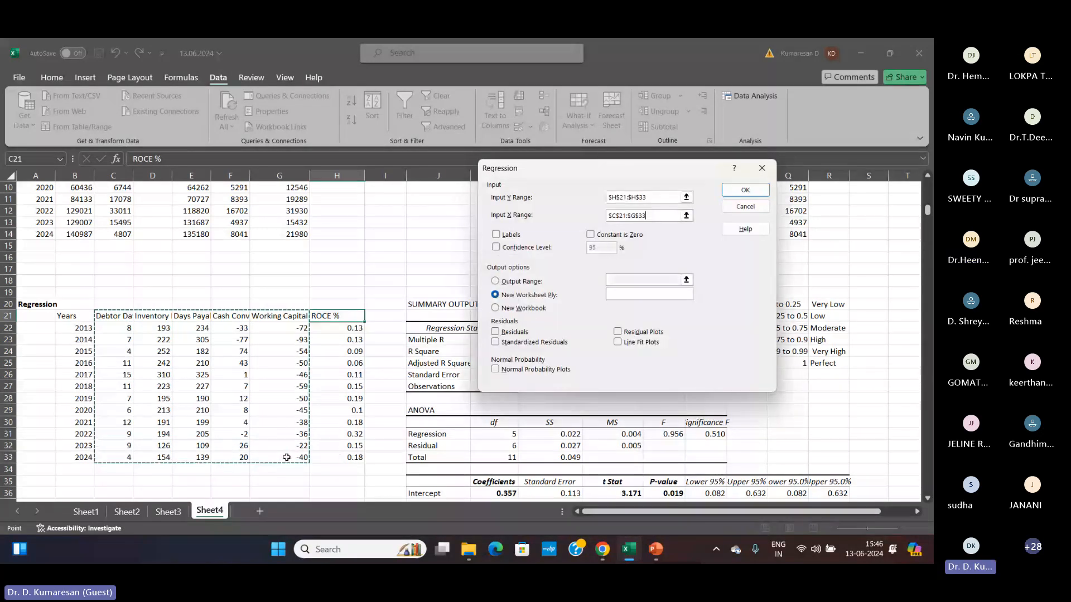
click(500, 238)
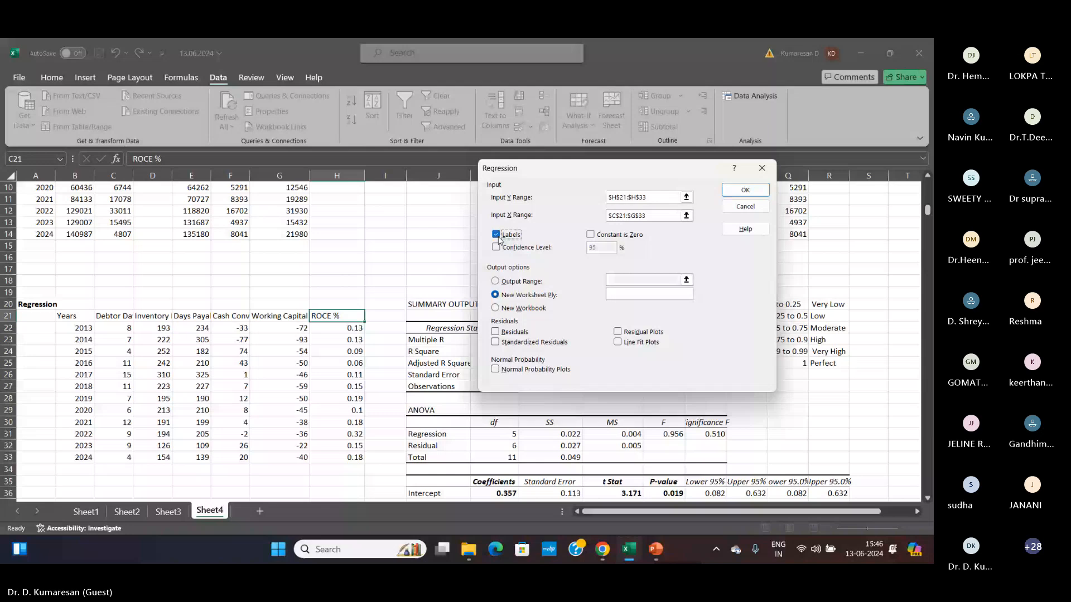
- Send the regression output to cell T20 on the same sheet, clear of the existing results, and run the regression
click(497, 283)
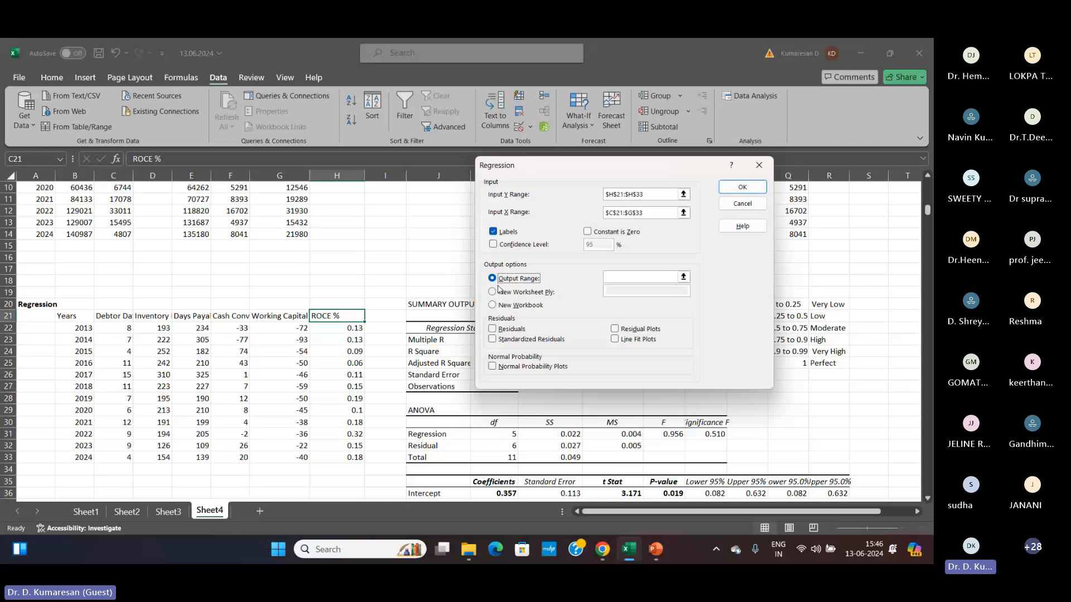
click(629, 277)
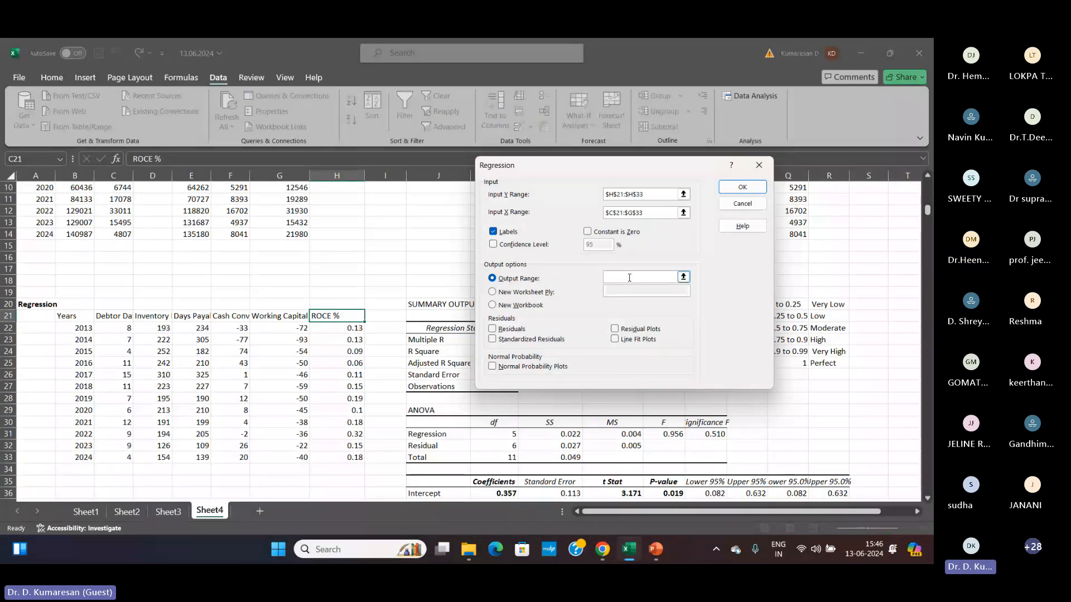
scroll(862, 331, down, 2)
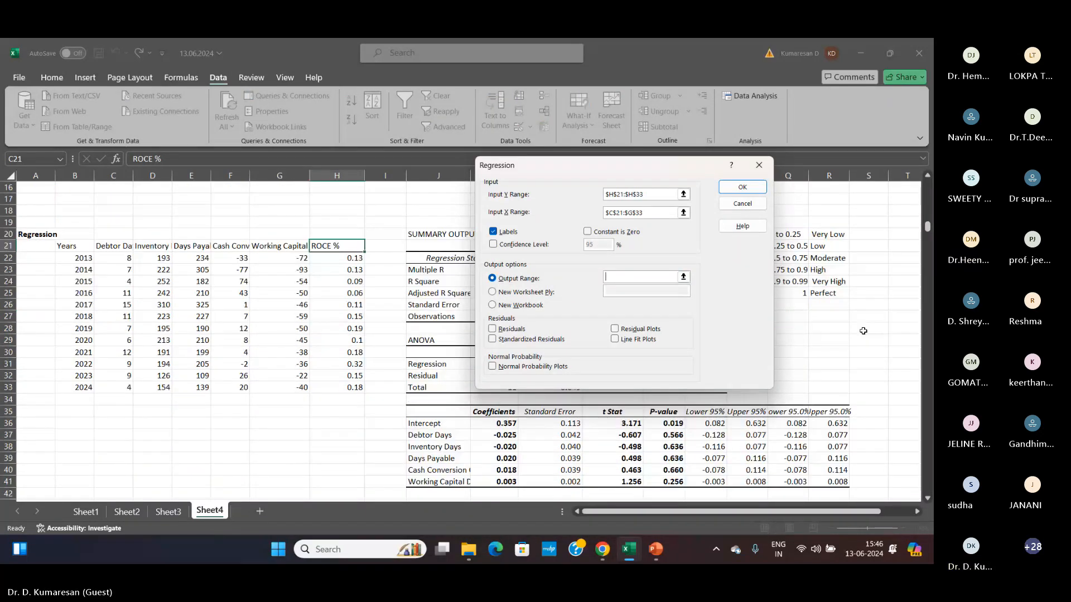
click(915, 512)
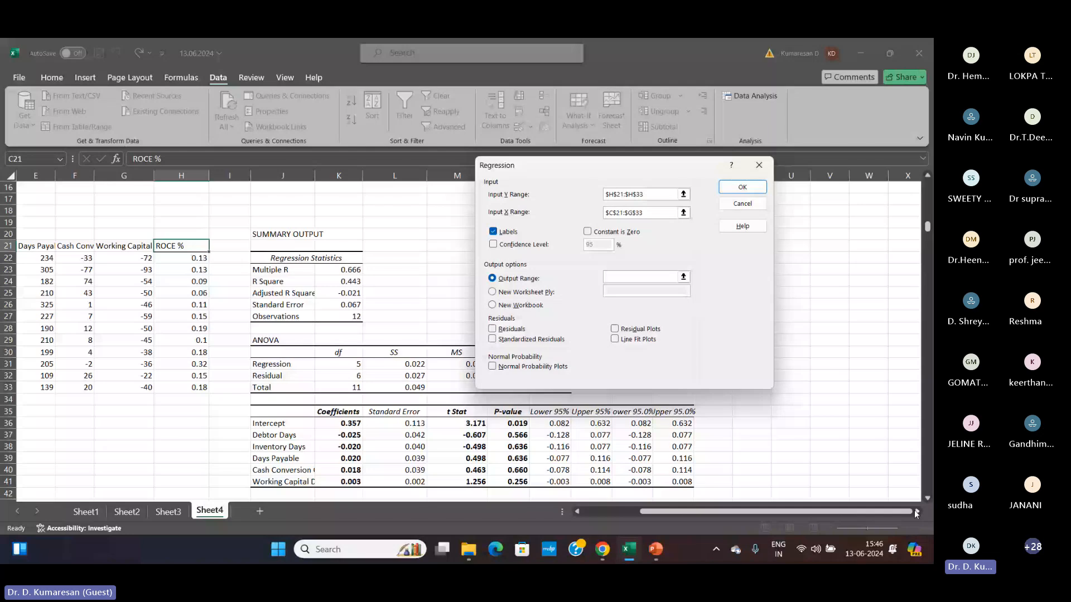
click(914, 512)
drag(651, 173, 520, 110)
click(716, 235)
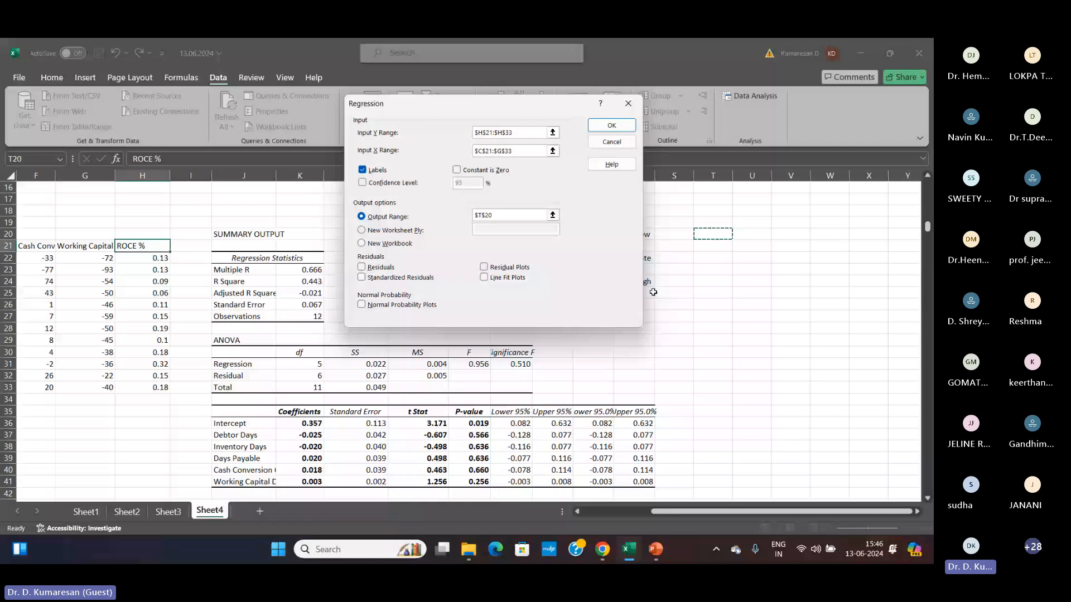
click(608, 126)
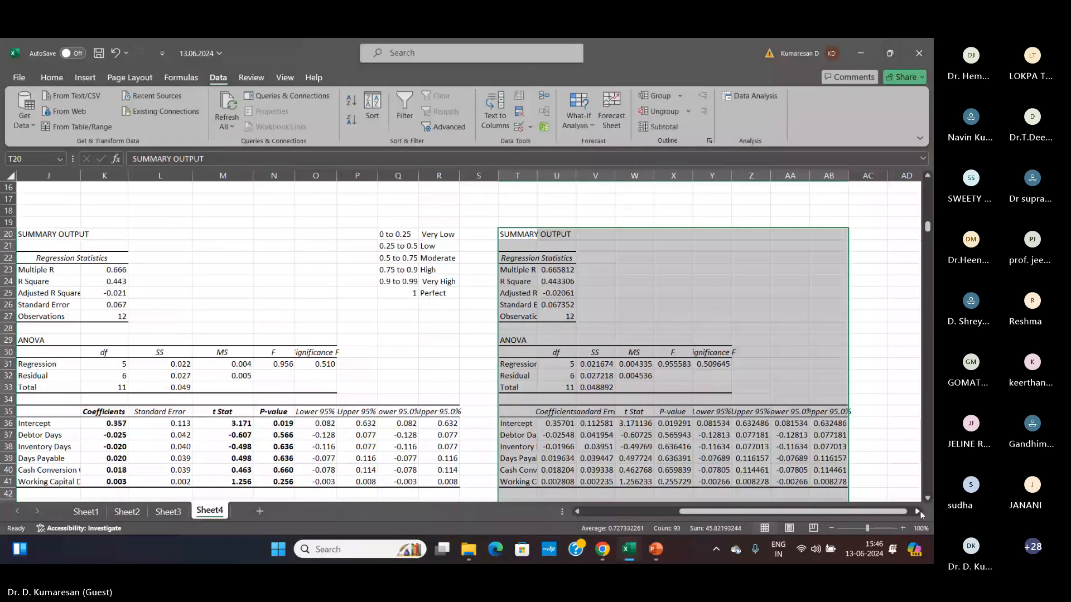
- Make the R Square label and its value bold in J24:K24 of the original summary output
drag(786, 512, 772, 510)
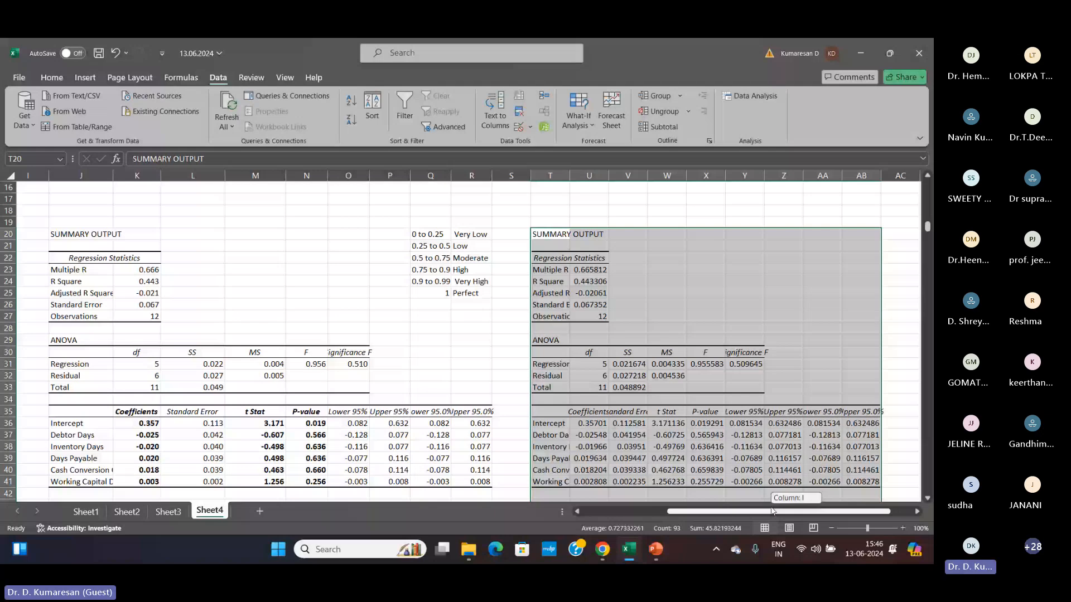
drag(773, 512, 687, 512)
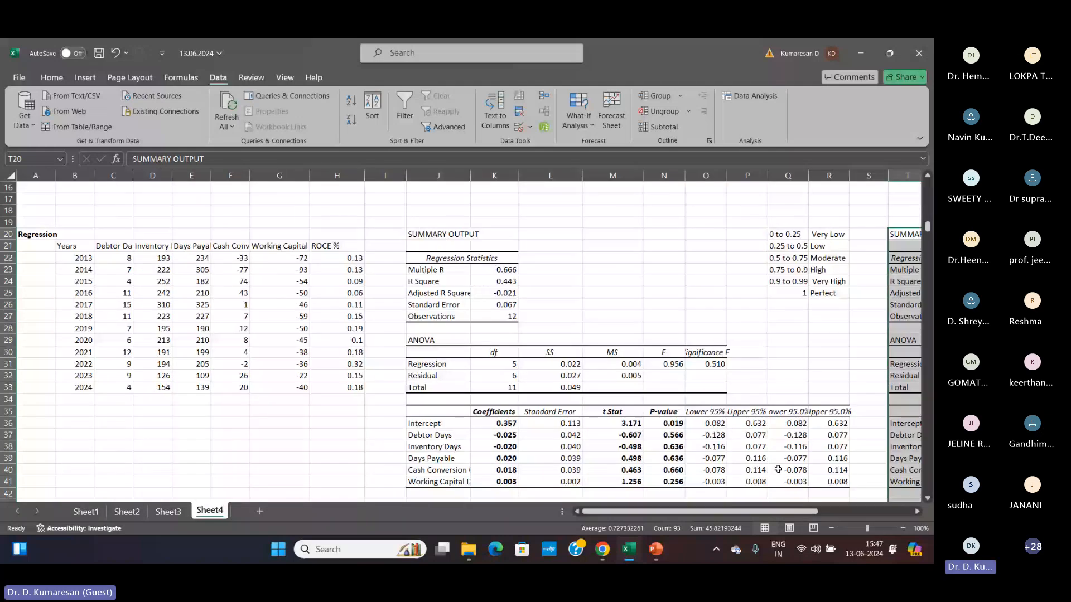
click(508, 258)
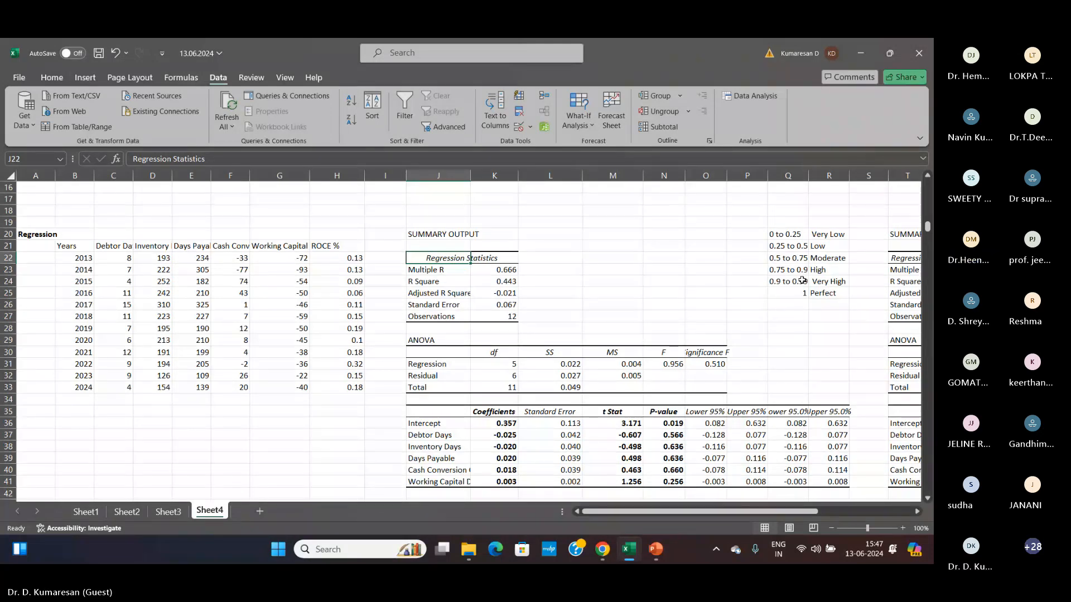
key(Down)
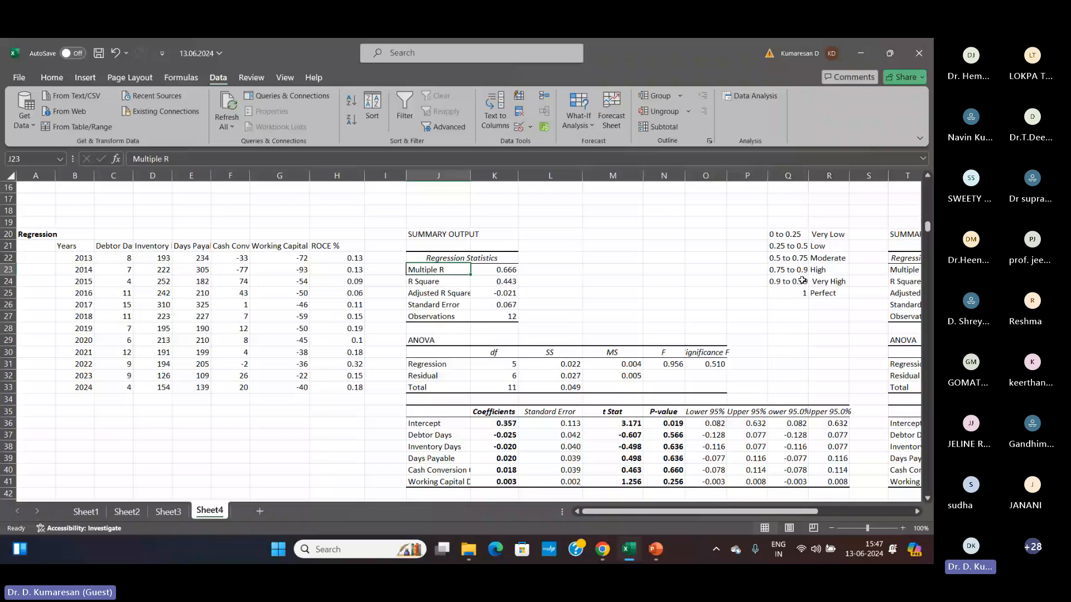
key(Down)
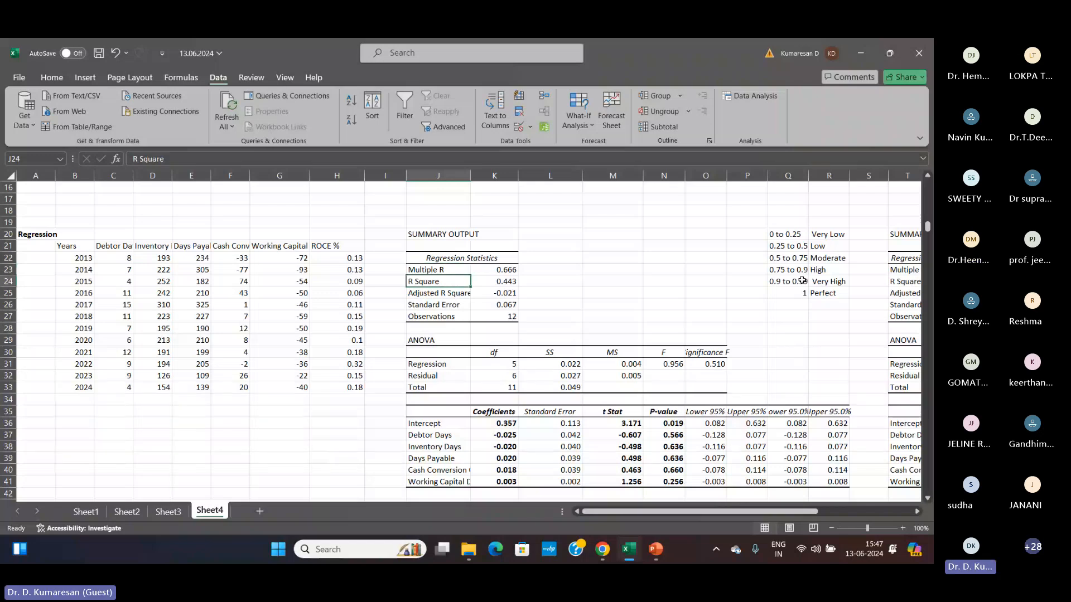
key(shift+Right)
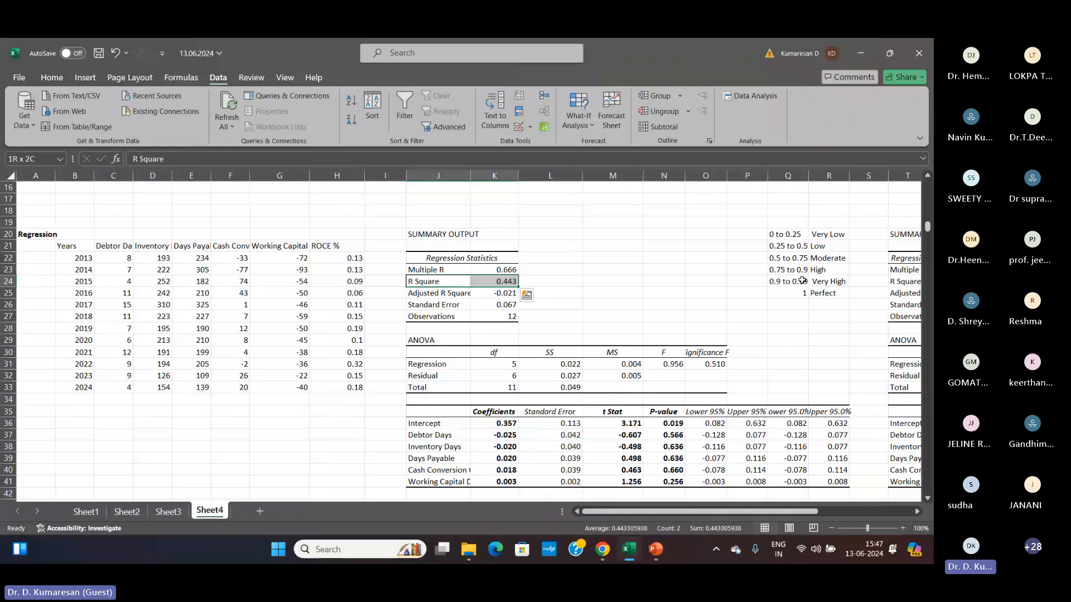
key(ctrl+b)
- Make the Significance F value in O31 bold and enter >0.05 beside it in P31
click(788, 363)
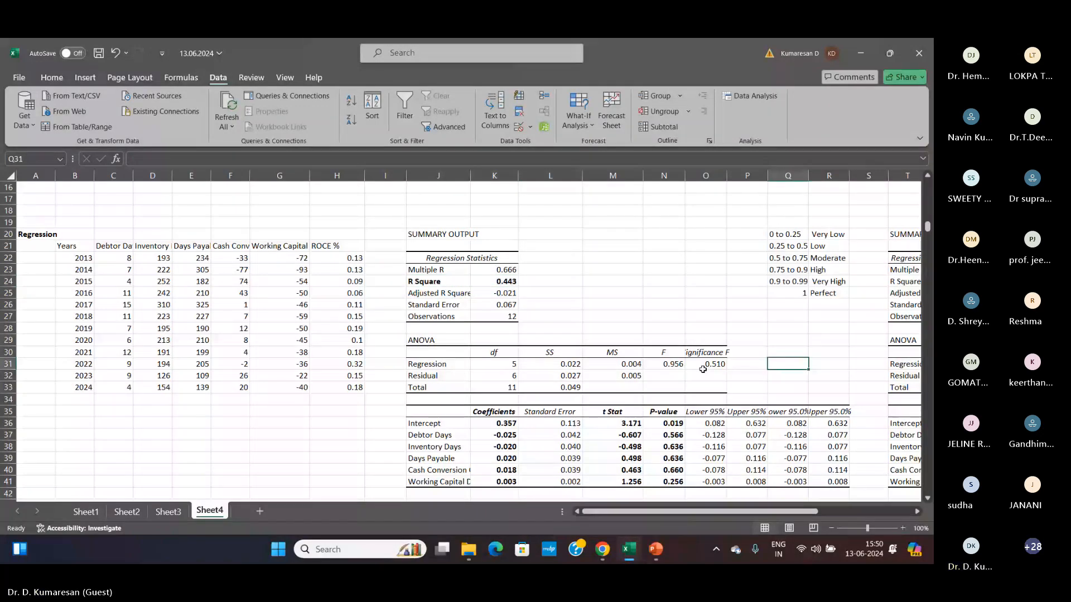
click(703, 368)
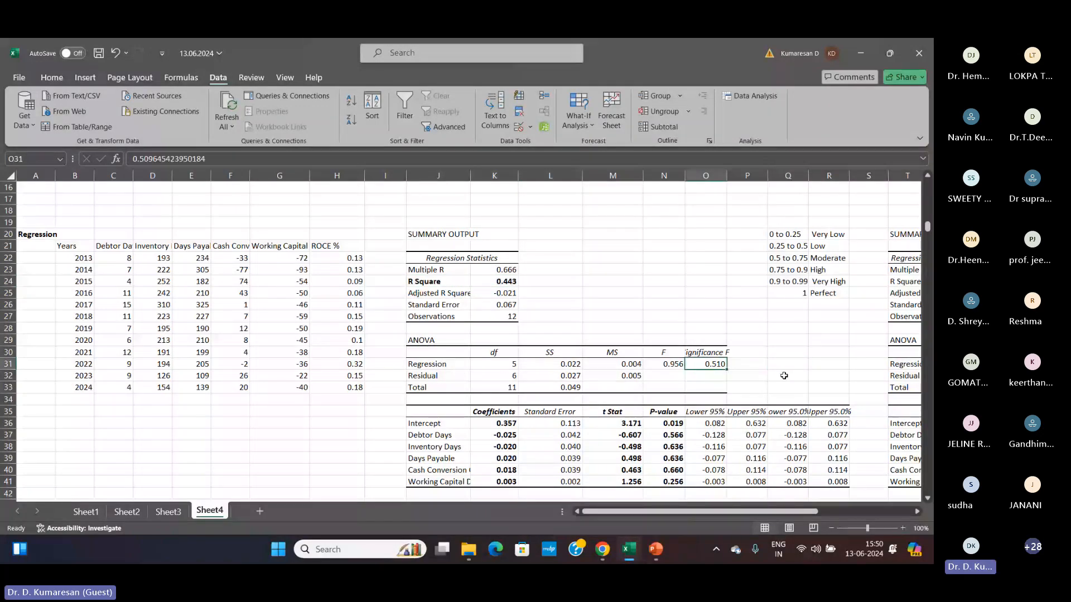
key(ctrl+b)
key(Right)
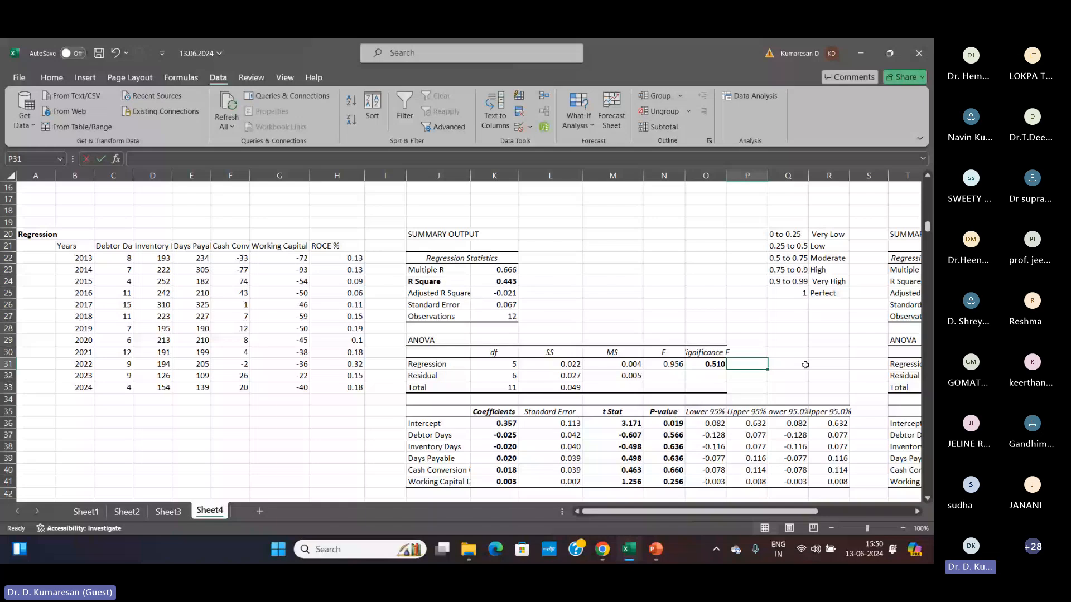
text(>0.05)
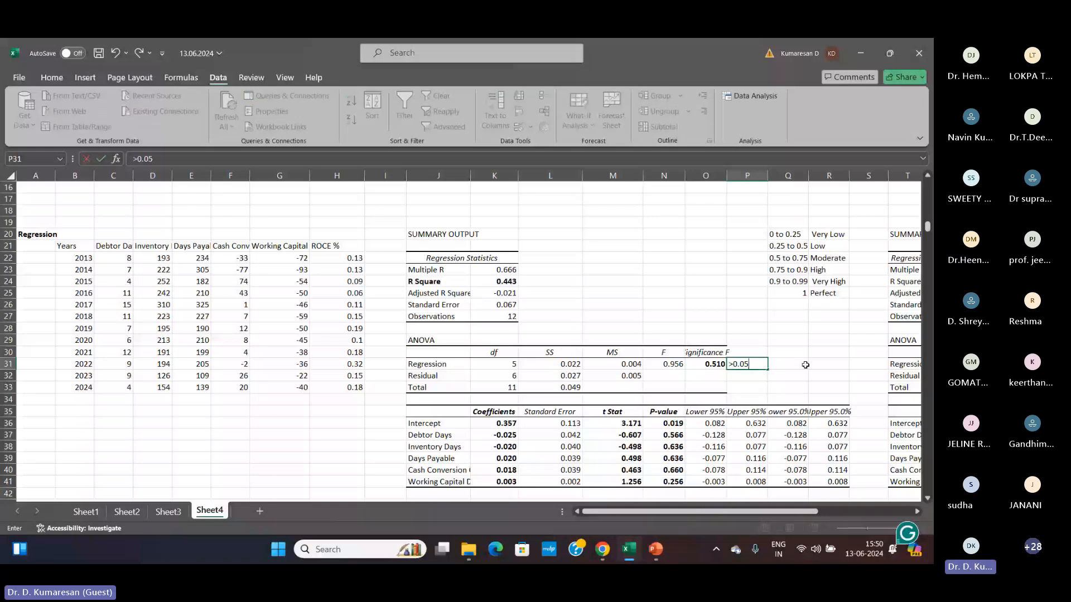
- Begin a text note in Q31 beside the >0.05 comparison
click(805, 365)
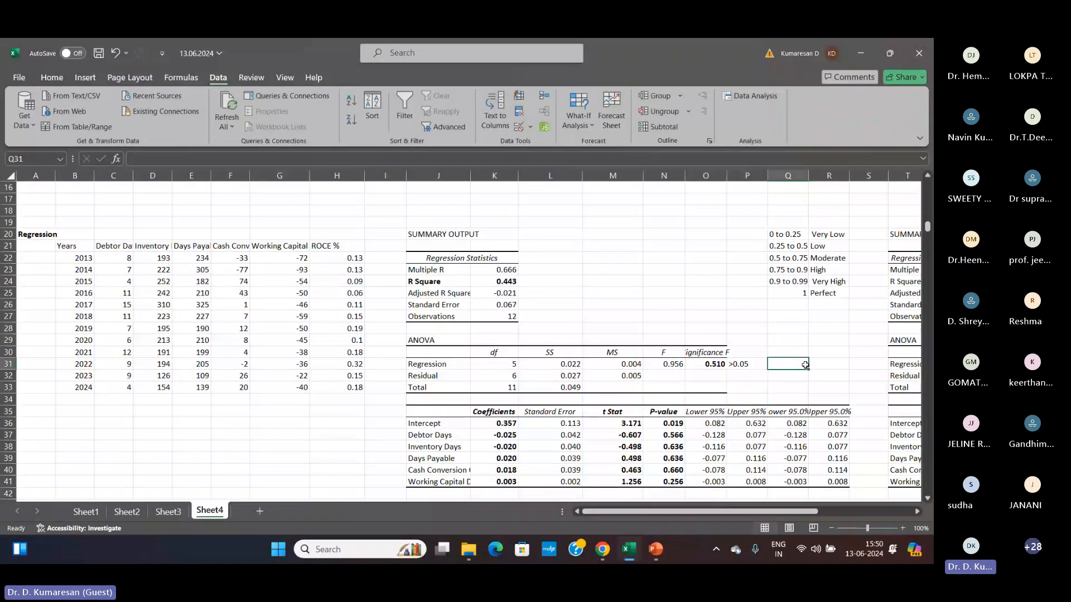
text(aC)
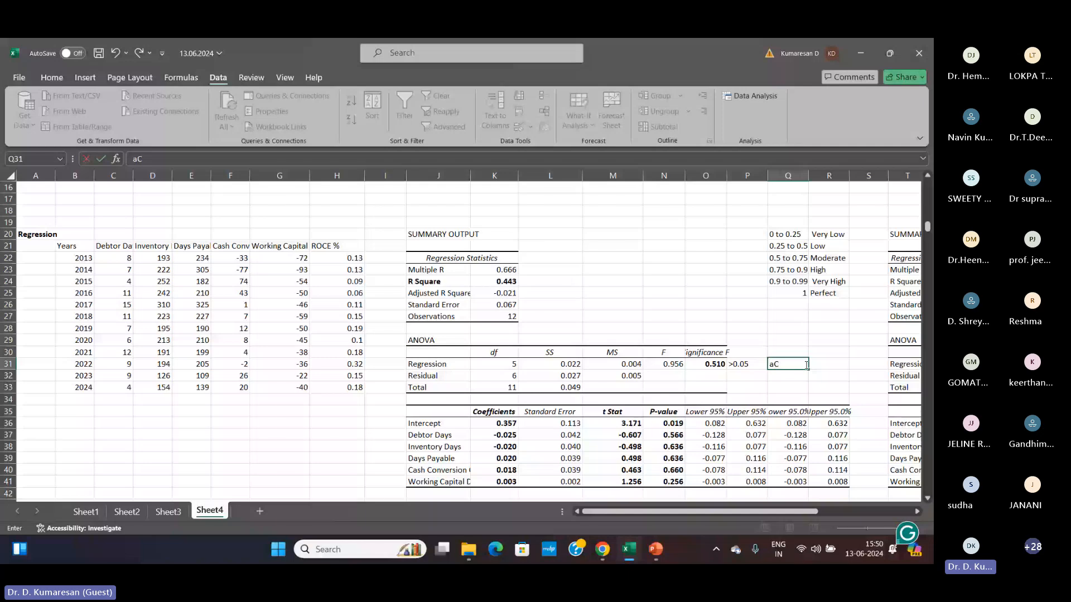
- Enter Accepted as the hypothesis verdict in cell Q31, beside the >0.05 note of the regression's ANOVA row
text(CEPTED)
key(Return)
click(804, 364)
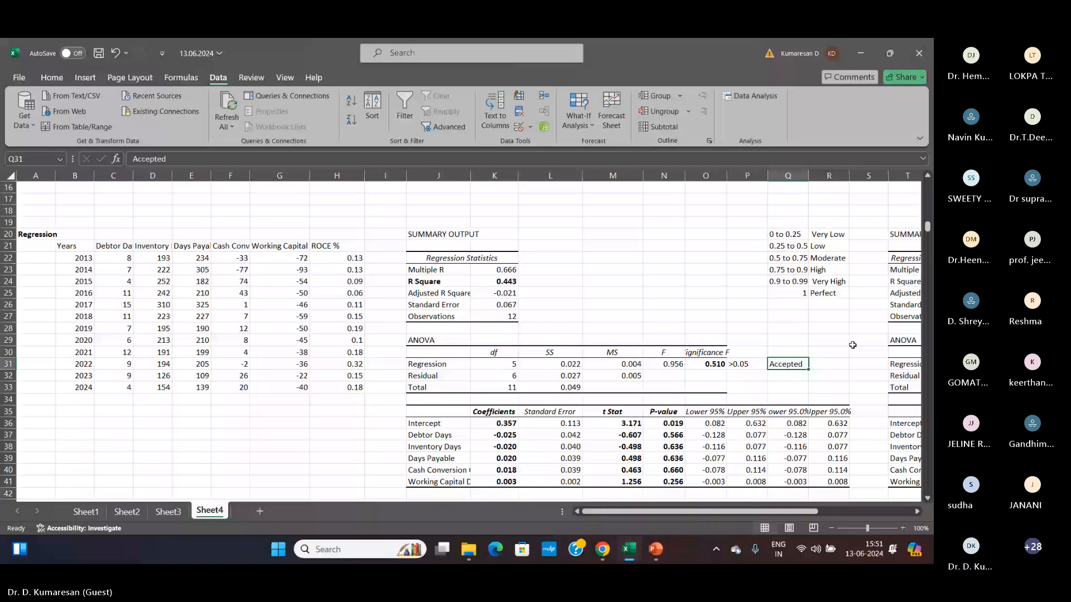
- Enter 0.03 as a trial value in cell O28, above the Significance F column, and clear it
key(Left)
key(Left)
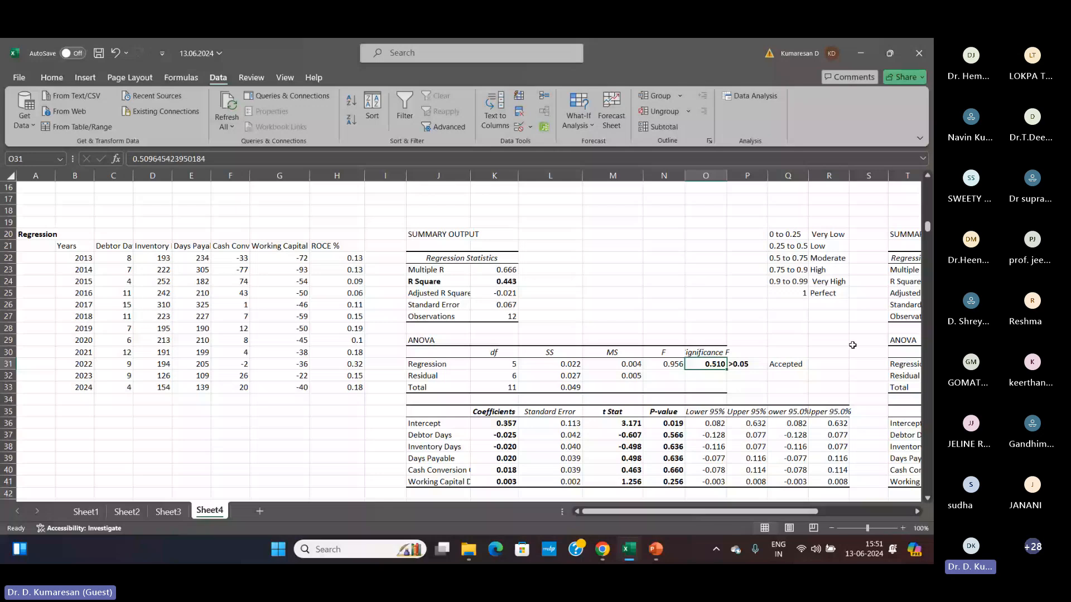
key(Up)
key(Up)
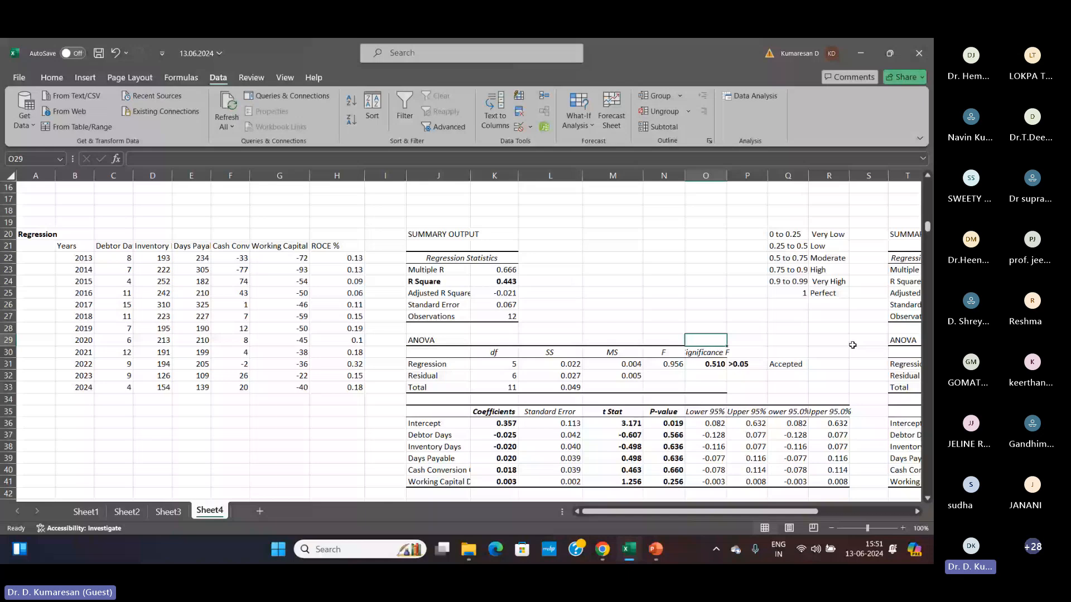
key(Up)
text(0.03)
key(Return)
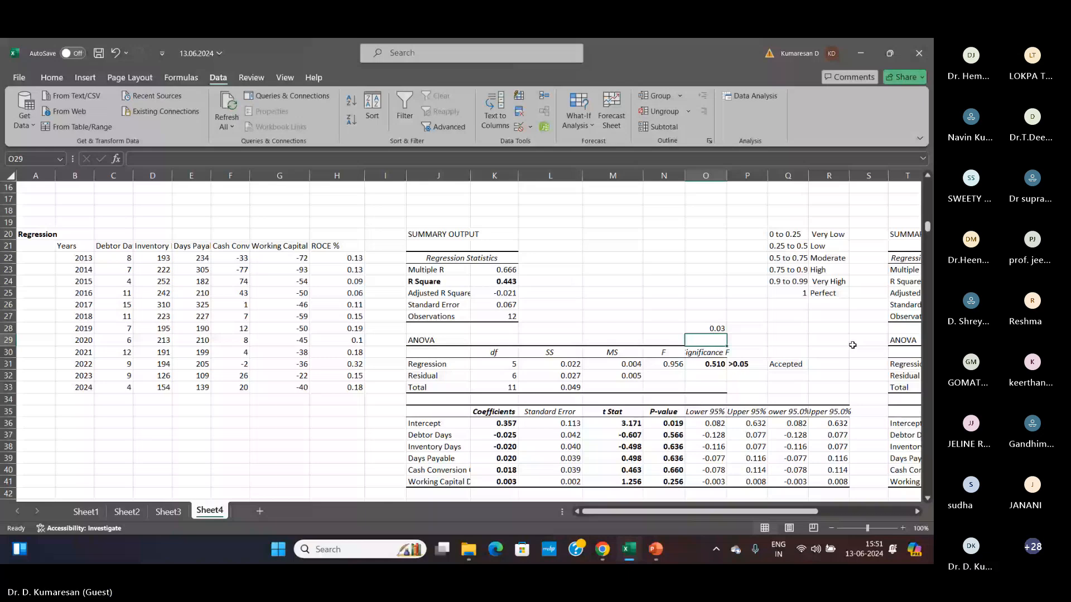
key(Up)
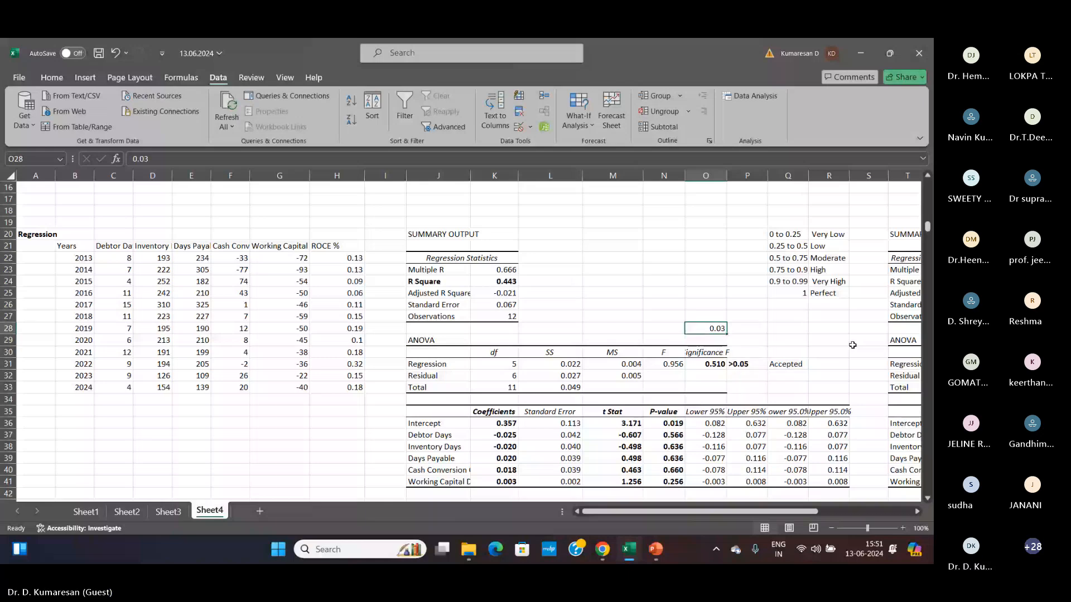
key(Delete)
key(Down)
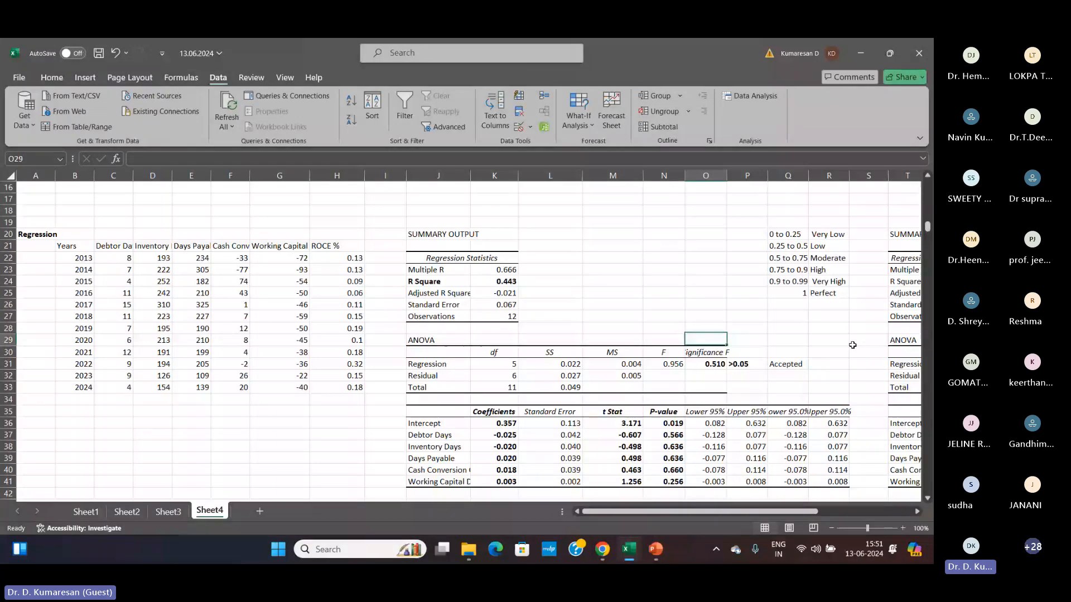
- Examine the headings of the regression coefficients table in row 35, from Coefficients across to P-value
key(Down)
key(Down)
key(Down)
key(Down)
key(Down)
key(Down)
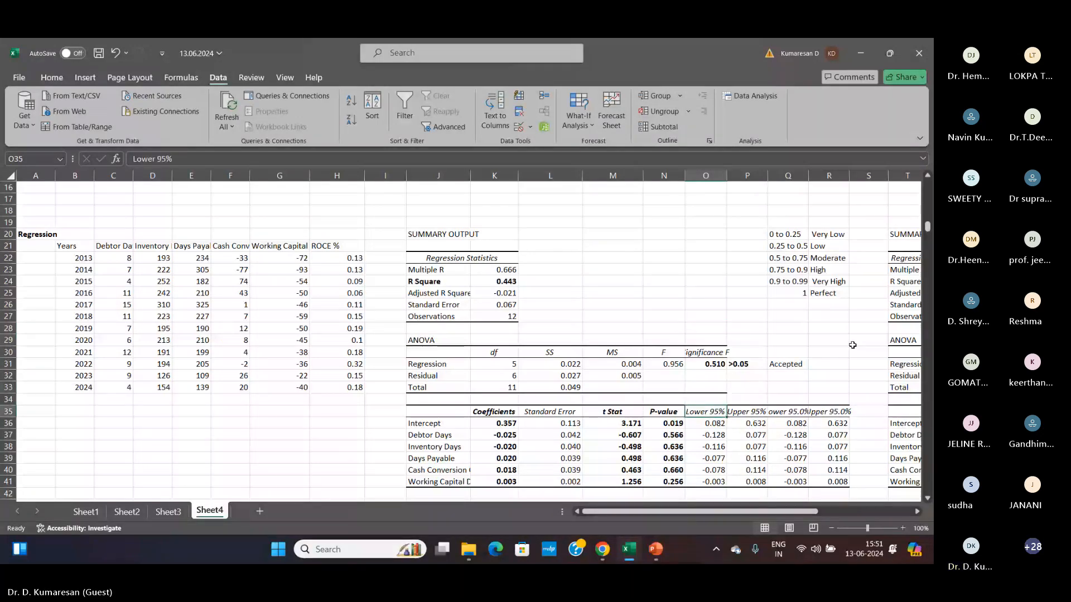
key(Left)
key(Left)
key(Left)
key(Left)
key(Left)
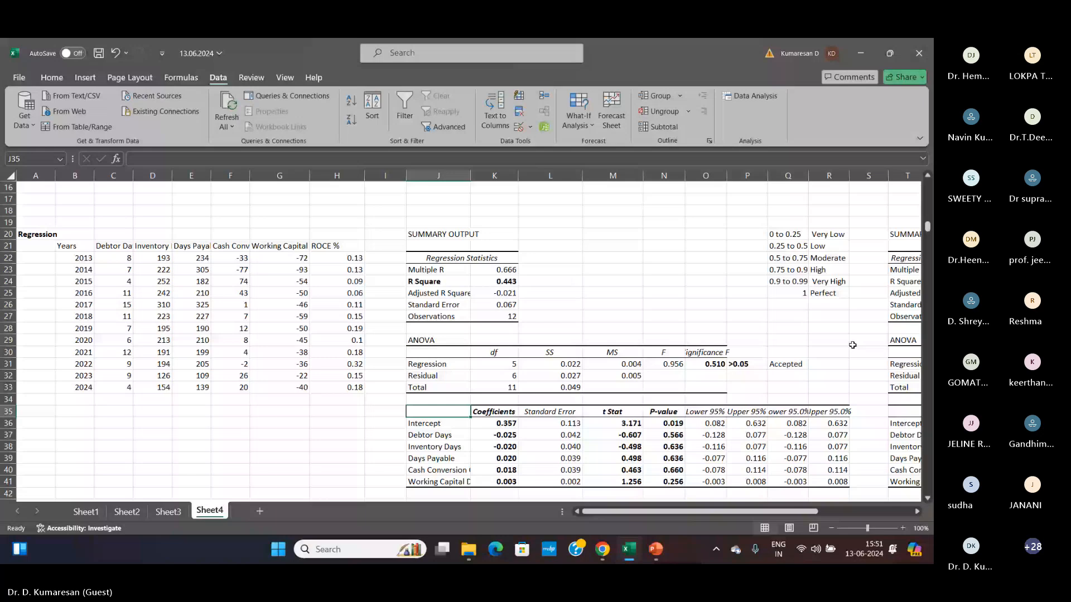
key(Right)
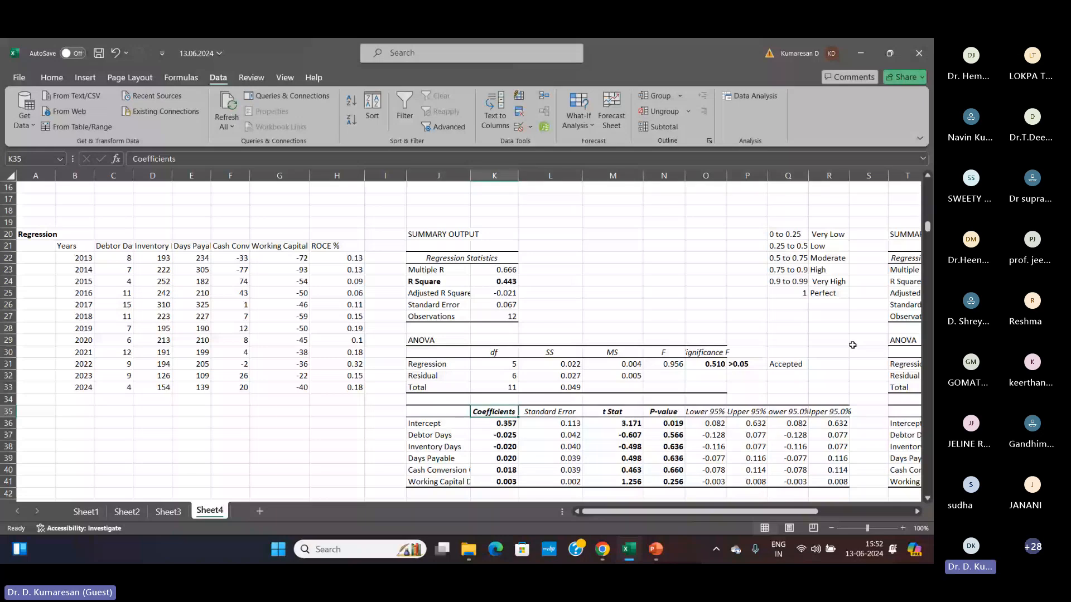
key(Right)
key(Right)
key(Right)
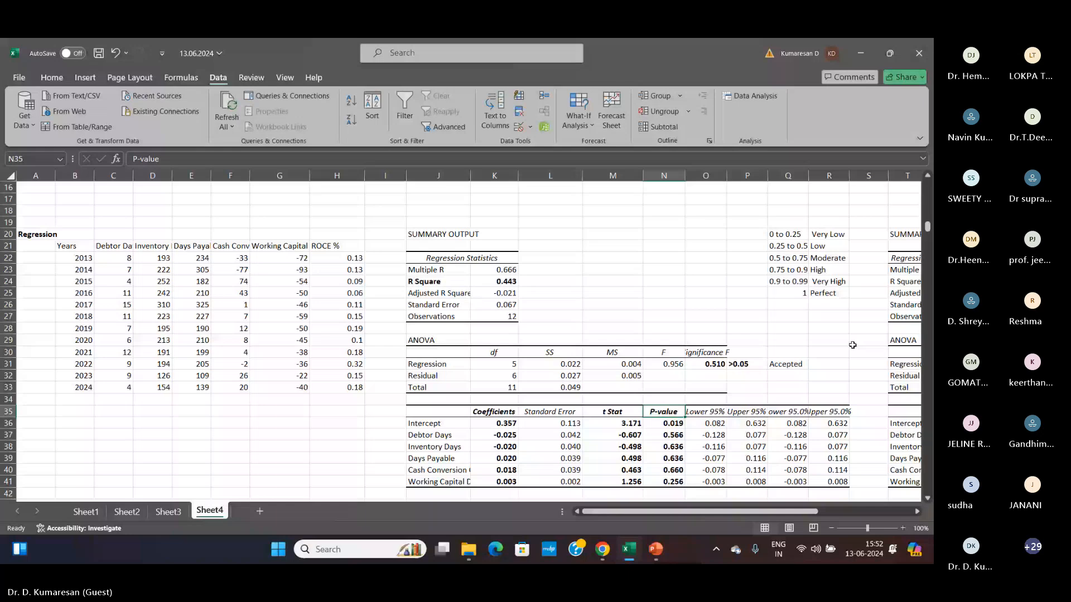
- Examine the regression coefficients in column K for the intercept and each working capital variable
key(Left)
key(Left)
key(Left)
key(Left)
key(Down)
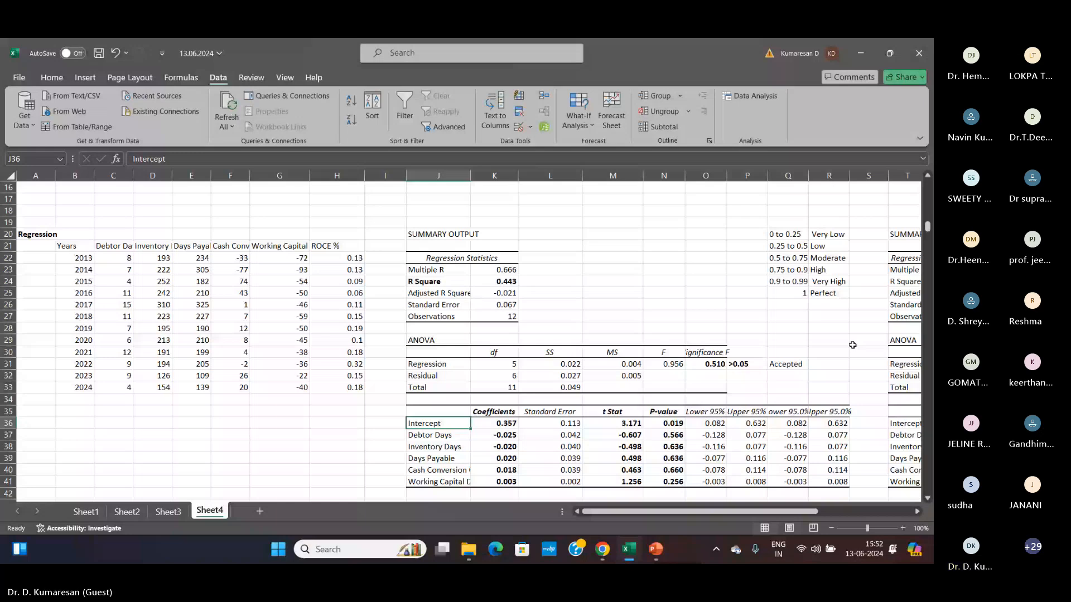
key(Right)
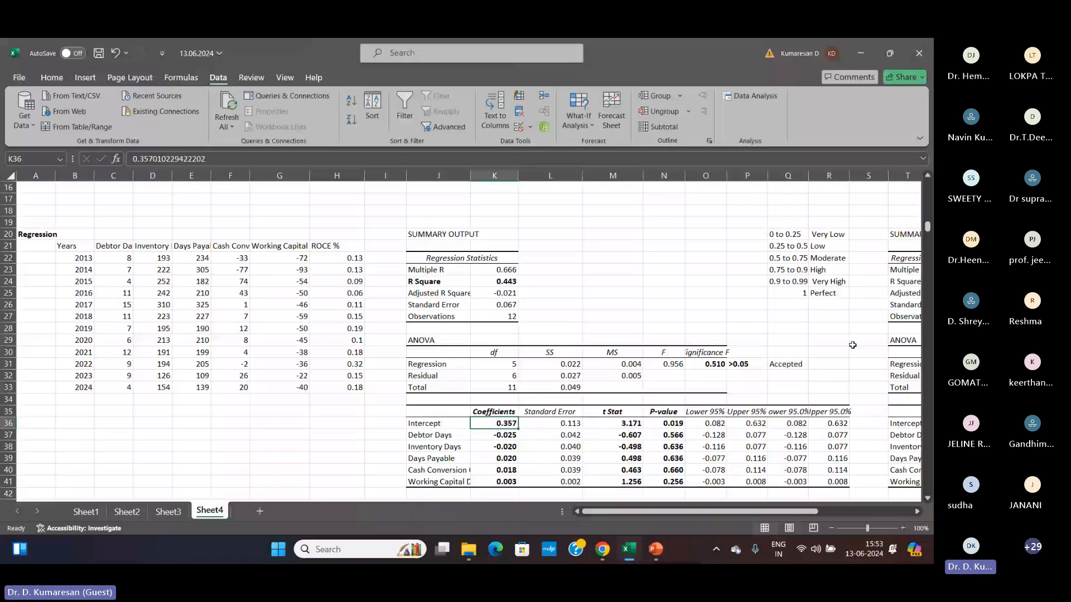
key(Down)
key(Down)
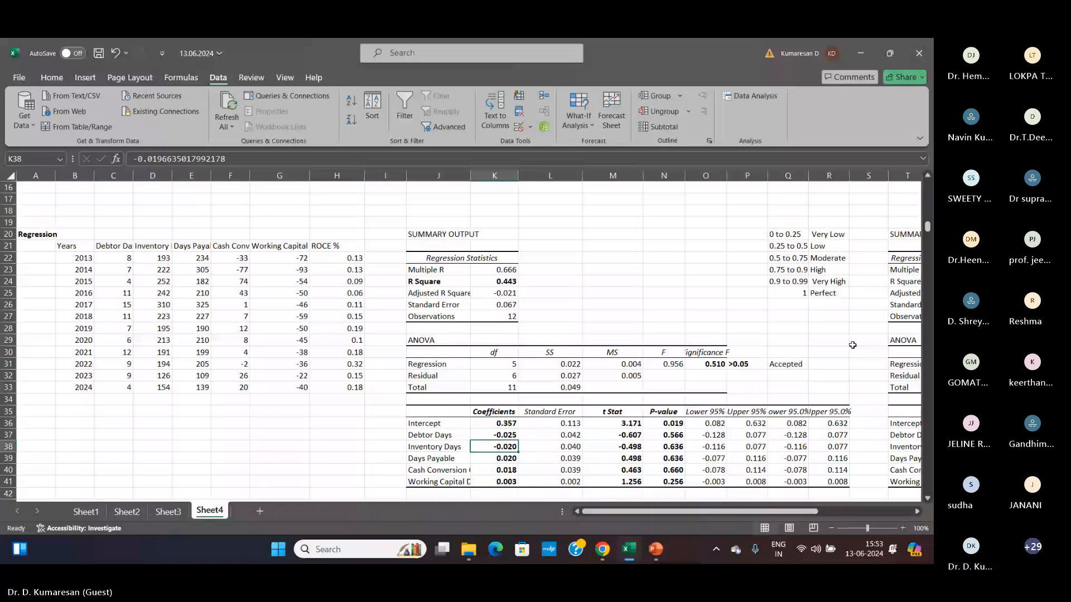
key(Down)
key(Down)
key(Down)
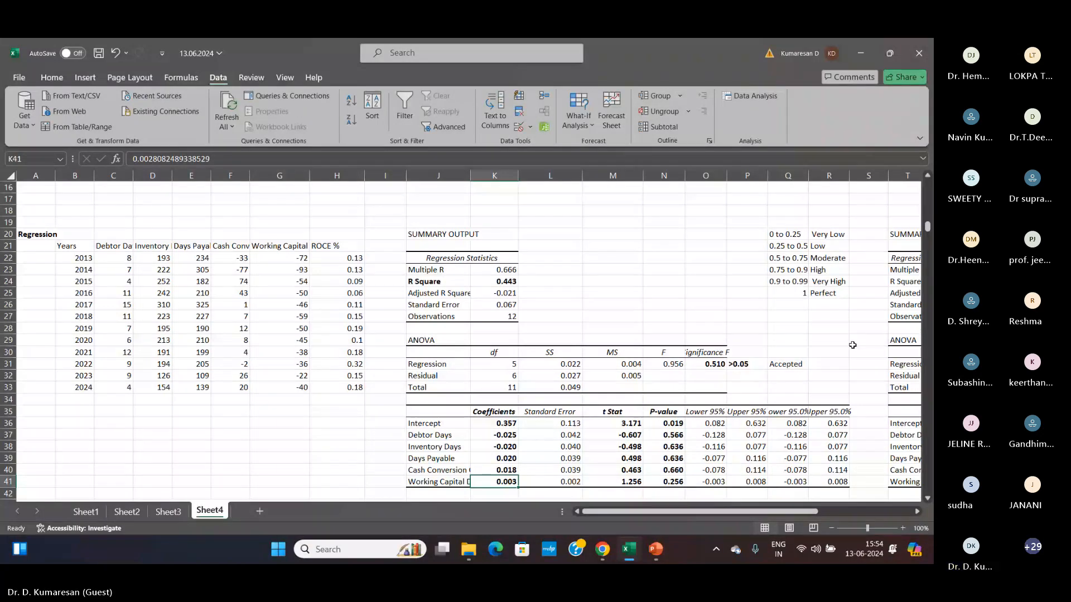
key(Up)
key(Up)
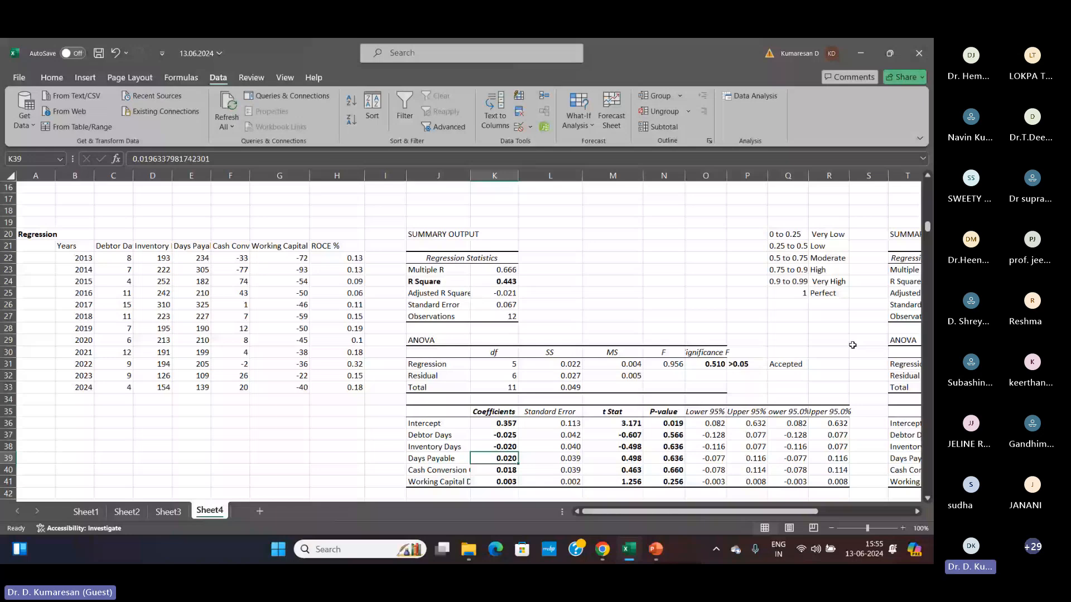
key(Up)
key(Up)
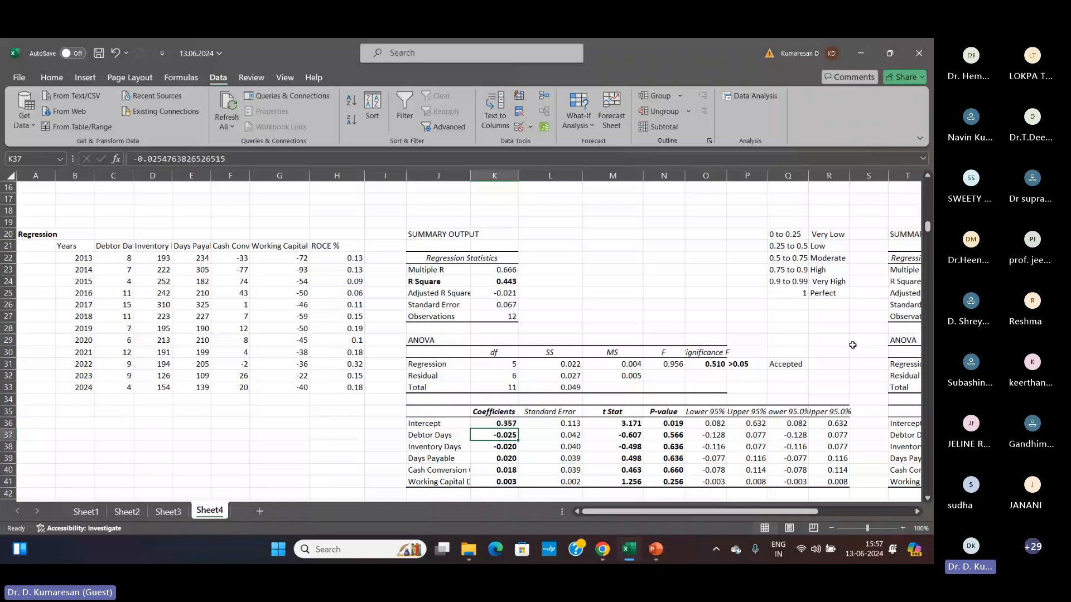
key(Down)
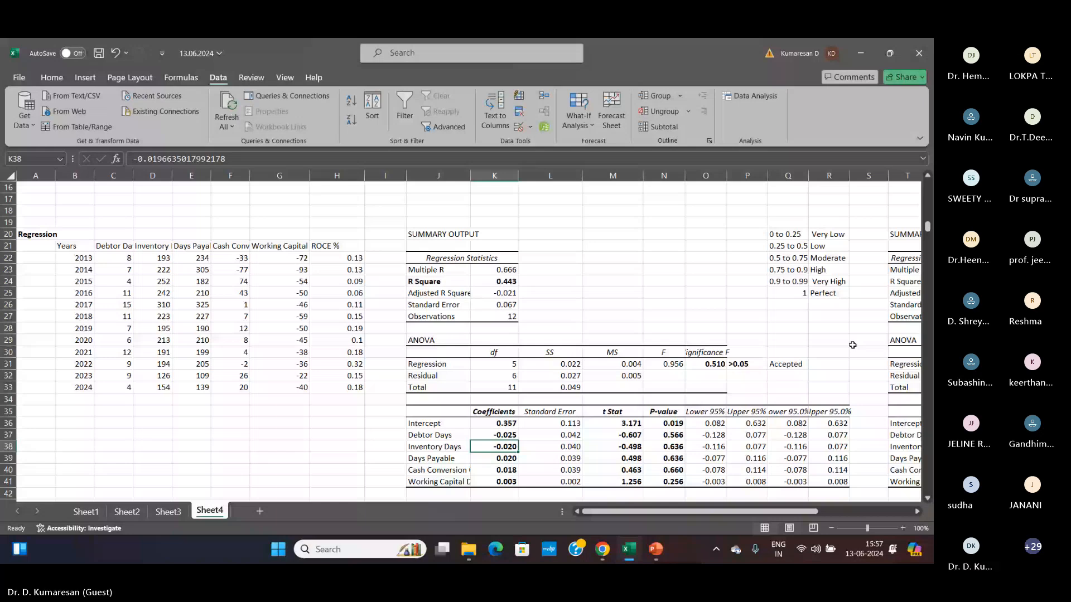
- Examine the P-values of the predictors in column N, from Debtor Days down to the Working Capital variable
key(Right)
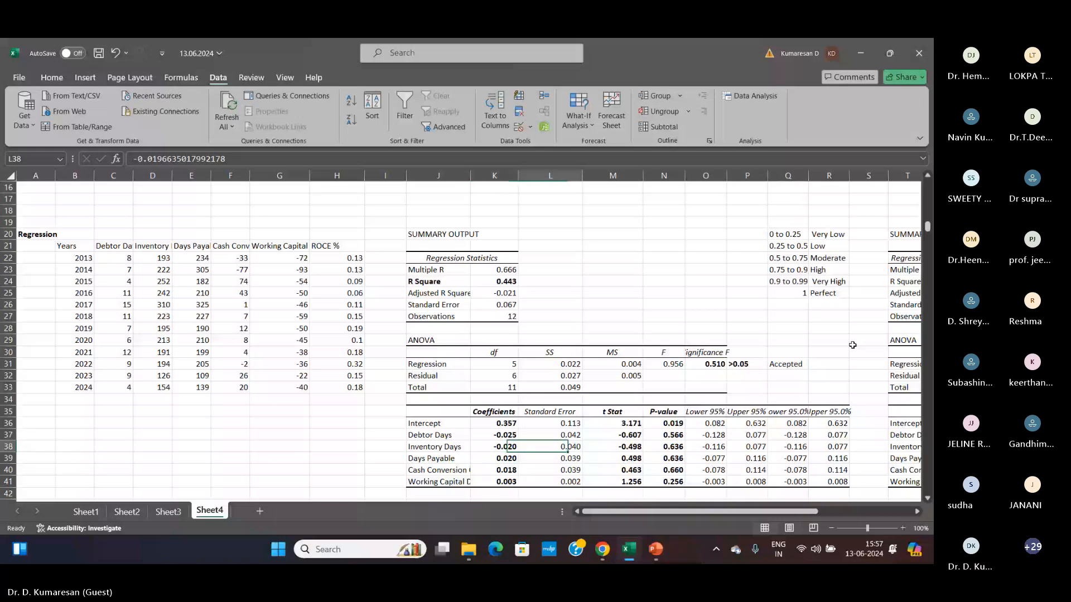
key(Right)
key(Right)
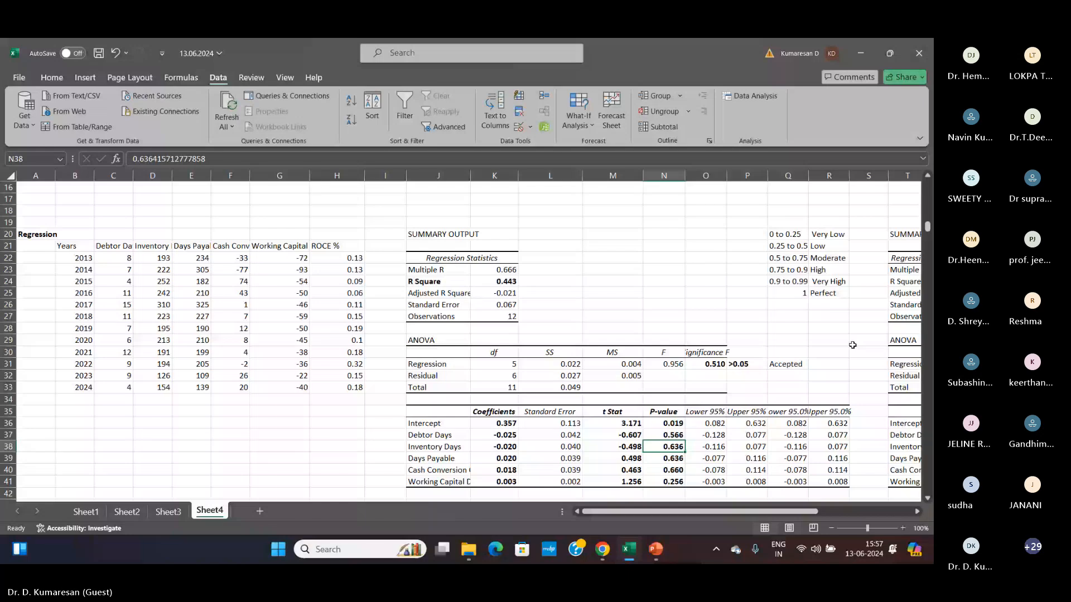
key(Up)
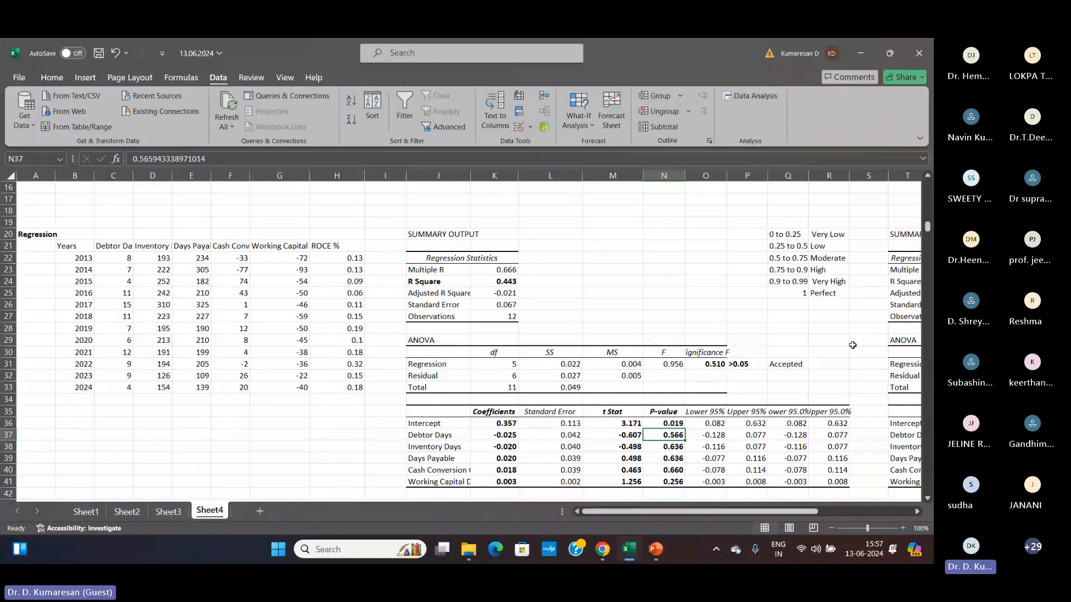
key(Down)
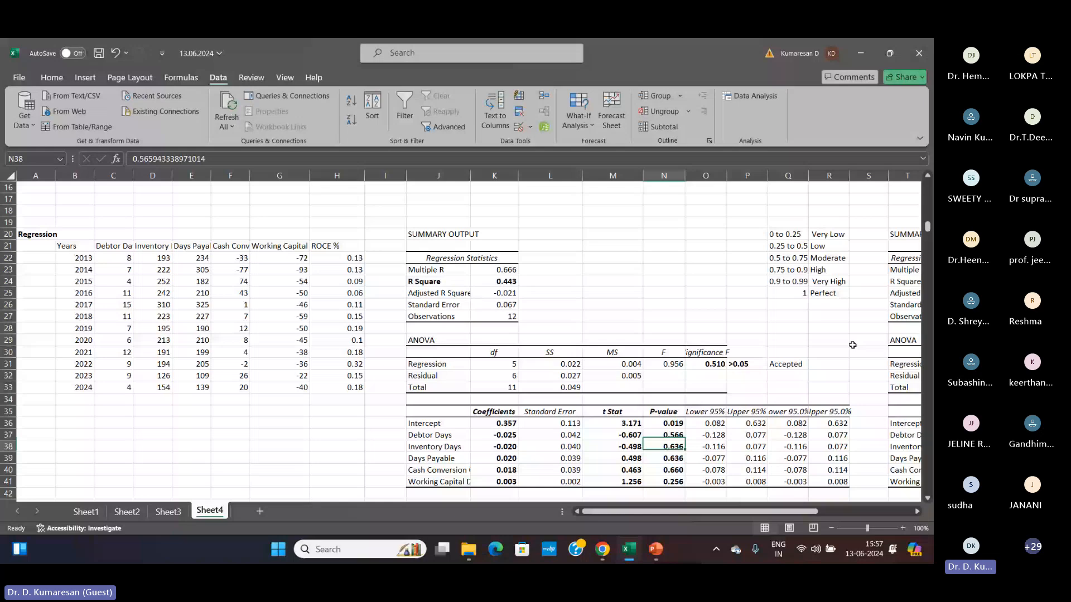
key(Down)
key(Down)
key(Down)
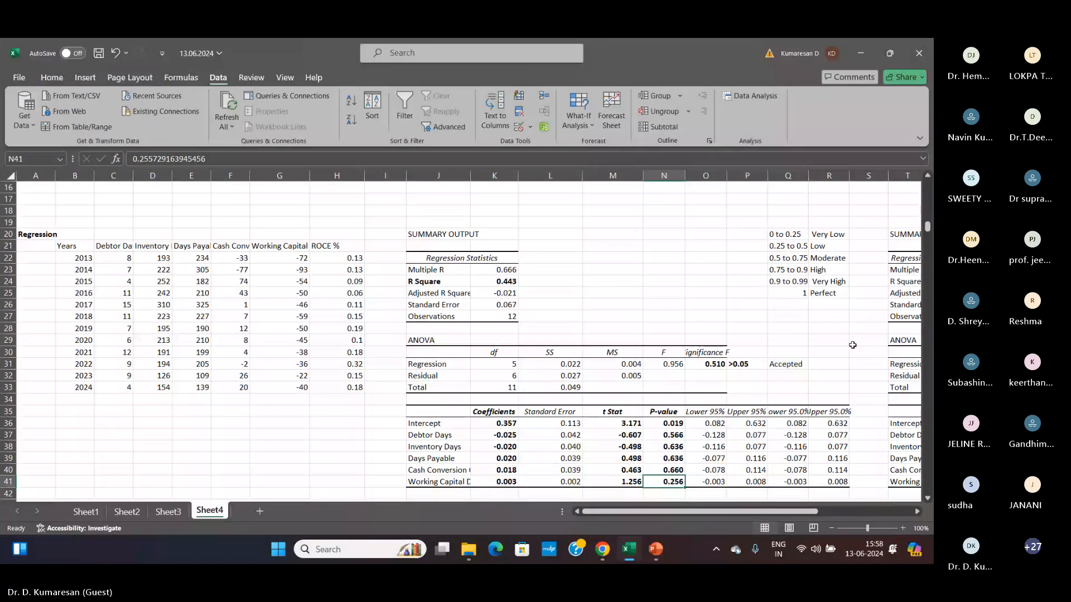
- Go to the t test section below the regression and review the yearly operating profits, ending on Tata Steel's 2013 value
key(Left)
key(Left)
key(Left)
key(Left)
key(Left)
key(Left)
key(Left)
key(Left)
key(Left)
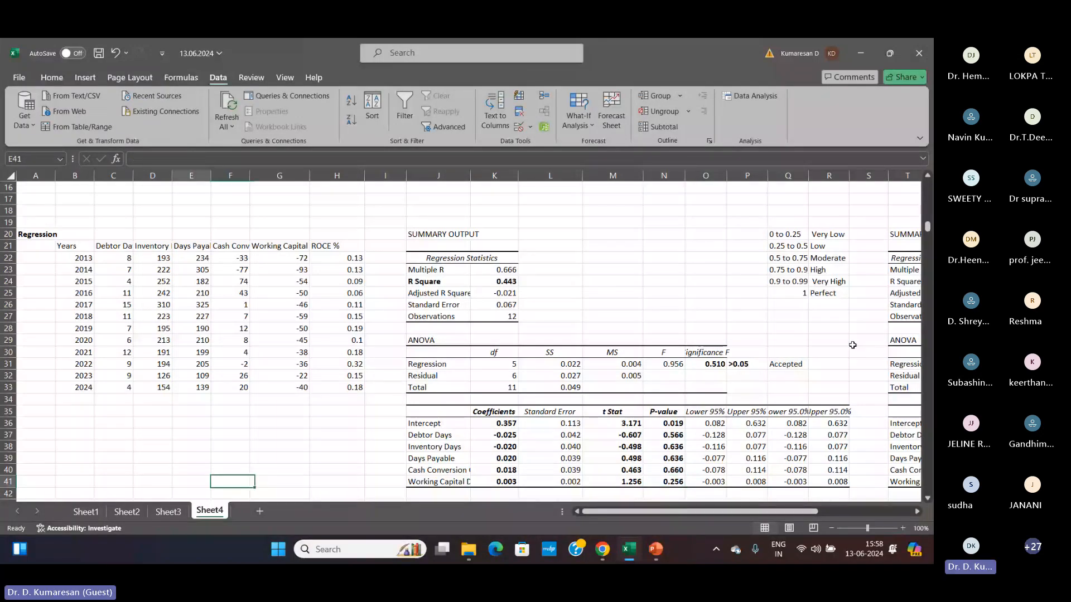
key(Left)
key(Left)
key(Left)
key(Left)
key(Down)
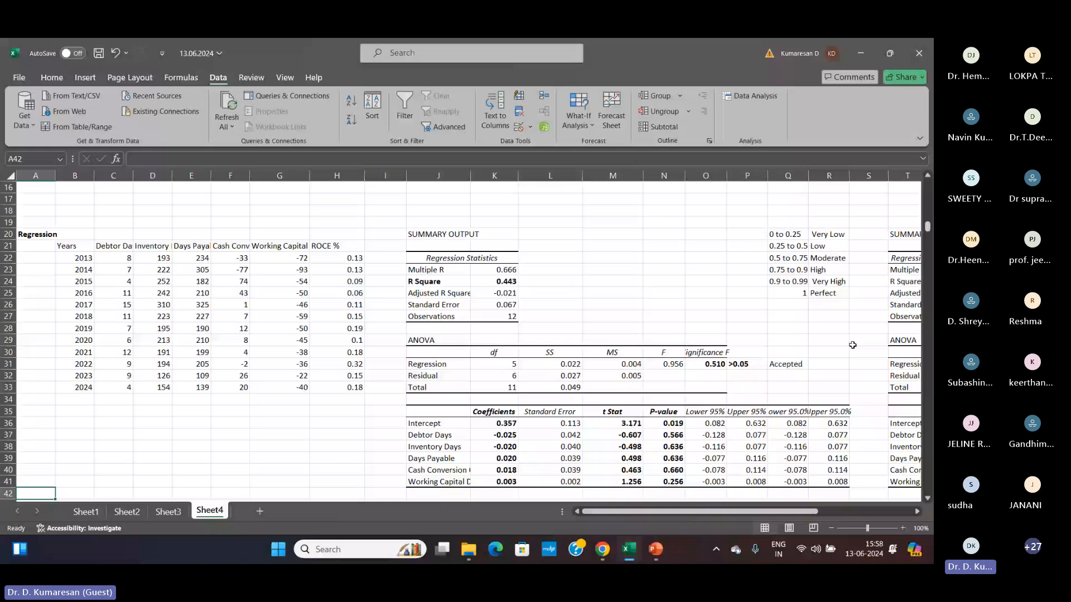
key(Down)
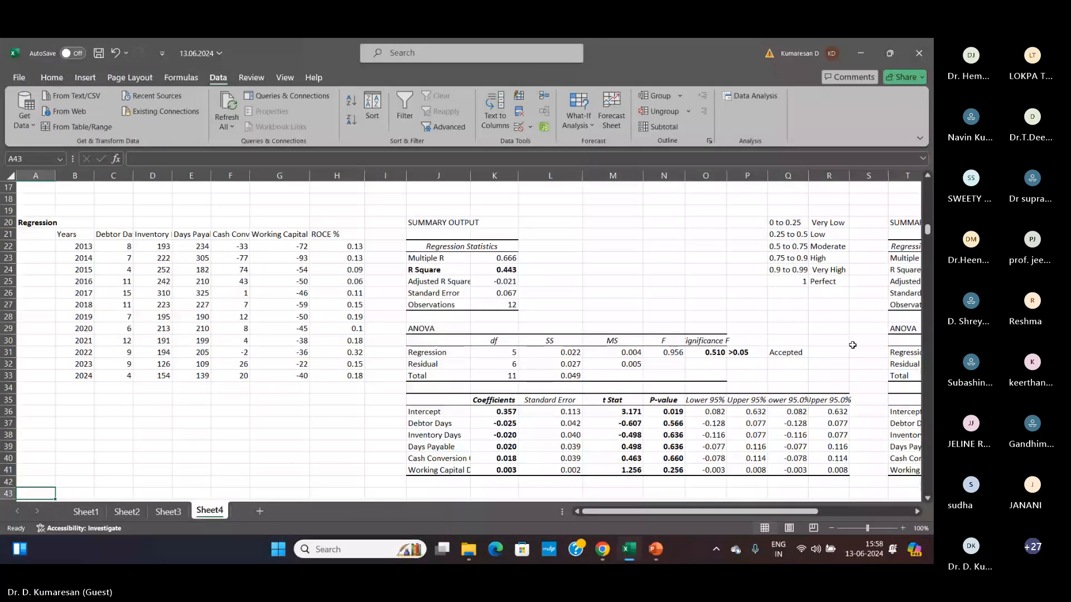
key(Down)
key(Down)
key(Down)
key(Down)
key(Down)
key(Down)
key(Down)
key(Down)
key(Down)
key(Down)
key(Down)
key(Down)
key(Down)
key(Down)
key(Down)
key(Down)
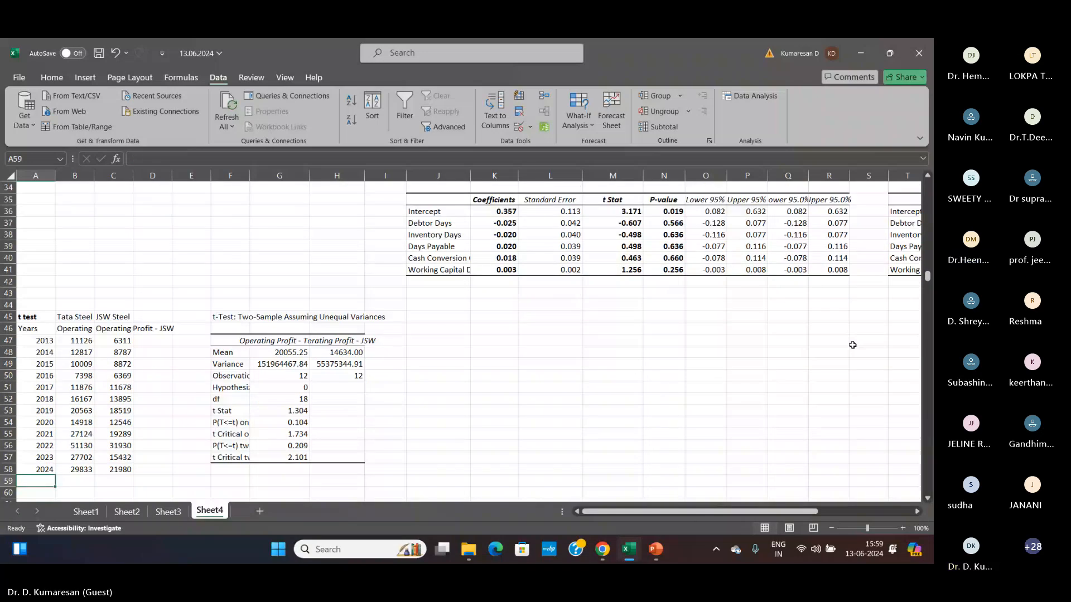
key(Up)
key(Up)
key(Up)
key(Up)
key(Up)
key(Up)
key(Up)
key(Up)
key(Up)
key(Up)
key(Up)
key(Up)
key(Right)
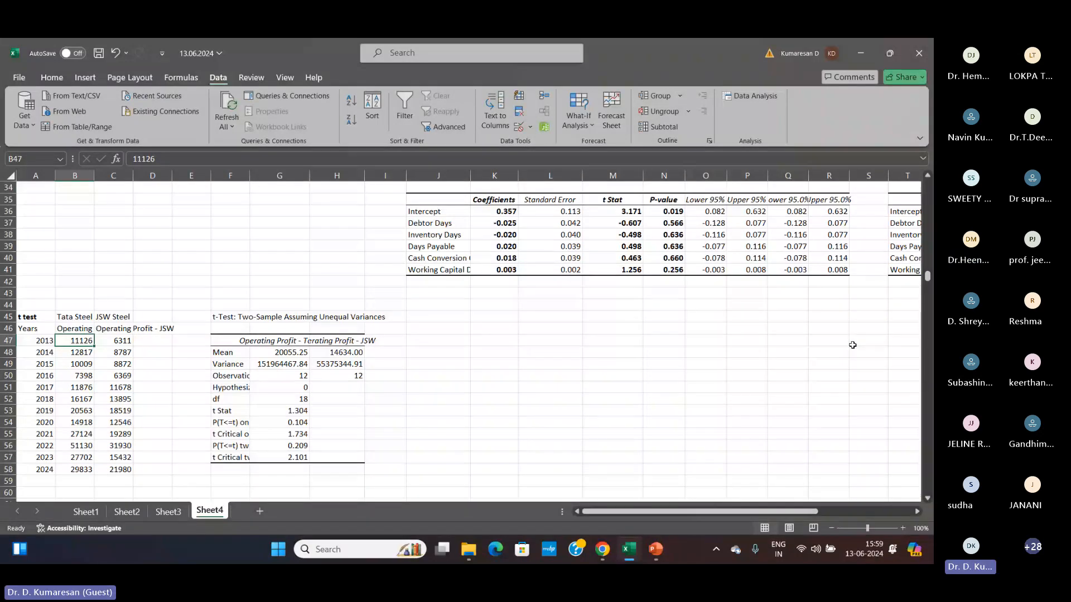
- Compare the correlation, regression and t test data blocks, and select cell B59 below Tata Steel's operating profits
scroll(625, 339, up, 11)
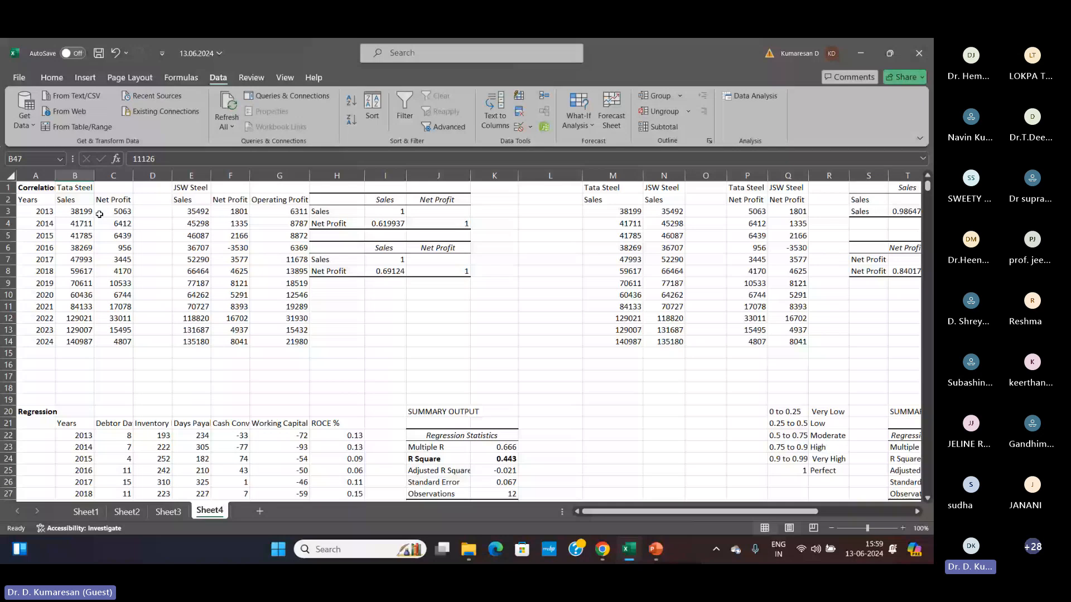
scroll(99, 214, down, 12)
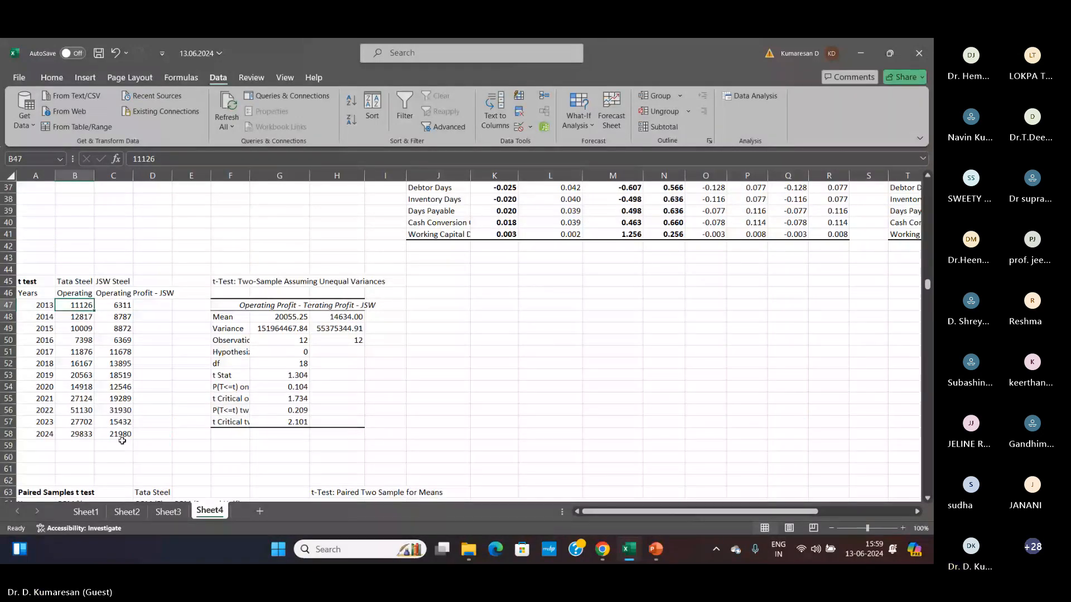
scroll(122, 440, up, 6)
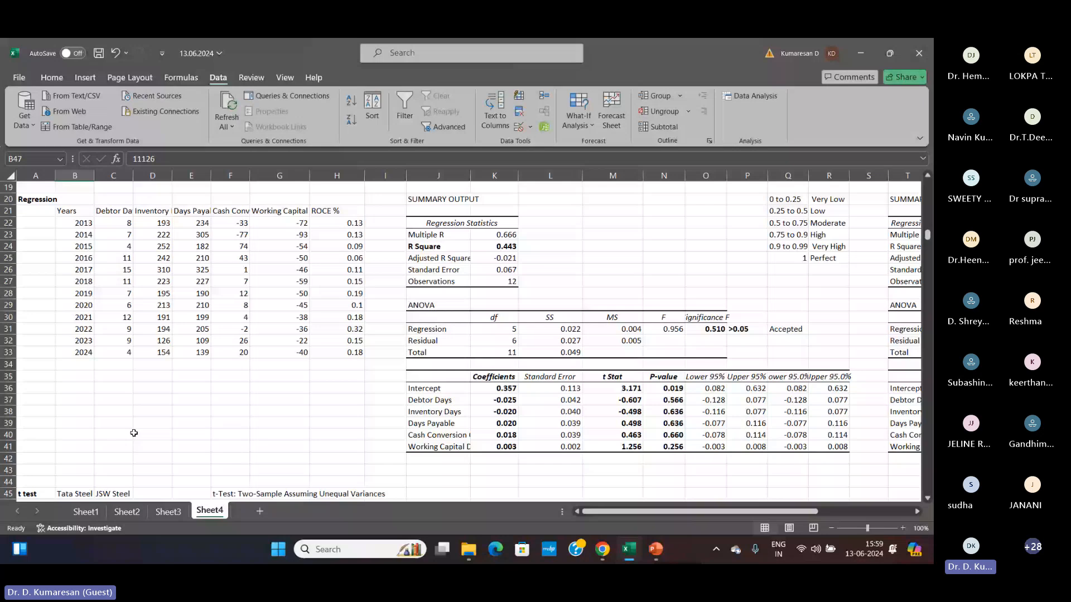
scroll(134, 432, up, 6)
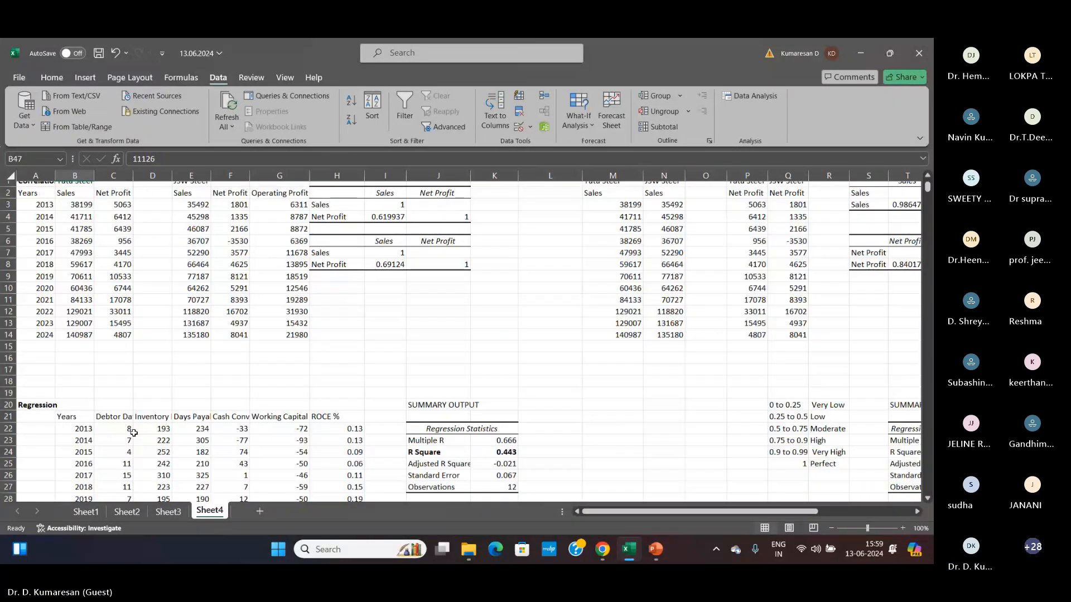
scroll(133, 433, up, 1)
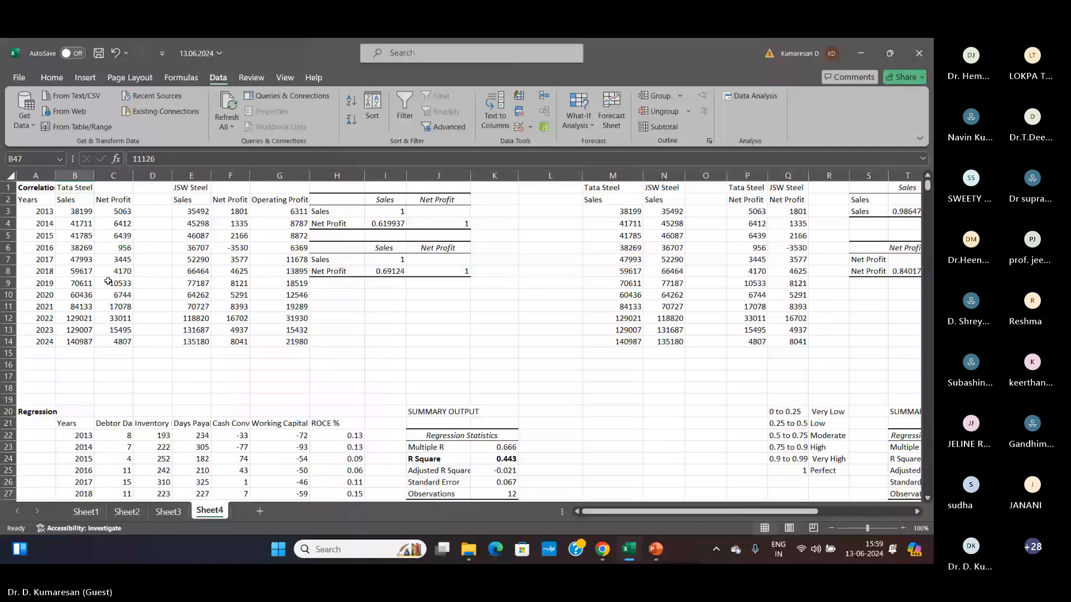
scroll(161, 358, down, 4)
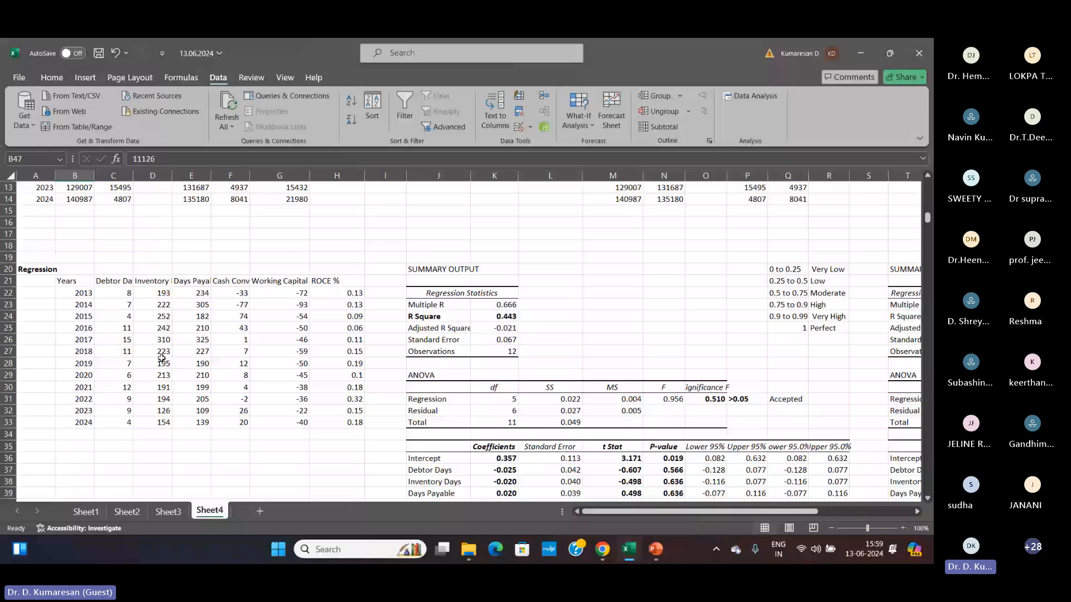
scroll(161, 358, down, 8)
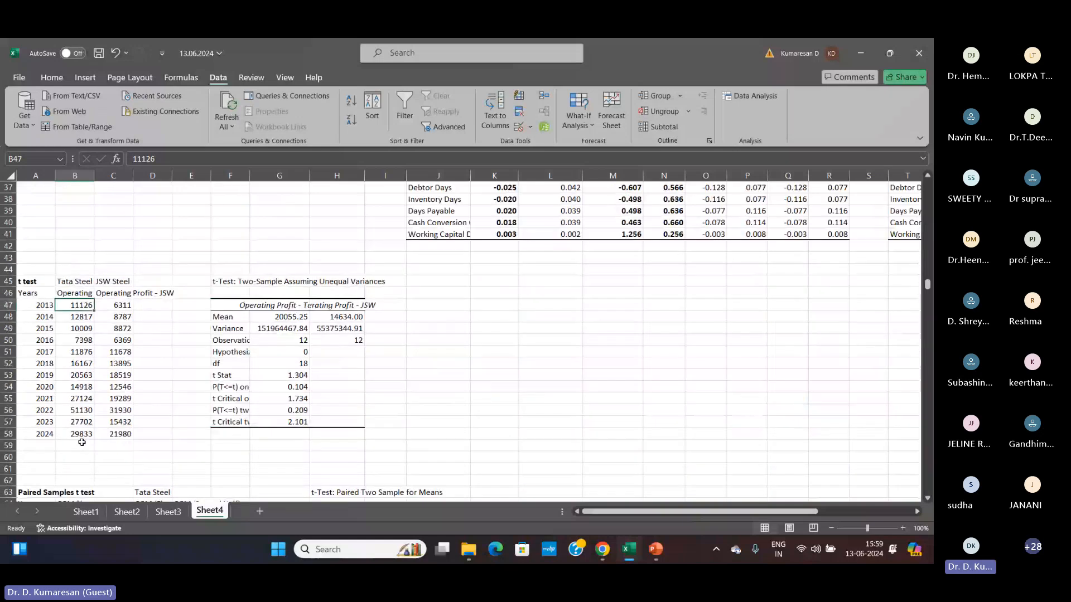
click(82, 445)
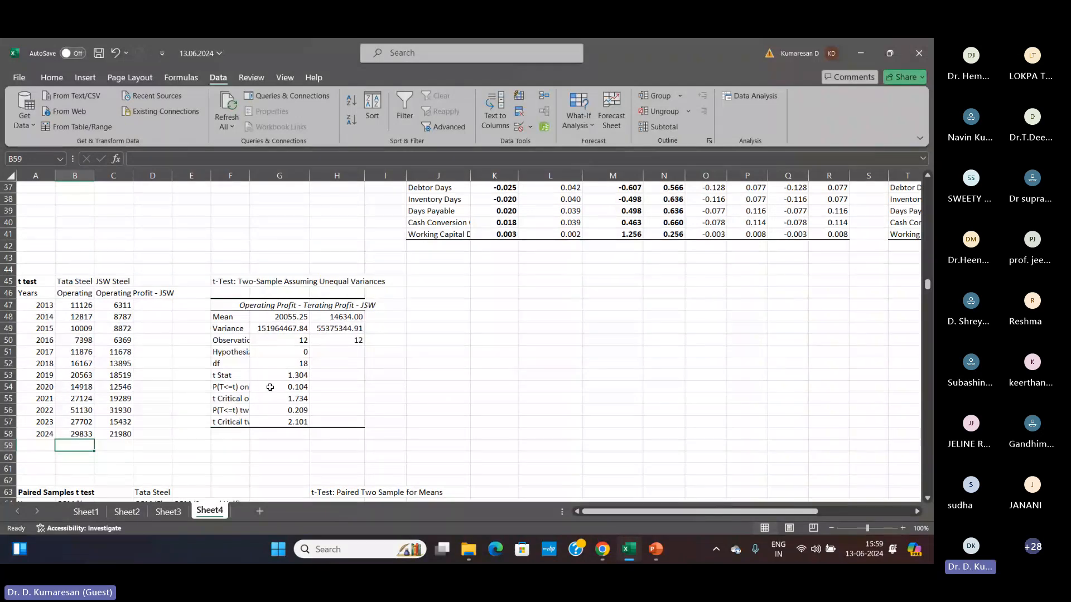
- Check the Tata and JSW operating profit headings and clear the years 2013 to 2024 from the t test data
click(85, 293)
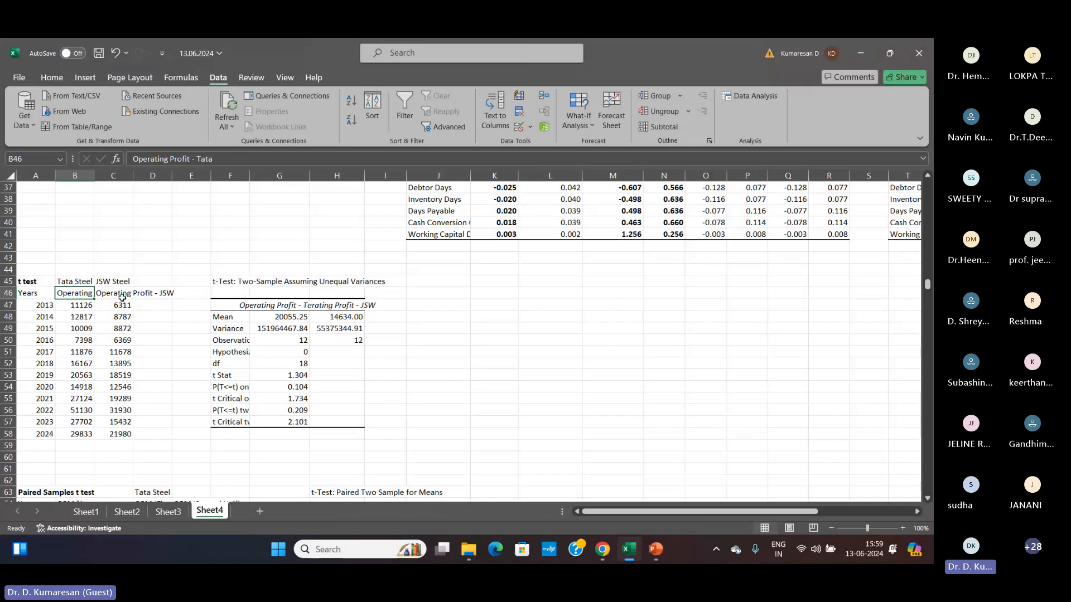
click(125, 296)
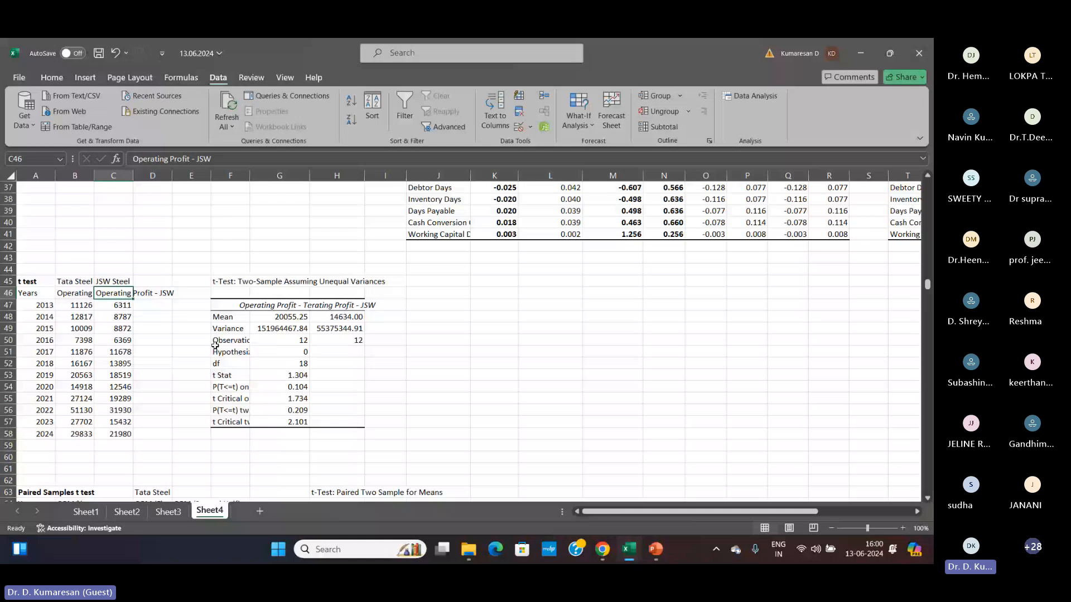
drag(42, 304, 49, 435)
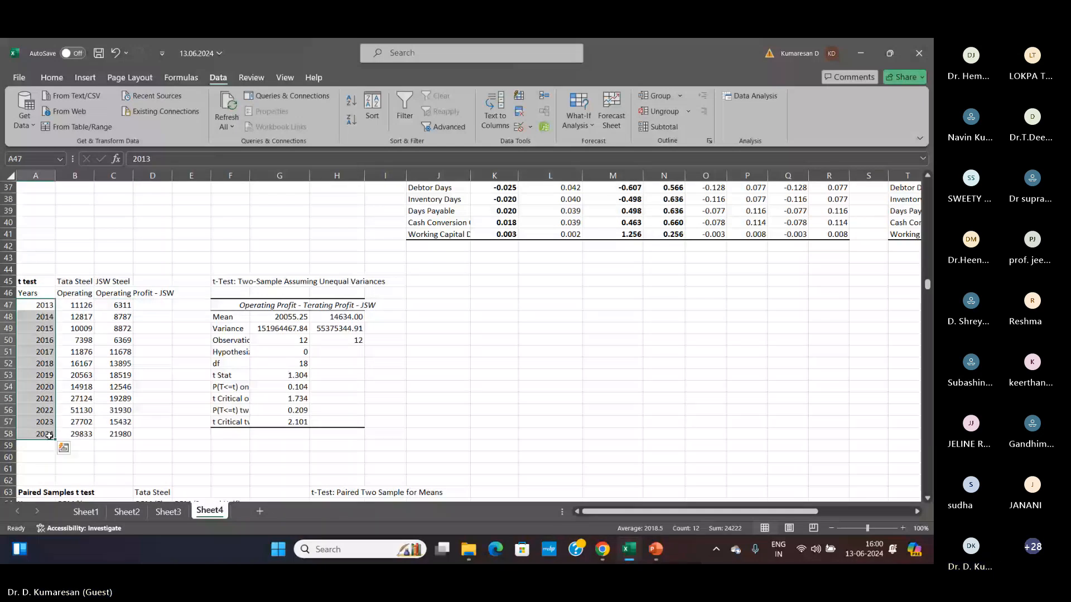
key(Delete)
- Delete JSW Steel's first two operating profit cells, C47:C48, and shift the remaining cells up
drag(122, 304, 122, 312)
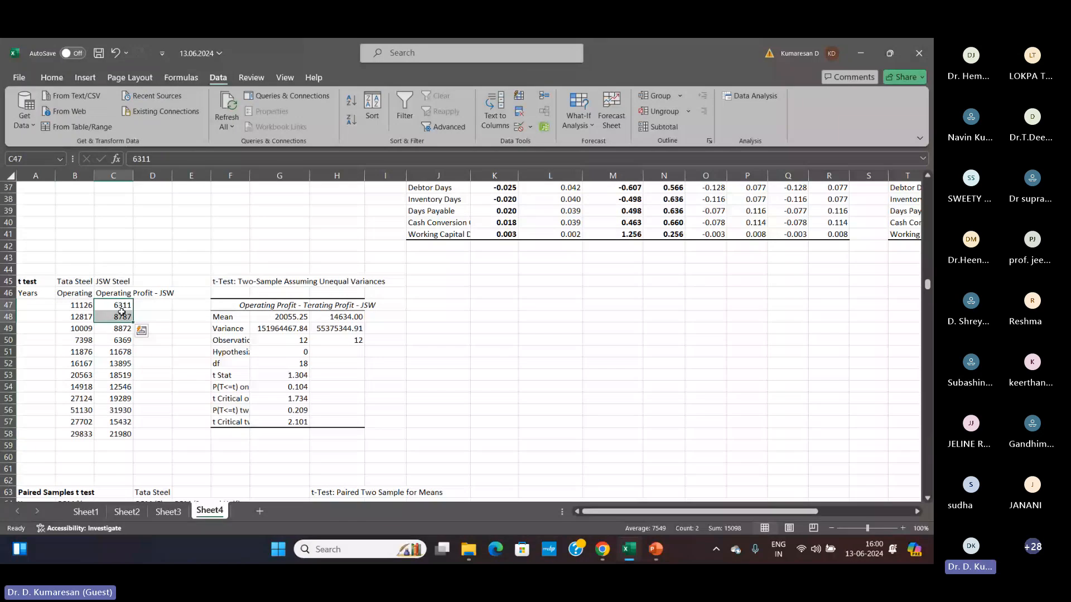
right_click(122, 313)
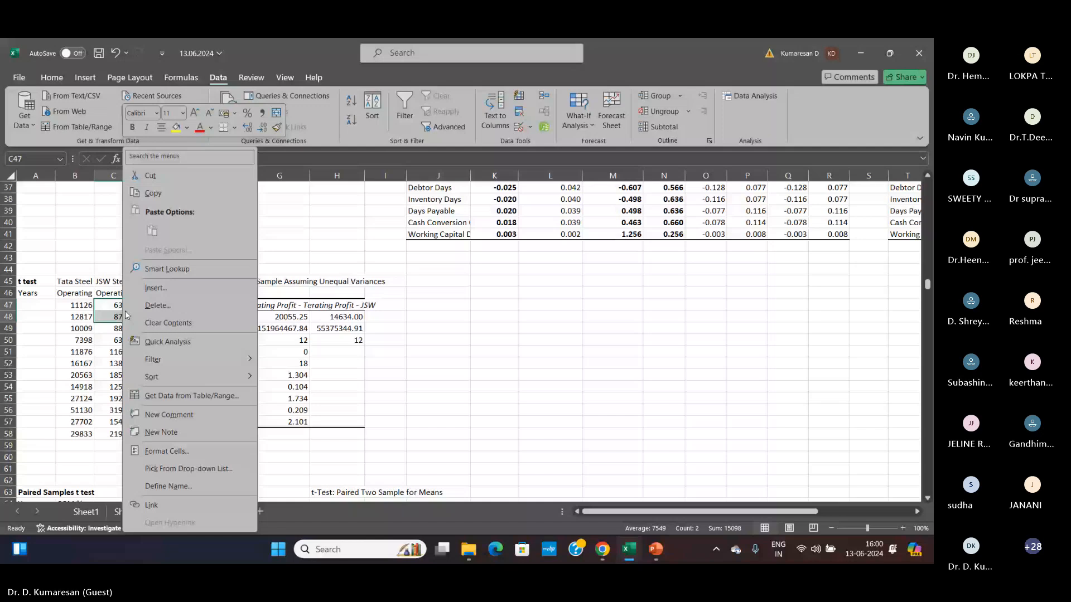
click(156, 305)
click(137, 315)
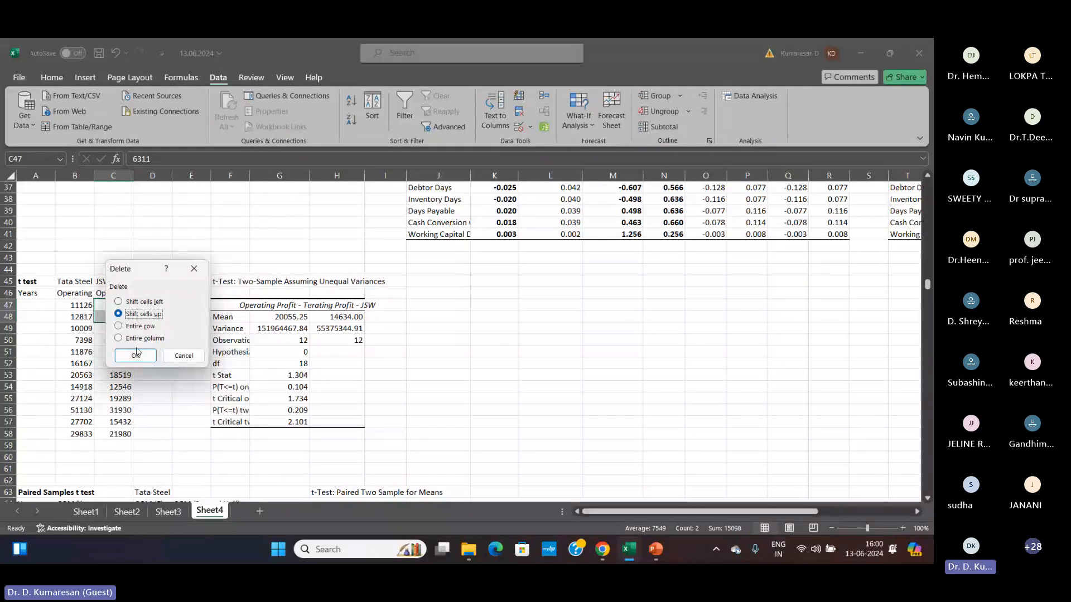
click(135, 355)
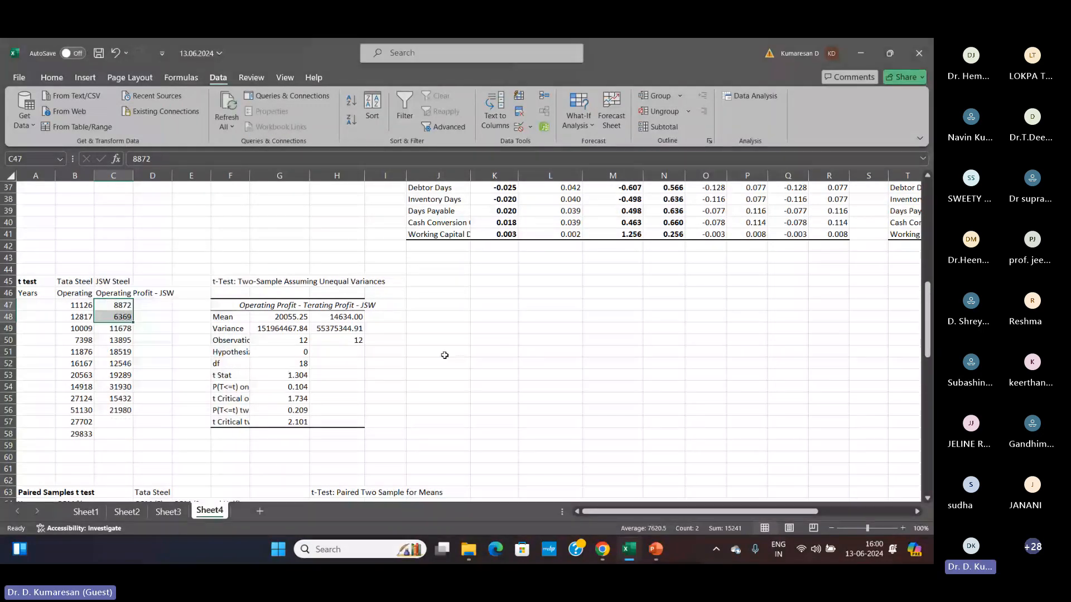
click(443, 361)
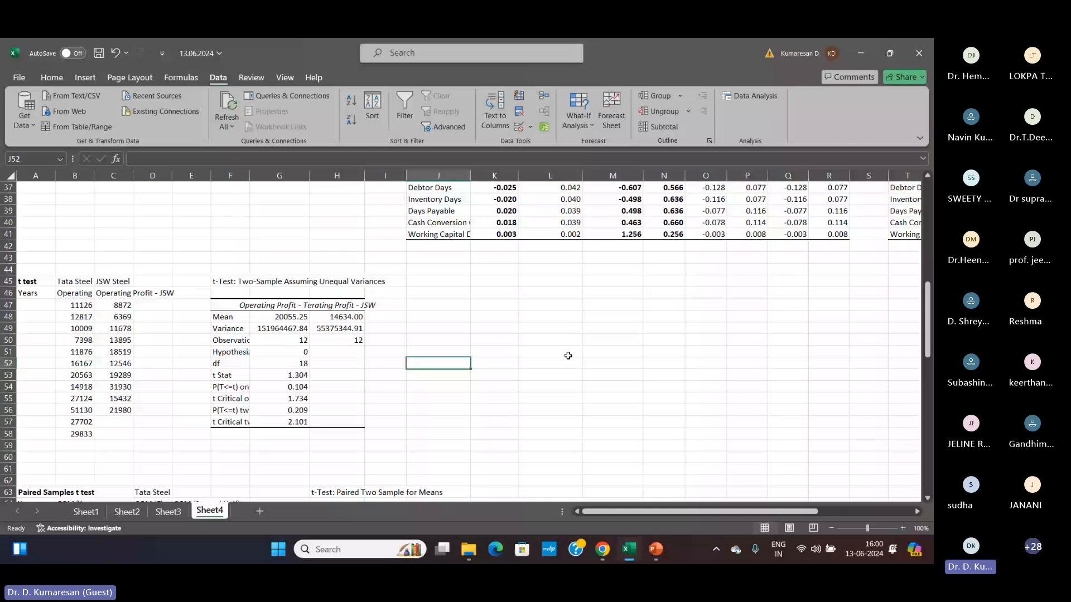
- Open the t-Test: Two-Sample Assuming Unequal Variances analysis for the steel companies' operating profits
click(438, 282)
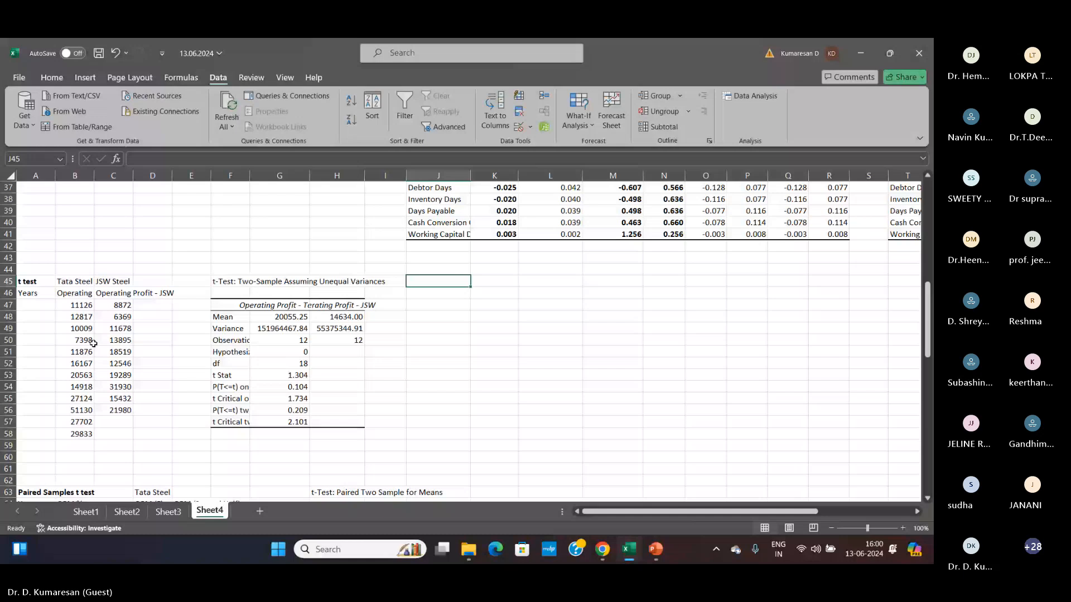
scroll(125, 274, up, 10)
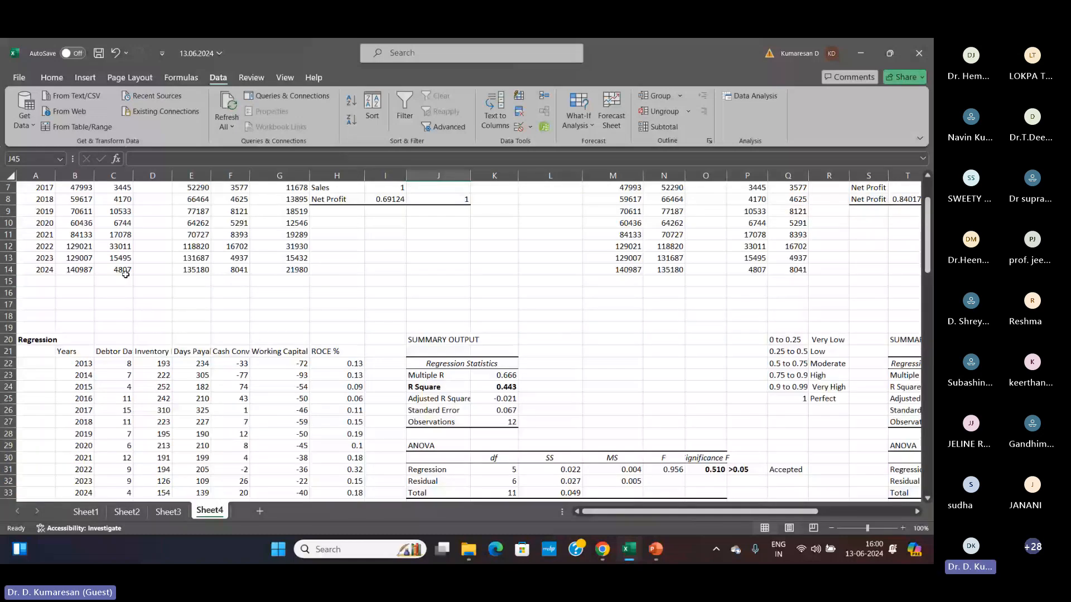
scroll(166, 352, down, 11)
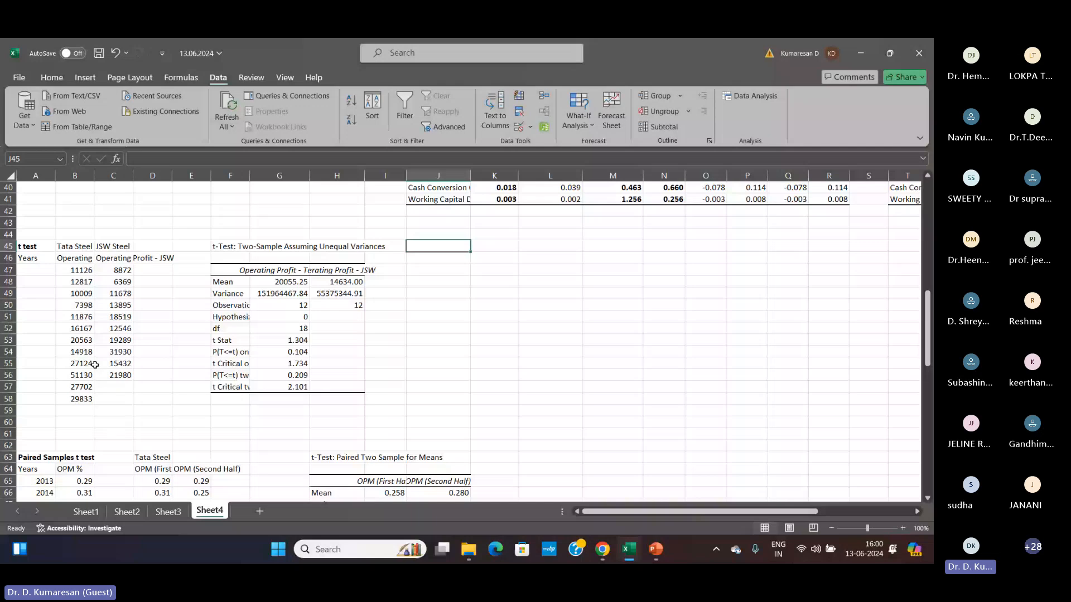
click(761, 98)
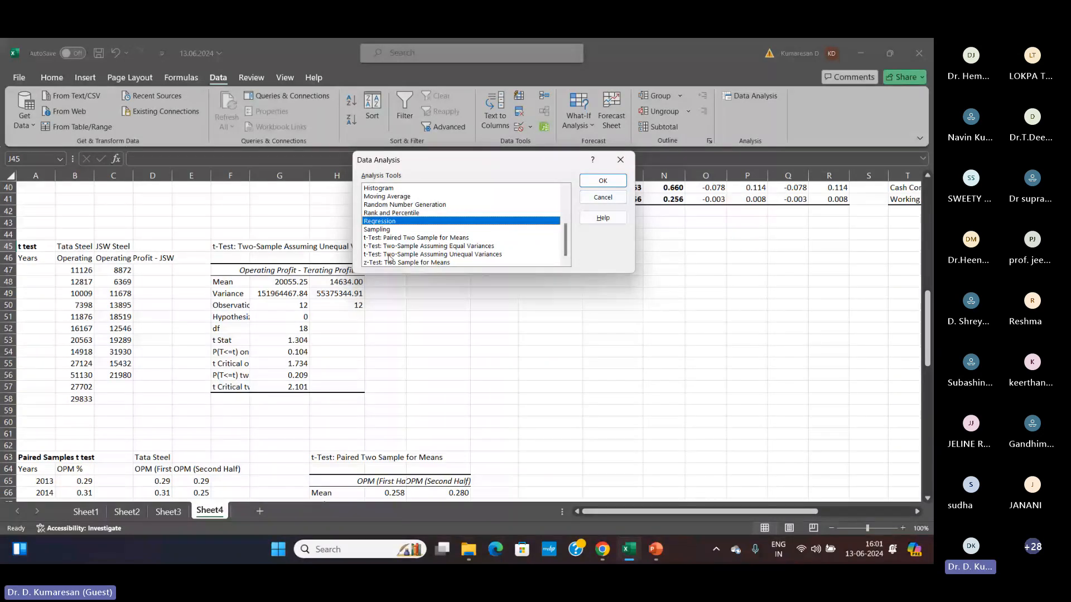
click(483, 255)
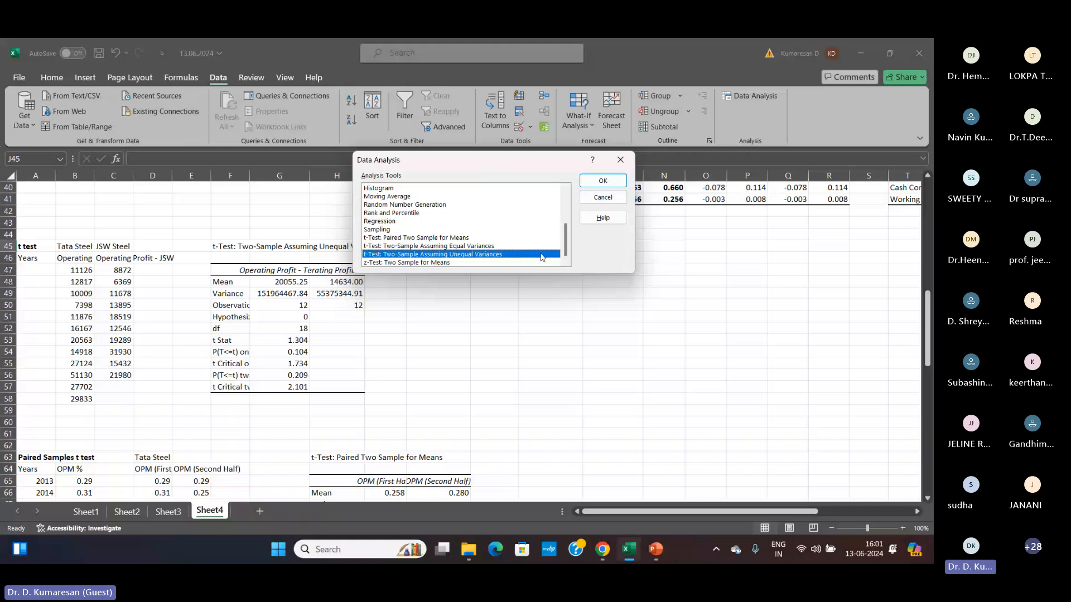
click(603, 182)
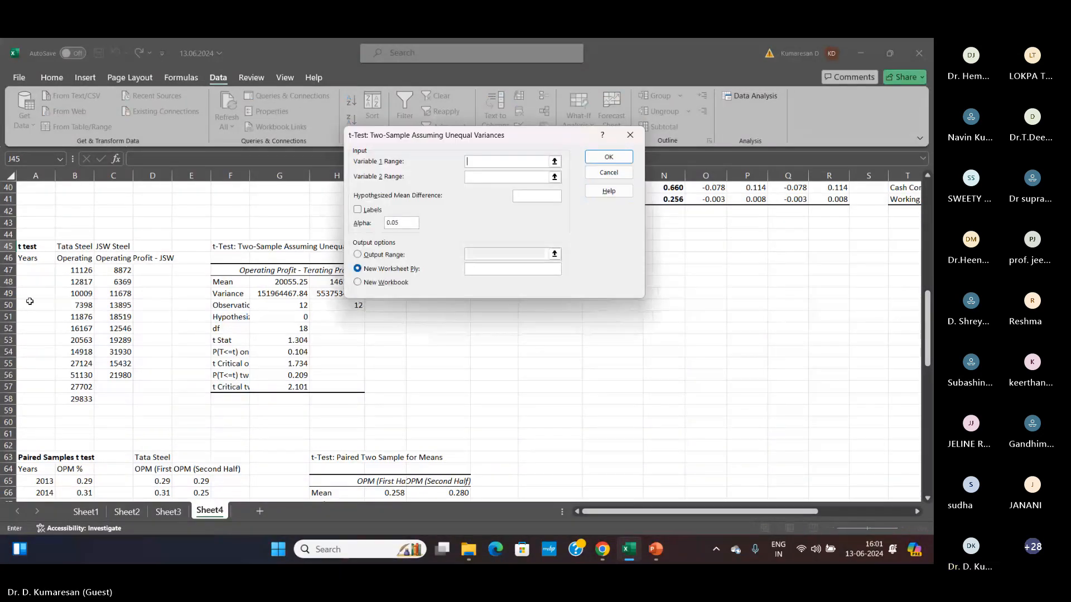
- Run the t-test with Variable 1 range B46:B58, Variable 2 range C46:C56, labels included, and output at J45
drag(75, 258, 73, 399)
key(Tab)
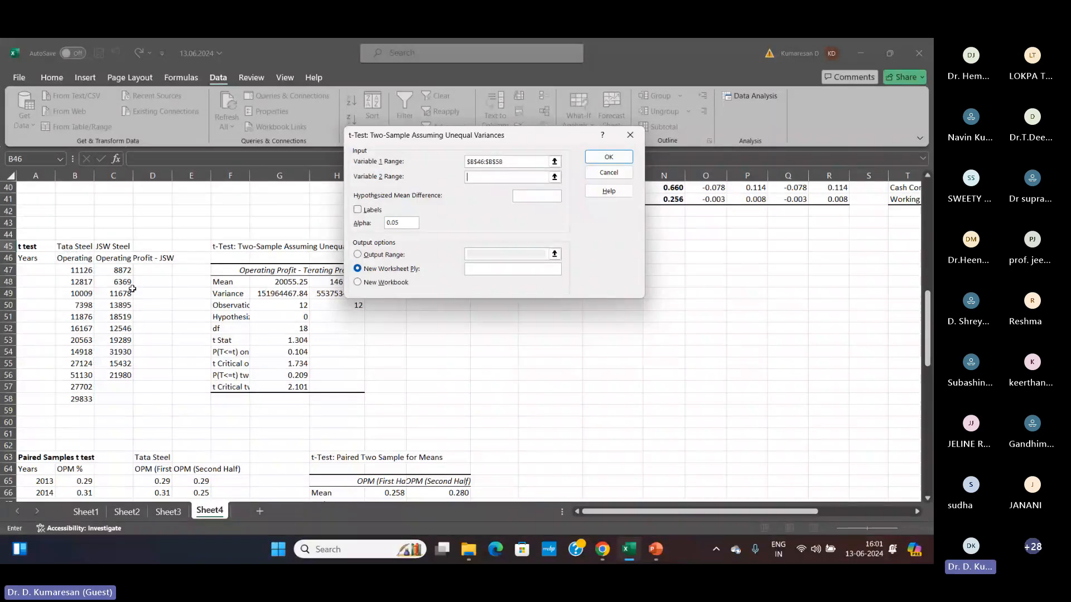
drag(113, 258, 117, 378)
click(357, 211)
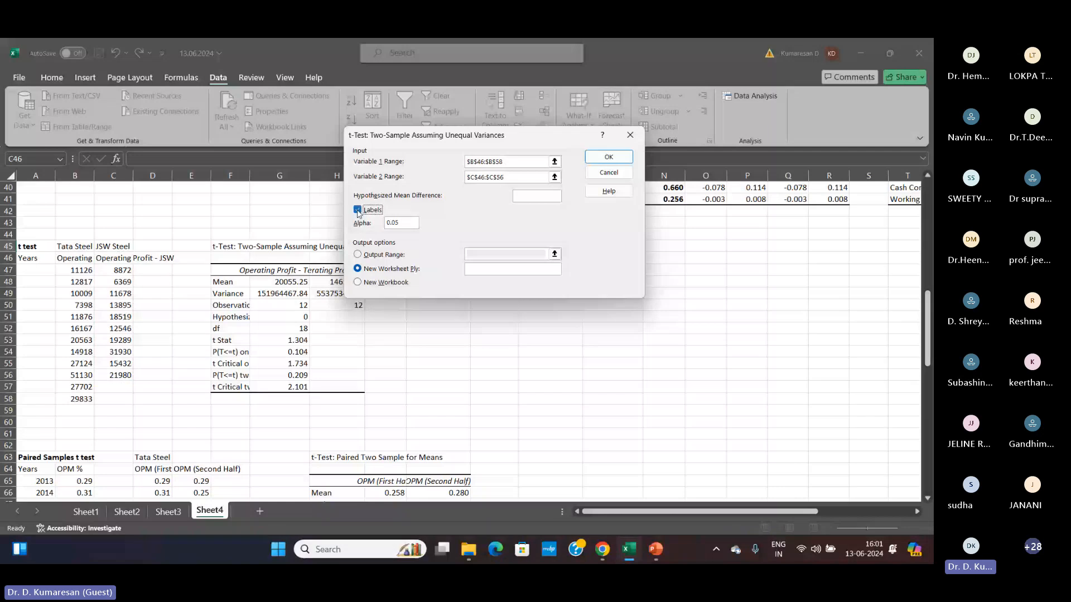
click(366, 255)
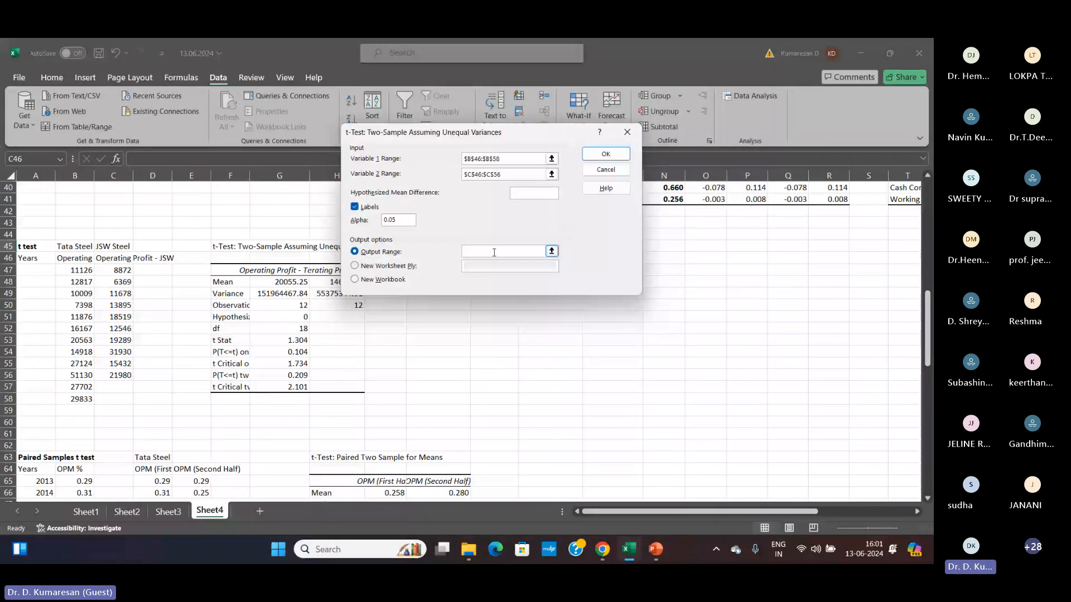
drag(482, 135, 245, 98)
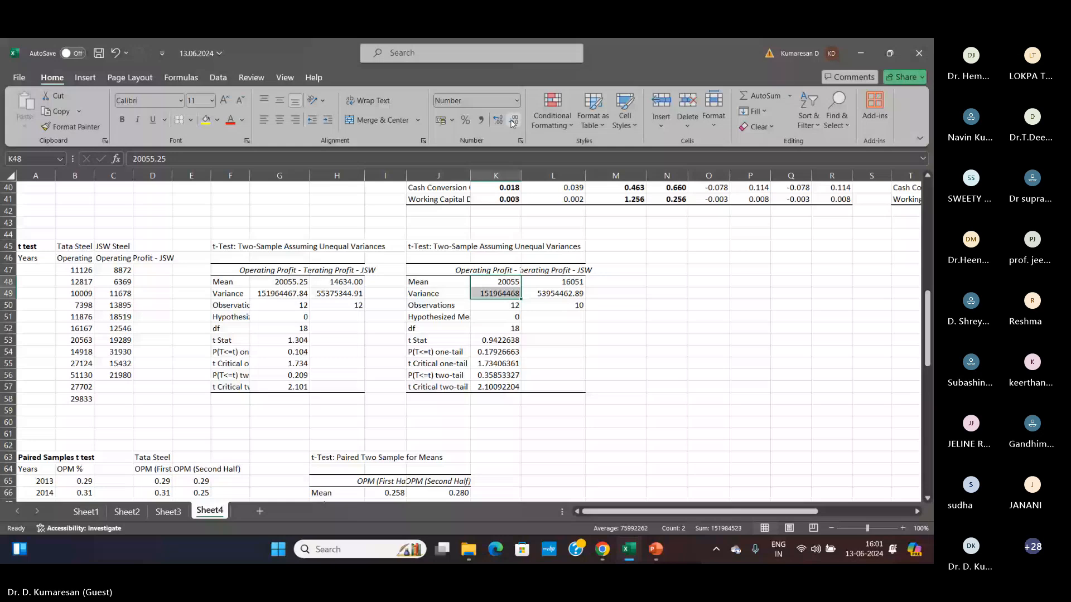
- Format the new t-test output's means, variances and the values from t Stat to t Critical two-tail with two decimals
click(497, 121)
click(498, 121)
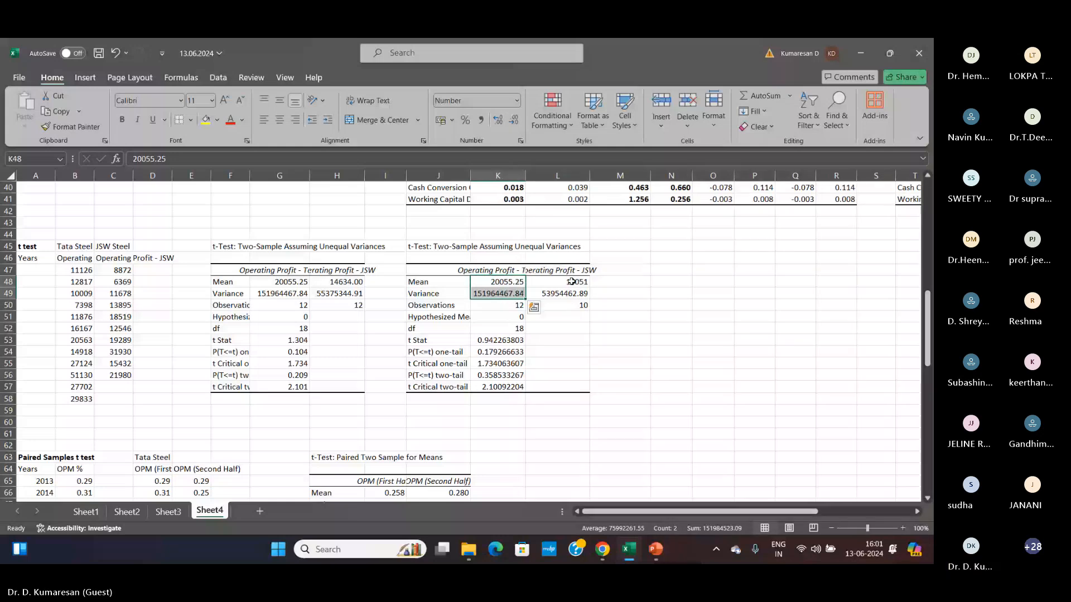
drag(571, 282, 571, 291)
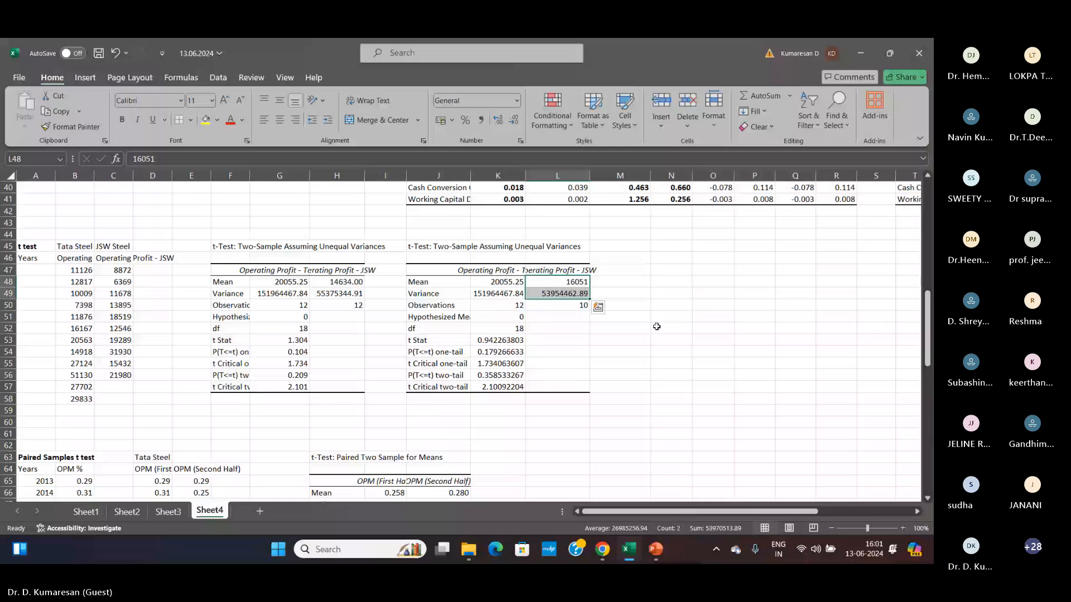
click(500, 341)
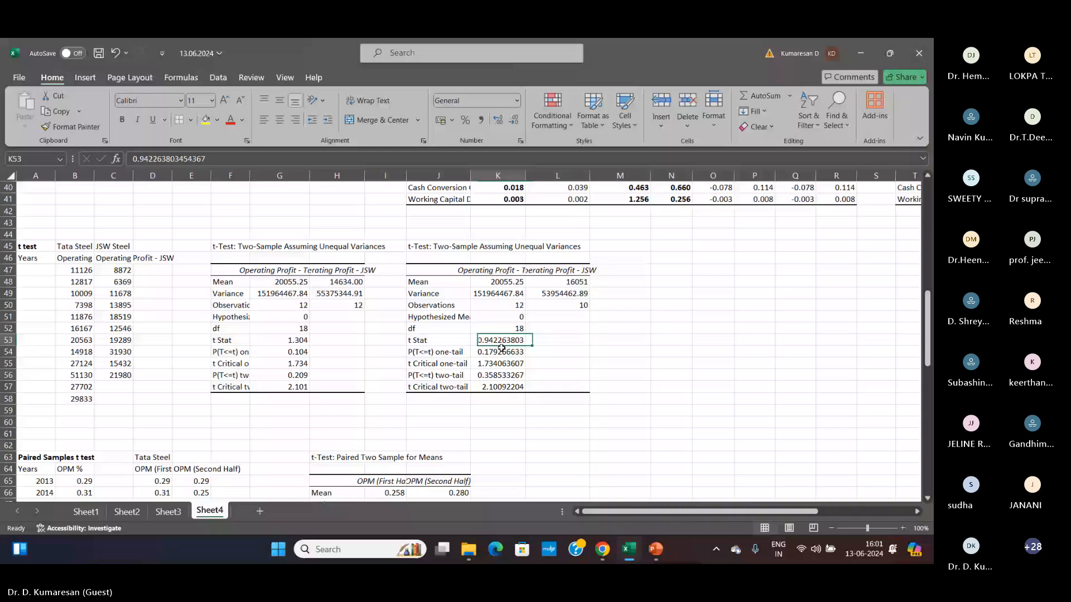
drag(501, 348, 501, 383)
key(ctrl+shift+1)
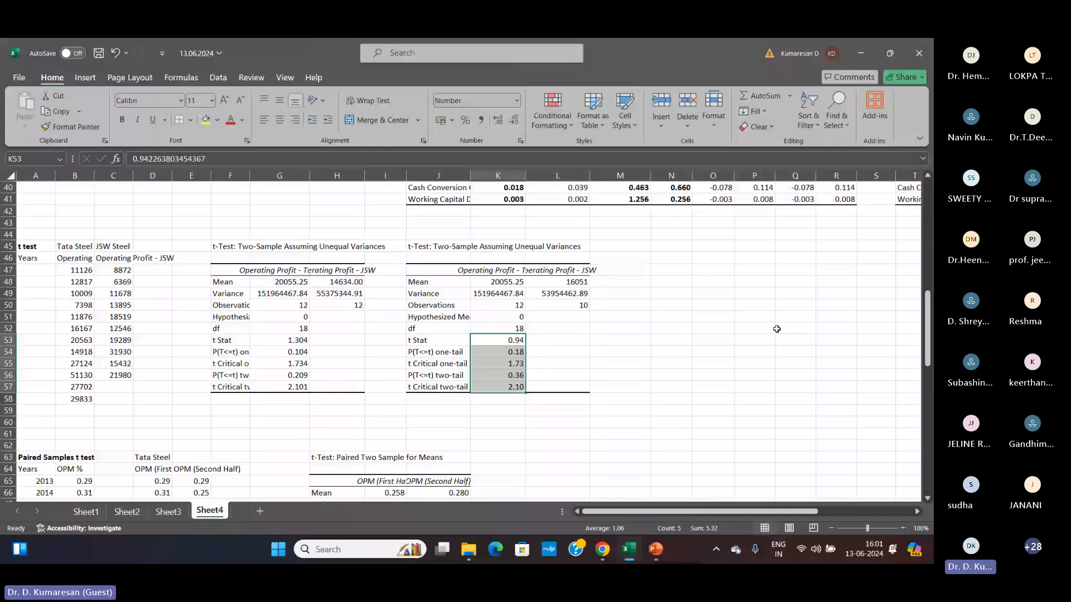
- Examine JSW's mean and both companies' observation counts in the new t-test output
click(558, 282)
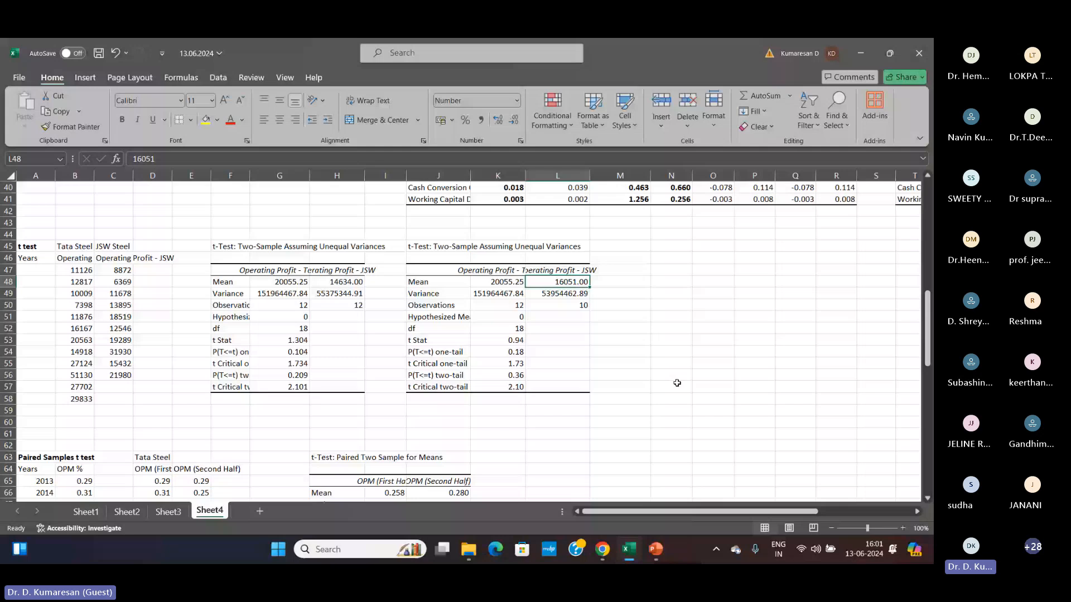
click(509, 304)
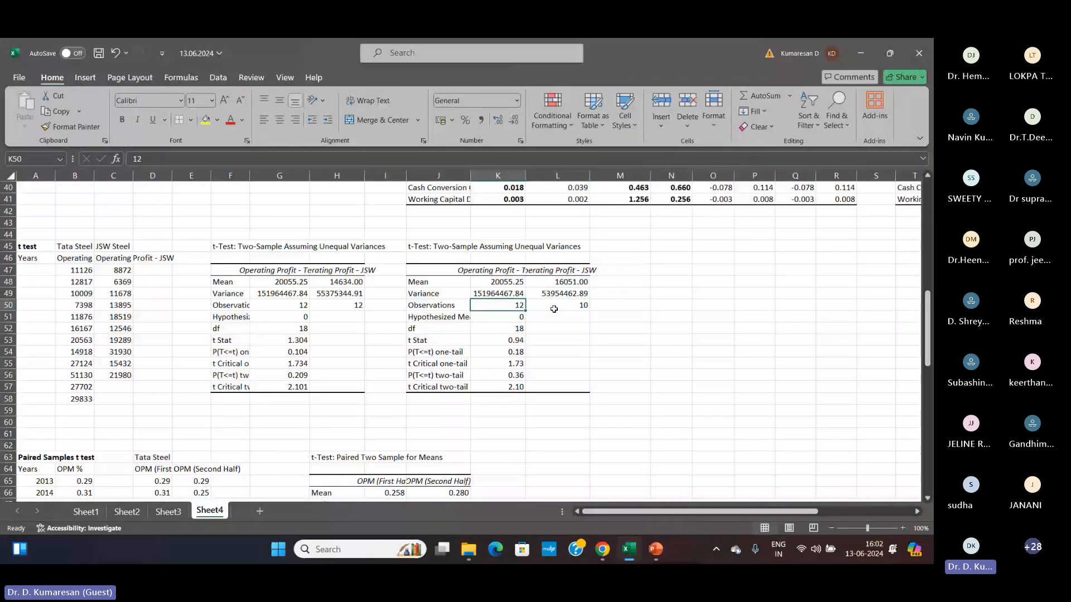
click(555, 308)
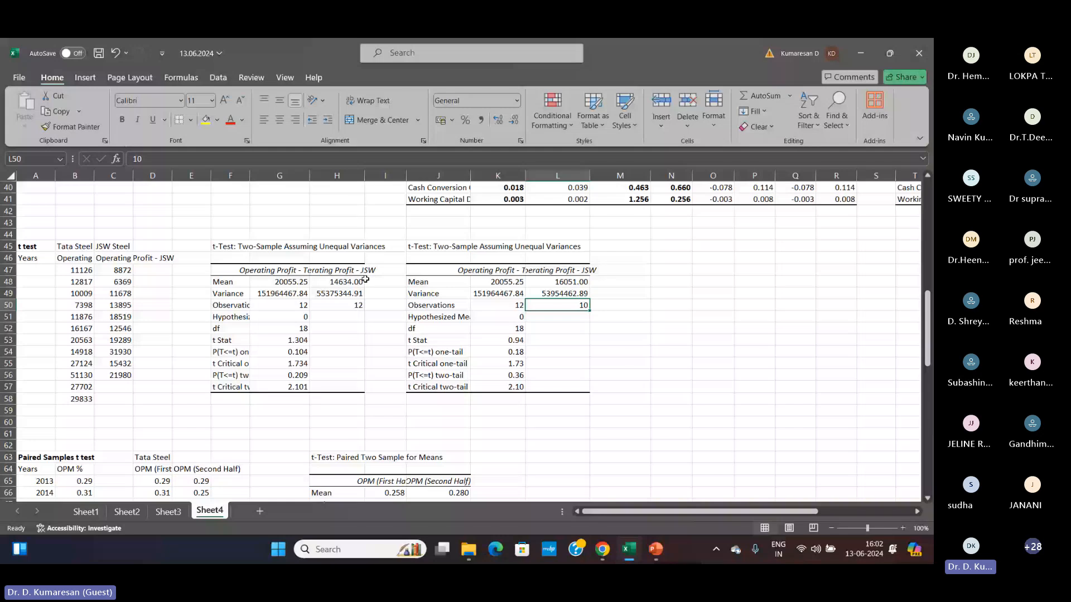
scroll(365, 279, up, 9)
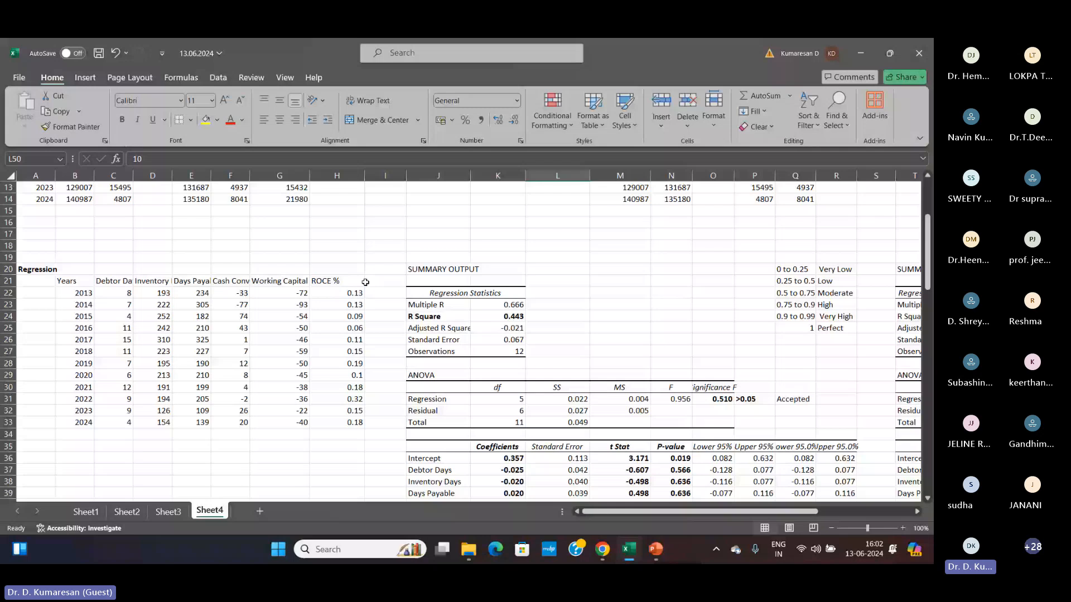
scroll(366, 283, down, 8)
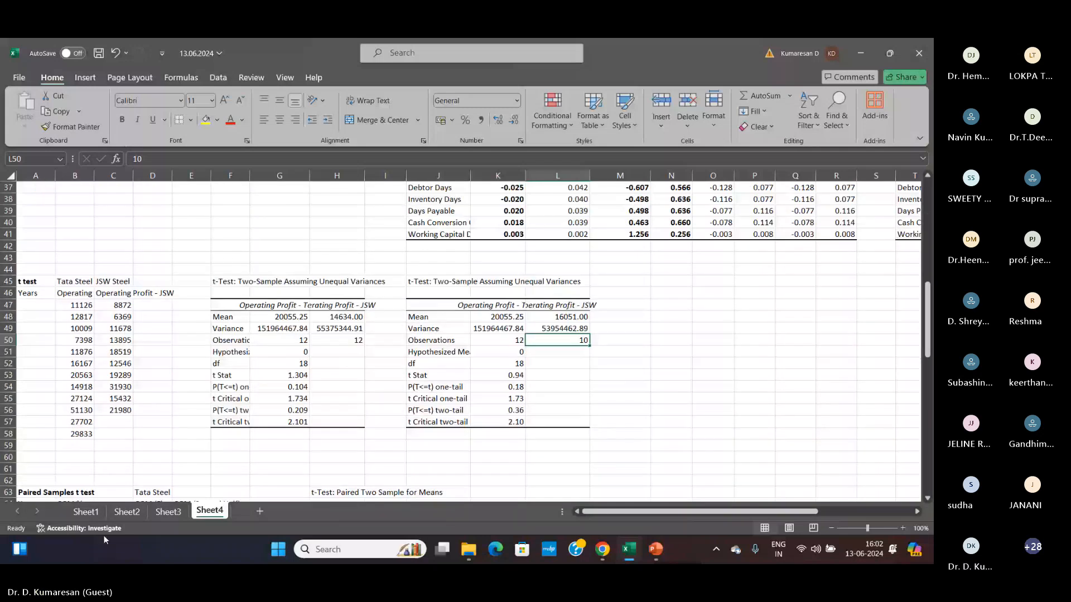
- Compare the mean operating profits of the two steel companies in the Sheet2 tables
click(124, 512)
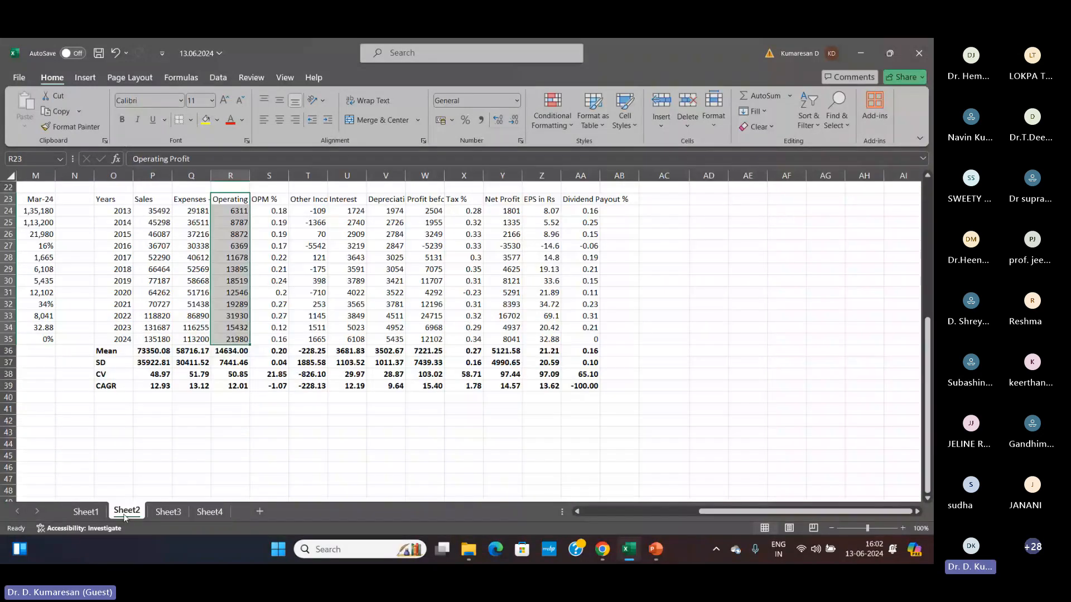
click(225, 350)
scroll(225, 350, up, 7)
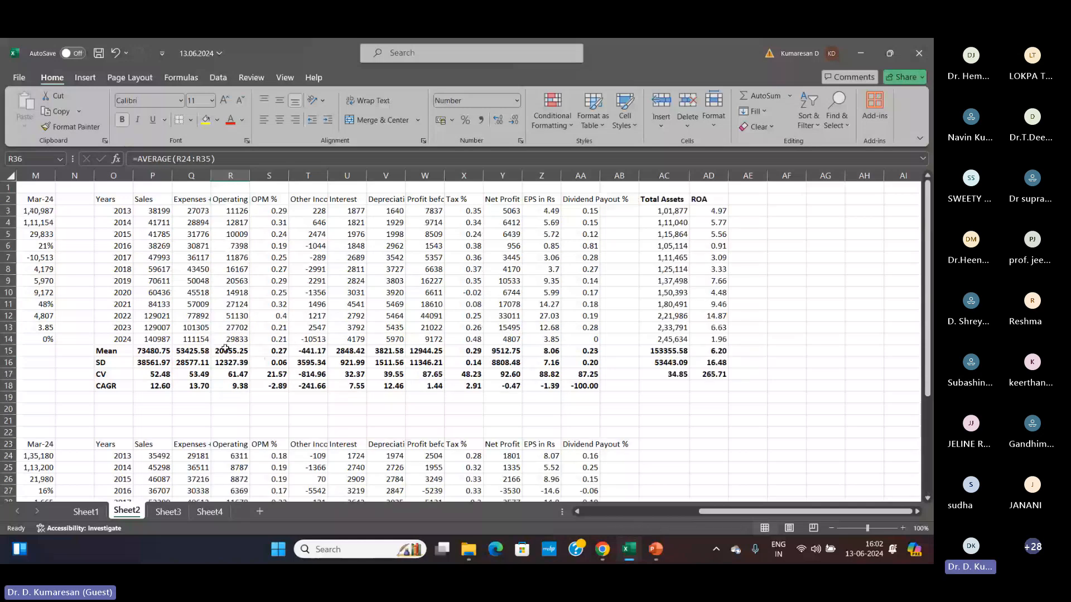
click(225, 350)
scroll(227, 352, down, 5)
click(230, 421)
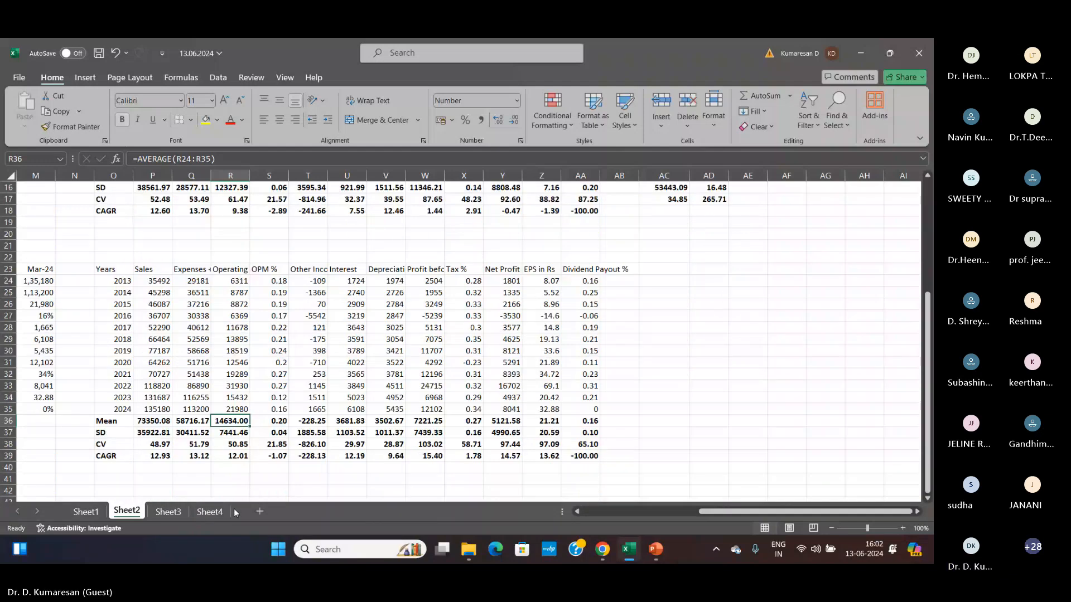
- Return to Sheet4 and review the original t-test output's JSW mean, observations, t Stat and one-tail P-value row
click(226, 512)
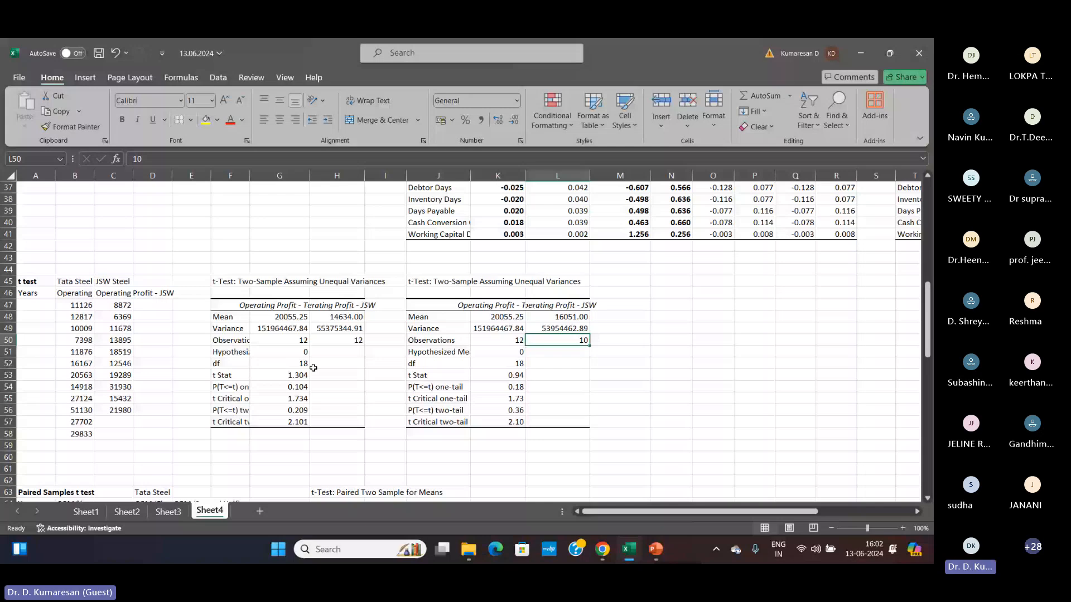
click(336, 316)
click(302, 339)
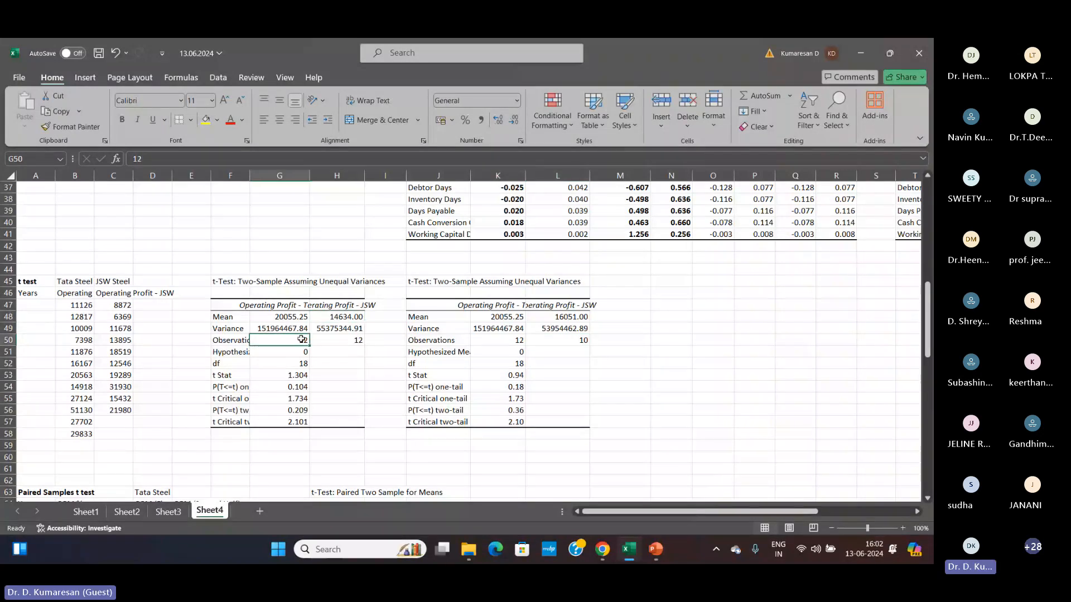
click(334, 342)
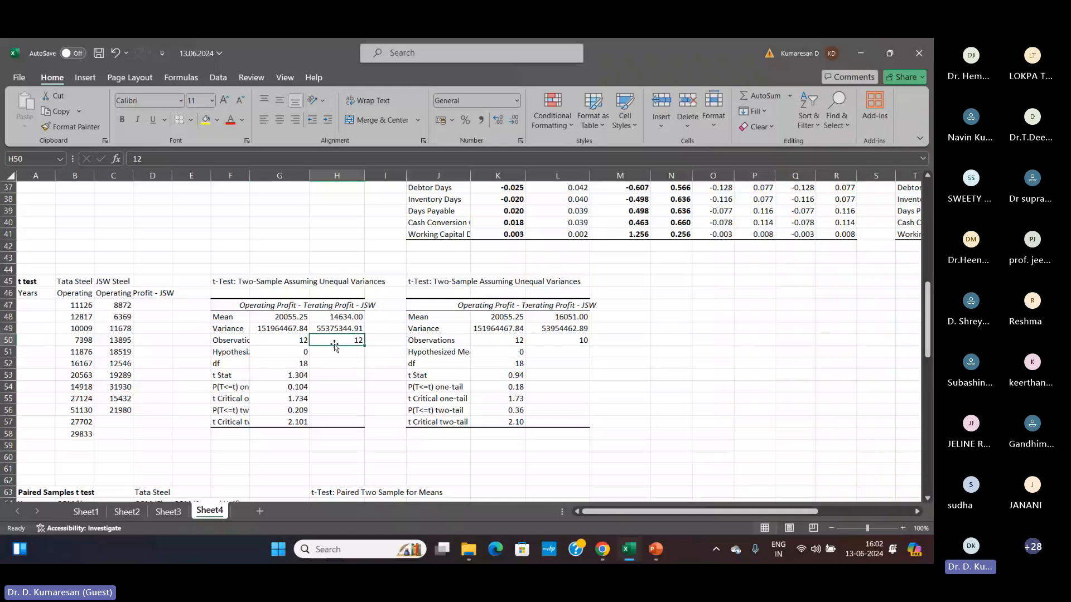
click(295, 376)
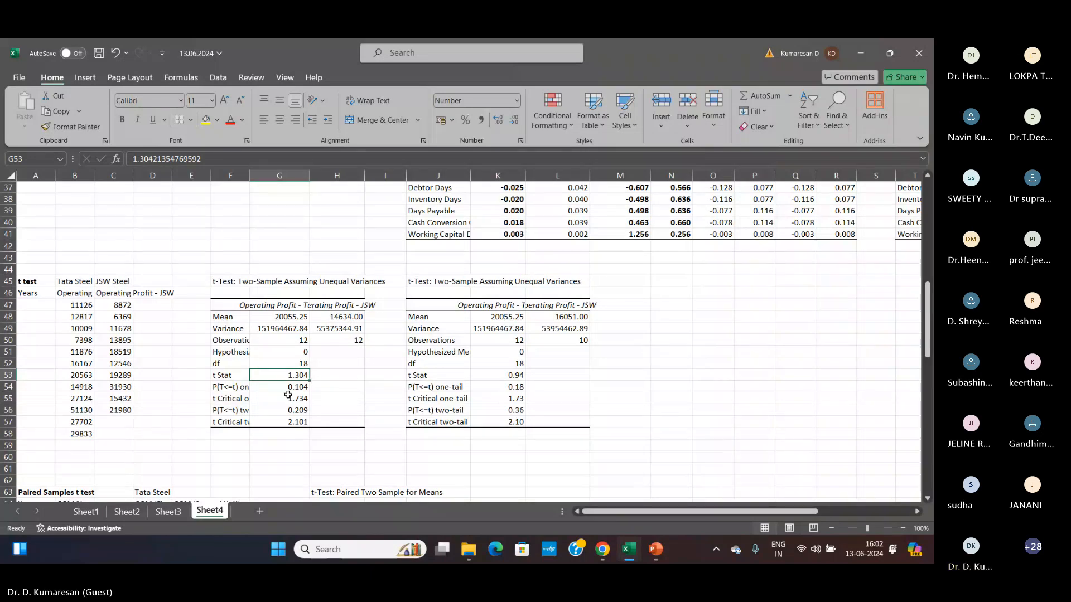
click(230, 389)
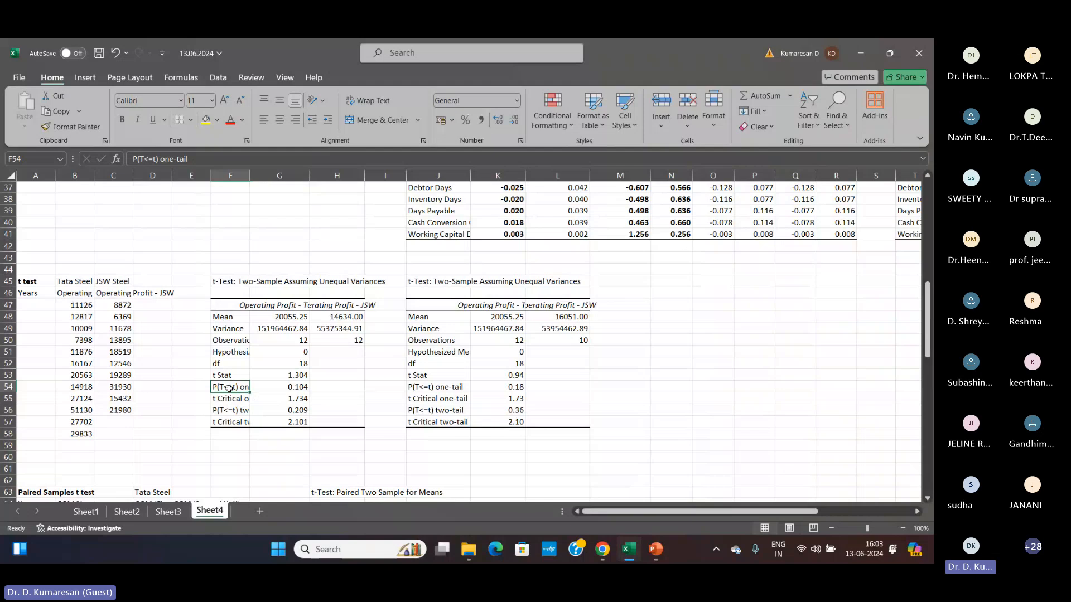
- Compare the two-tail critical t values and two-tail P-values in the original and new t-test outputs
click(254, 424)
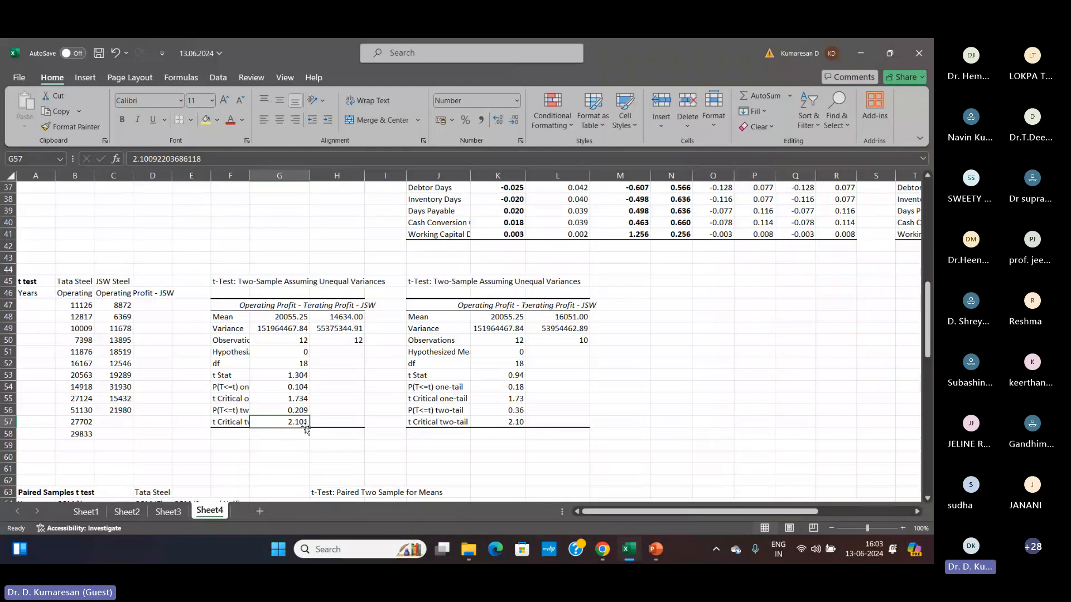
click(296, 410)
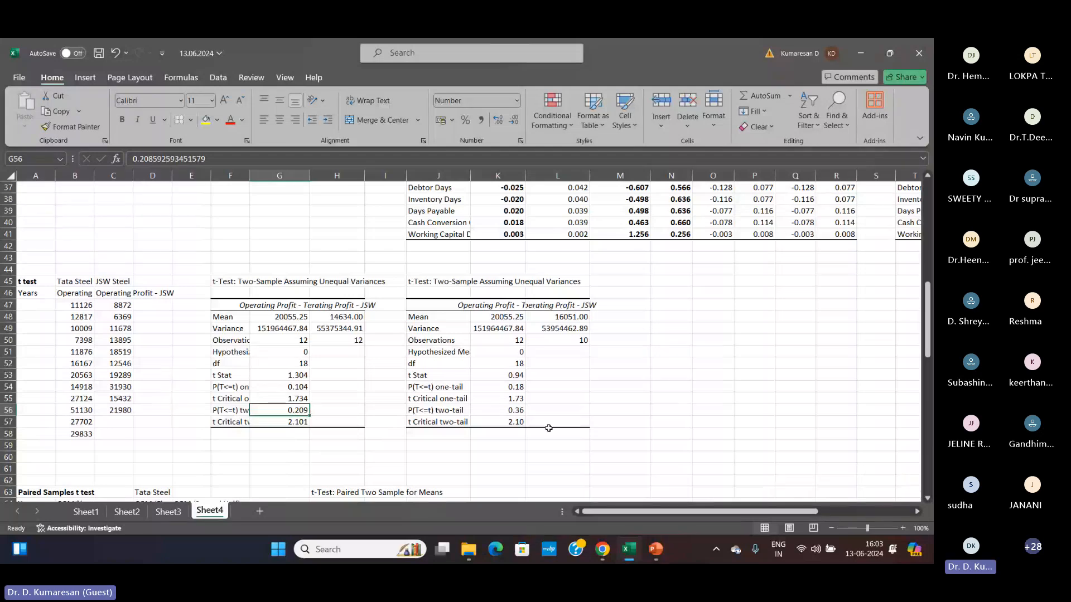
click(514, 422)
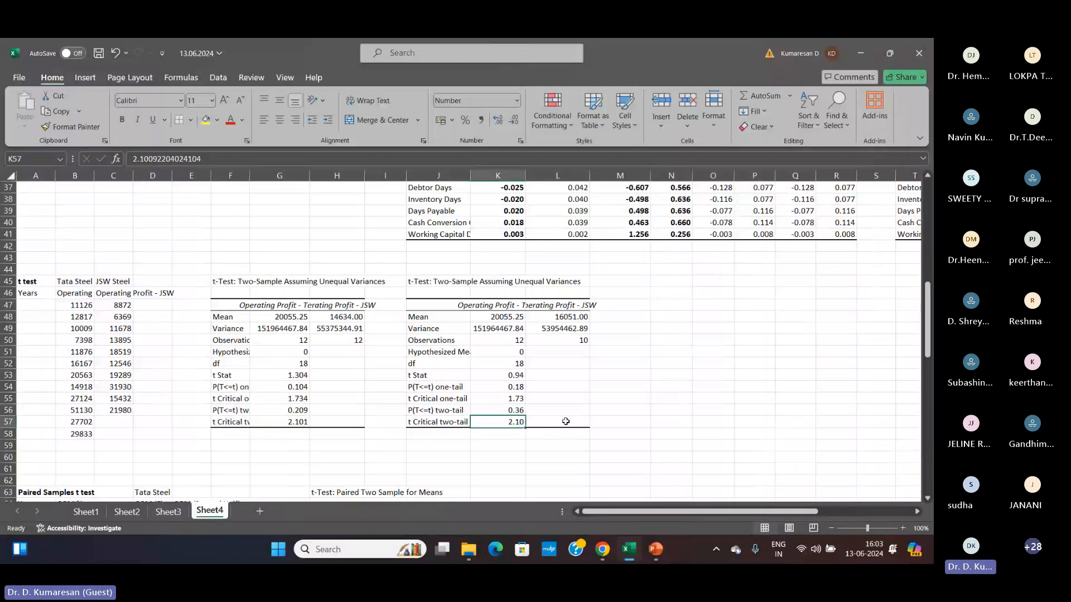
click(516, 409)
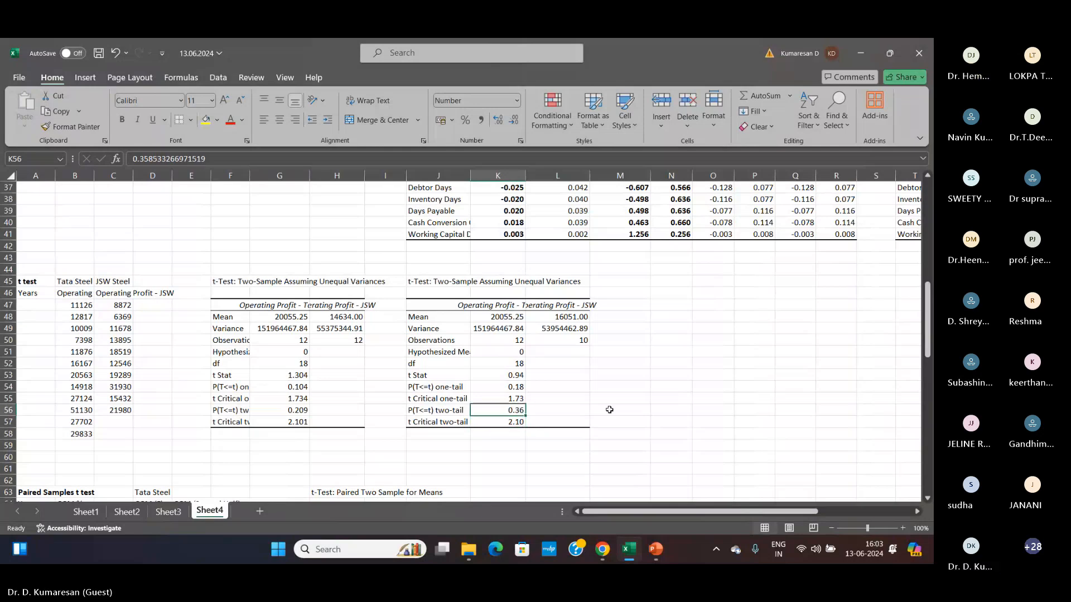
- Compare the Tata Steel and JSW Steel mean operating profits across the original and new t-test outputs
click(283, 329)
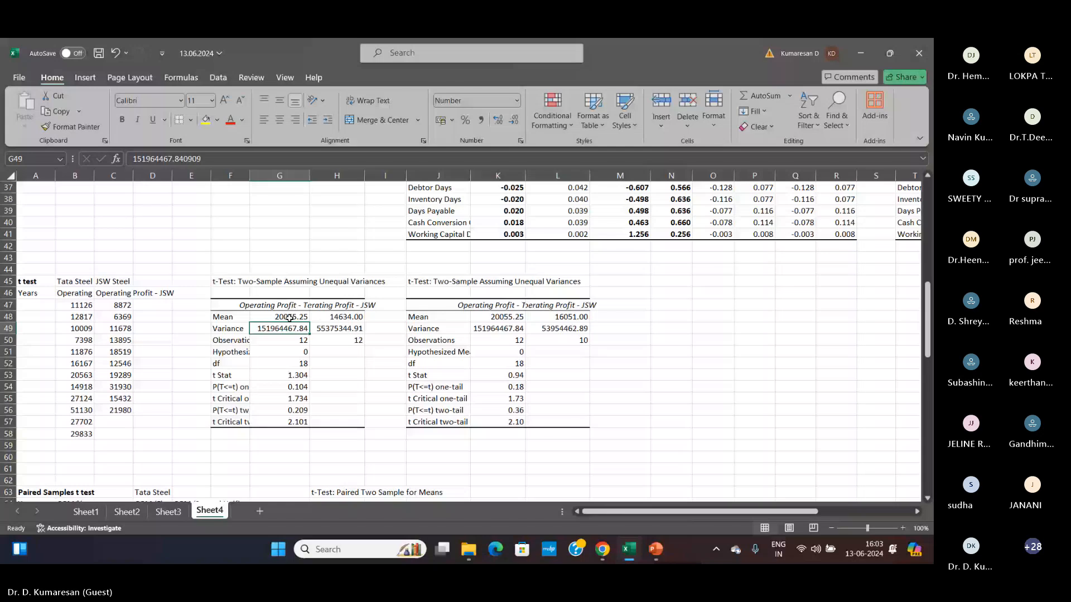
click(331, 317)
click(290, 318)
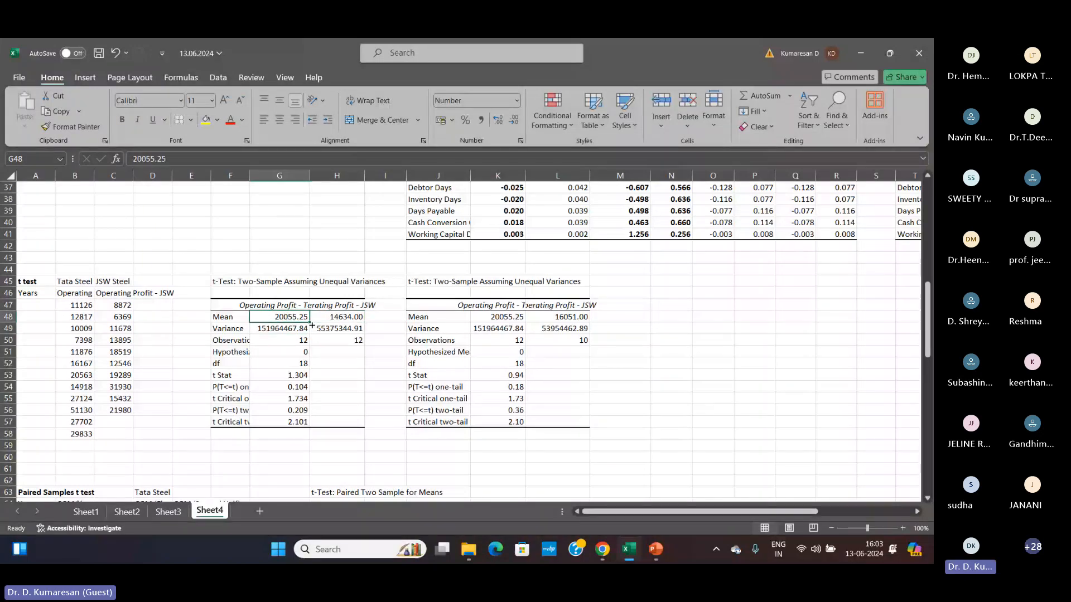
key(Right)
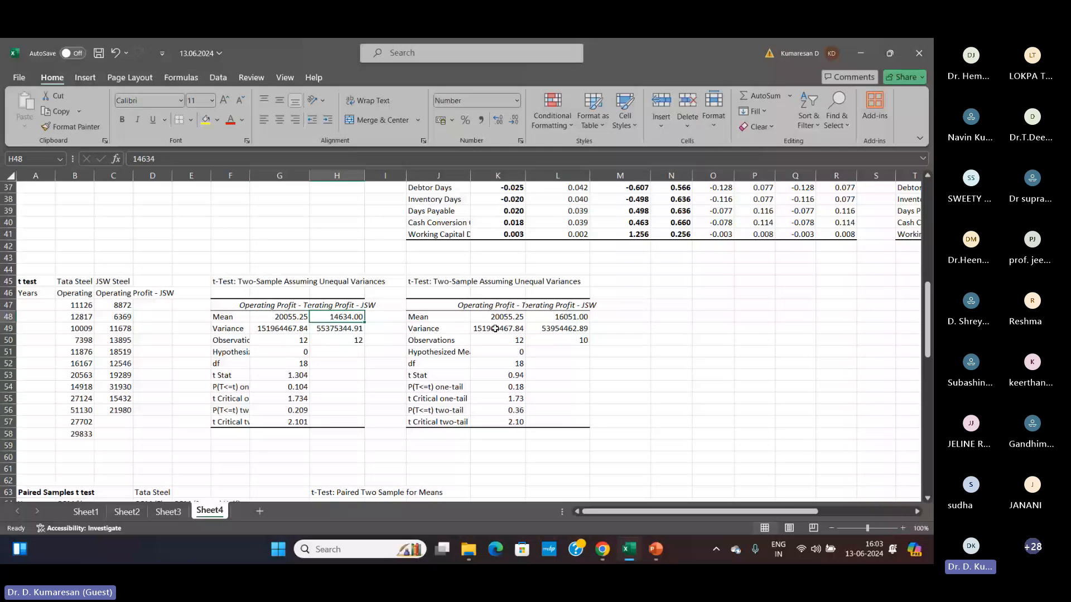
click(580, 318)
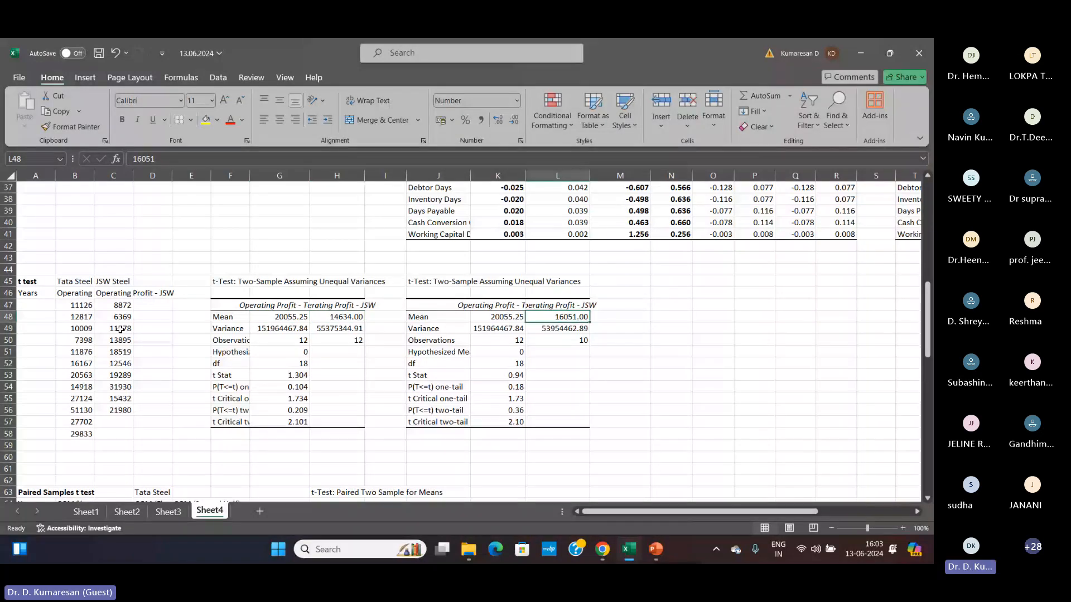
click(344, 318)
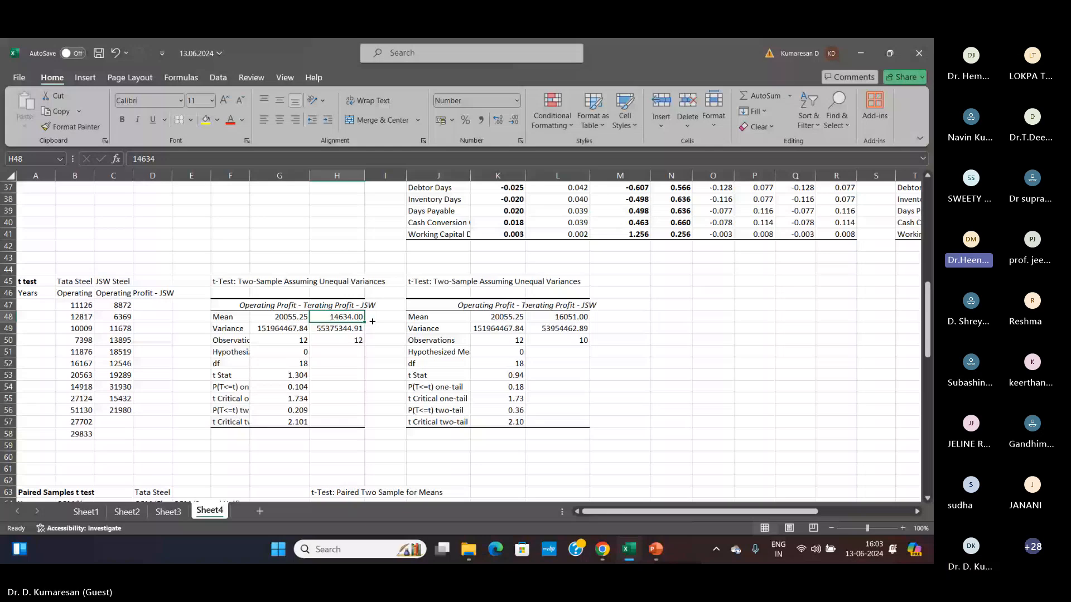
click(494, 316)
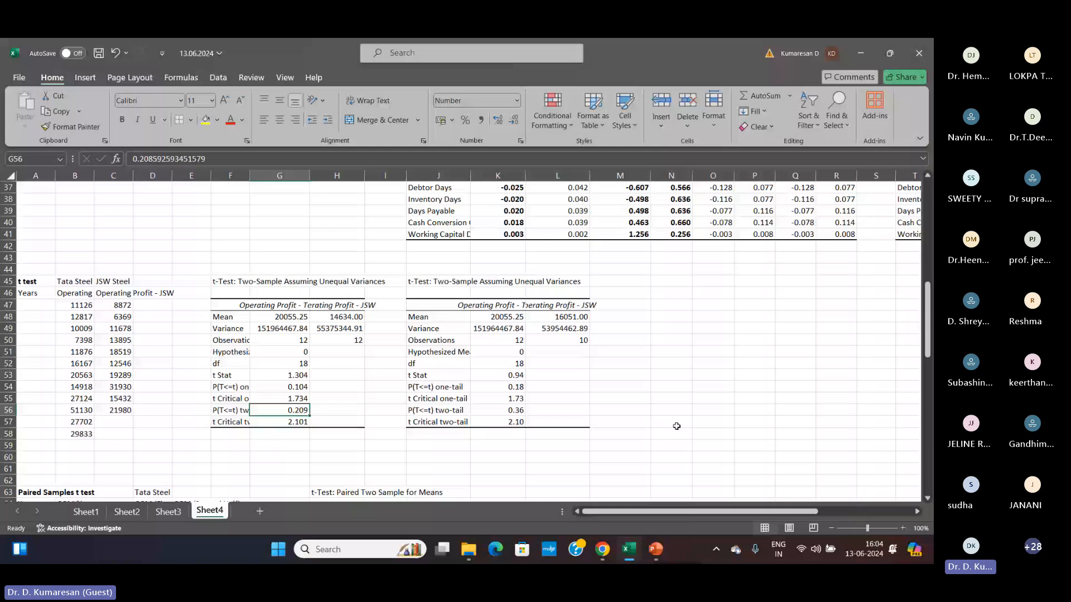
- Enter "Accepted" in M56, in the two-tail P-value row of the new t-test output, and return to G56
click(619, 411)
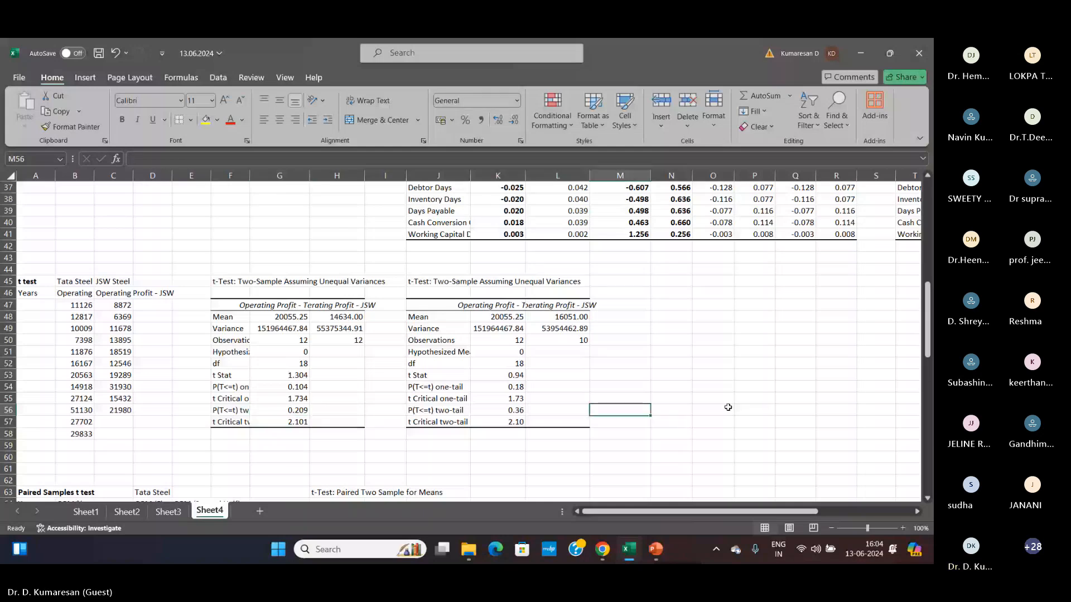
text(Accep)
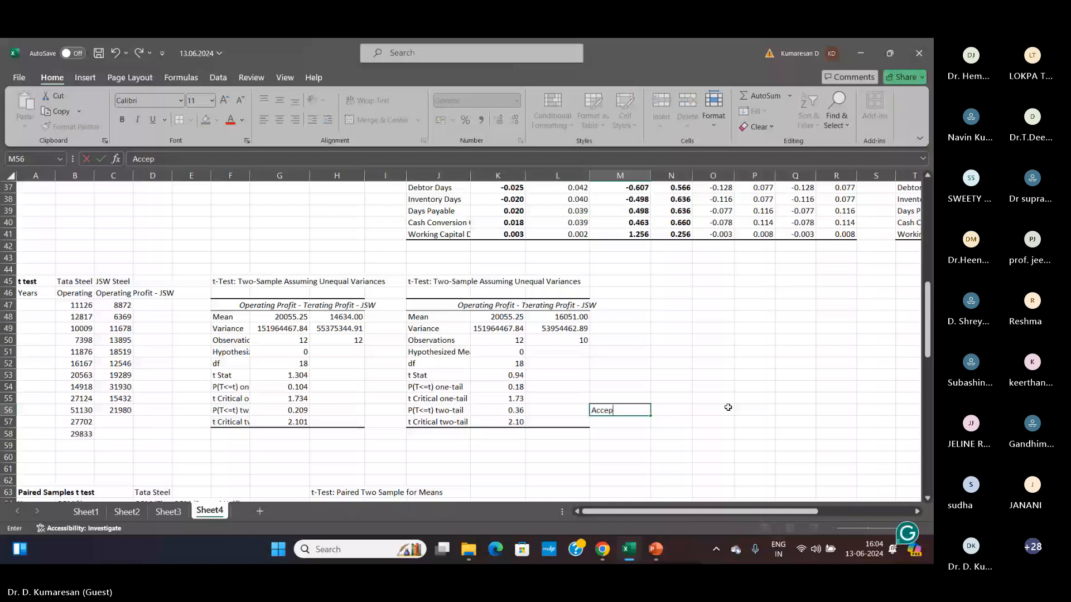
text(ted)
key(Return)
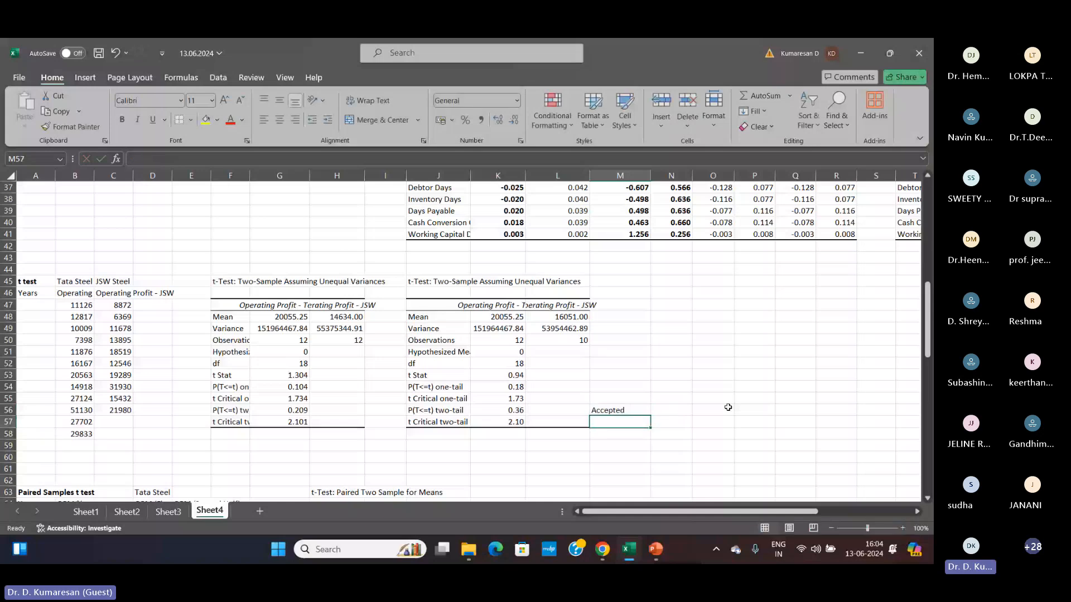
key(Up)
key(Left)
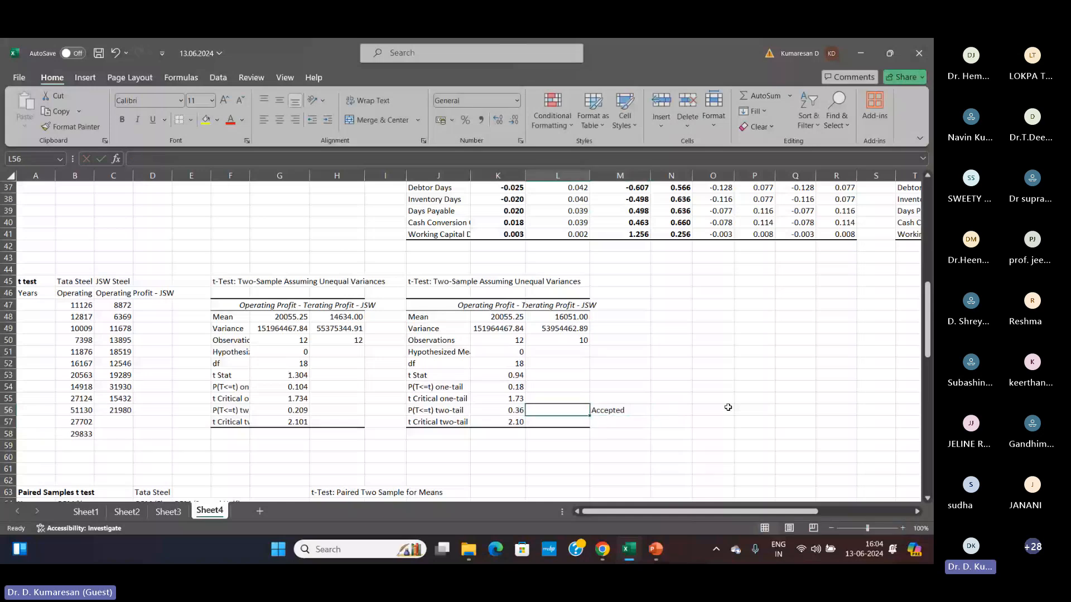
key(Left)
key(Left)
key(Left)
key(Left)
key(Left)
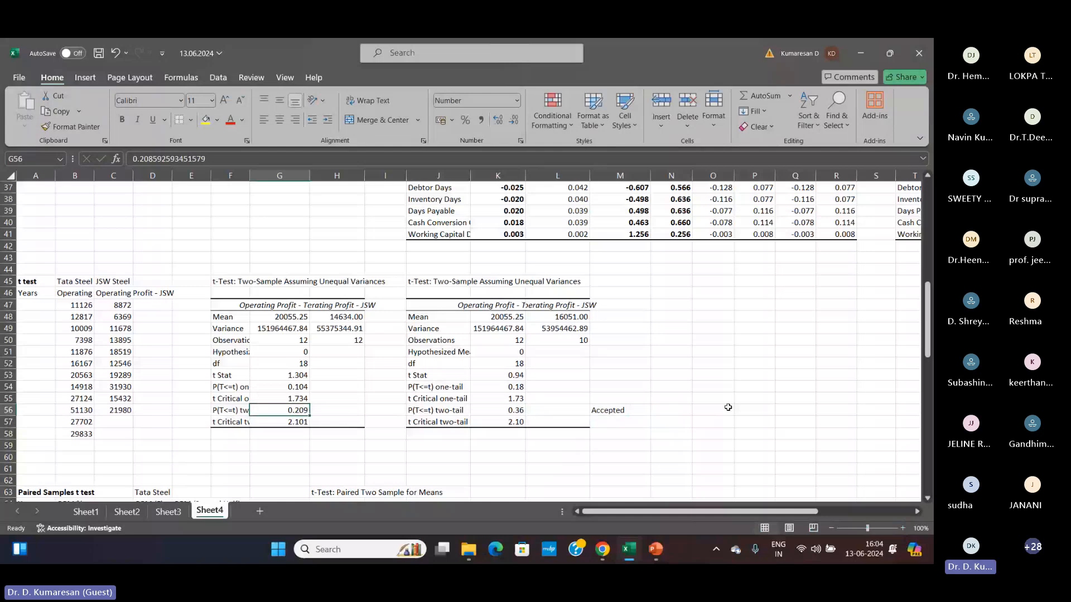
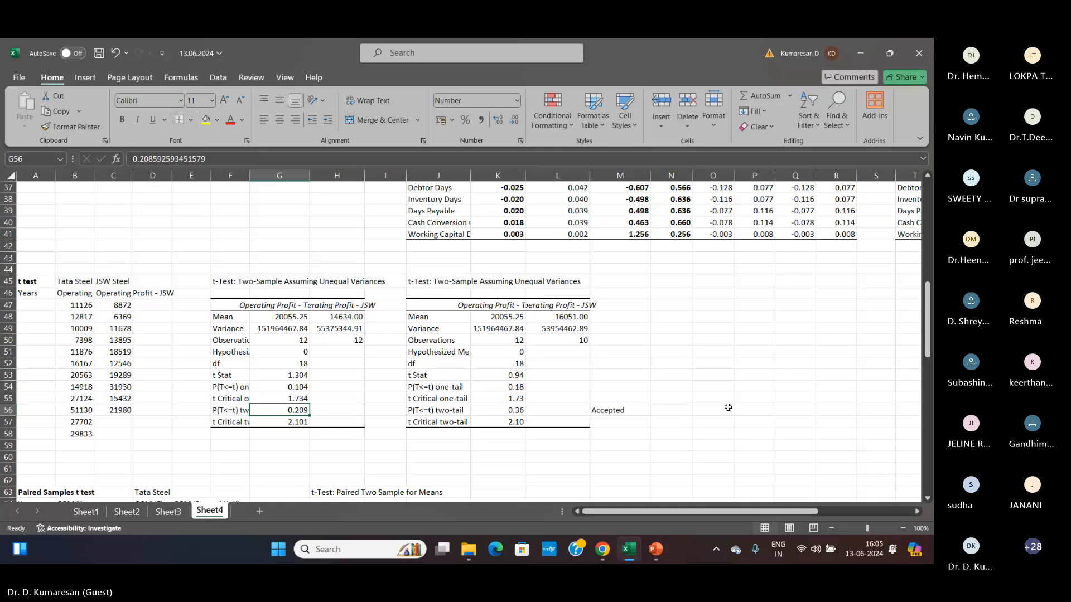
- Go to the Paired Samples t test heading in A63
key(Home)
key(Down)
key(Down)
key(Down)
key(Down)
key(Down)
key(Down)
key(Down)
key(Down)
key(Down)
key(Down)
key(Down)
key(Down)
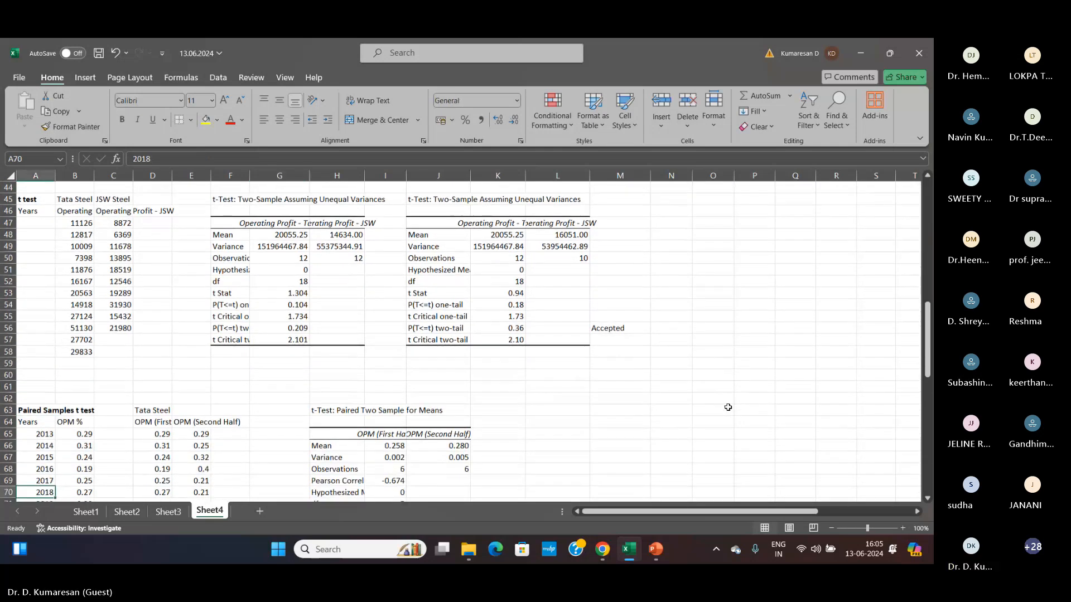
key(Up)
key(Up)
key(Up)
key(Up)
key(Up)
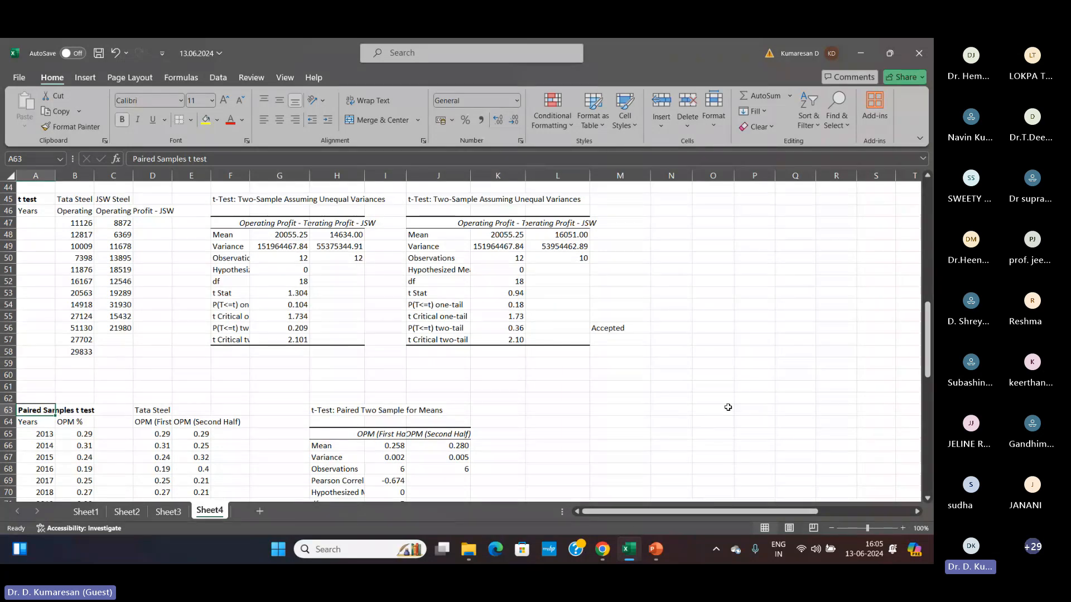
- Examine how Tata Steel's yearly OPM % values for 2013–2018 and 2019–2024 are split into the first-half and second-half columns
scroll(727, 407, down, 2)
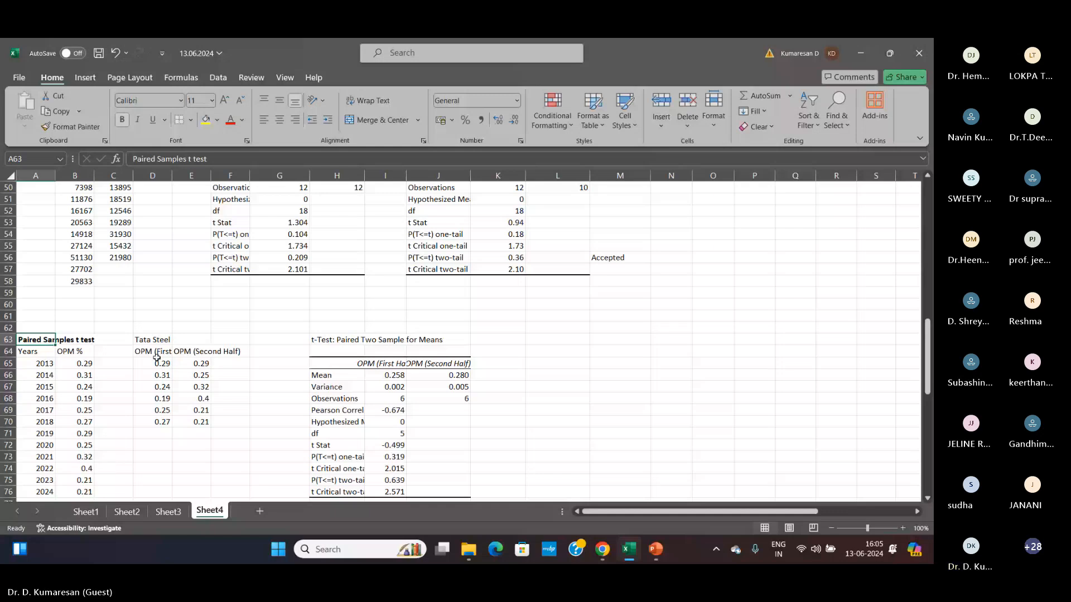
drag(192, 363, 194, 418)
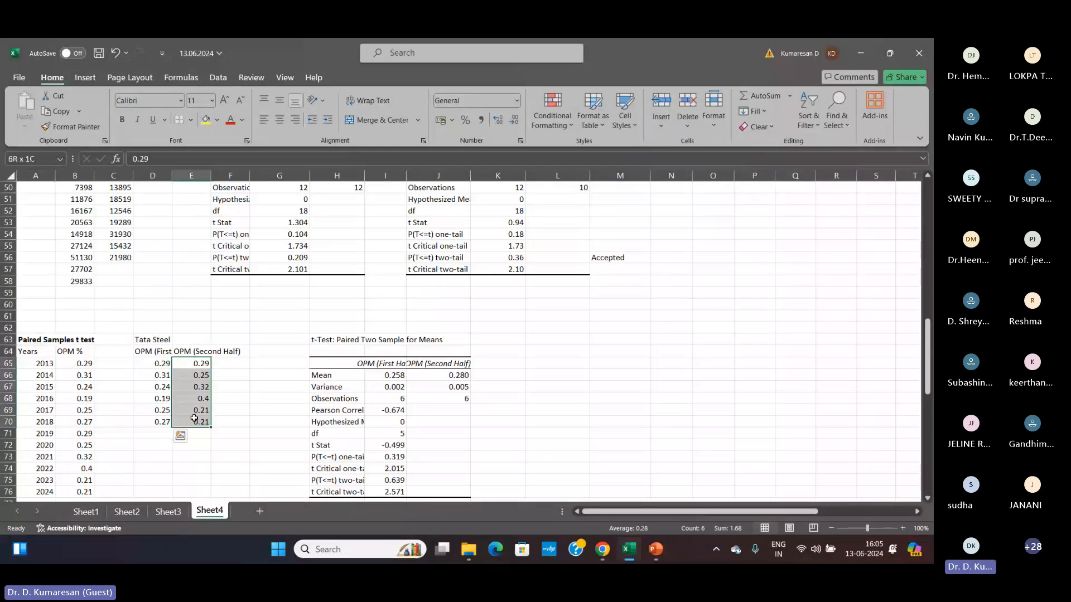
drag(84, 364, 84, 419)
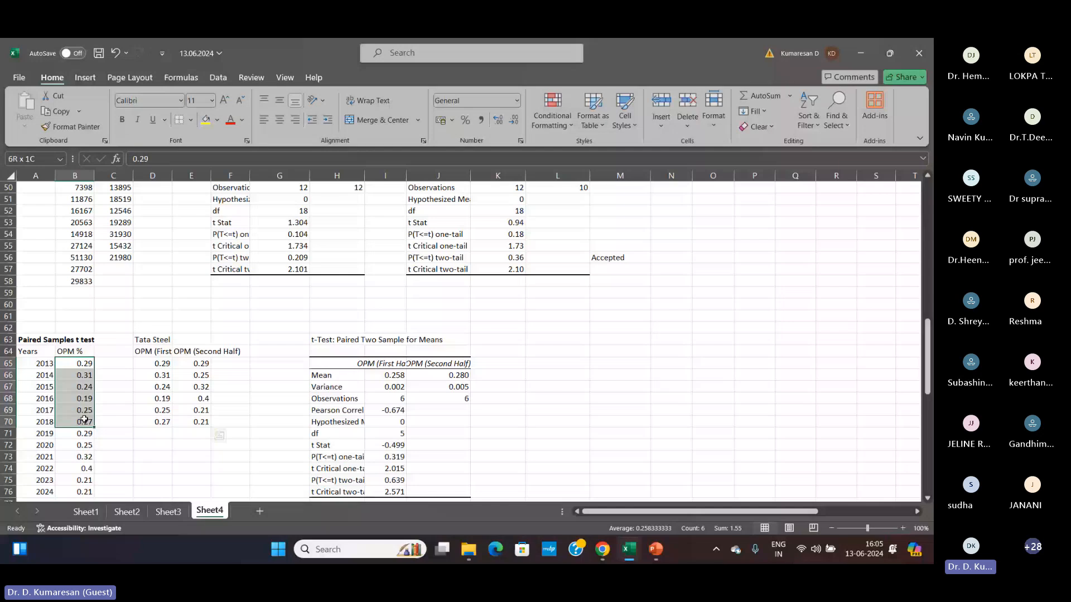
scroll(84, 419, down, 1)
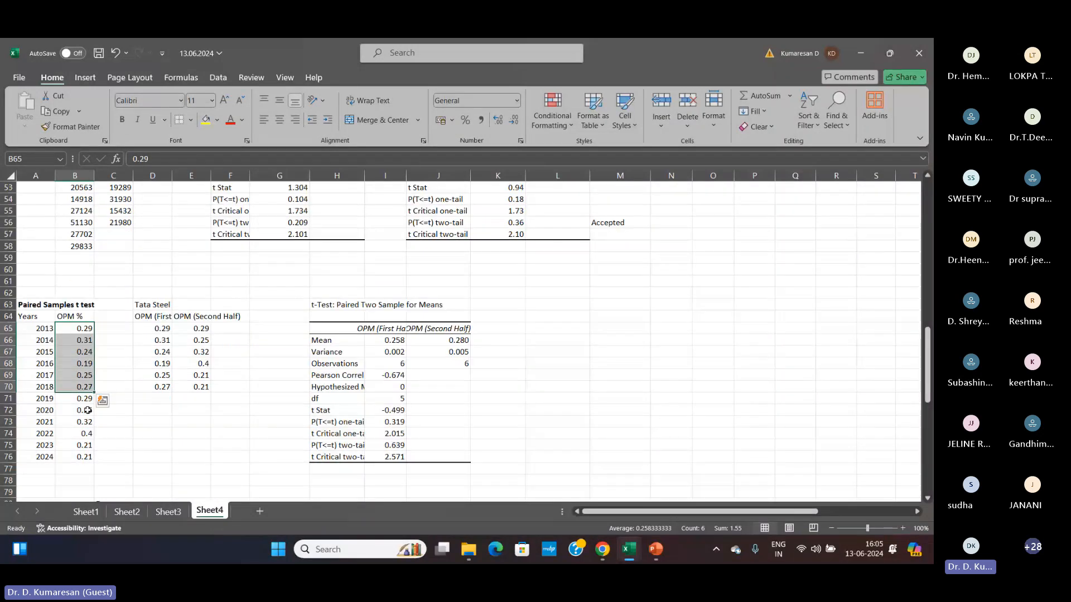
drag(85, 399, 84, 457)
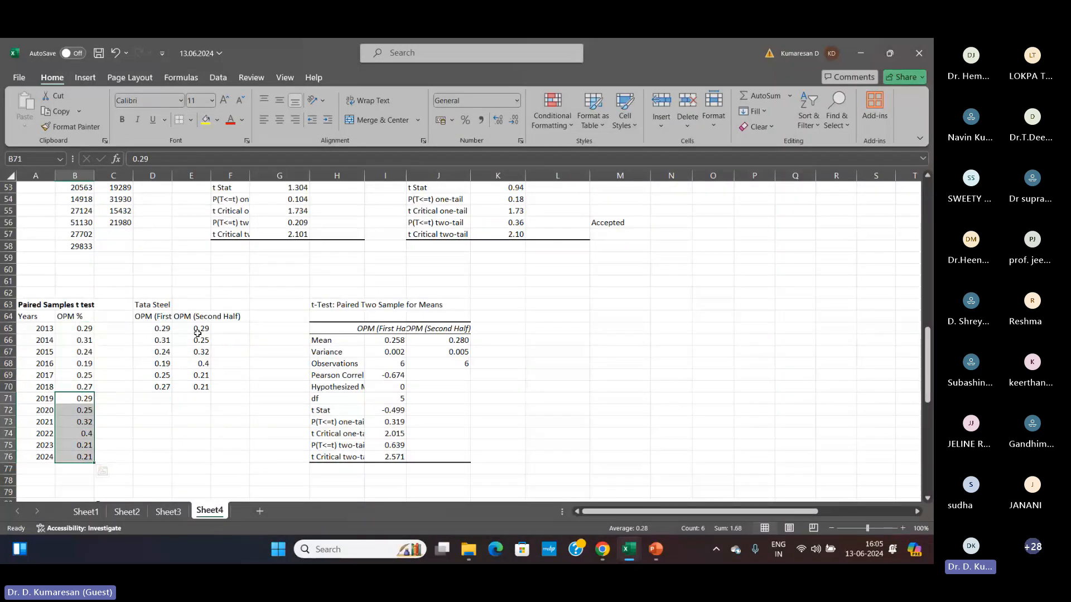
click(230, 422)
scroll(266, 416, up, 1)
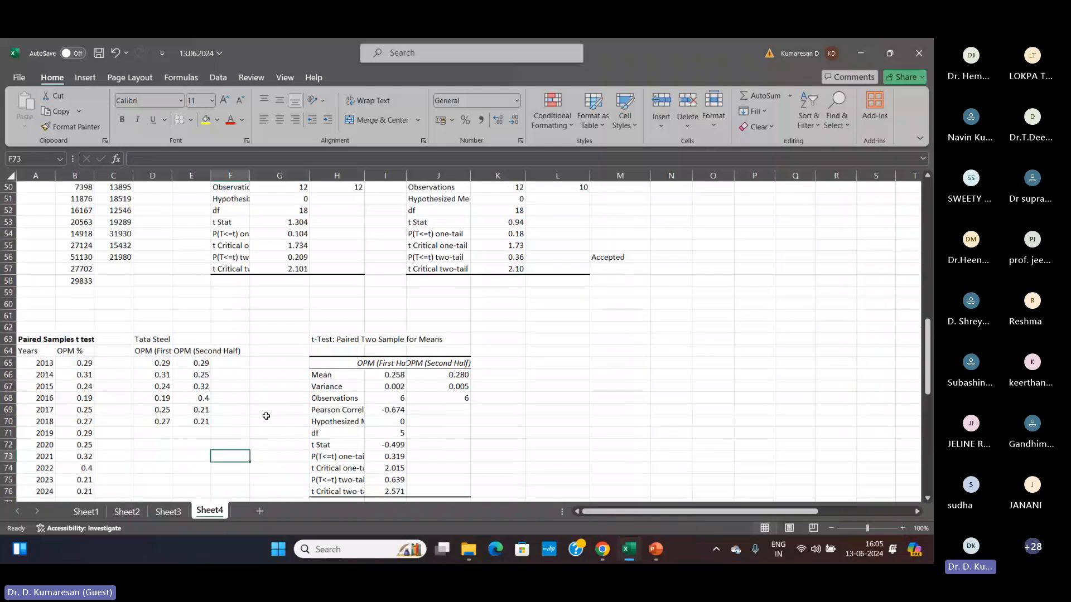
- Open the t-Test: Paired Two Sample for Means analysis tool after locating the existing paired t-test output
click(506, 342)
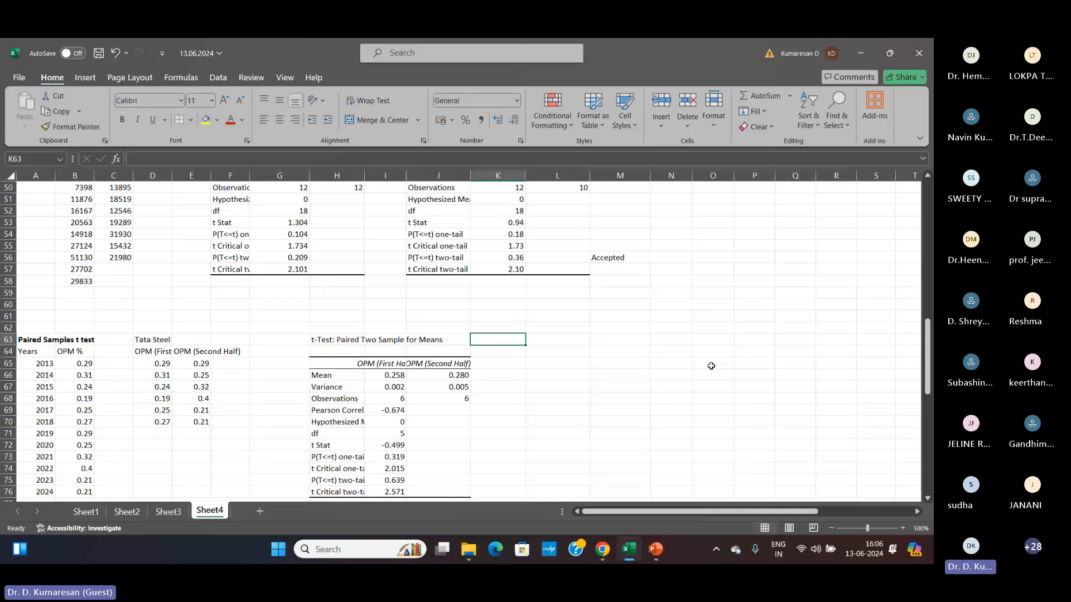
scroll(495, 350, down, 1)
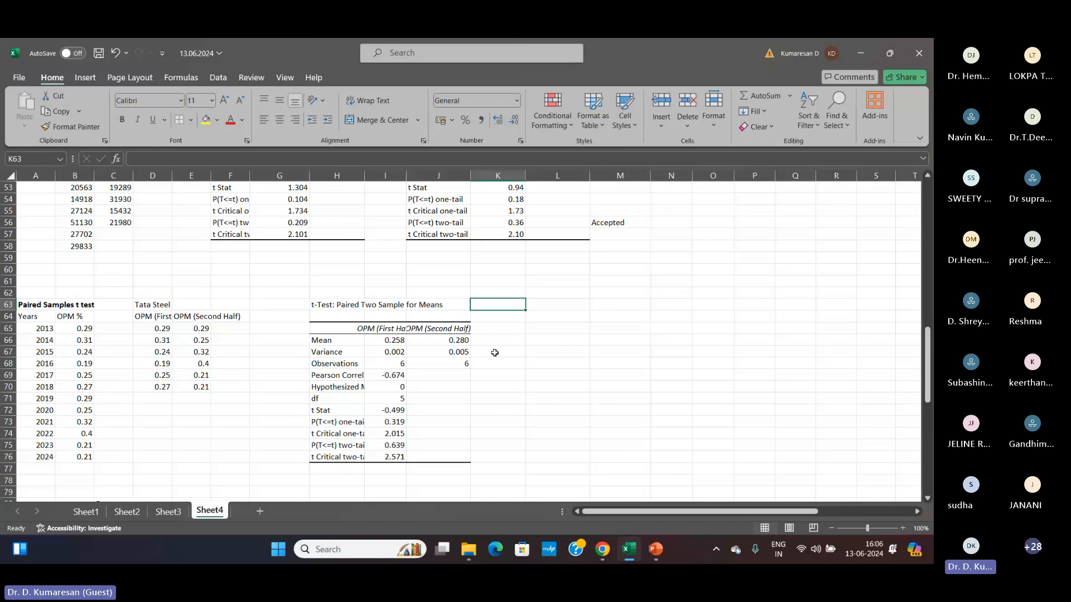
key(Left)
key(Left)
key(Left)
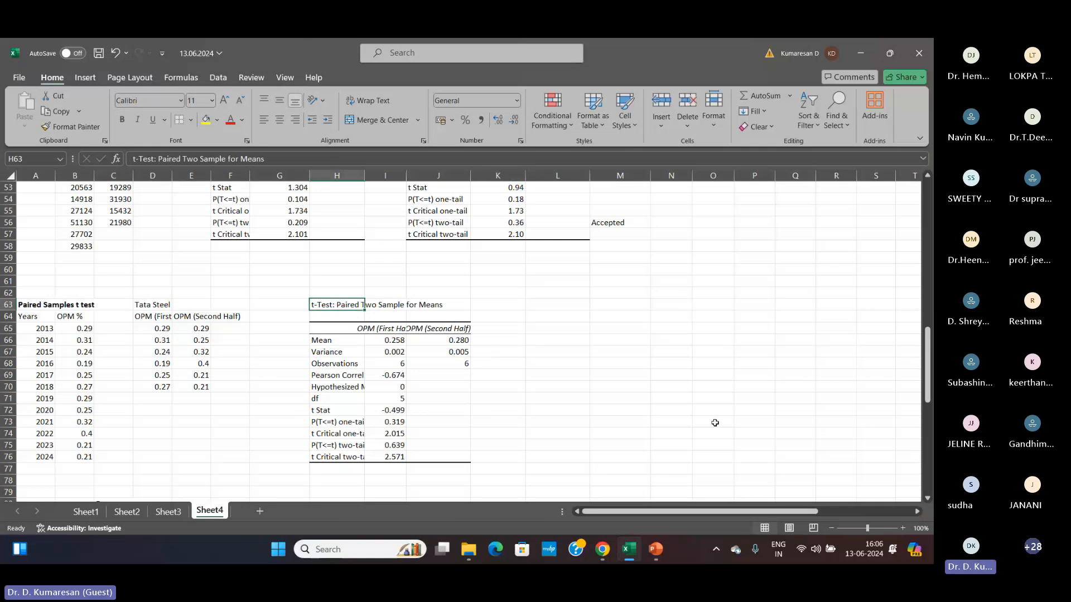
click(220, 77)
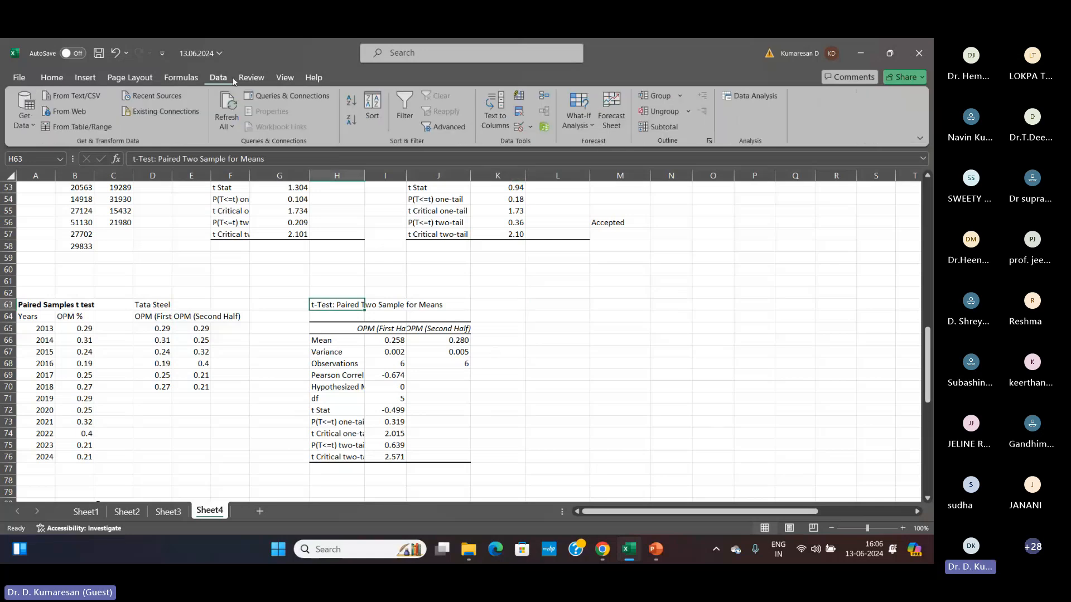
click(758, 98)
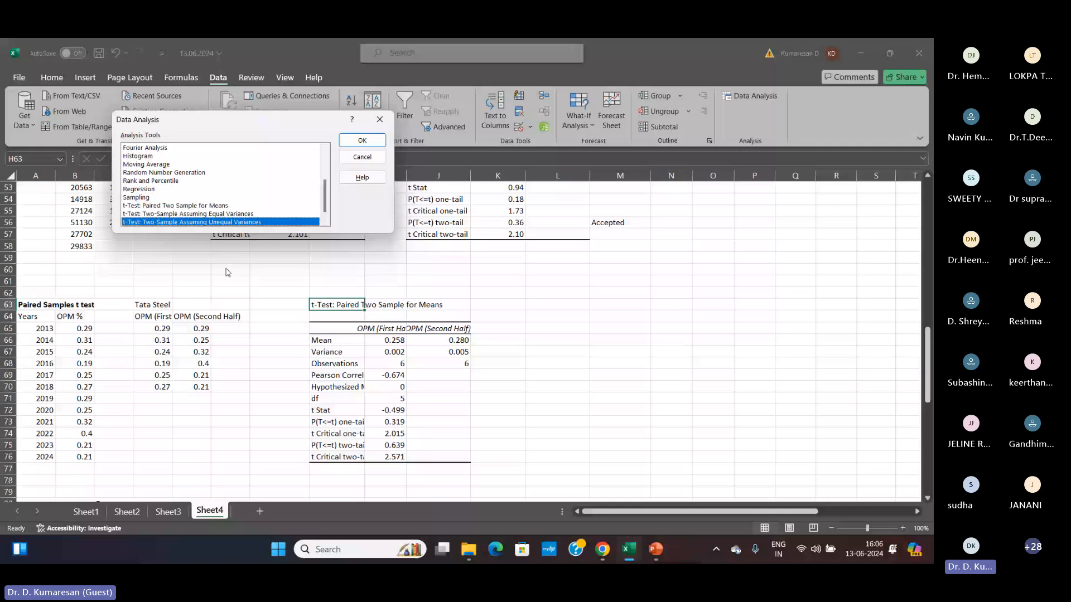
click(176, 205)
click(362, 140)
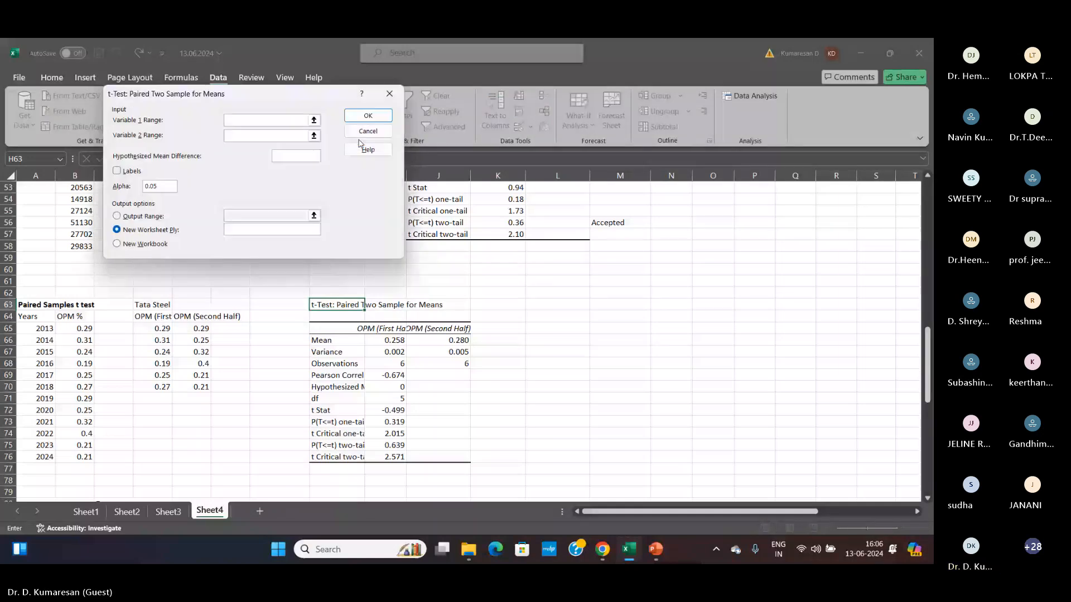
- Run the paired t test on first-half OPM D64:D70 and second-half OPM E64:E70, with labels included and output starting at L63
drag(152, 317, 153, 387)
click(267, 136)
drag(198, 318, 198, 318)
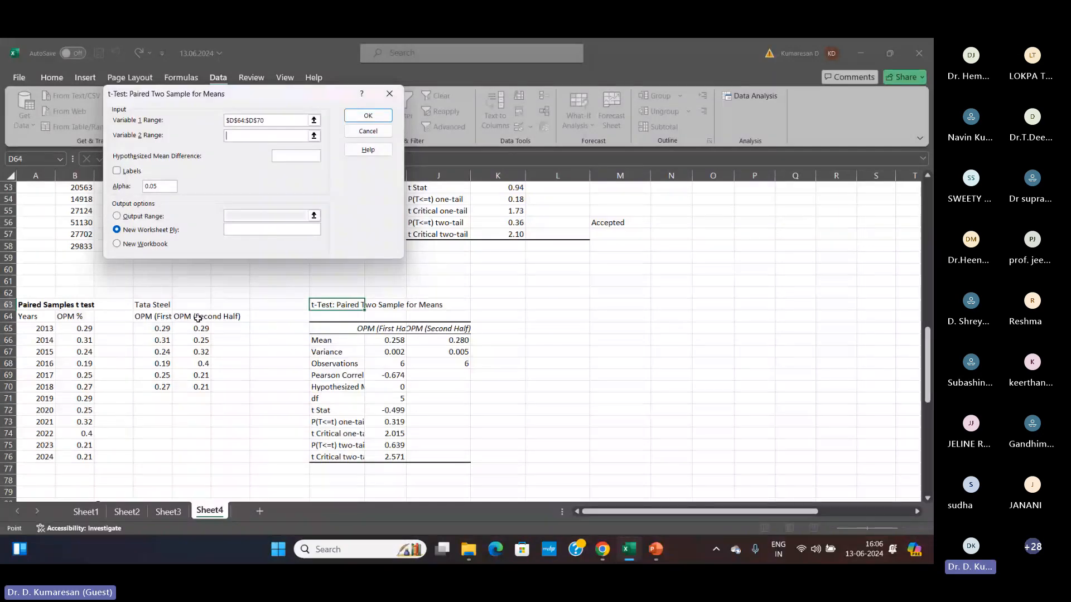
drag(198, 319, 198, 387)
click(116, 171)
click(120, 216)
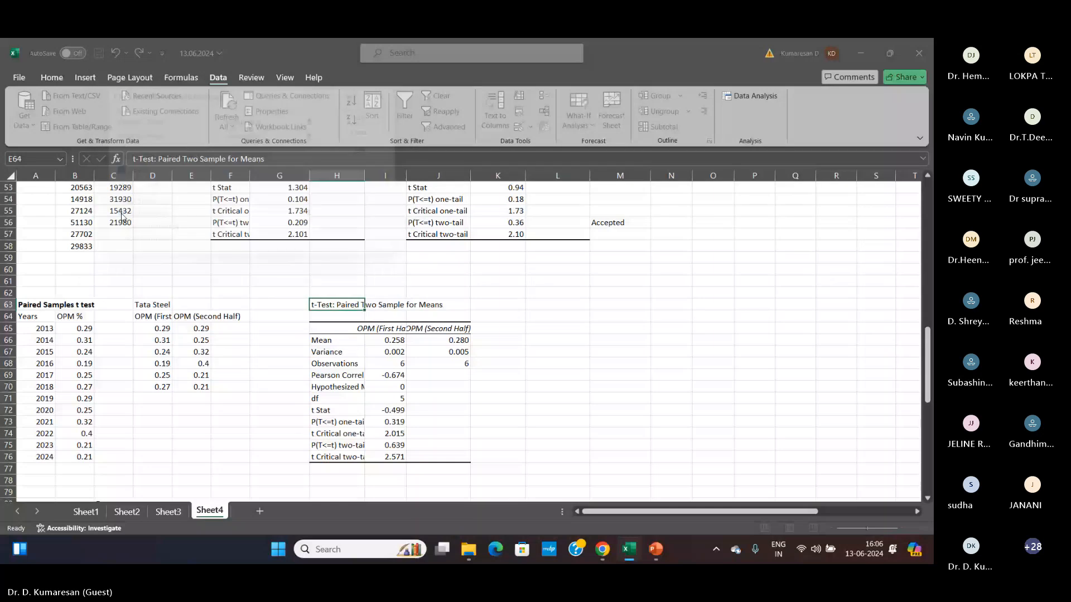
click(249, 212)
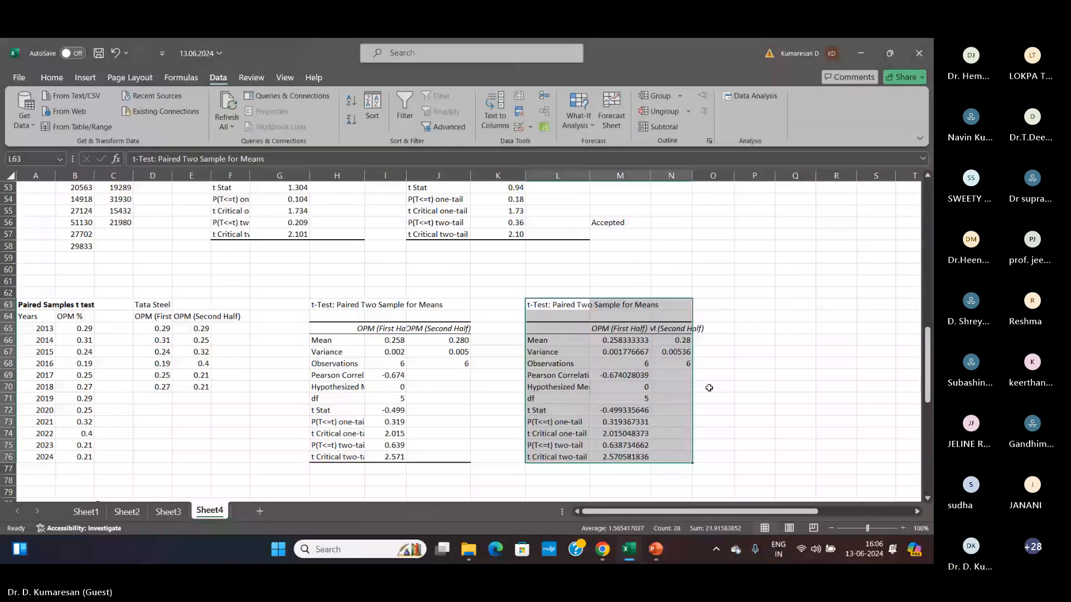
- Show the first-half OPM mean and variance in M66:M67 of the new paired t-test output with three decimals
scroll(669, 363, down, 1)
drag(613, 305, 595, 314)
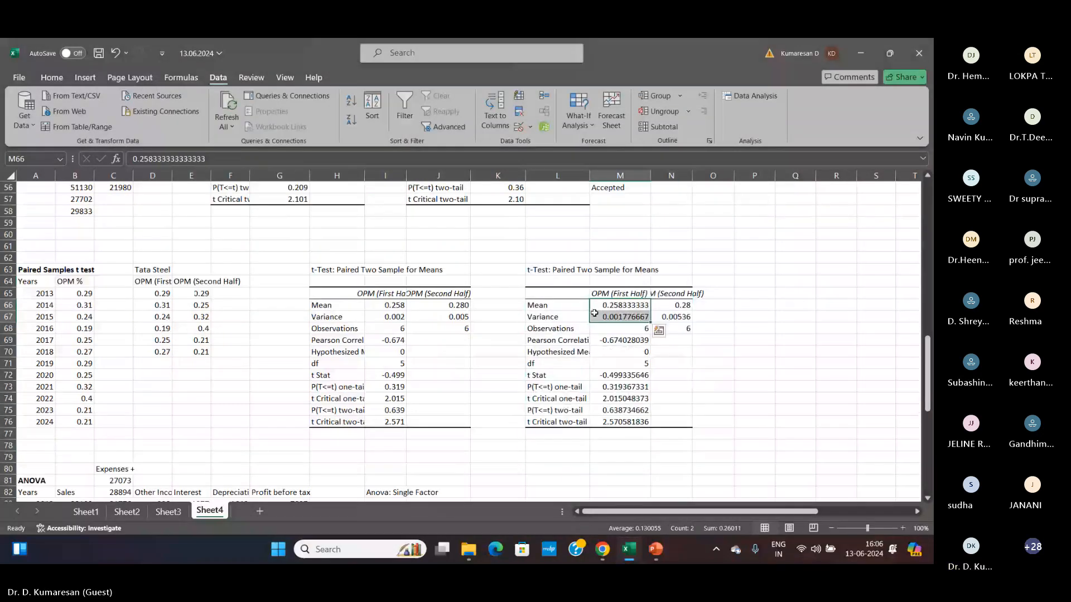
click(55, 80)
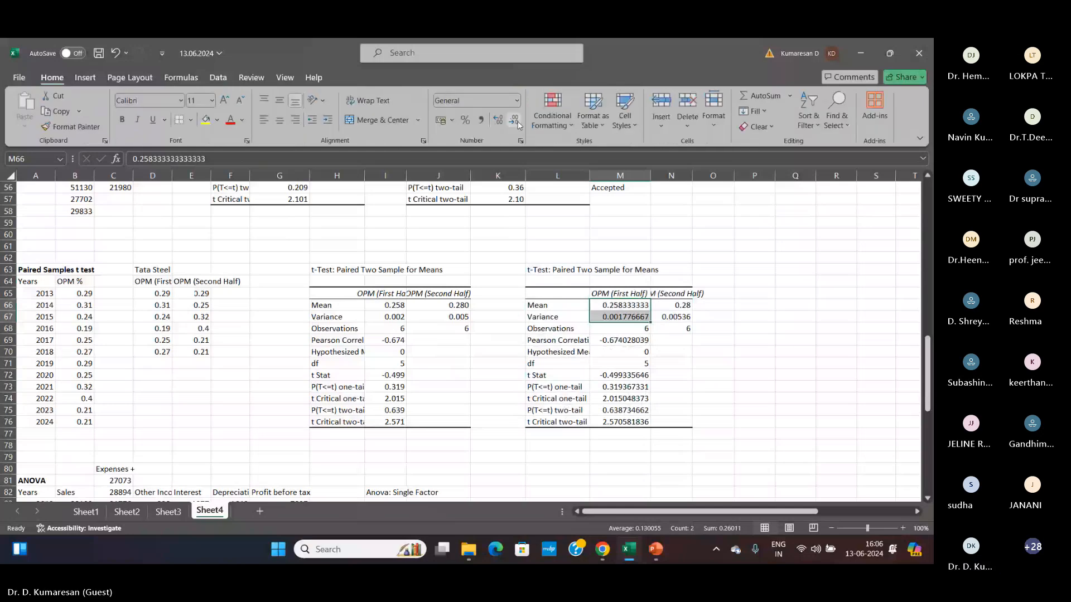
click(518, 122)
click(505, 123)
click(505, 123)
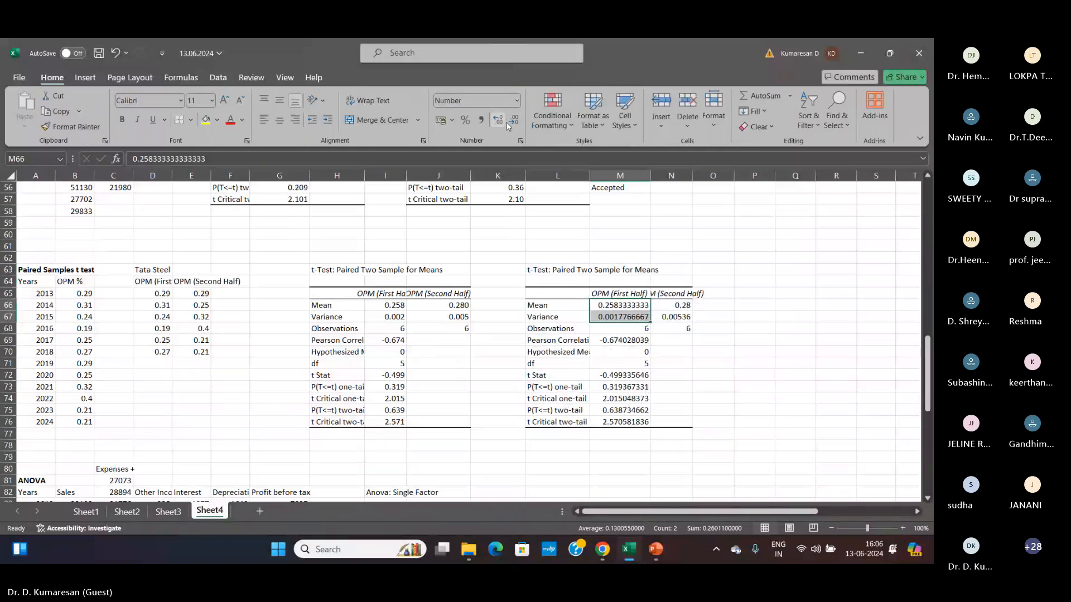
click(514, 121)
click(515, 121)
click(514, 121)
click(514, 121)
click(514, 121)
click(514, 121)
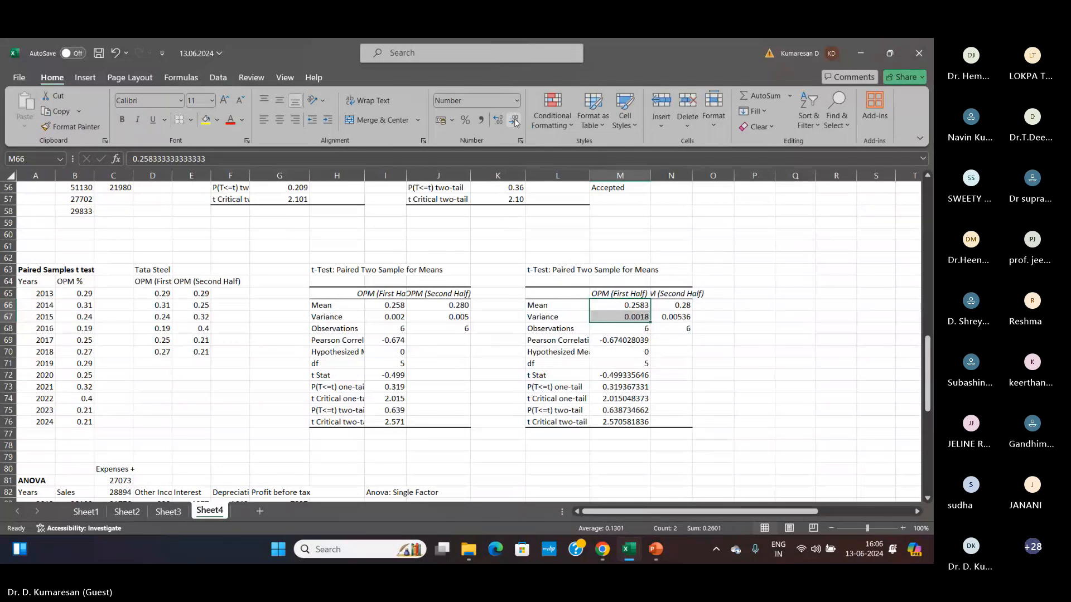
click(514, 121)
- Apply the three-decimal format to N66:N67, the Pearson correlation in M69 and the t-test statistics in M72:M76
drag(672, 305, 673, 314)
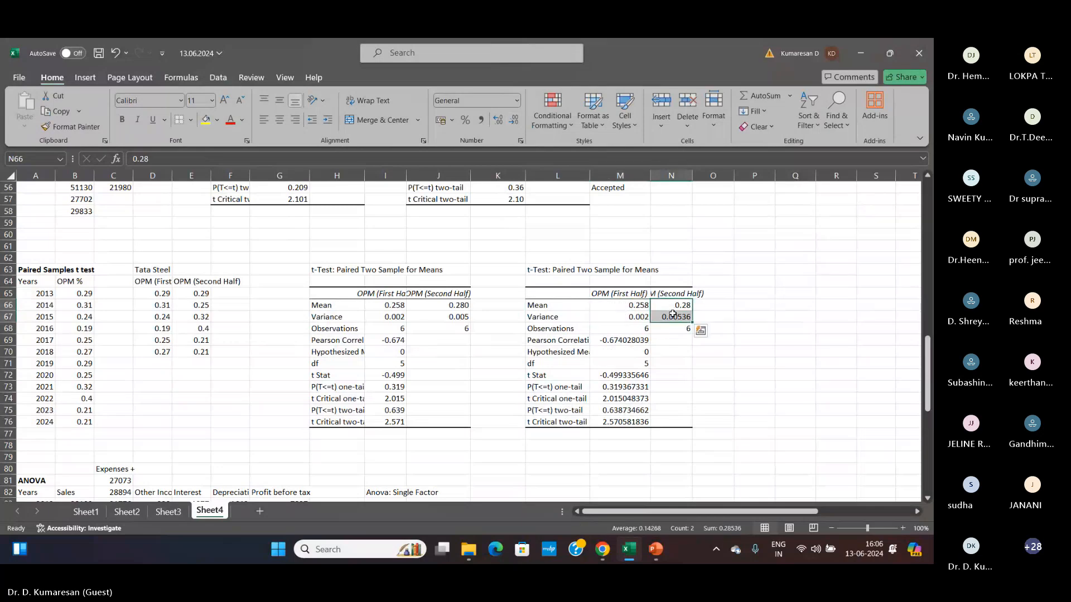
key(F4)
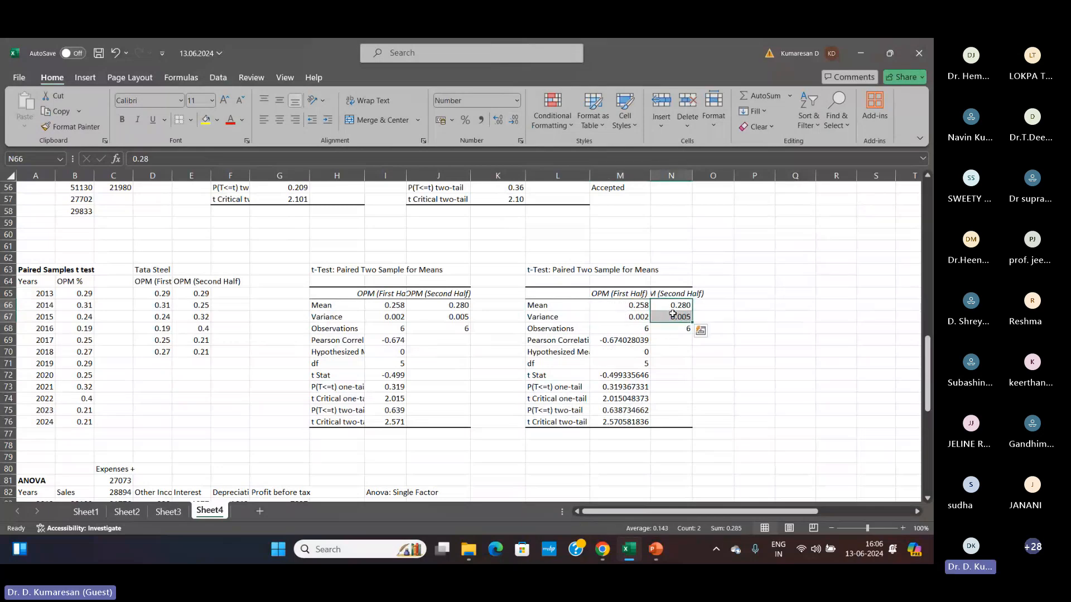
click(624, 341)
key(F4)
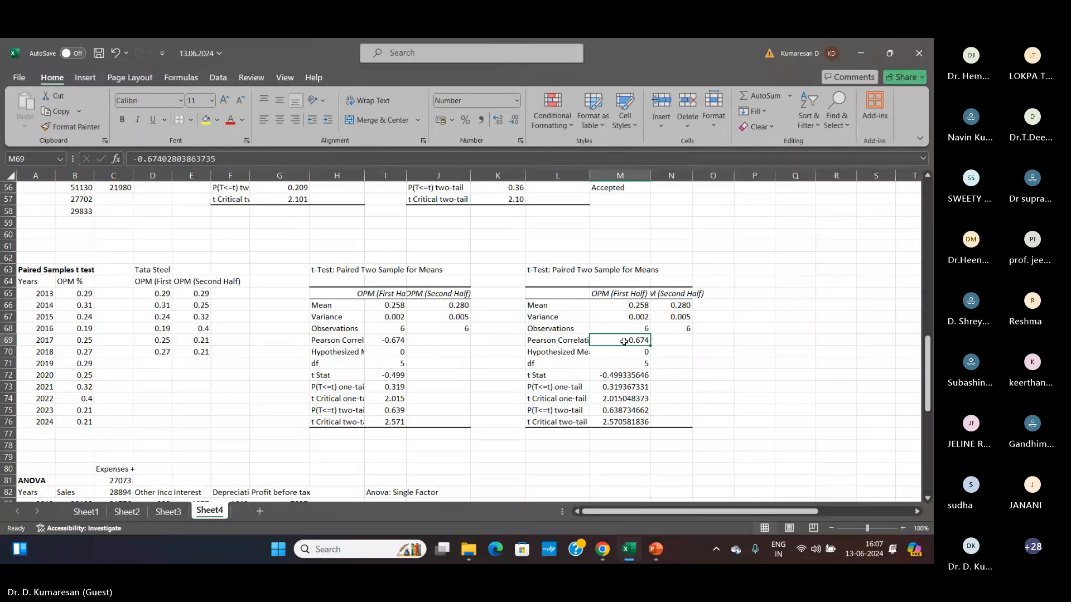
drag(625, 375, 630, 418)
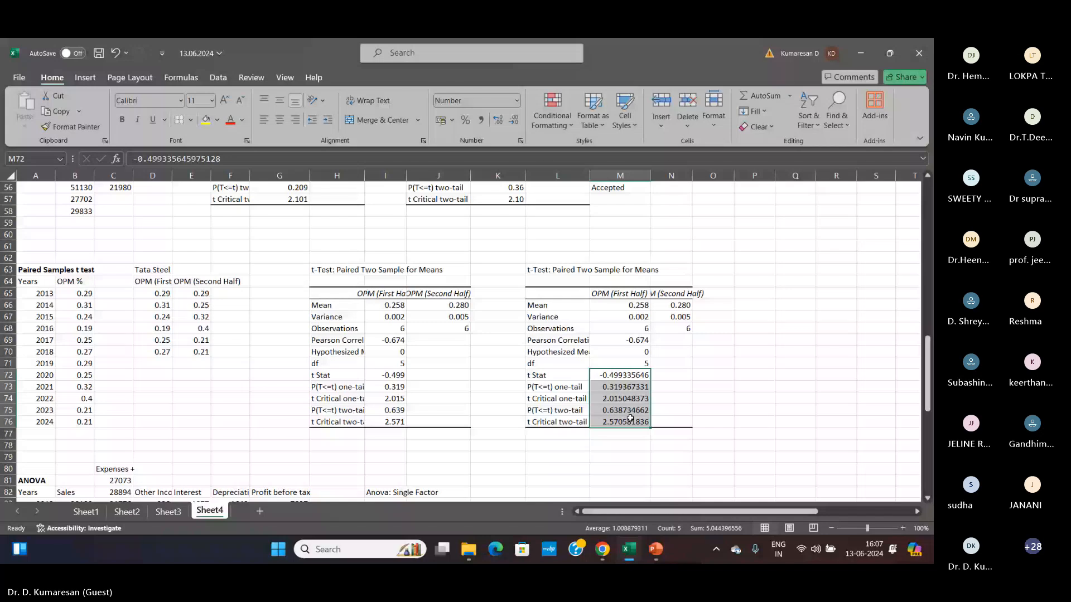
key(F4)
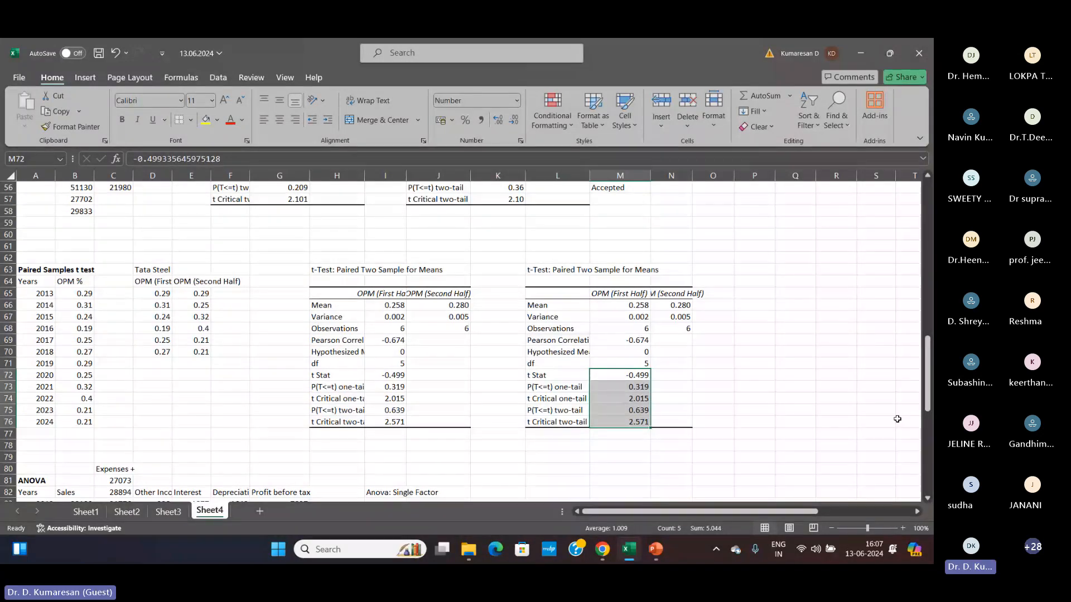
click(745, 440)
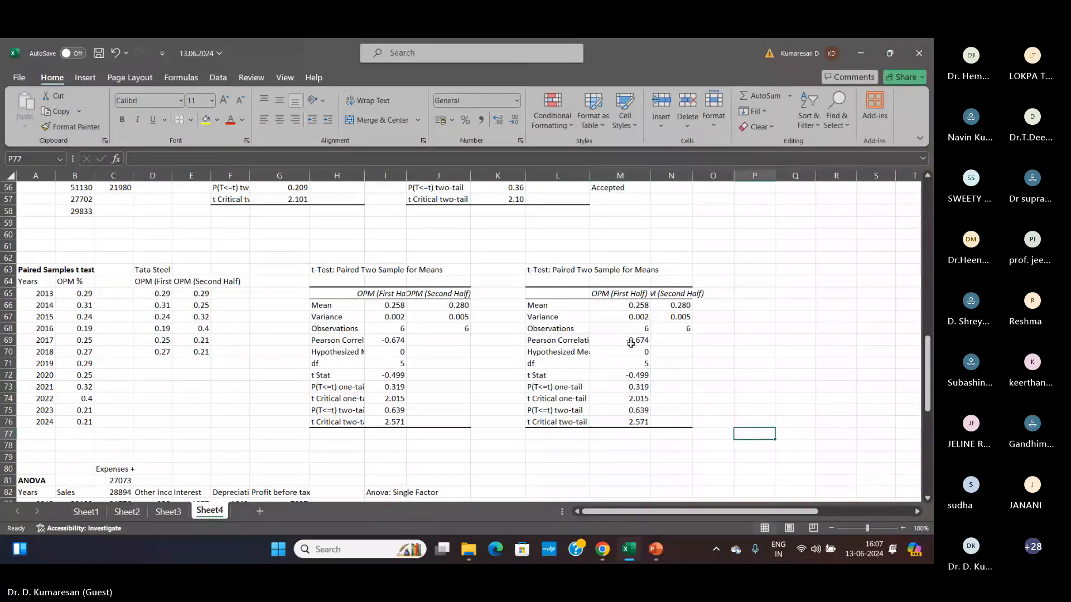
- Examine the first-half and second-half OPM means and the two-tail p-value in the new paired t-test output
click(619, 307)
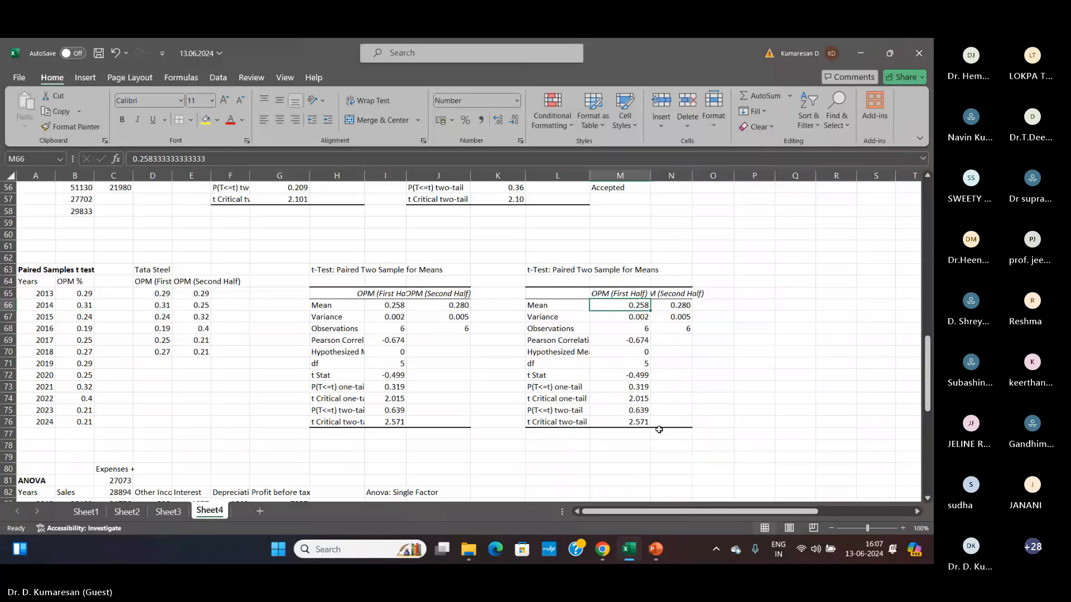
click(683, 303)
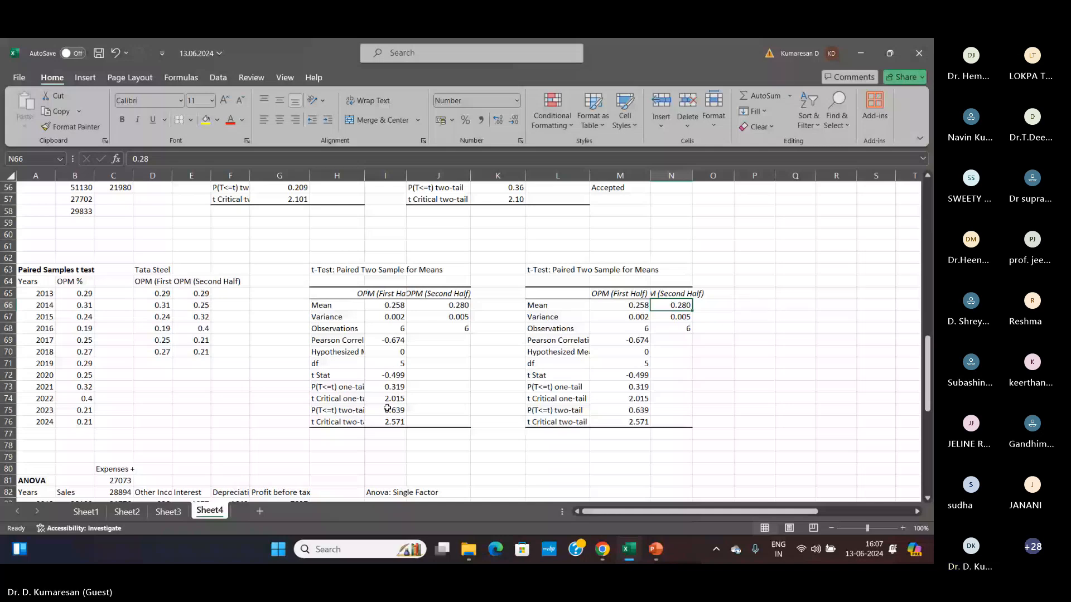
click(619, 410)
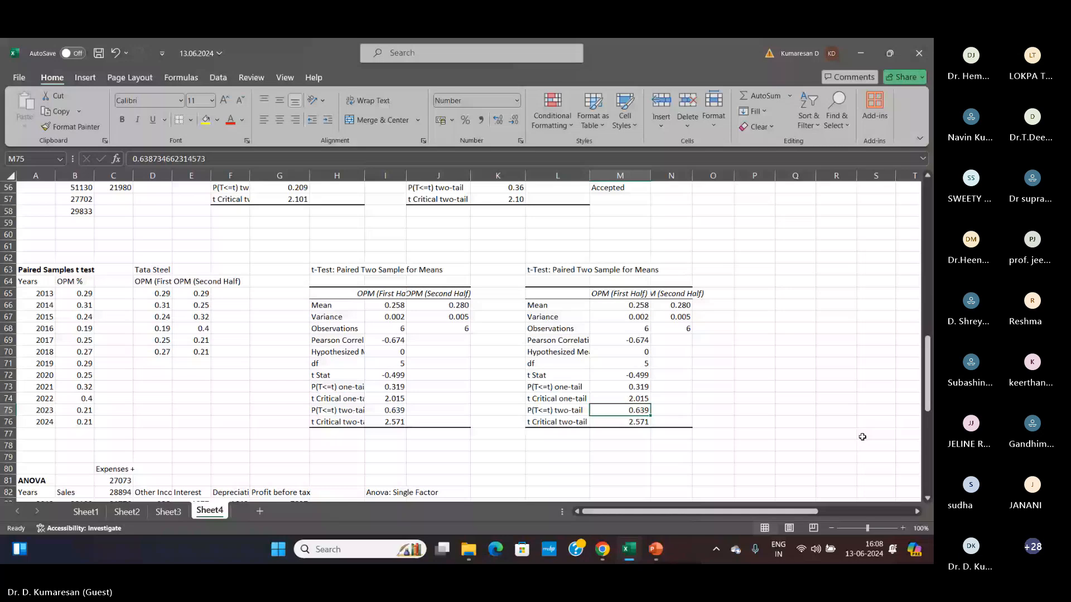
click(710, 409)
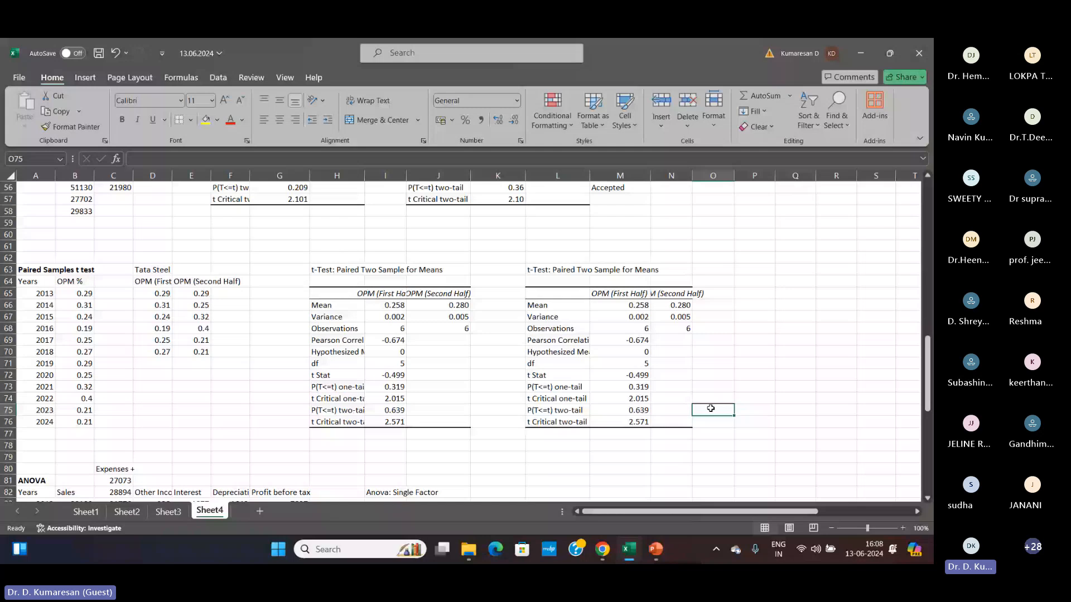
click(794, 411)
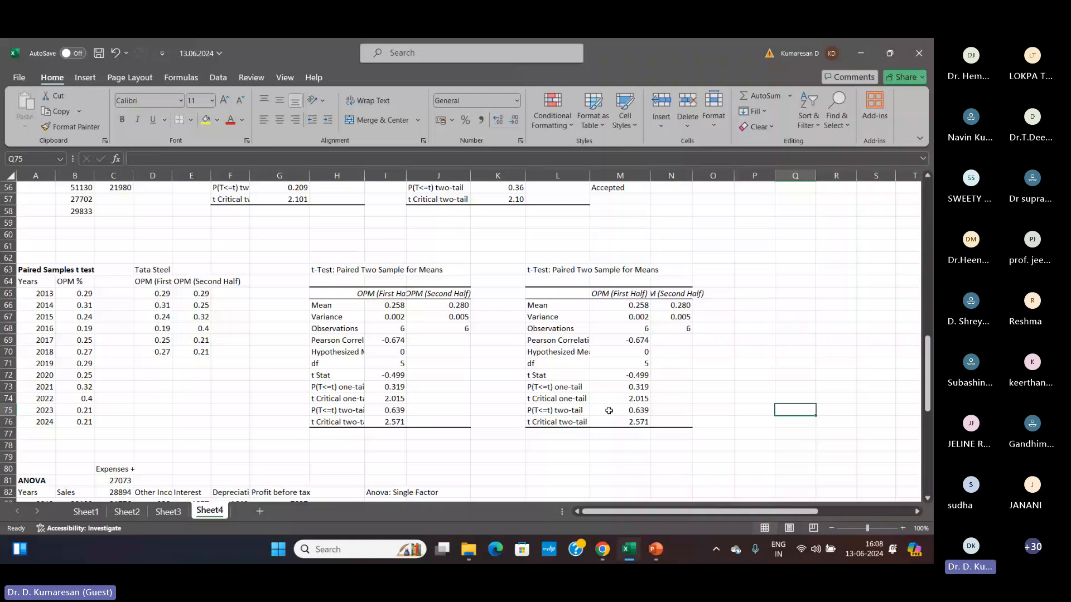
- Move the misaligned Expenses column in the ANOVA data down two rows so that its heading sits in C82
scroll(609, 411, down, 2)
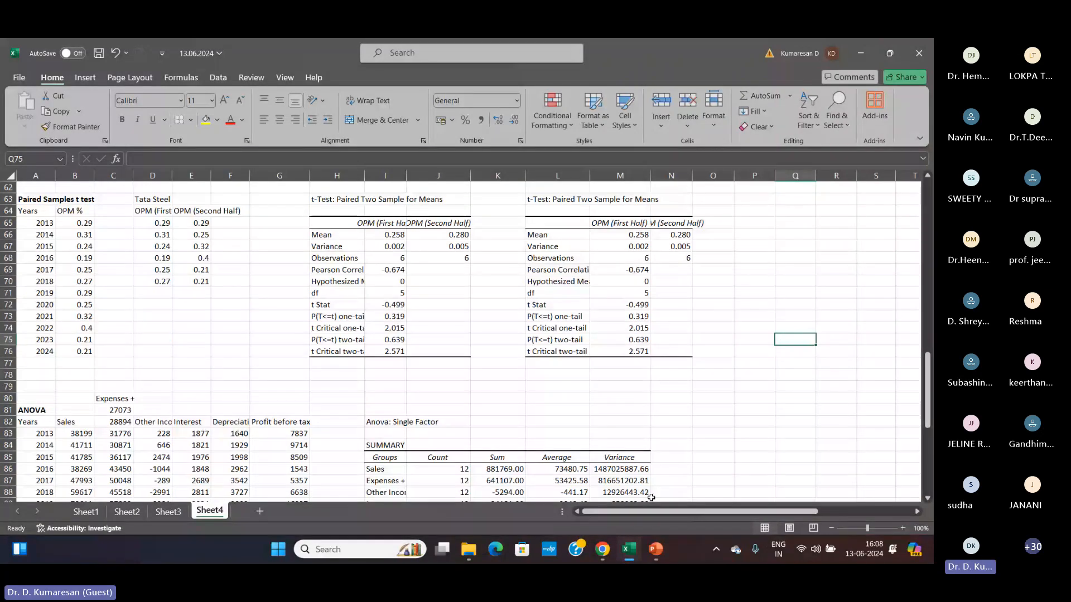
click(28, 413)
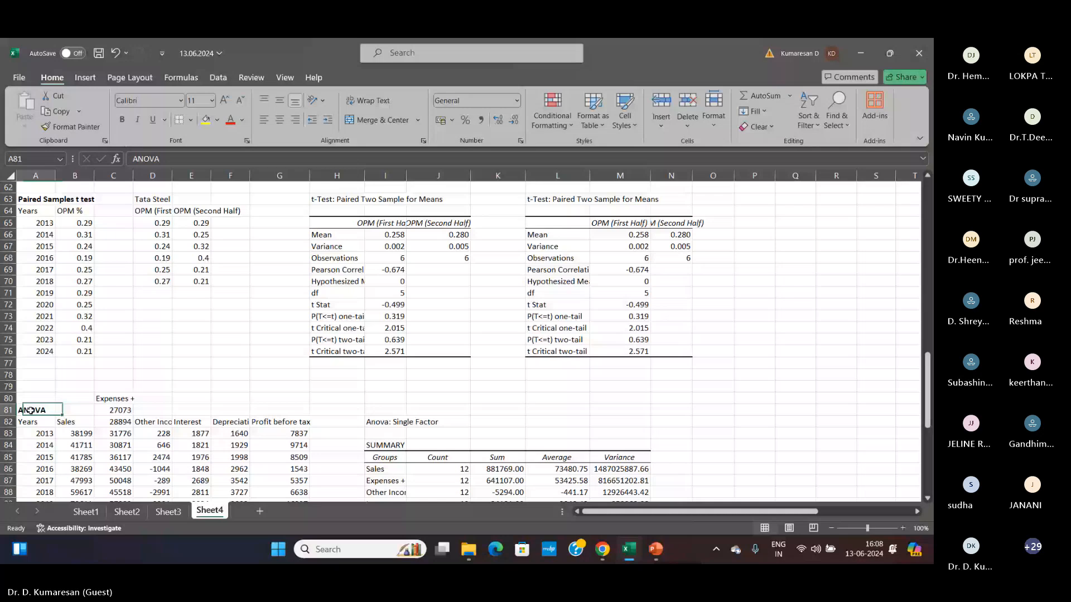
scroll(107, 397, down, 3)
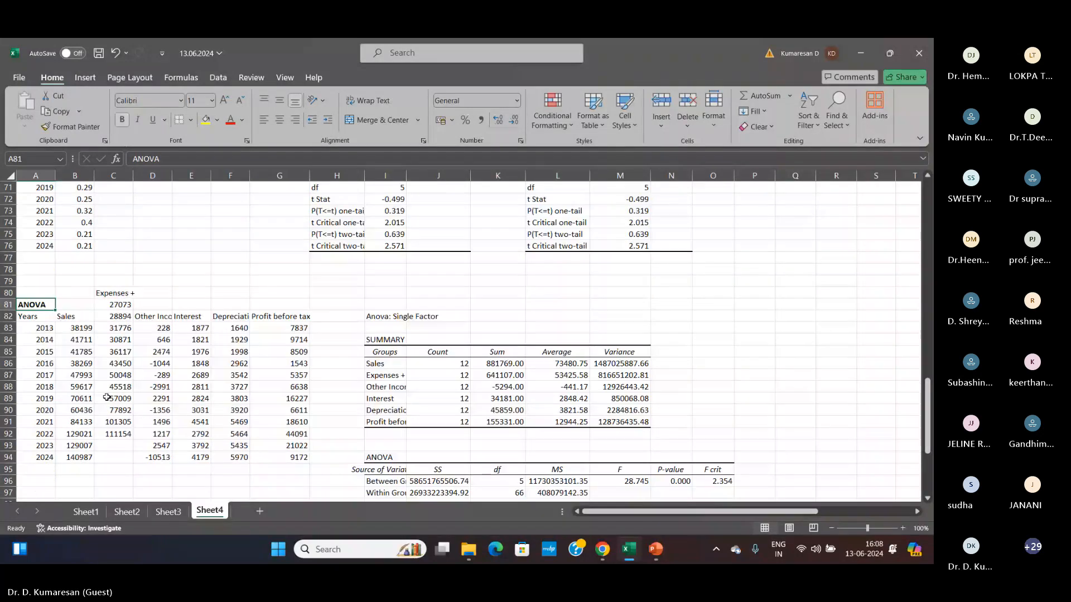
click(114, 294)
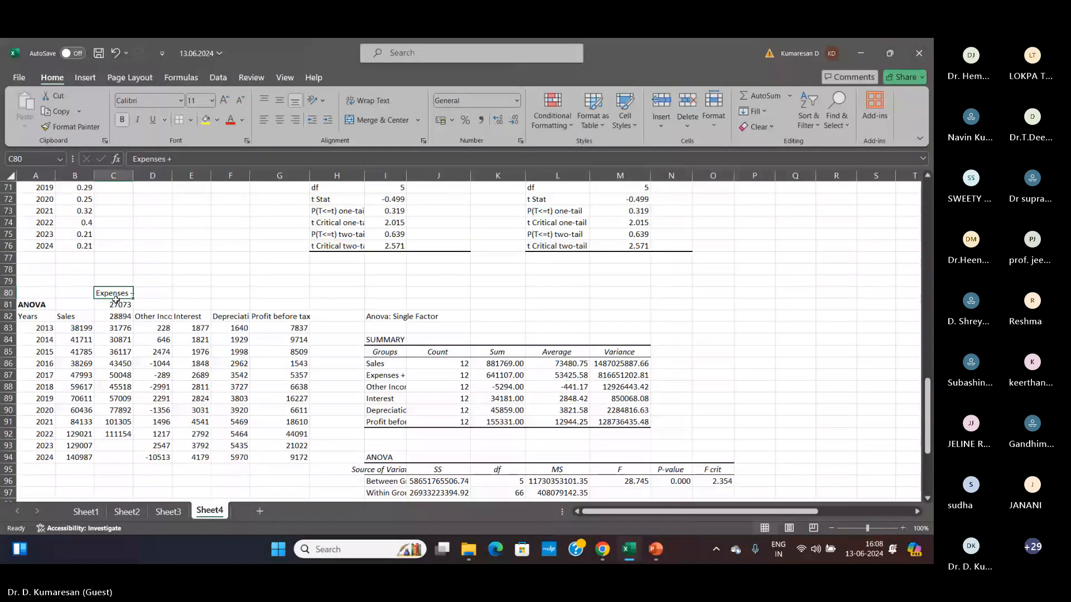
drag(115, 300, 115, 456)
click(872, 340)
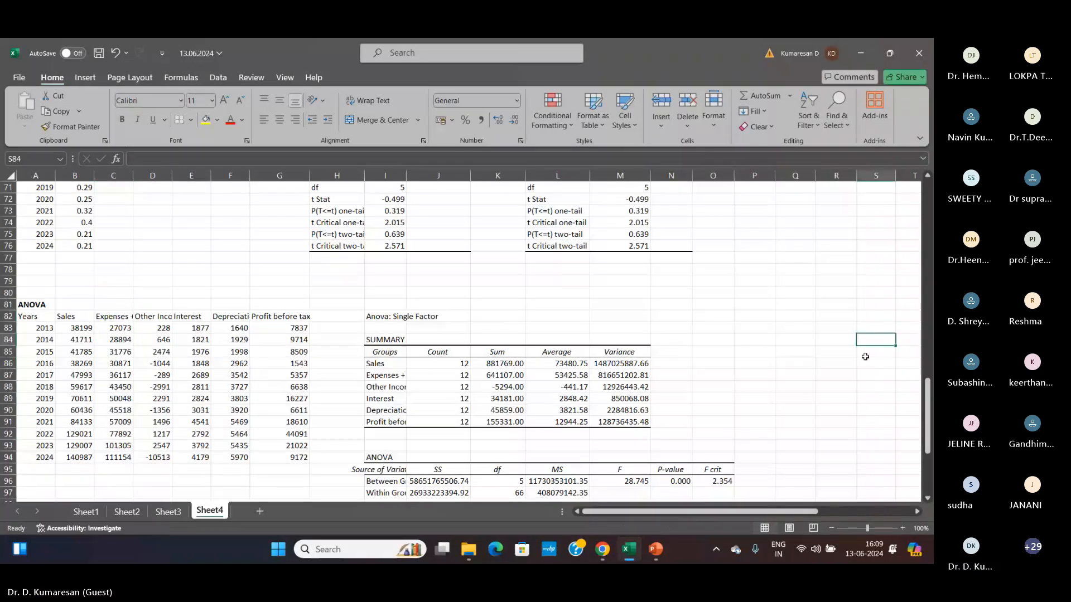
- Review the t test and paired t test sections, then the column headings of the ANOVA data in row 82
scroll(865, 357, up, 3)
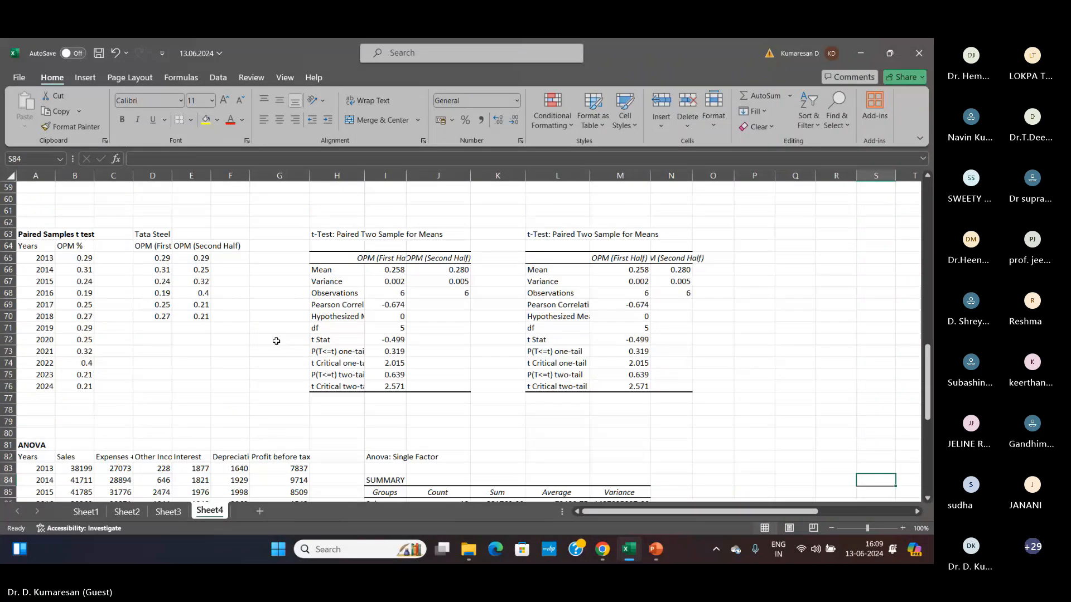
scroll(102, 261, up, 7)
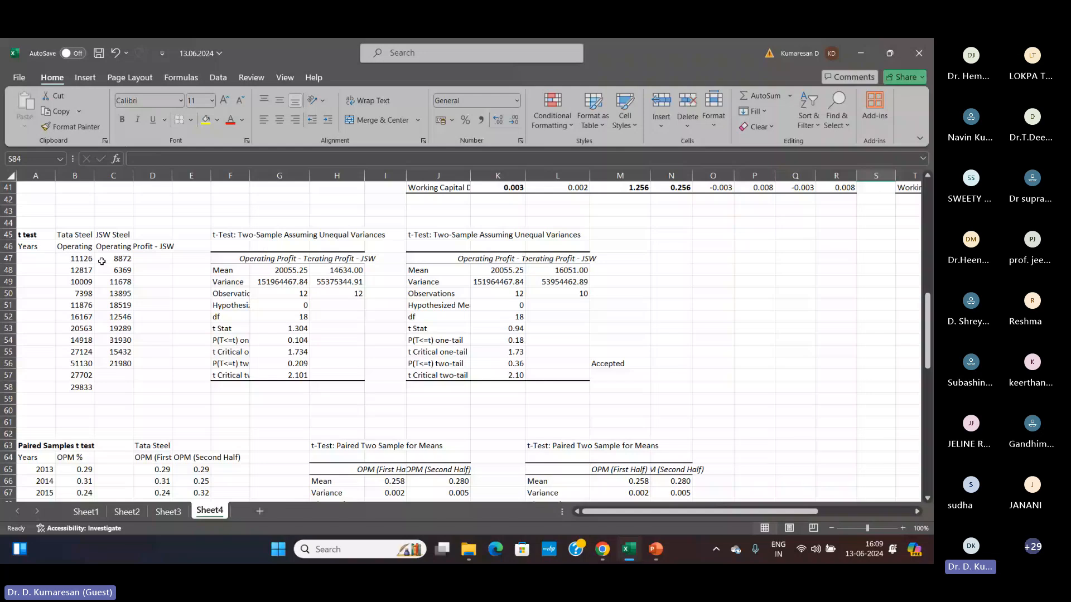
scroll(101, 364, down, 6)
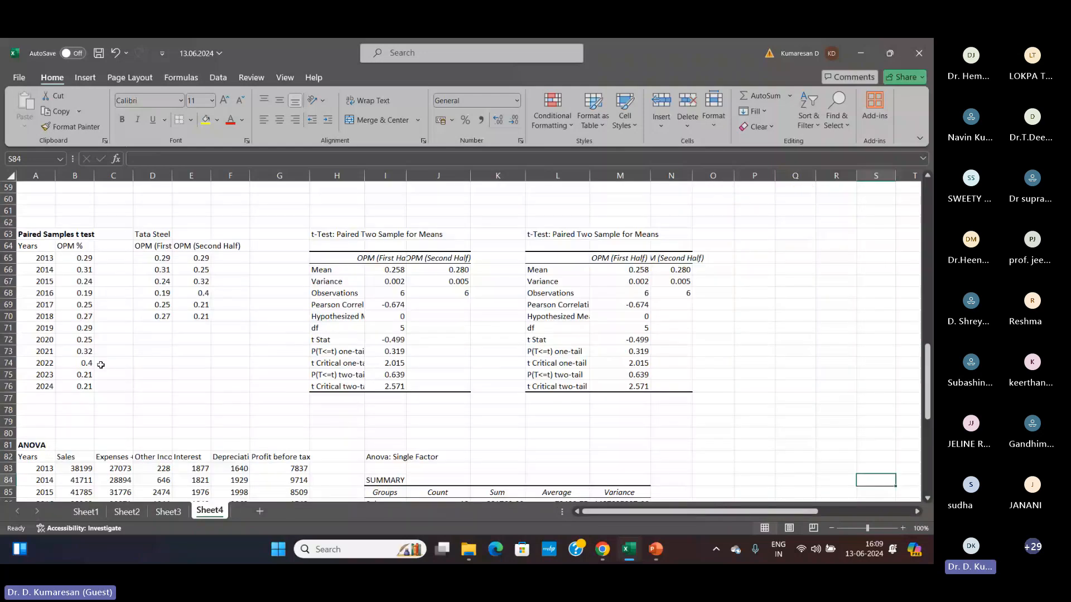
scroll(101, 364, down, 5)
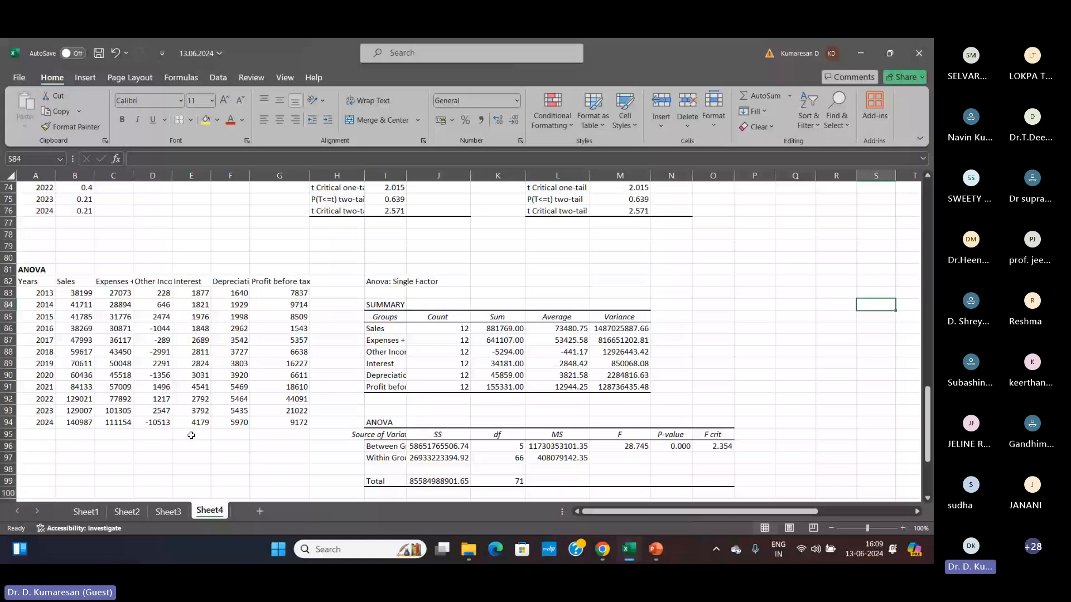
click(295, 281)
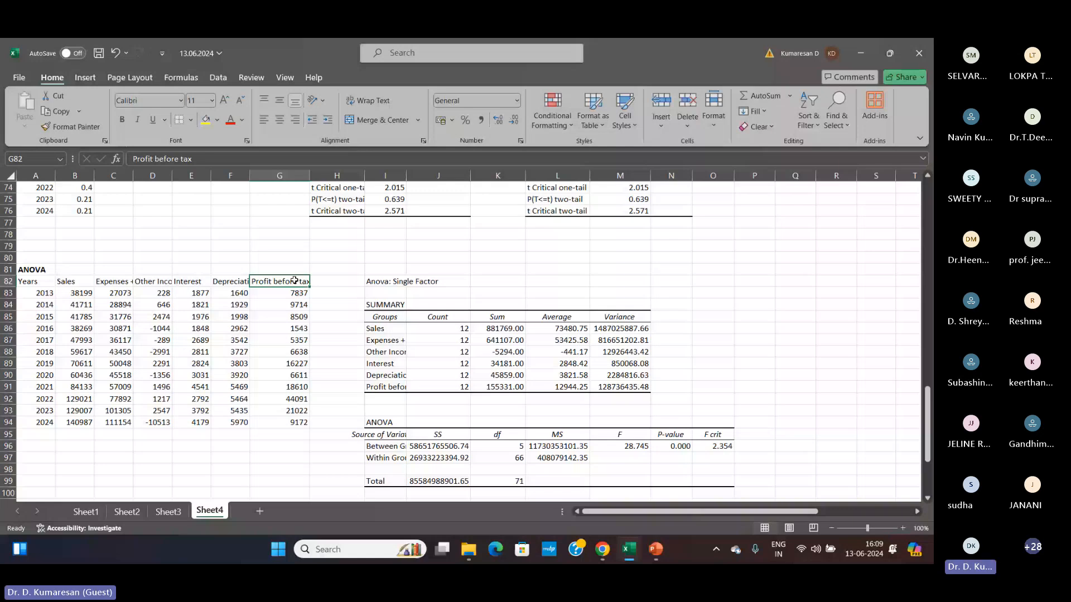
click(113, 281)
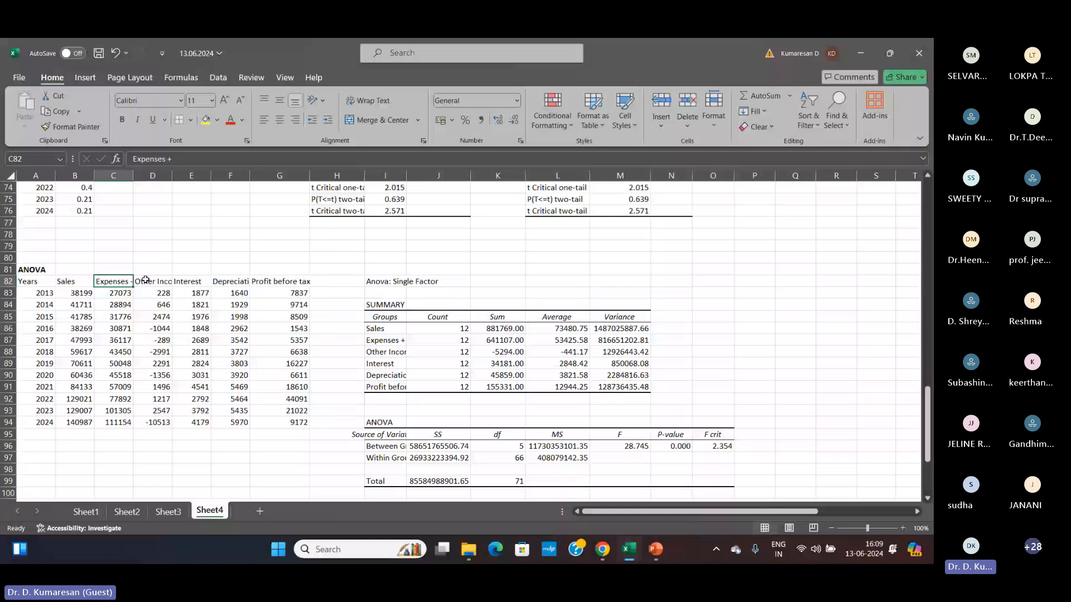
click(162, 281)
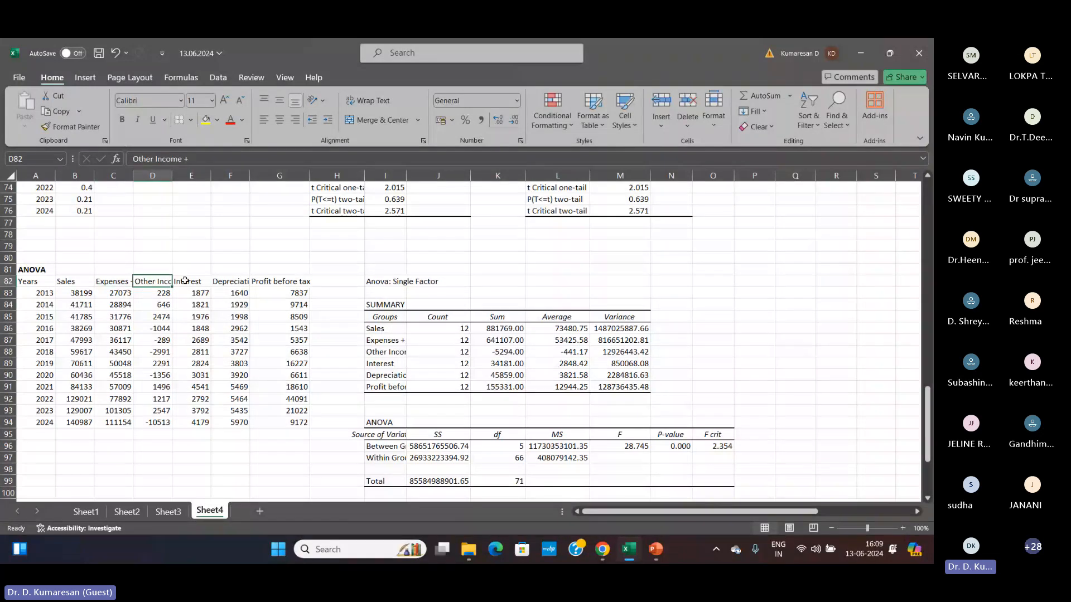
click(219, 281)
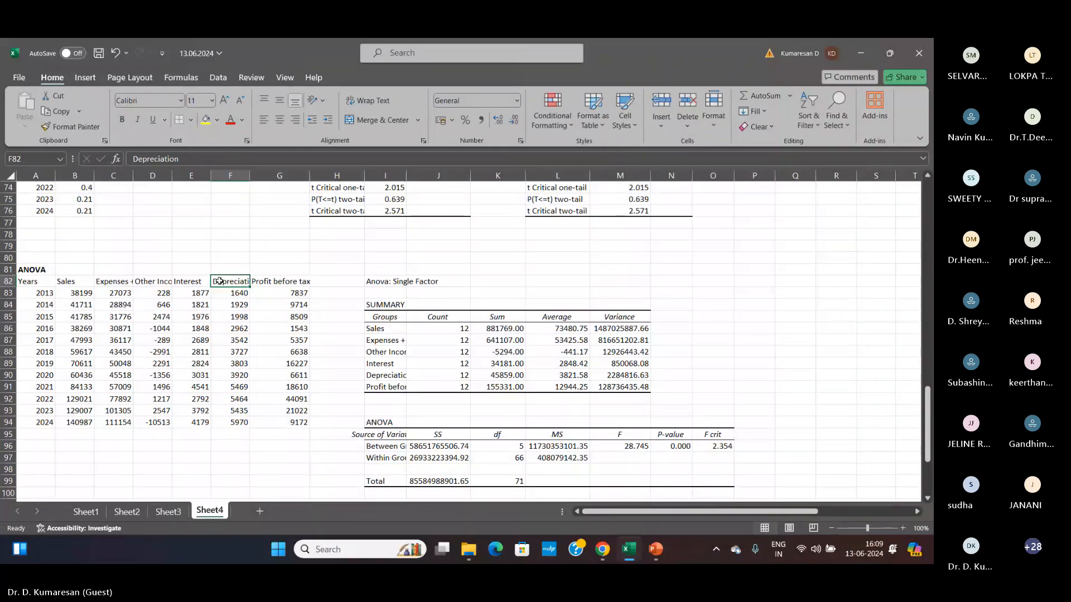
click(801, 284)
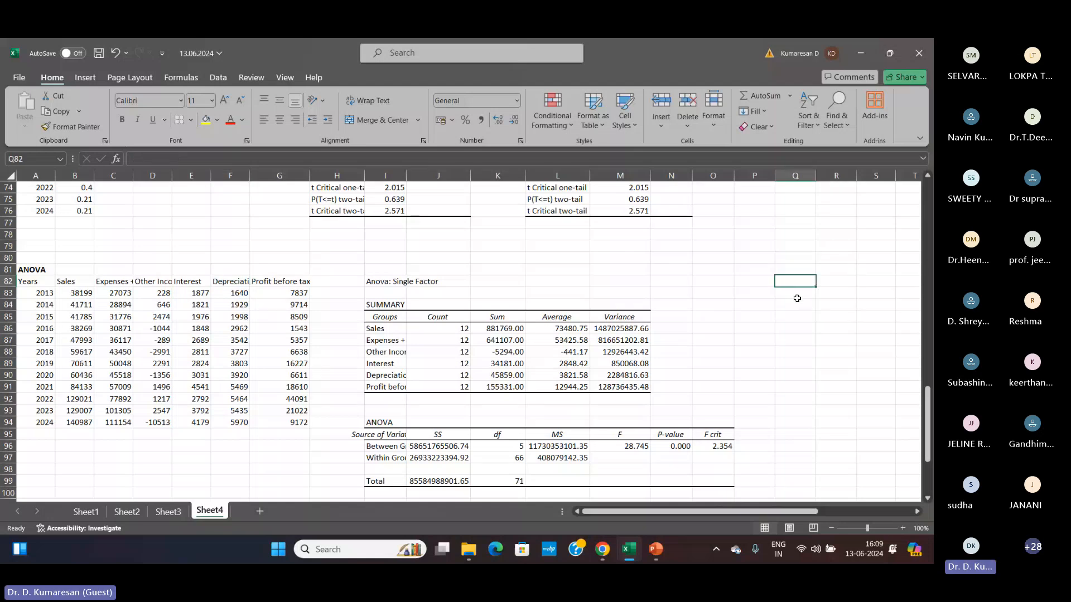
- Open the Anova: Single Factor analysis tool
click(218, 77)
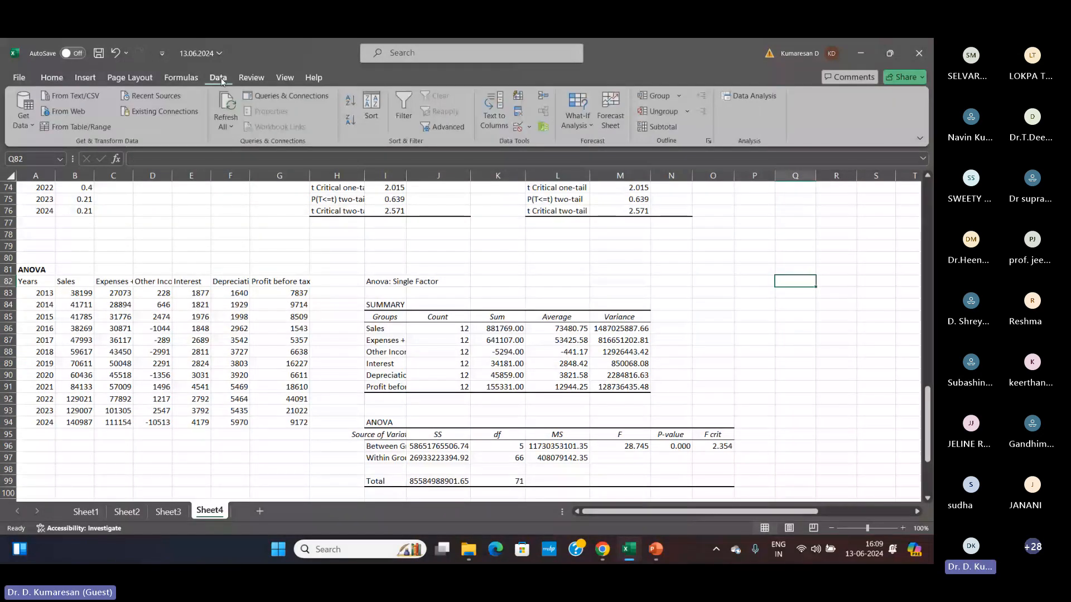
click(775, 95)
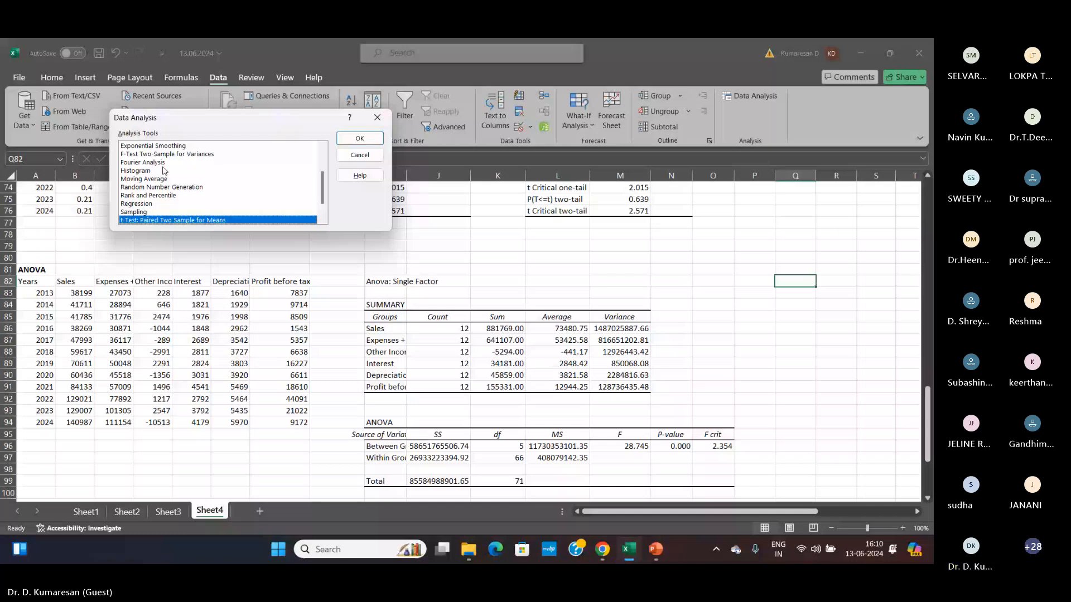
scroll(164, 170, up, 2)
click(163, 146)
click(363, 141)
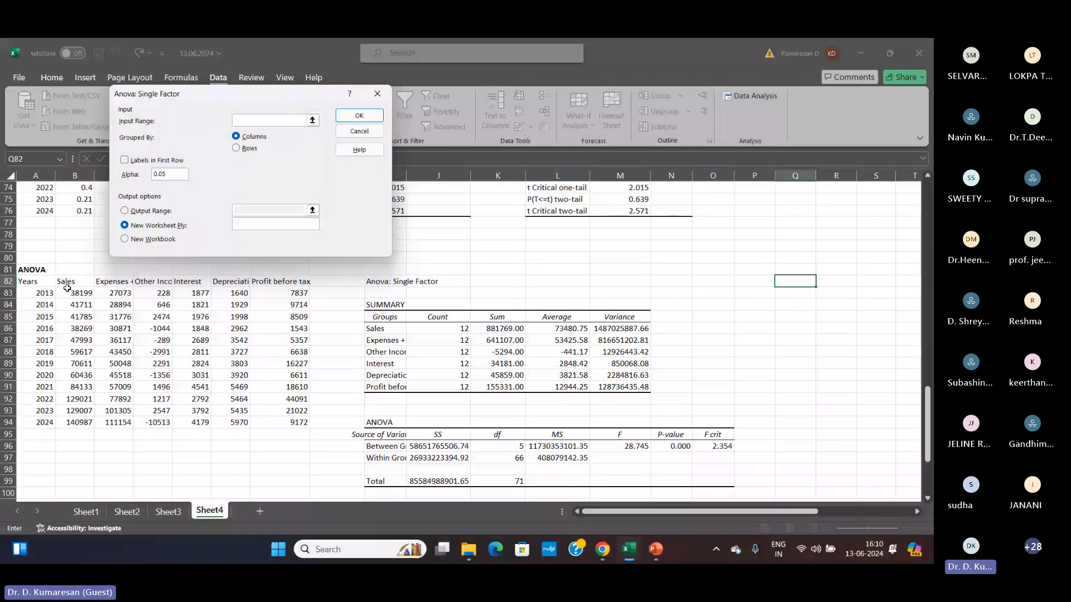
- Run the single-factor ANOVA on B82:G94, grouped by columns with labels in the first row, and output the results at Q82
drag(67, 285, 194, 303)
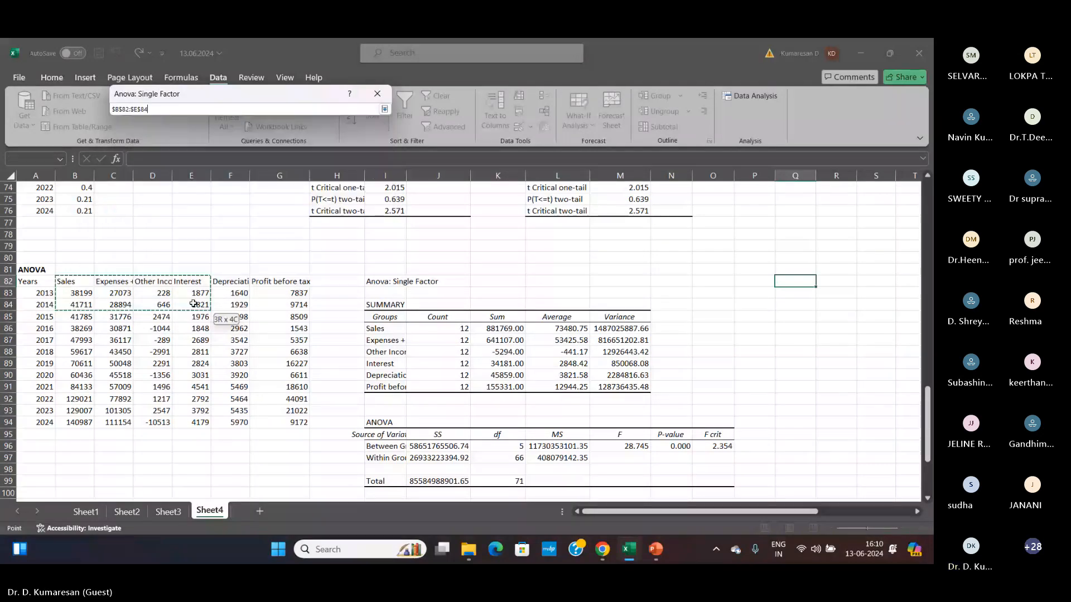
drag(194, 304, 227, 420)
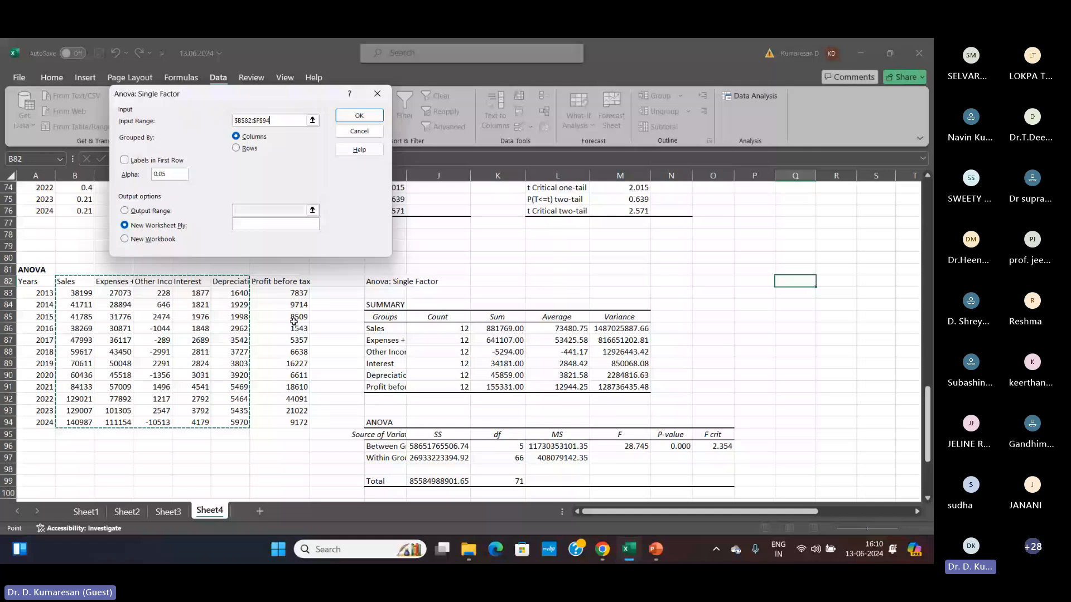
key(shift+Right)
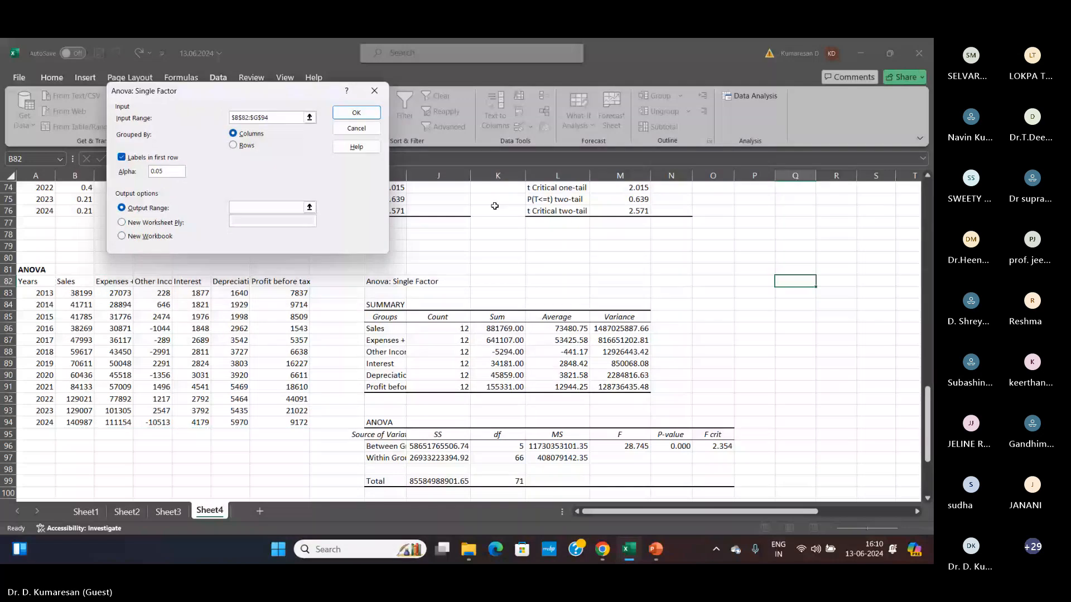
click(795, 281)
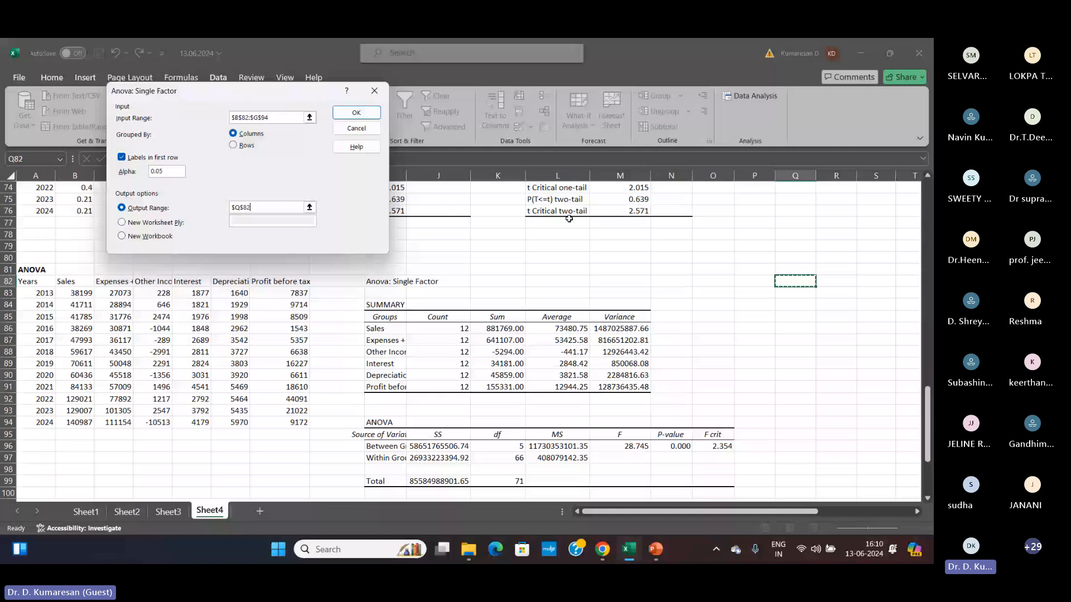
key(Return)
- Examine the new ANOVA output alongside the earlier one, including the earlier table's Between Groups, Within Groups and P-value entries
click(917, 512)
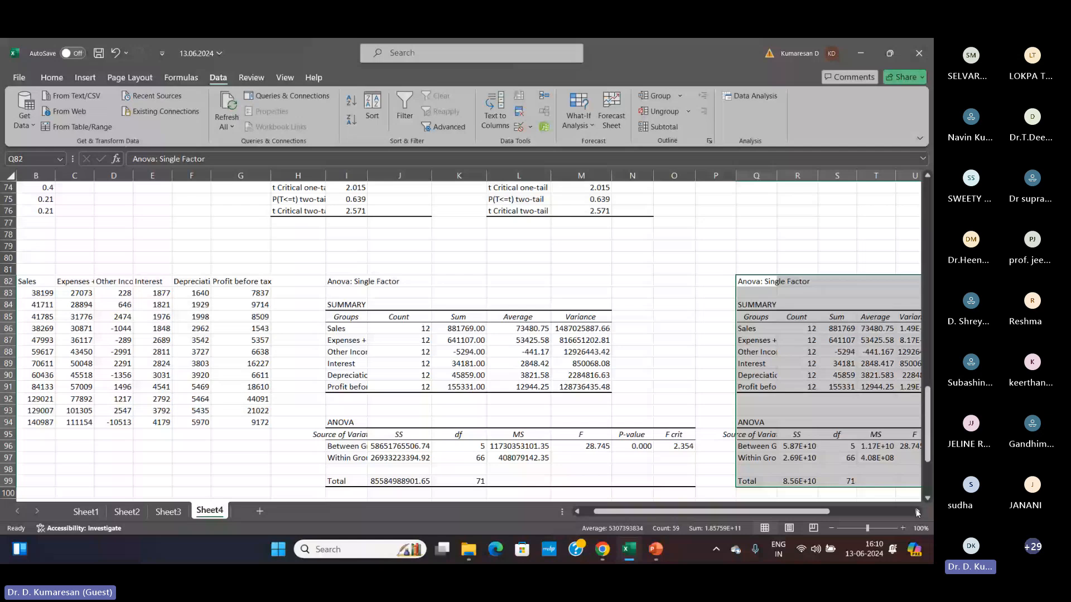
click(917, 511)
click(835, 446)
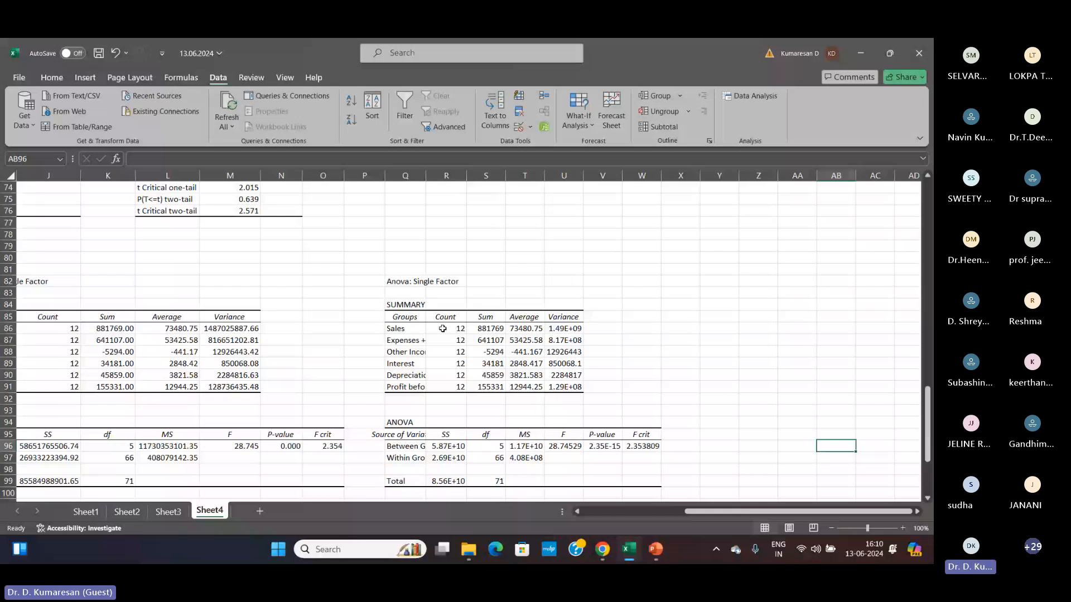
scroll(446, 343, down, 1)
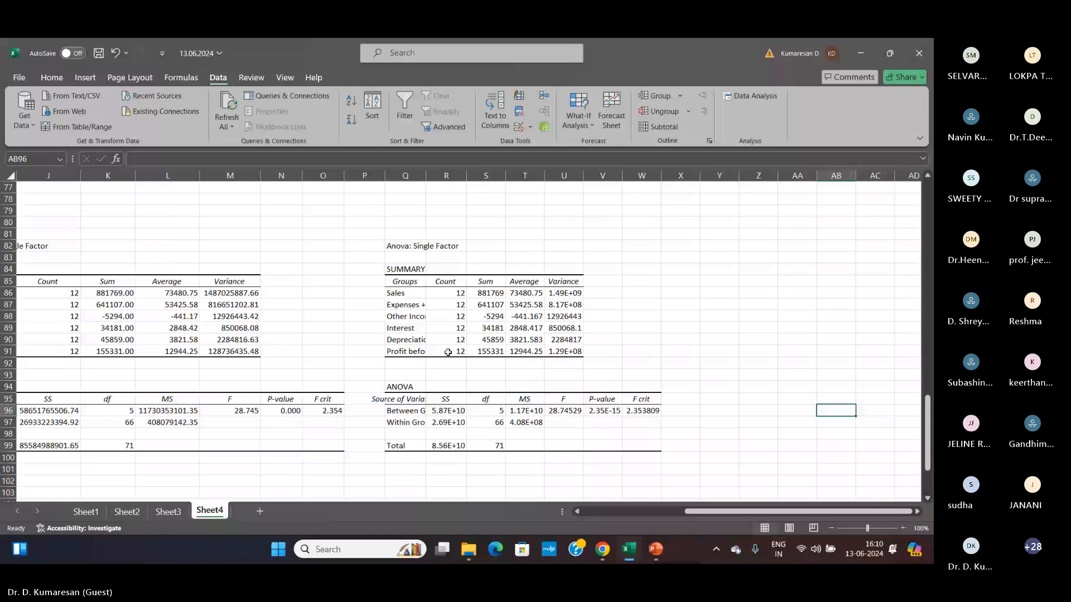
scroll(525, 322, down, 2)
scroll(525, 322, down, 1)
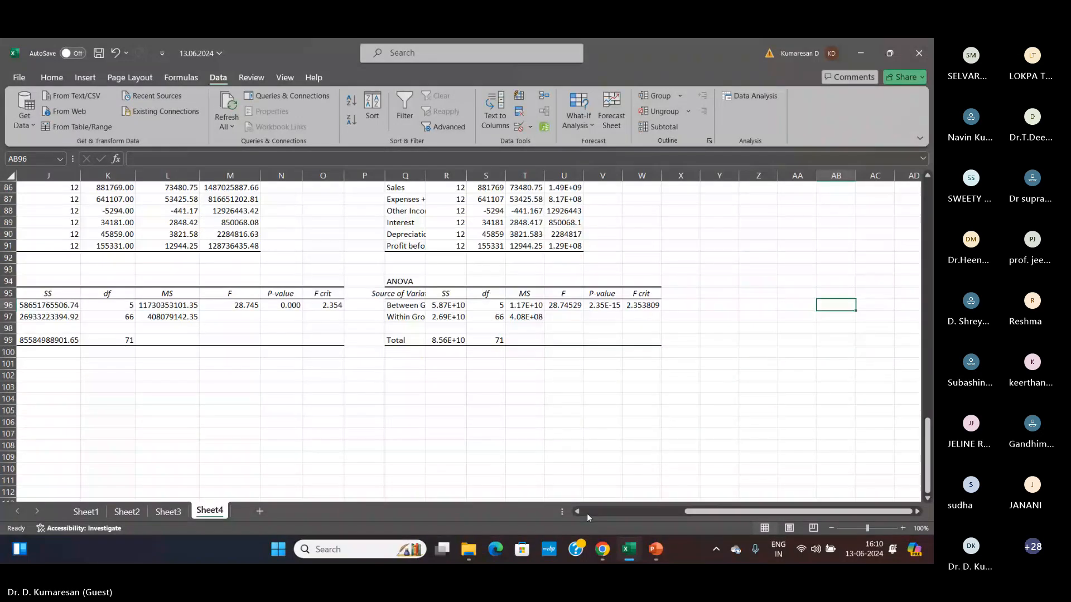
click(577, 512)
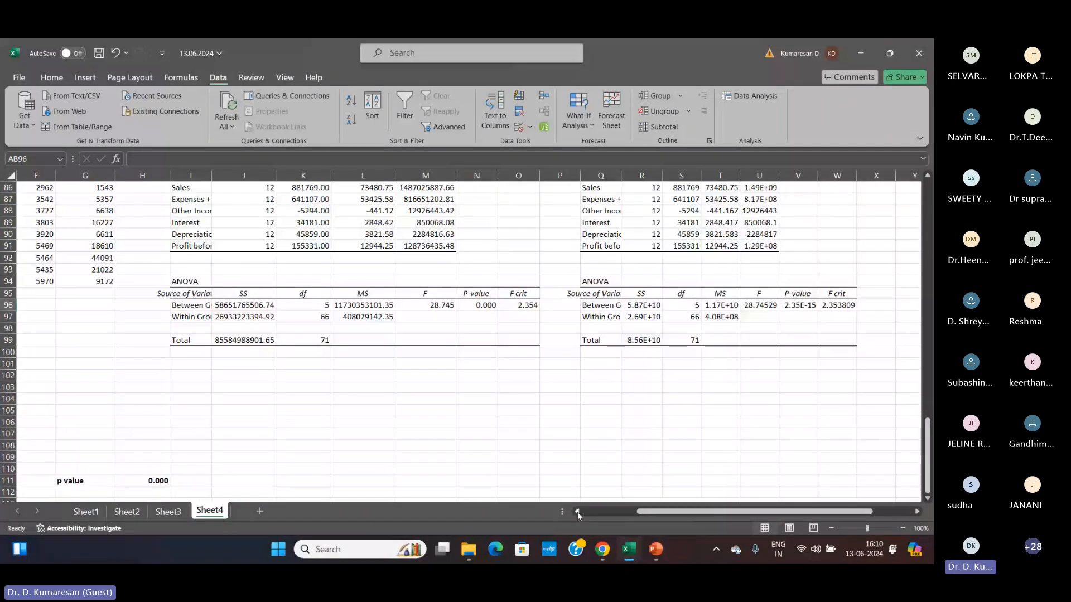
click(577, 512)
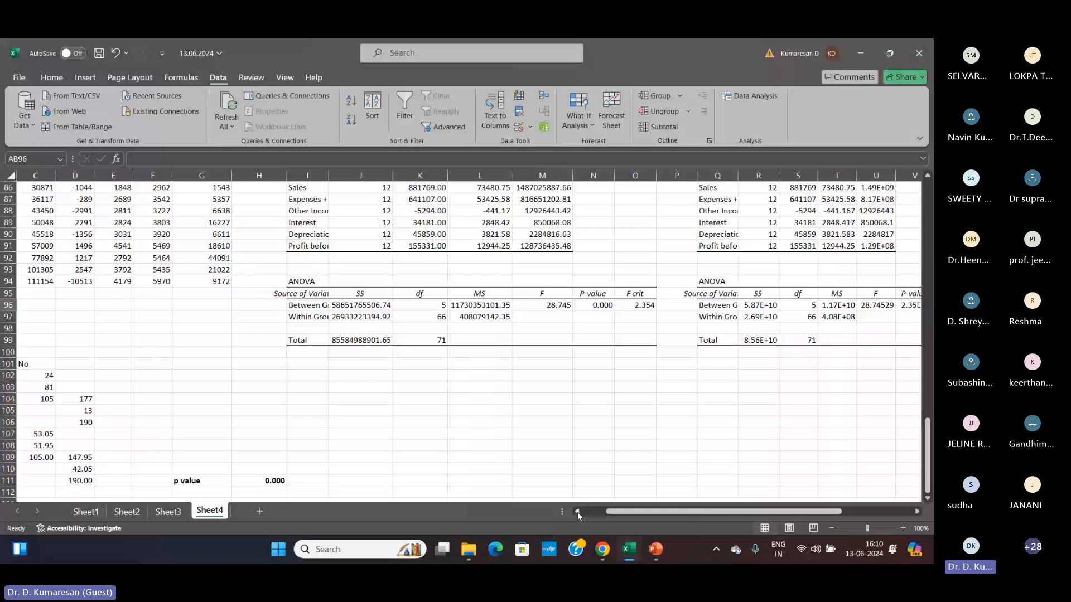
scroll(459, 366, down, 1)
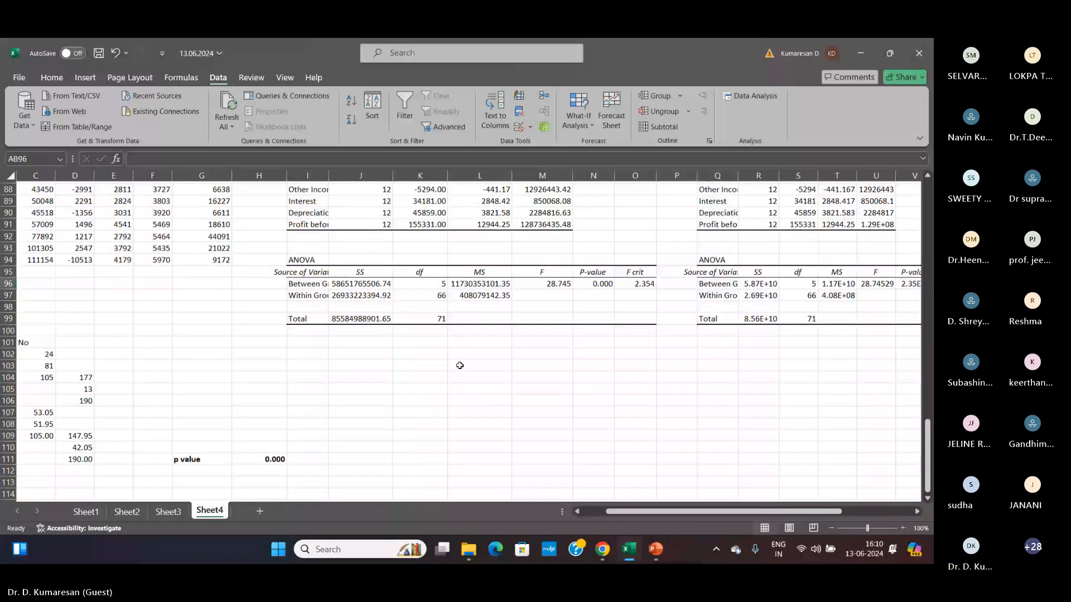
scroll(459, 365, up, 1)
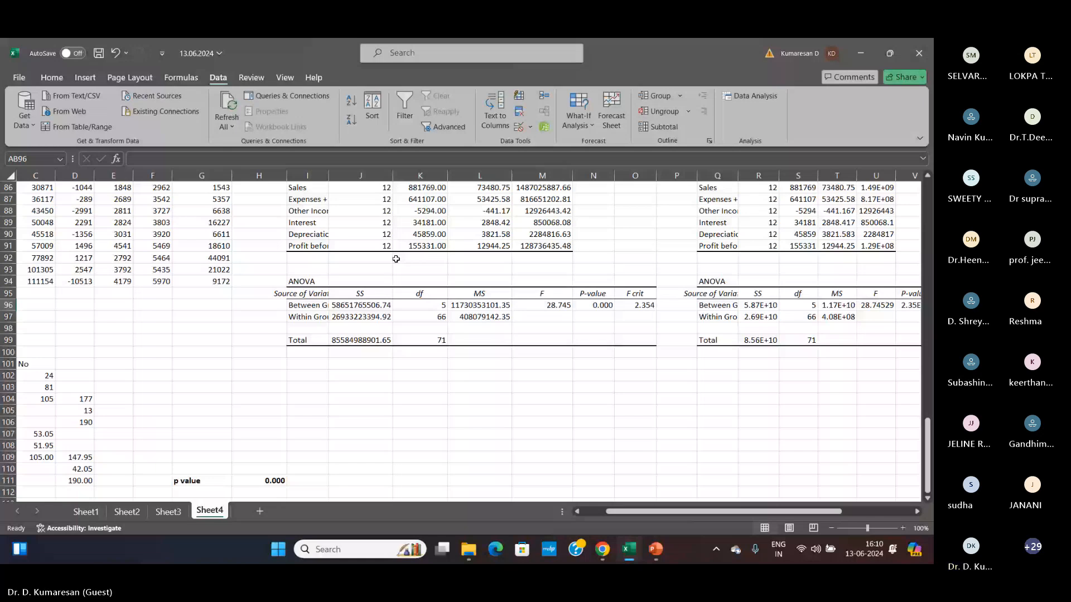
scroll(396, 259, up, 2)
click(310, 378)
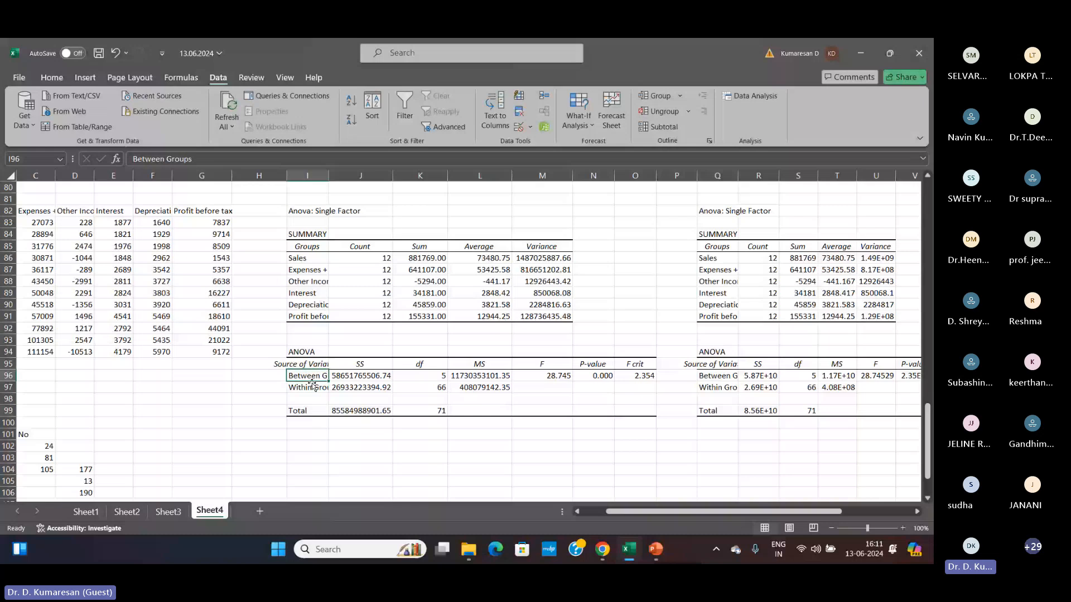
click(312, 385)
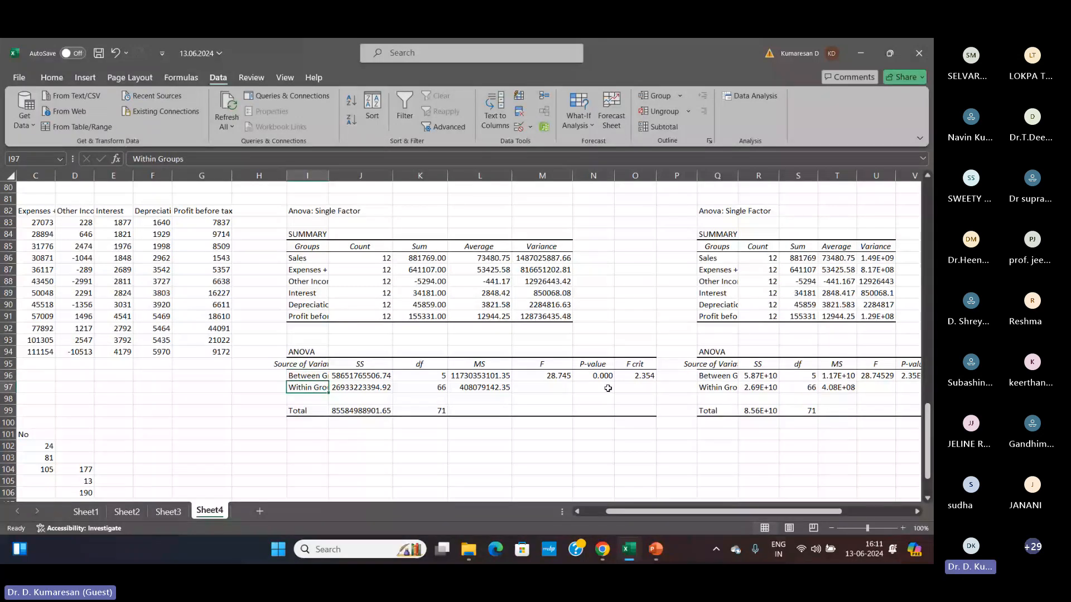
click(601, 377)
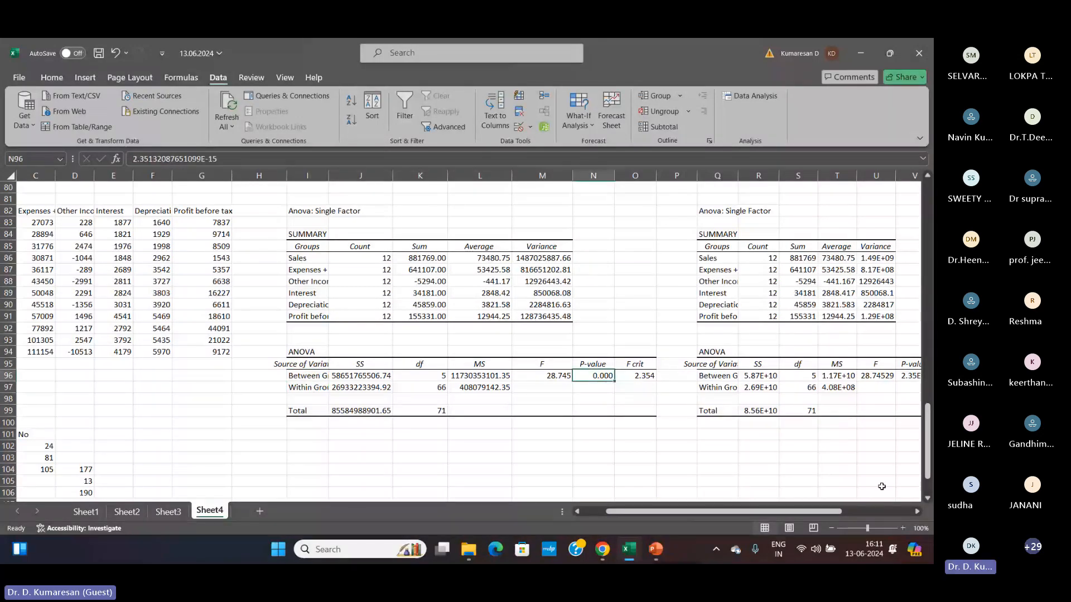
- Format the F, P-value and F crit results of the new ANOVA table to three decimal places
click(915, 512)
click(915, 512)
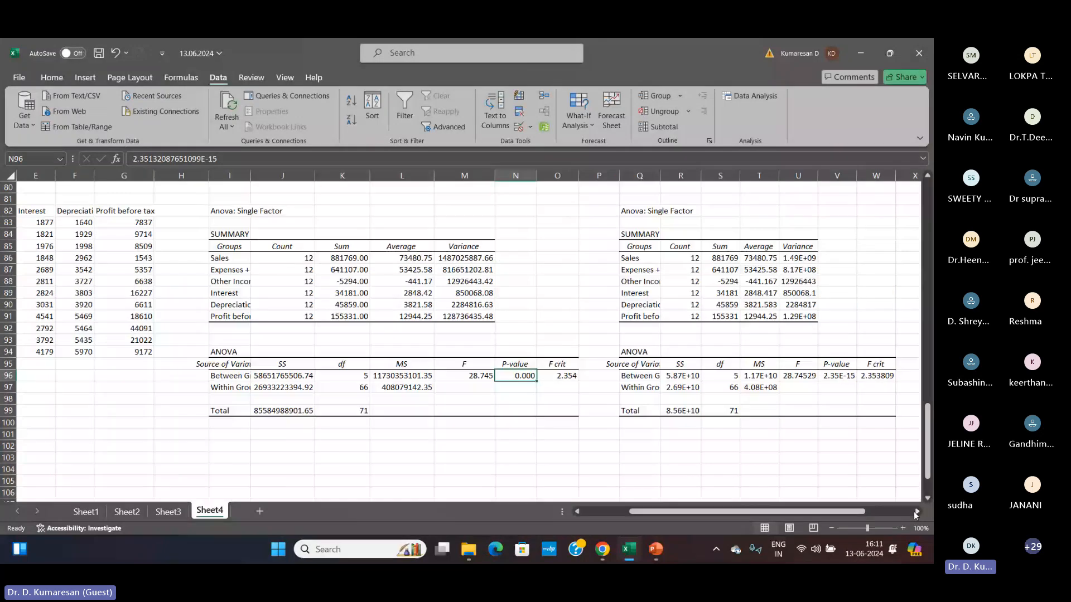
click(781, 375)
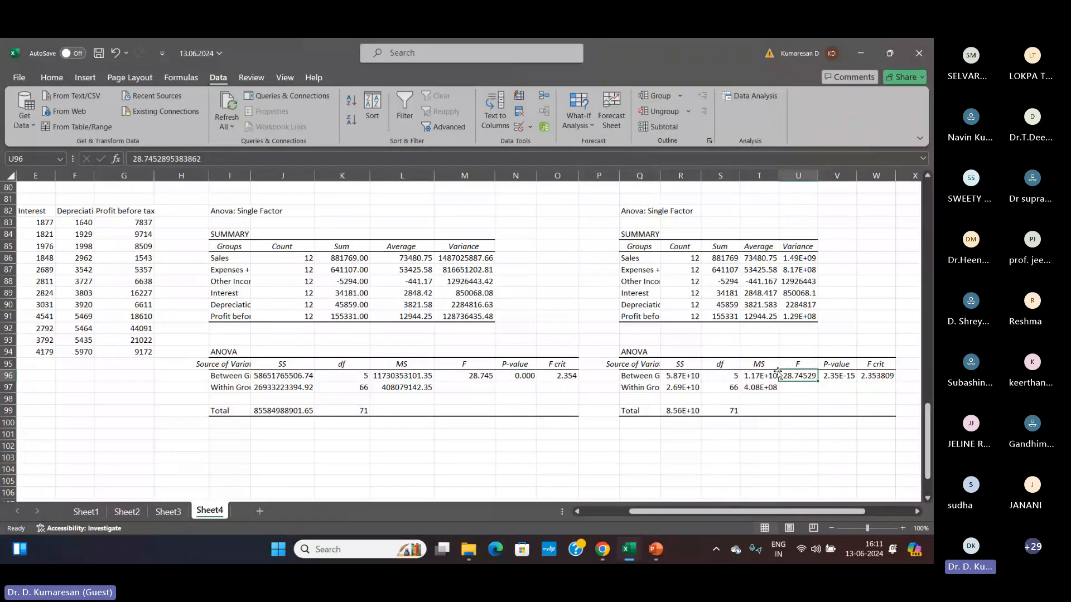
click(47, 78)
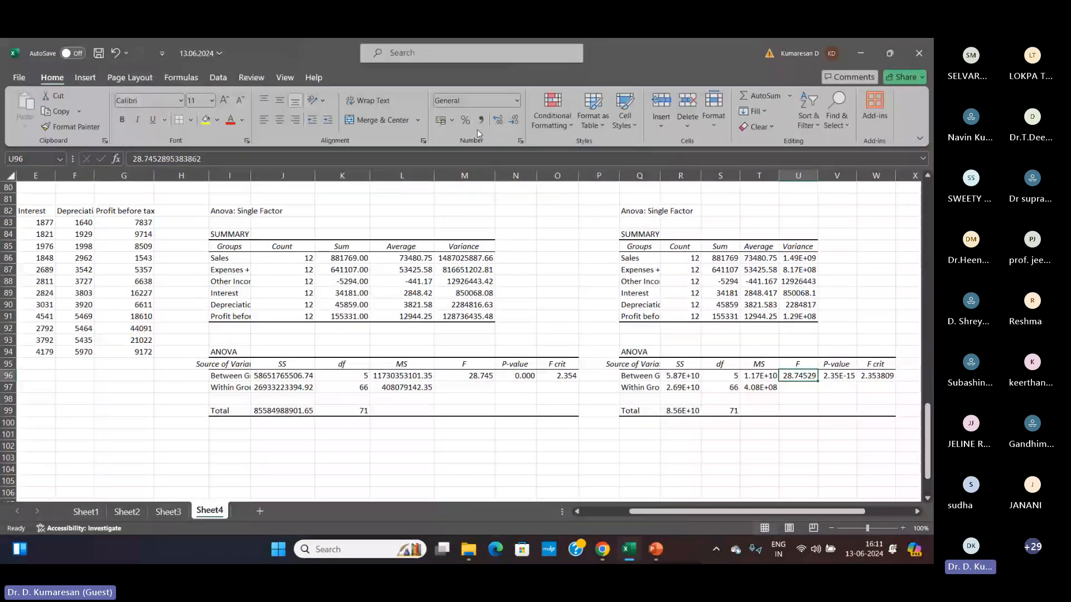
click(513, 120)
click(513, 120)
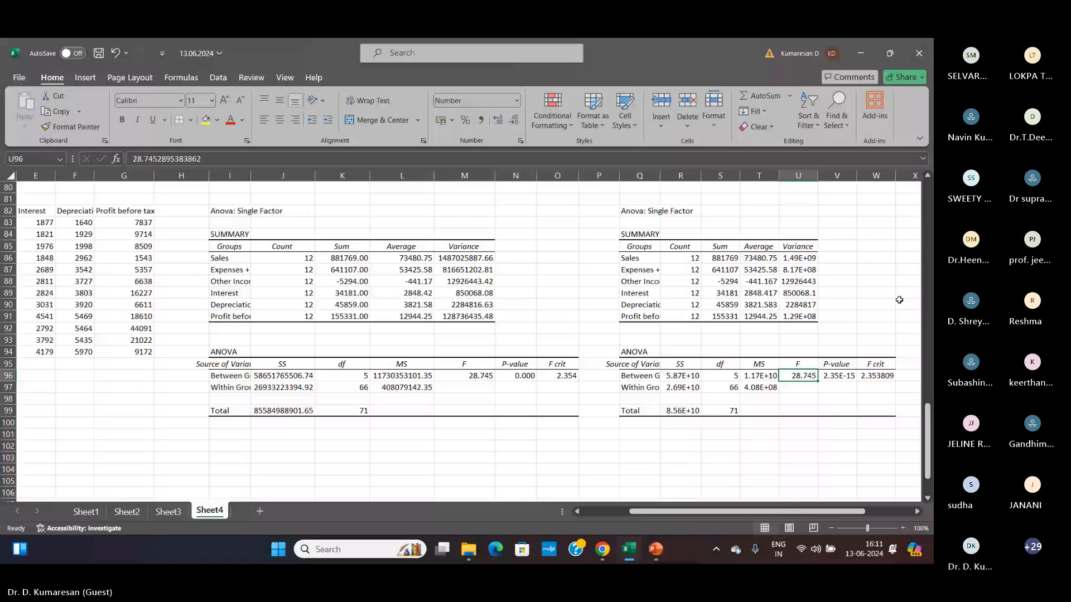
key(Right)
key(F4)
click(878, 380)
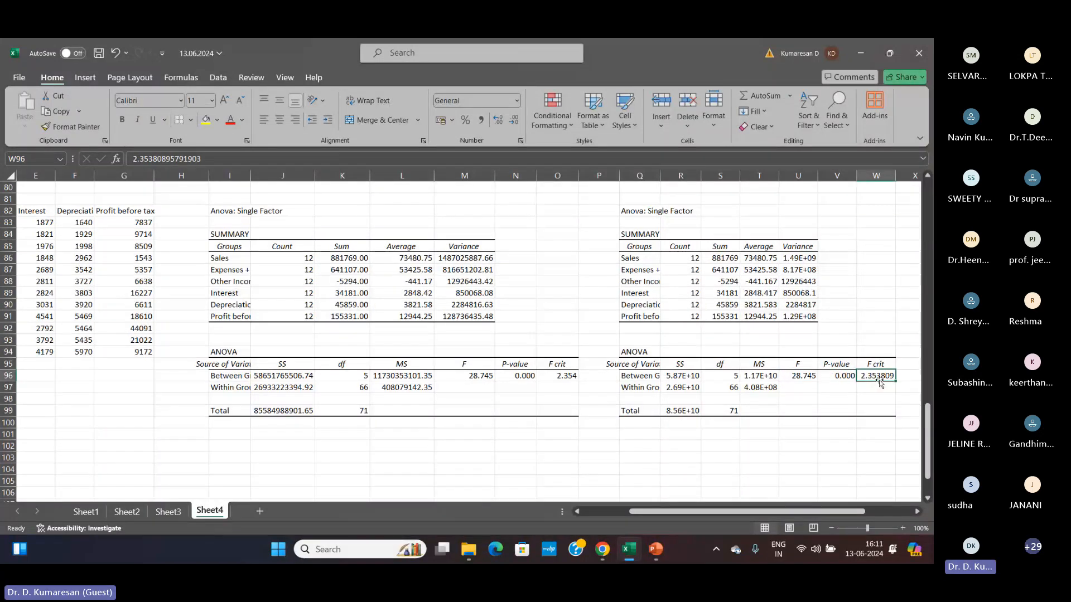
key(F4)
key(Left)
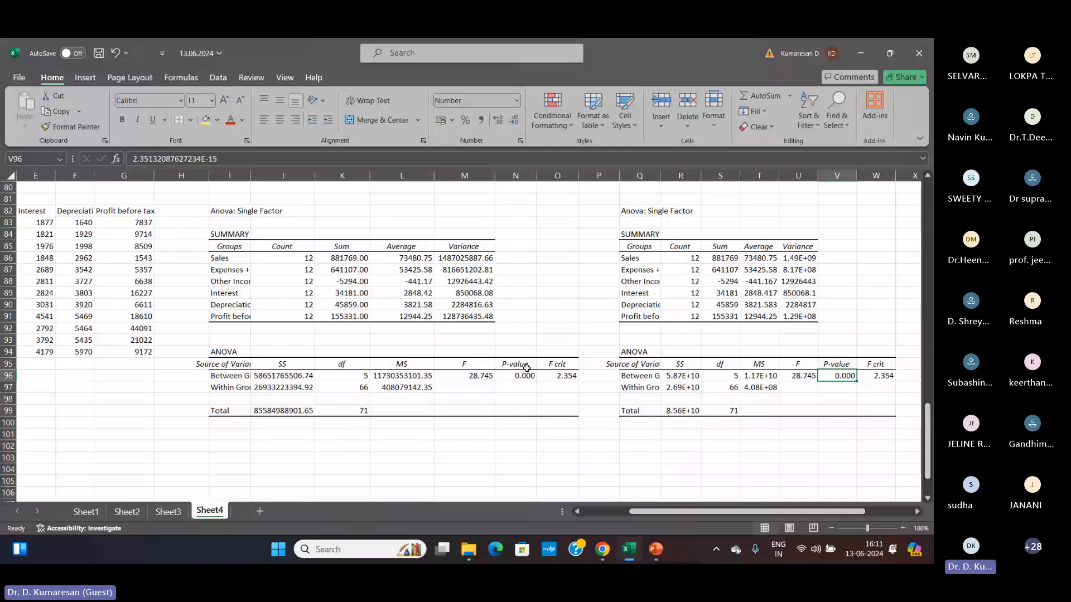
- Review the Between Groups row across both ANOVA tables, then the source-of-variation rows of the earlier table
key(Home)
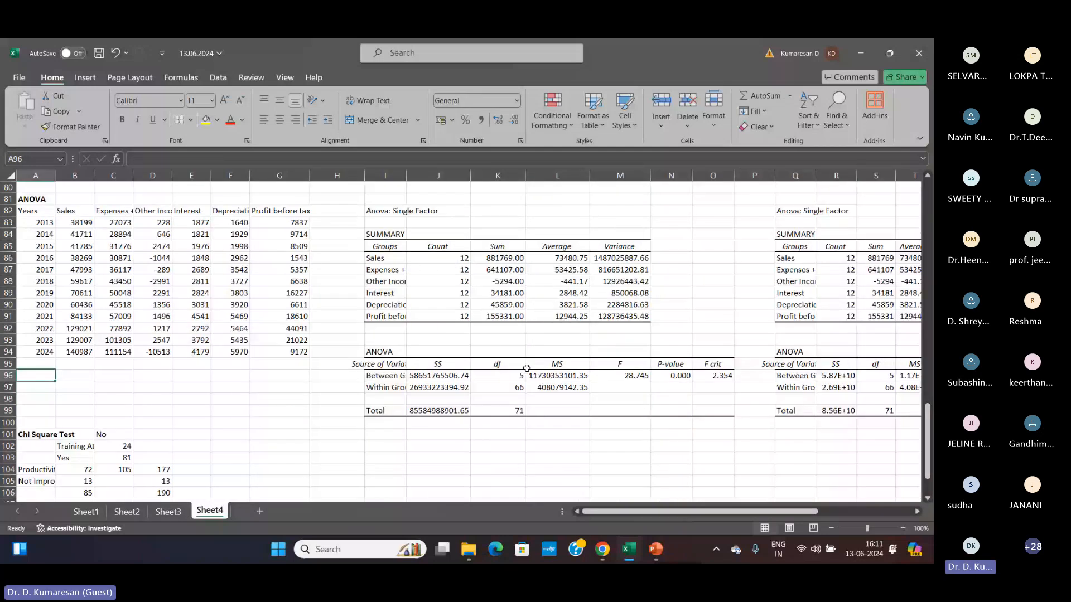
key(Right)
key(Right)
key(Right)
key(Right)
key(Right)
key(Right)
key(Right)
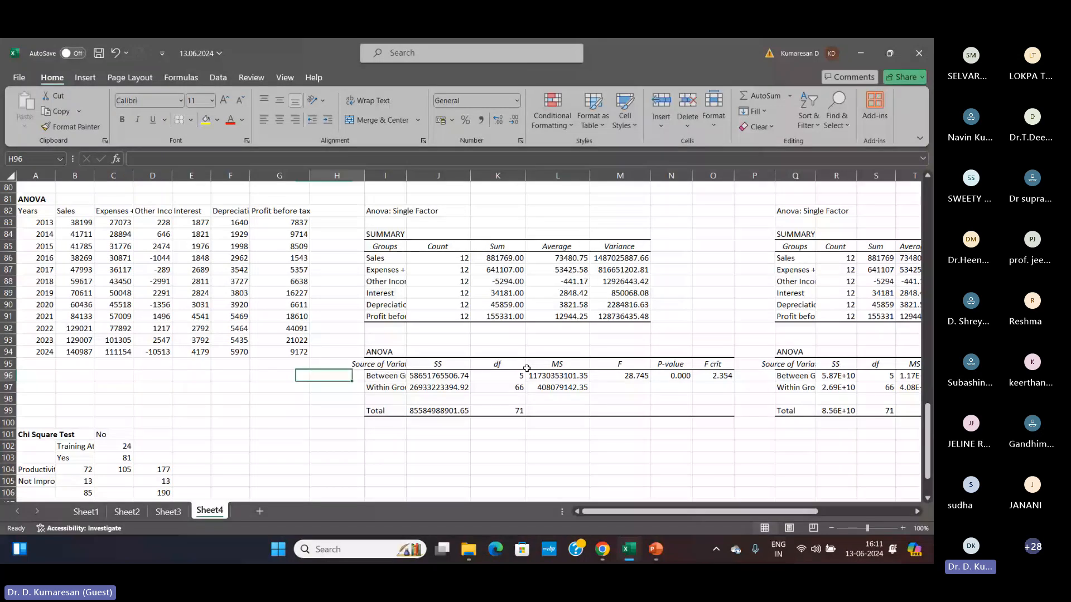
key(Right)
key(Right)
key(Right)
key(Right)
key(Right)
key(Right)
key(Right)
key(Right)
key(Right)
key(Right)
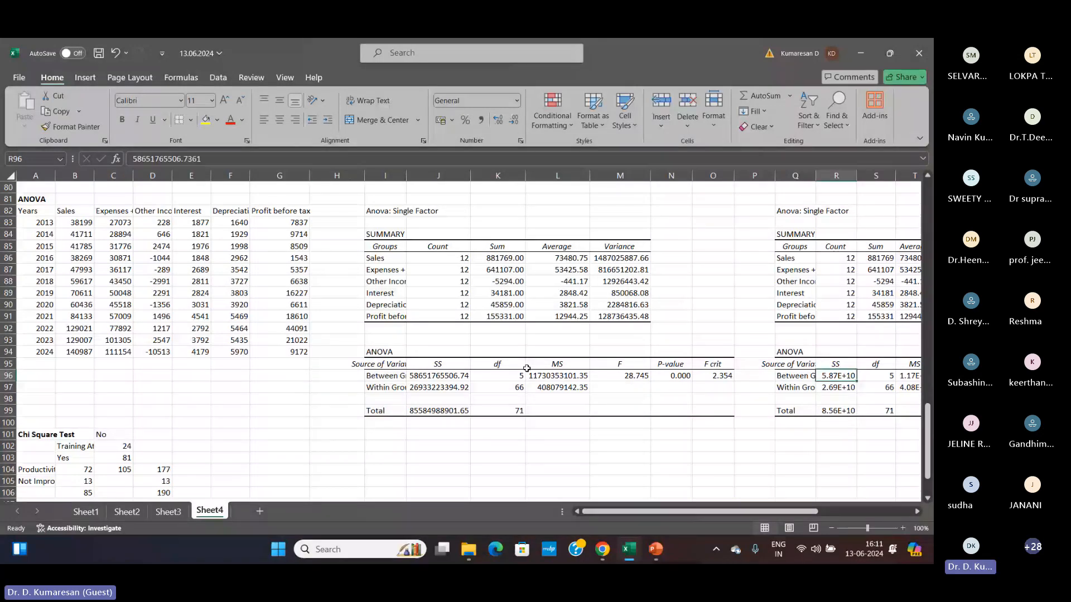
key(Left)
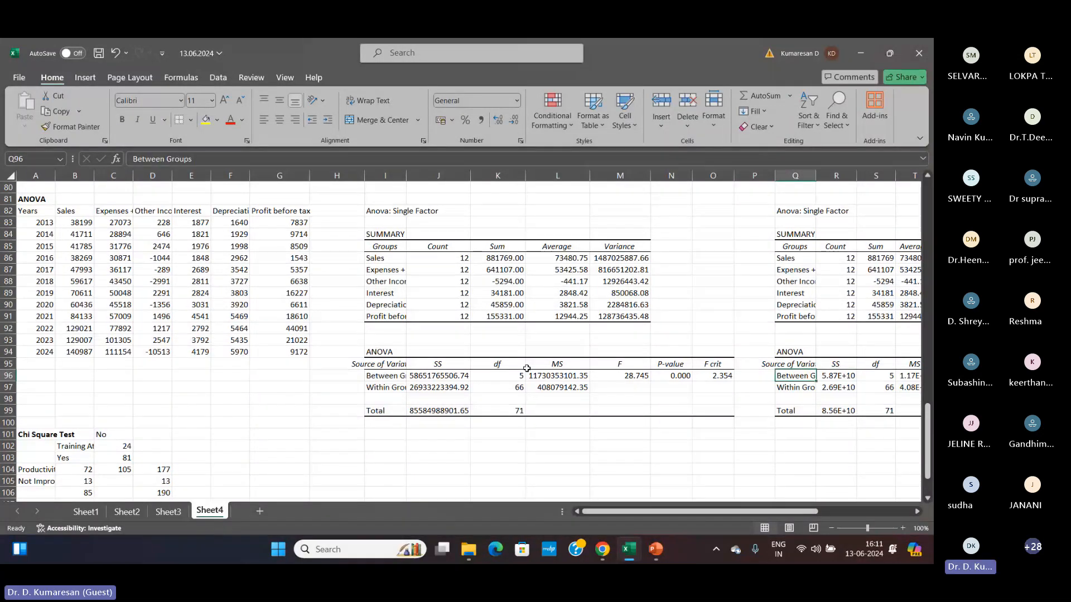
key(Left)
key(Left)
key(Left)
key(Left)
key(Left)
key(Left)
key(Left)
key(Left)
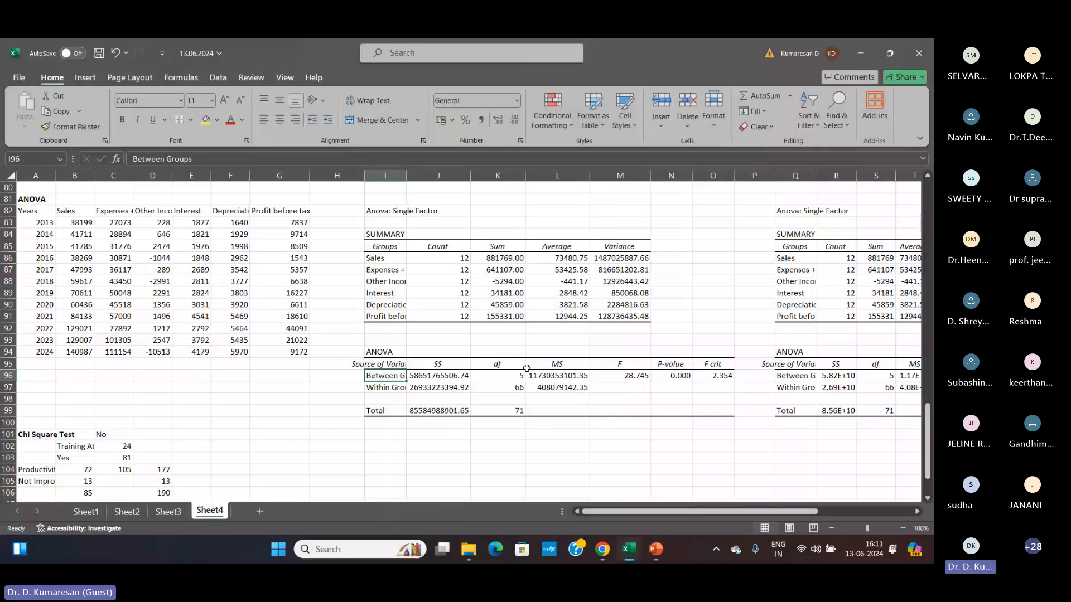
key(Down)
key(Down)
key(Right)
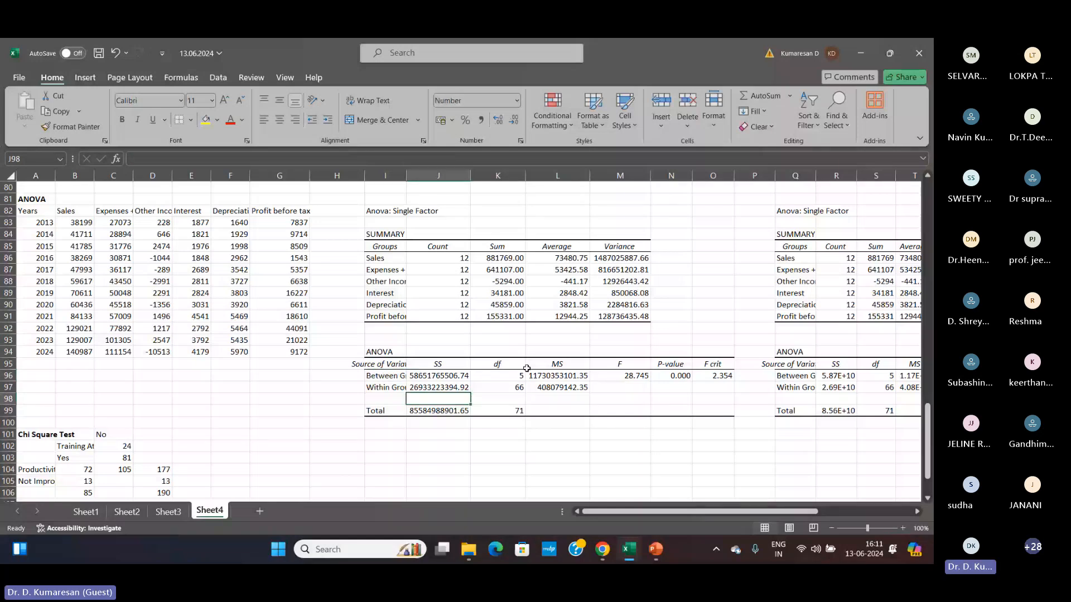
key(Left)
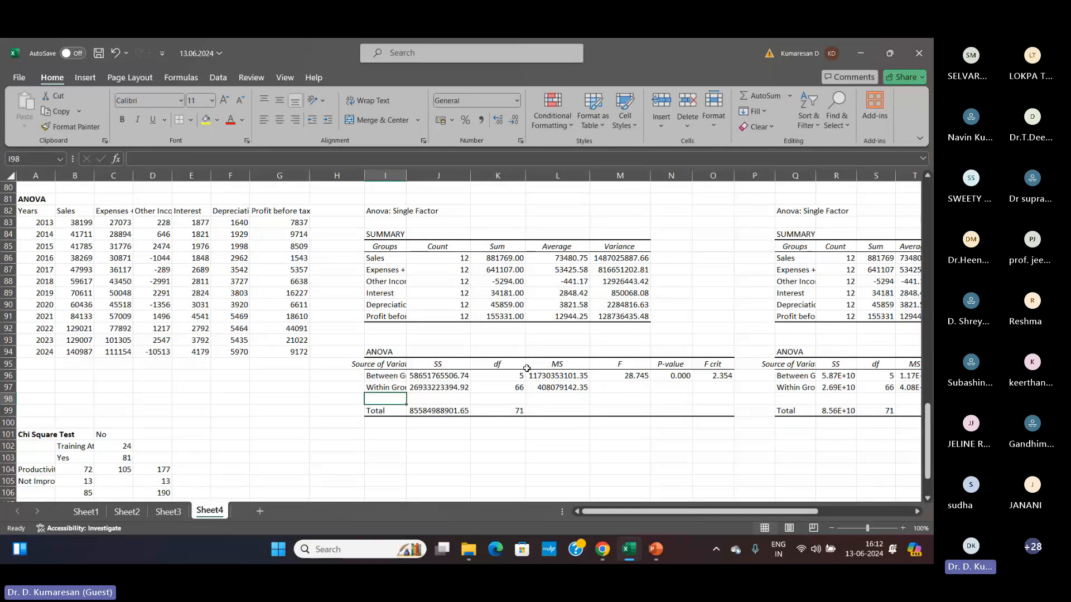
- Shift the misaligned No column in the Chi Square Test data down two rows so that its heading sits in C103
scroll(527, 368, down, 4)
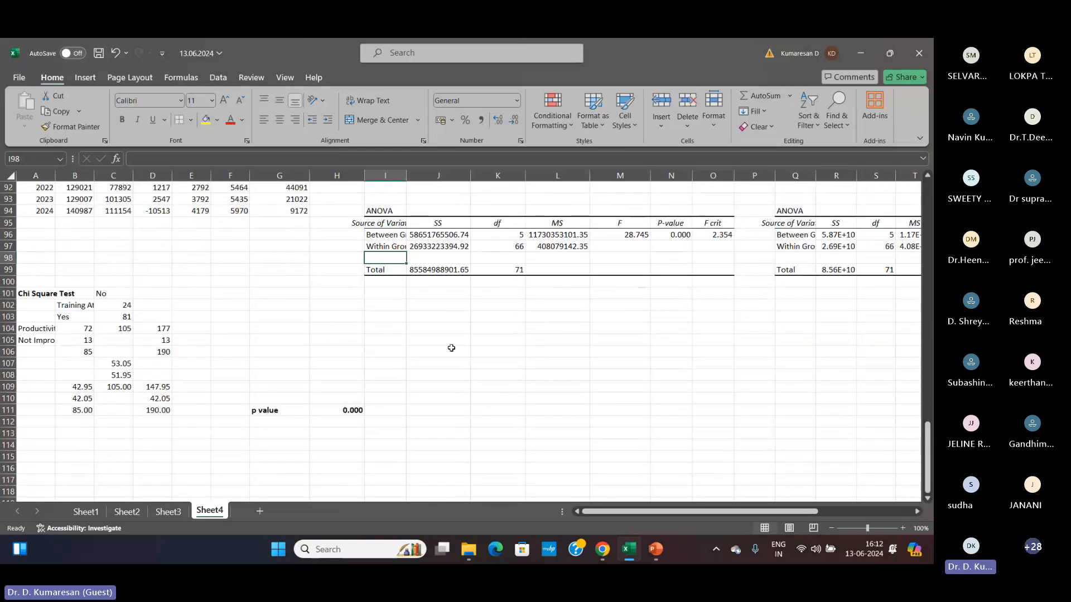
click(35, 295)
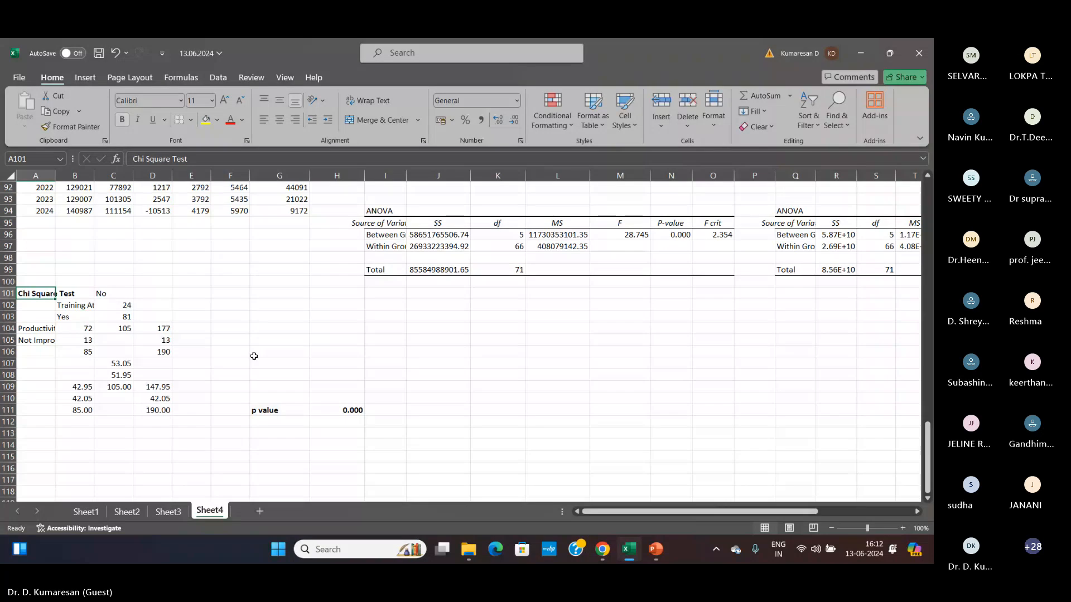
click(119, 292)
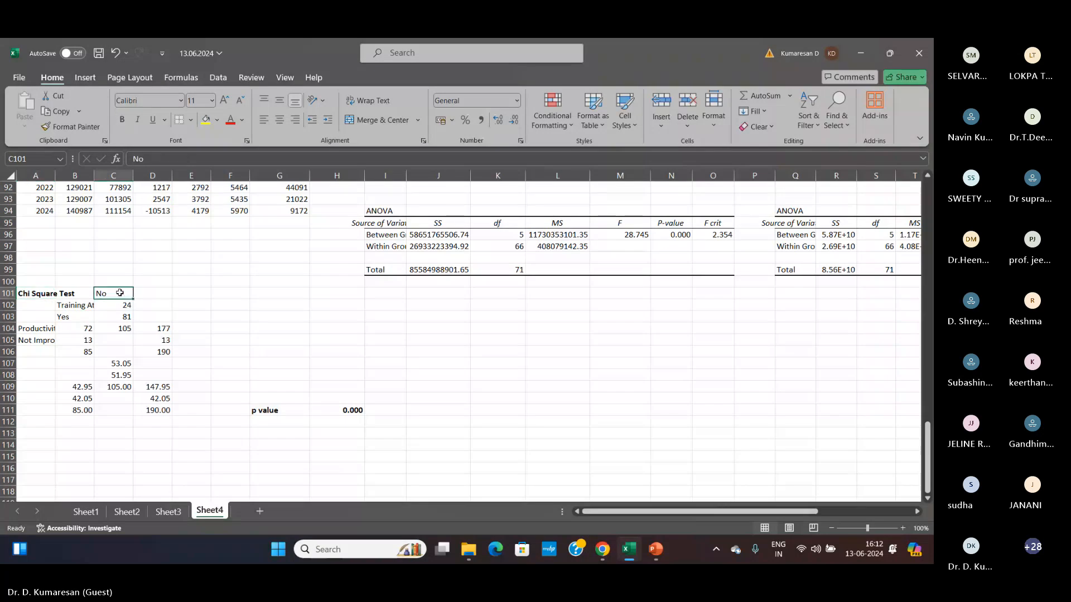
key(ctrl+shift+plus)
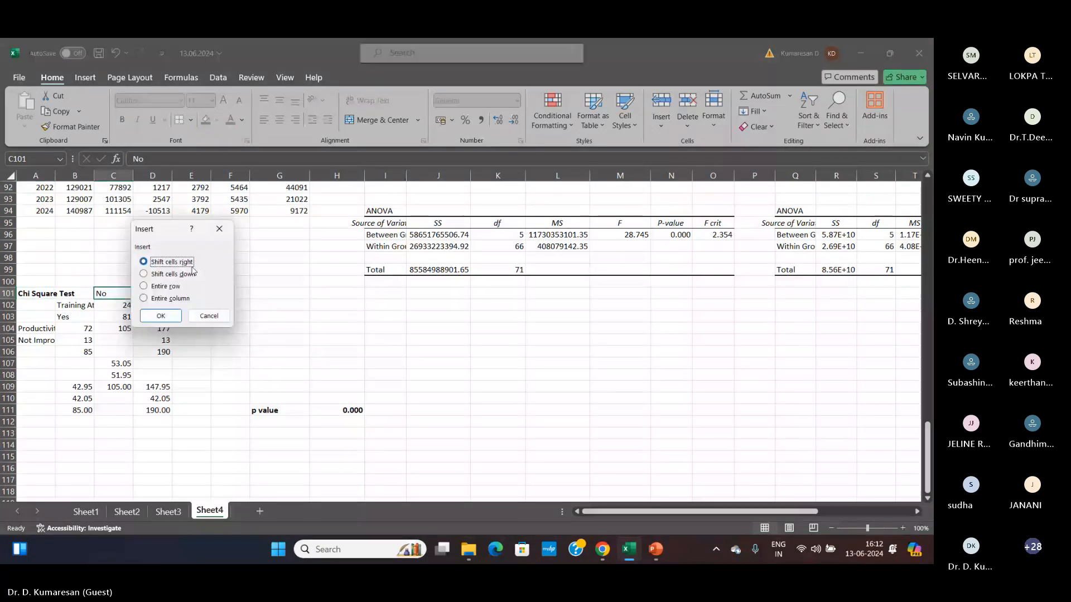
click(192, 272)
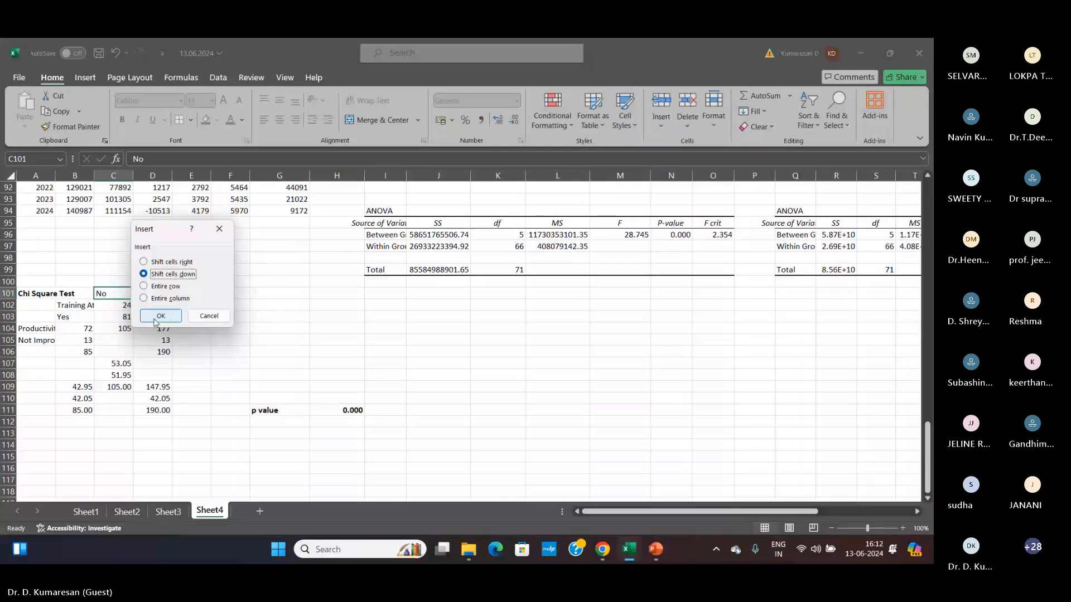
click(161, 315)
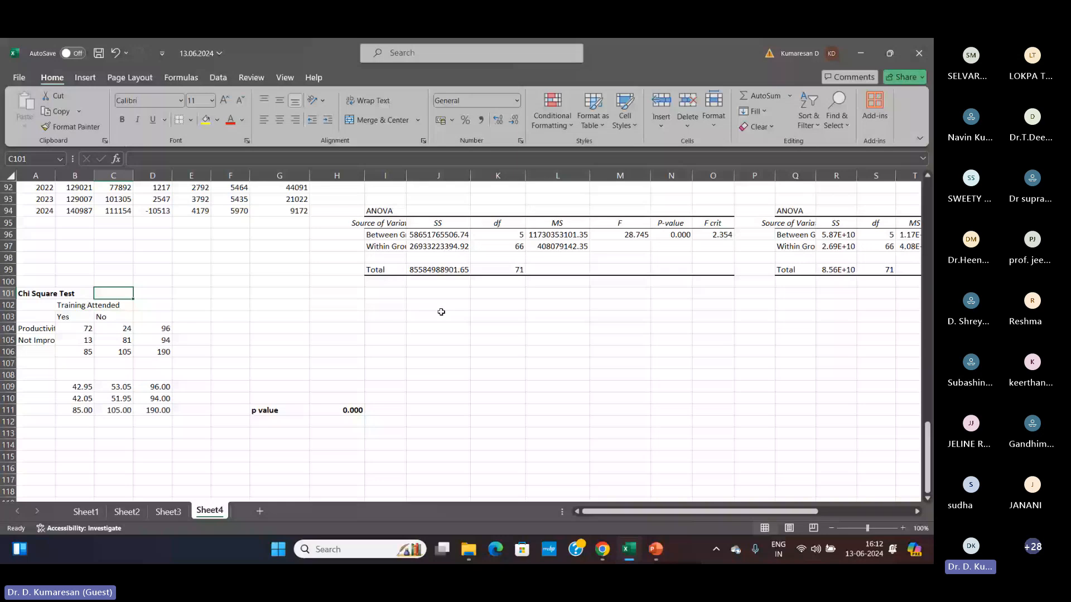
- Examine the Chi Square Test table: the Training Attended heading, the Productivity Improved label and the Yes and No counts in both rows
click(75, 306)
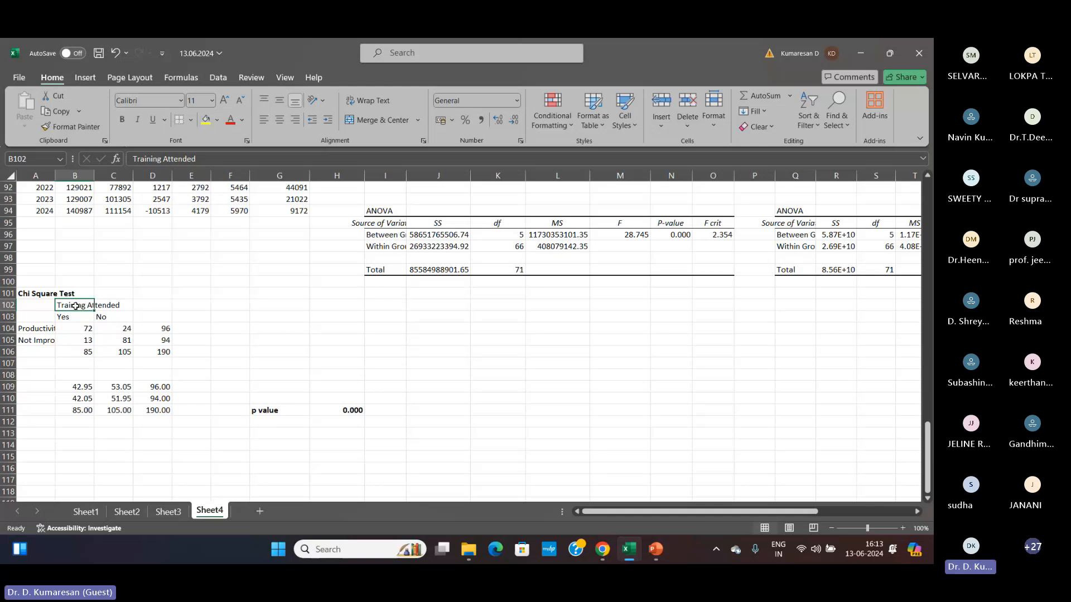
key(Down)
key(Down)
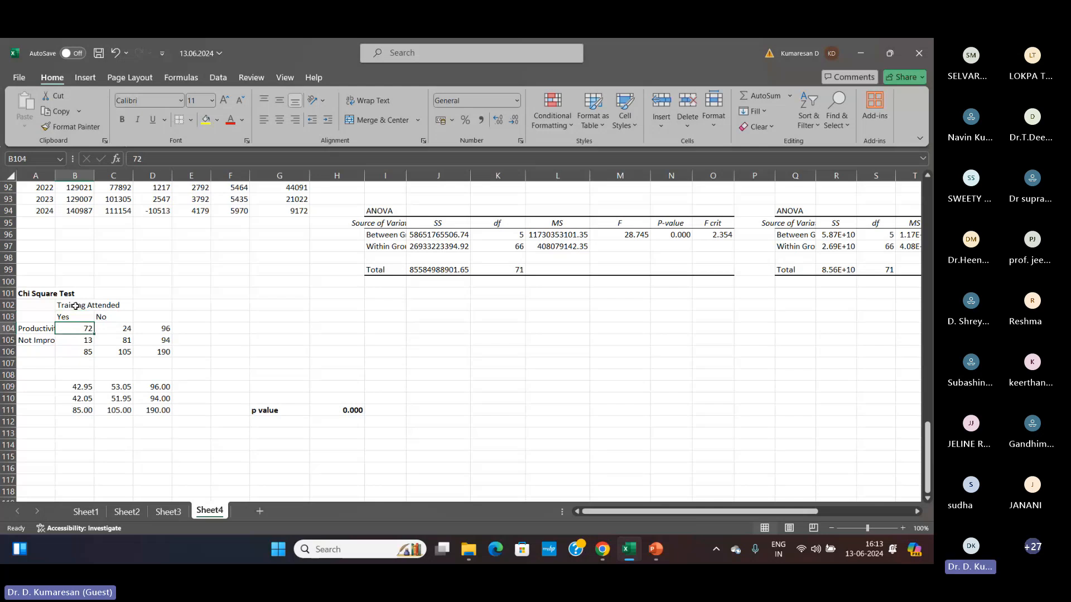
key(Left)
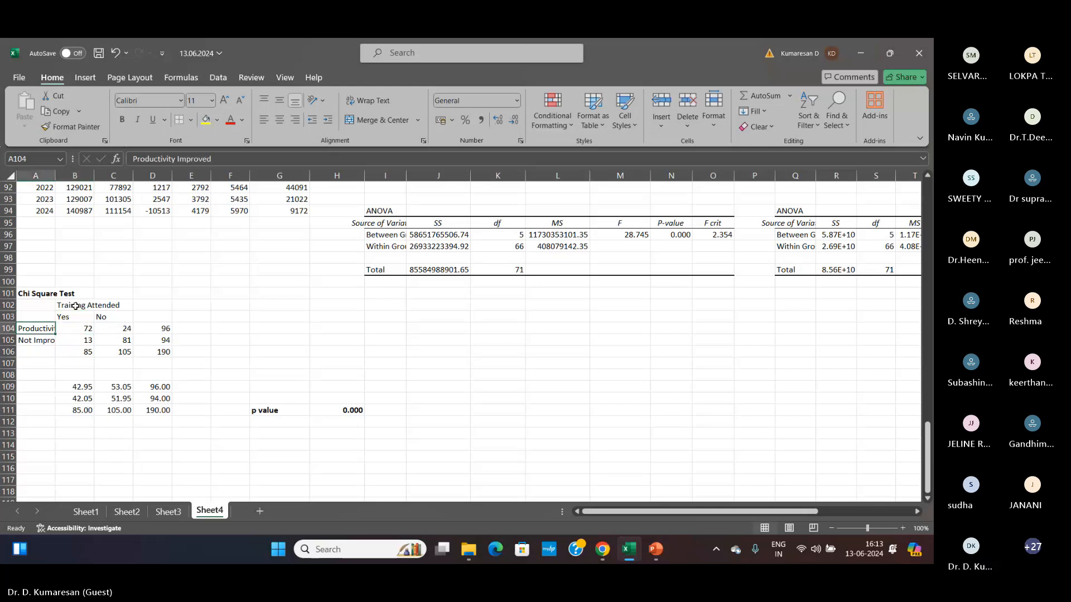
key(Right)
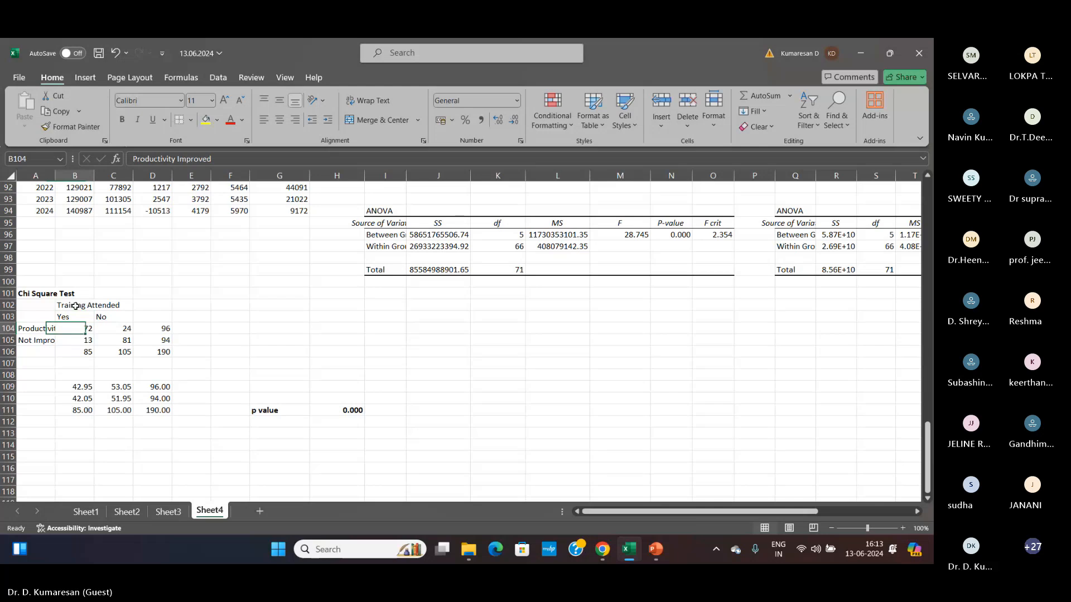
key(Right)
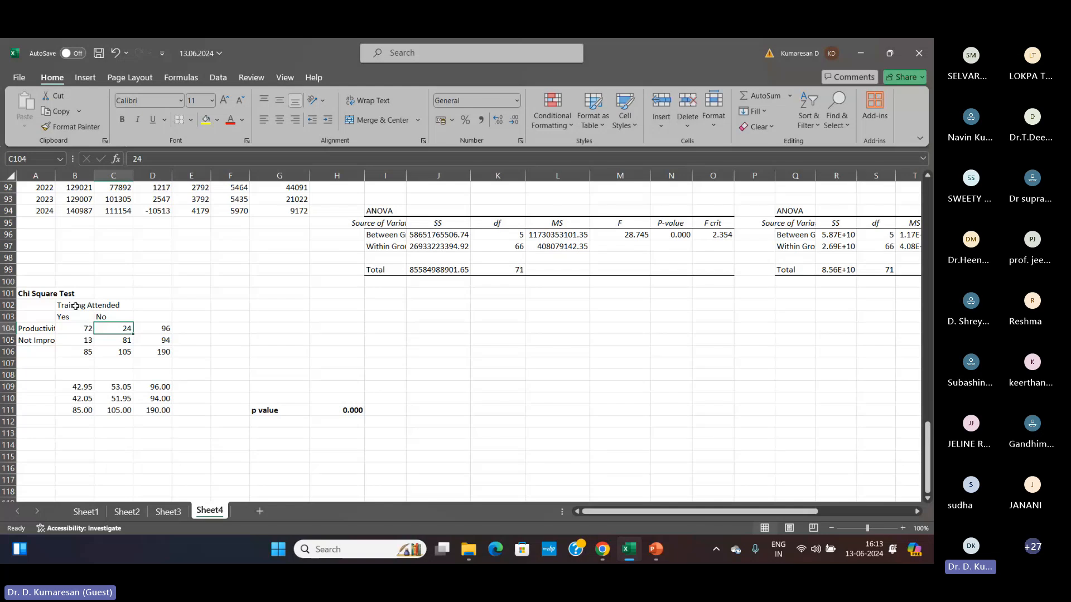
key(Down)
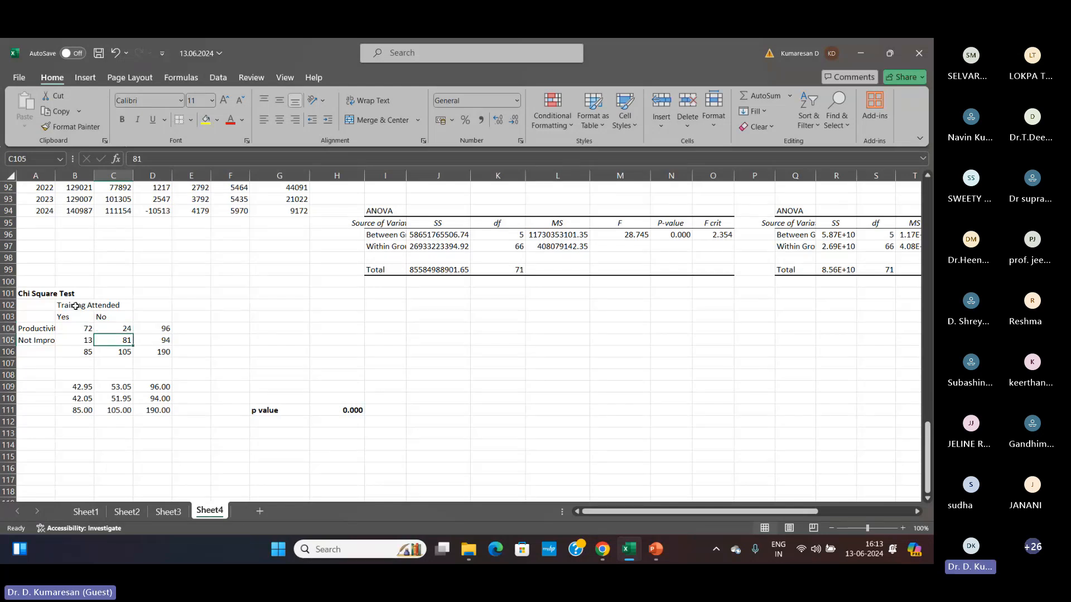
key(Left)
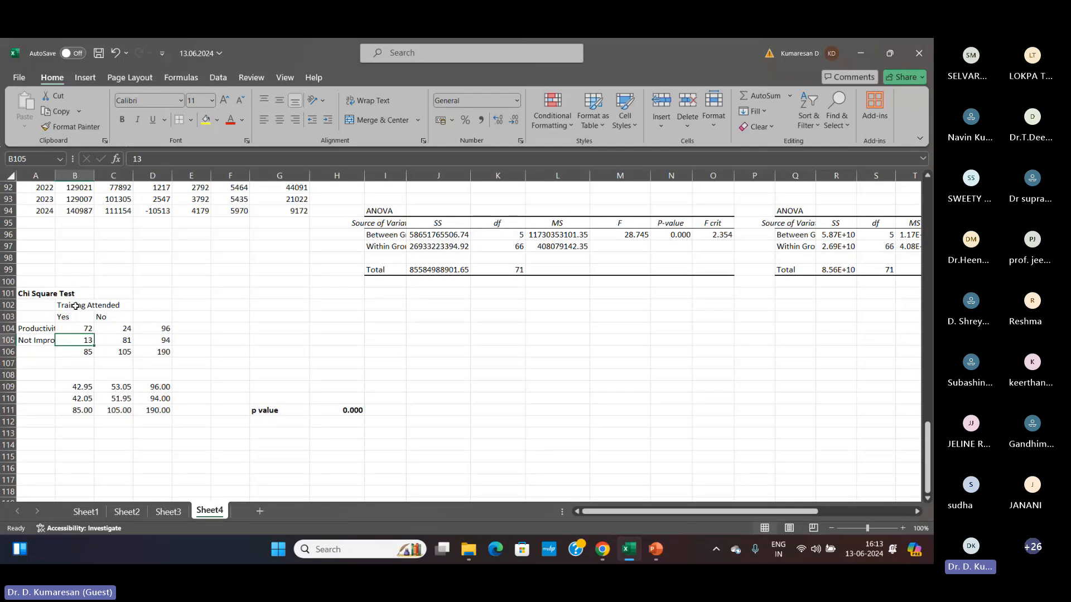
key(Right)
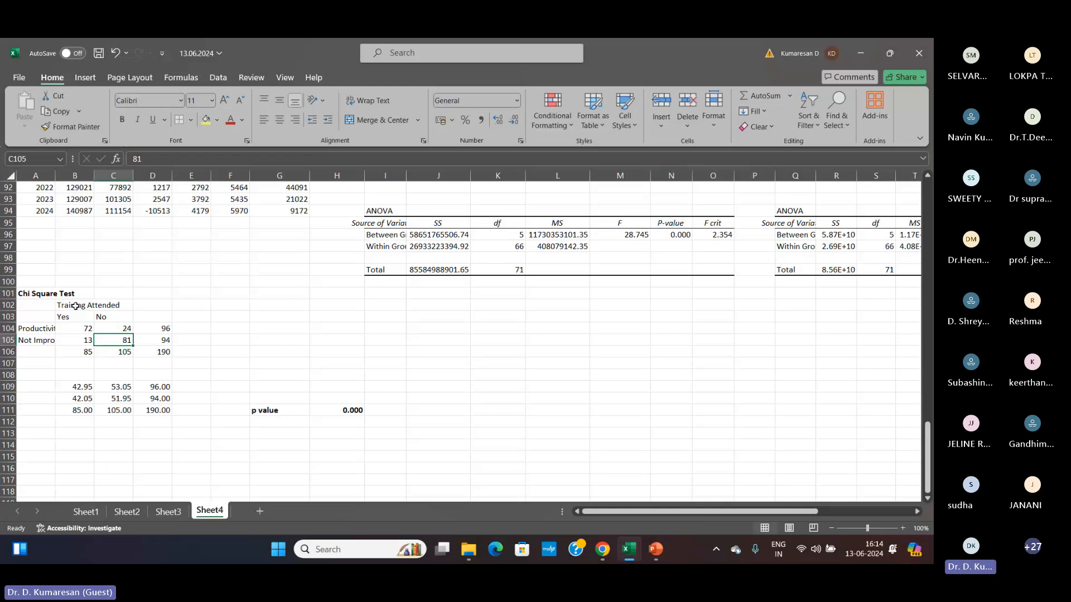
- Label the first chi-square table "Observed" in A103 and make the label bold
key(Up)
key(Up)
key(Up)
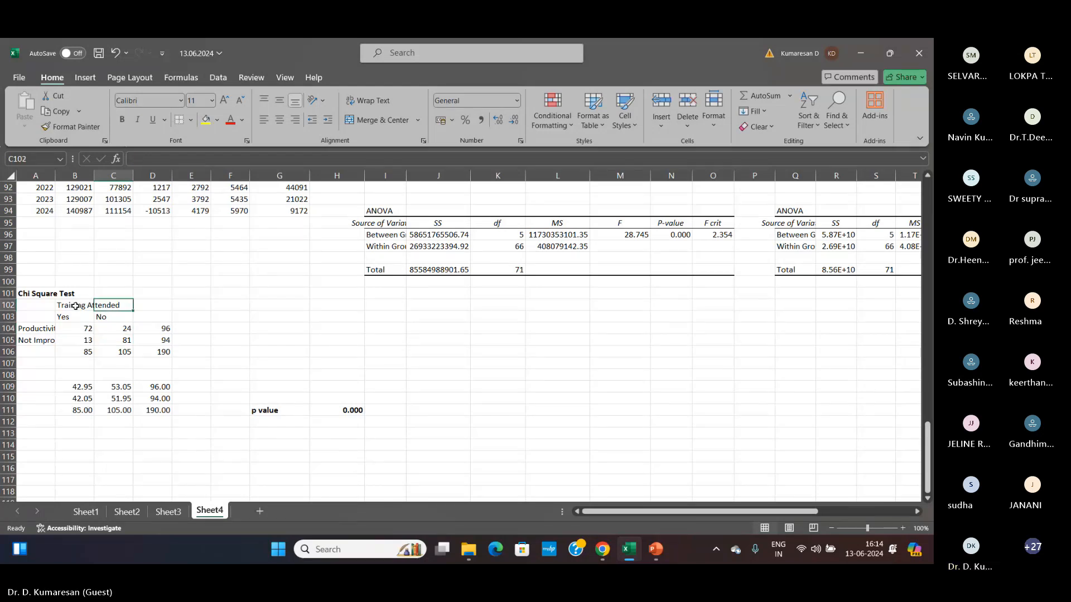
key(Left)
key(Left)
key(Down)
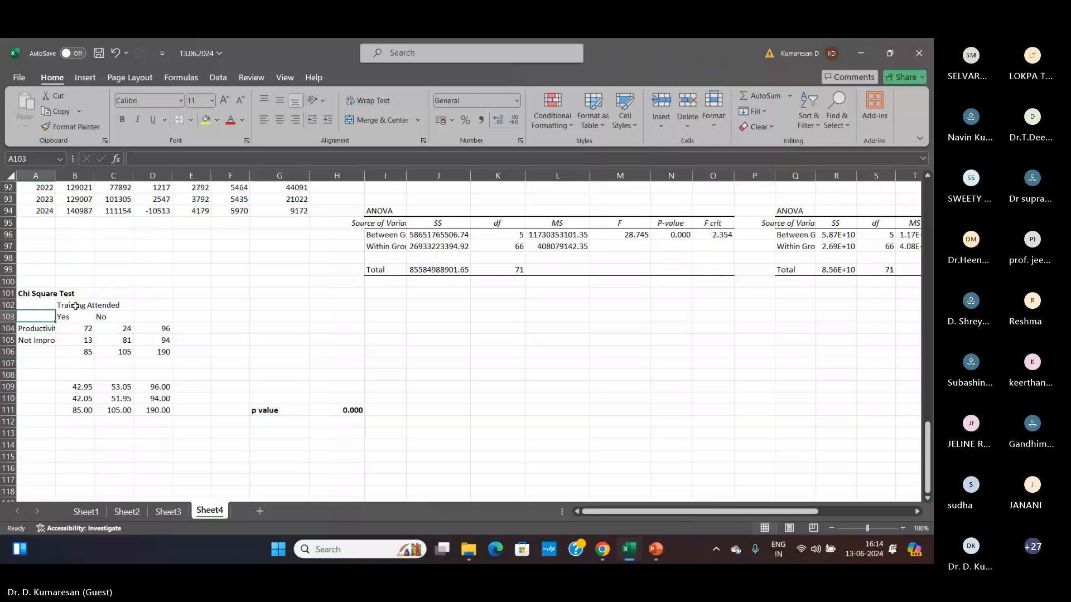
text(Observed)
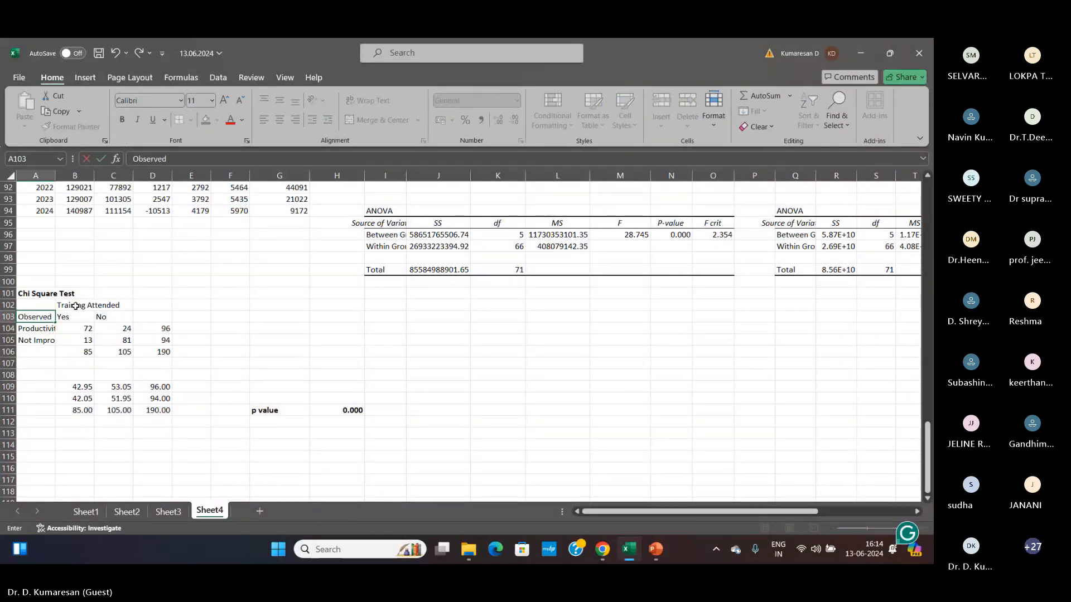
key(Return)
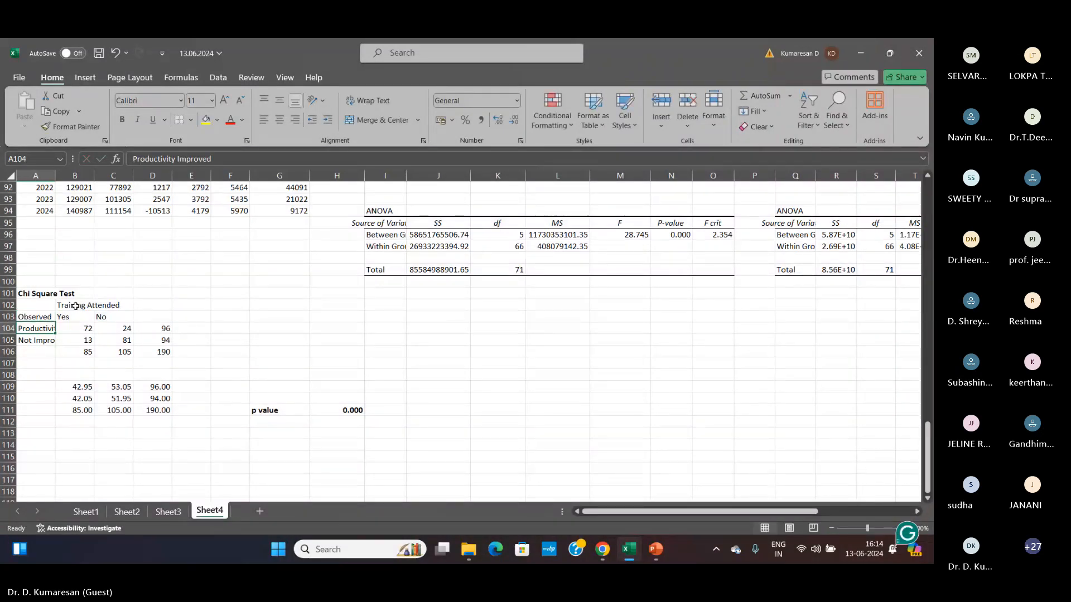
key(Up)
key(ctrl+b)
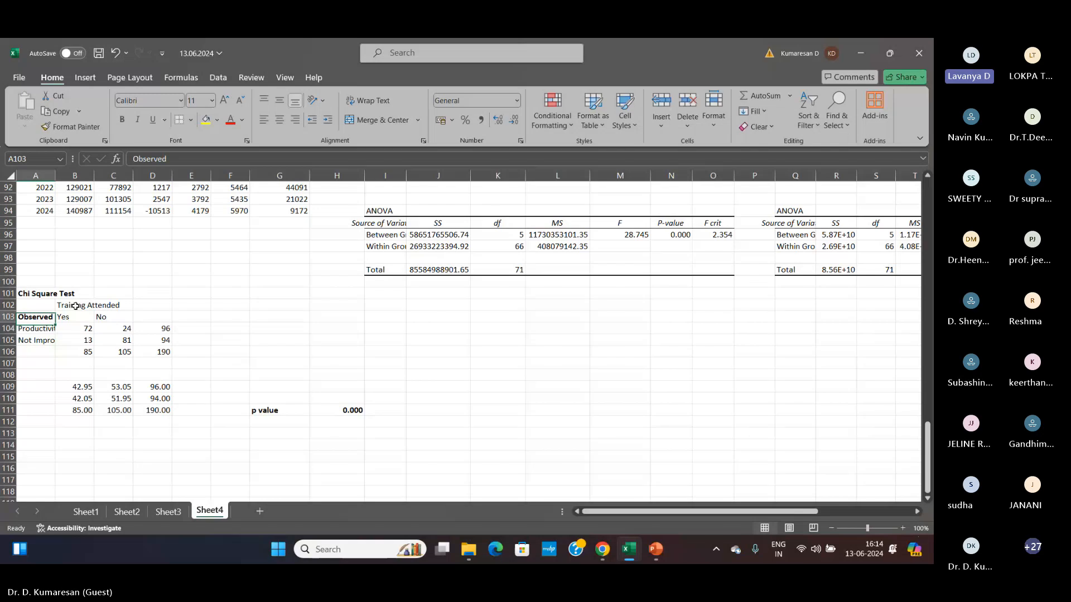
- Label the second chi-square table "Expected" in A109 and make the label bold
key(Down)
key(Down)
key(Down)
key(Down)
key(Down)
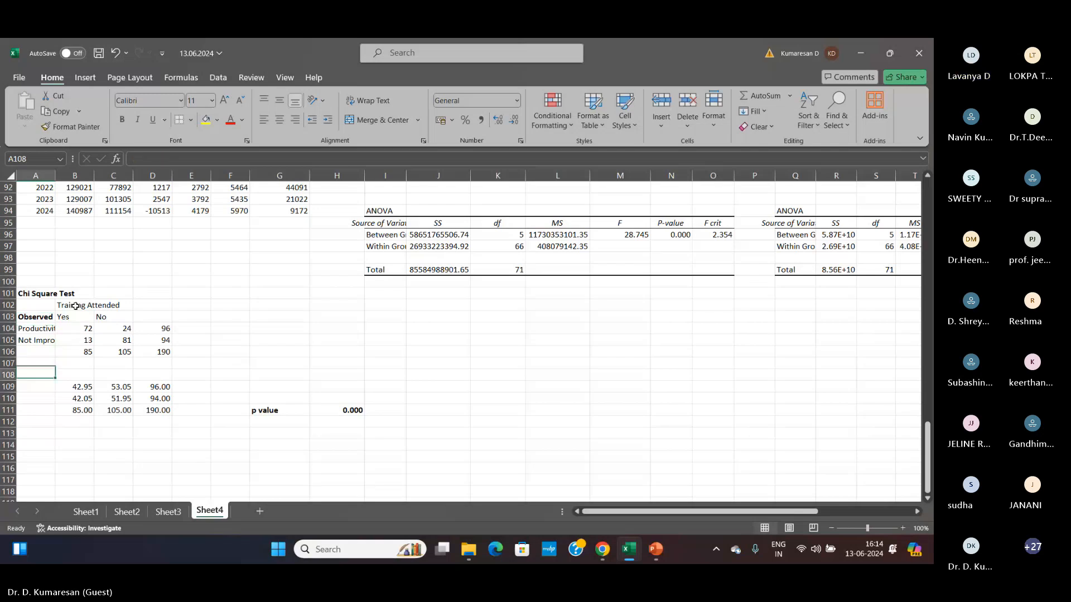
key(Down)
text(Expe)
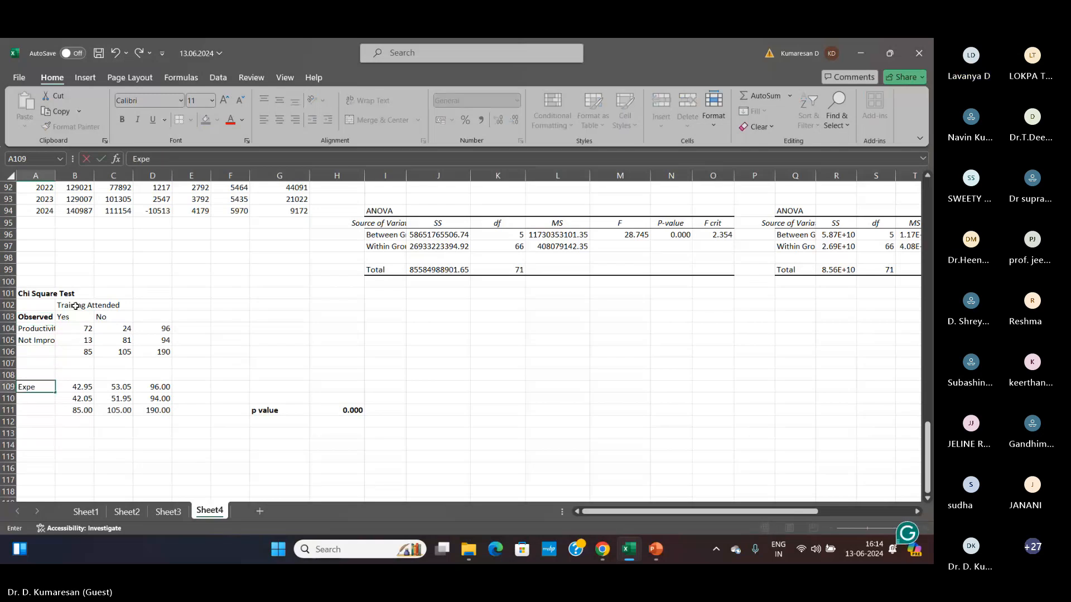
text(cted)
key(ctrl+Return)
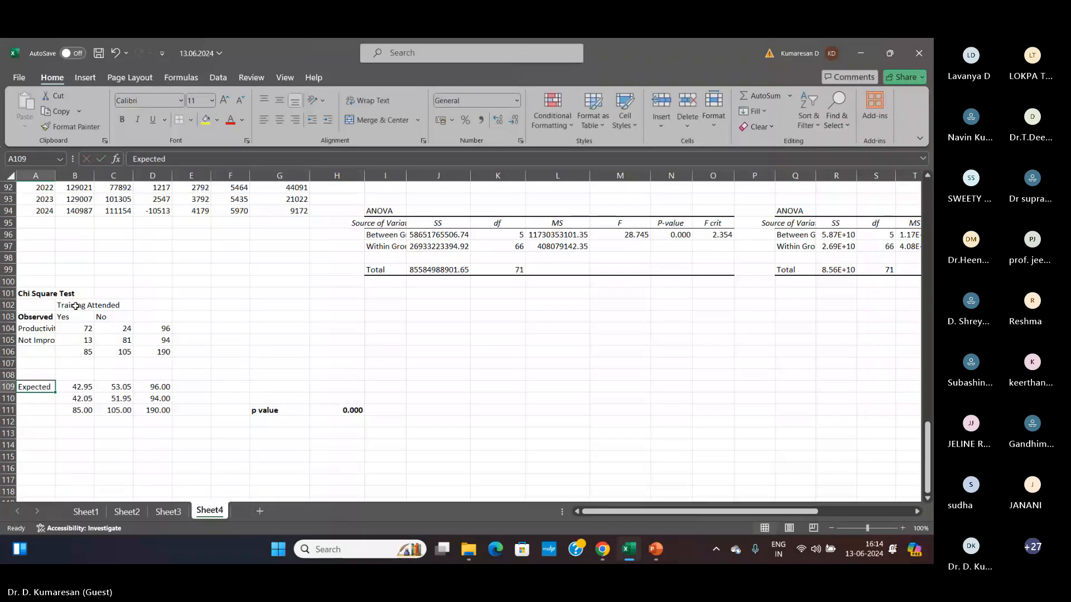
key(ctrl+b)
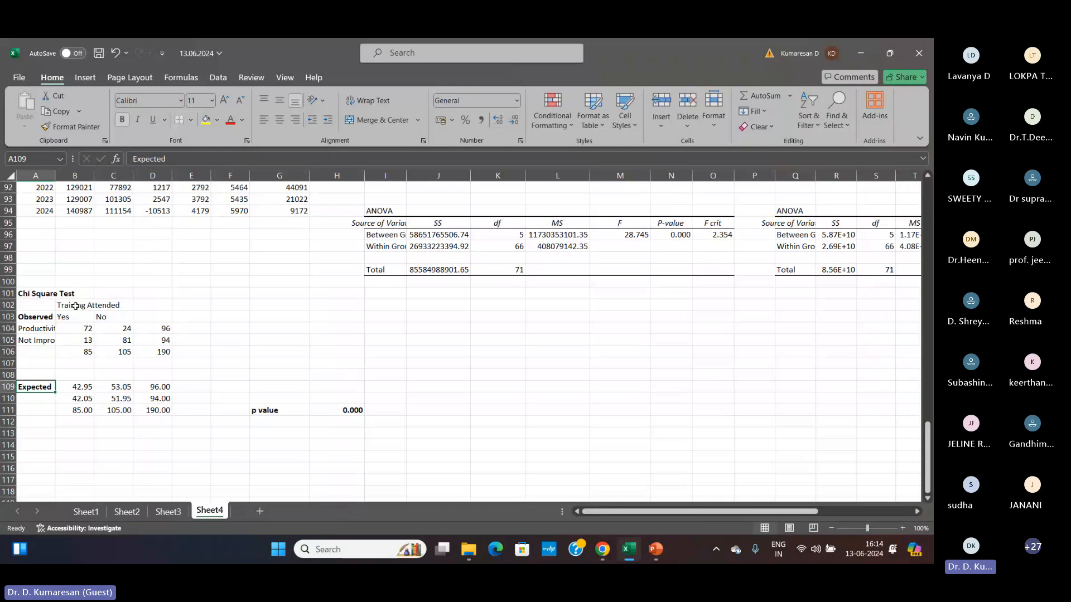
- Clear the observed table's column totals in B106:D106 and its row totals in D104:D105
key(Up)
key(Up)
key(Up)
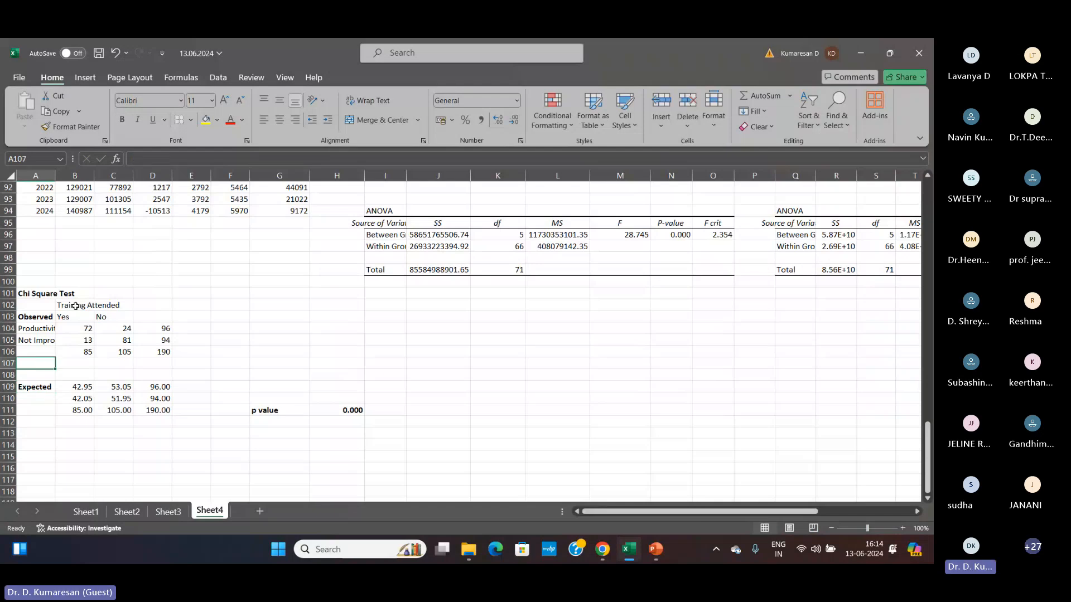
key(Right)
key(shift+Right)
key(shift+Right)
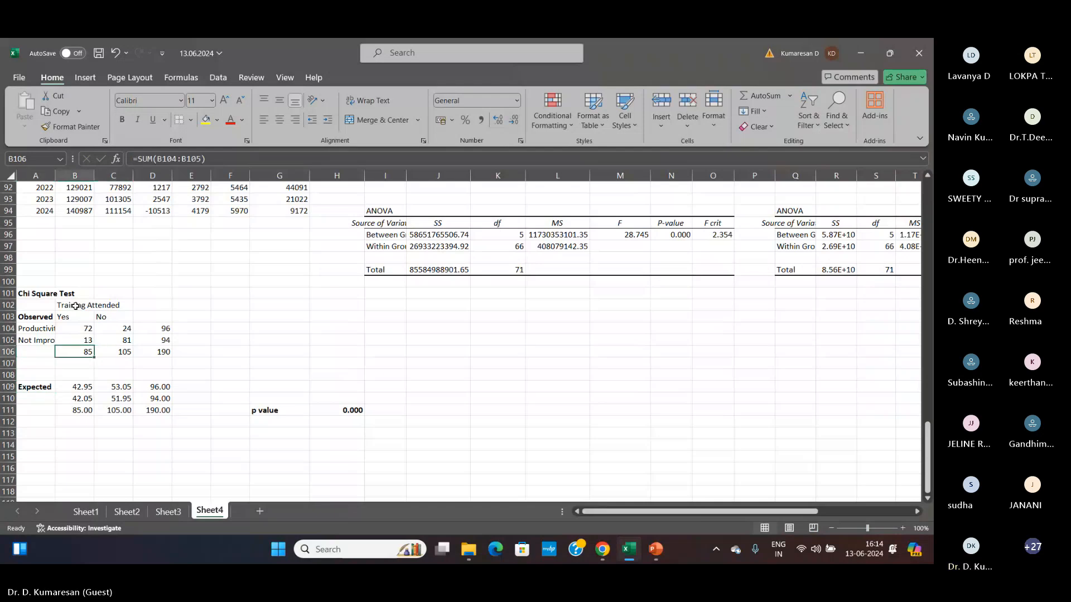
key(Delete)
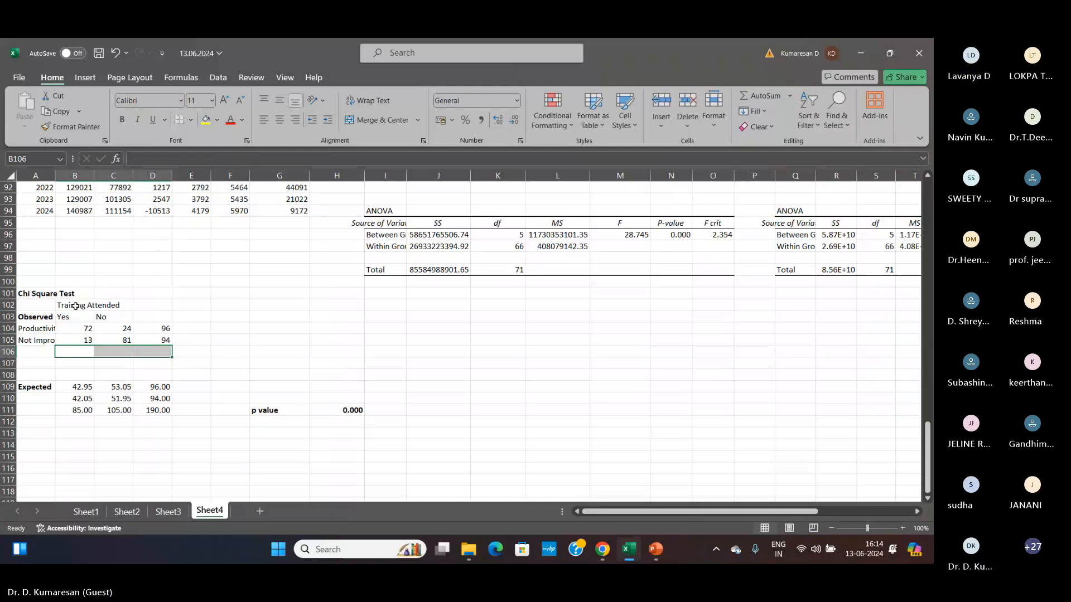
key(Up)
key(Up)
key(Right)
key(Right)
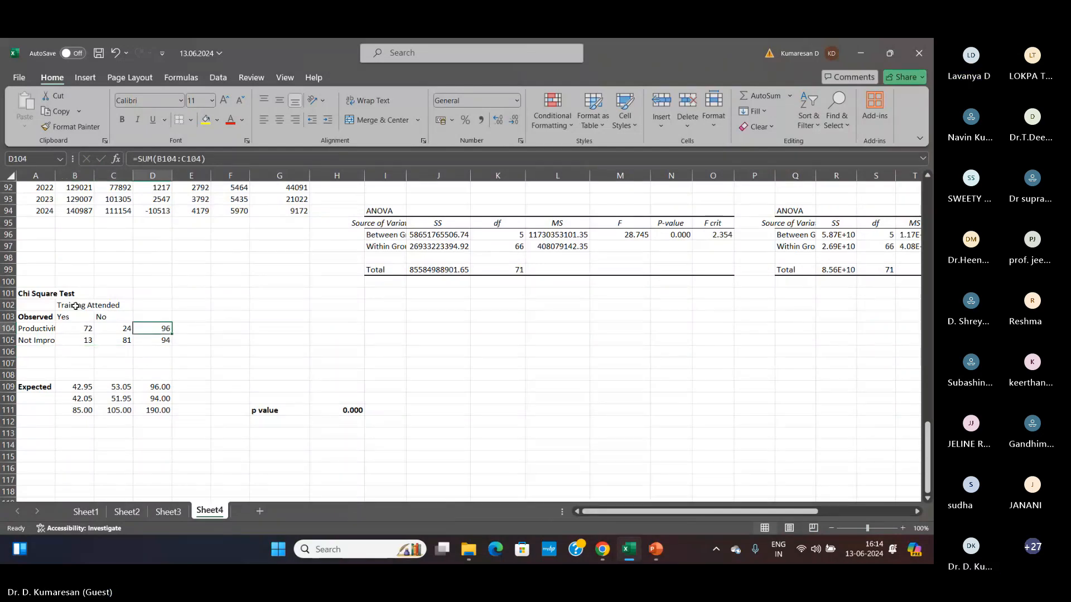
key(shift+Down)
key(Delete)
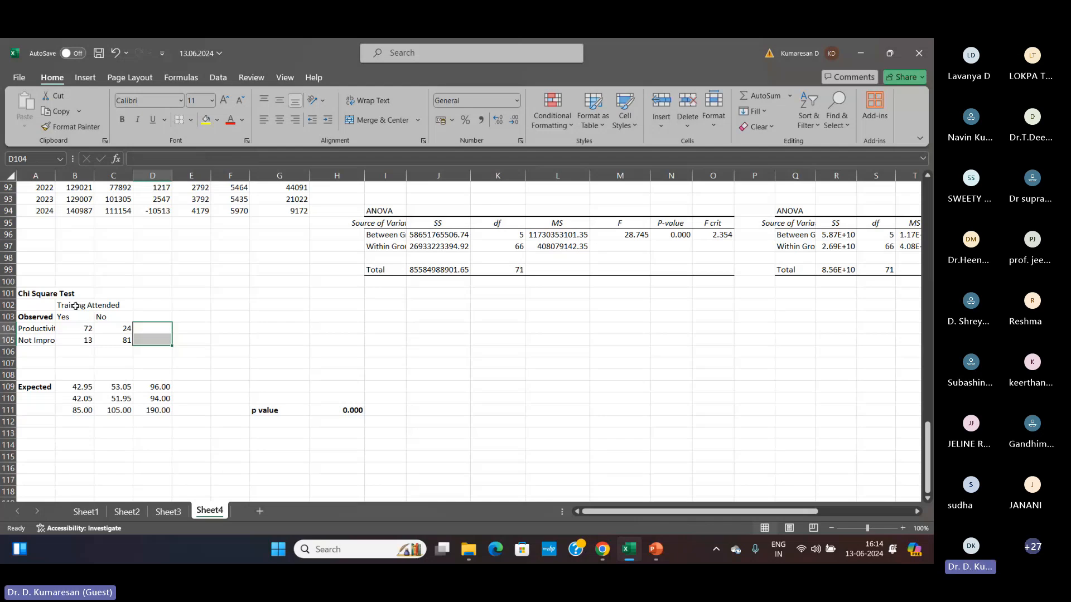
- Calculate the observed row totals with AutoSum in D104 and D105, each adding the Yes and No counts
key(shift+Up)
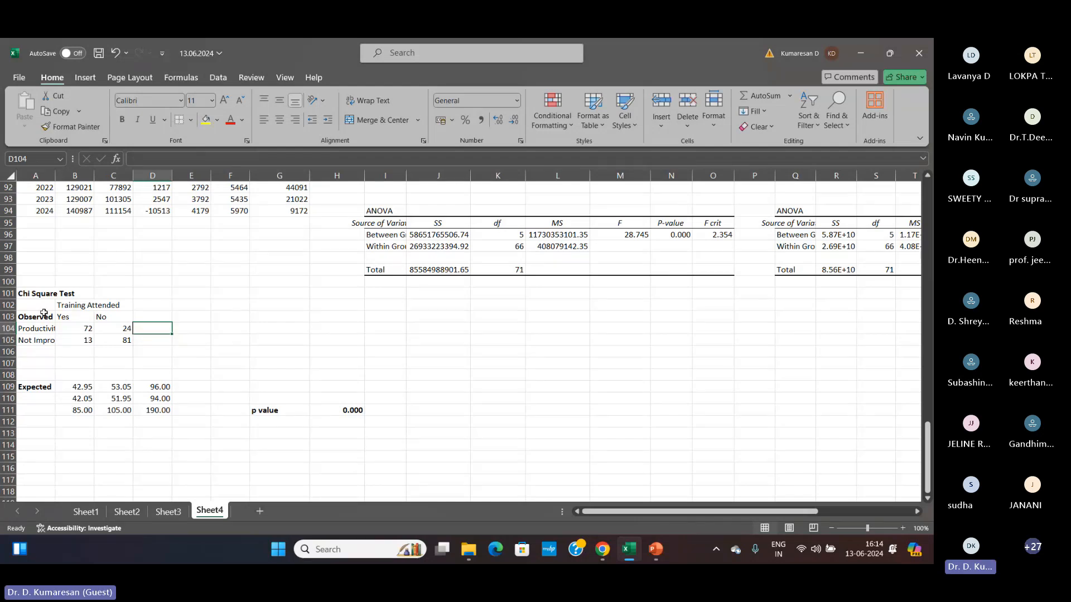
click(765, 96)
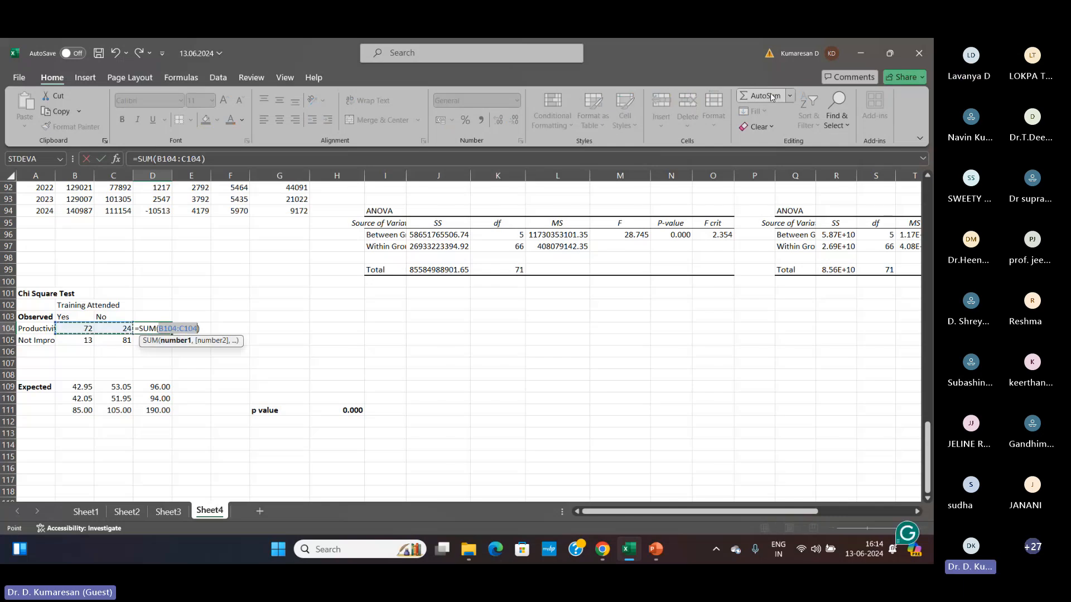
key(Return)
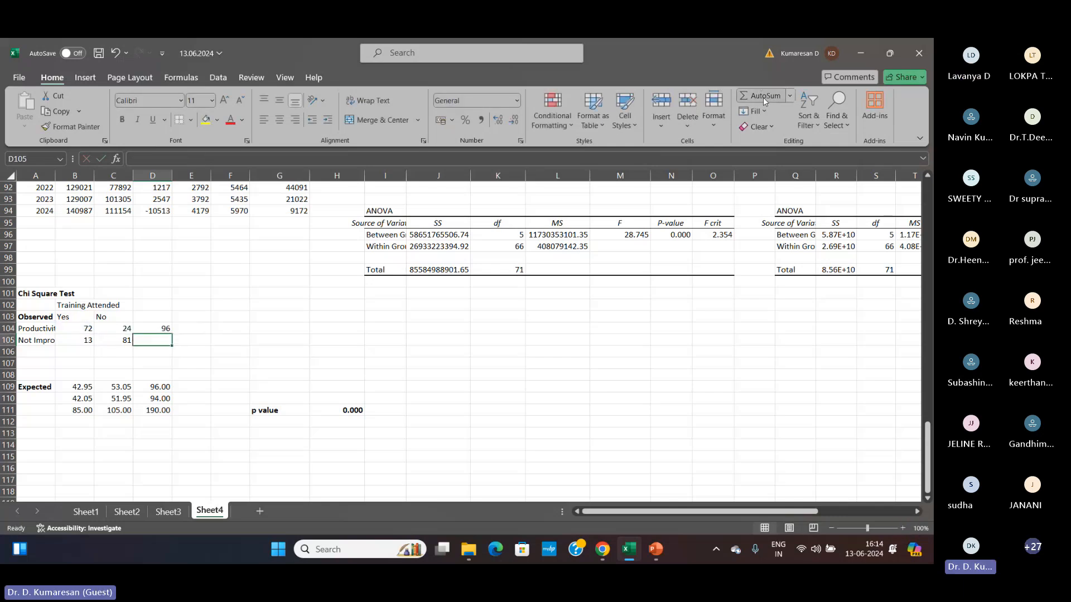
double_click(763, 97)
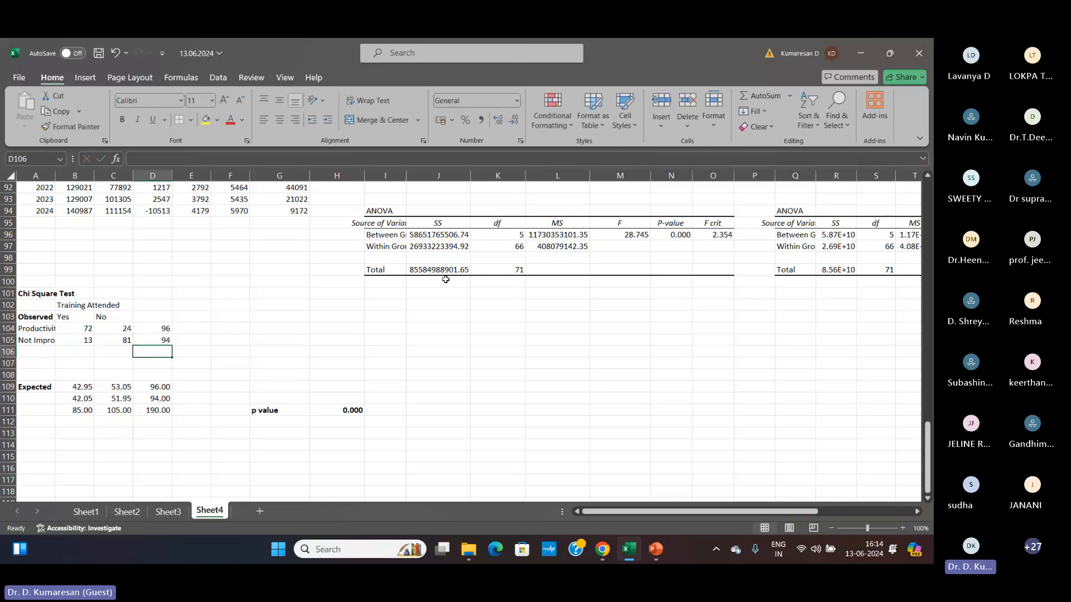
- Calculate the observed column totals with AutoSum in B106 and C106, and the grand total in D106
click(77, 351)
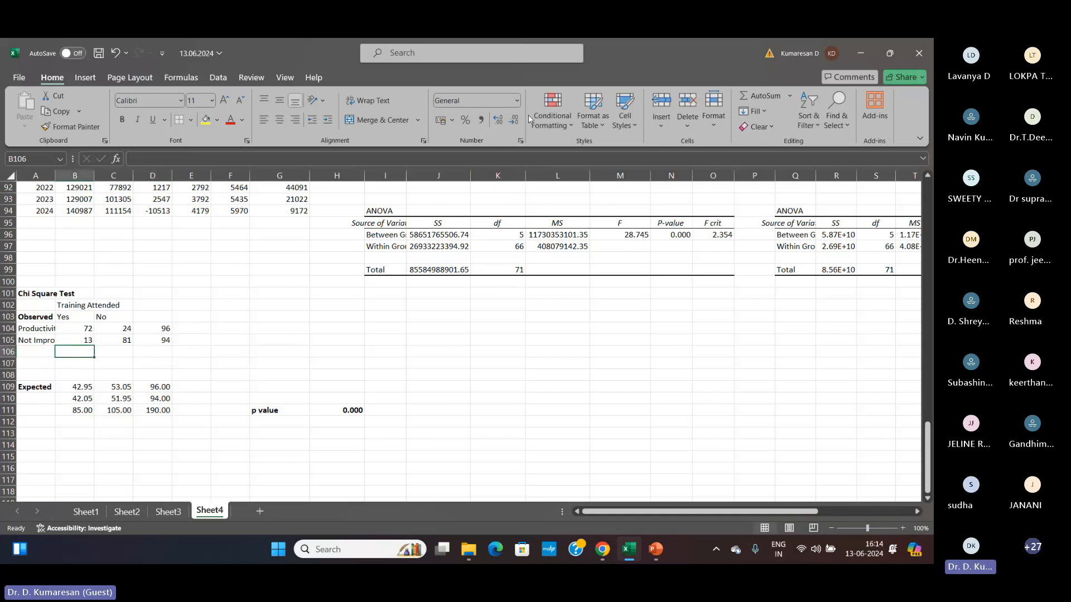
click(768, 94)
click(779, 97)
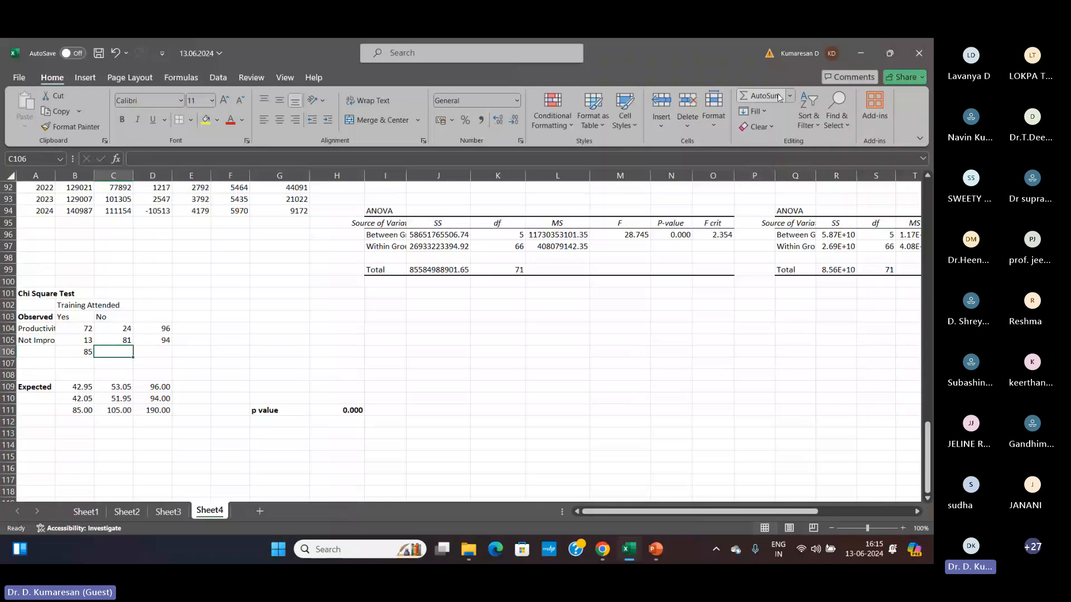
click(767, 95)
key(Return)
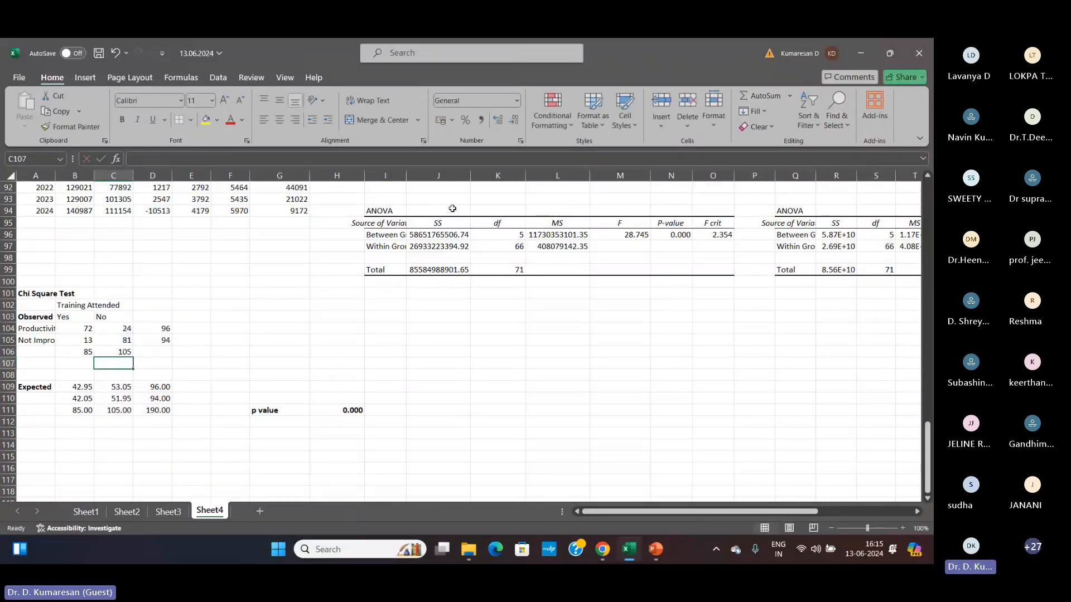
key(Up)
key(Right)
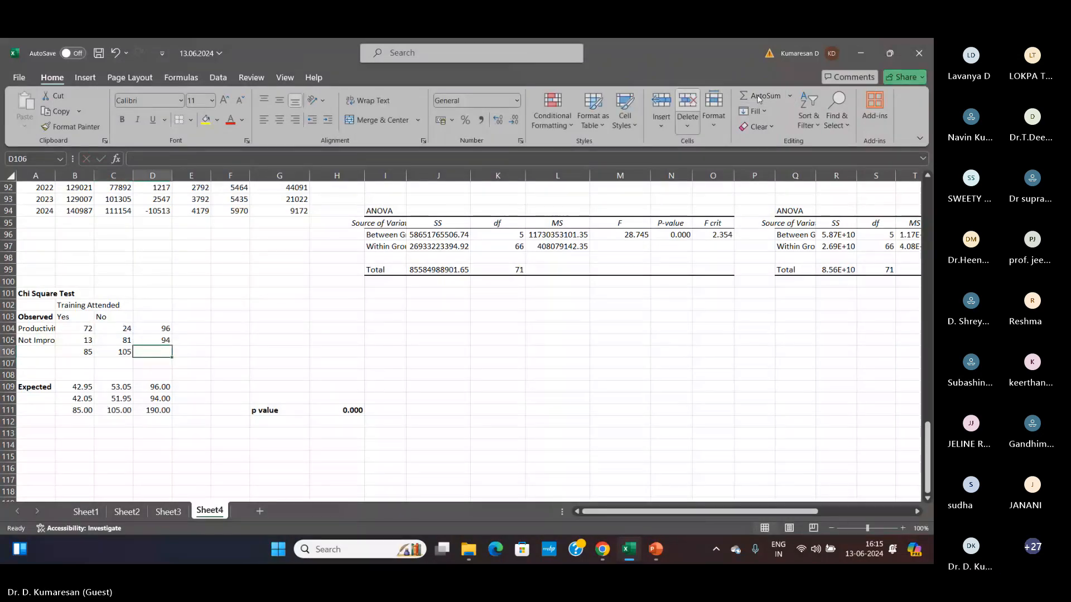
key(alt+equal)
key(Return)
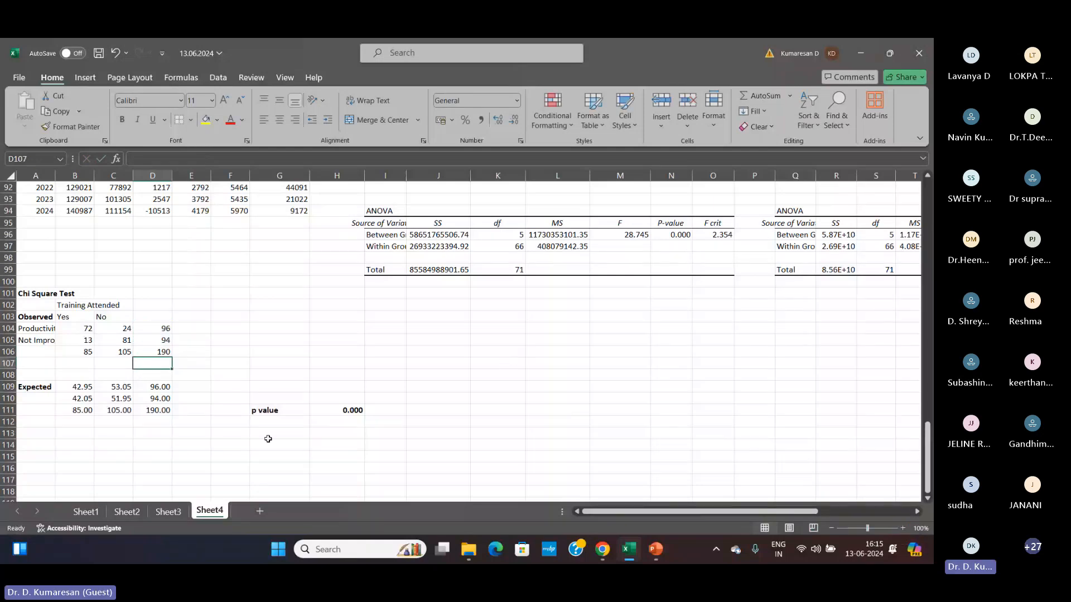
- Inspect the expected-value formula in B109 and the row total, column total and grand total it draws on in D104, B106 and D106
click(85, 388)
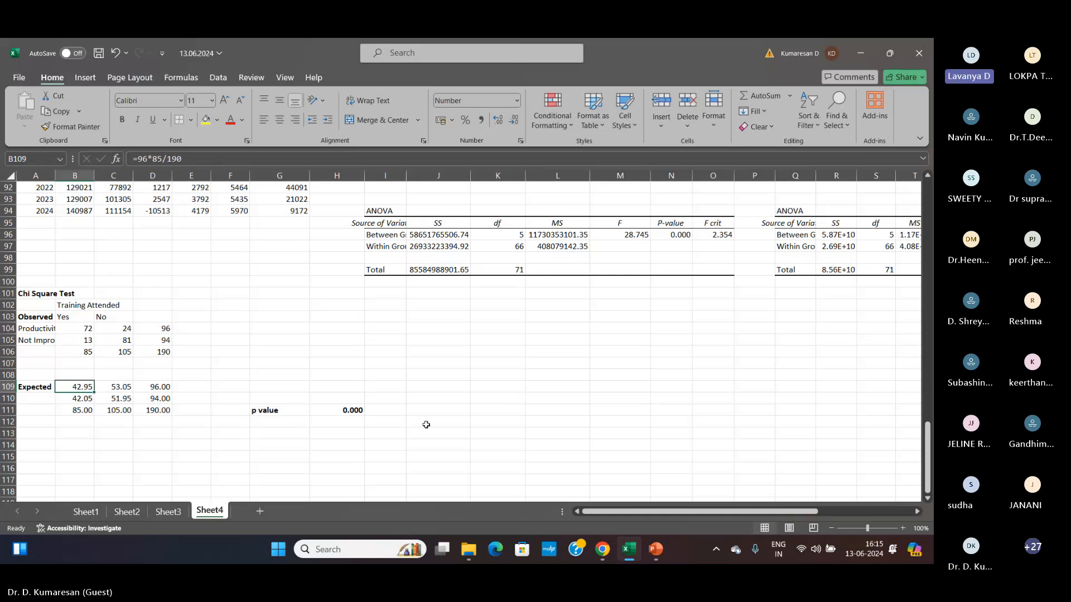
click(163, 329)
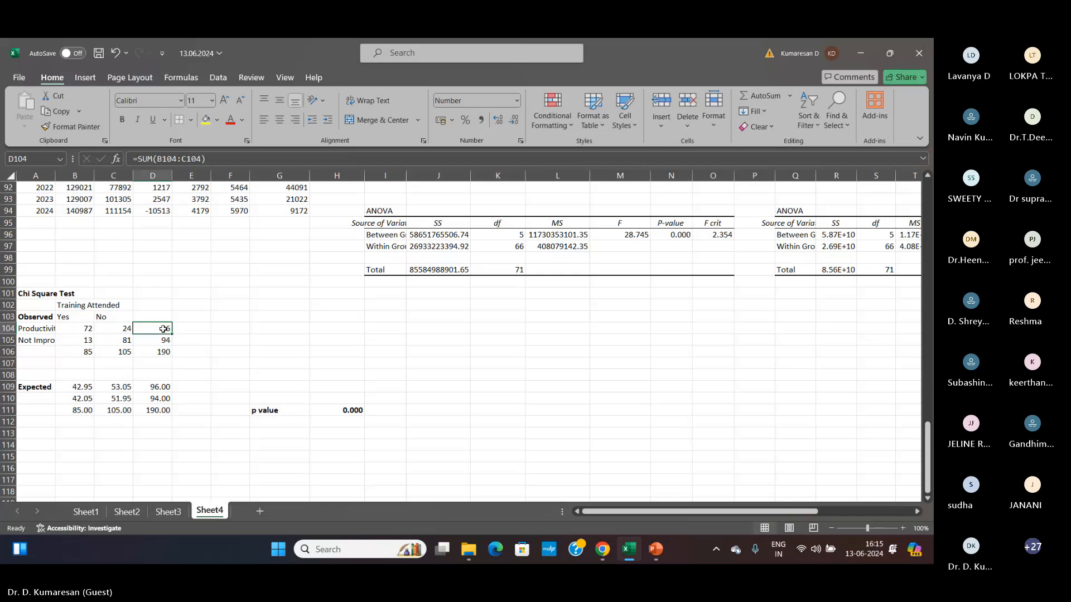
click(88, 353)
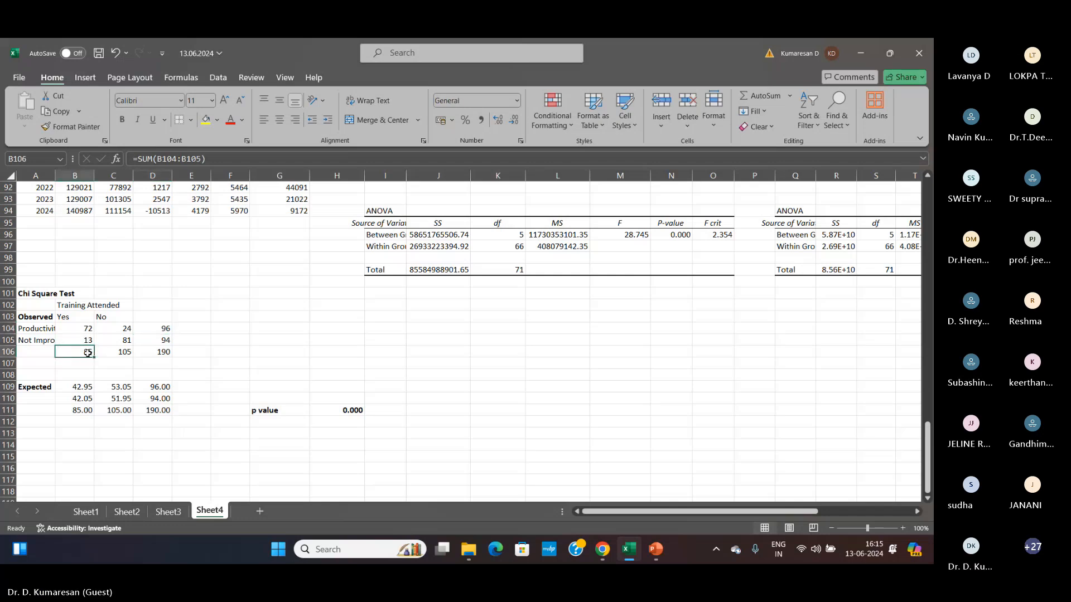
click(162, 354)
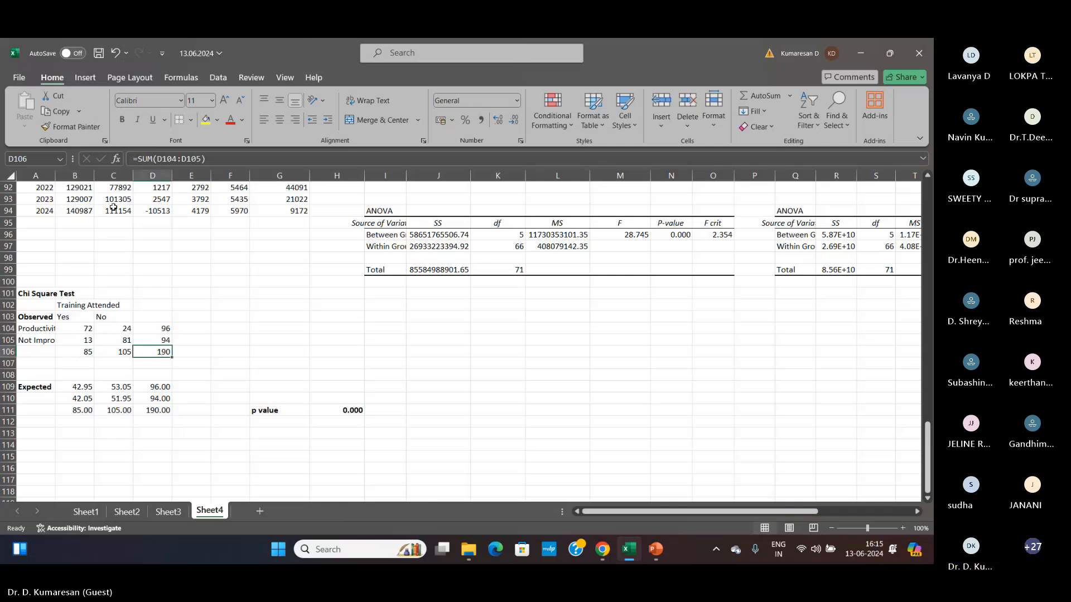
- Make the observed grand total in D106 bold and enter =96*85/100 as the expected value in B109
click(122, 120)
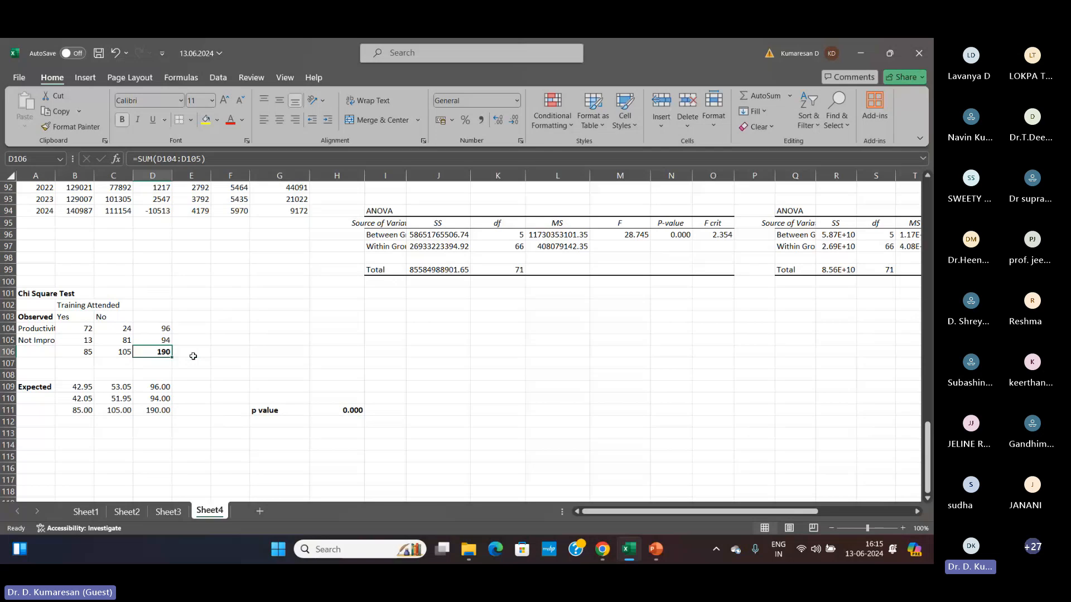
click(80, 389)
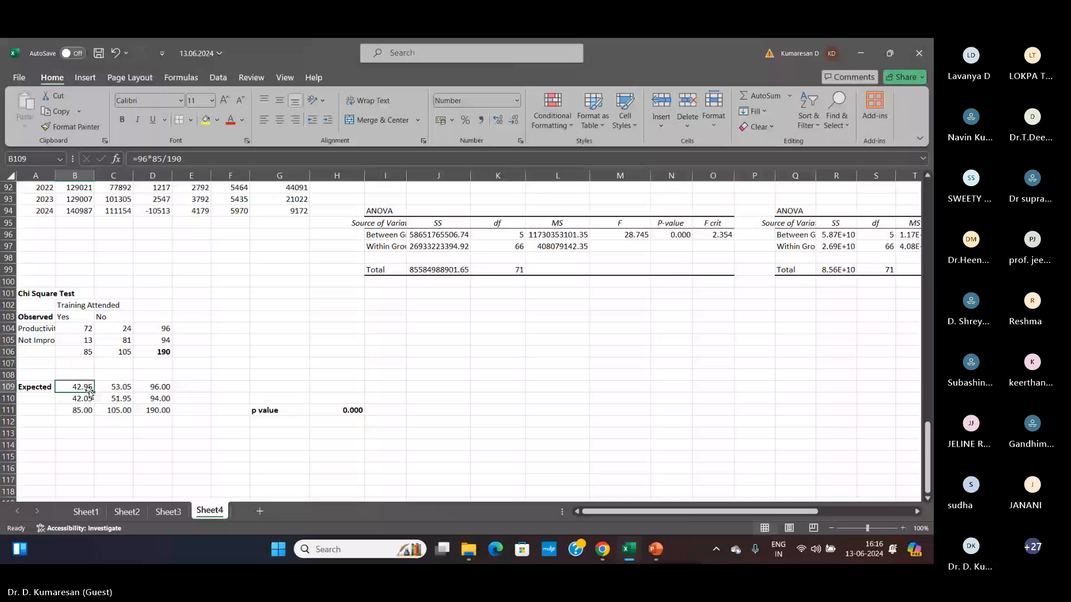
key(BackSpace)
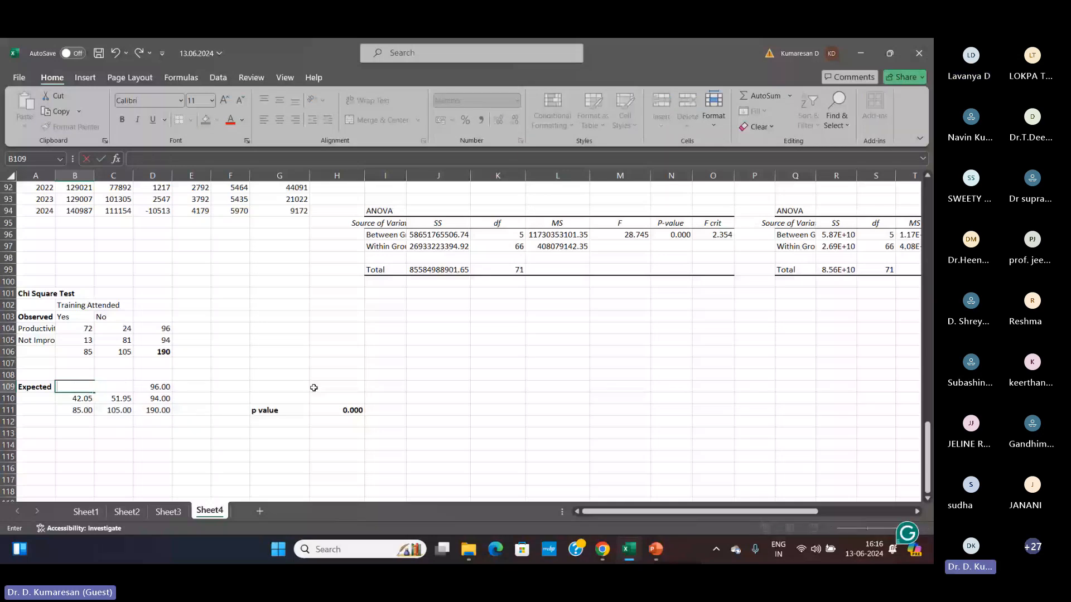
text(=)
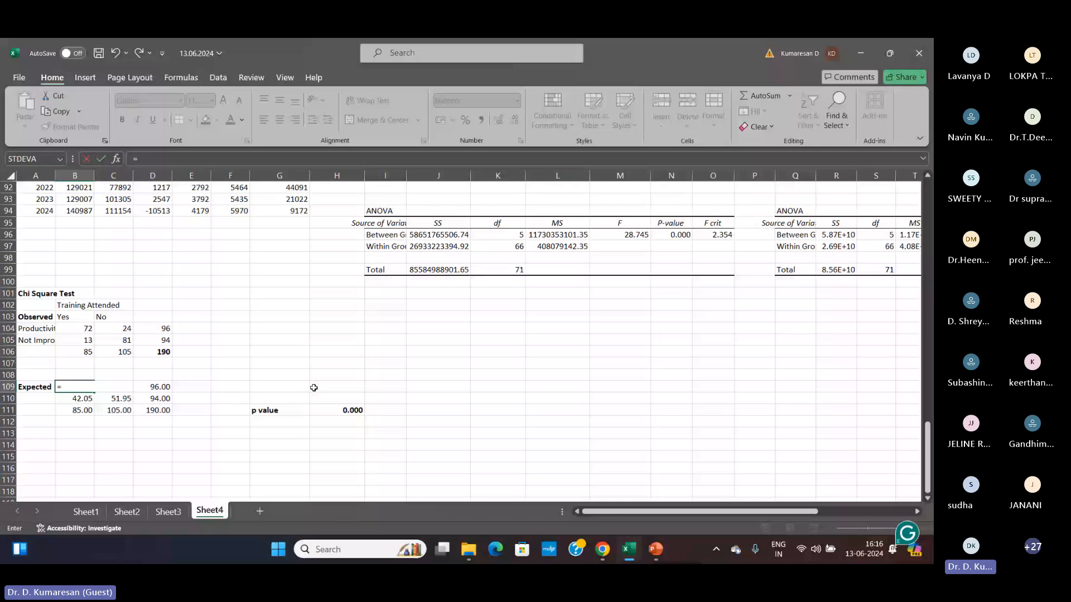
text(96)
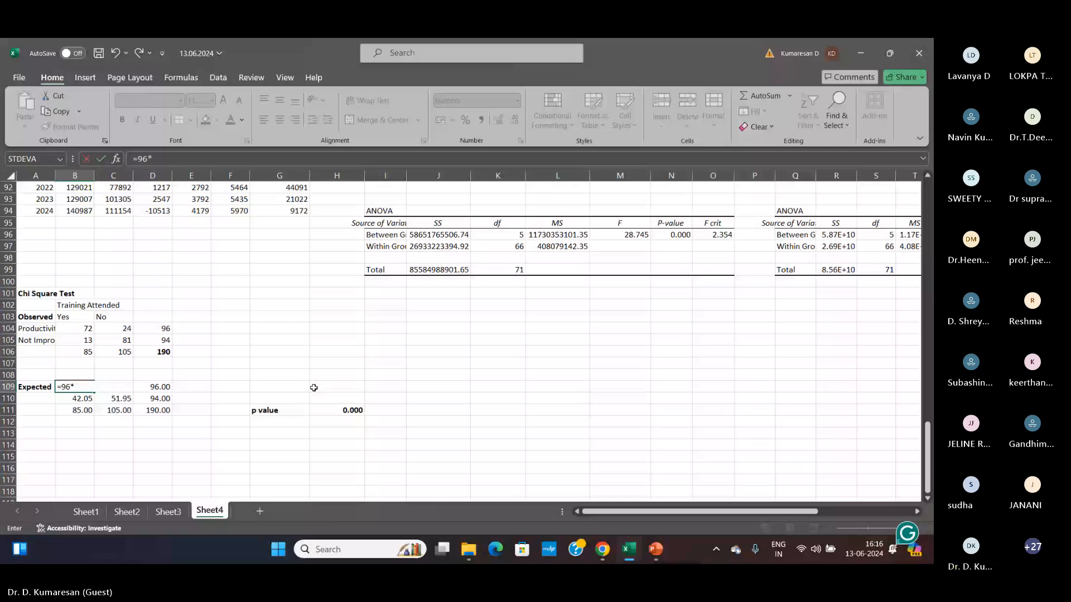
text(*85/)
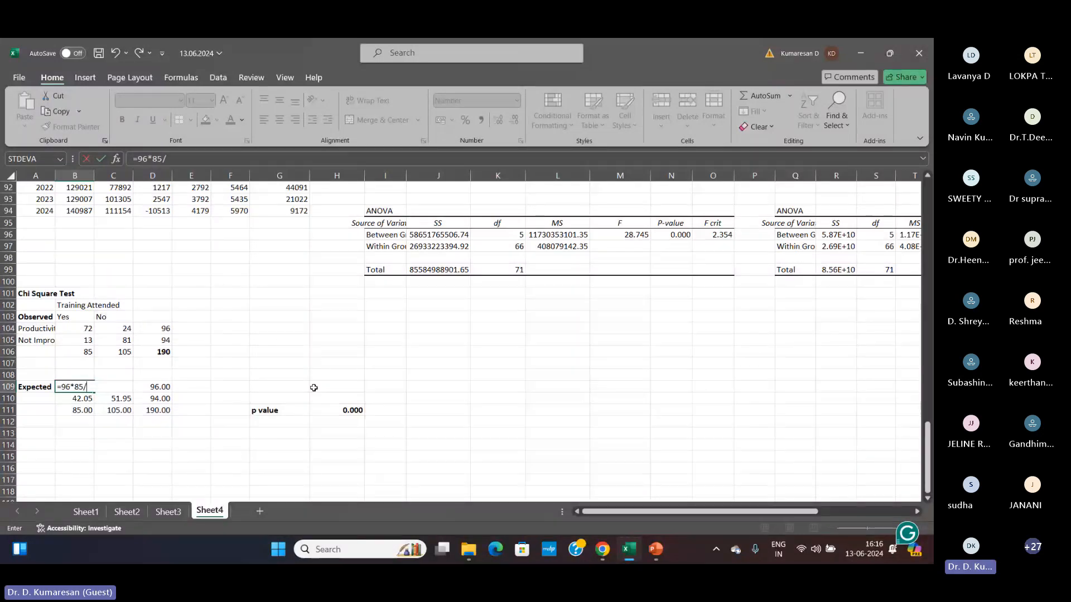
text(100)
key(Return)
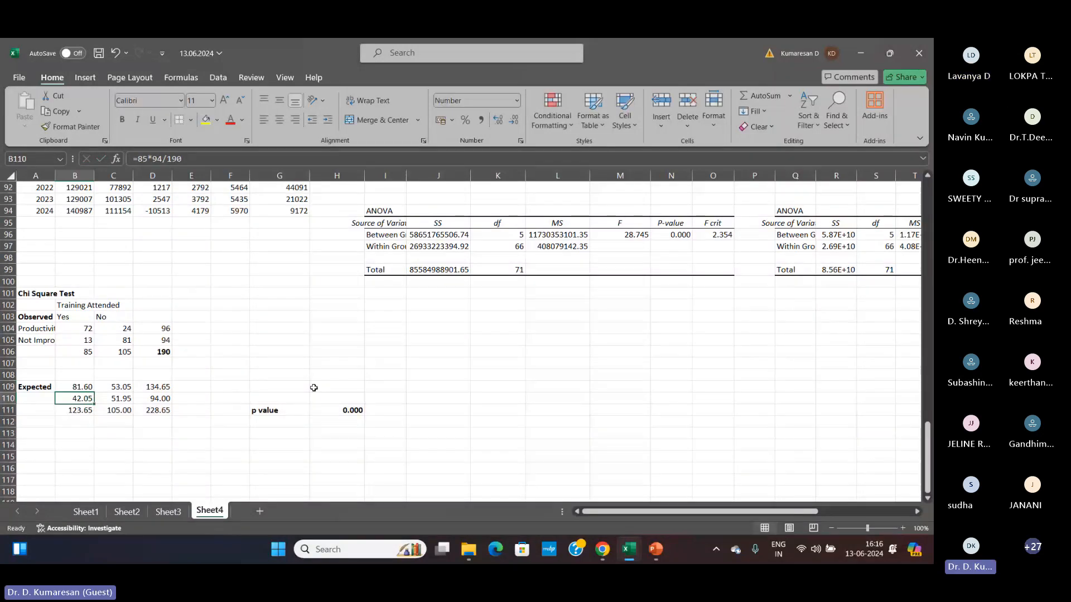
key(Up)
key(Right)
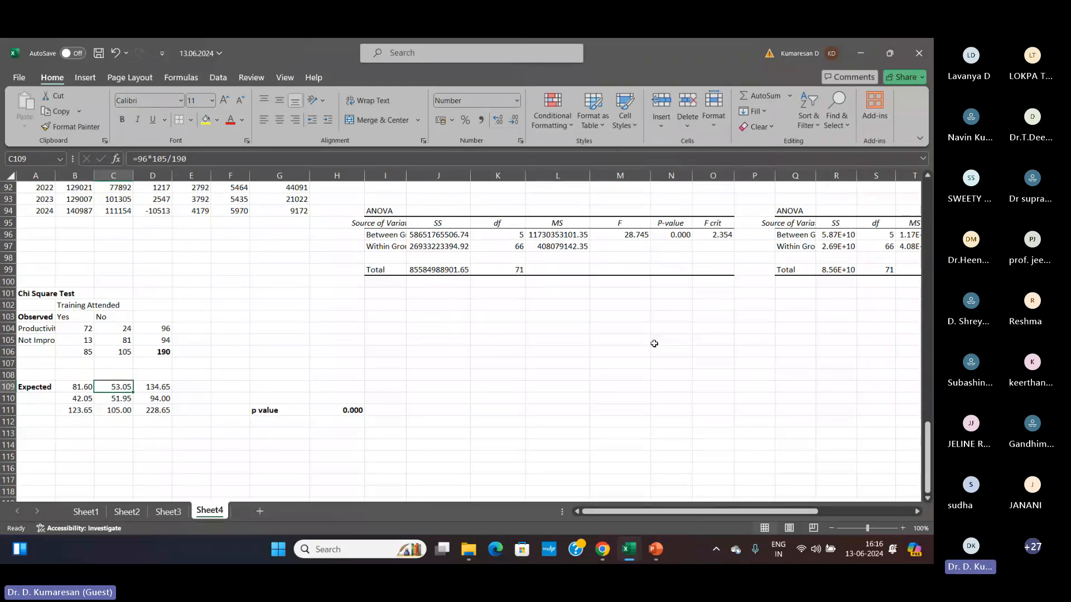
click(219, 79)
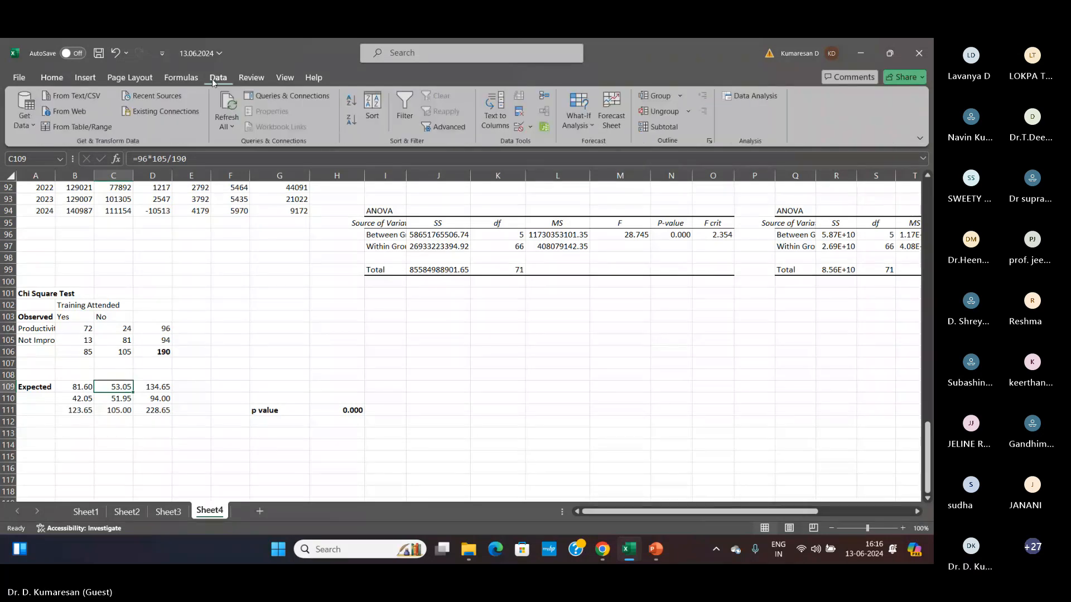
click(756, 96)
click(362, 152)
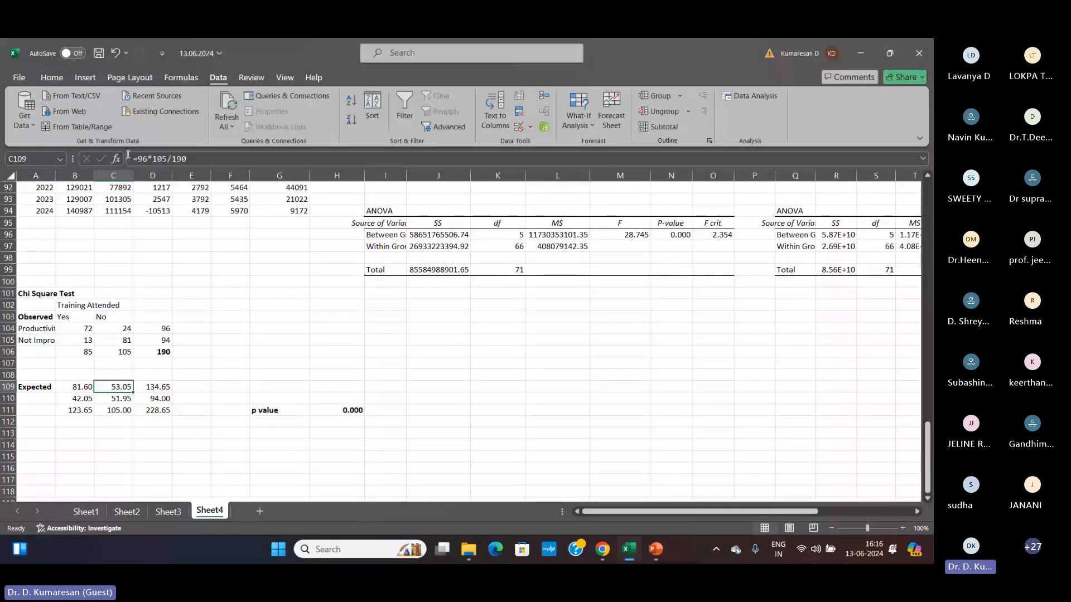
click(183, 78)
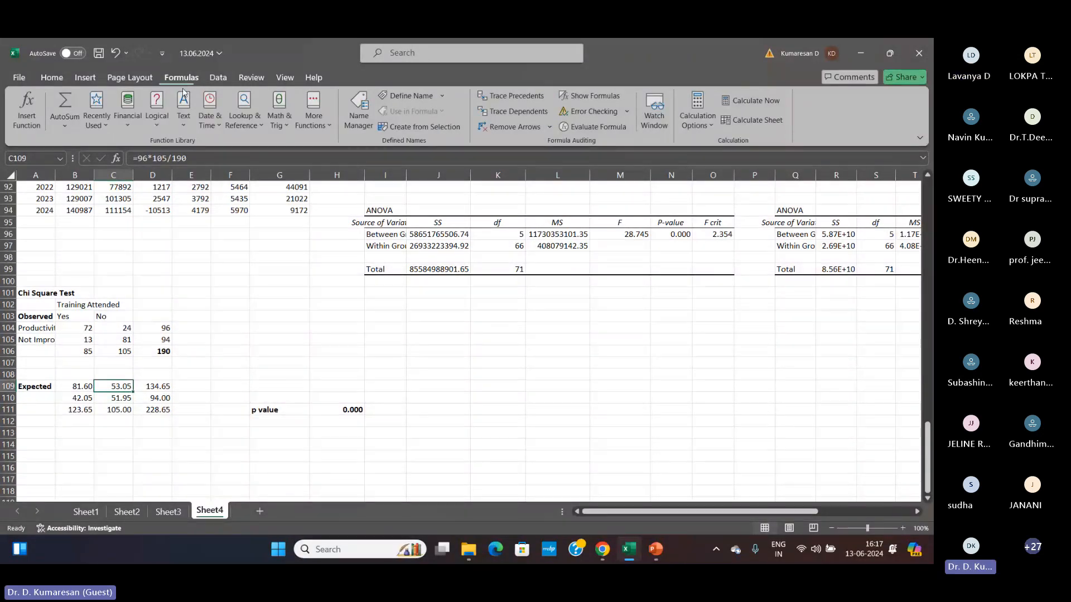
click(106, 124)
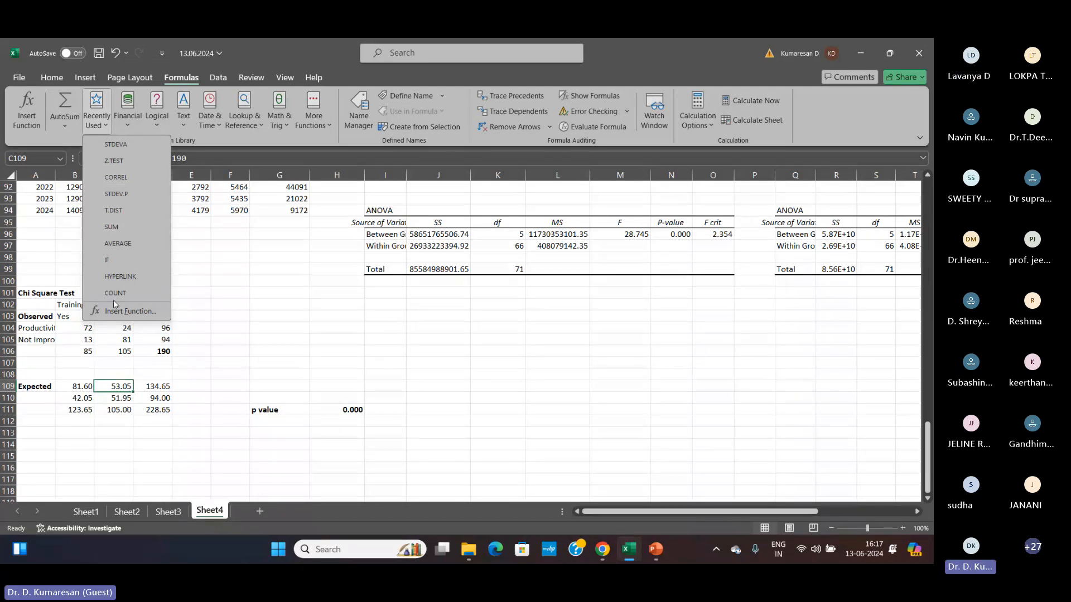
click(333, 122)
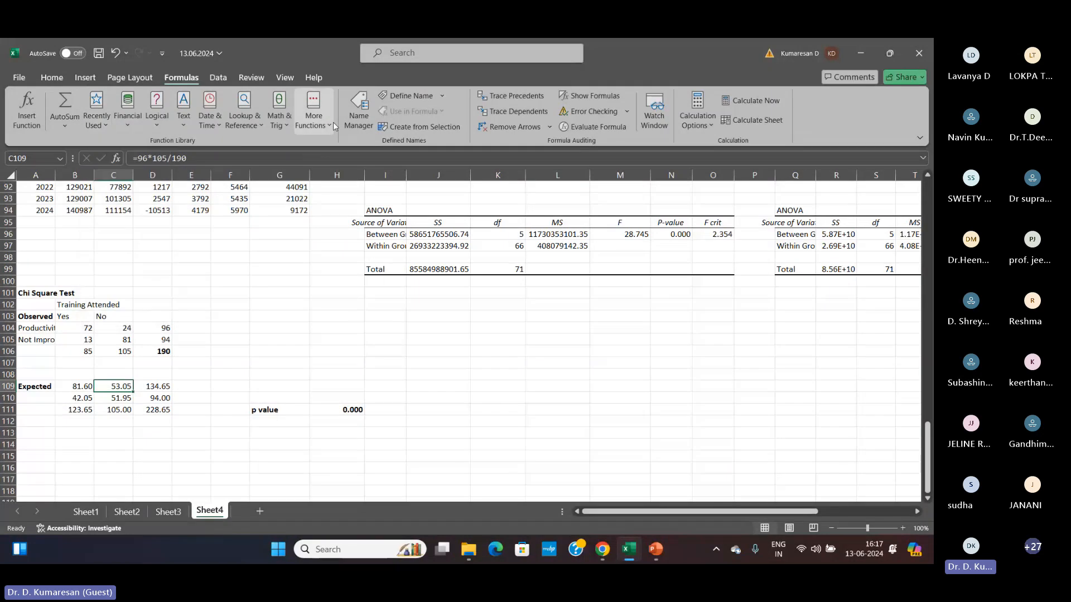
click(333, 122)
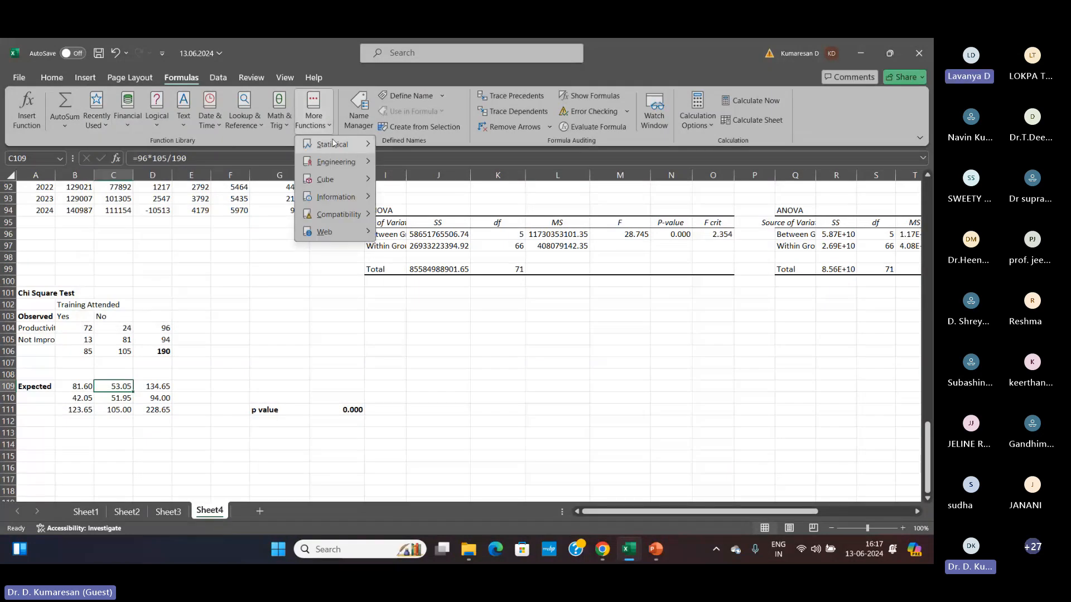
mouse_move(334, 145)
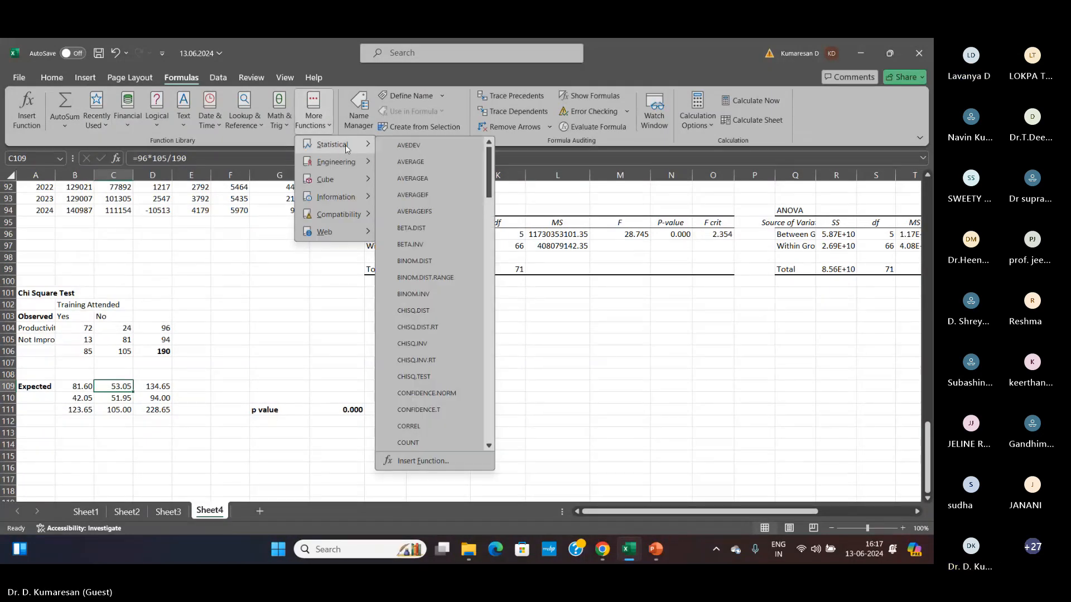
scroll(415, 346, down, 1)
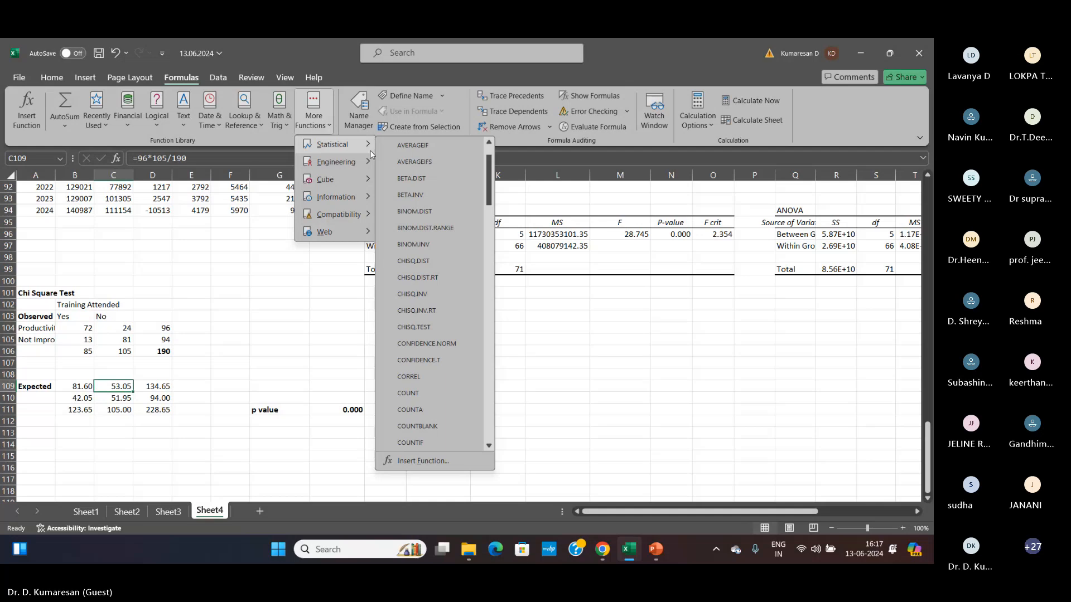
click(426, 330)
drag(296, 102, 515, 187)
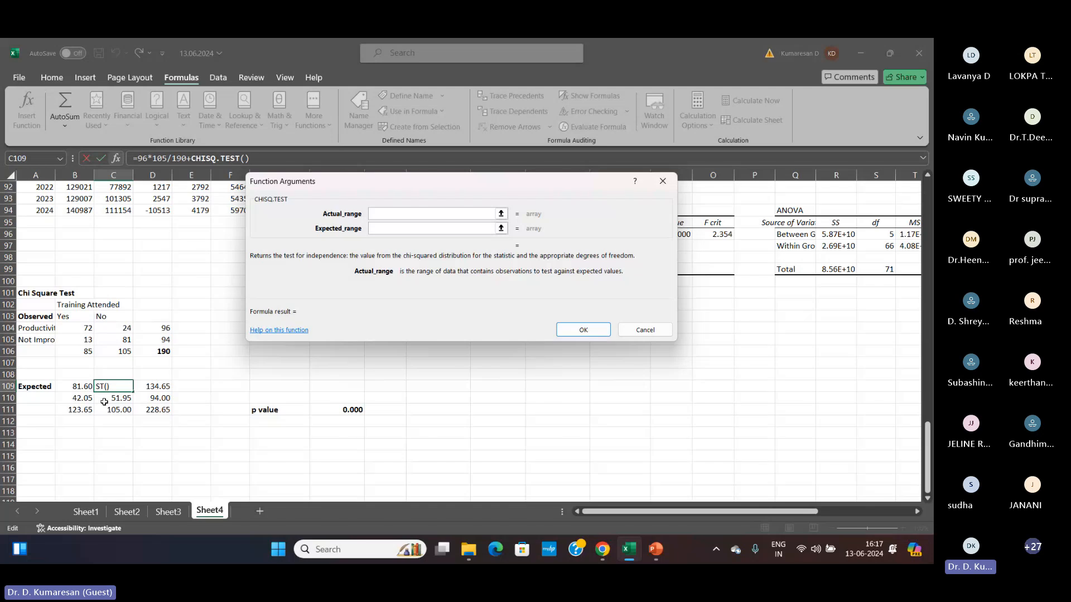
drag(78, 334, 123, 339)
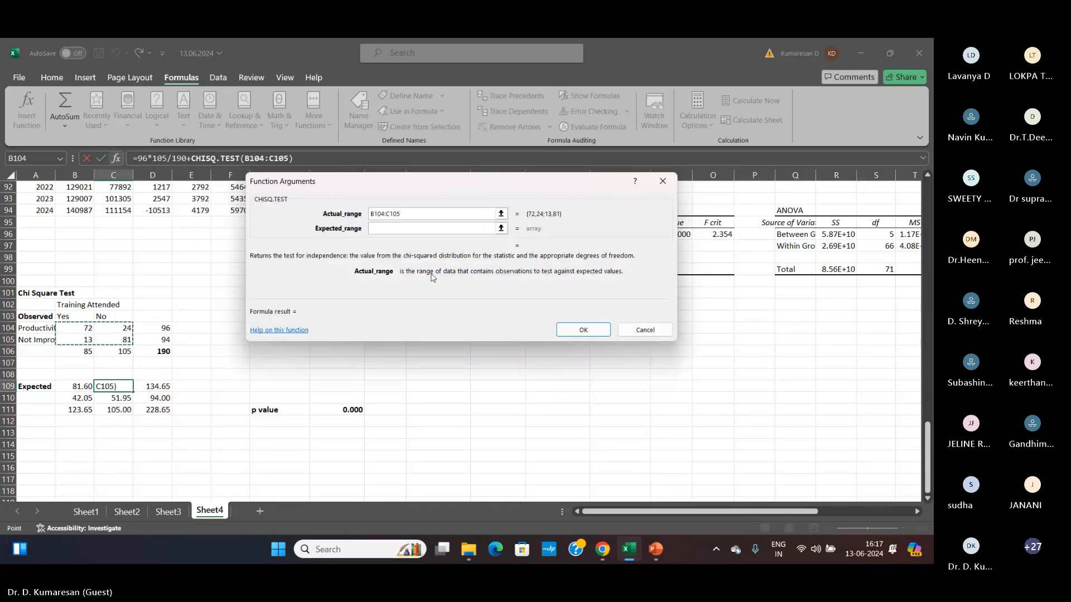
click(494, 228)
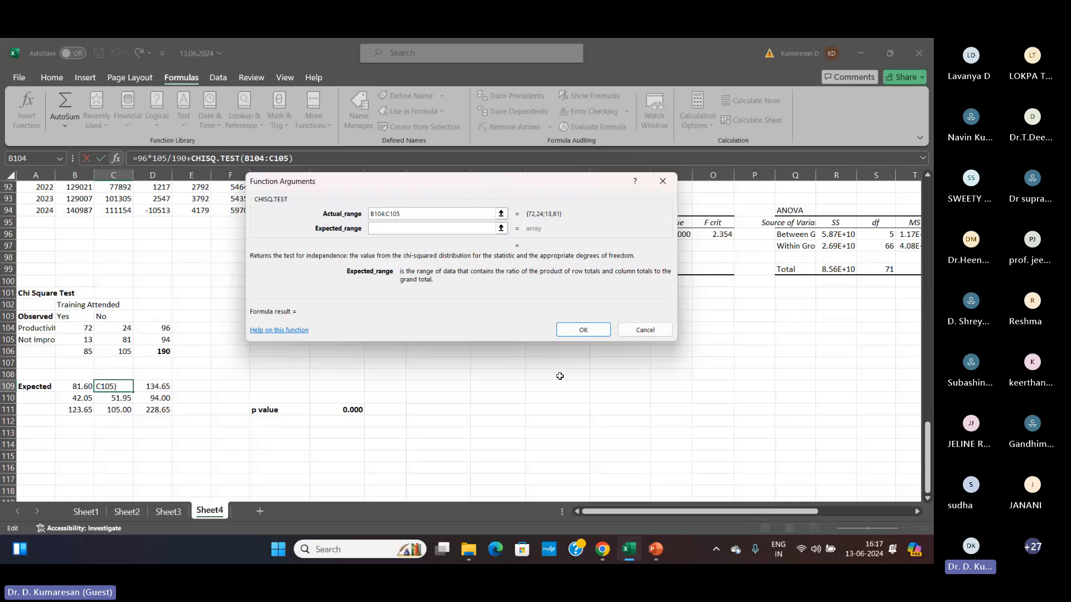
key(Escape)
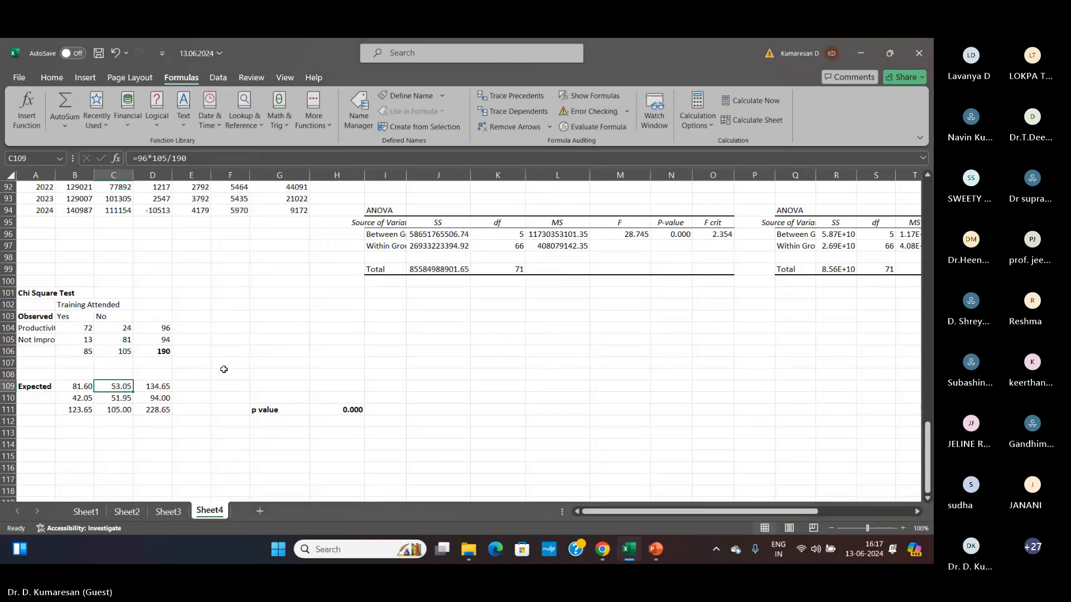
click(101, 126)
click(111, 144)
drag(89, 329, 128, 340)
click(382, 228)
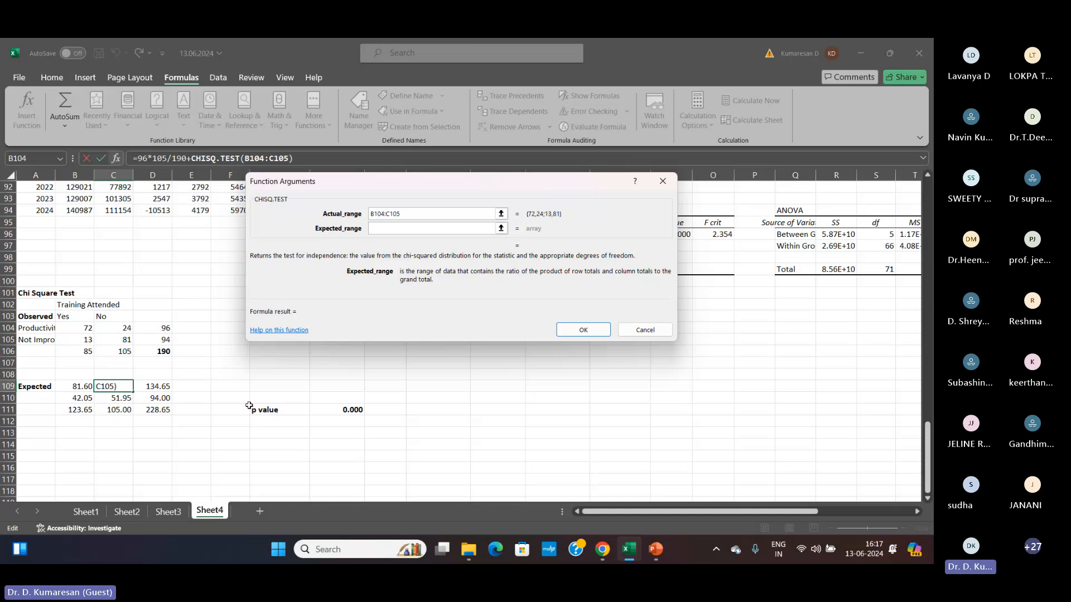
key(Escape)
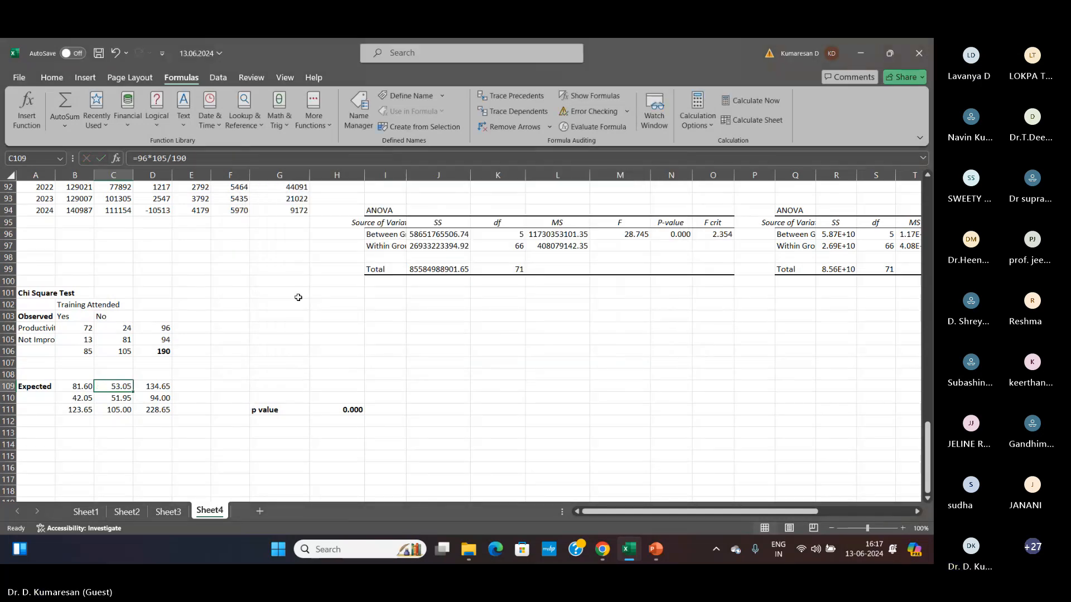
- Try to run CHISQ.TEST in C109 with actual range B104:C105 and expected range B109:C110
click(97, 114)
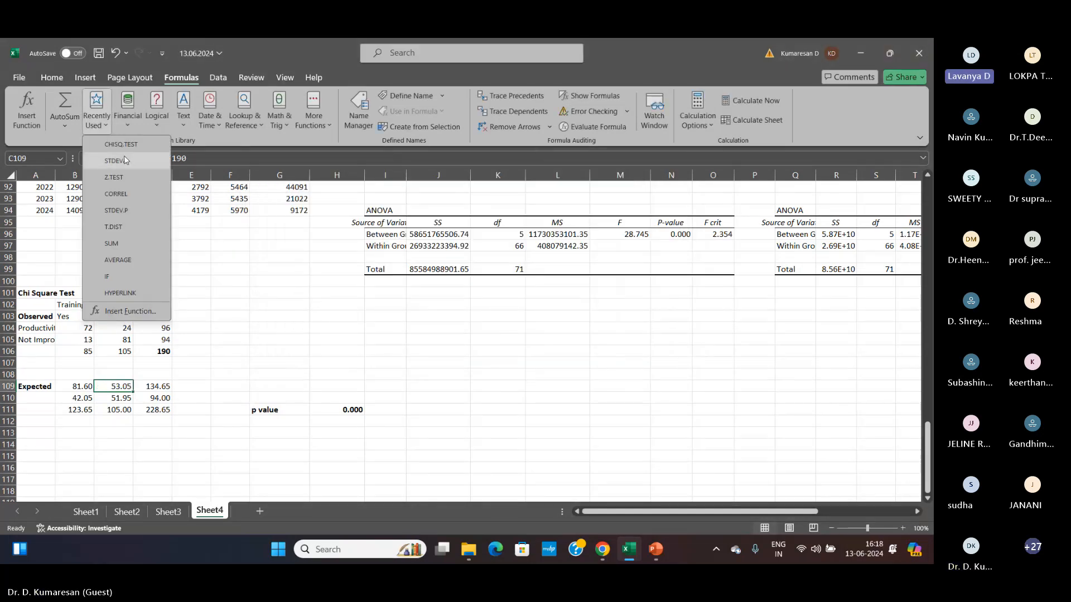
click(132, 143)
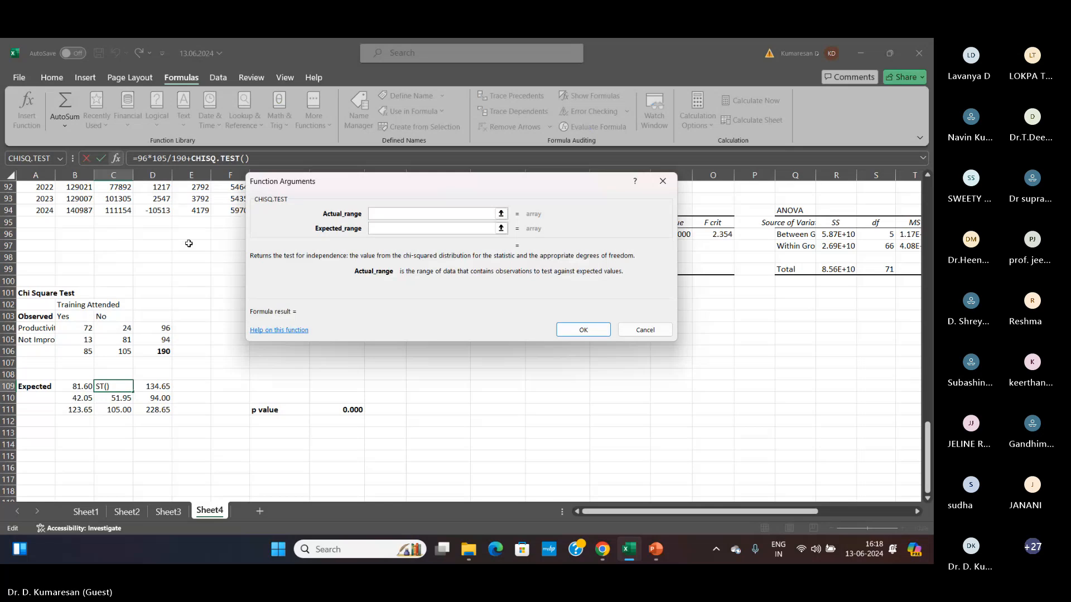
drag(82, 323, 126, 339)
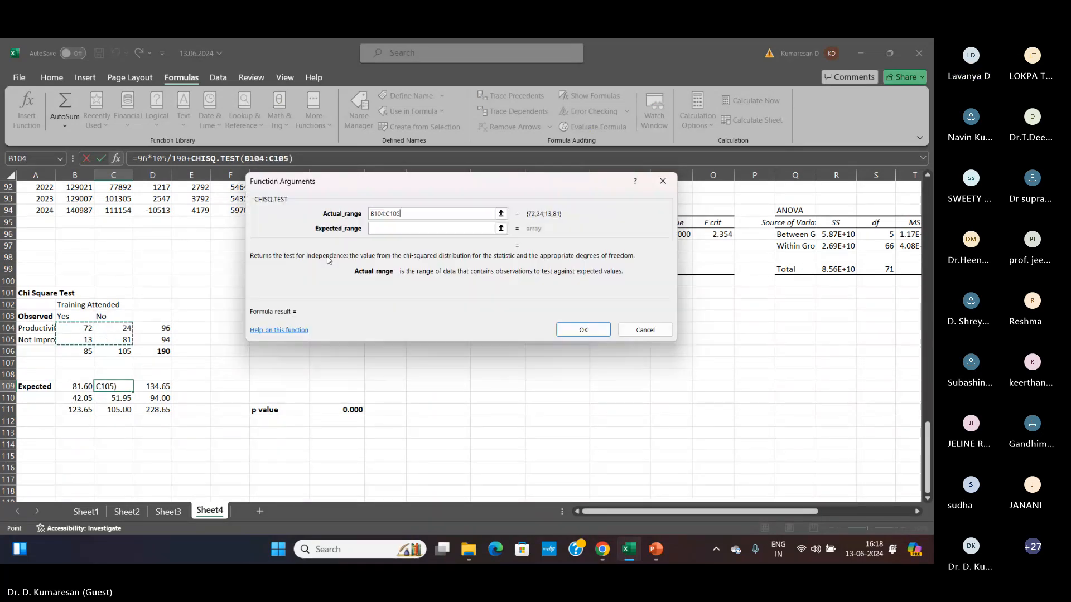
key(Tab)
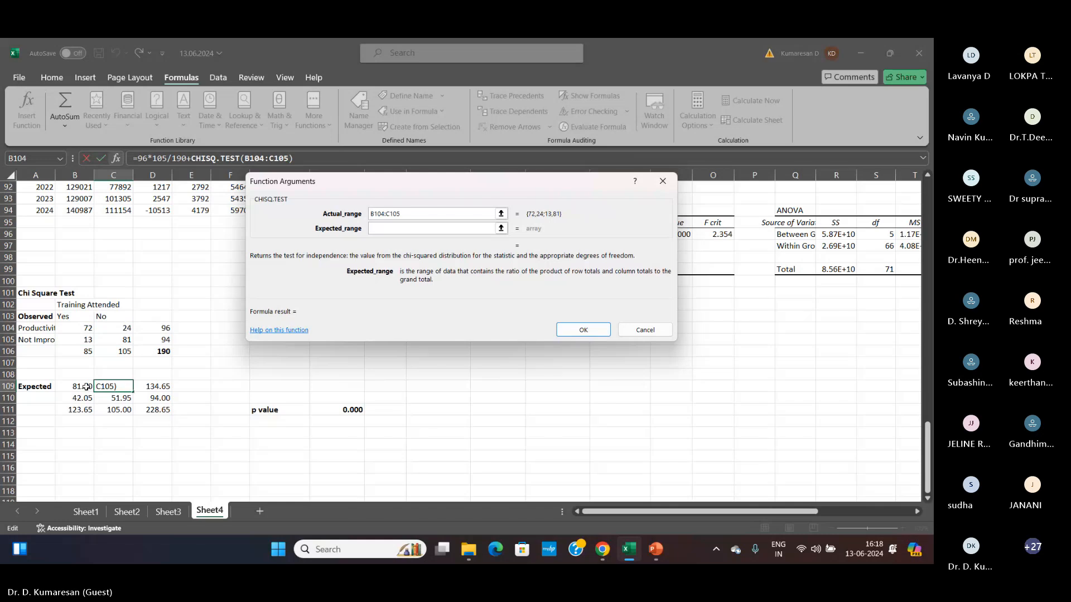
drag(87, 389, 107, 394)
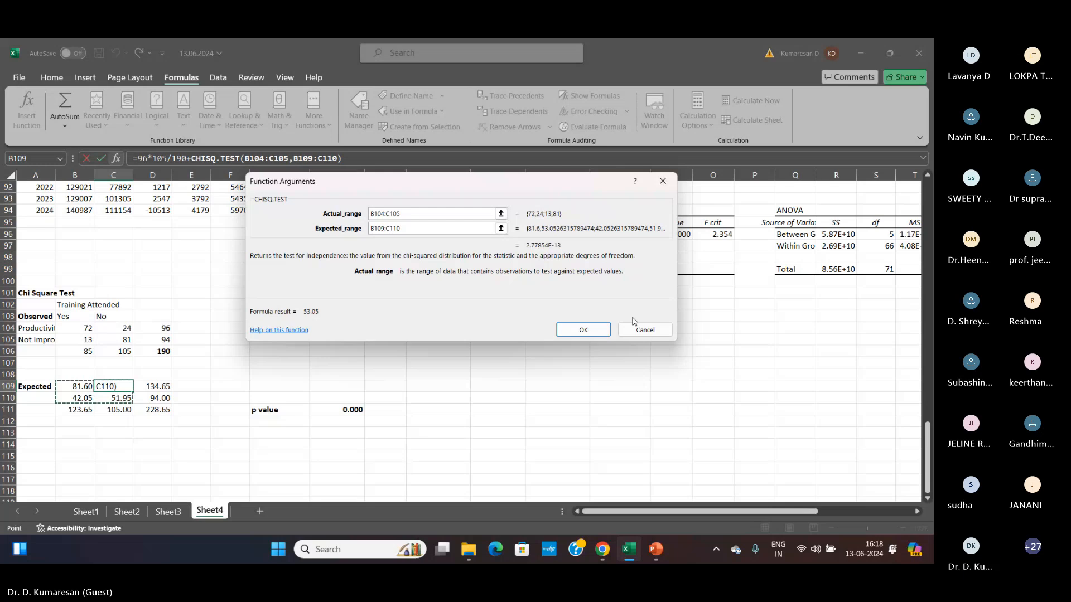
click(596, 327)
- Calculate the chi-square p value in J104 with CHISQ.TEST, using actual range B104:C105 and expected range B109:C110
click(434, 326)
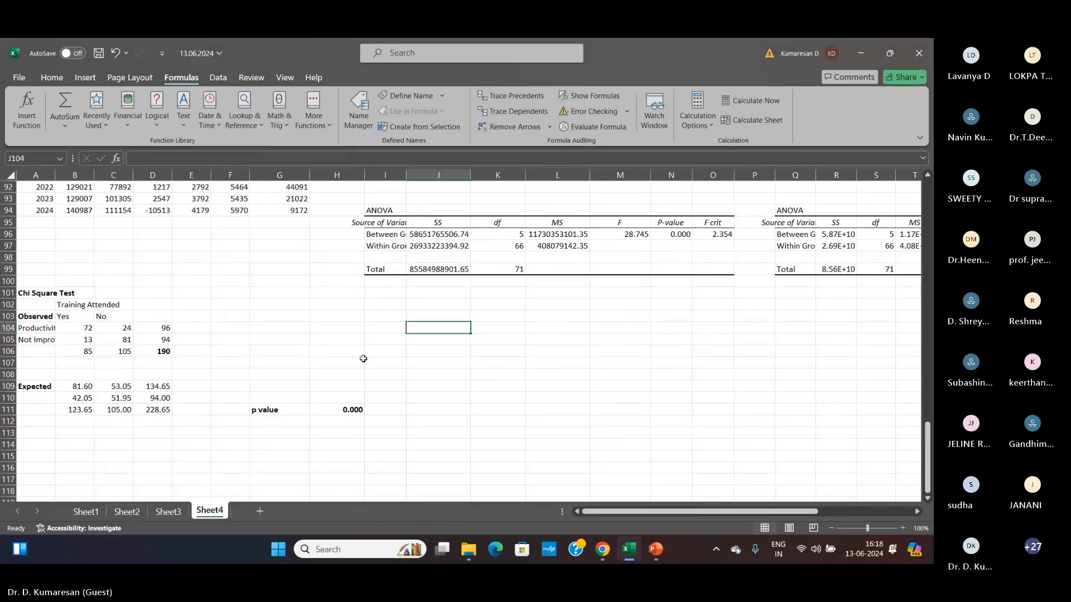
click(97, 110)
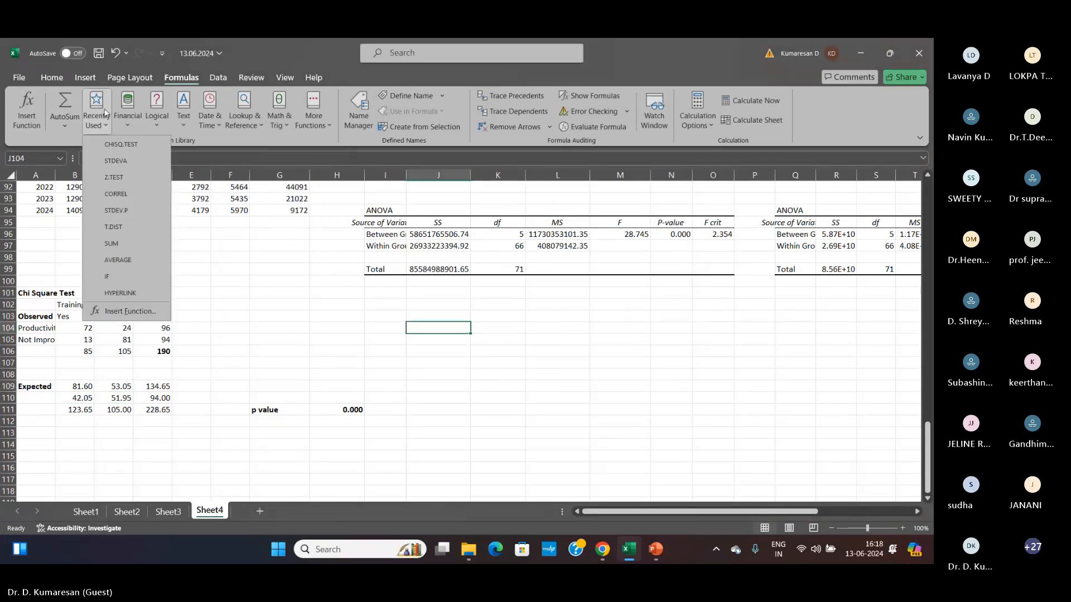
click(121, 144)
drag(81, 328, 100, 334)
key(Tab)
drag(81, 385, 103, 392)
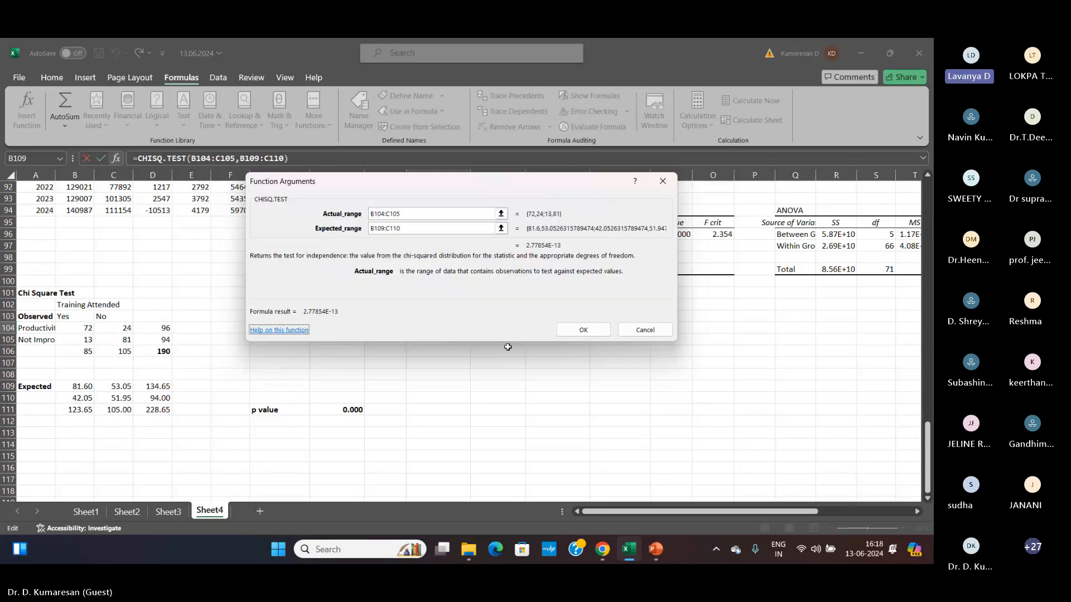
click(590, 333)
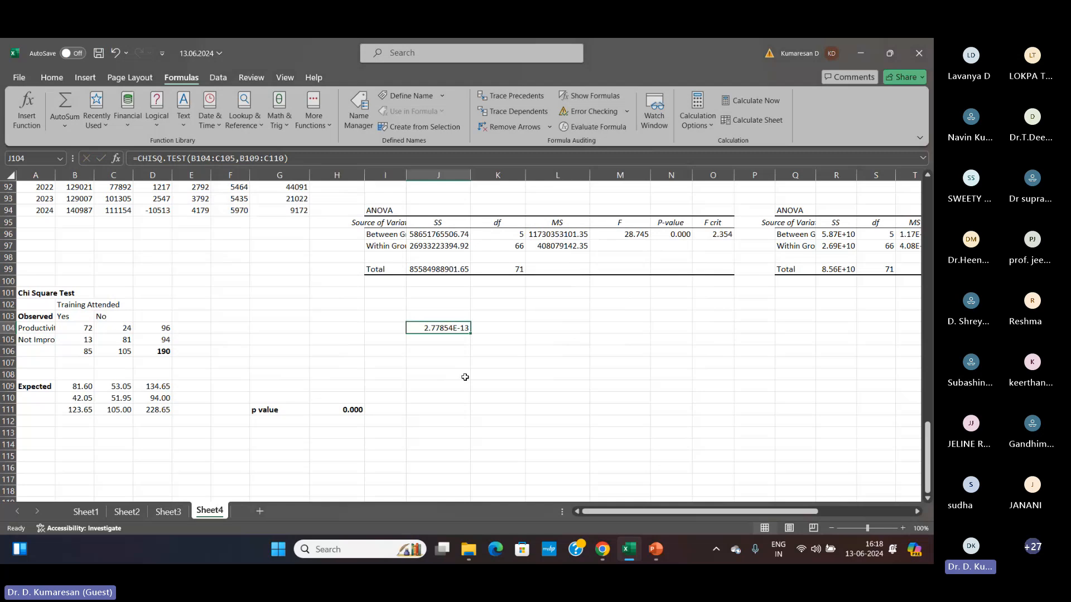
- Format the CHISQ.TEST result in J104 as a number with three decimal places
click(456, 269)
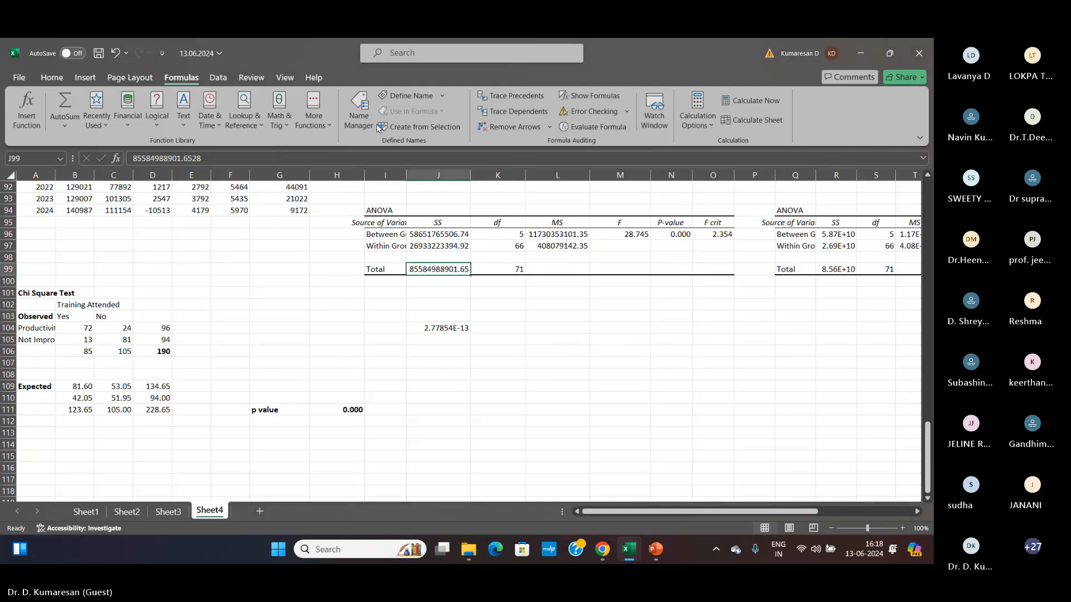
click(52, 78)
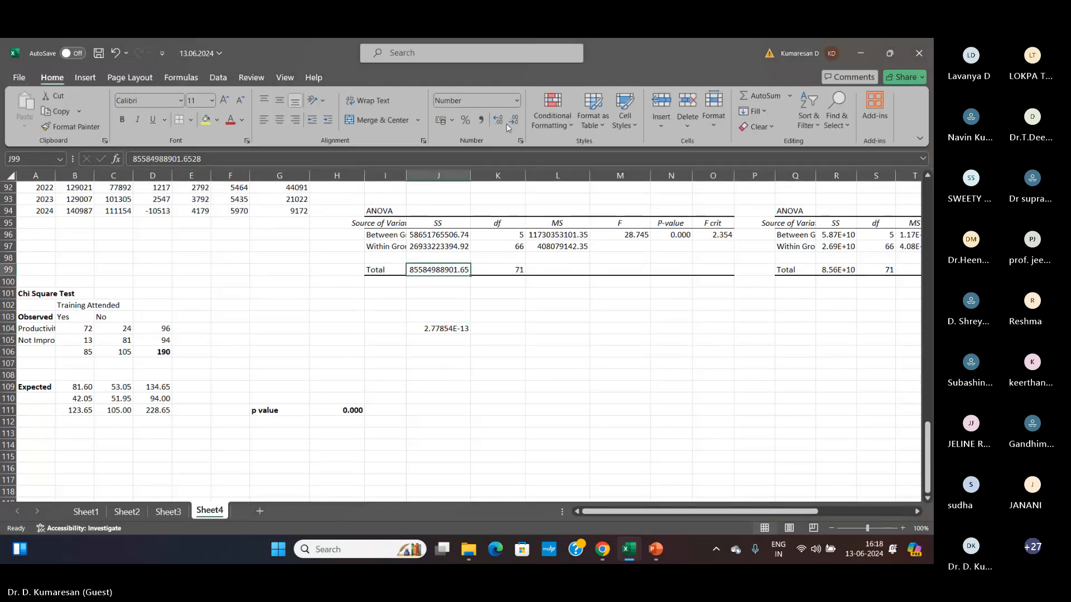
click(446, 332)
key(ctrl+shift+1)
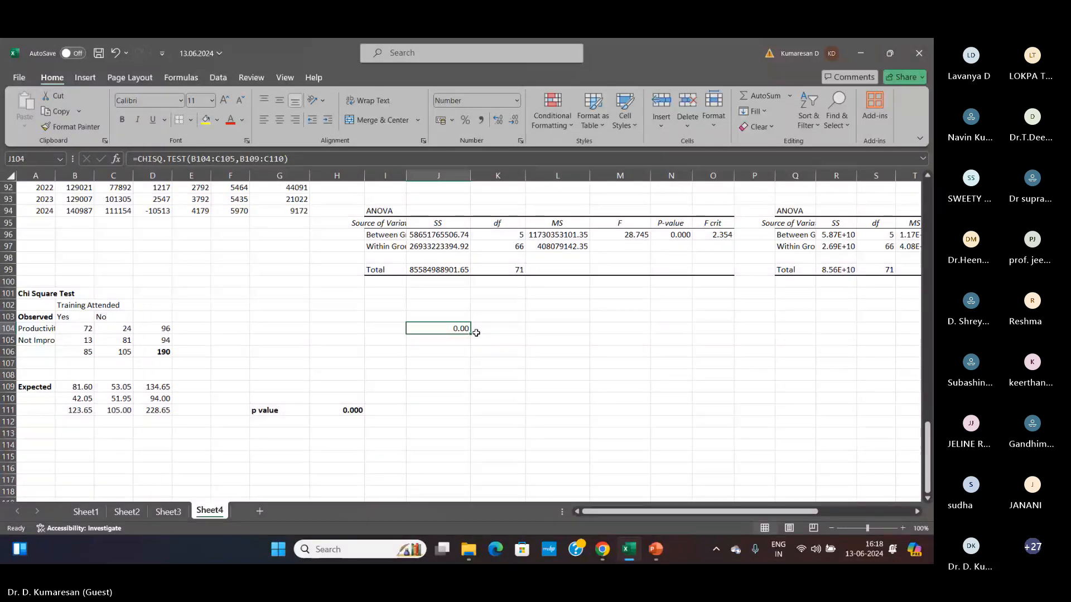
click(502, 124)
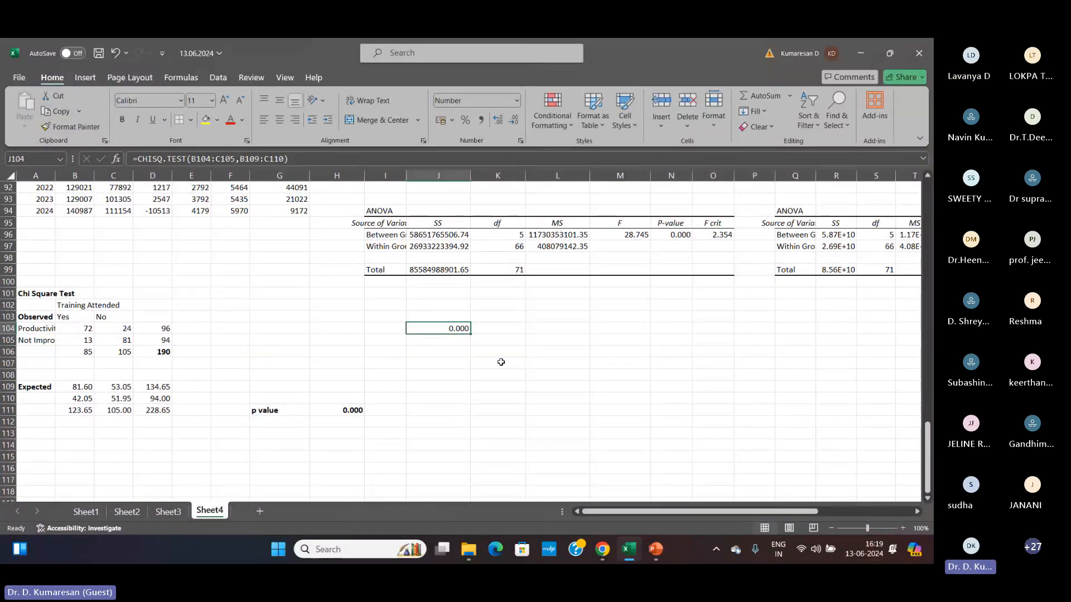
- Review the t test, regression and correlation analyses on Sheet4 and the working capital ratio tables on Sheet3
scroll(534, 316, up, 2)
scroll(534, 316, up, 12)
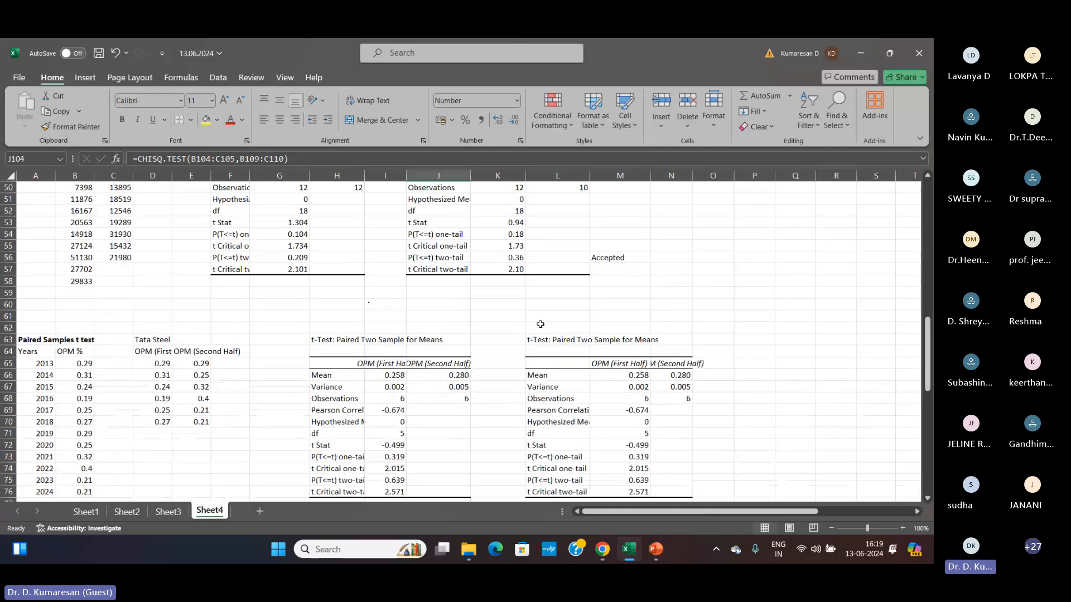
scroll(540, 324, up, 8)
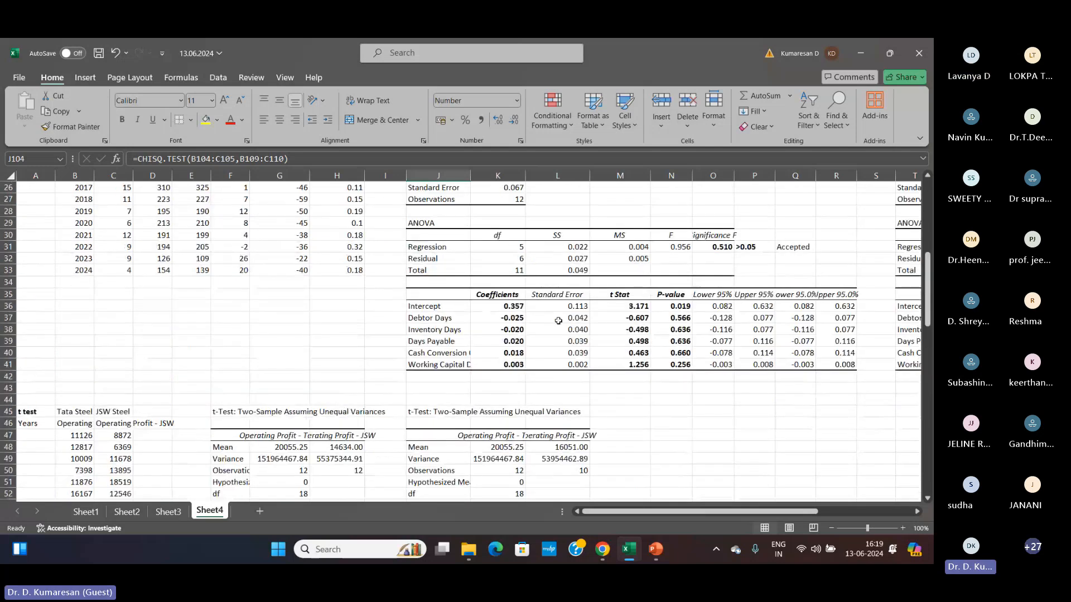
scroll(558, 321, up, 8)
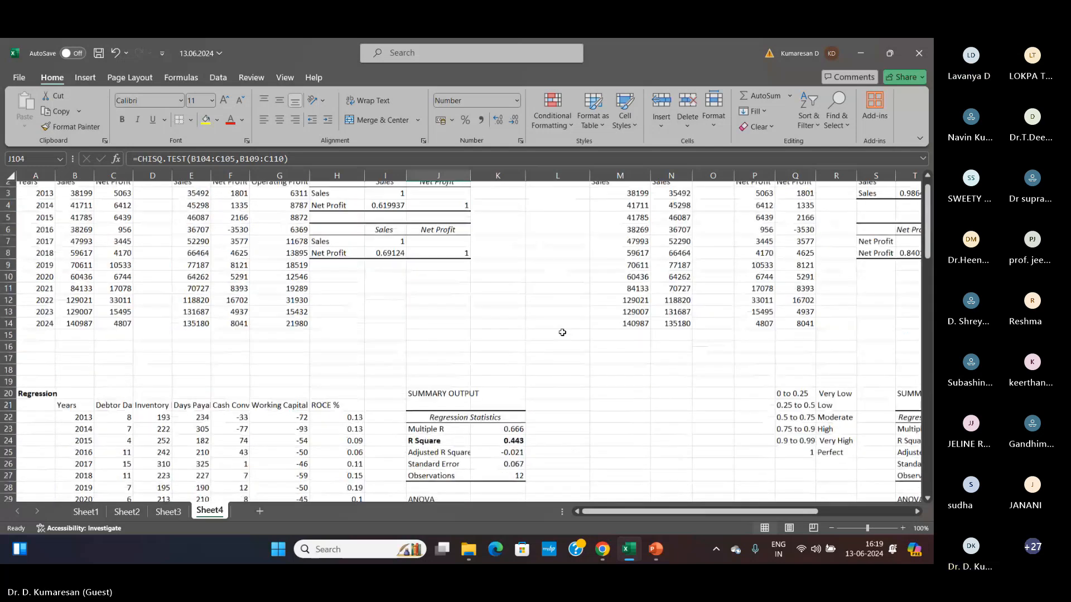
scroll(562, 332, down, 14)
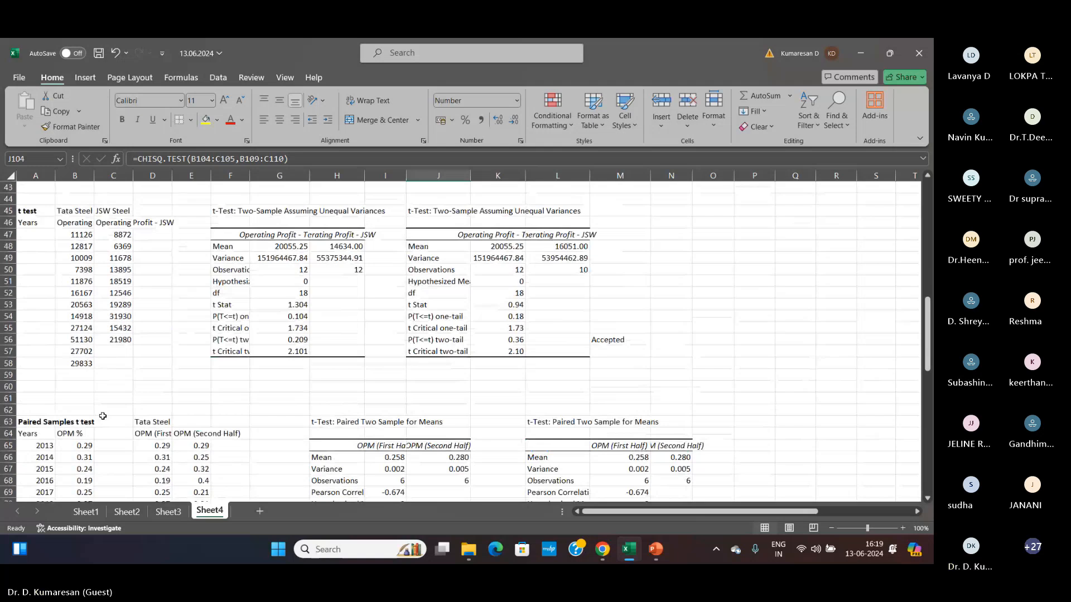
key(ctrl+Page_Up)
scroll(382, 371, up, 3)
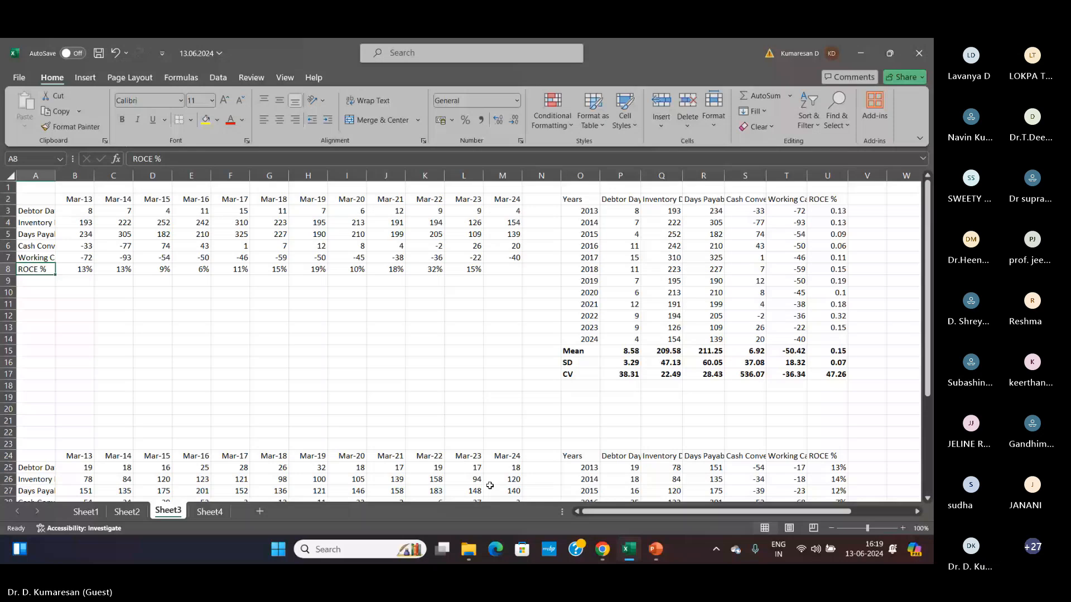
- Switch to the PowerPoint presentation and review the Descriptive Statistics, Inferential Statistics and THANK YOU slides
key(alt+Tab)
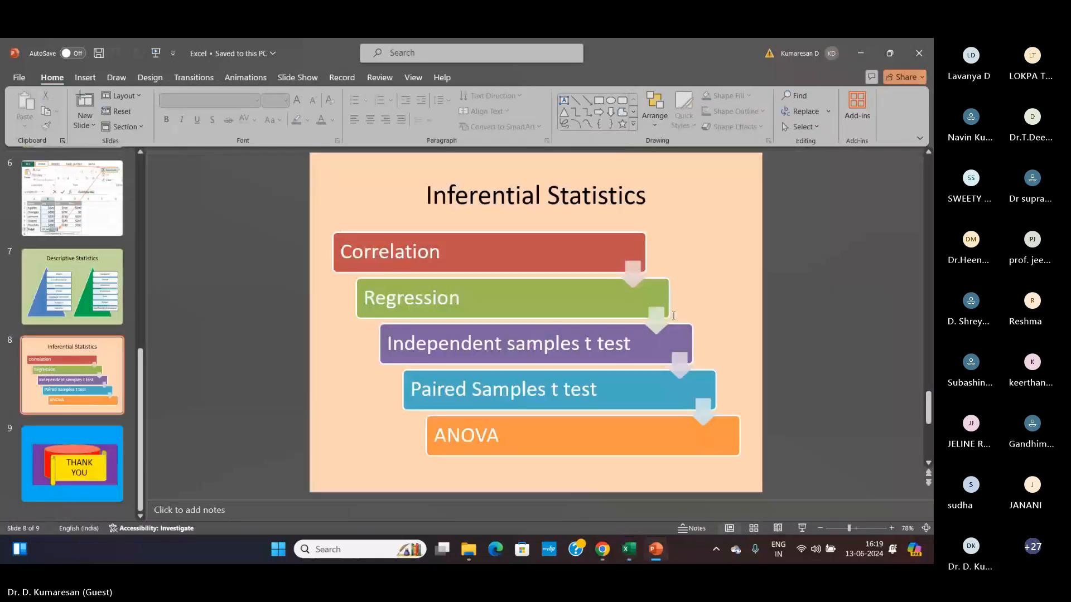
scroll(516, 294, up, 1)
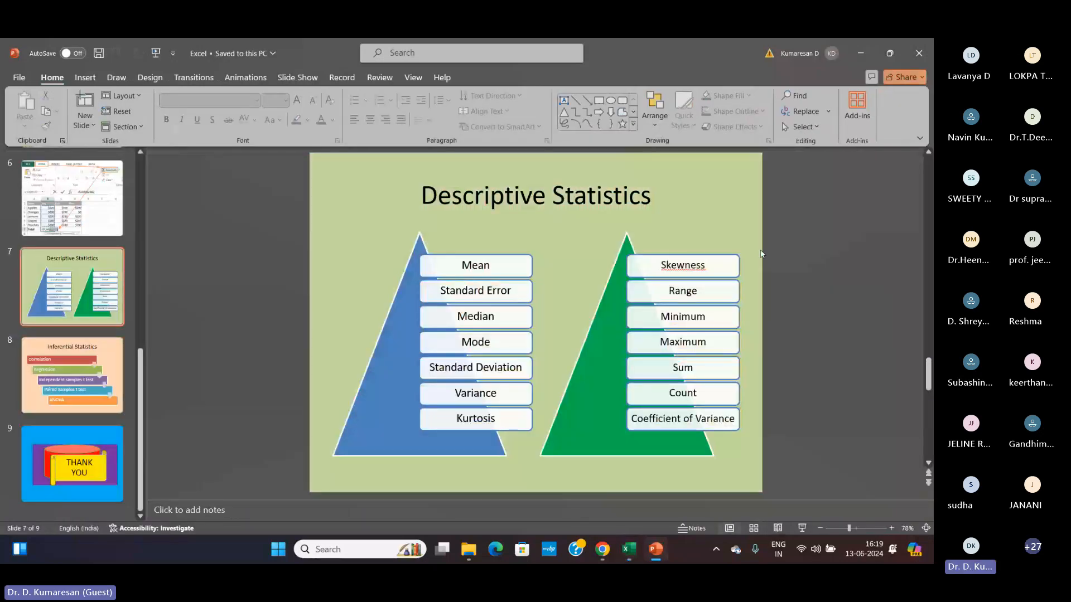
scroll(760, 254, down, 1)
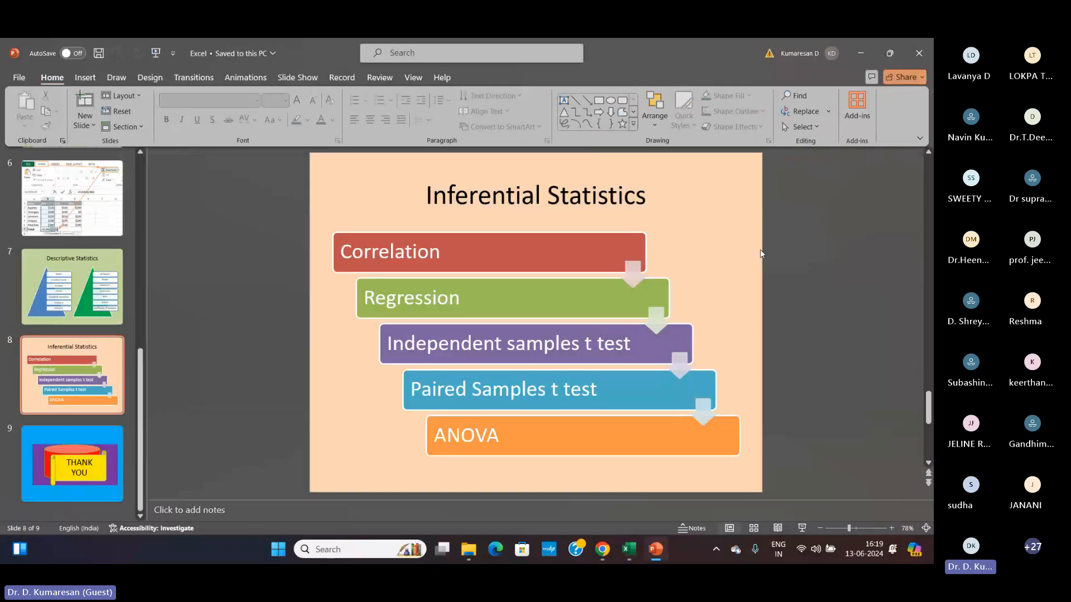
scroll(760, 252, down, 1)
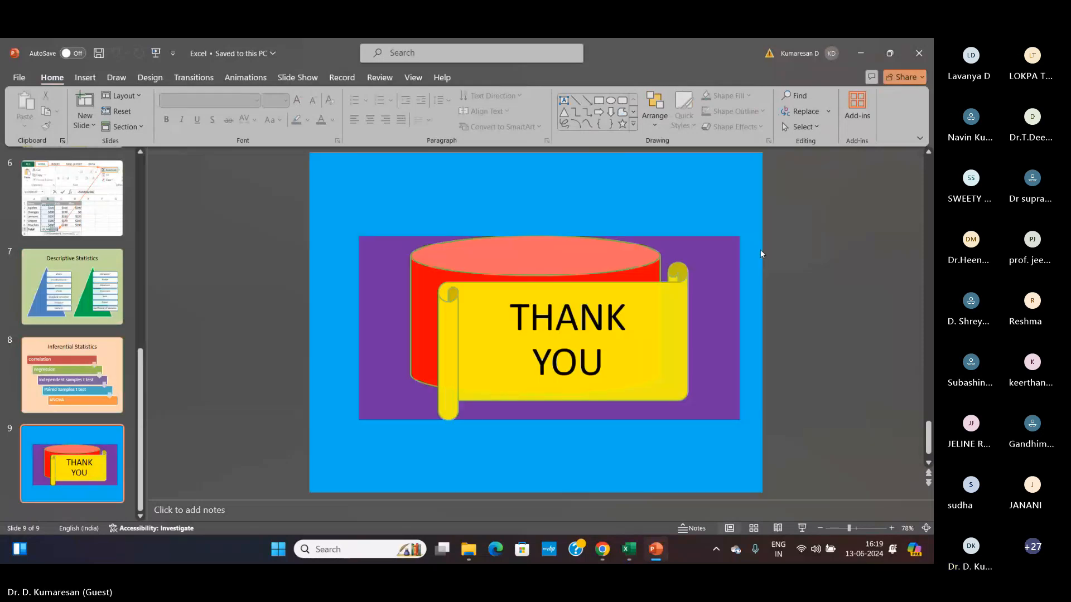
- Close the presentation and the Excel workbook, saving the workbook's changes in the 13.06.2024 folder
click(920, 54)
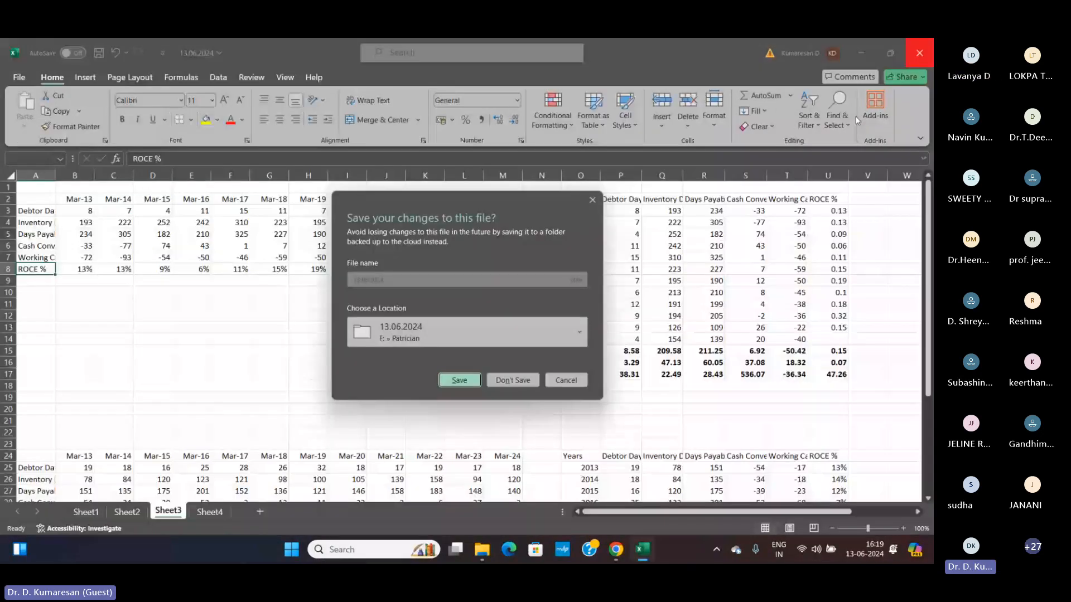
click(459, 380)
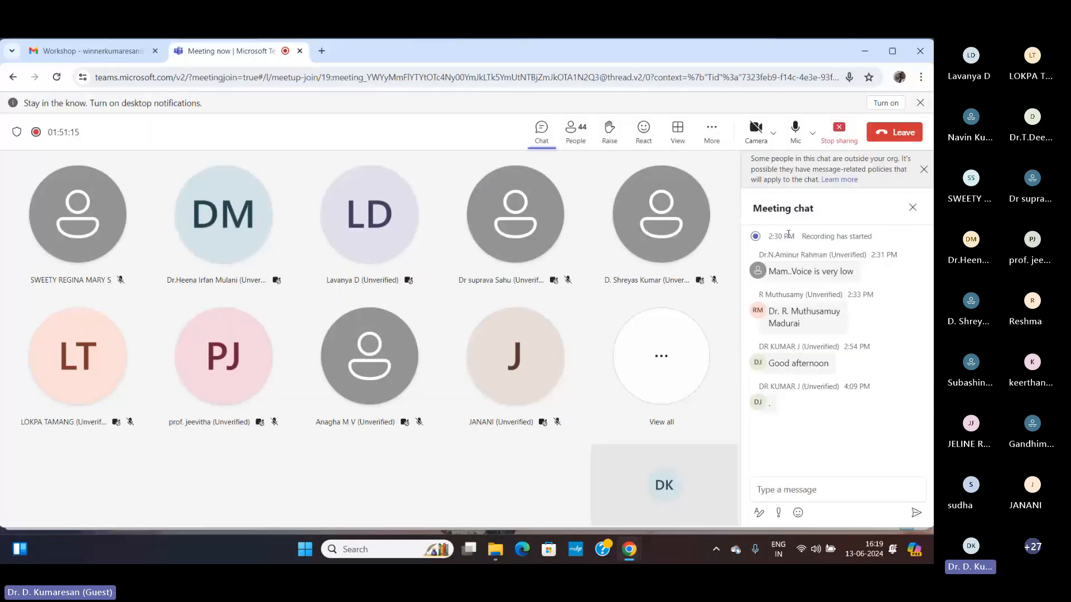
- Turn on the camera in the Teams meeting and dismiss the K7TotalSecurity webcam notification
click(755, 129)
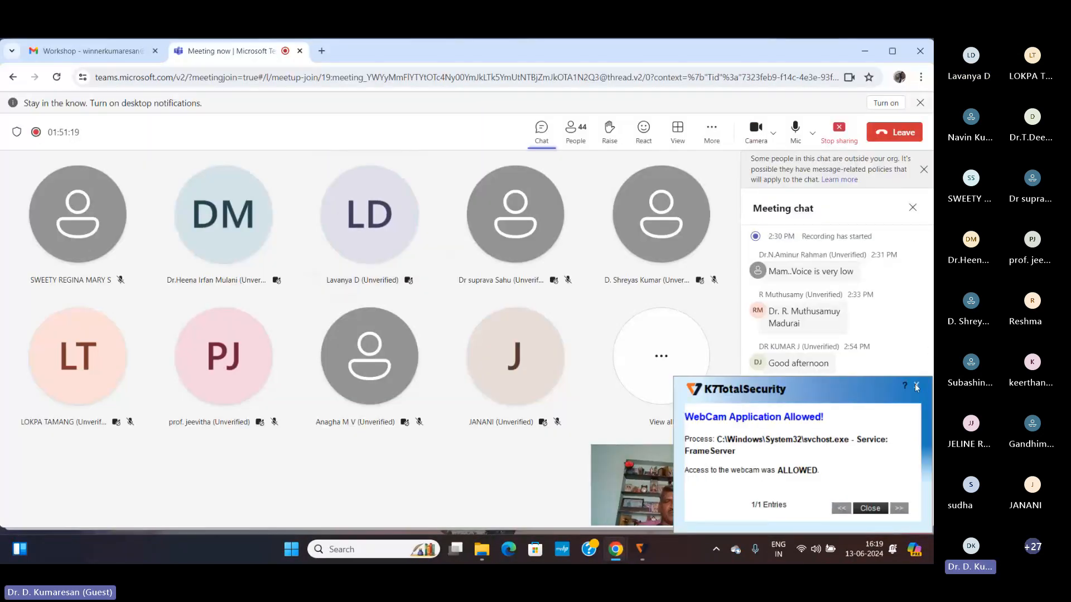
click(916, 386)
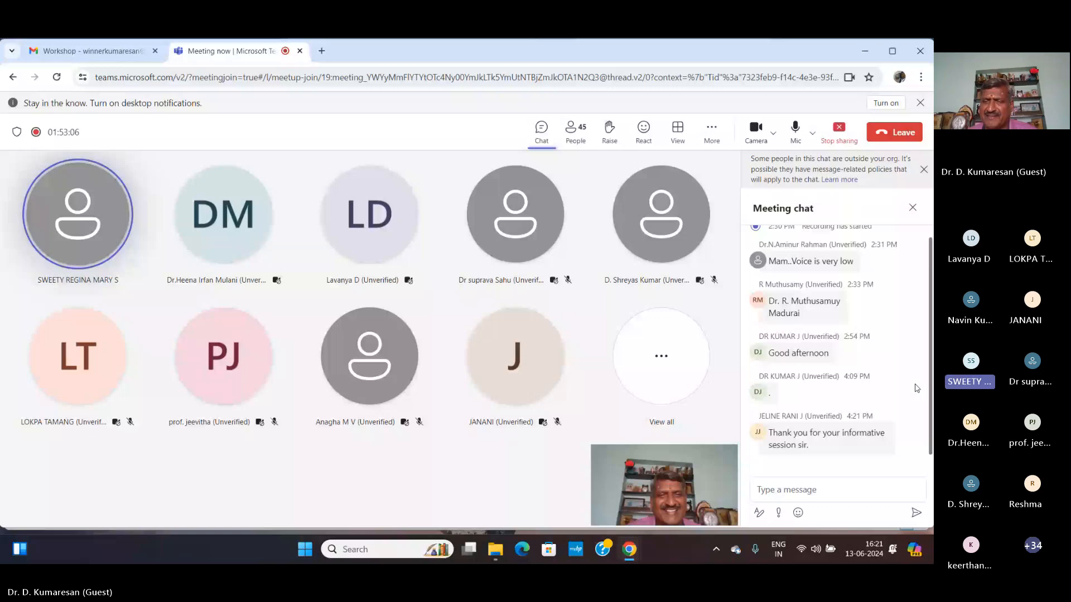
- Look through the meeting's participant list of presenters and attendees, and close it
click(574, 133)
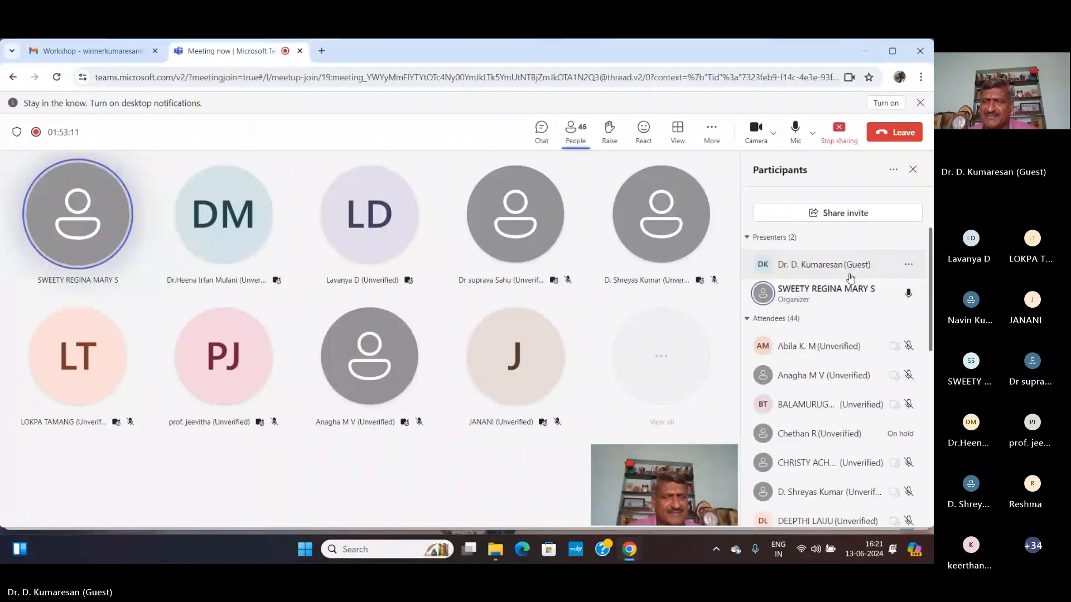
scroll(850, 277, down, 1)
scroll(850, 277, down, 2)
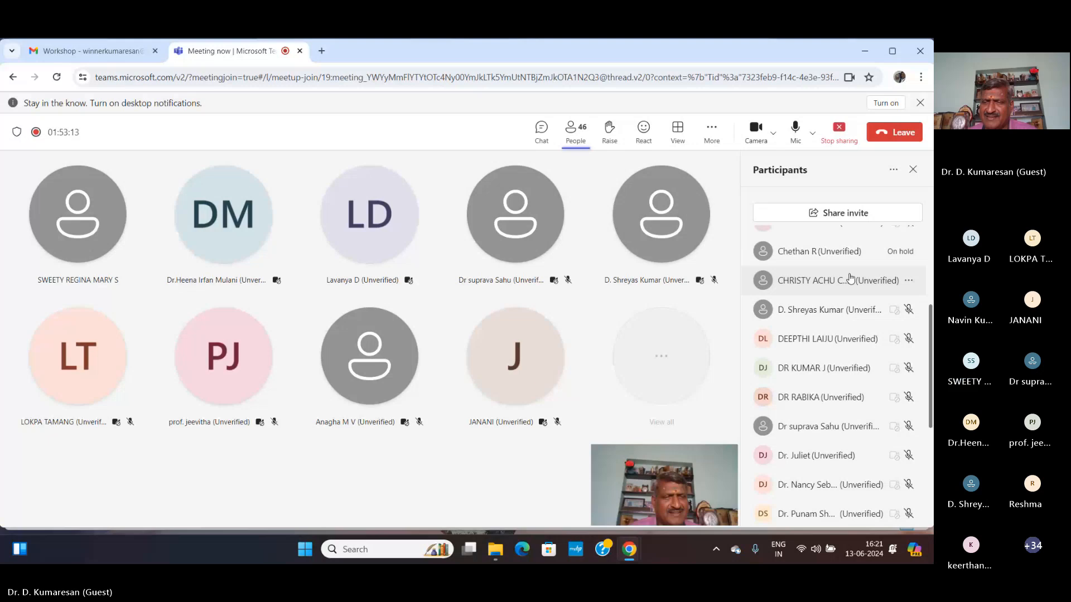
scroll(825, 285, up, 1)
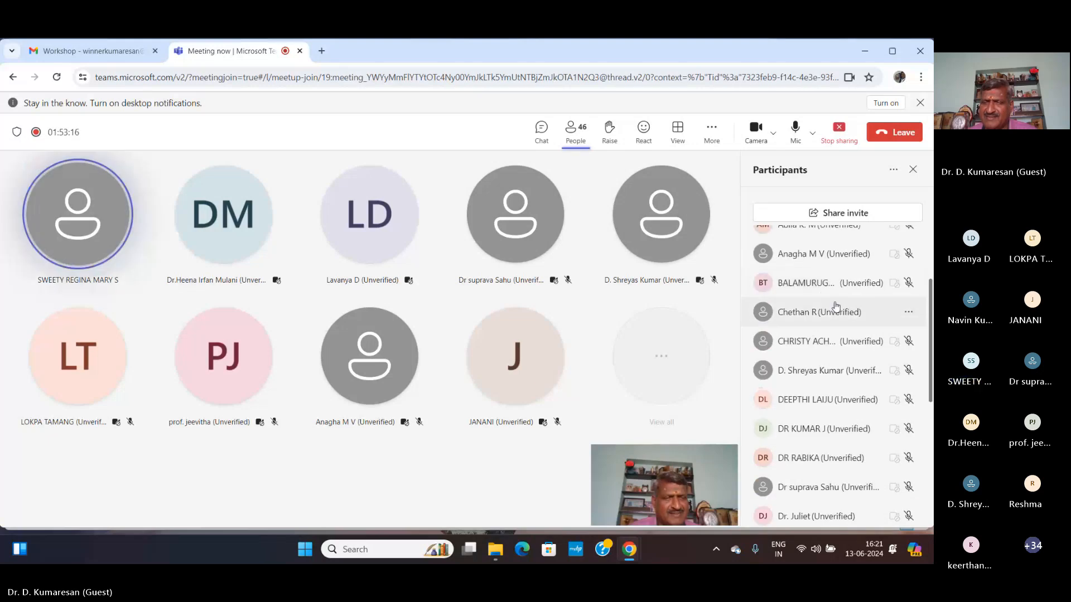
scroll(836, 305, down, 3)
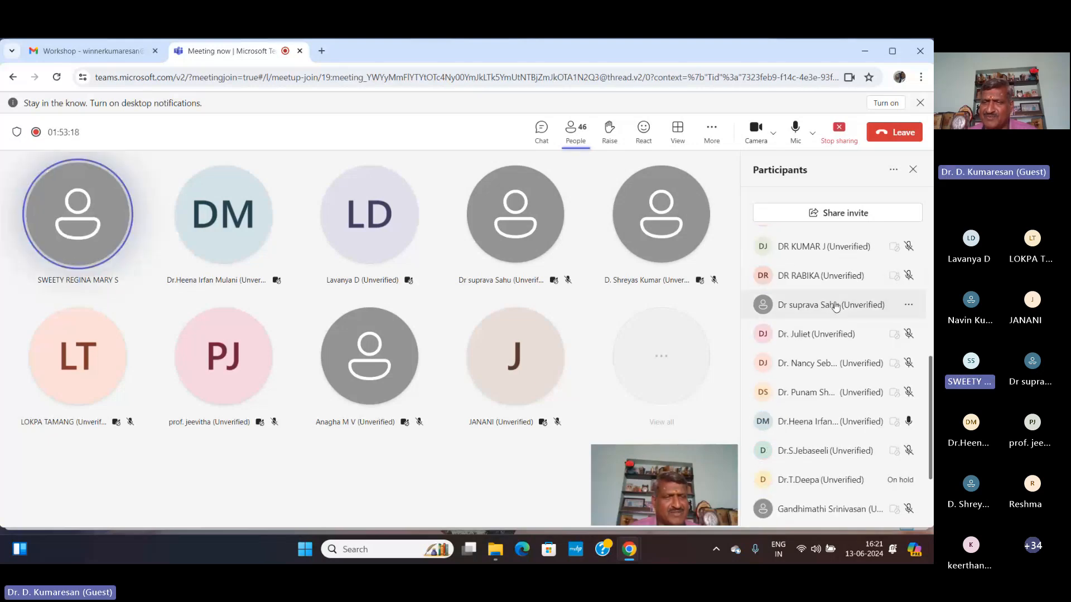
scroll(835, 305, down, 1)
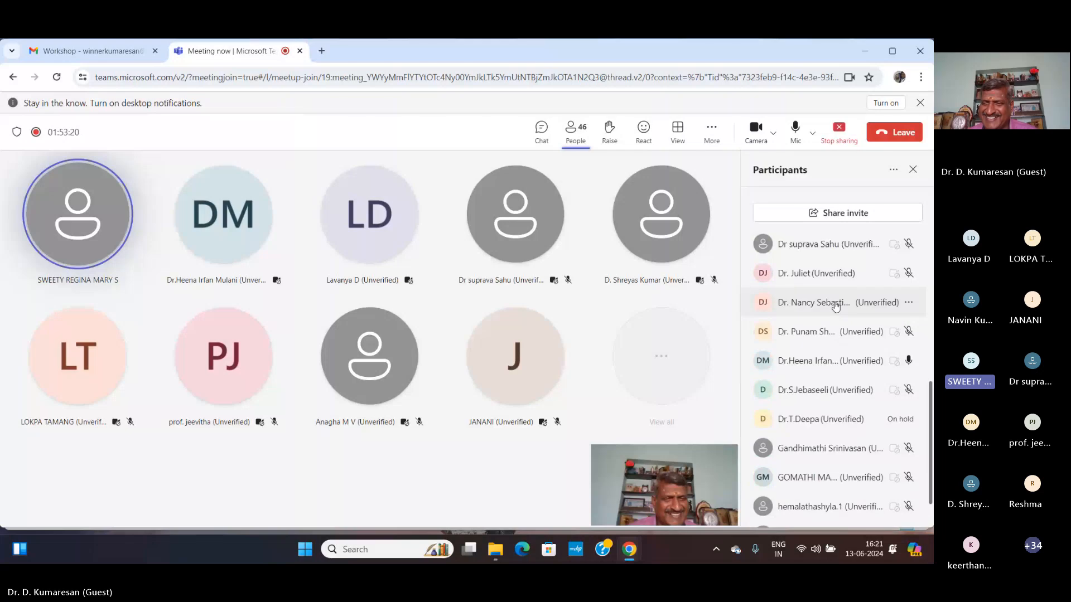
scroll(835, 305, down, 1)
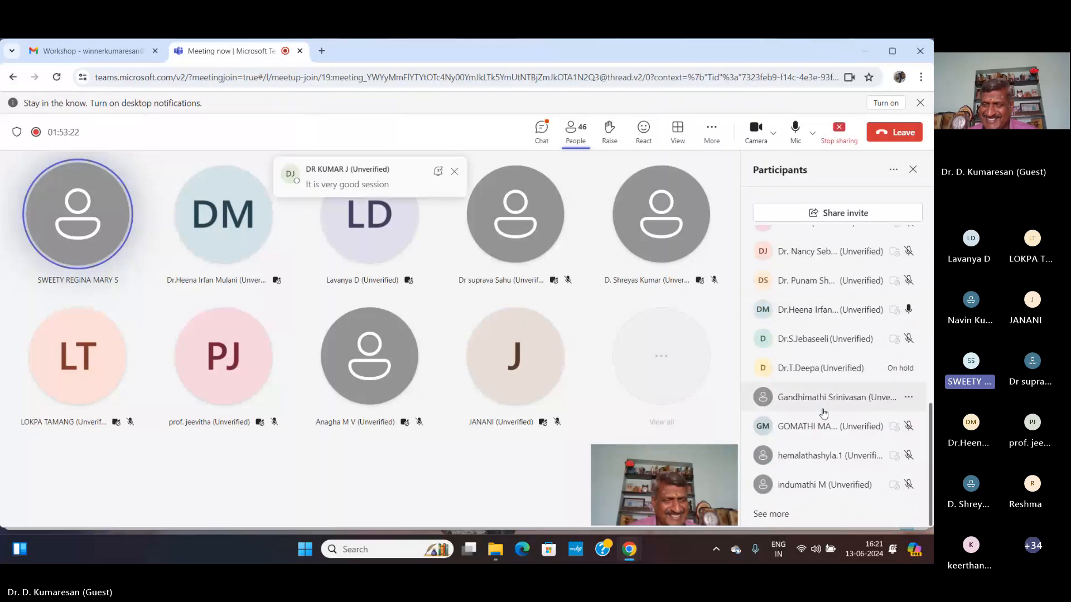
scroll(864, 301, up, 7)
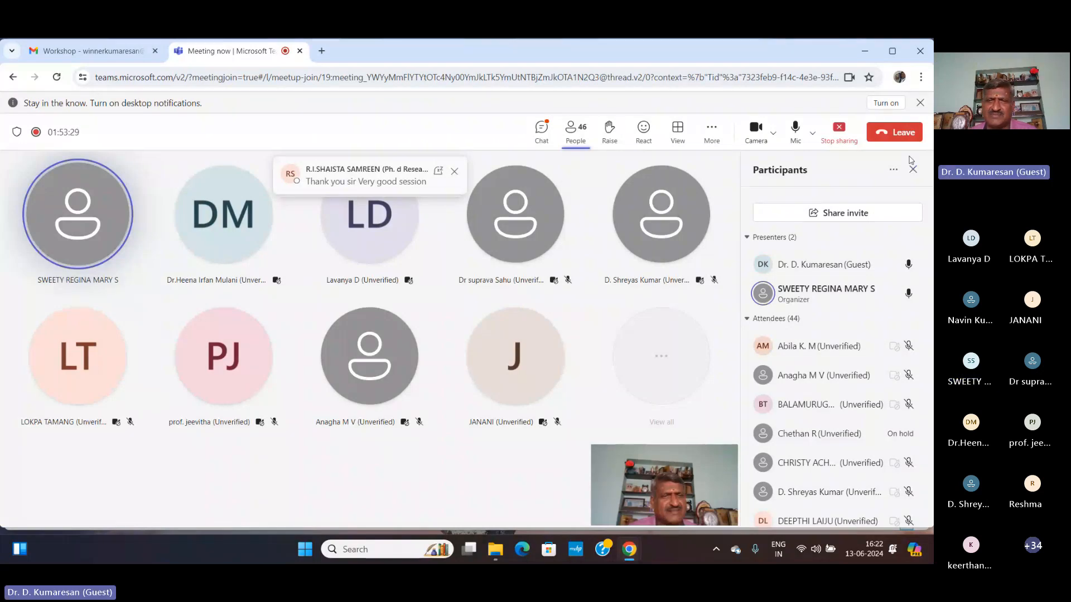
click(912, 168)
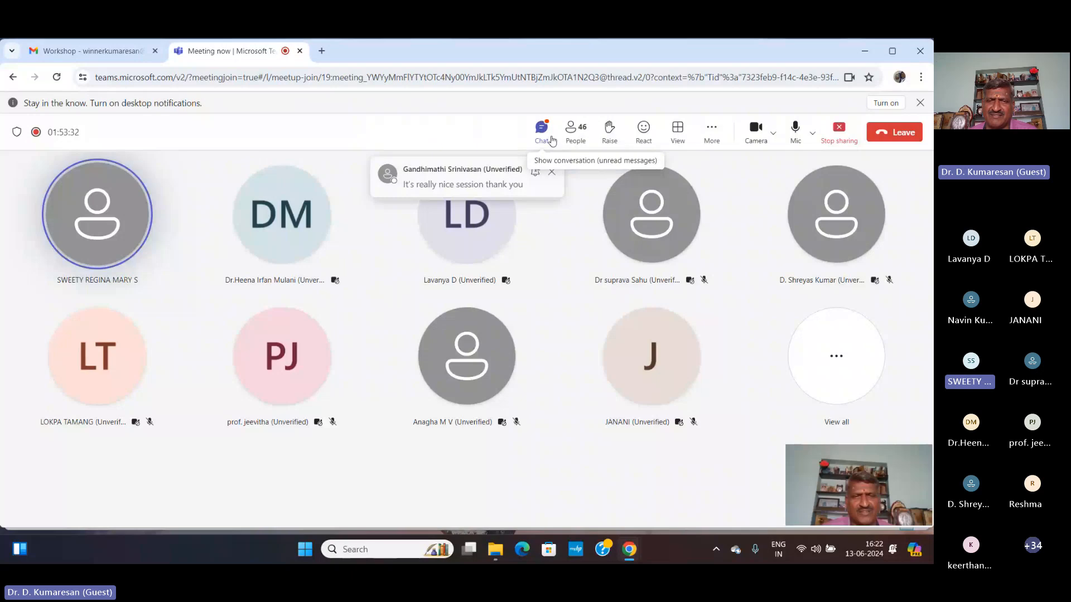
- Look back through the meeting chat from the newest messages to the first one, and close the chat
click(540, 120)
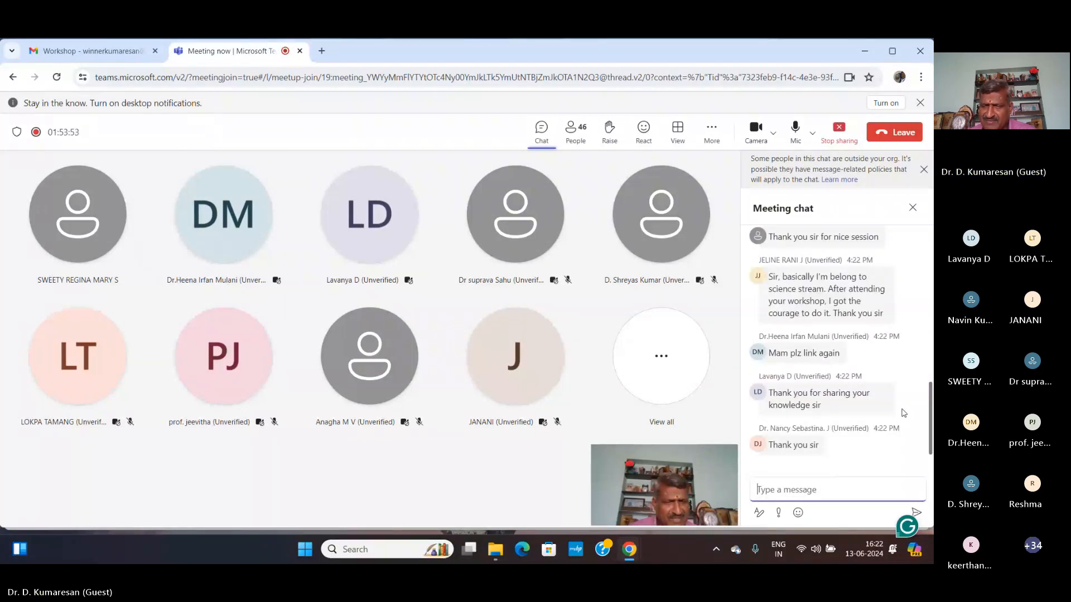
scroll(915, 388, up, 1)
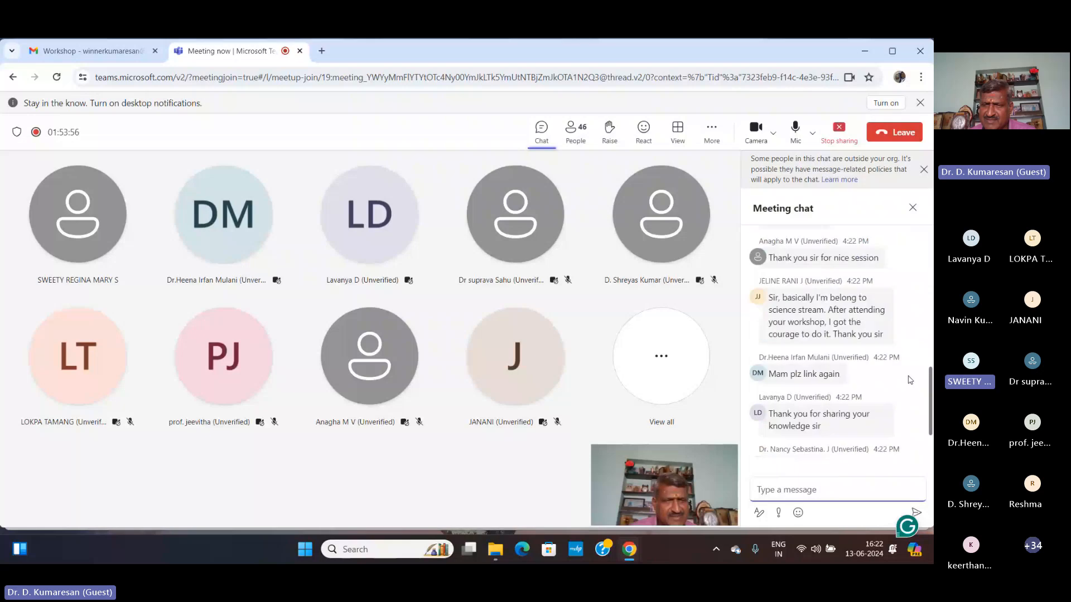
scroll(910, 381, up, 8)
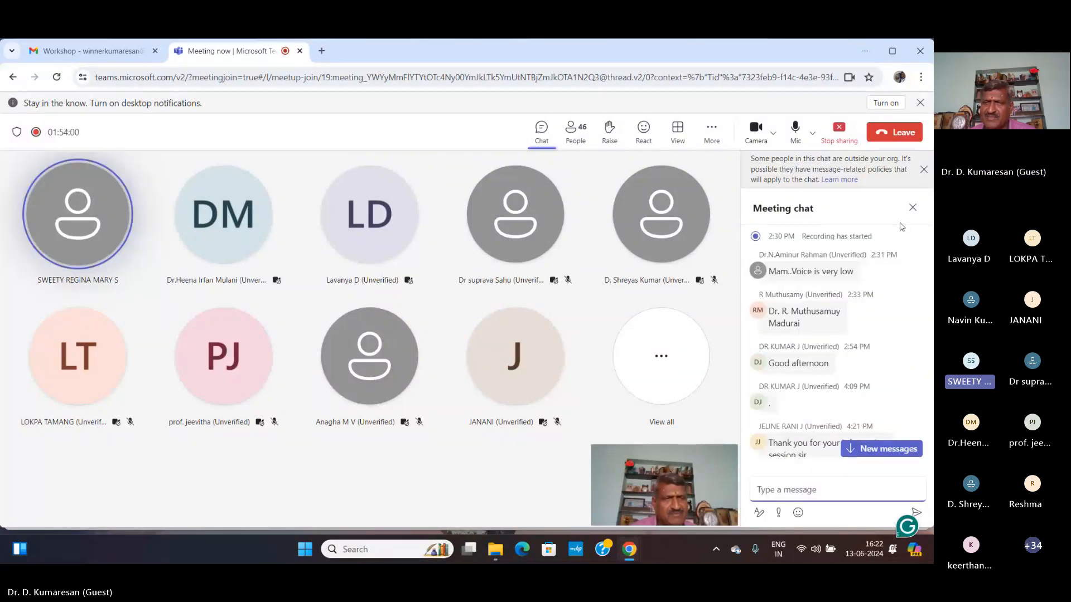
click(912, 208)
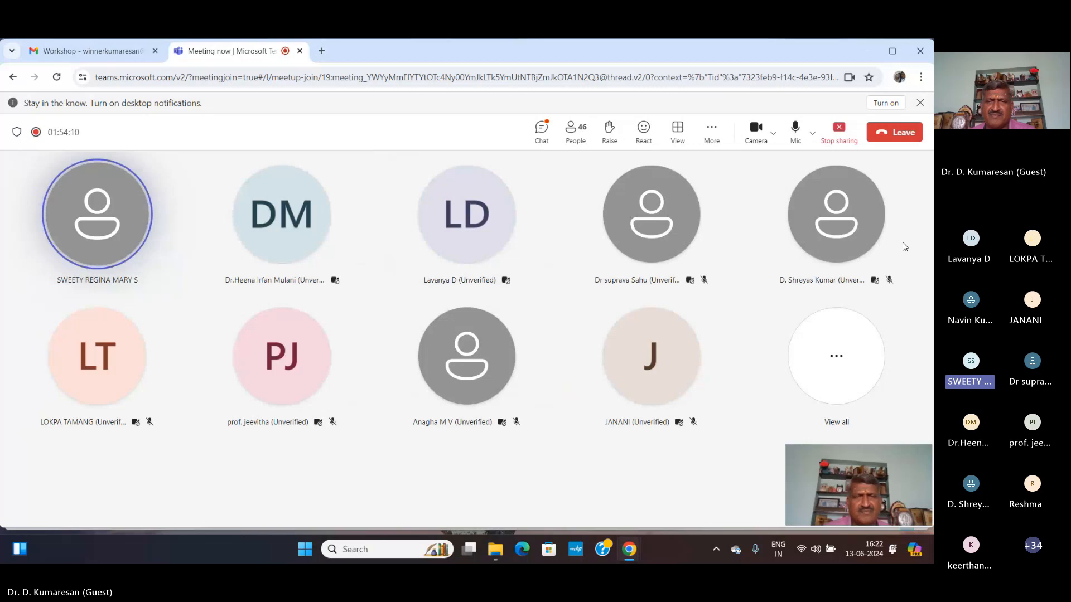
- Reread the meeting chat, including the new feedback and link requests, and bring the participant list back up
click(543, 138)
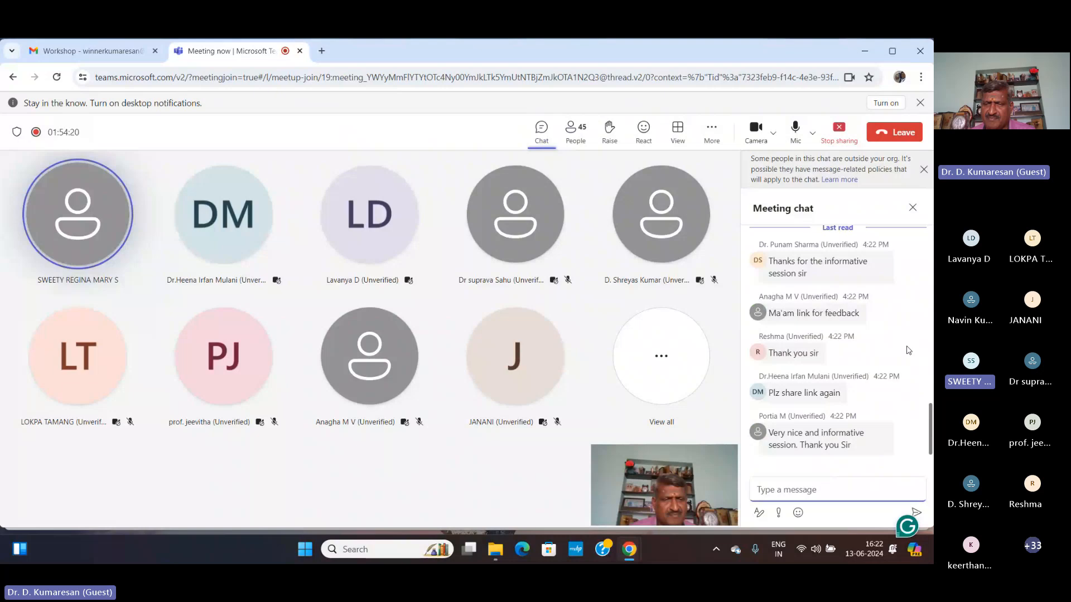
scroll(908, 350, up, 20)
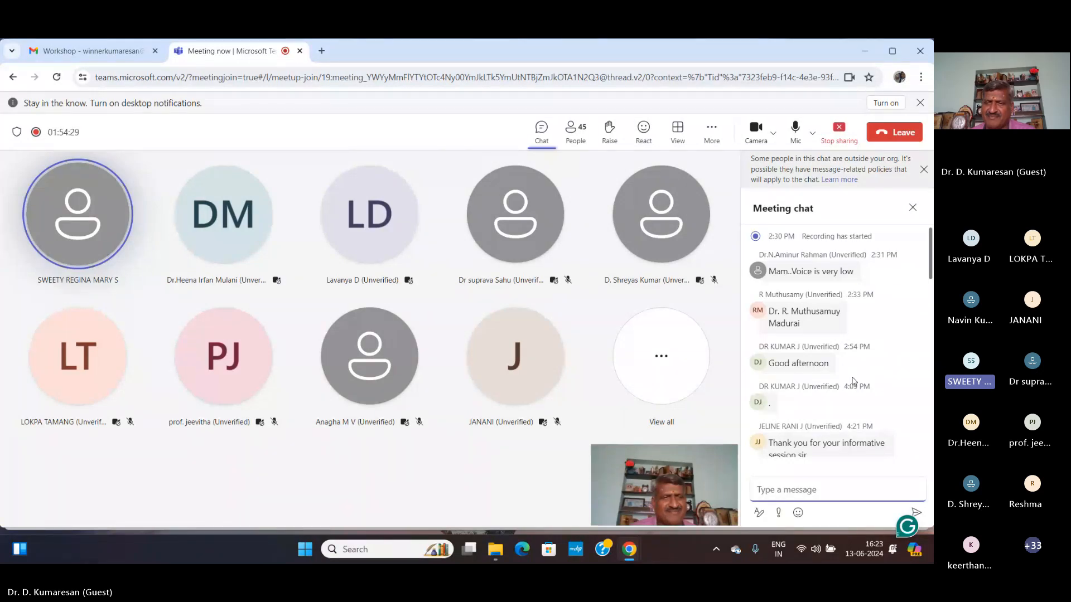
scroll(852, 382, down, 5)
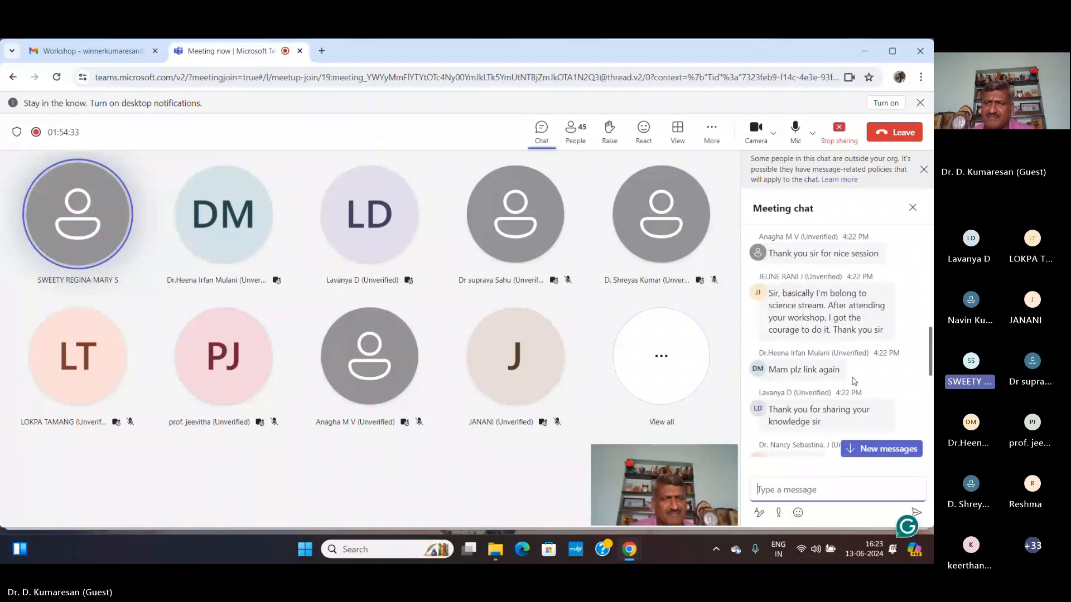
scroll(854, 381, down, 5)
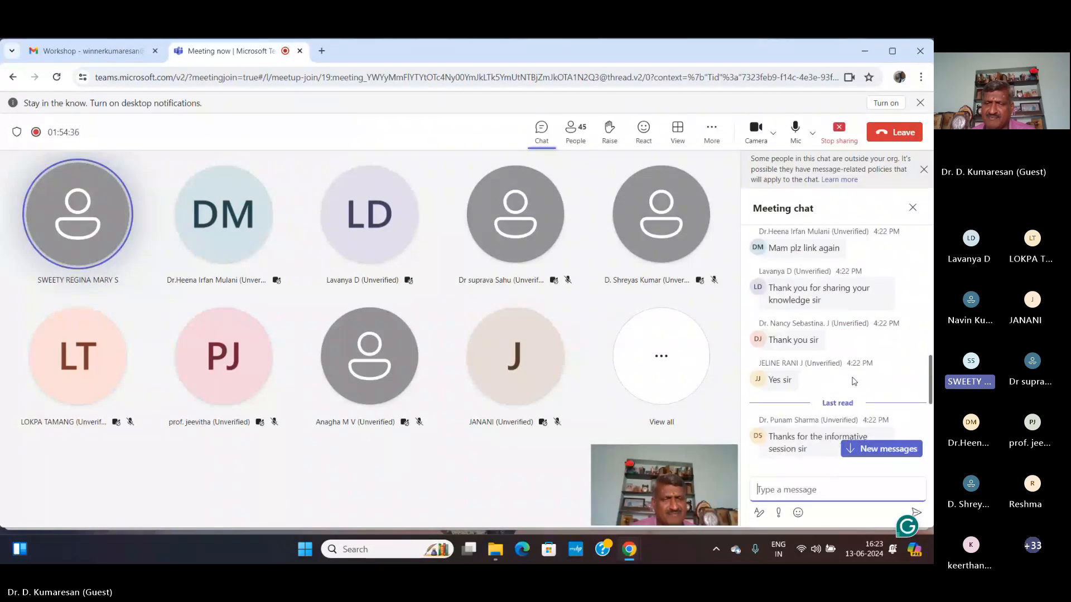
scroll(854, 381, down, 2)
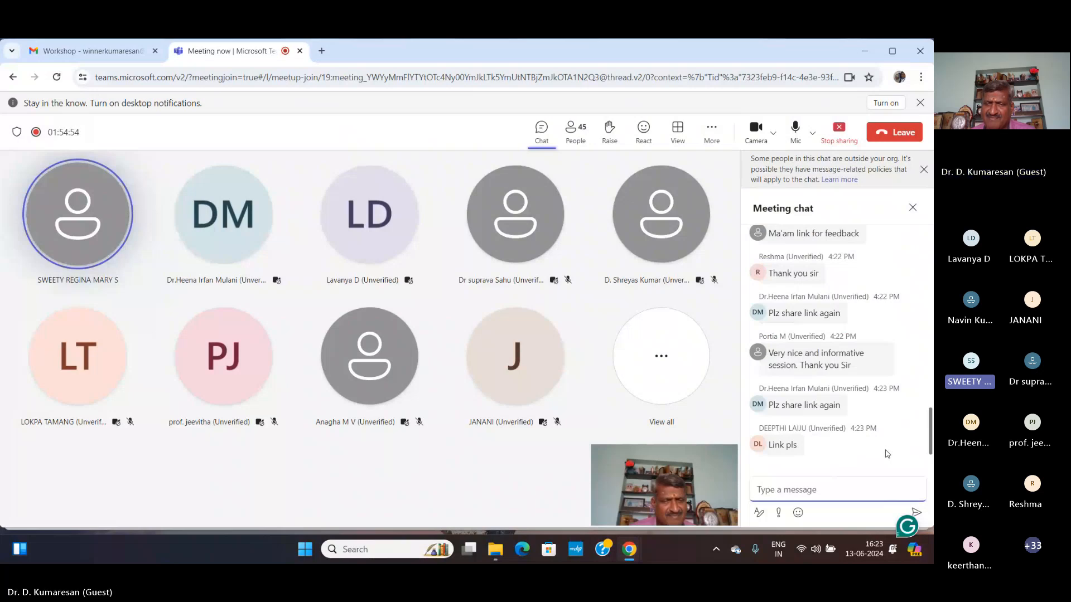
scroll(886, 451, up, 5)
scroll(886, 450, up, 5)
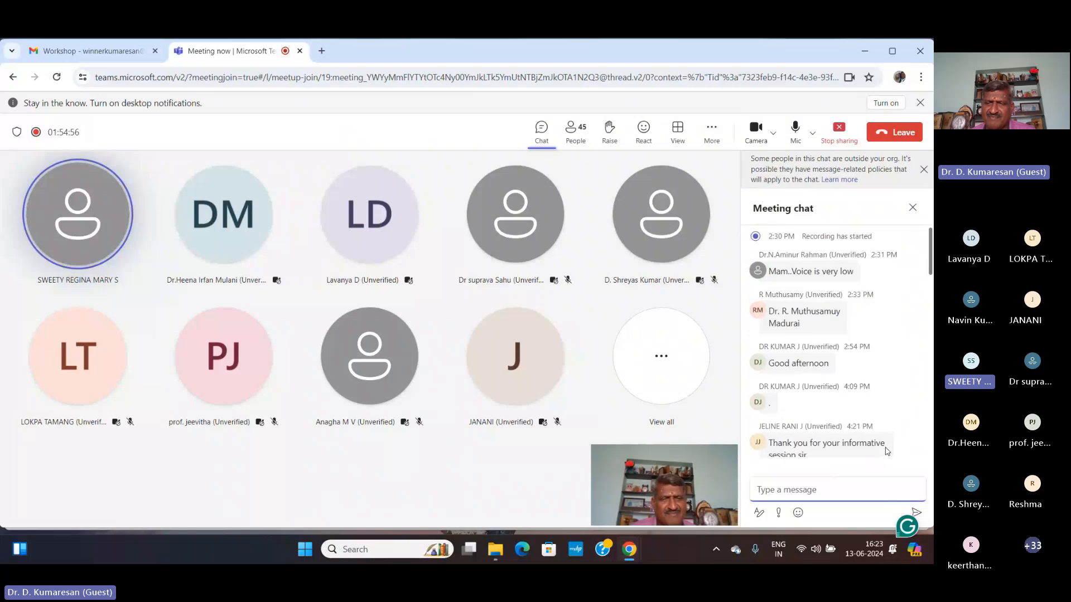
scroll(886, 451, down, 10)
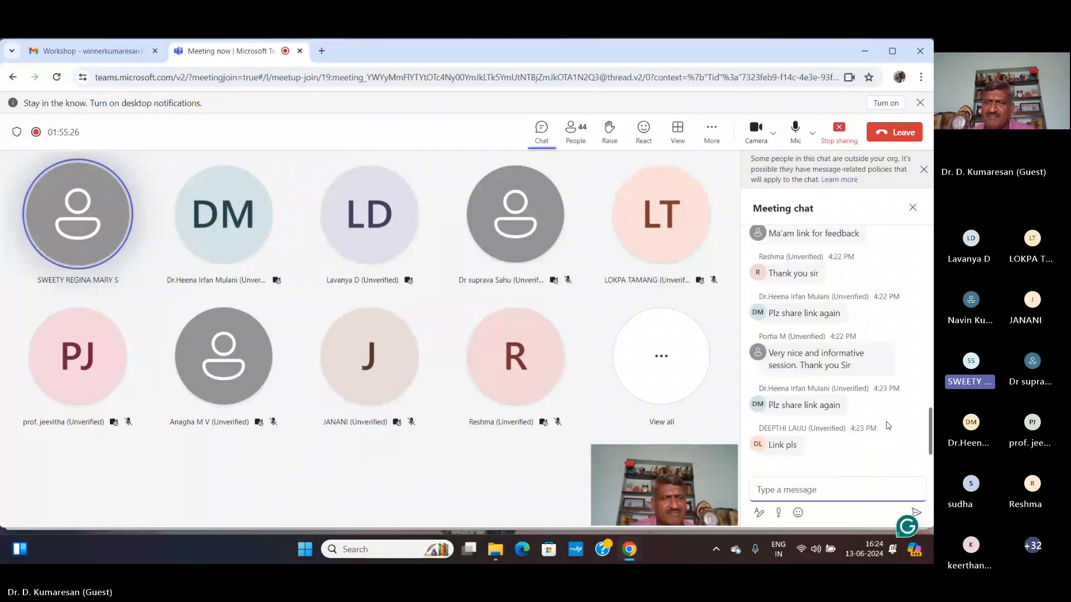
scroll(888, 425, up, 5)
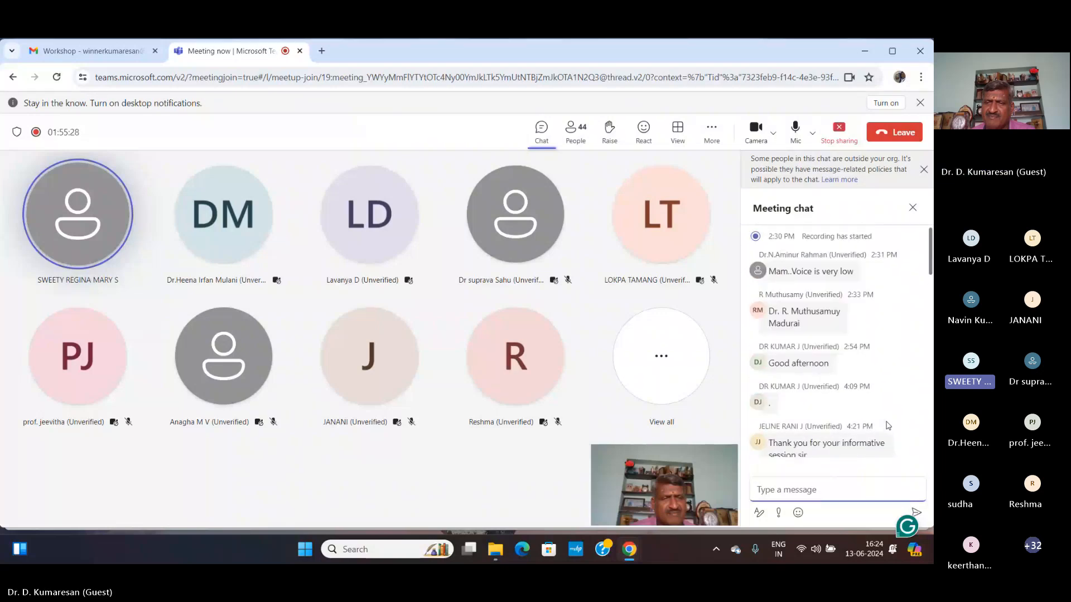
scroll(888, 425, down, 5)
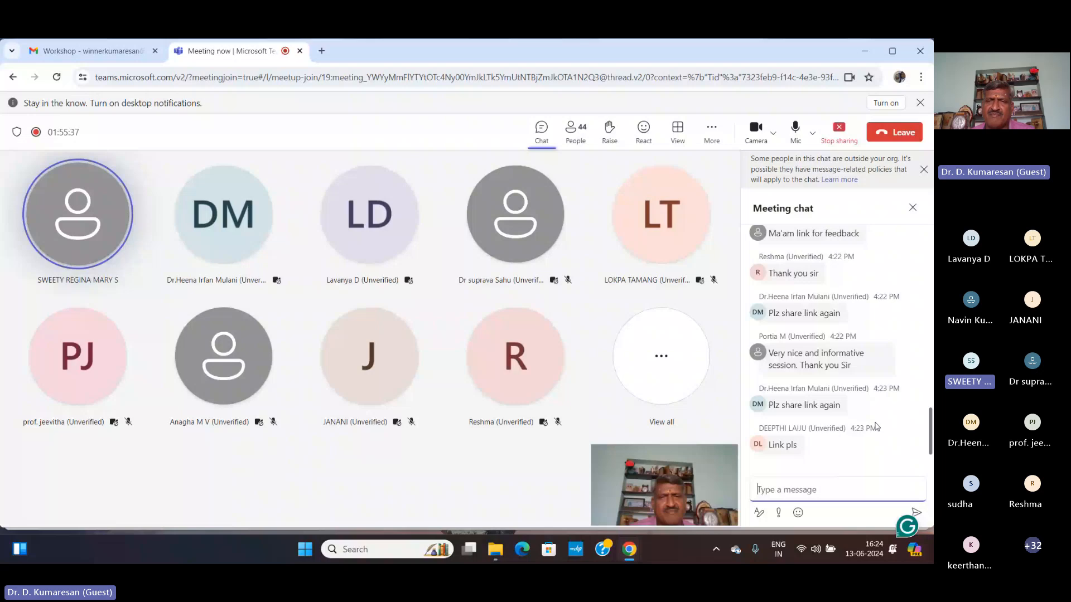
click(576, 129)
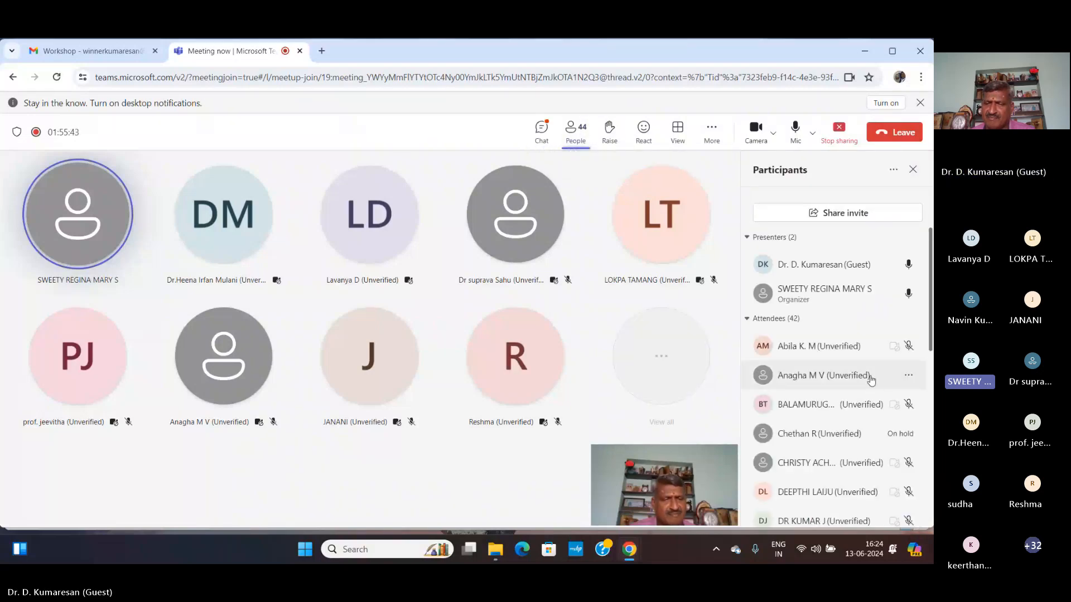
- Check the meeting's attendees down to the end of the displayed names, return to the presenters, and close the participant list
scroll(871, 379, down, 1)
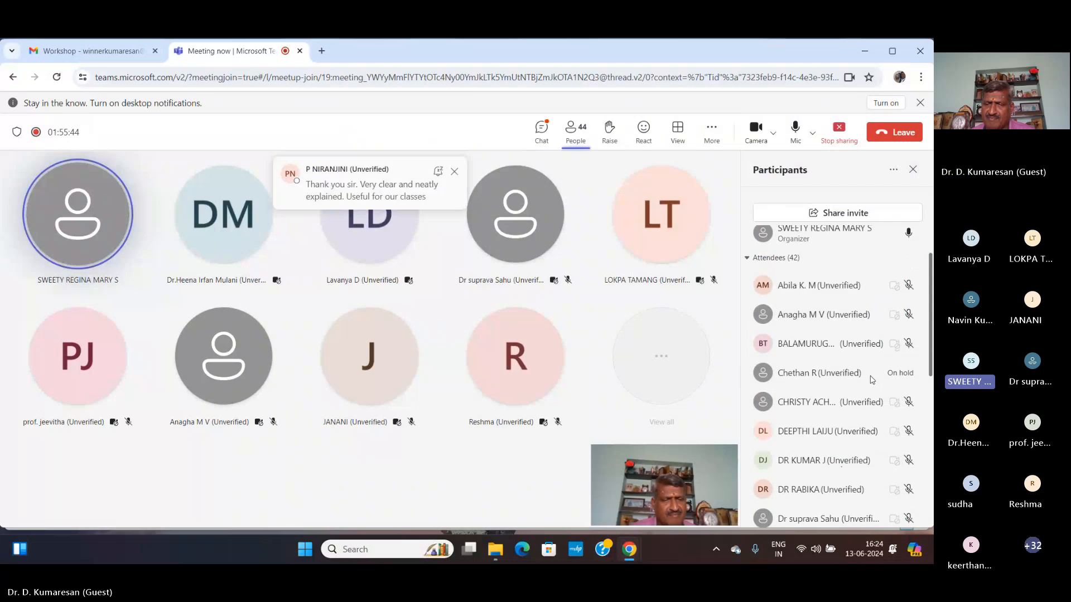
scroll(870, 380, down, 2)
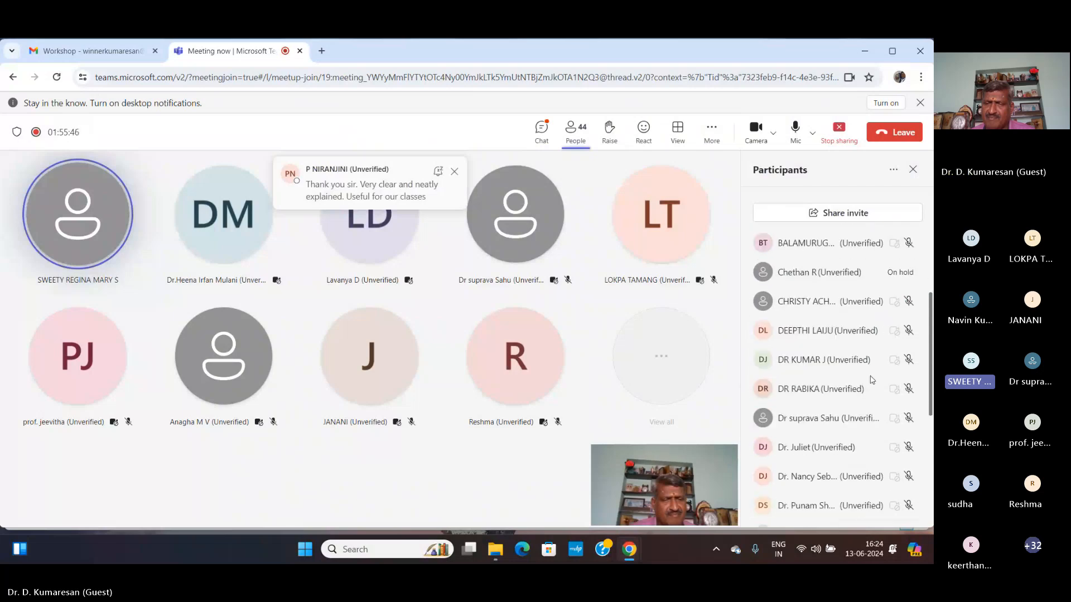
scroll(871, 380, down, 1)
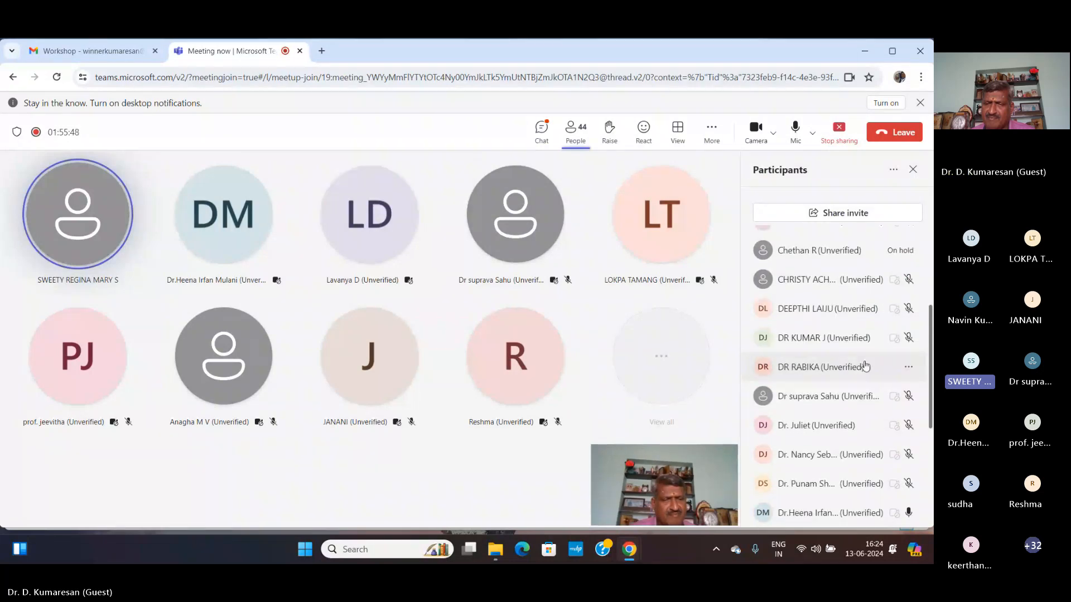
scroll(867, 356, down, 2)
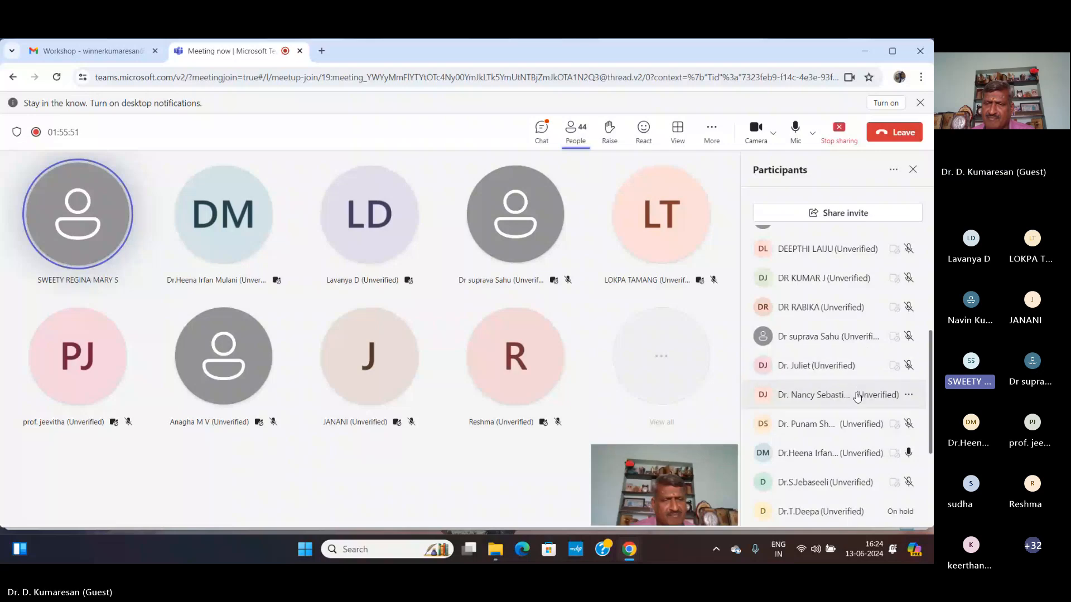
scroll(857, 396, down, 3)
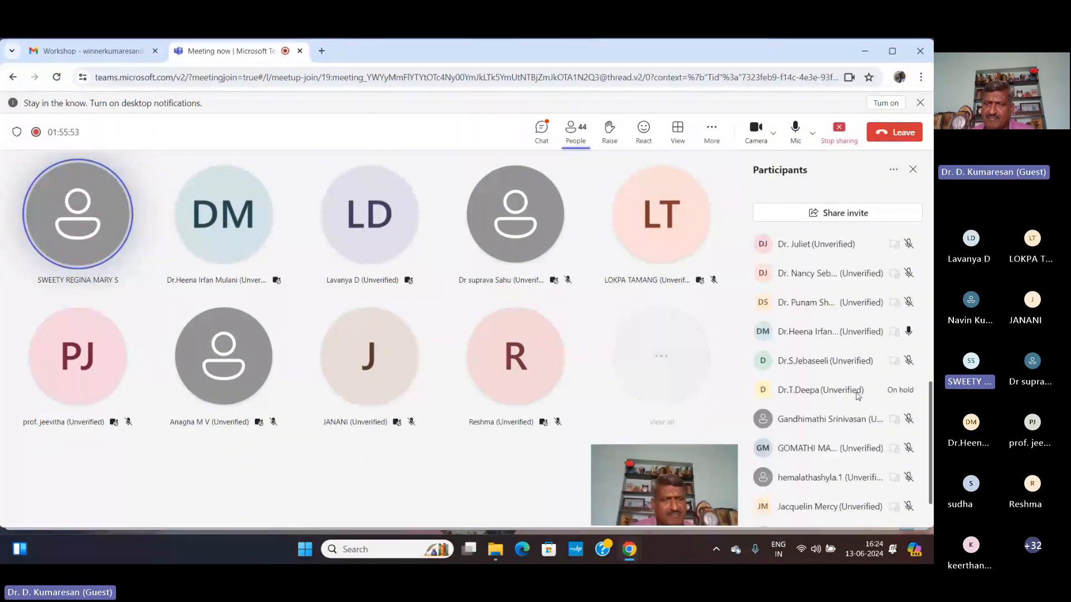
scroll(857, 396, down, 2)
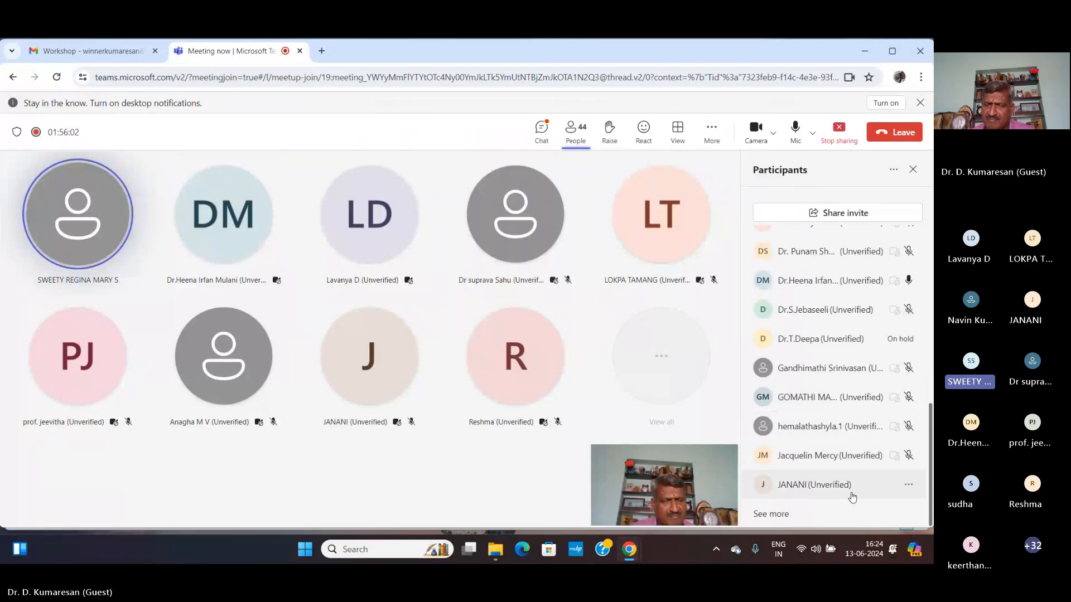
scroll(823, 475, up, 10)
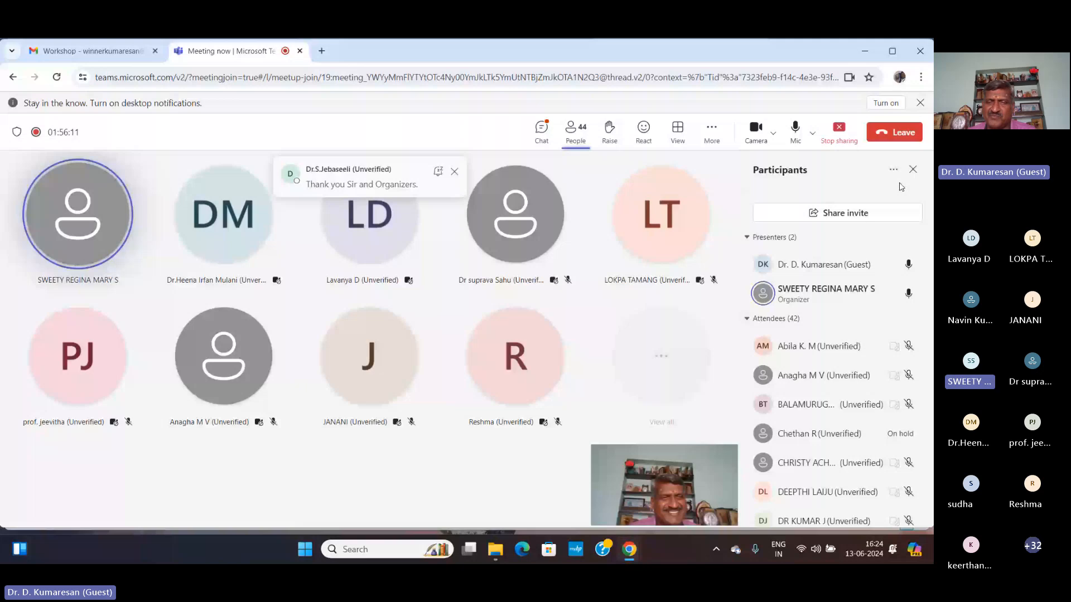
click(912, 169)
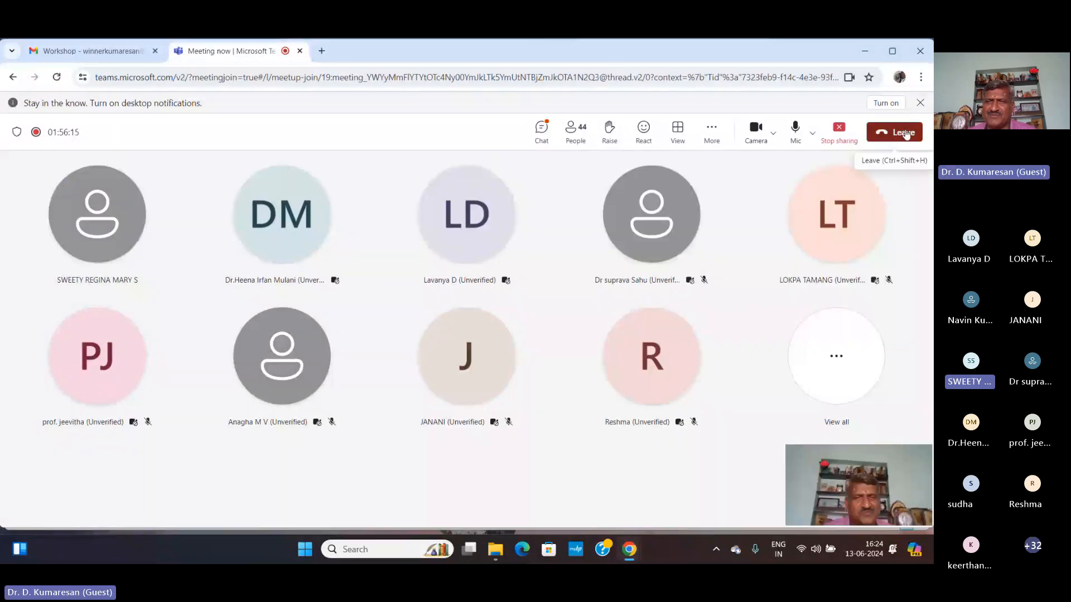